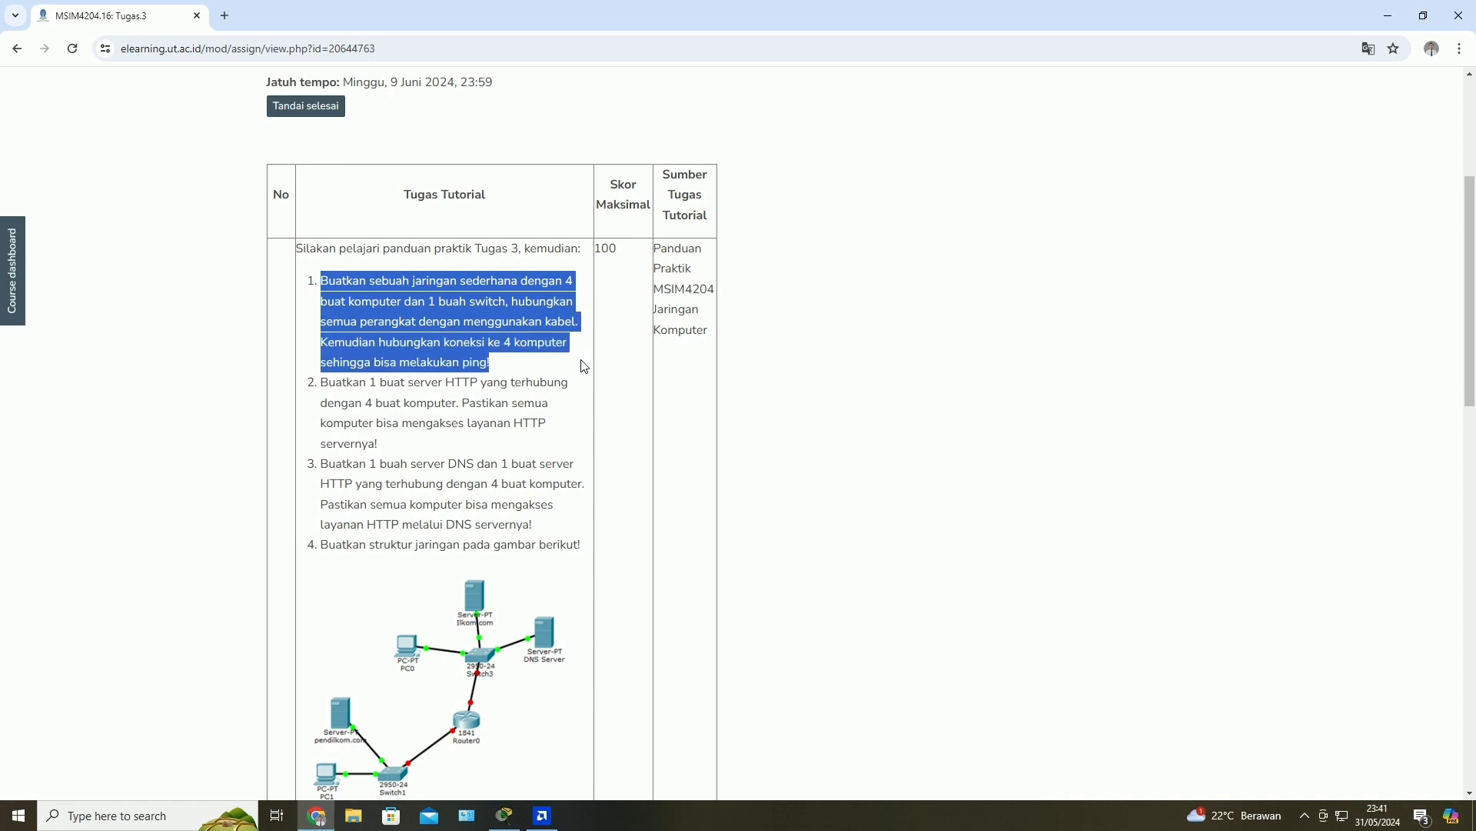
- Switch to Cisco Packet Tracer and place four PCs in a row in the middle of the logical workspace
click(505, 816)
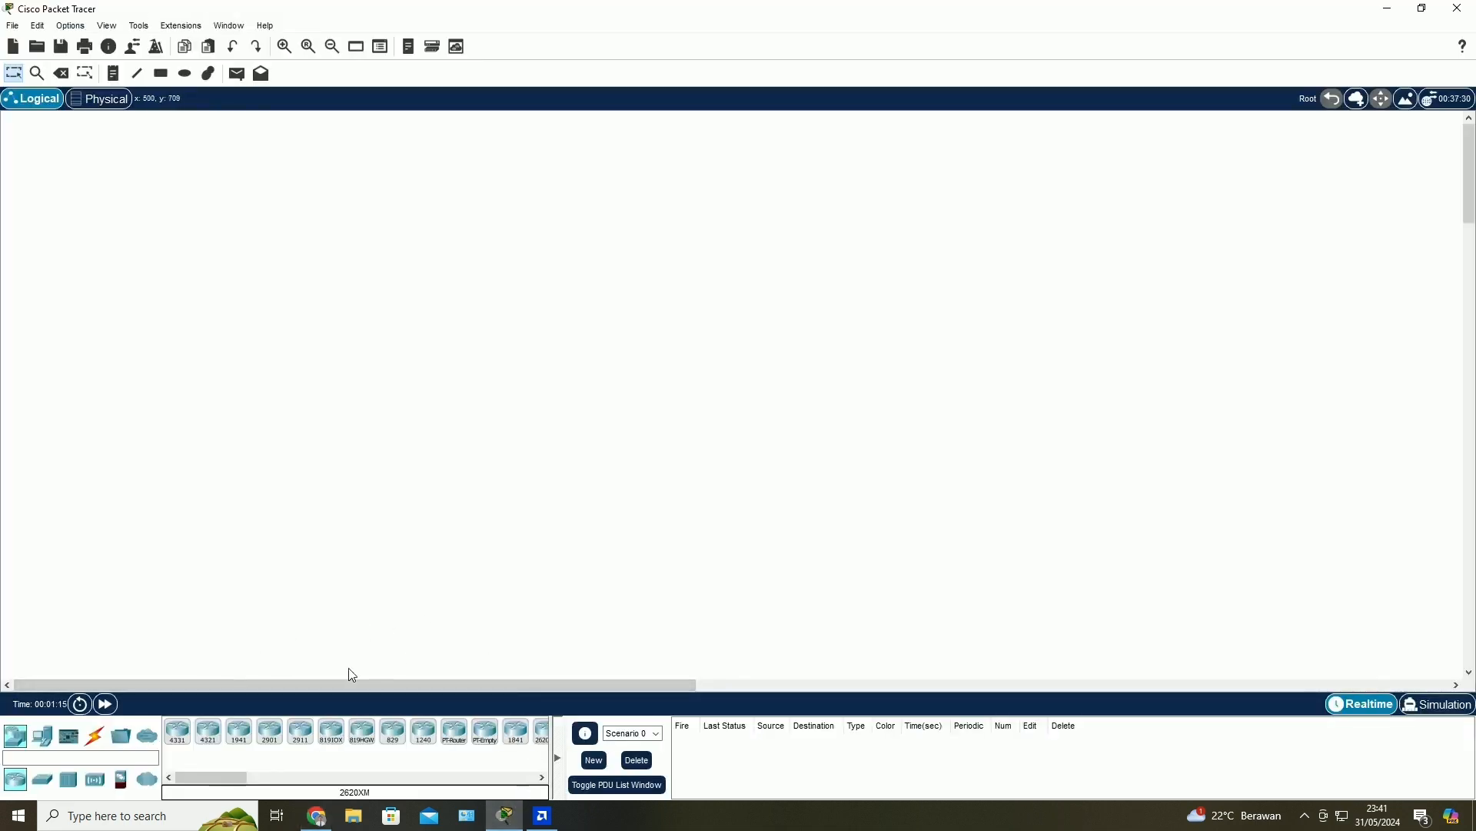
click(42, 736)
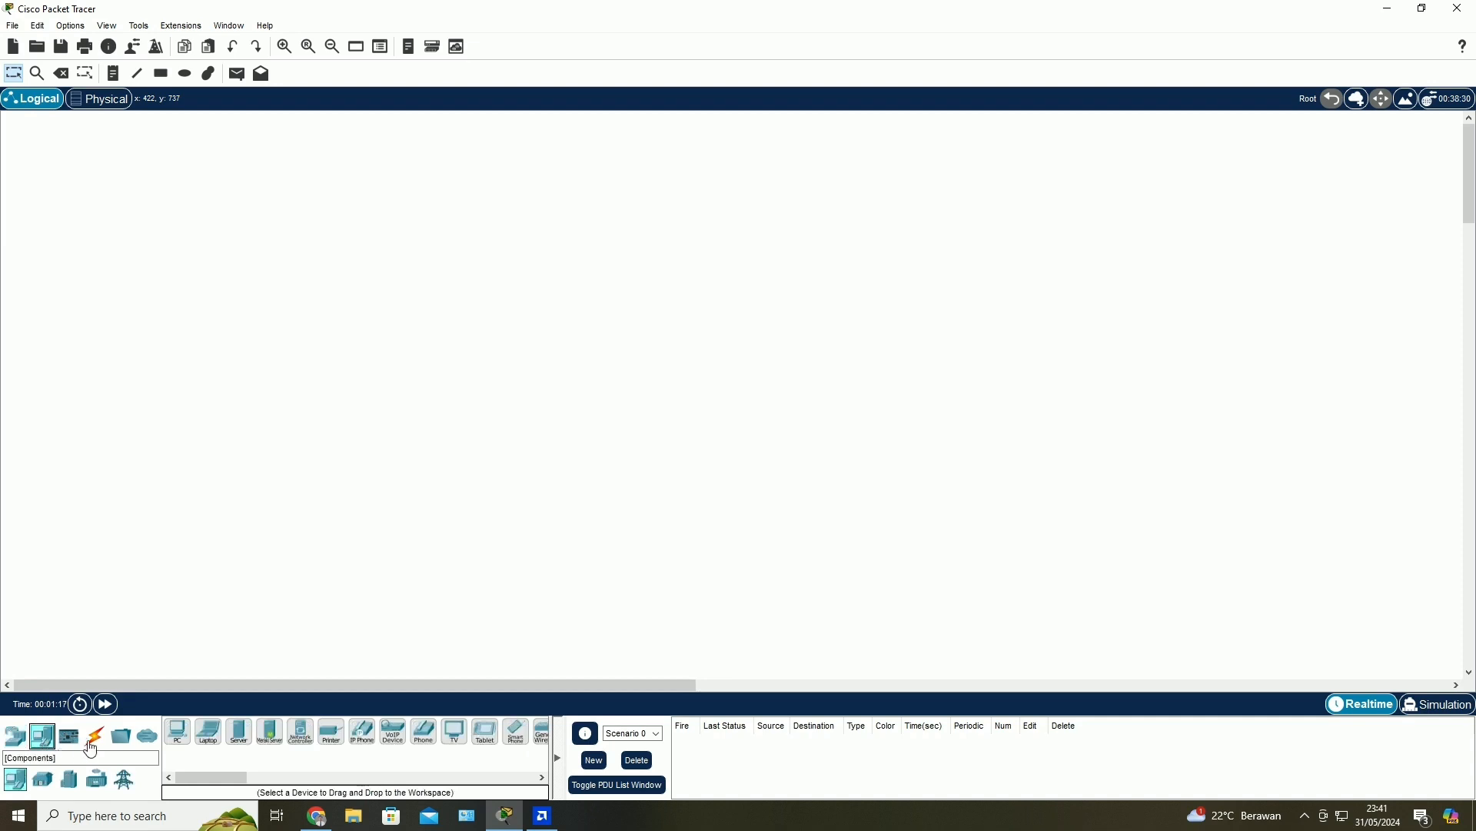
drag(178, 732, 338, 542)
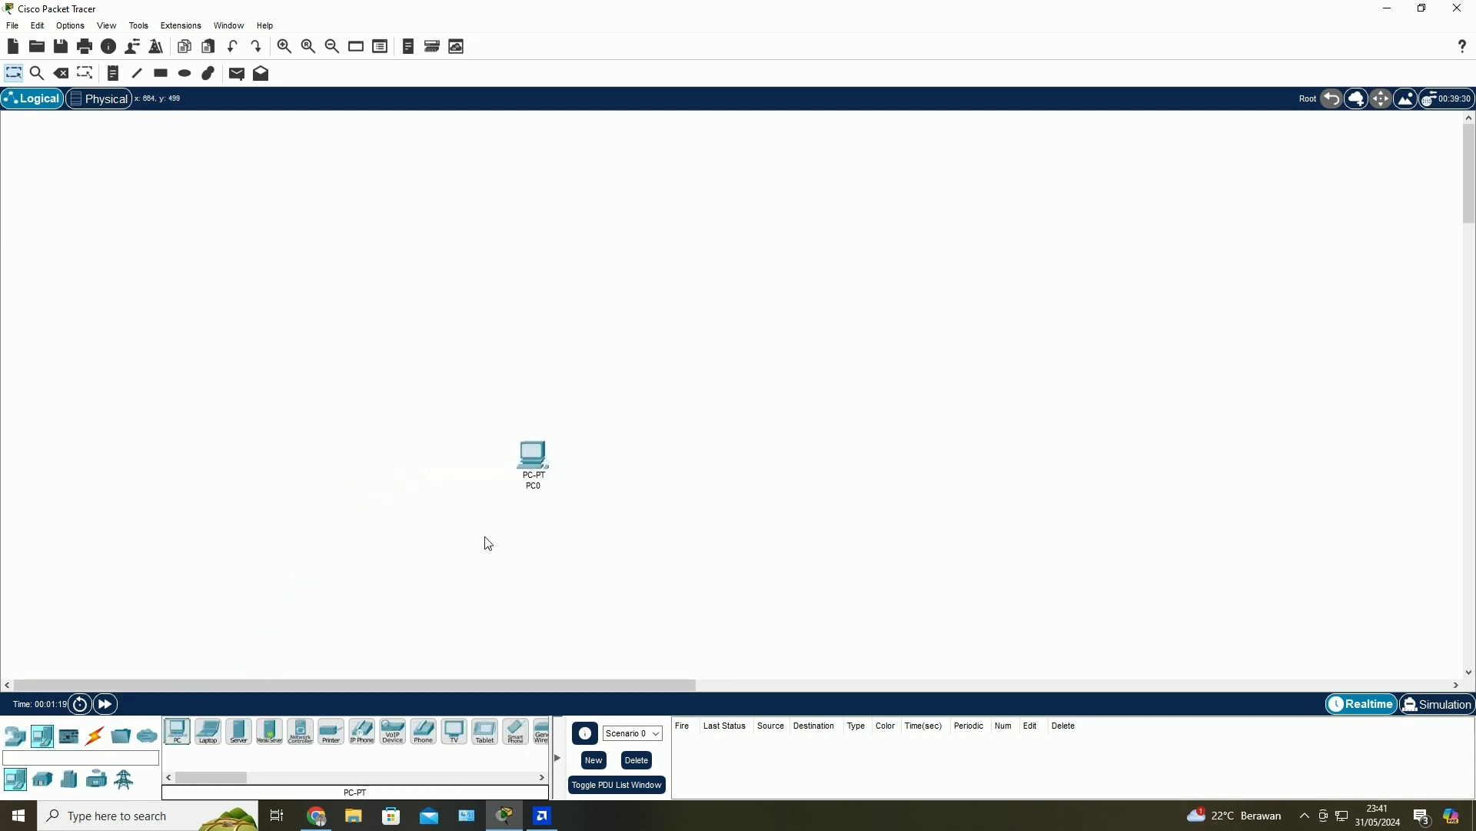
drag(178, 731, 509, 533)
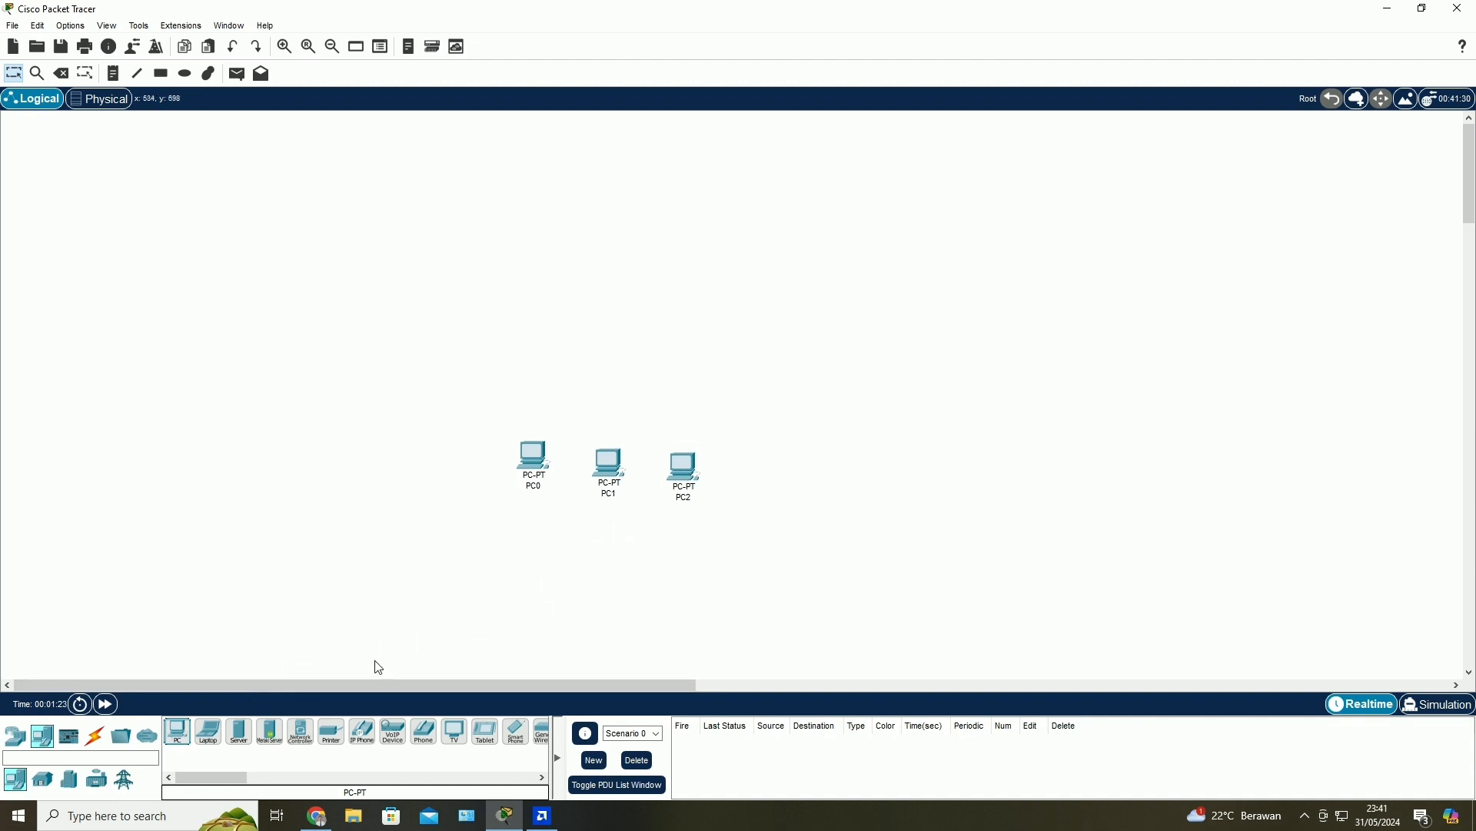
drag(178, 731, 778, 464)
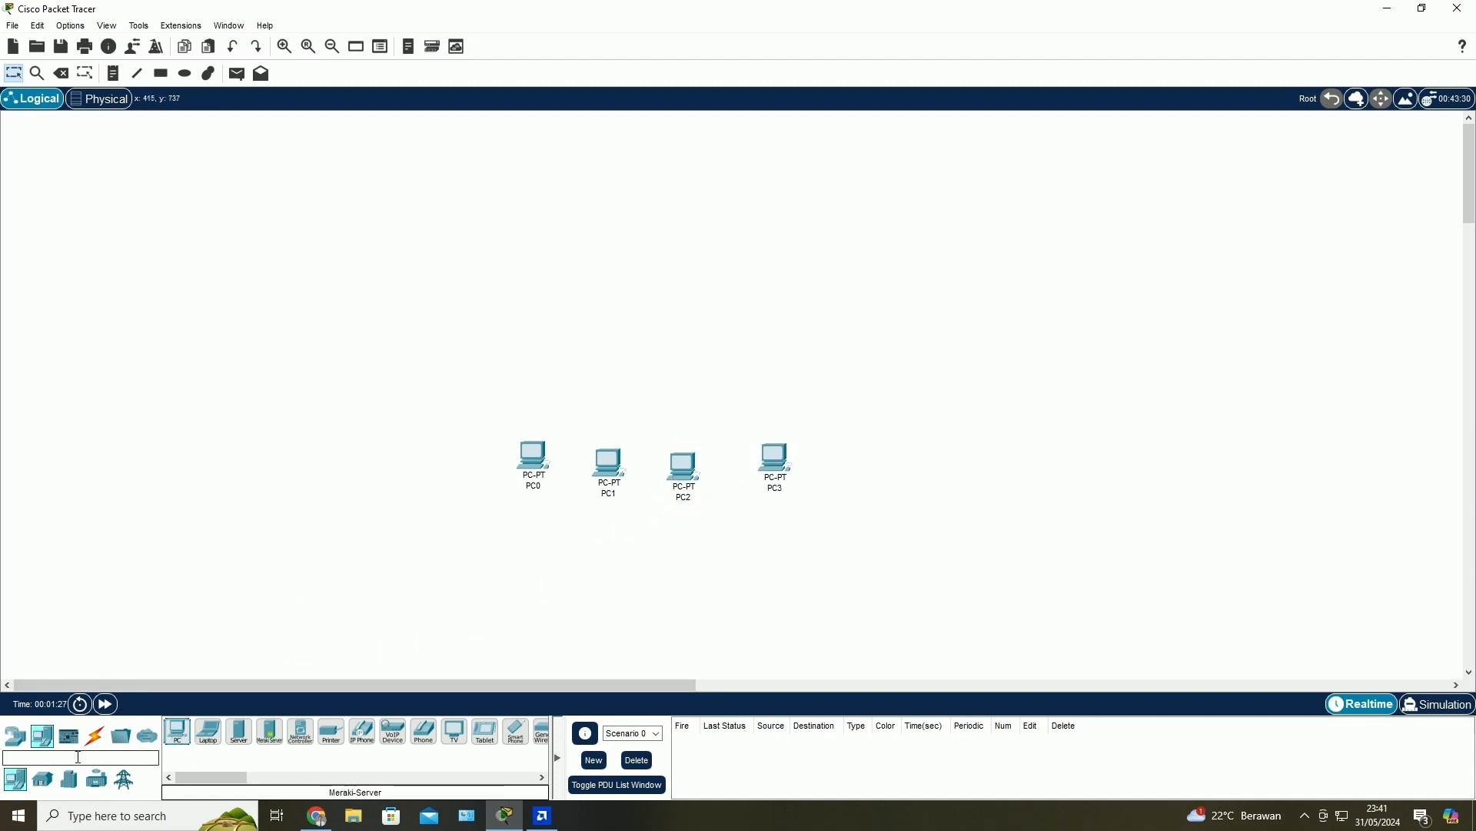
- Place a 2960 switch above the row of four PCs
click(15, 736)
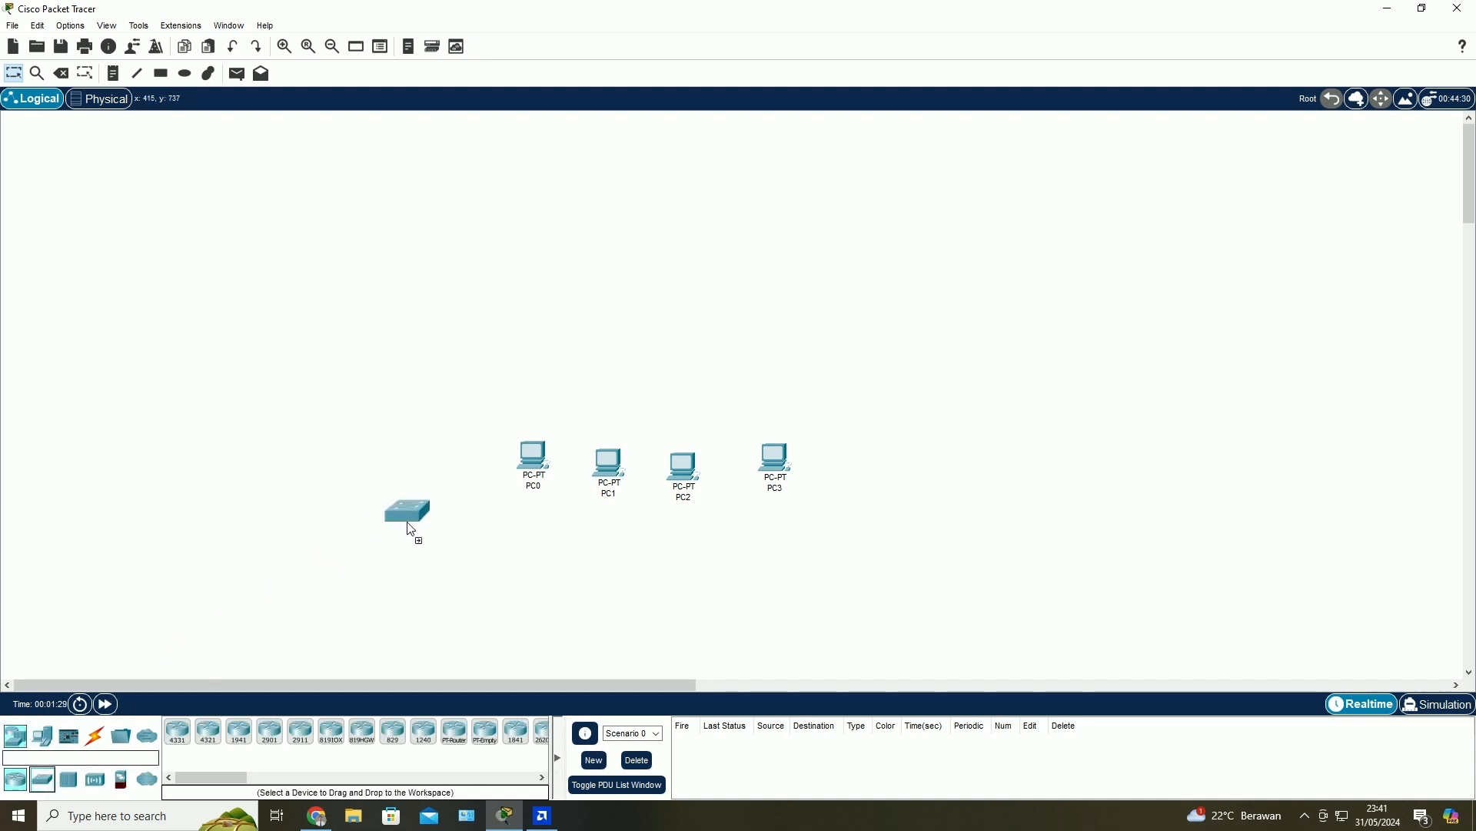
click(54, 780)
drag(178, 732, 654, 379)
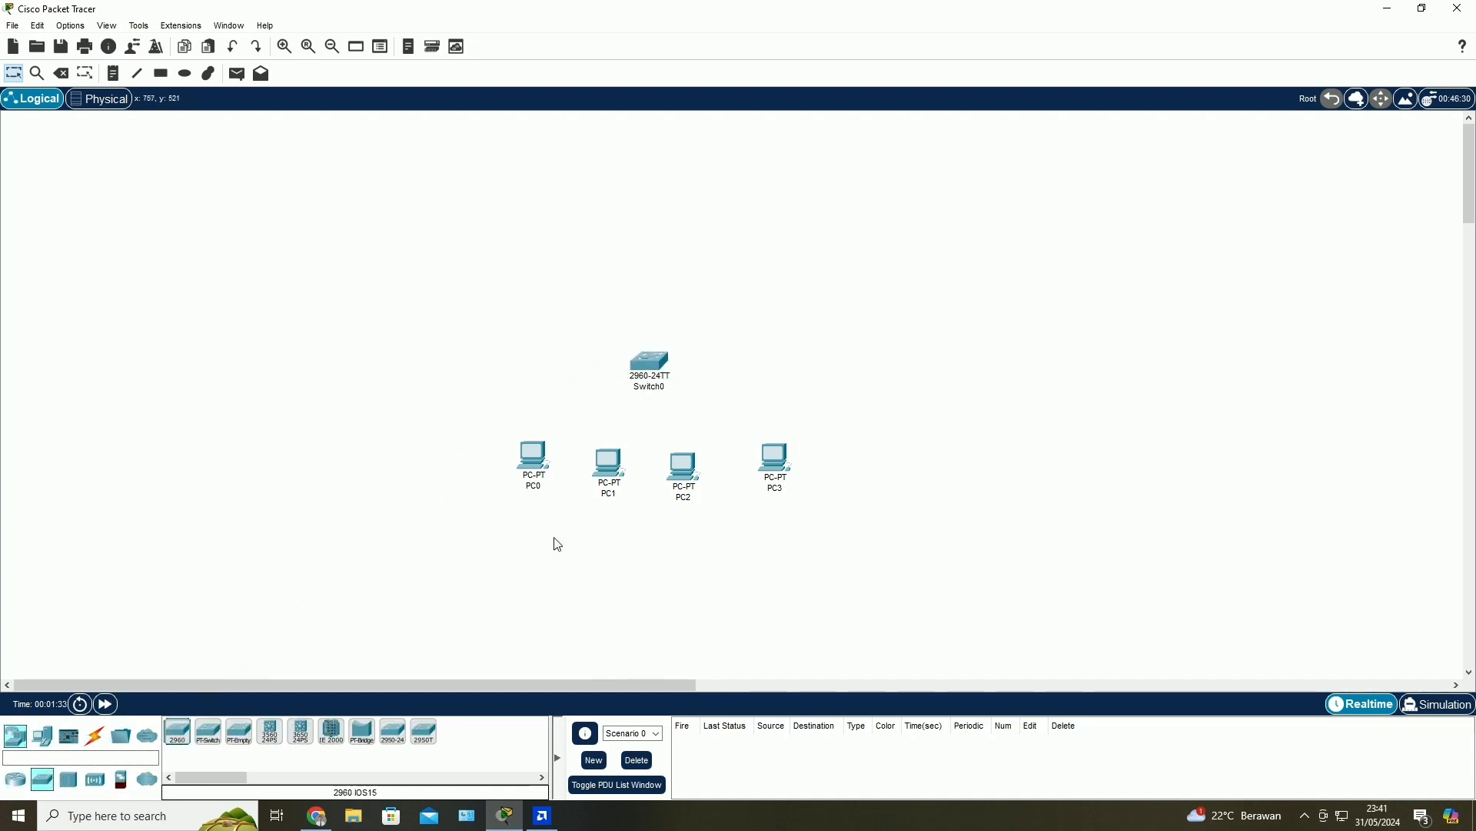
- Connect the switch's FastEthernet0/1 port to PC0's FastEthernet0 with a copper straight-through cable
click(95, 736)
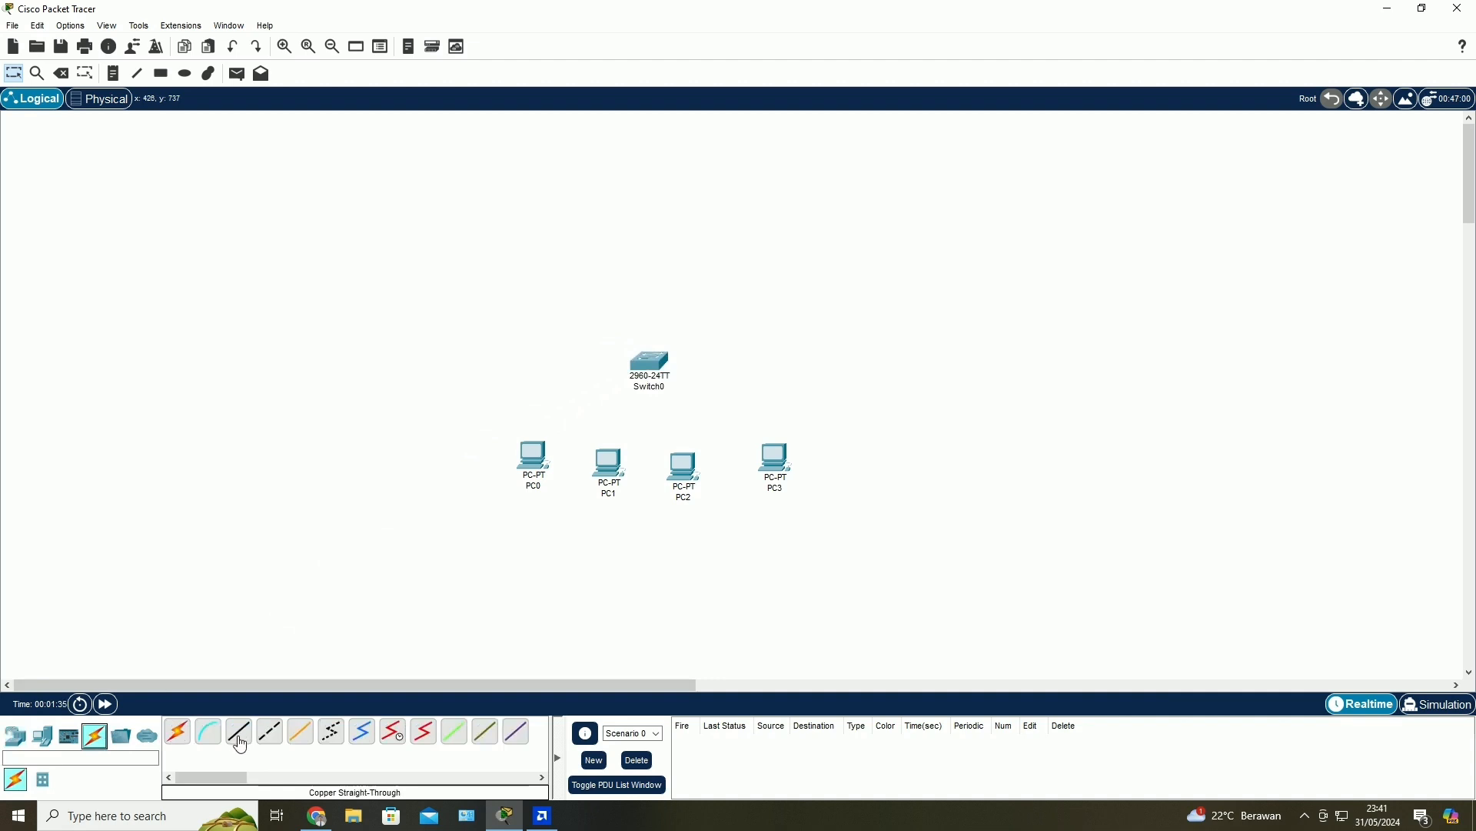
click(241, 745)
click(650, 367)
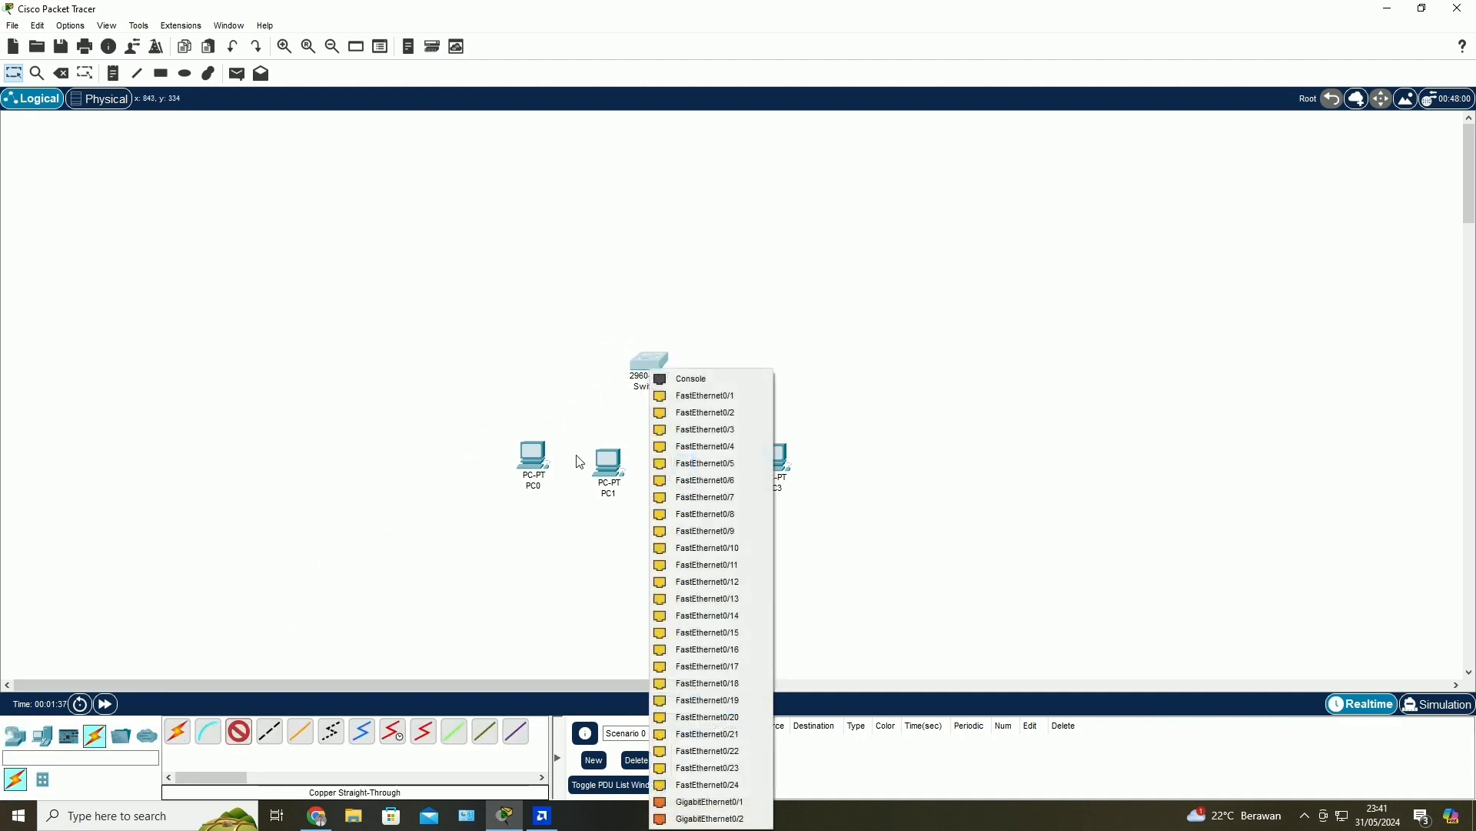
click(696, 396)
click(534, 458)
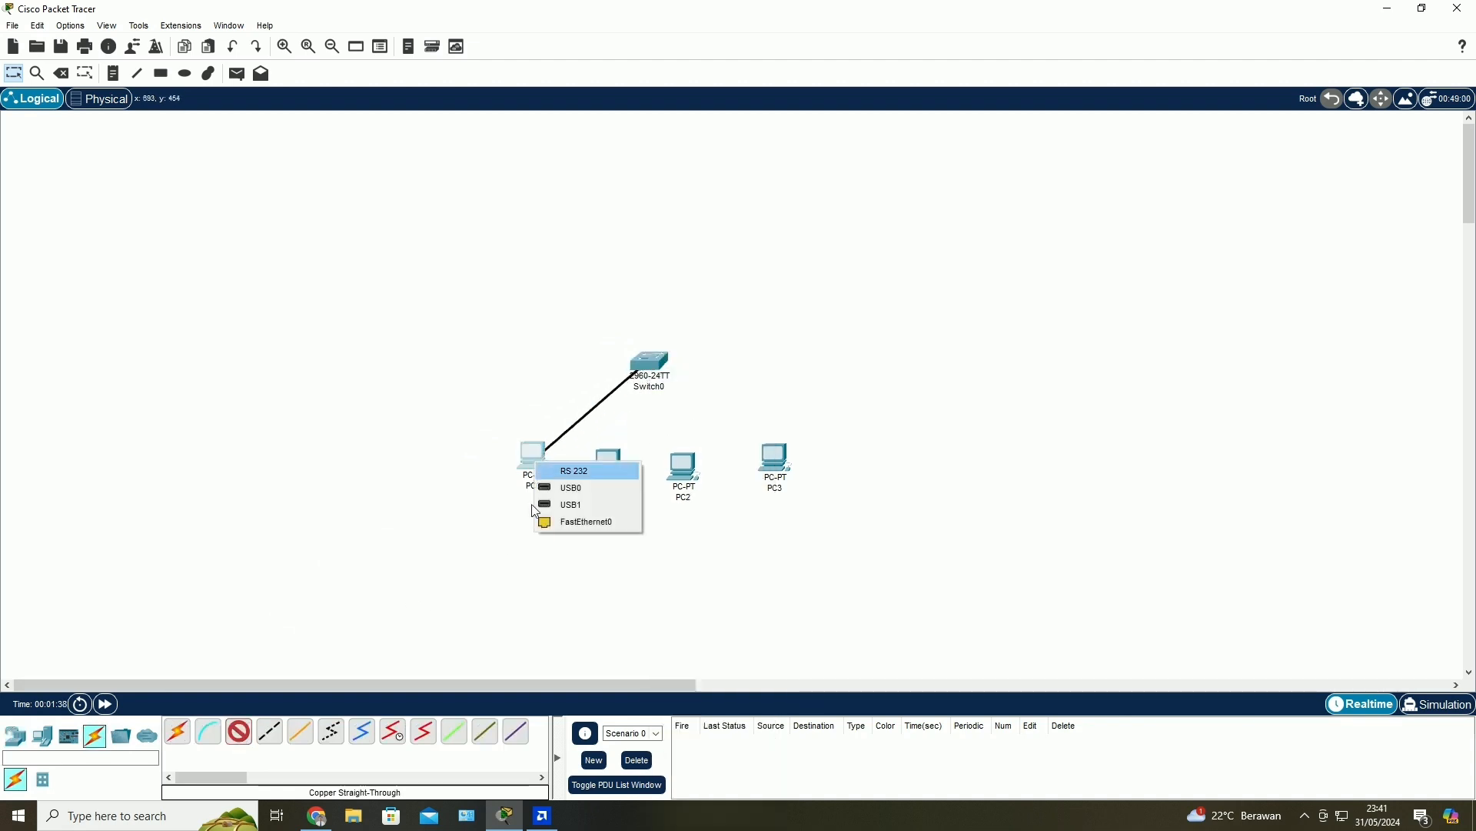
click(594, 523)
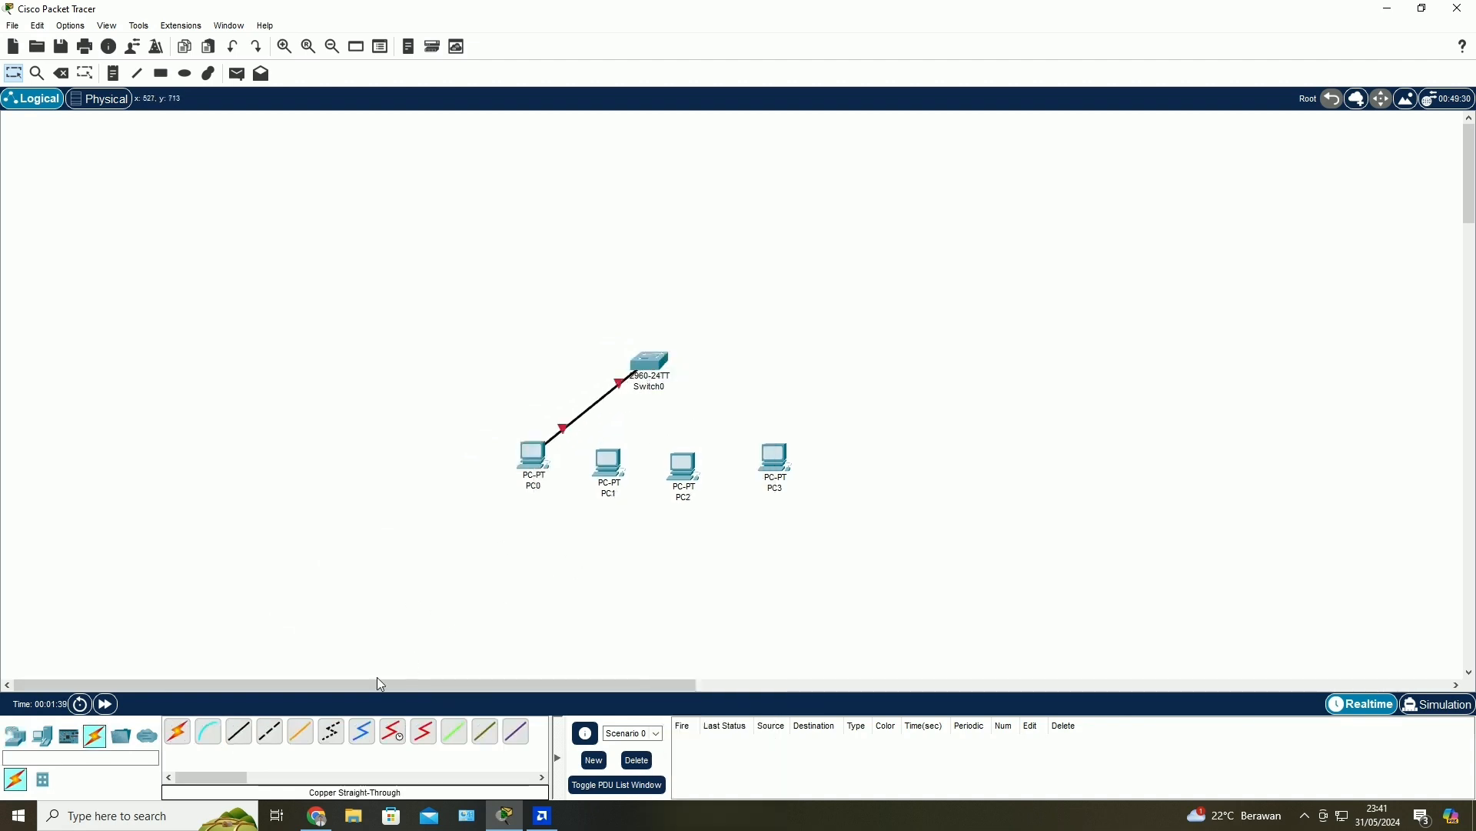
- Run a copper straight-through cable from a free FastEthernet port on the switch to PC1's FastEthernet0
click(652, 368)
click(677, 408)
click(609, 461)
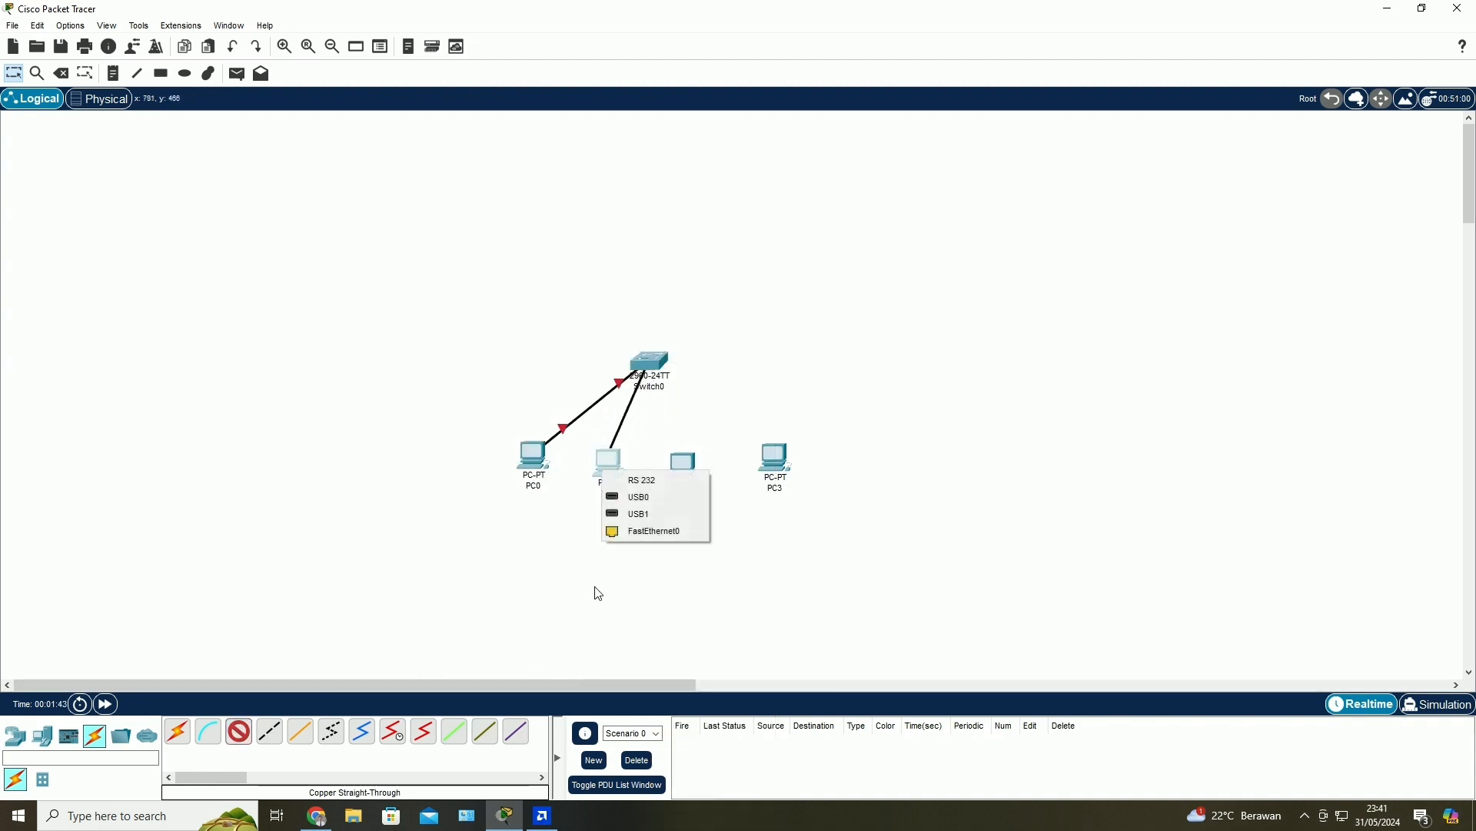
click(646, 532)
- Run a copper straight-through cable from a free FastEthernet port on the switch to PC2's FastEthernet0
click(273, 727)
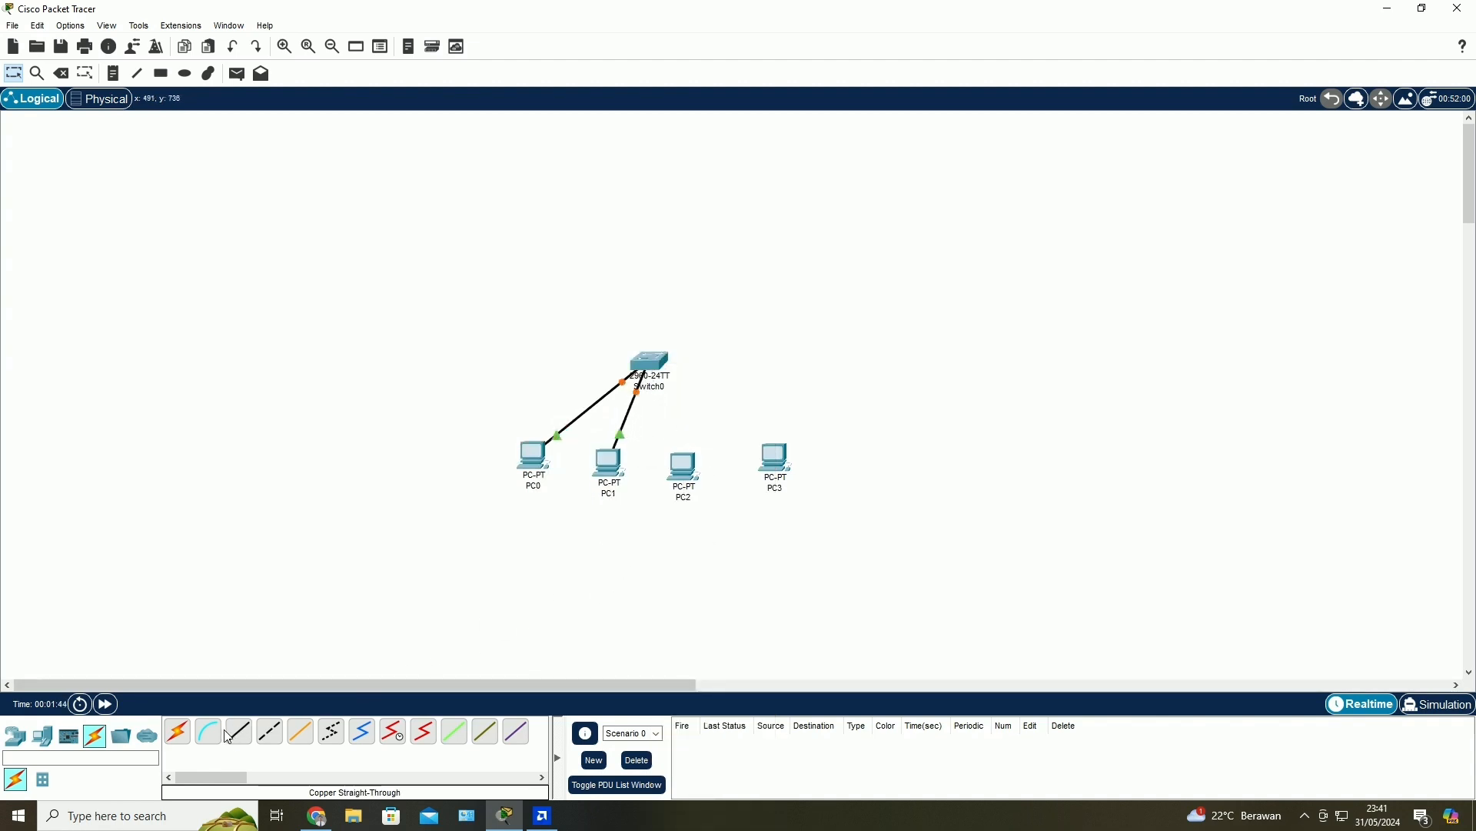
click(646, 360)
click(696, 388)
click(683, 464)
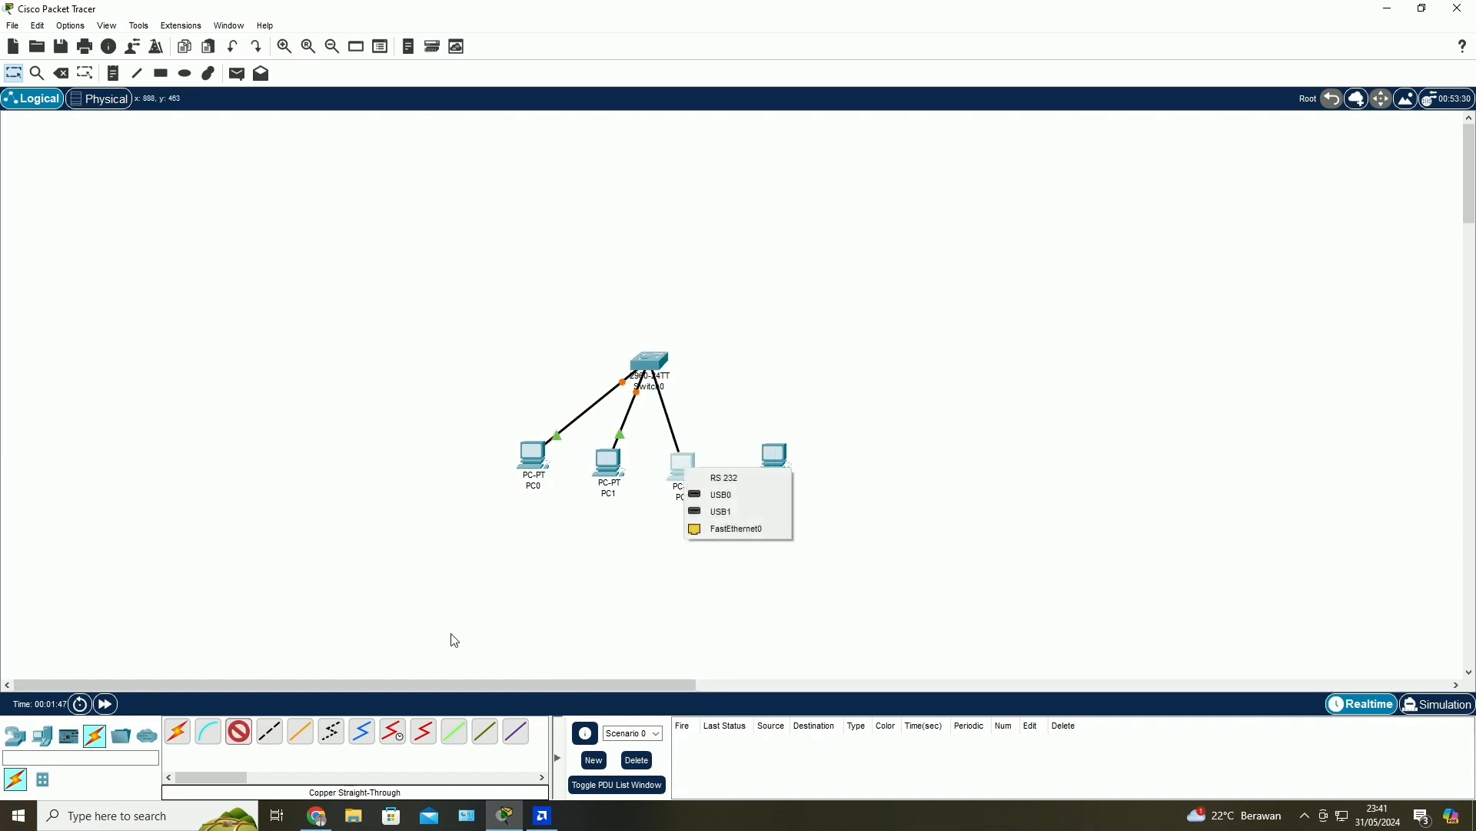
click(711, 531)
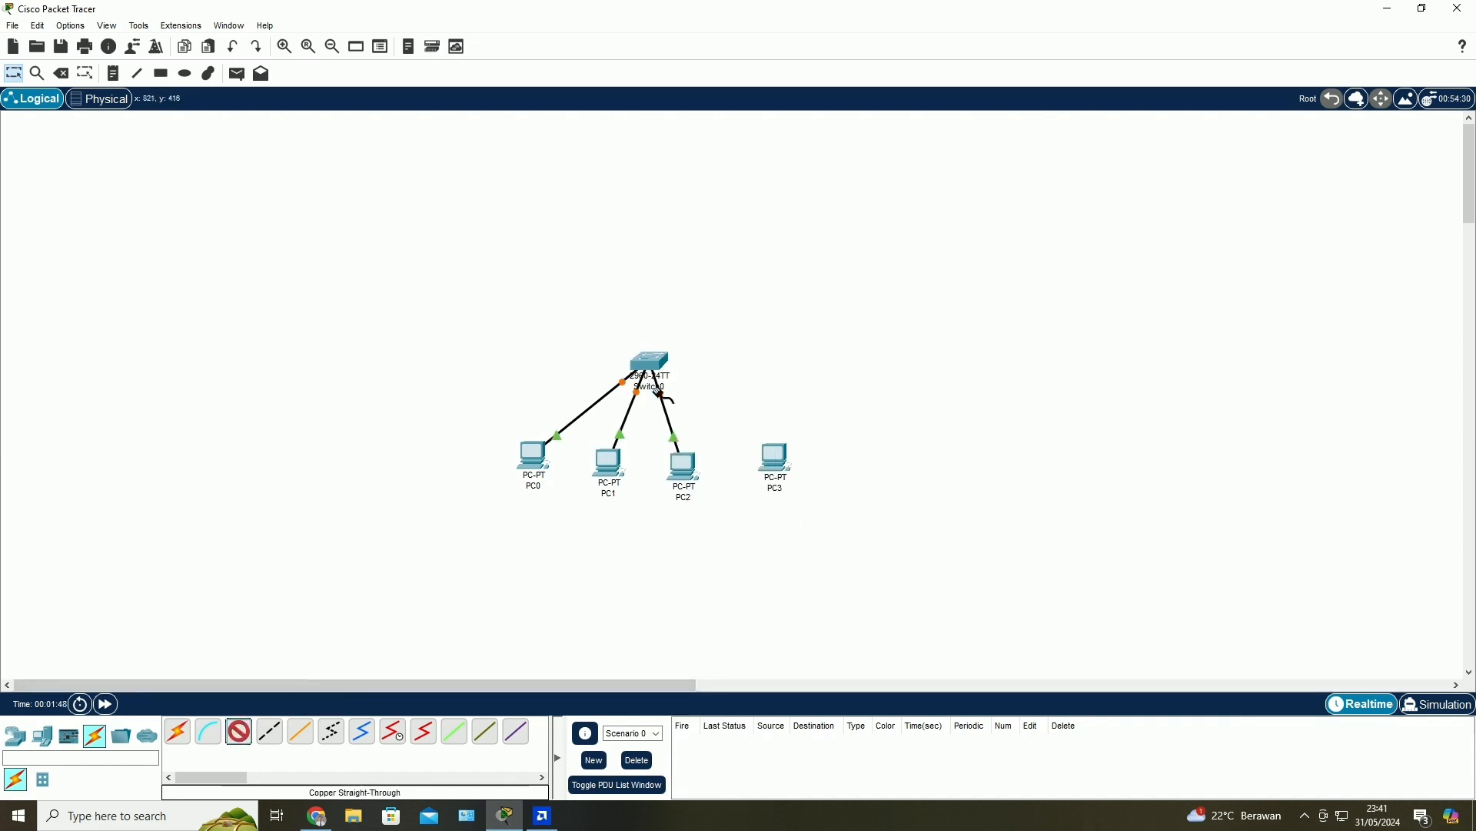
- Run a copper straight-through cable from a free FastEthernet port on the switch to PC3's FastEthernet0
click(651, 360)
click(704, 385)
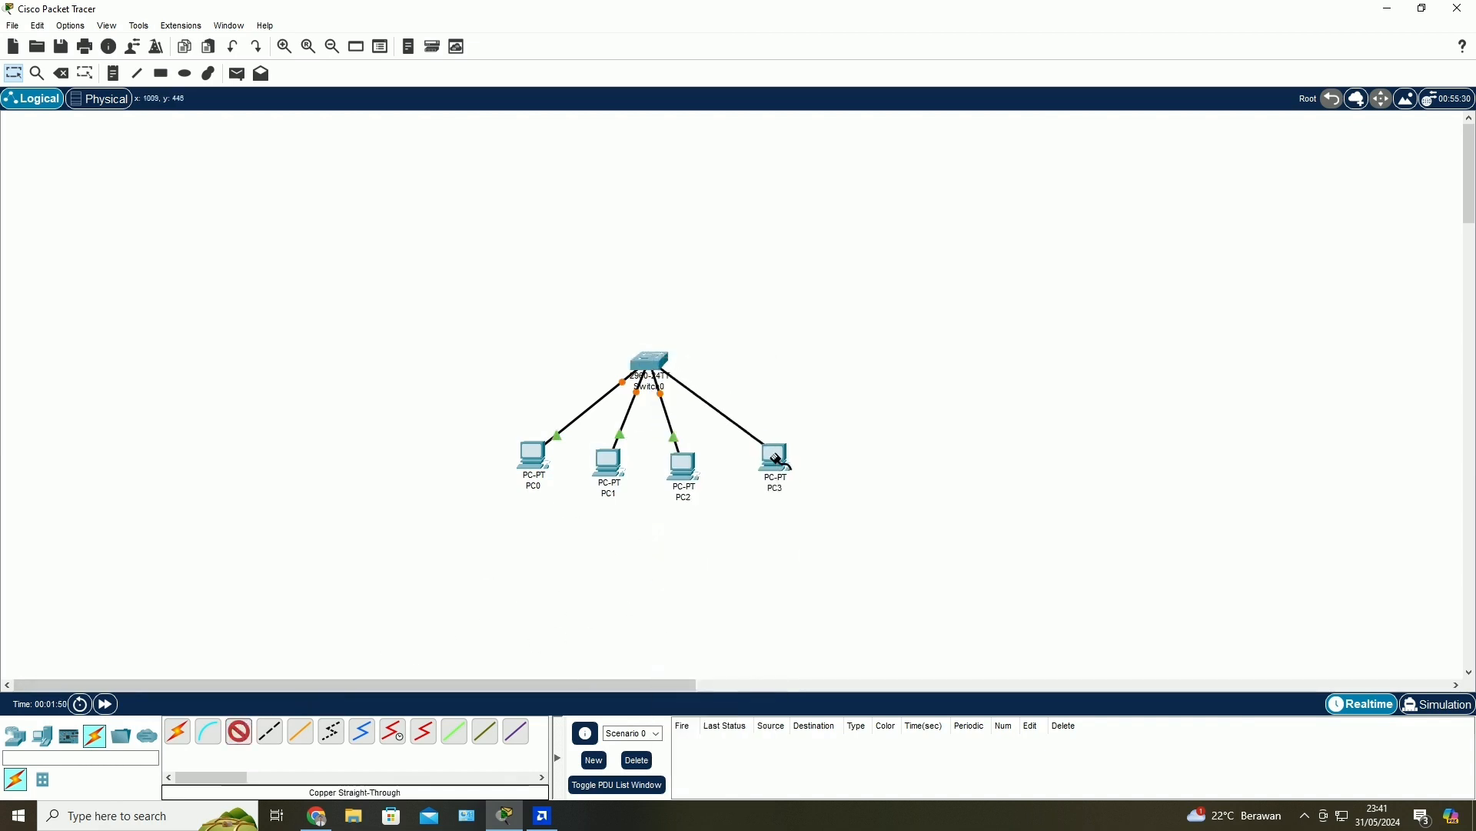
click(777, 459)
click(817, 519)
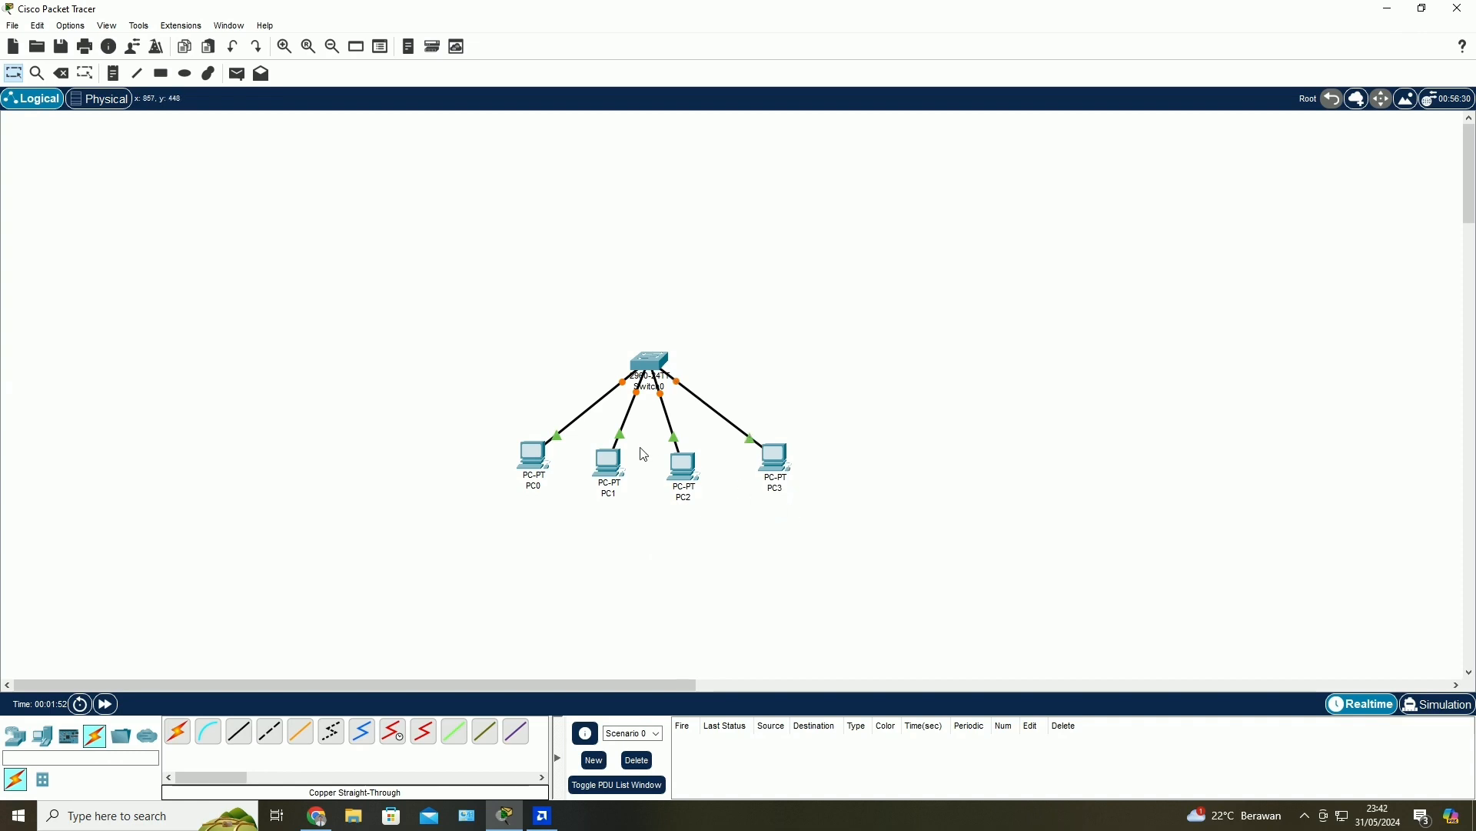
- Set PC0's static IPv4 address to 192.168.1.1 in its IP configuration
click(536, 455)
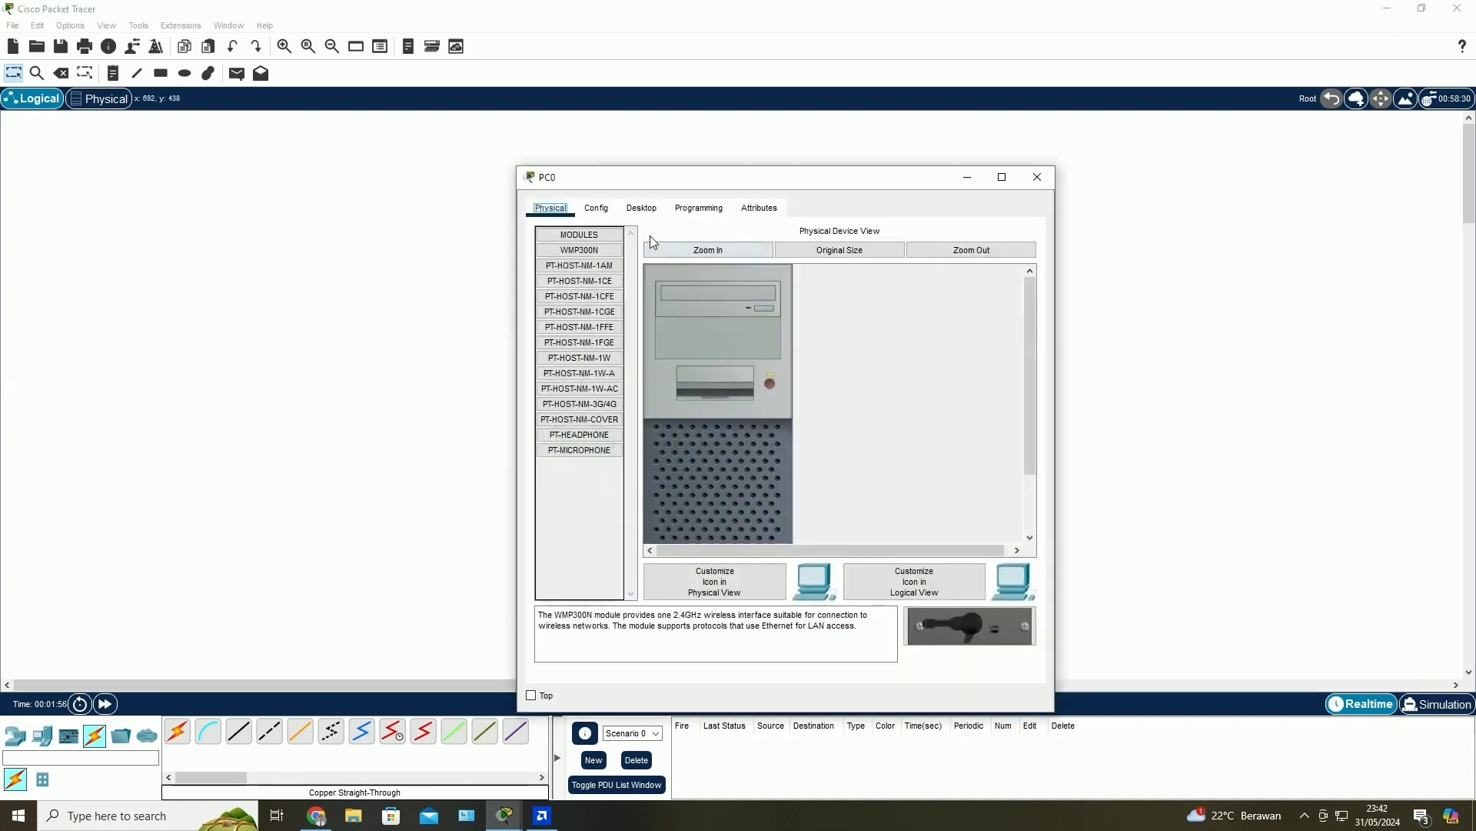
click(640, 208)
click(588, 257)
click(723, 315)
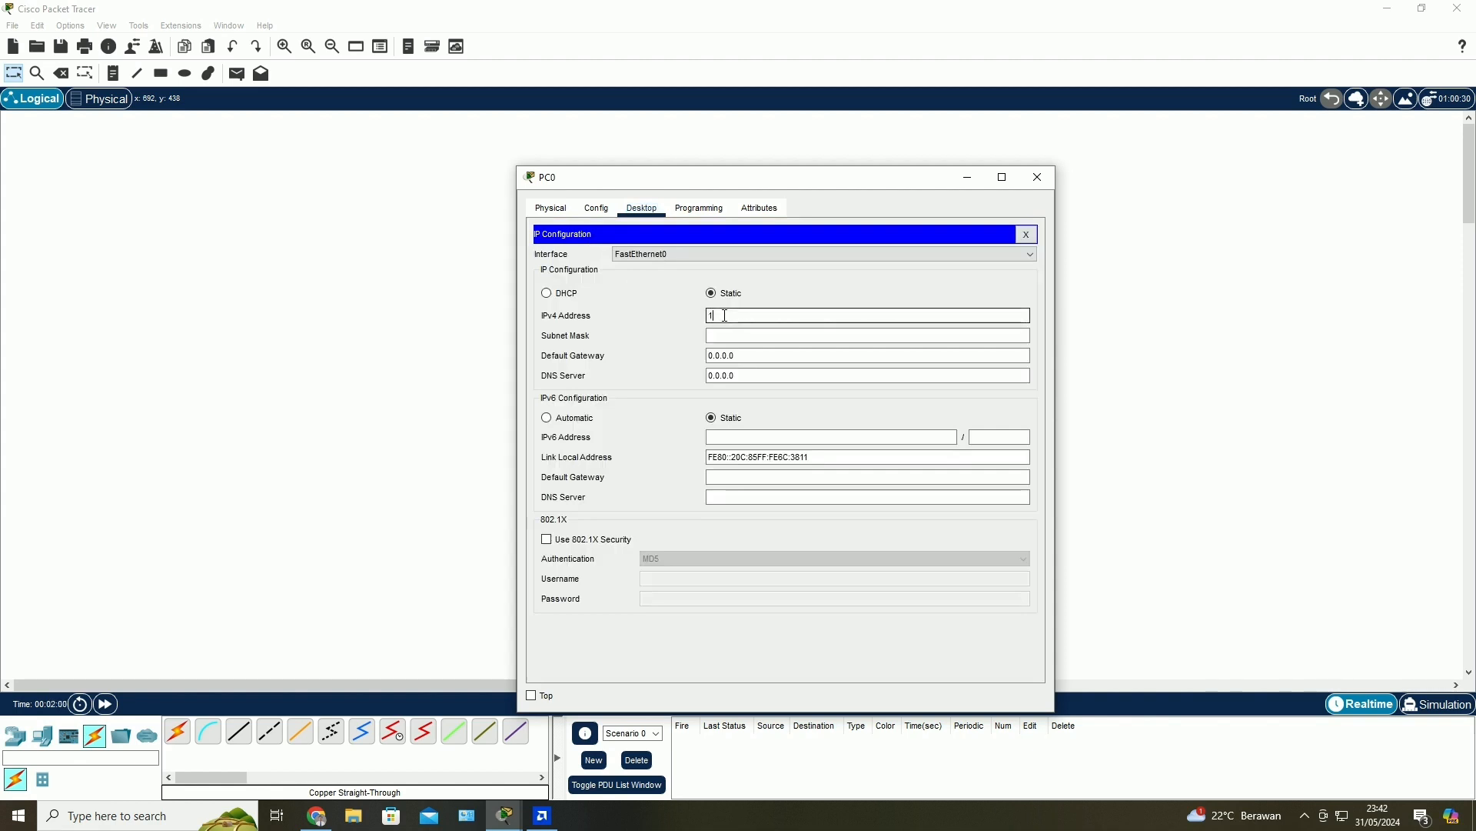
text(193)
key(BackSpace)
text(2.168.1.1)
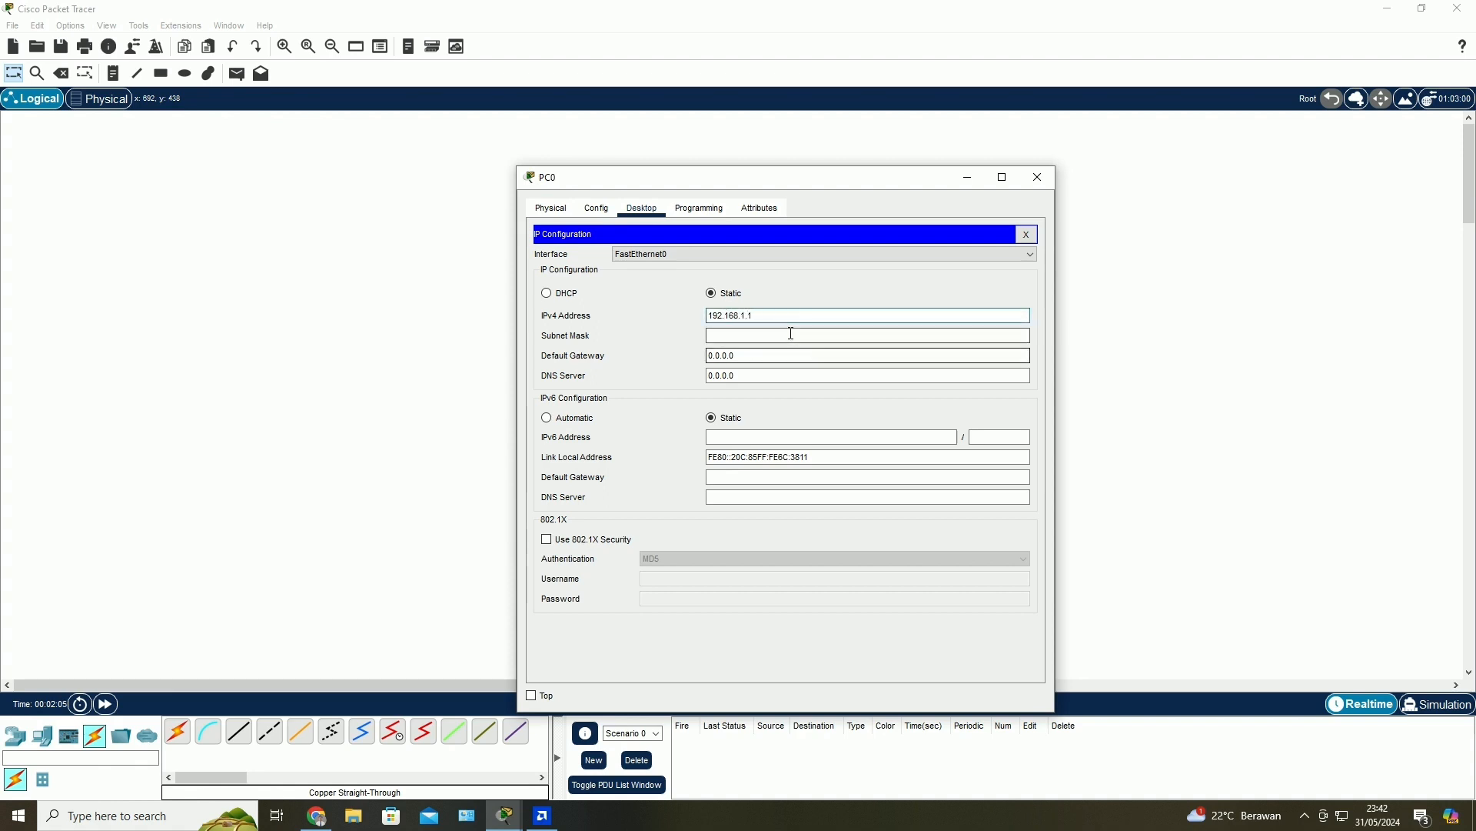
- Copy PC0's IPv4 address for reuse, apply the default subnet mask 255.255.255.0 and close PC0's settings
drag(761, 317, 607, 303)
key(ctrl+c)
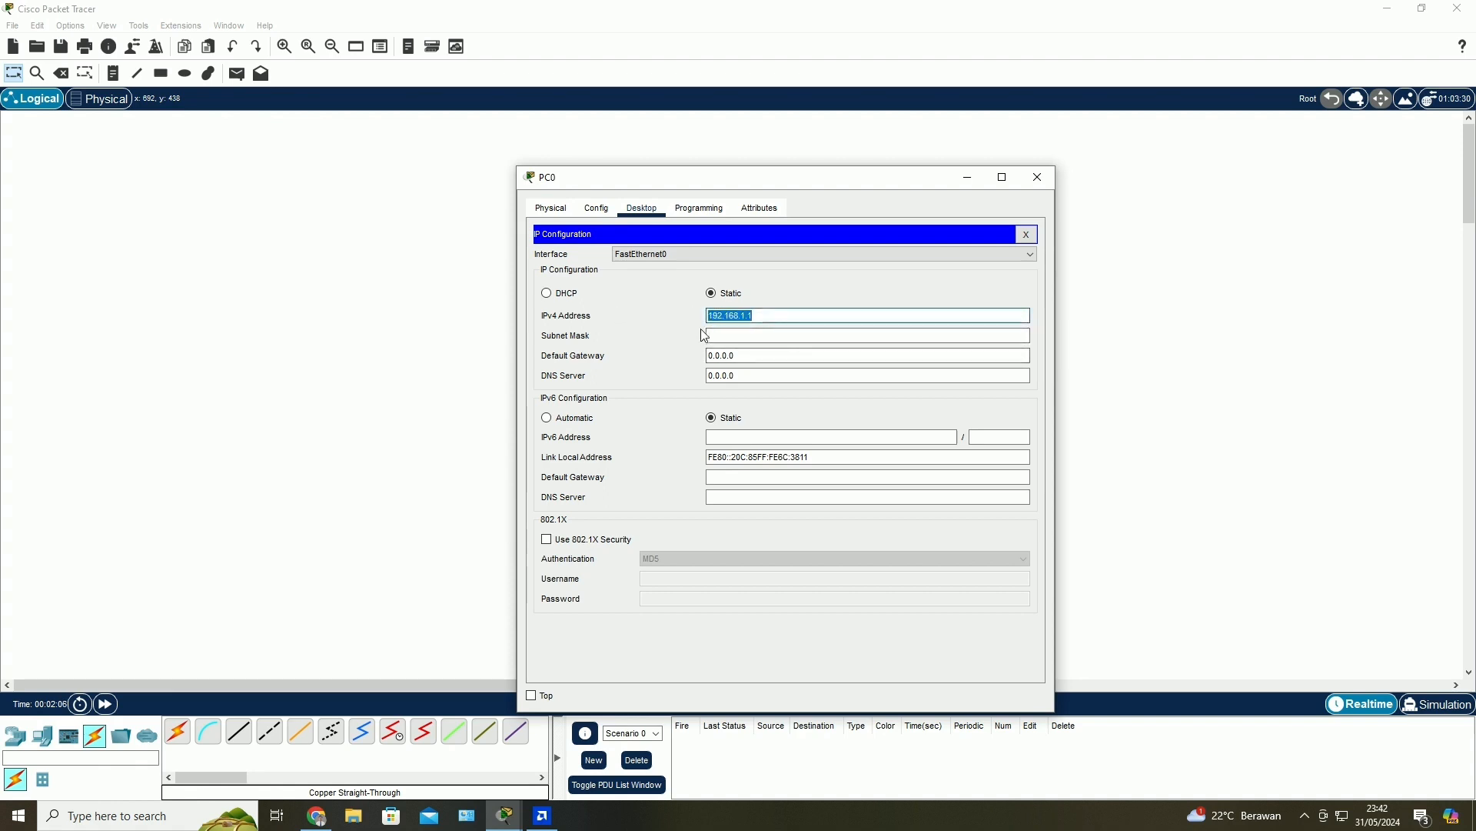
click(803, 314)
key(Return)
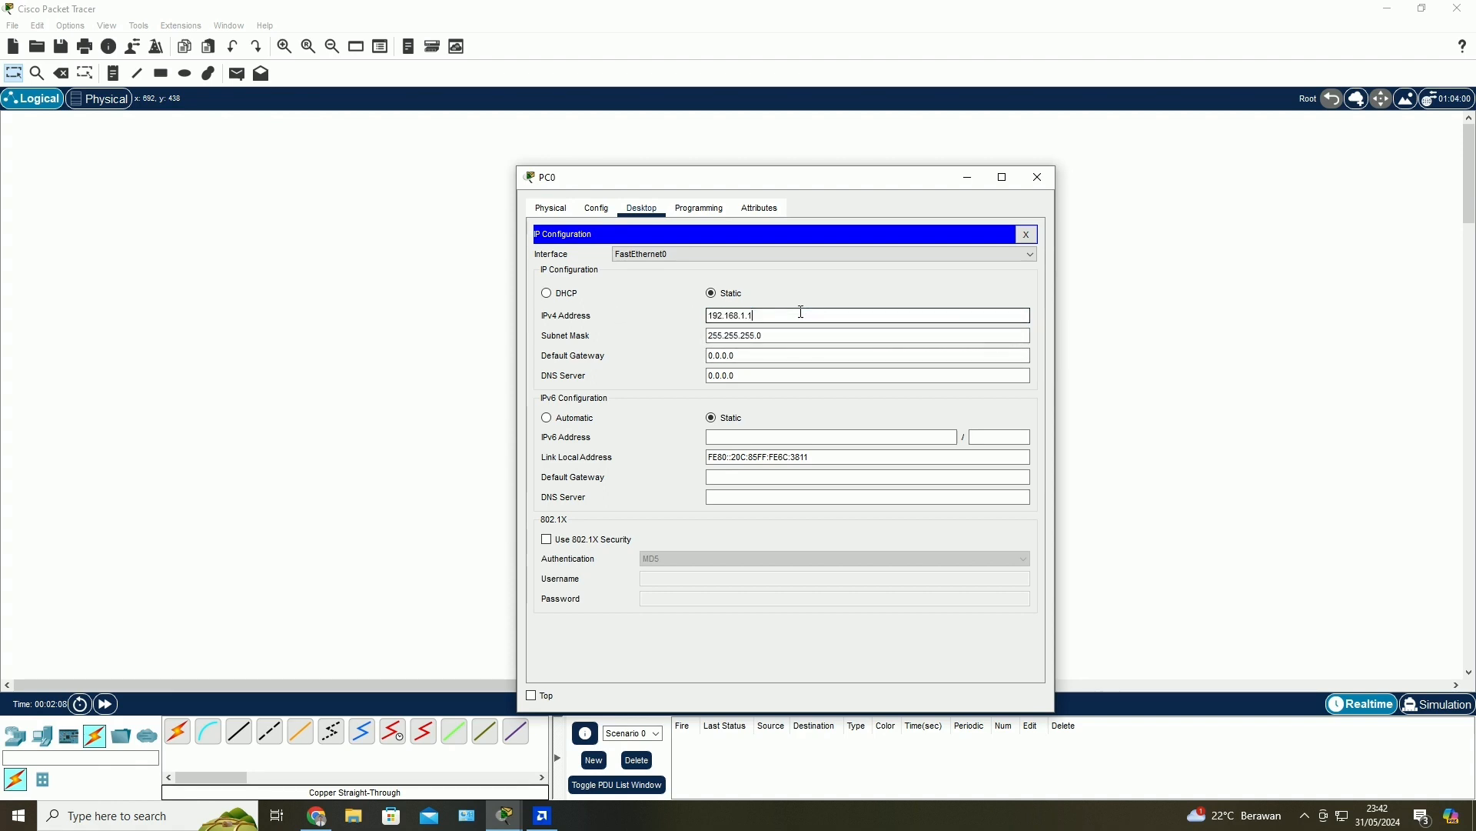
click(1035, 176)
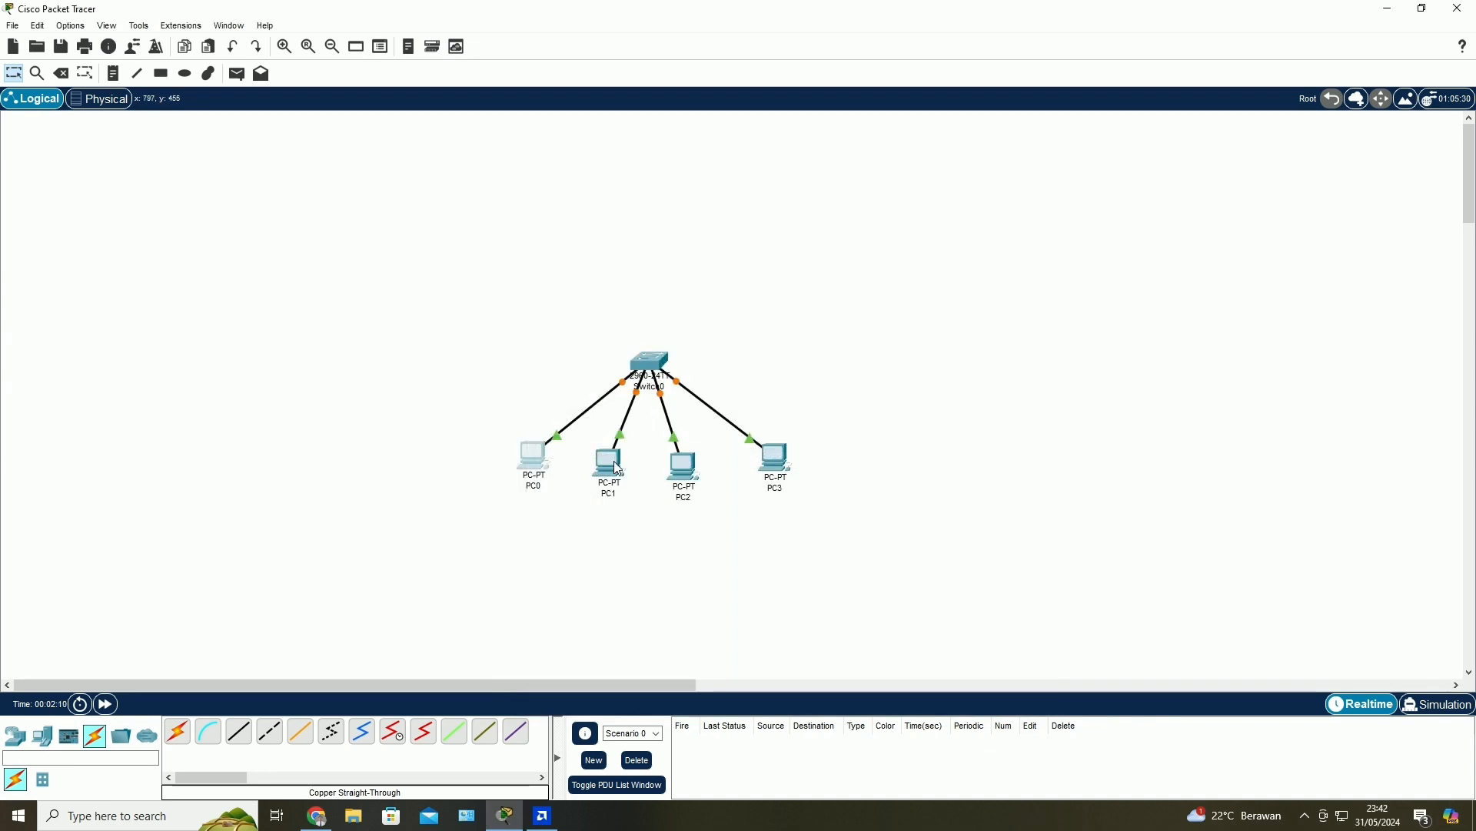
- Give PC1 the static IPv4 address 192.168.1.2 with subnet mask 255.255.255.0, reusing the copied address
click(618, 467)
click(641, 207)
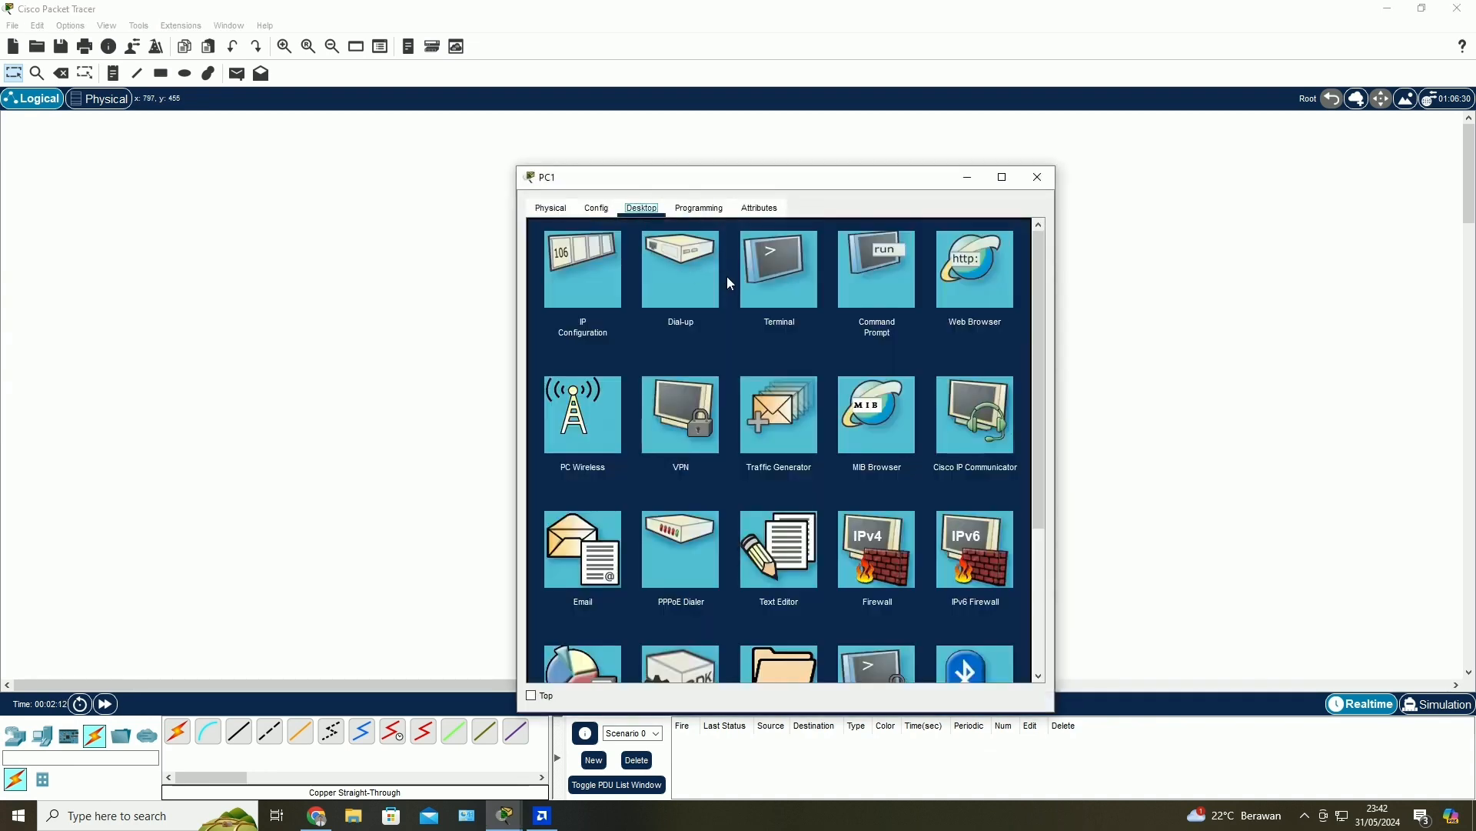
click(594, 280)
click(814, 316)
key(ctrl+v)
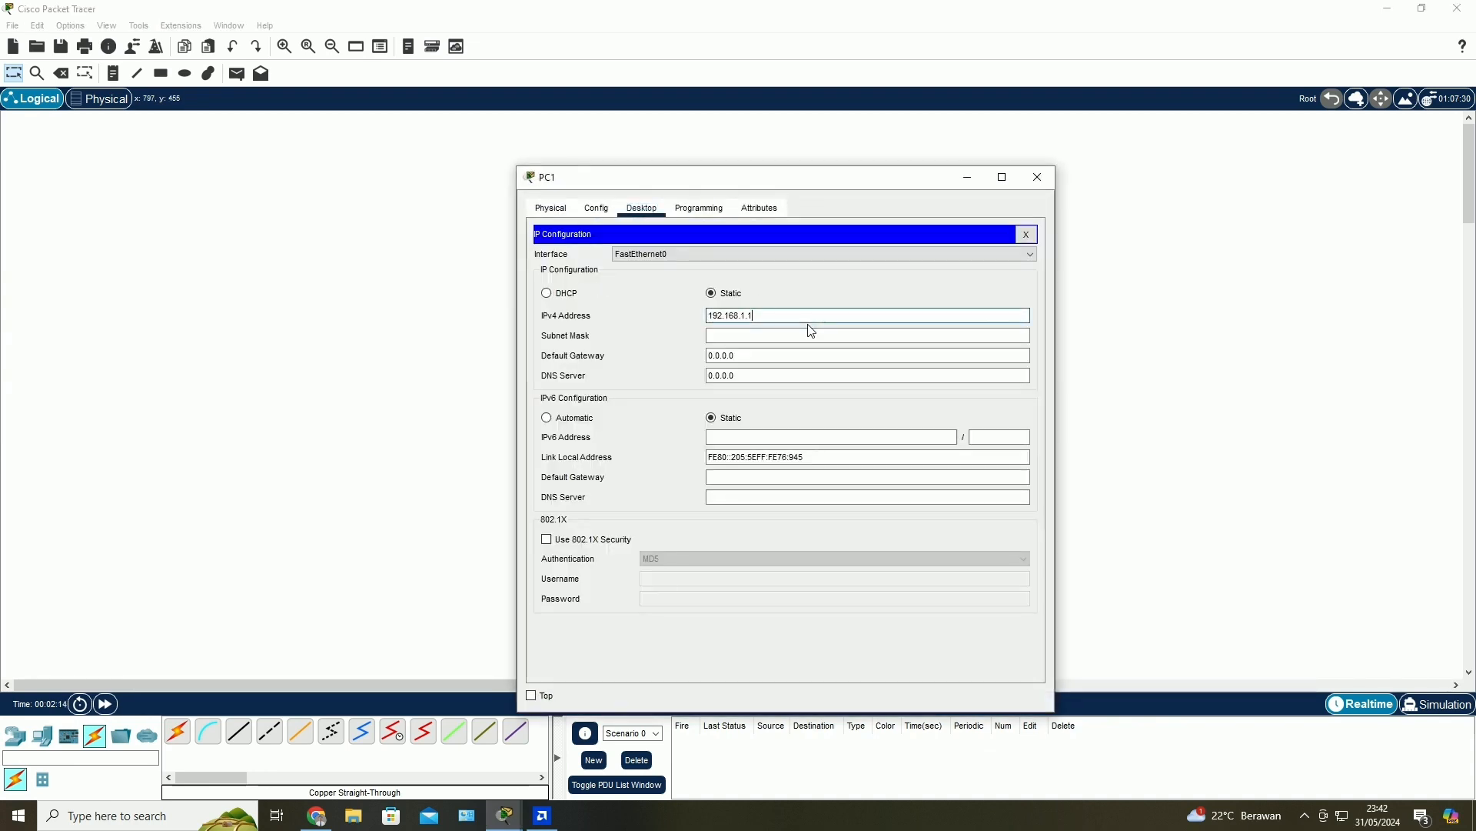
key(BackSpace)
text(2)
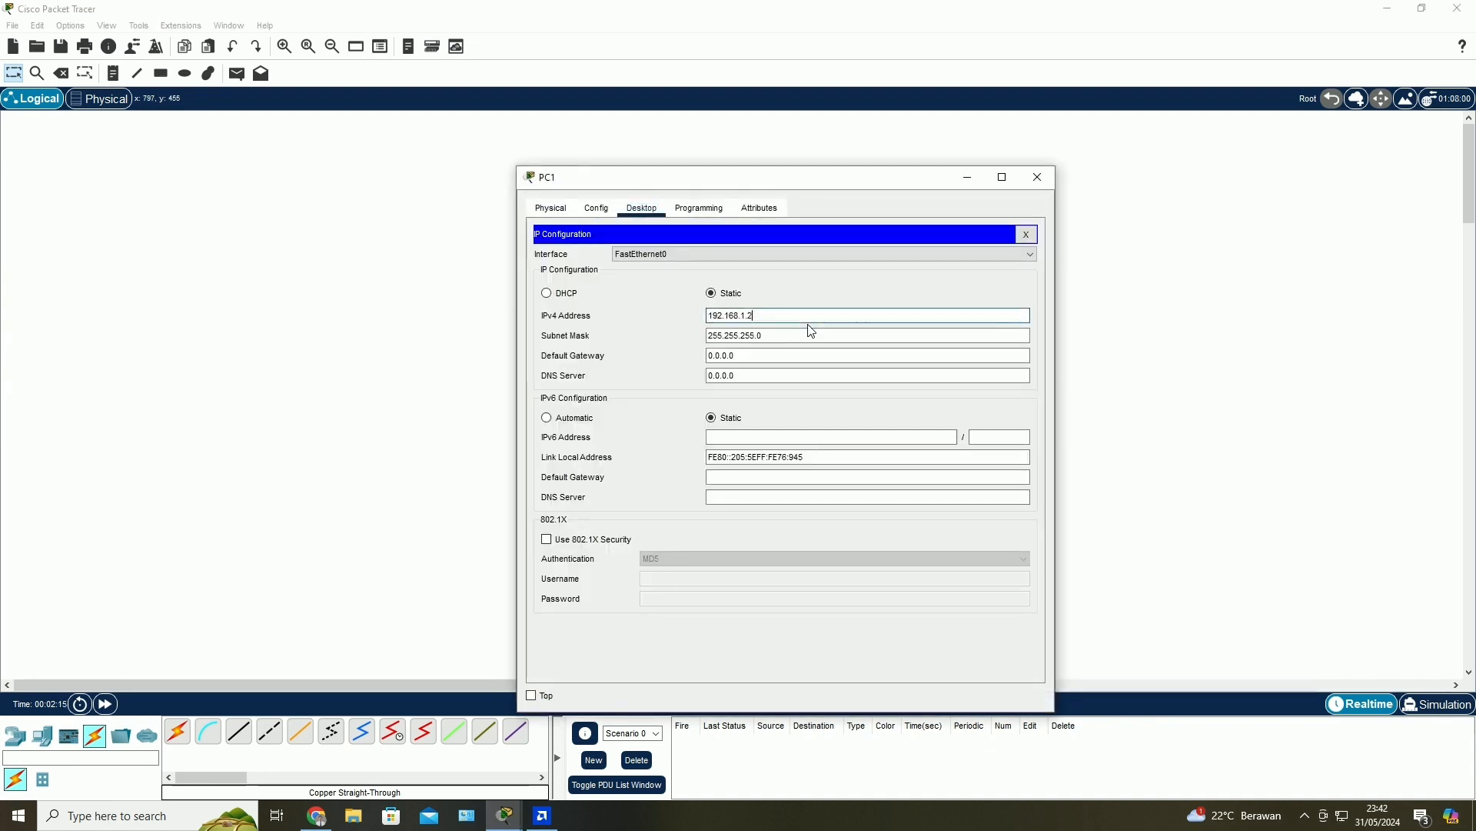
click(1050, 179)
- Give PC2 the static IPv4 address 192.168.1.3 with subnet mask 255.255.255.0
click(687, 459)
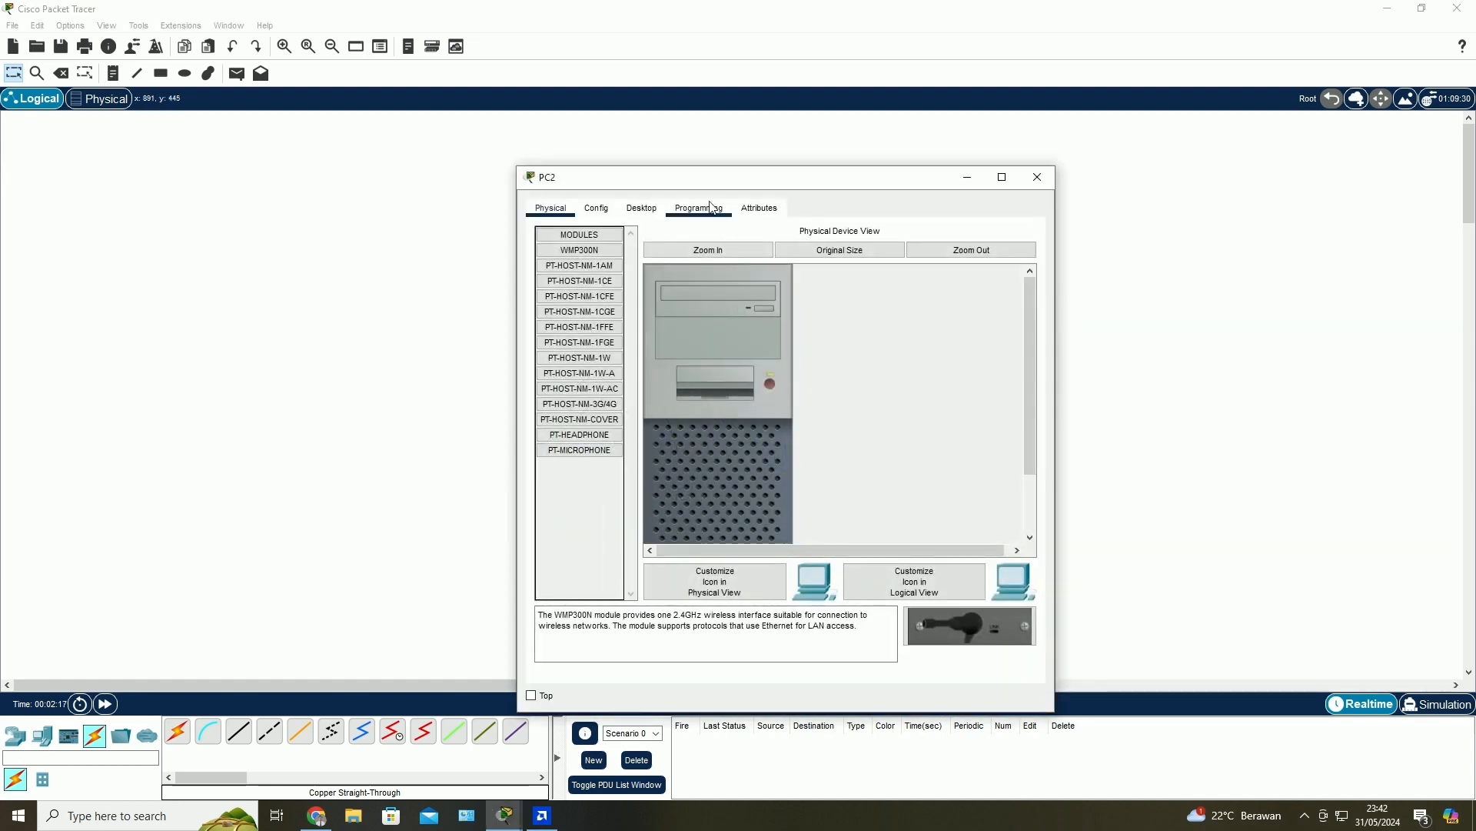
click(641, 207)
click(585, 277)
click(817, 316)
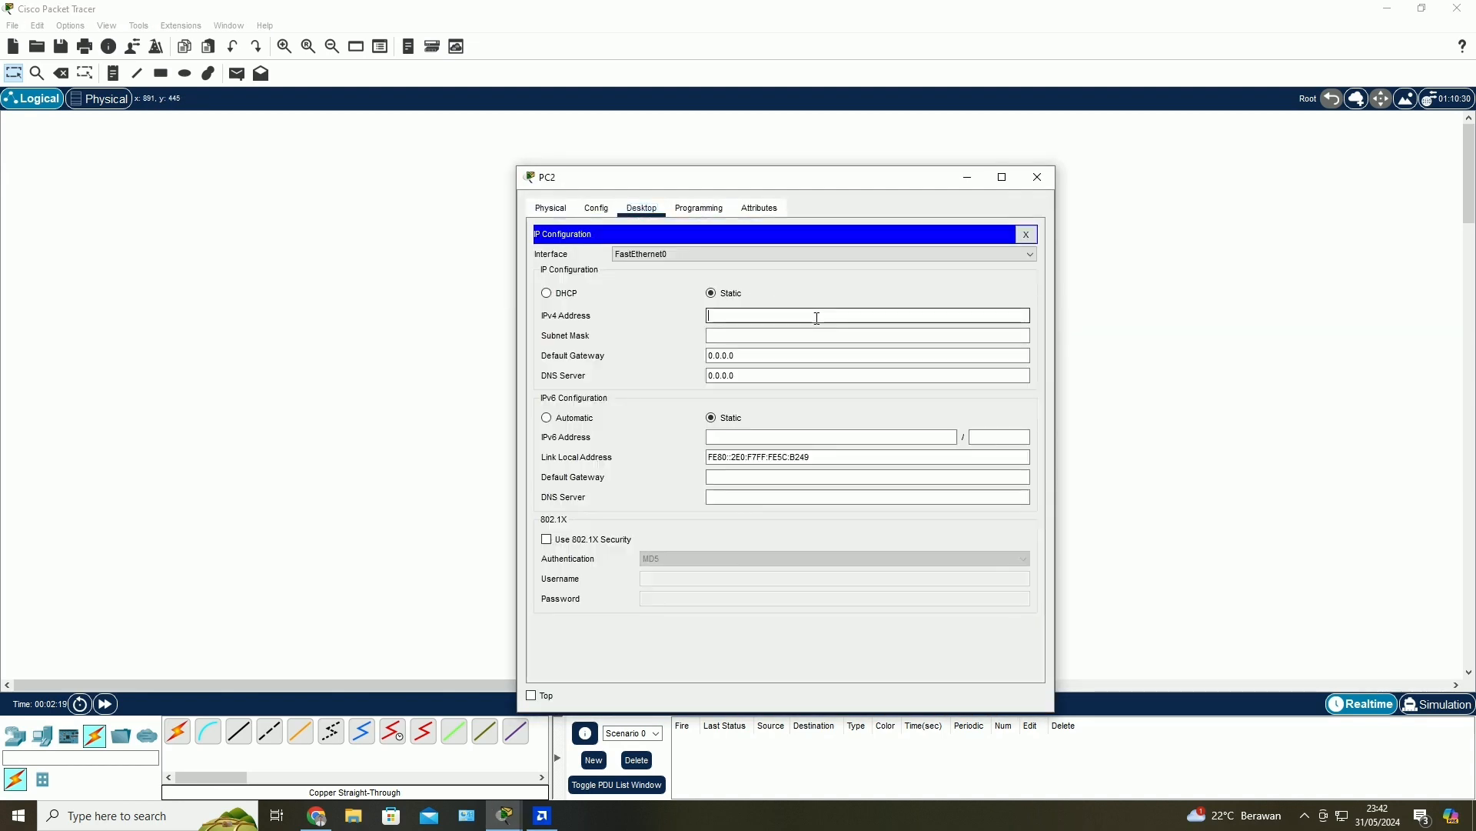
text(192.168.1.)
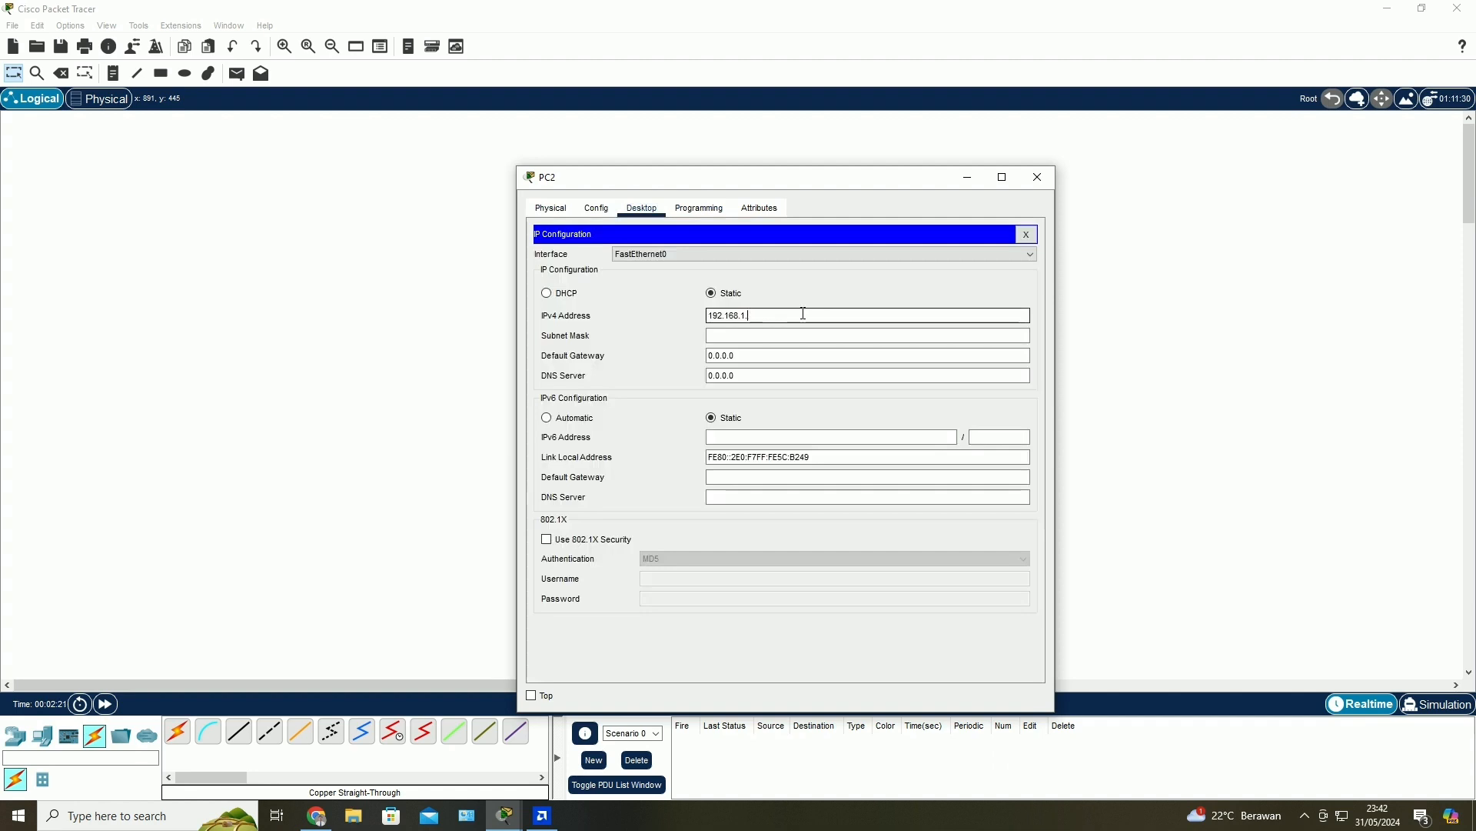
text(13)
key(Return)
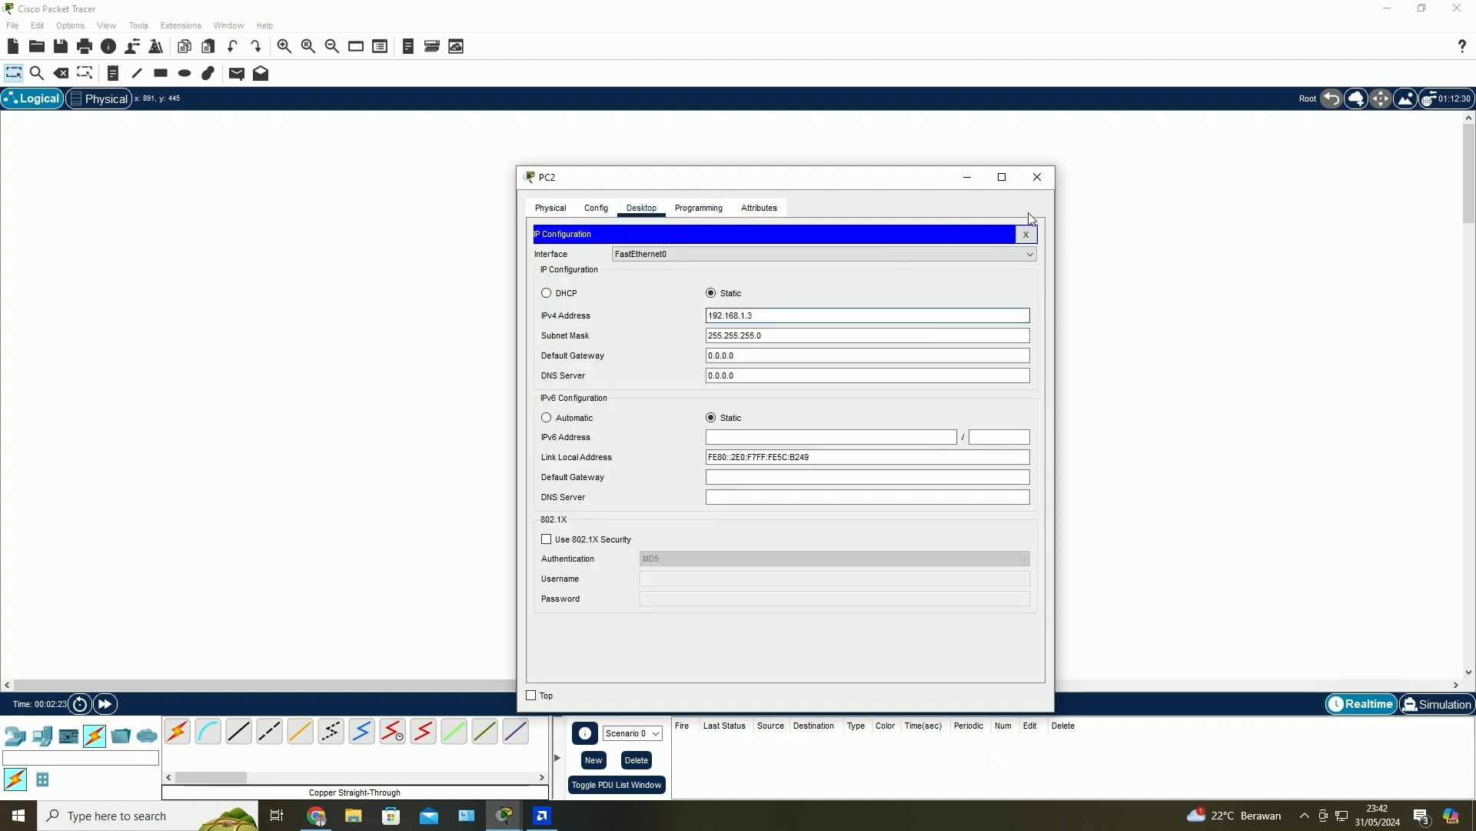
click(1038, 177)
- Give PC3 the static IPv4 address 192.168.1.4 with subnet mask 255.255.255.0
click(776, 458)
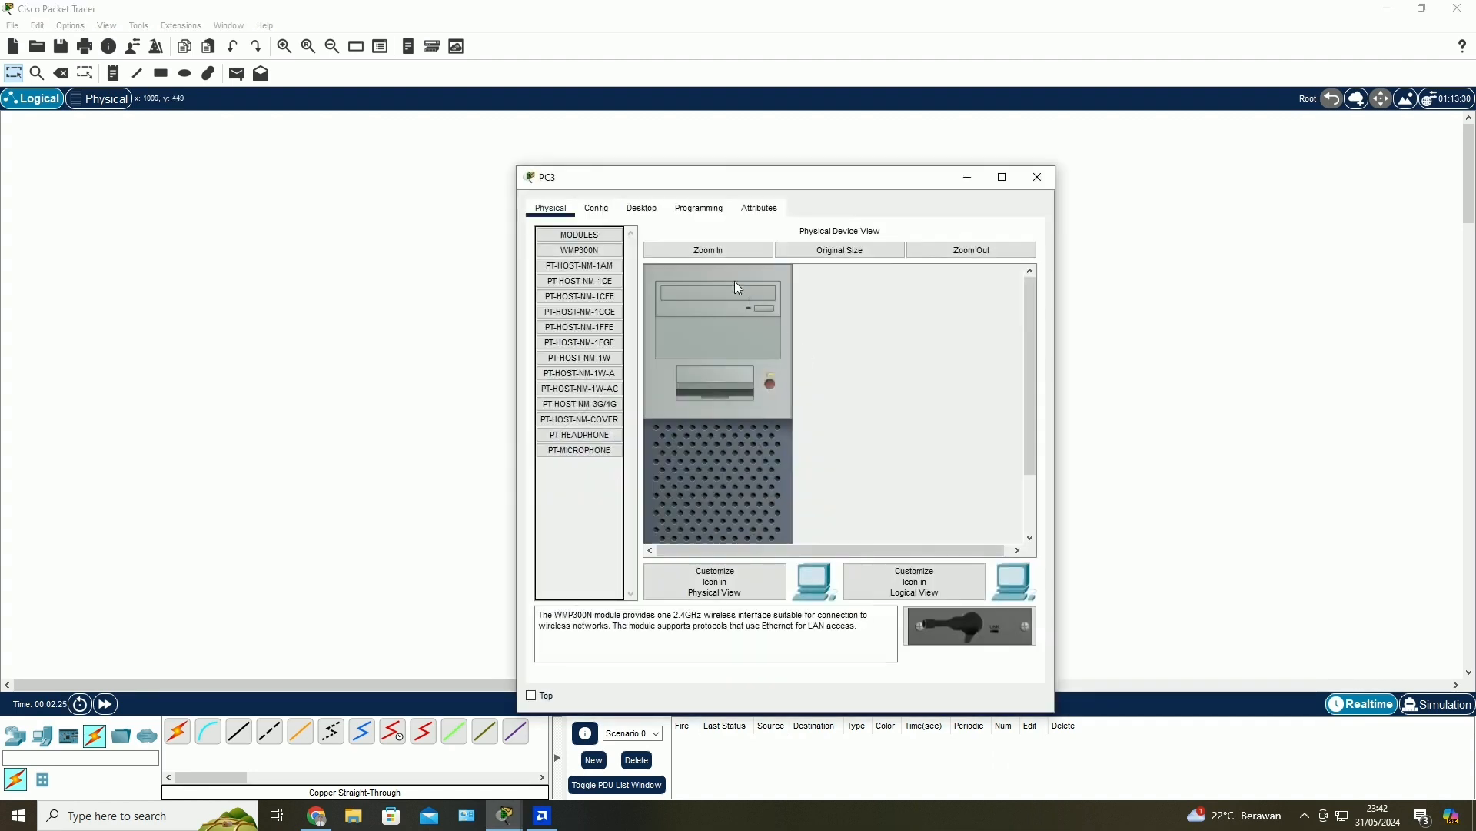
click(641, 207)
click(581, 265)
click(803, 322)
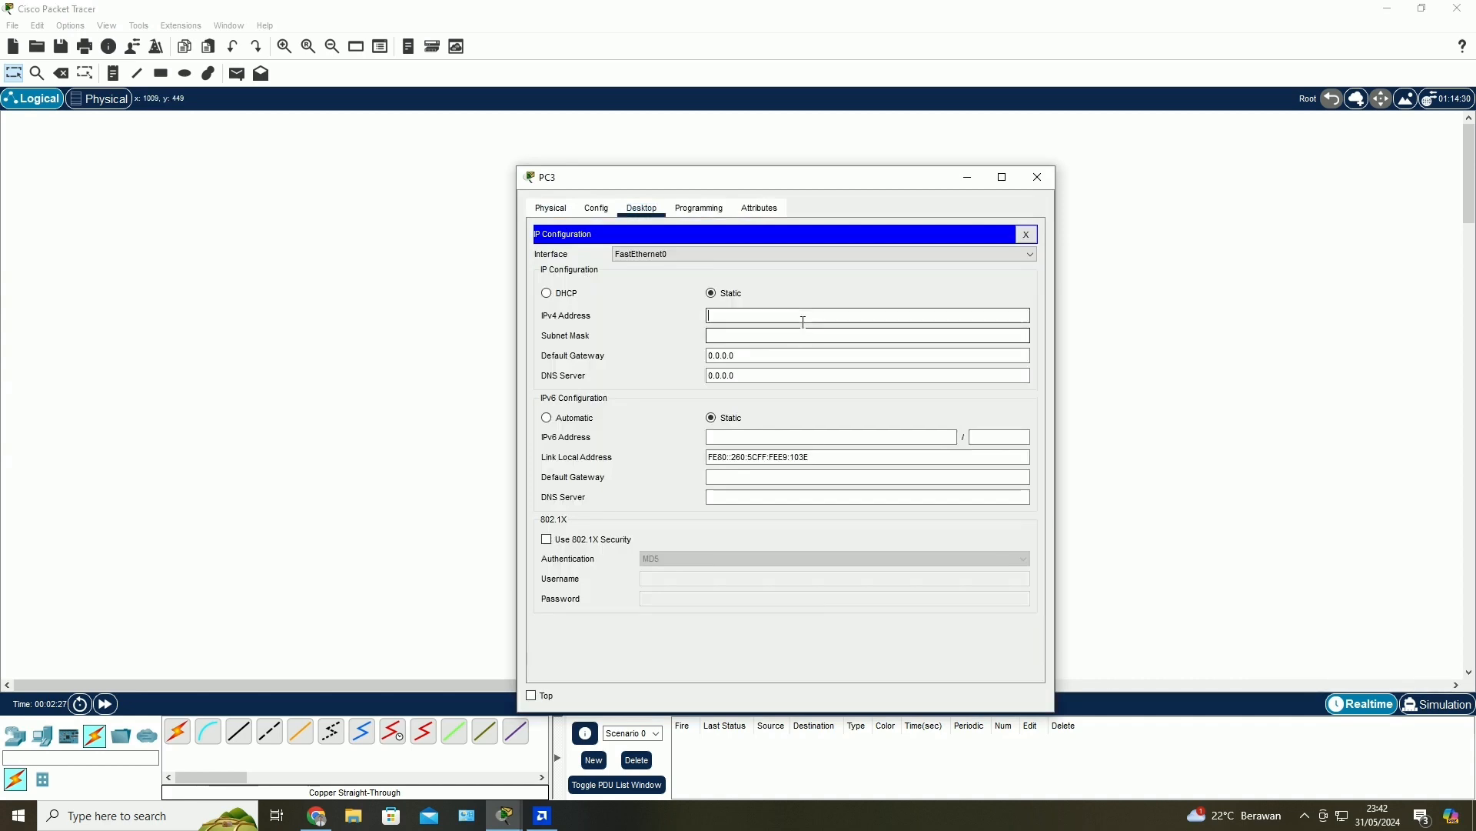
text(192.168.1.1)
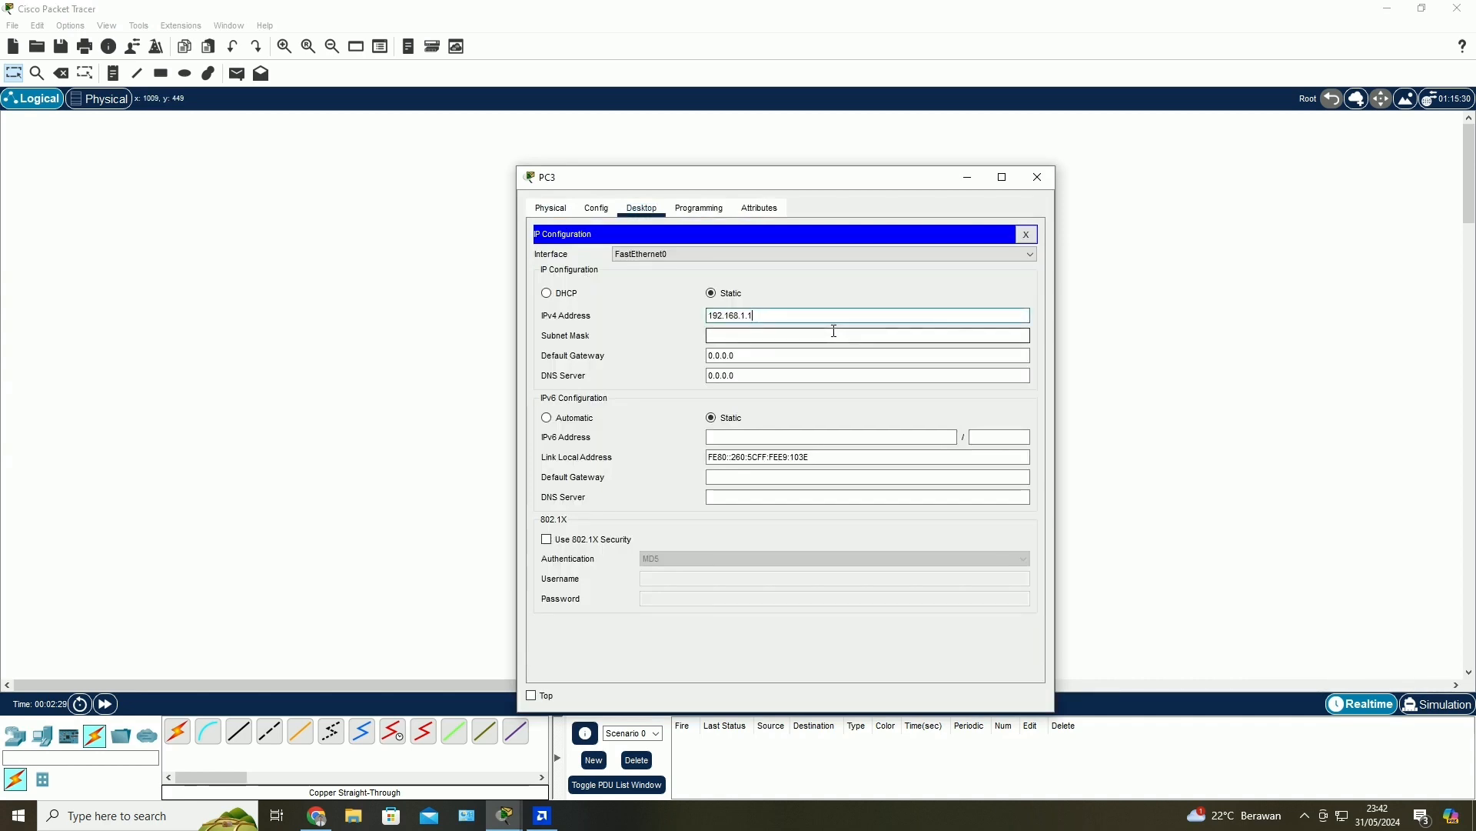
key(BackSpace)
text(4)
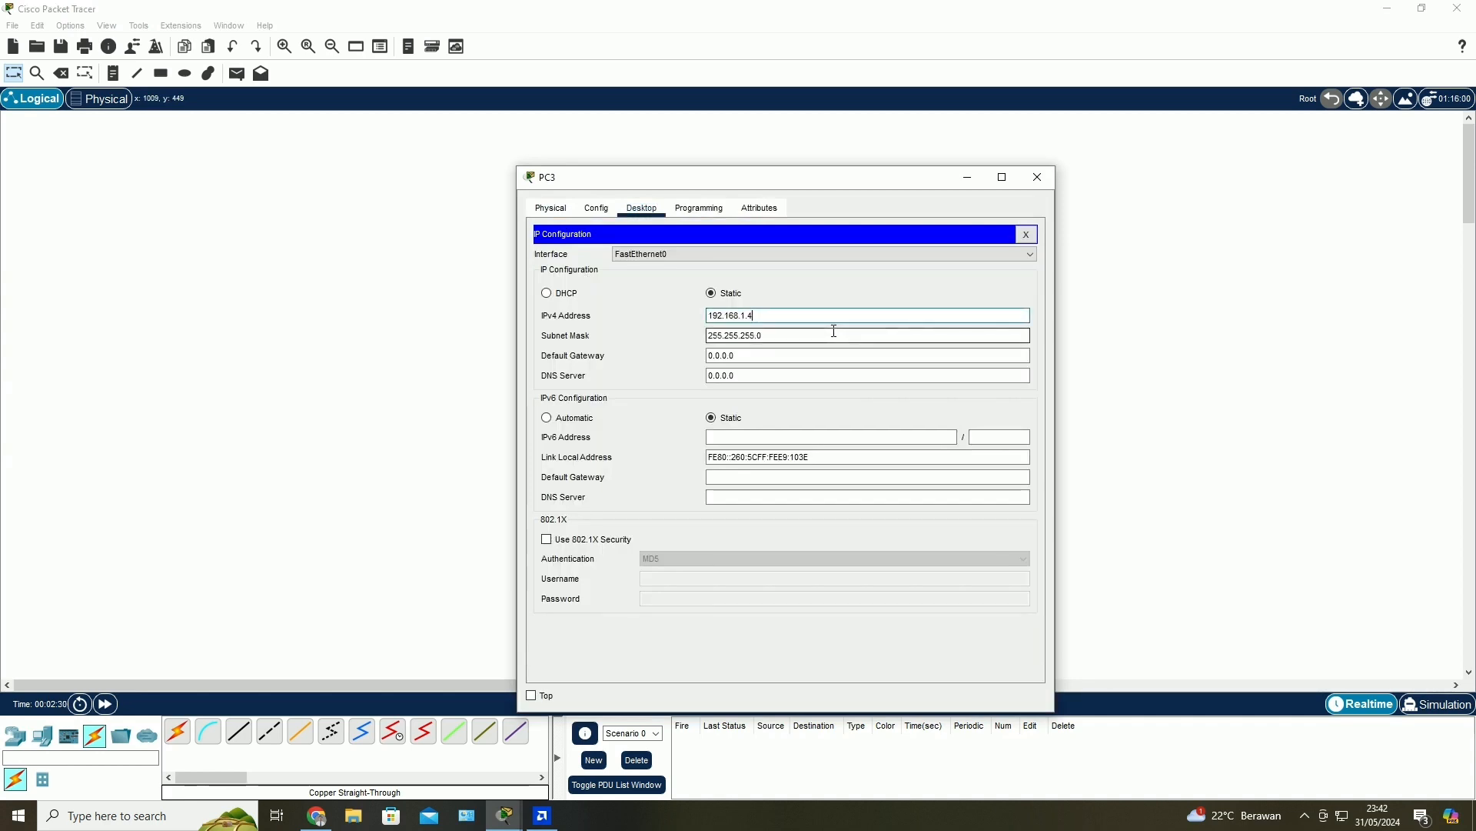
click(1037, 177)
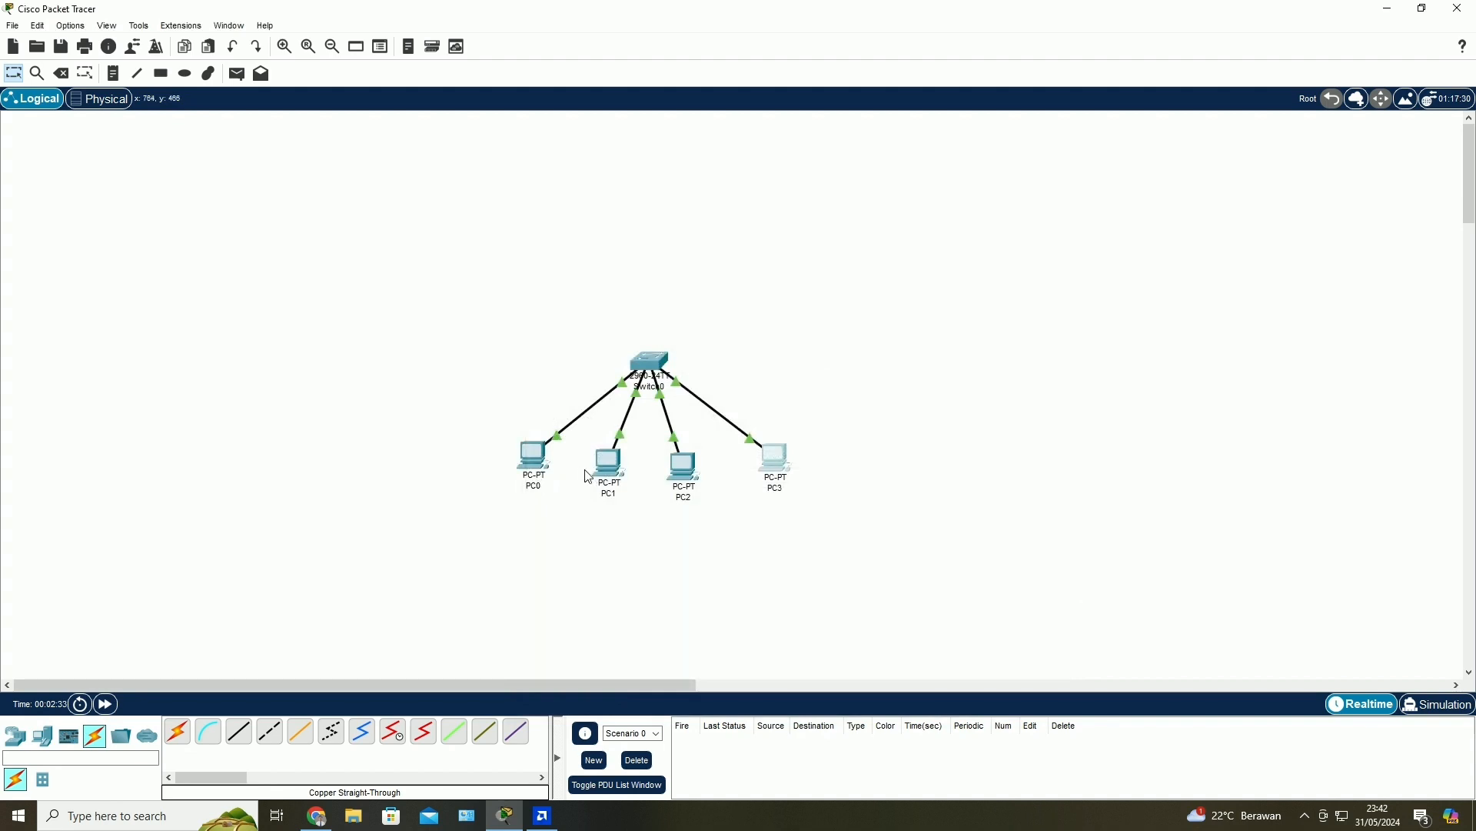
- From PC0's Command Prompt, ping 192.168.1.2, 192.168.1.3 and 192.168.1.4 to test connectivity, and close the PC0 window
click(536, 456)
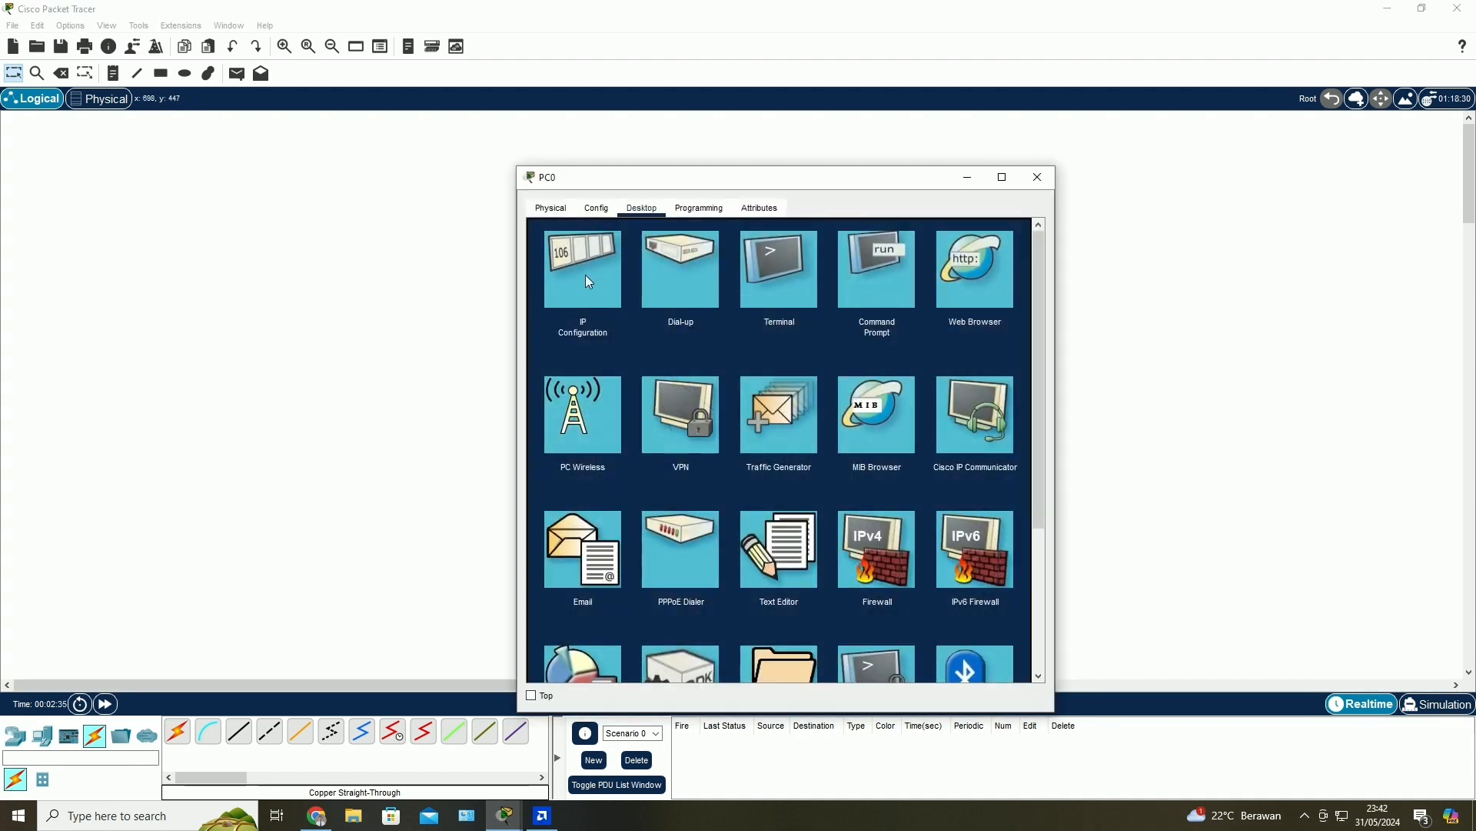
click(873, 274)
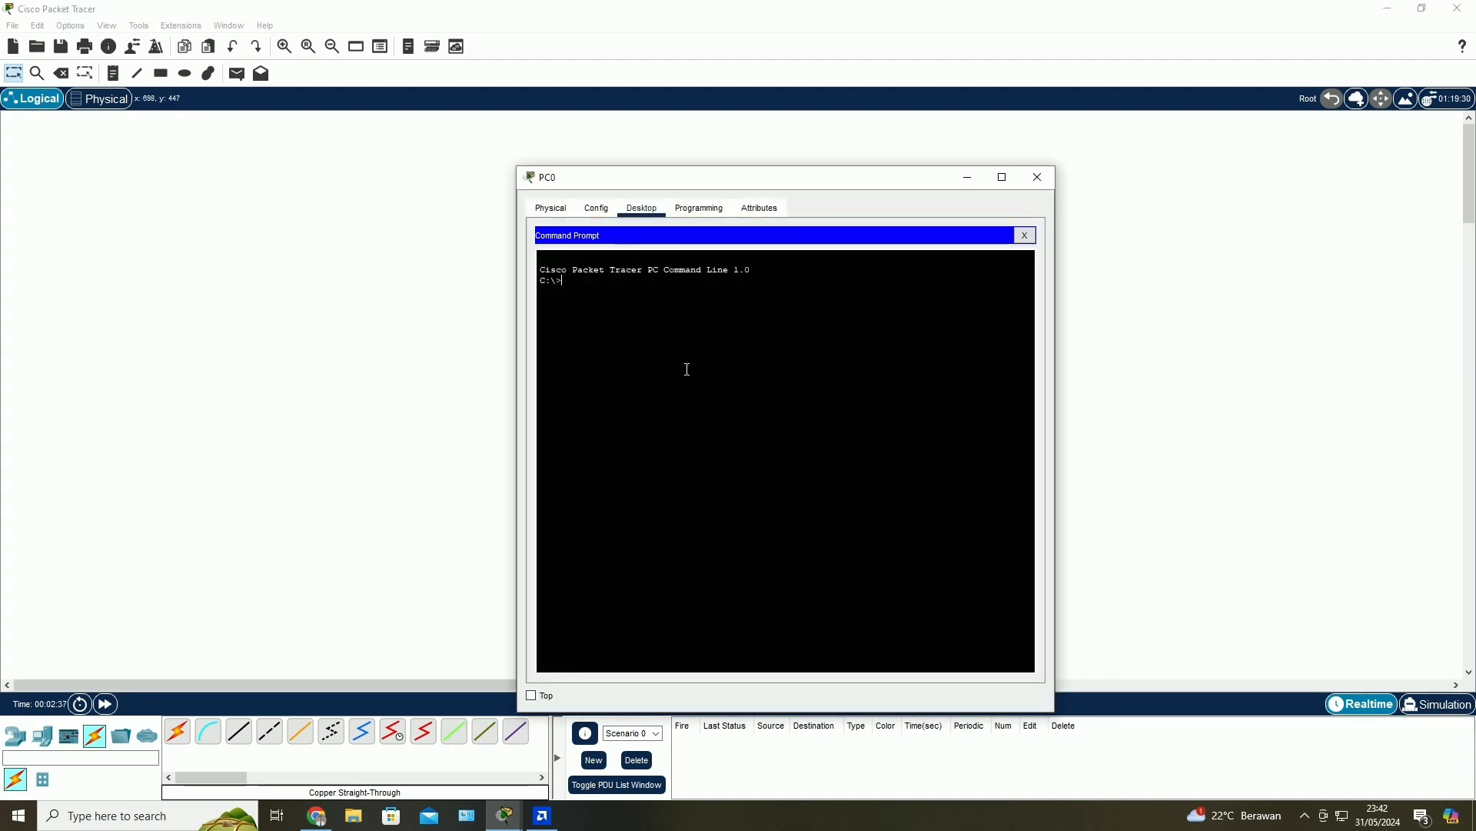
text(ping 192)
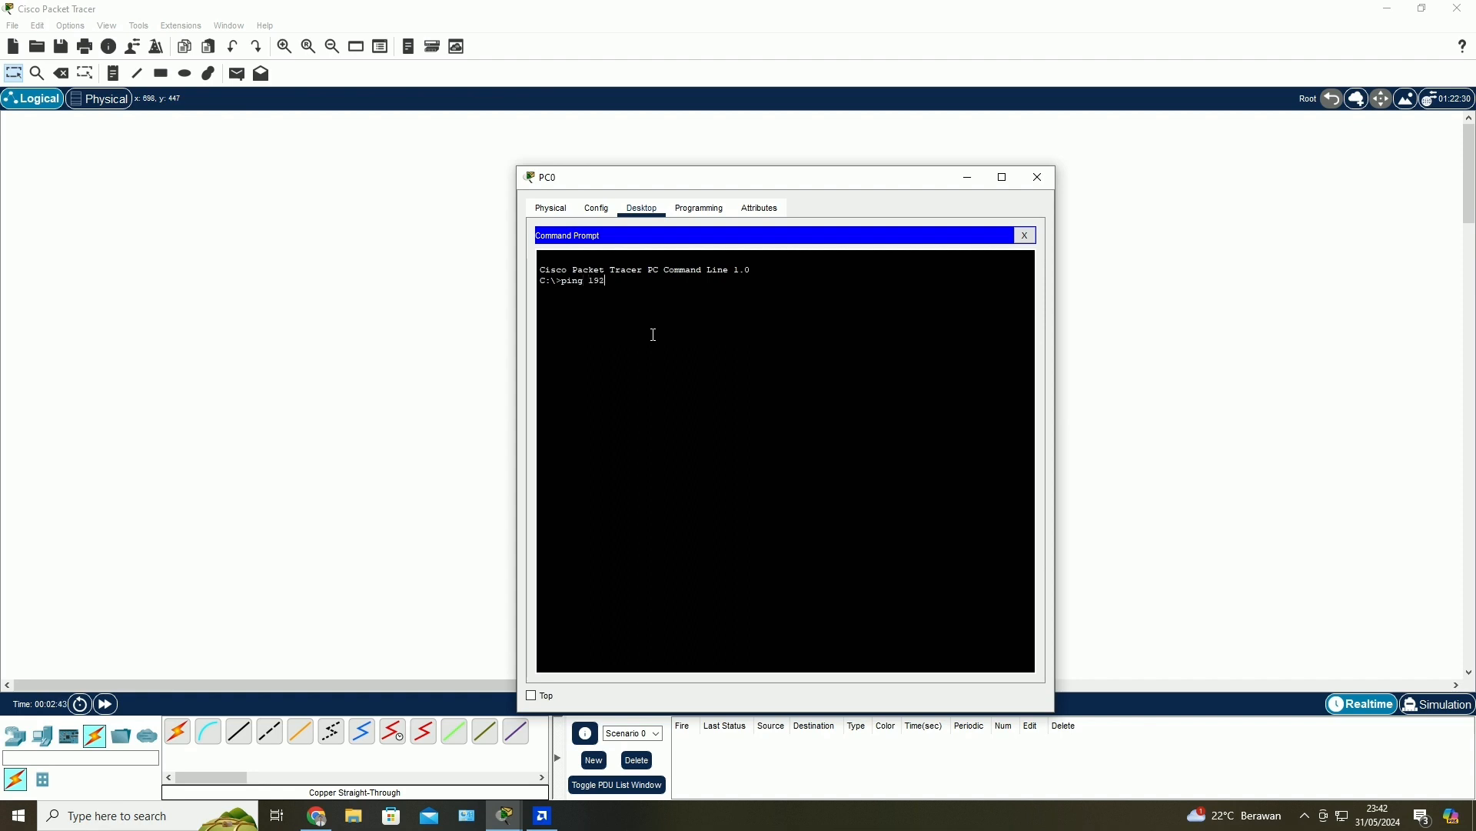
text(.168.1.2)
key(Return)
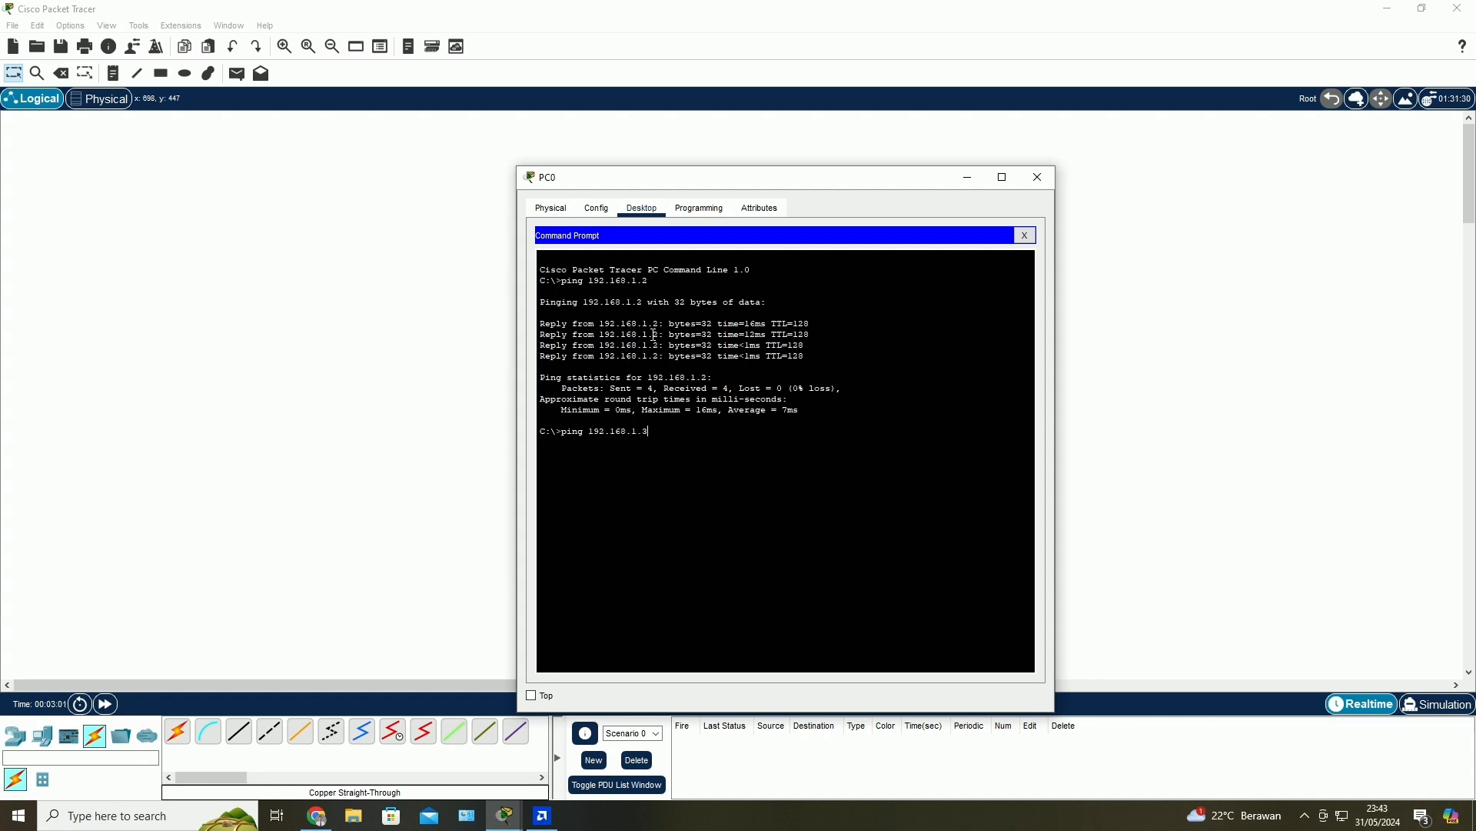
key(Return)
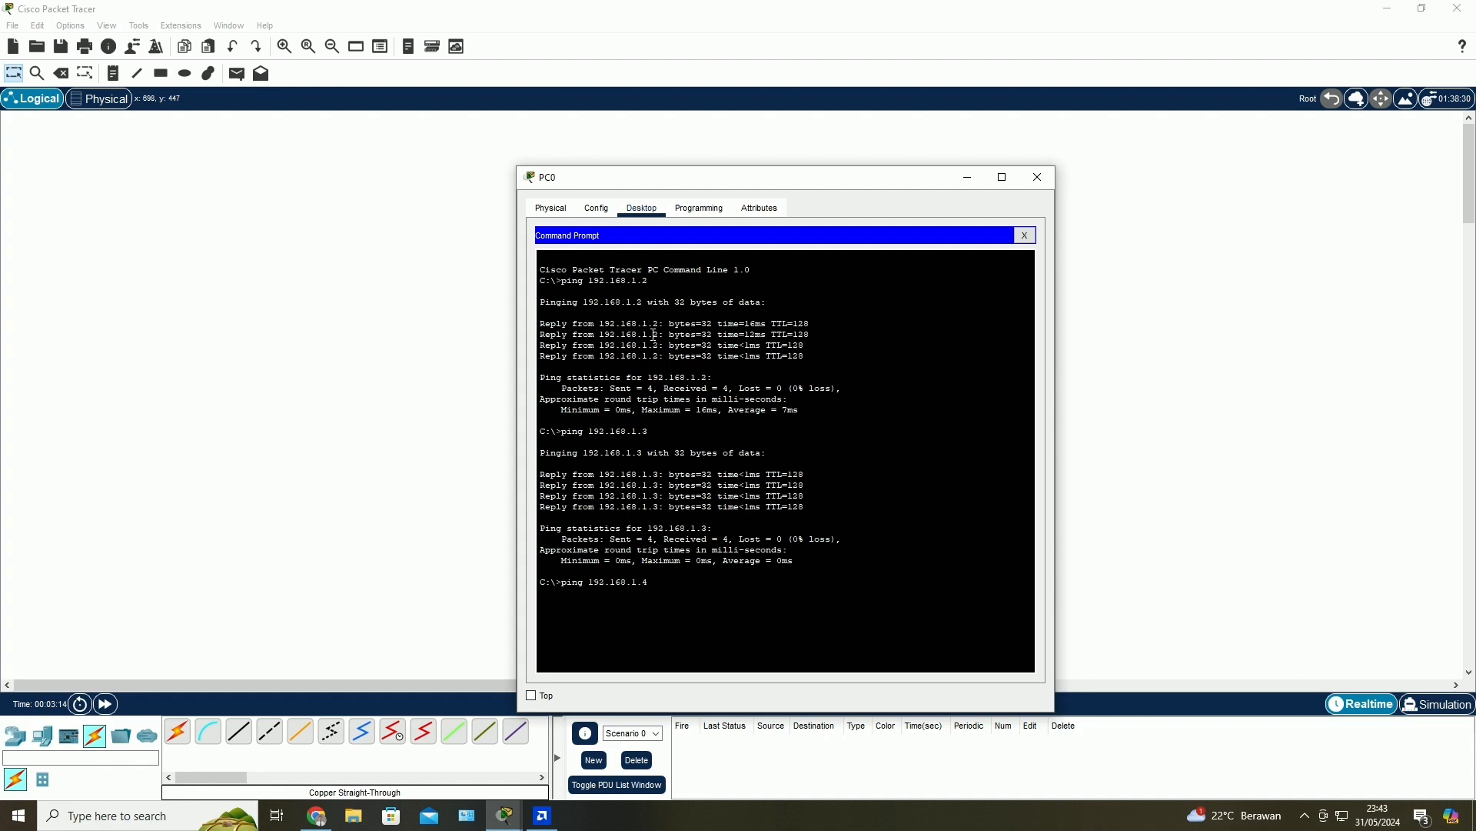
key(Return)
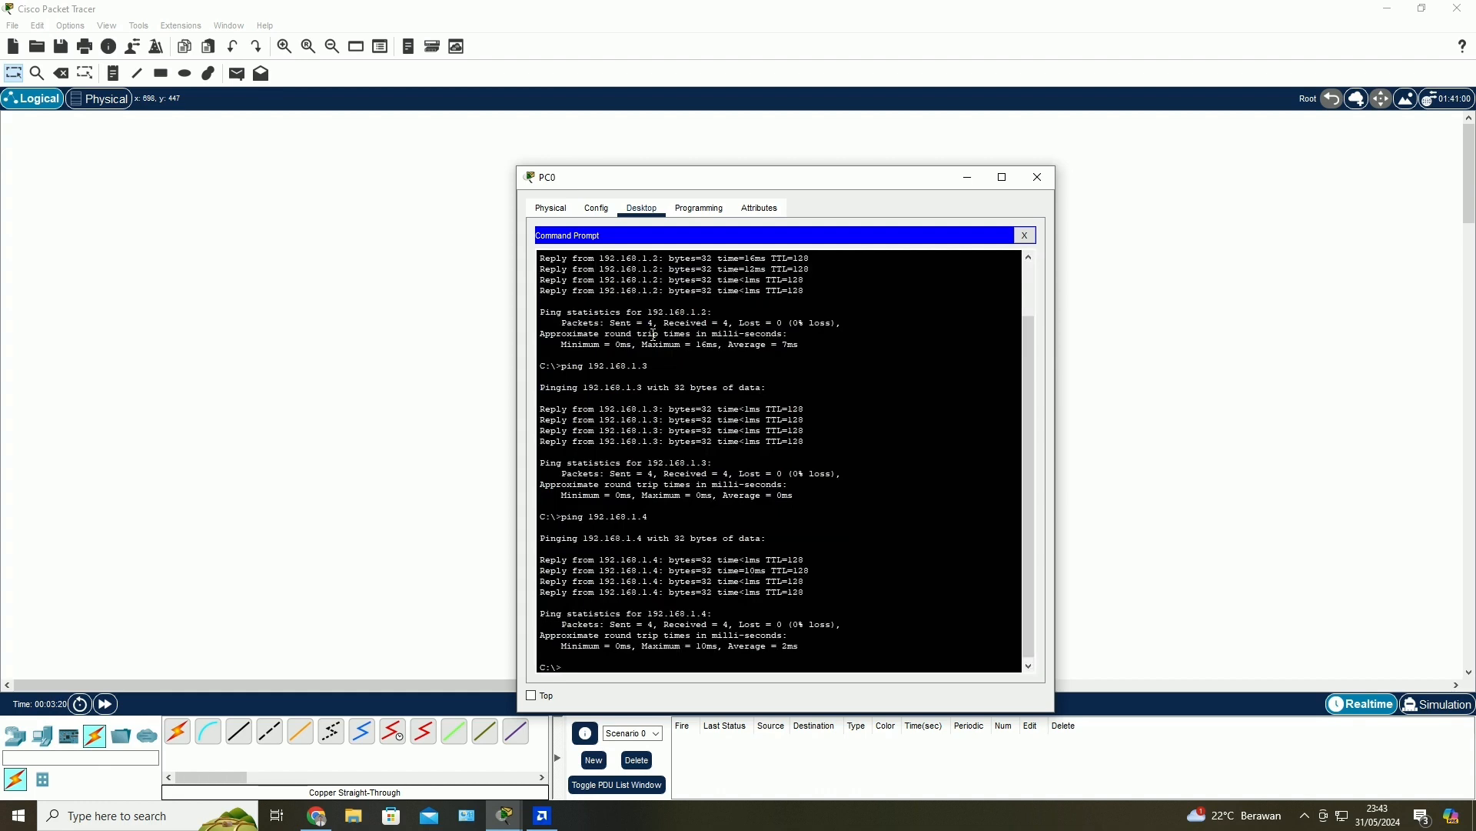
click(1039, 178)
- Switch to Chrome and read assignment item 2 about the HTTP server connected to four computers
drag(640, 681, 855, 683)
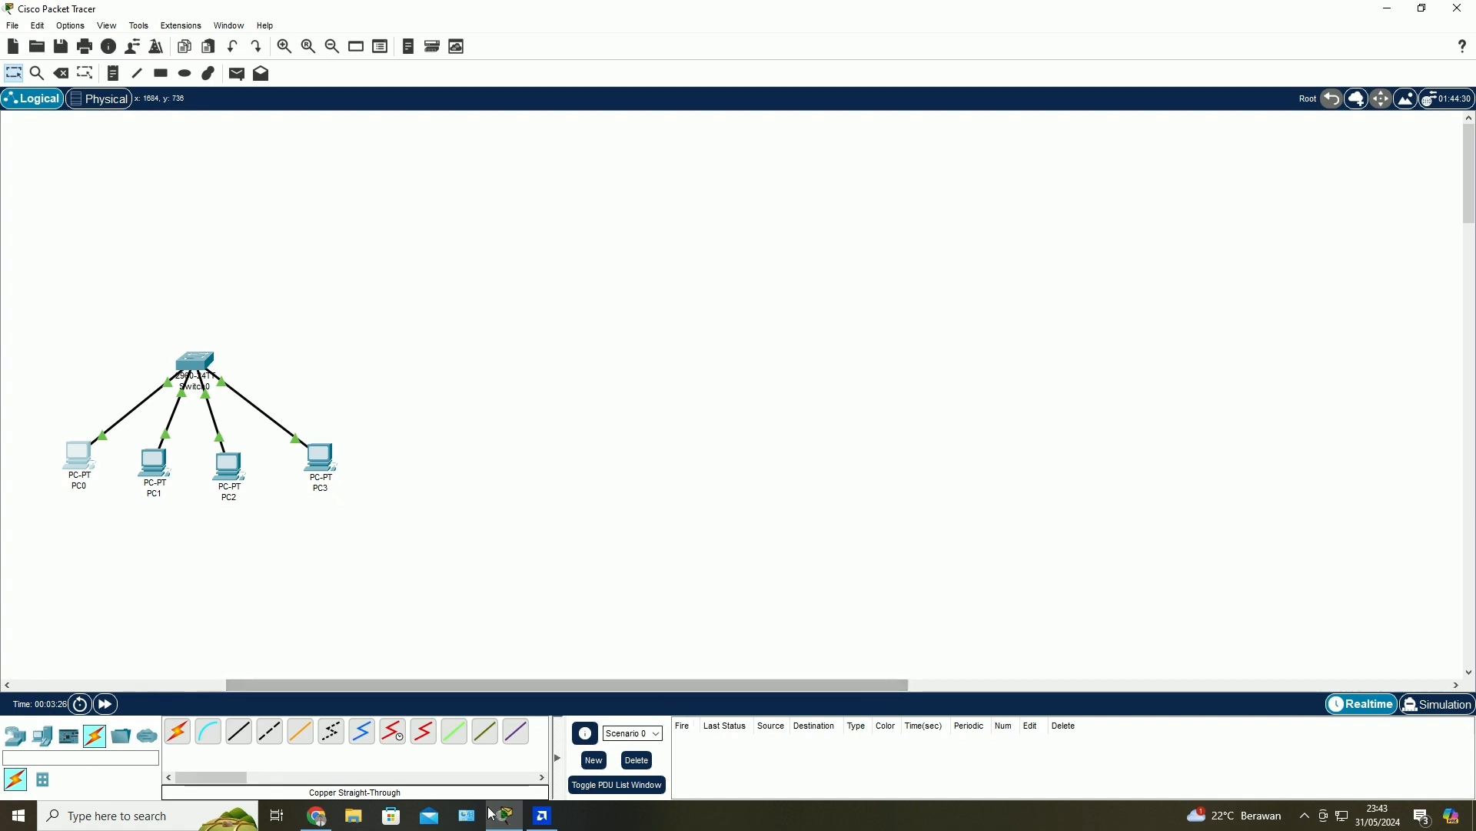
click(316, 815)
click(345, 396)
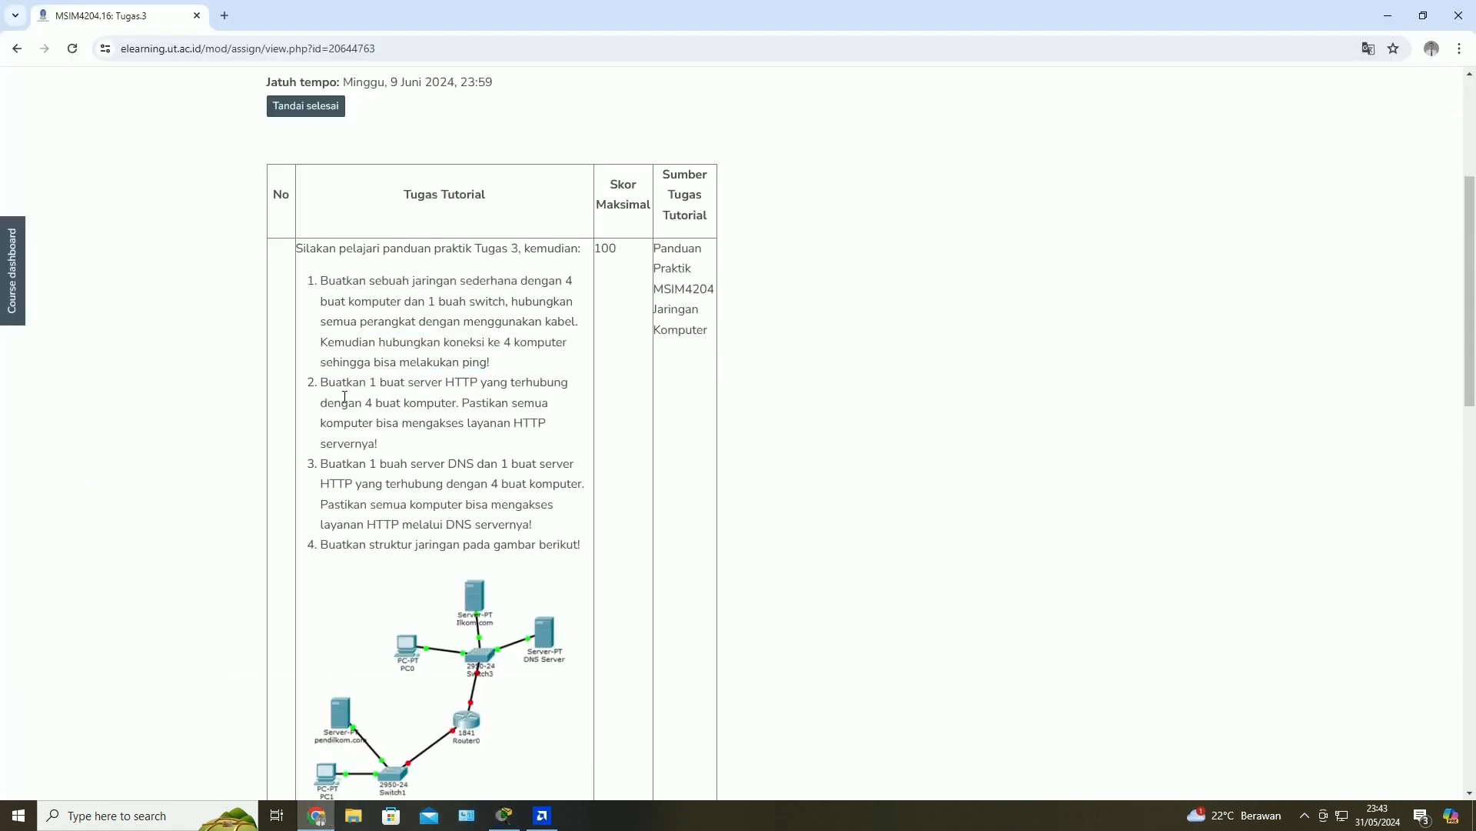
drag(322, 382, 493, 446)
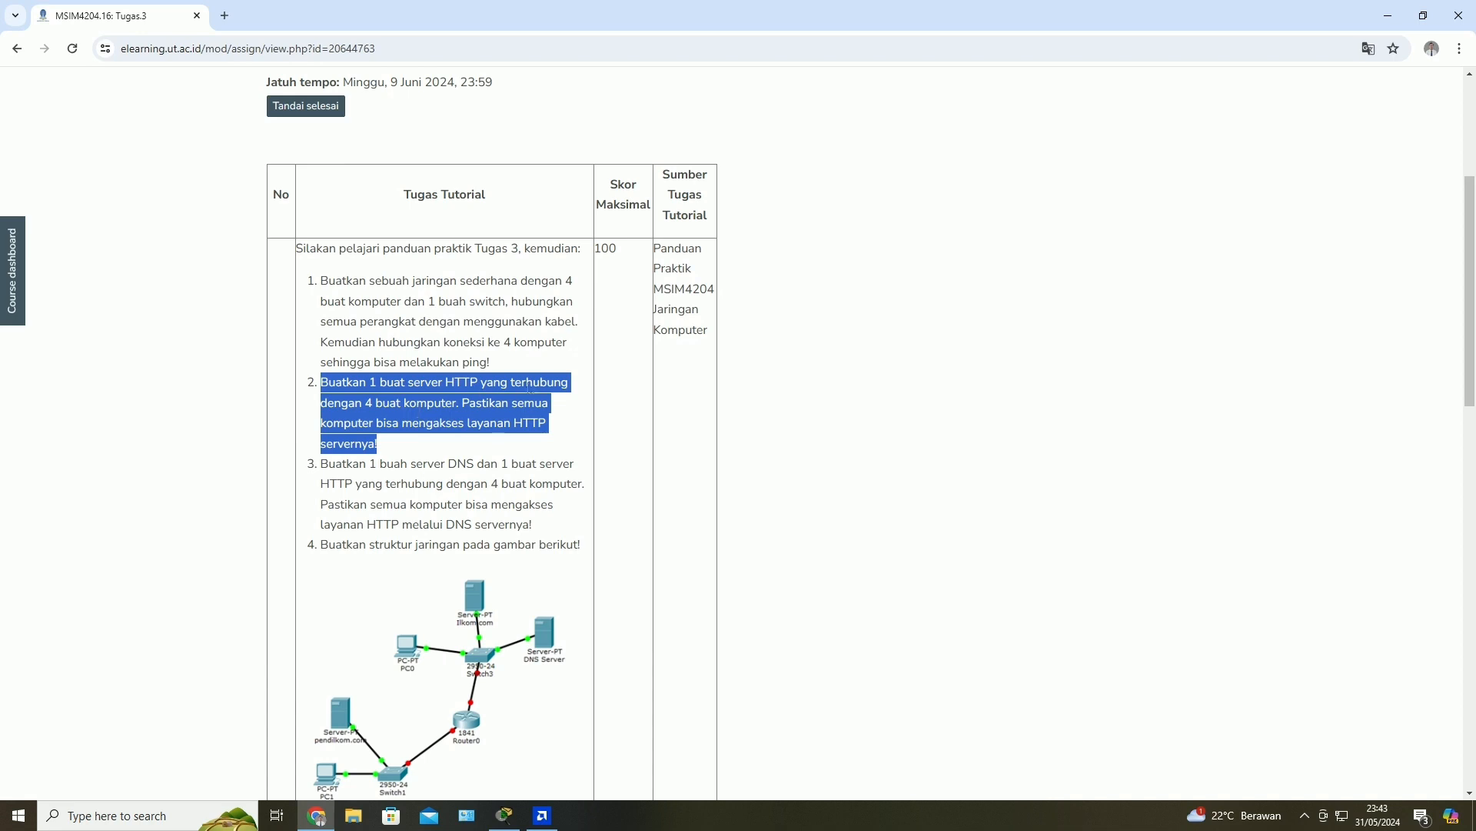
- Switch back to Cisco Packet Tracer and place a second 2960 switch and a Server-PT in the empty area beside the first network
click(513, 823)
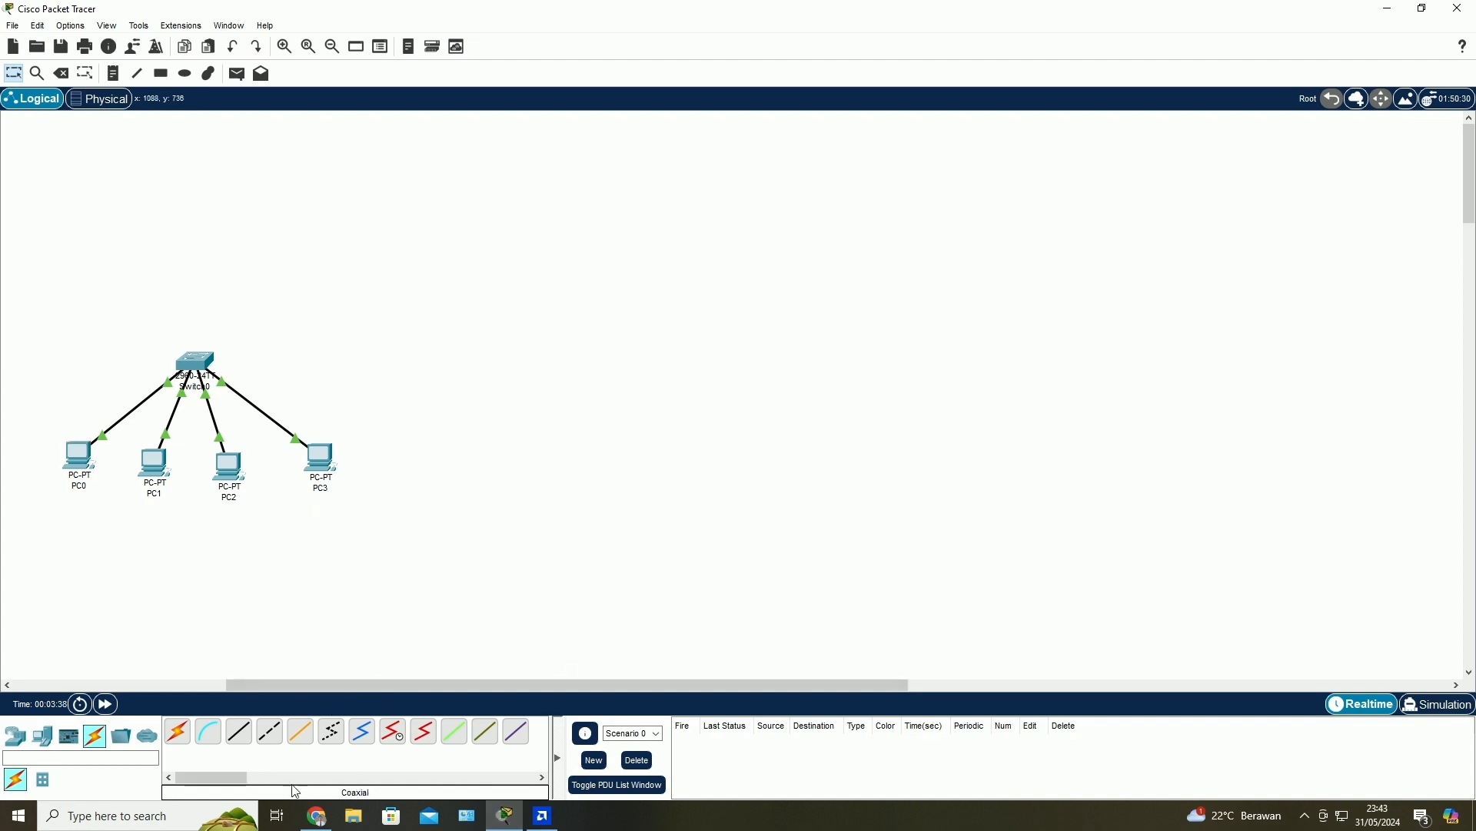
click(15, 736)
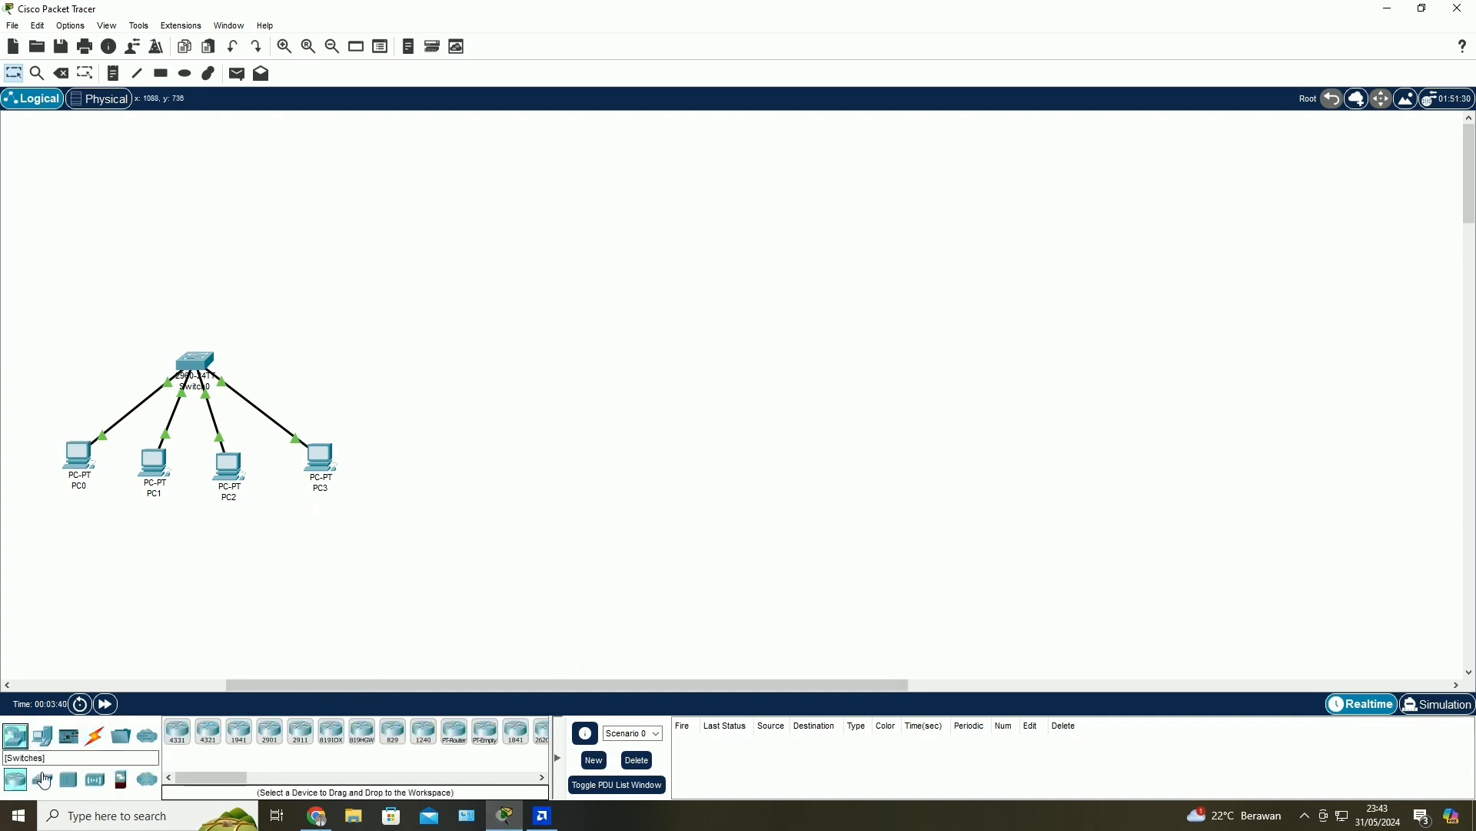
click(42, 780)
drag(178, 730, 707, 388)
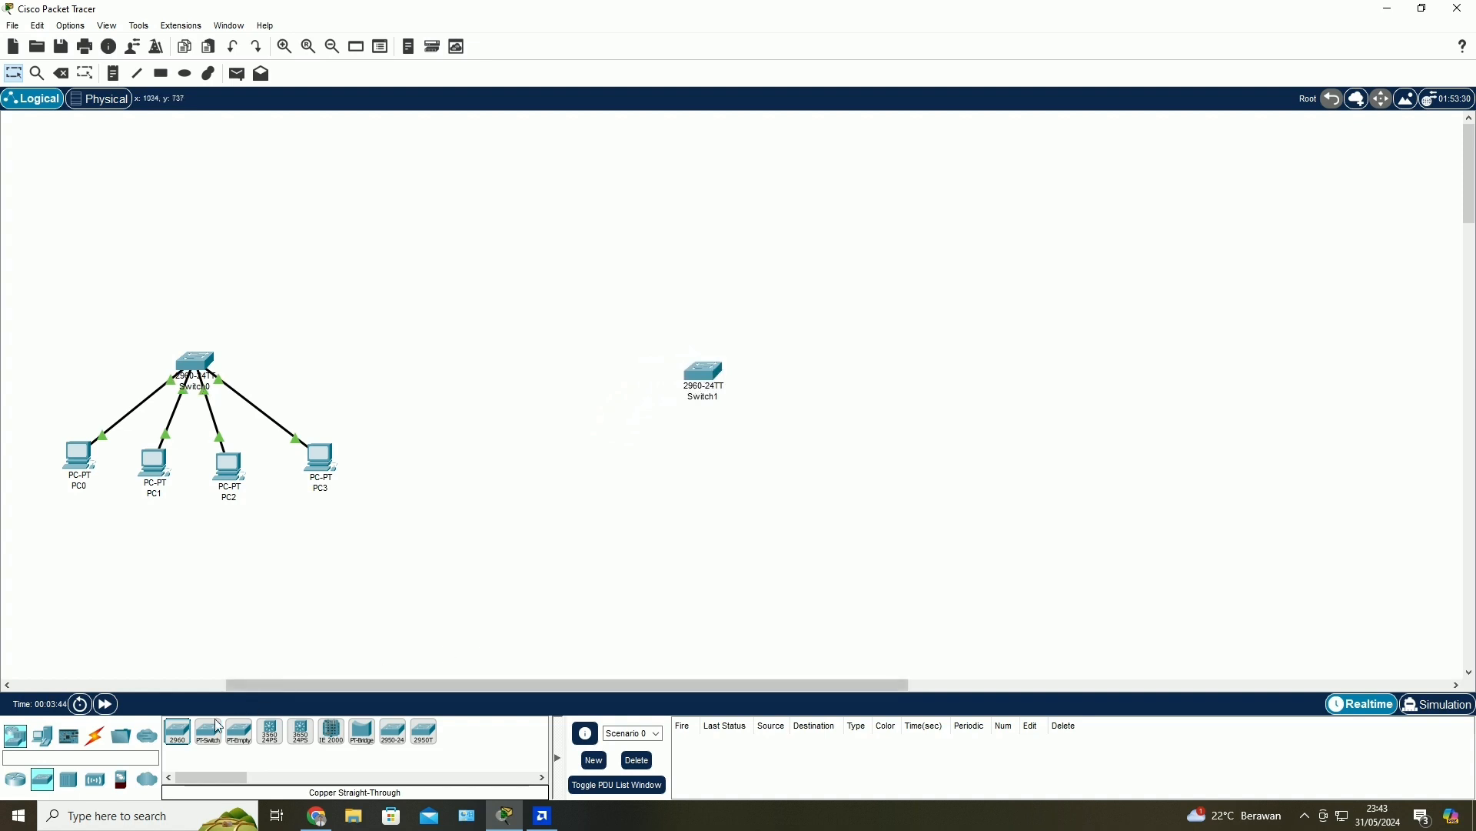
click(43, 736)
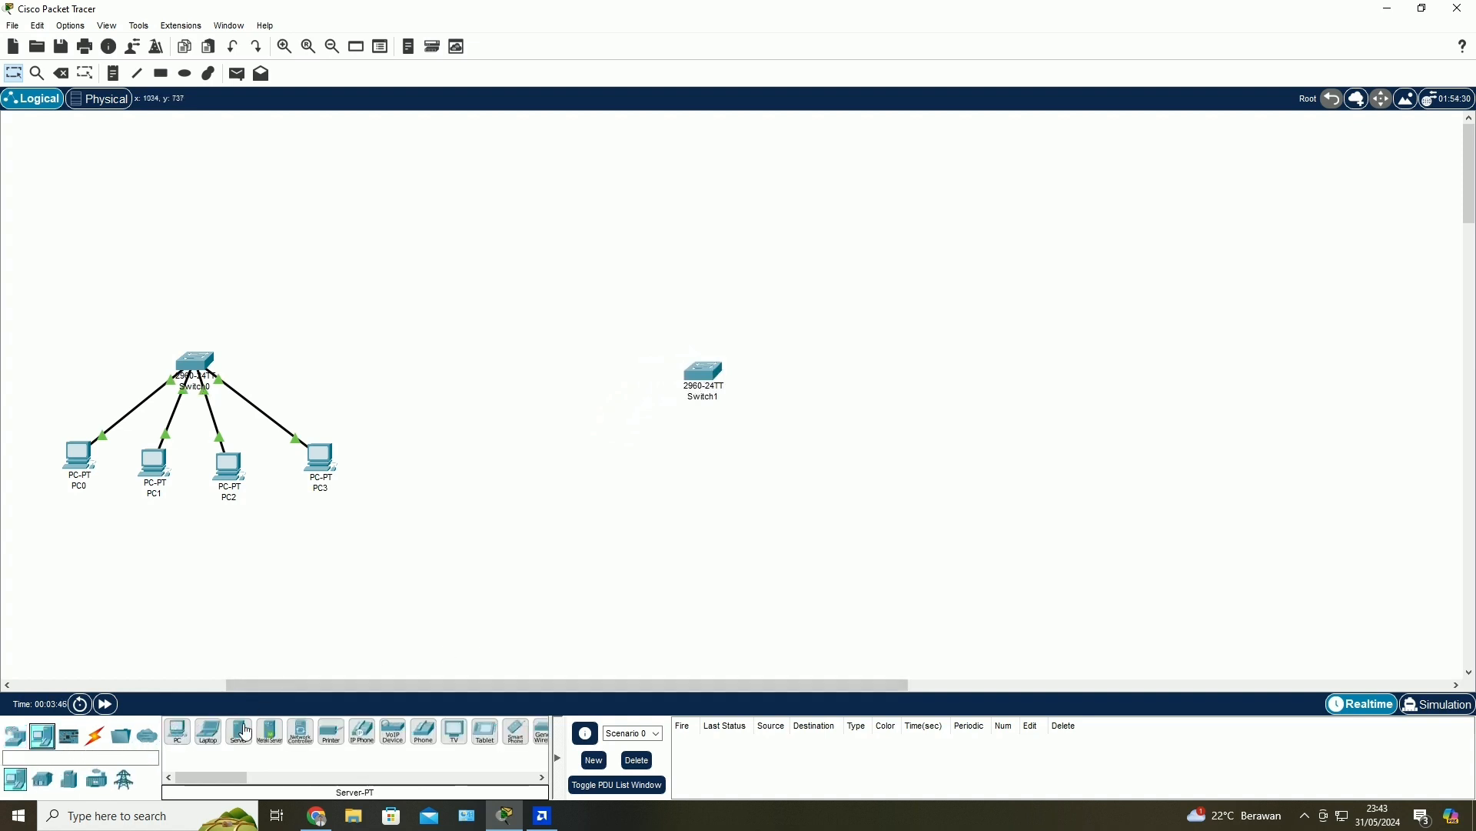
drag(245, 732, 622, 291)
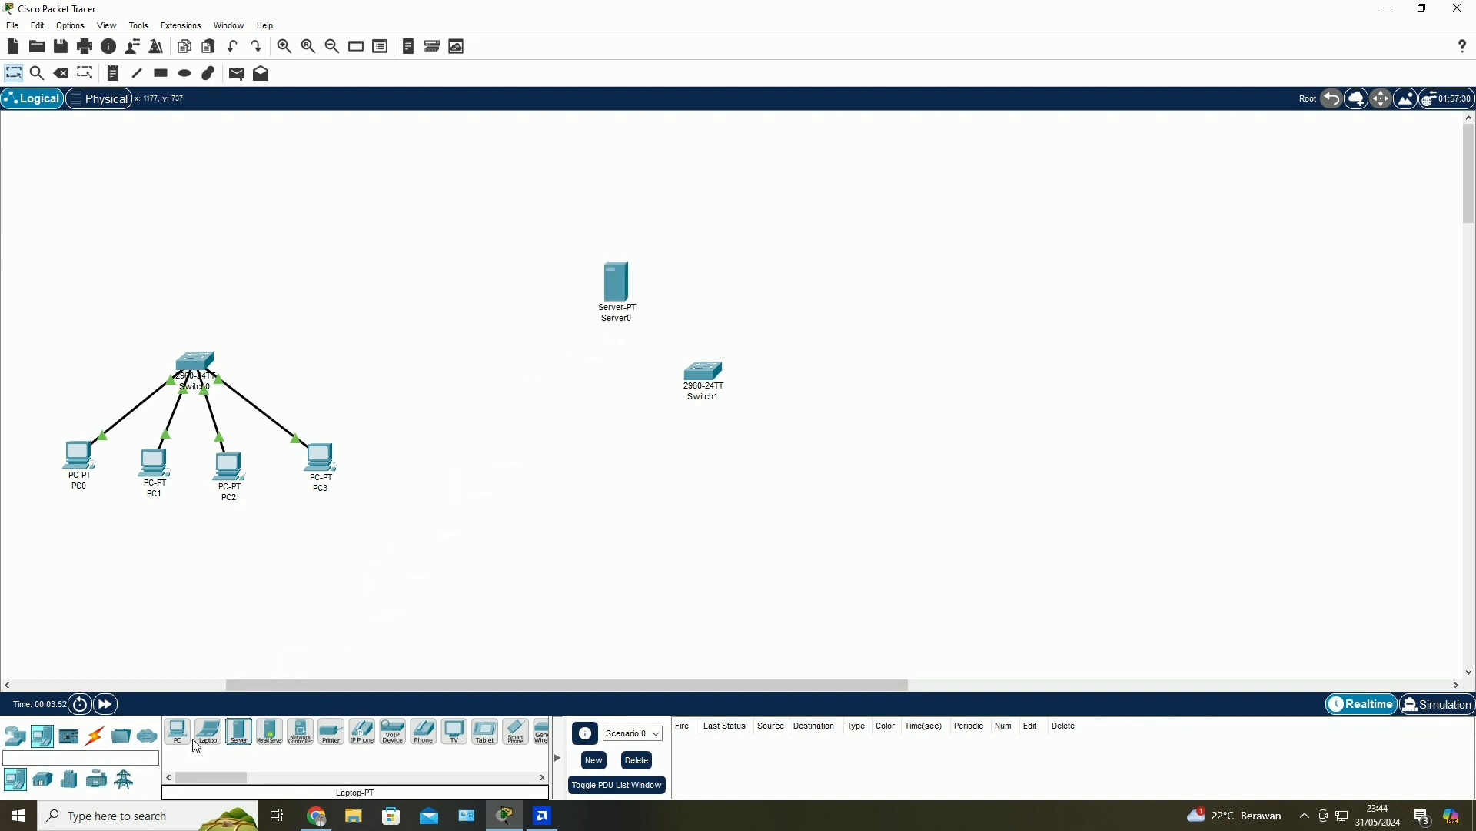
- Place four PC-PT computers in a row below Switch1
drag(181, 738, 183, 742)
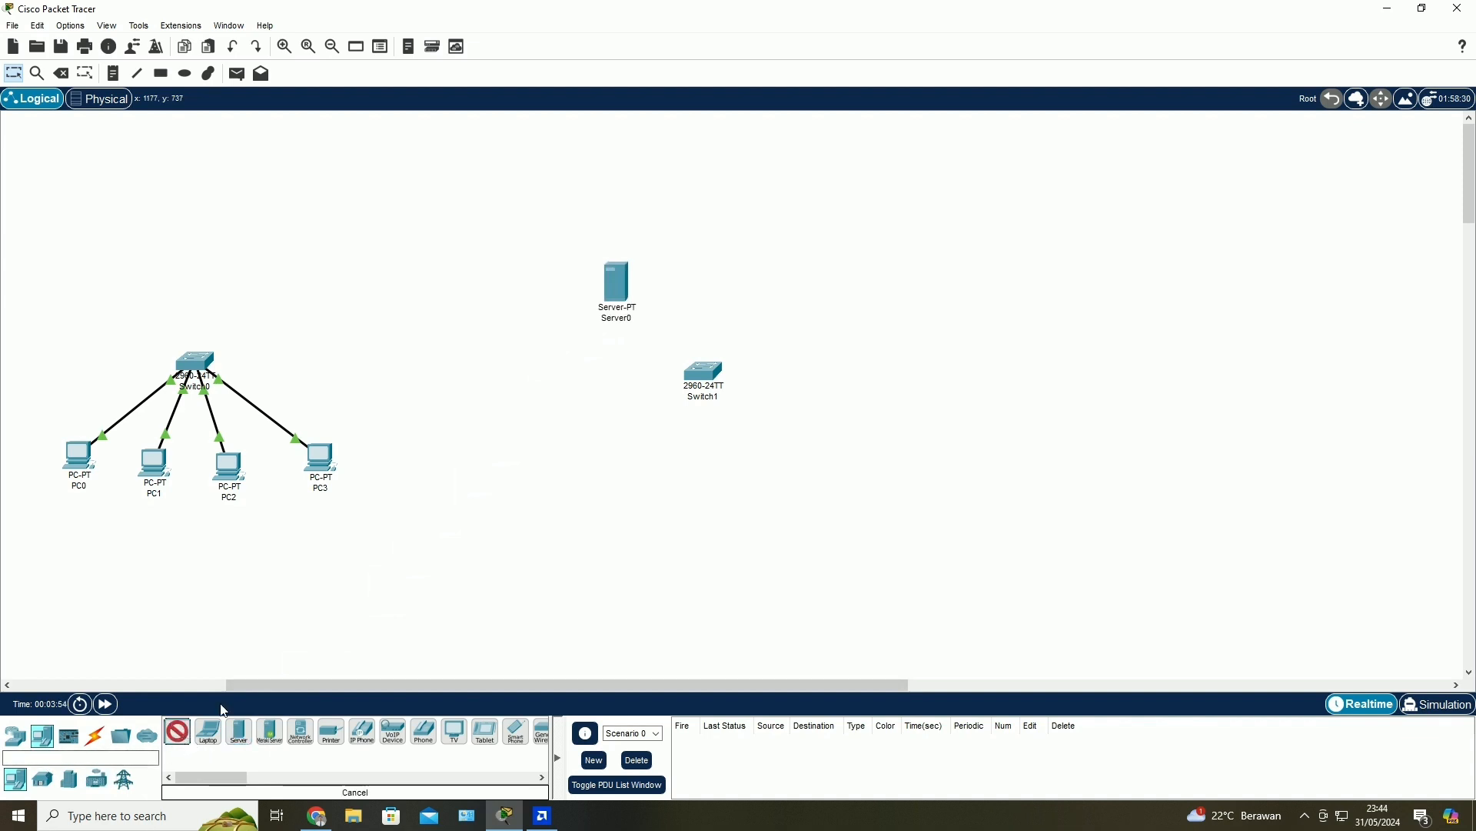
click(604, 459)
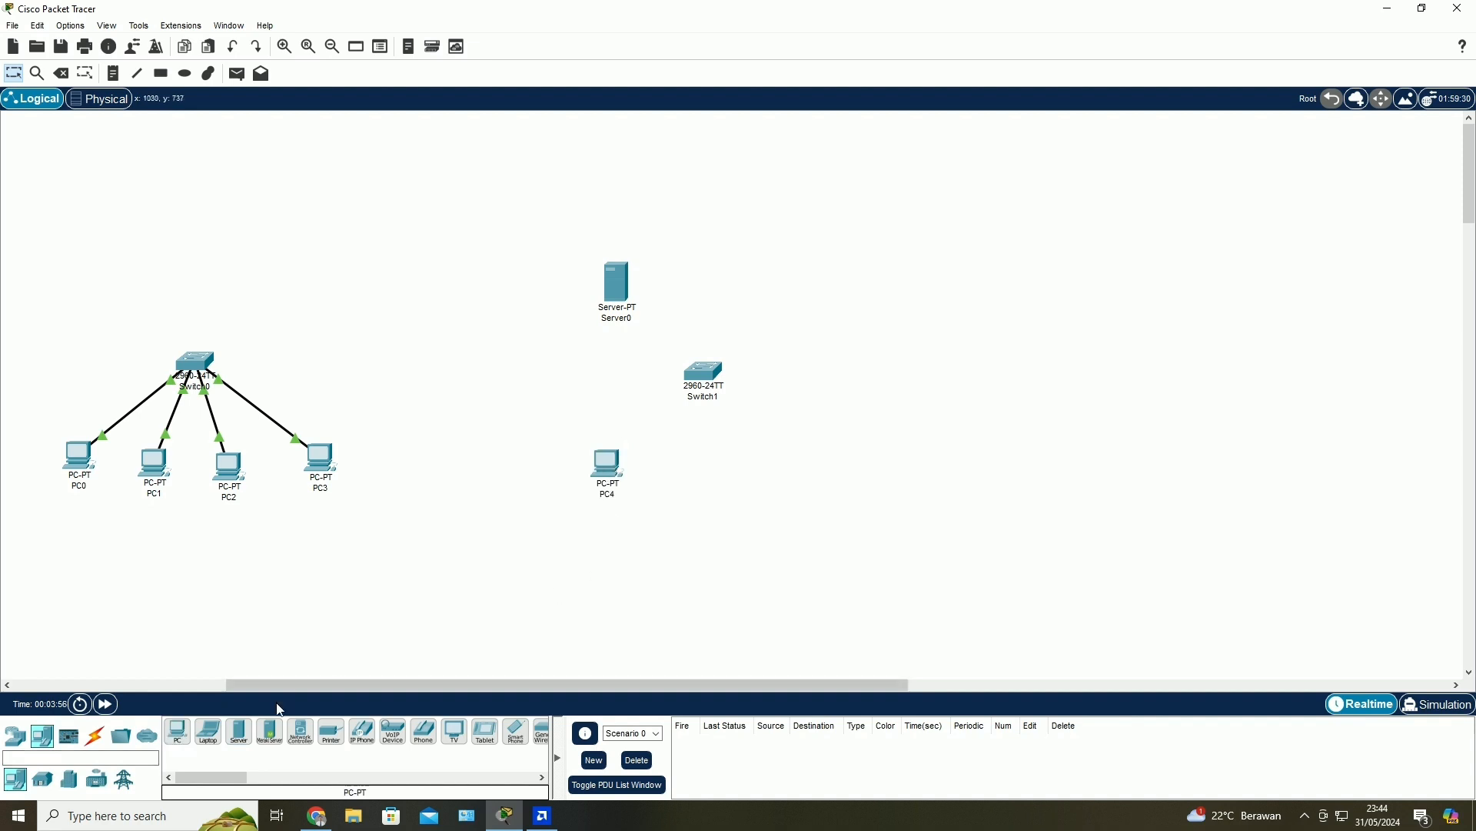
click(675, 463)
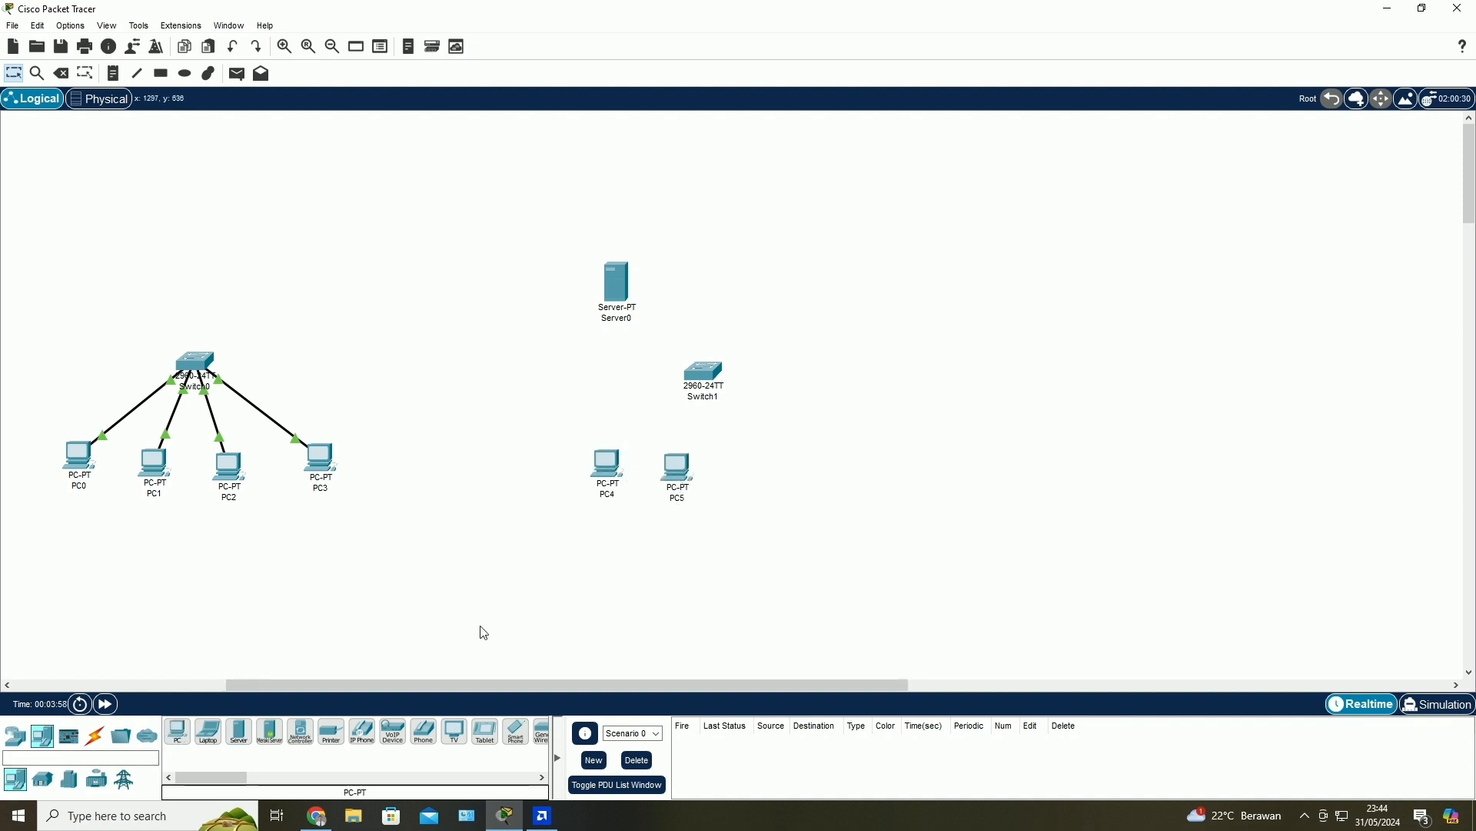
click(742, 465)
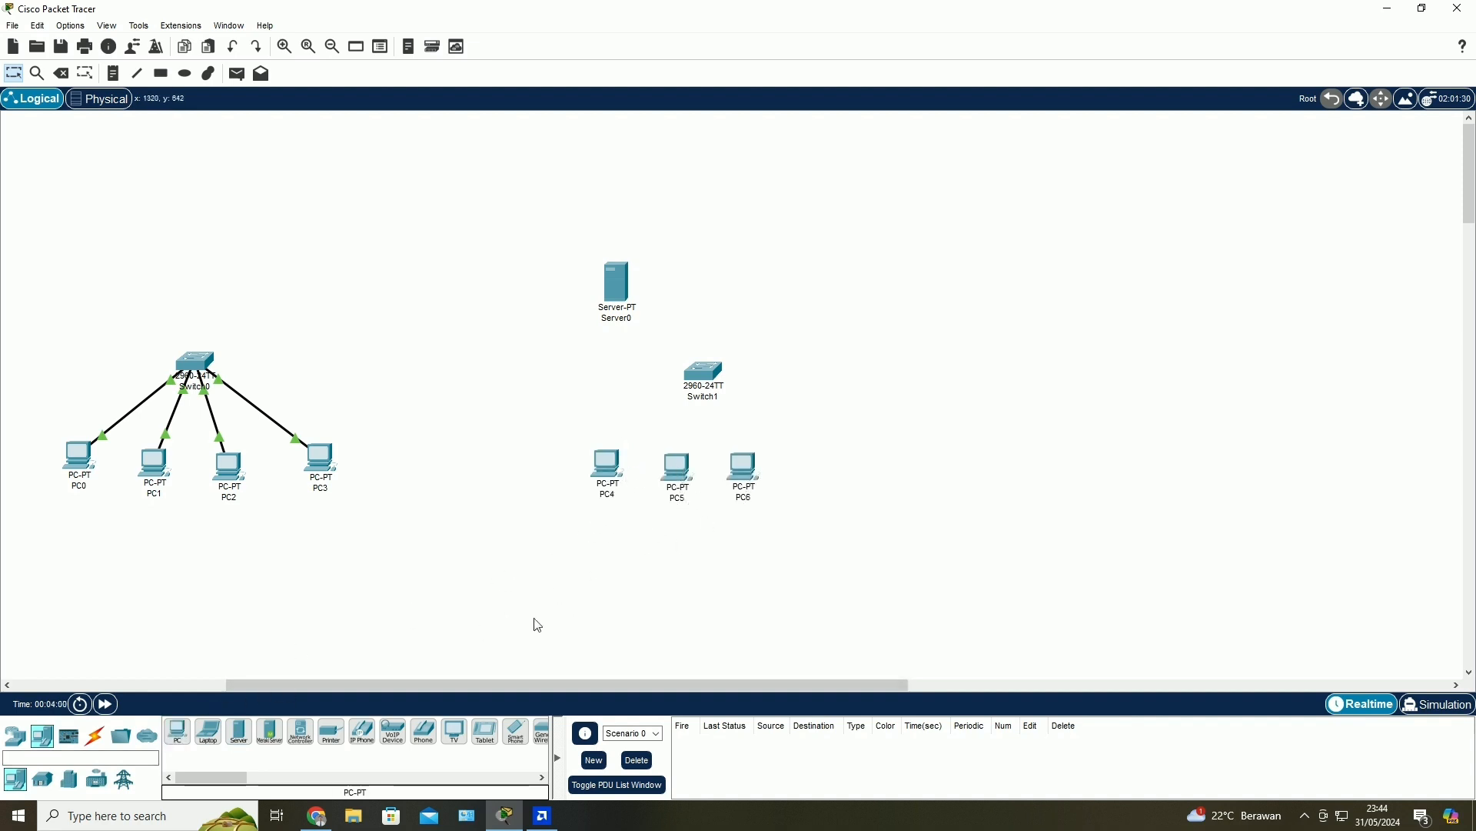
click(817, 460)
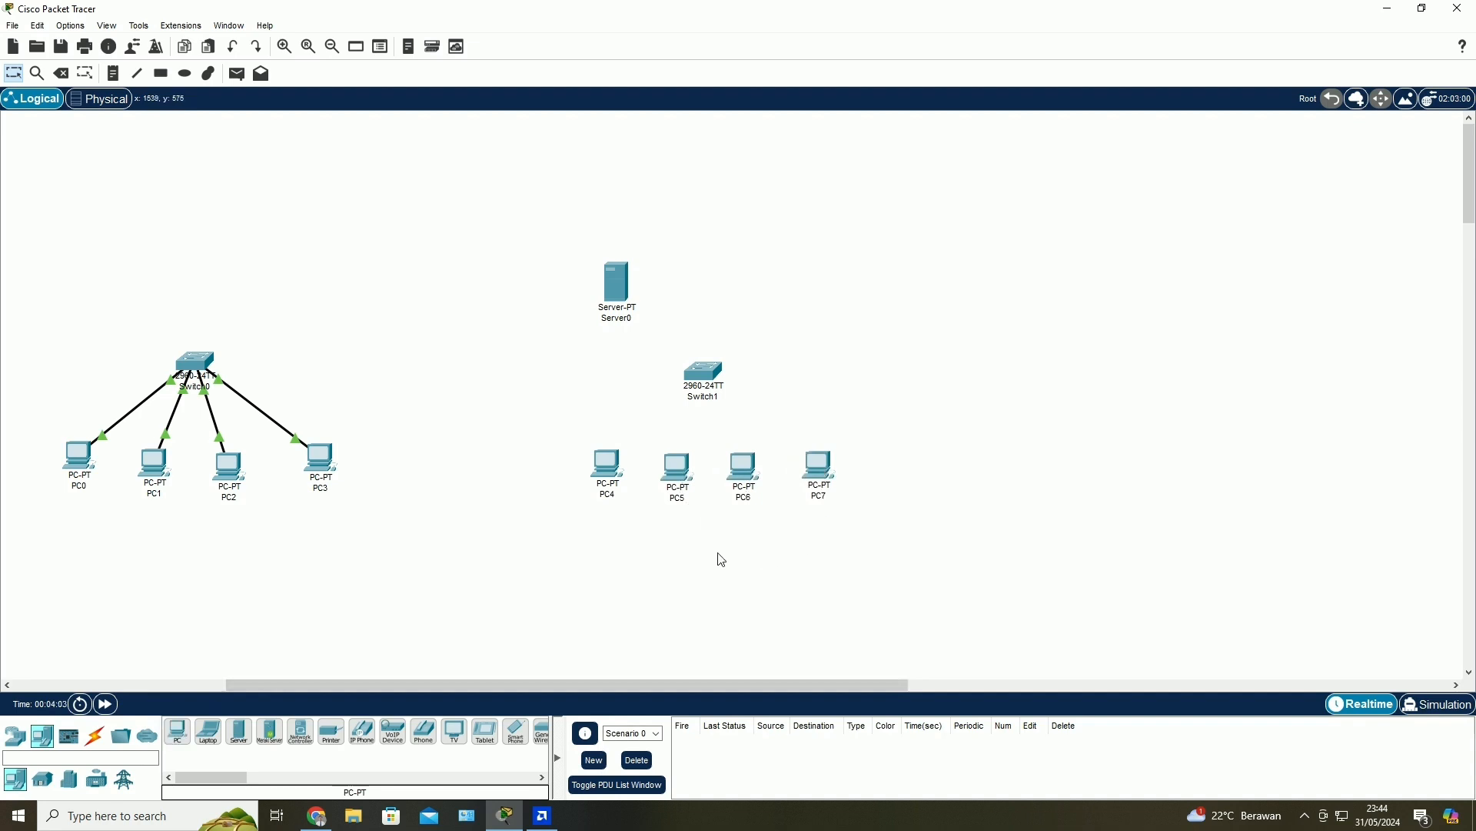
click(95, 736)
click(301, 731)
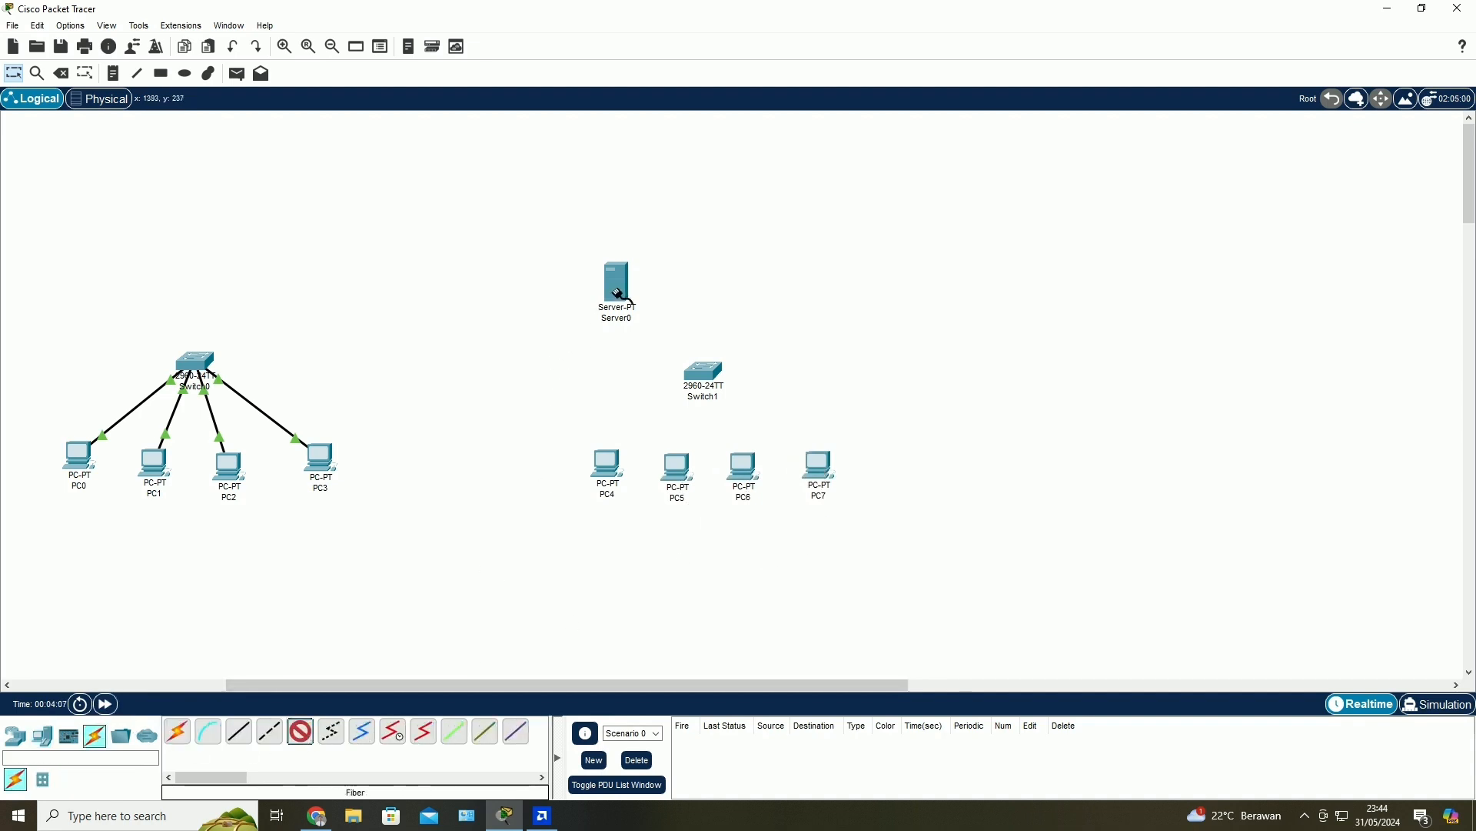
click(616, 286)
click(673, 306)
click(809, 426)
- Connect Switch1 to Server0 with a Copper Straight-Through cable
click(238, 731)
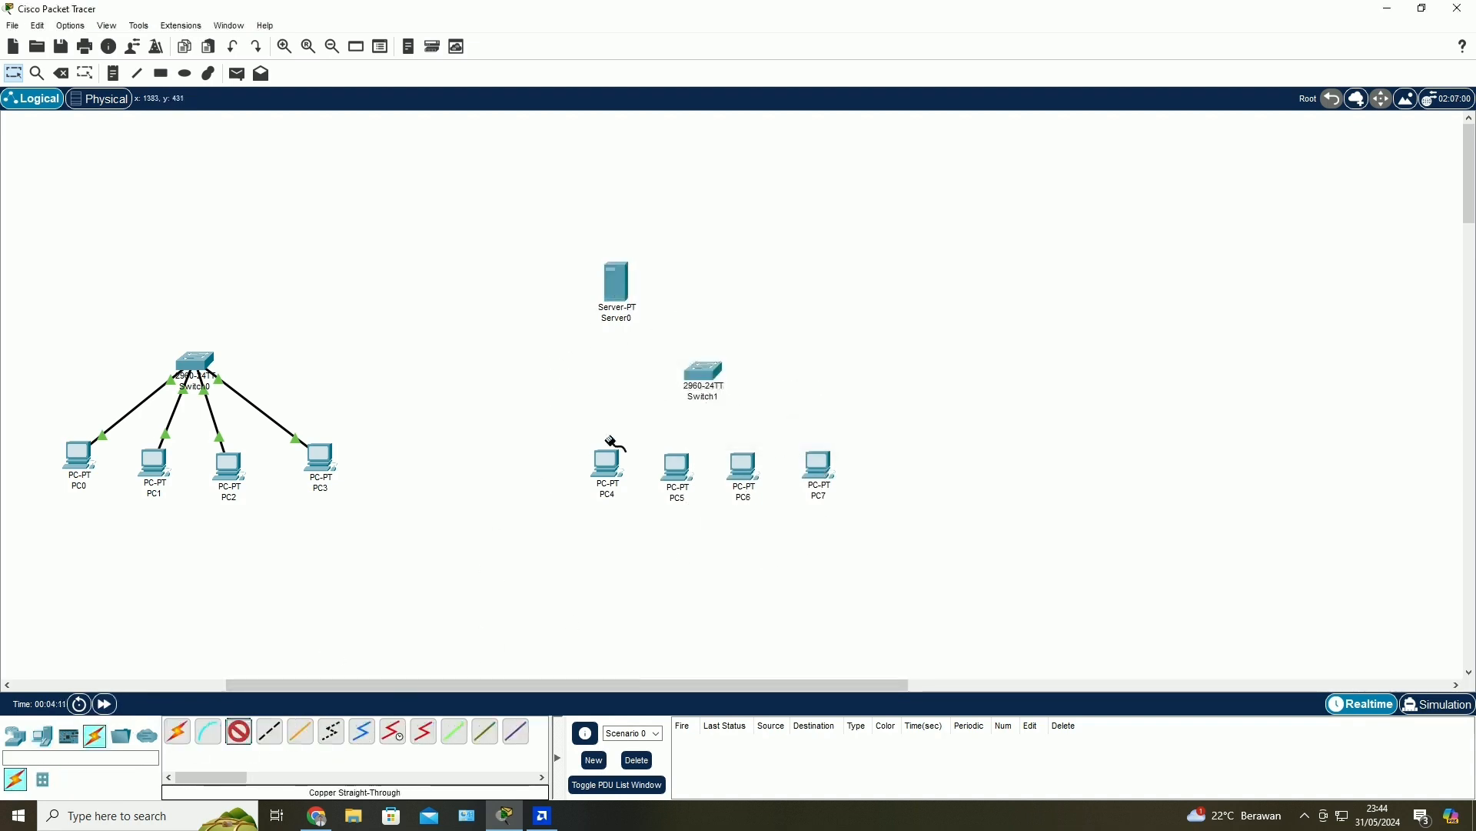
click(702, 373)
click(738, 31)
click(616, 286)
click(680, 297)
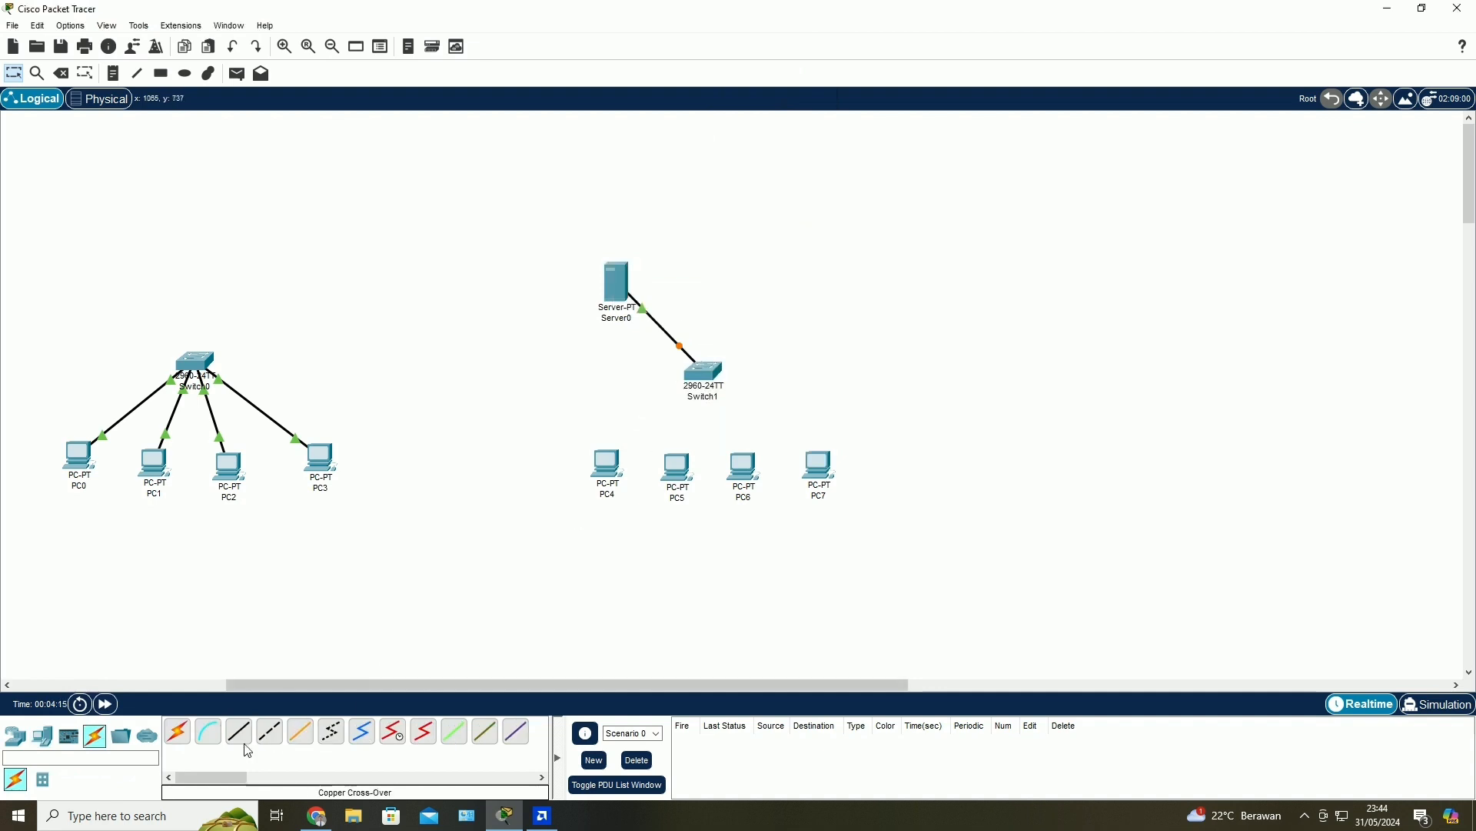
- Connect Switch1 to PC4 and to PC5 with Copper Straight-Through cables
click(704, 371)
click(746, 402)
click(619, 467)
click(659, 494)
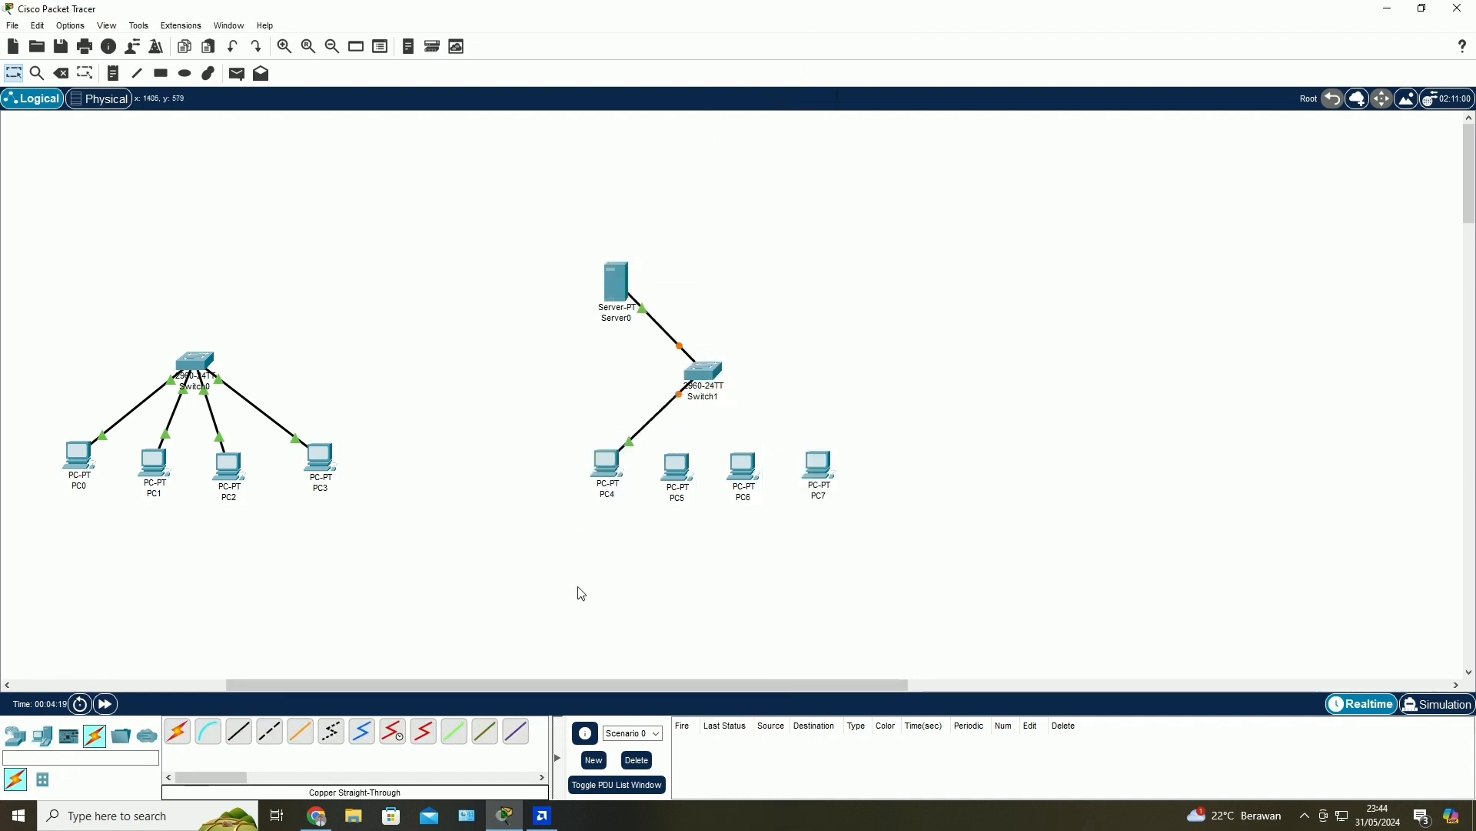
click(704, 371)
click(720, 427)
click(677, 466)
click(705, 531)
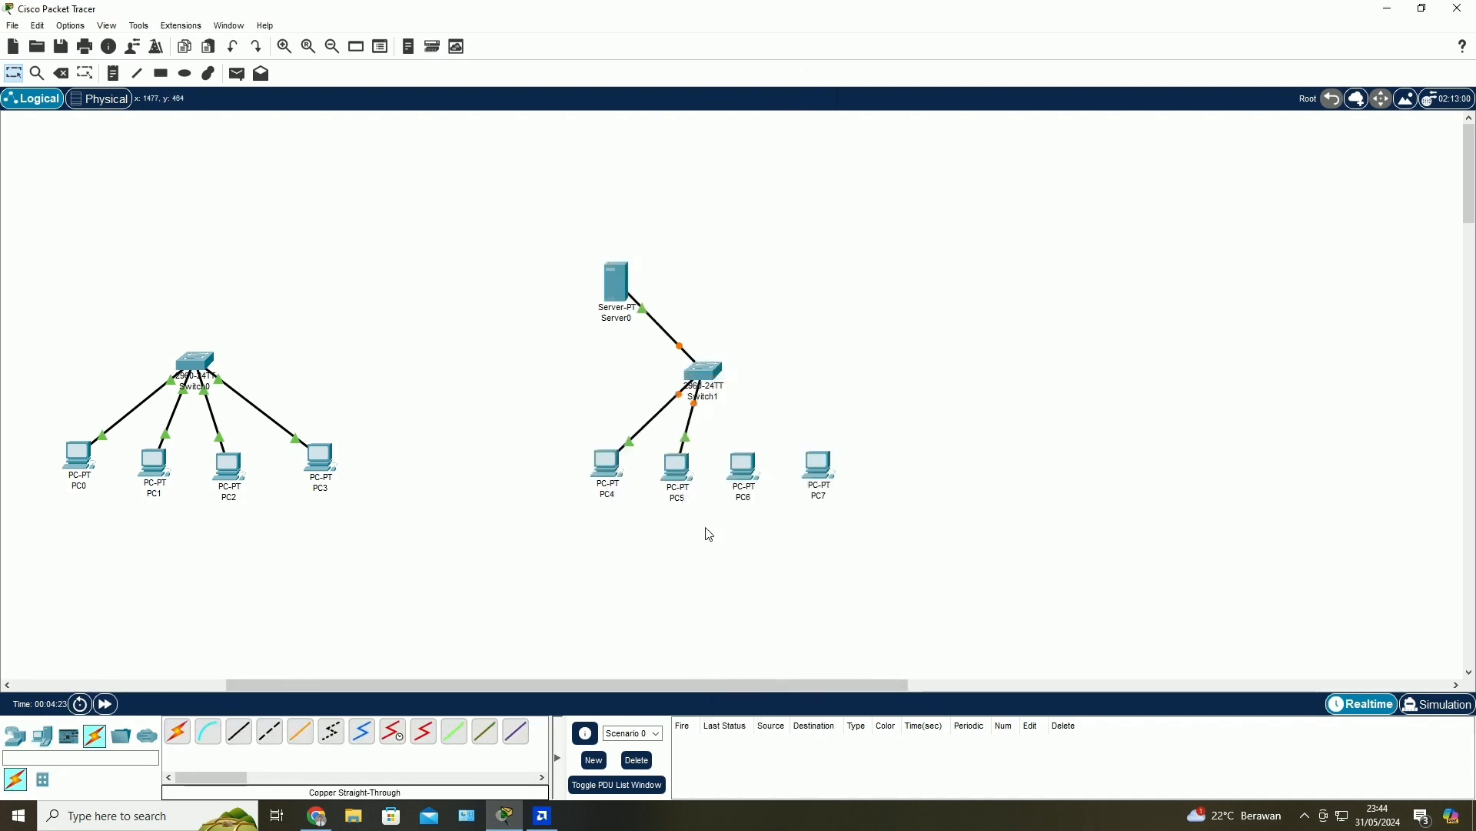
- Connect Switch1 to PC6's FastEthernet0 port with a Copper Straight-Through cable
click(239, 732)
click(709, 374)
click(738, 440)
click(743, 465)
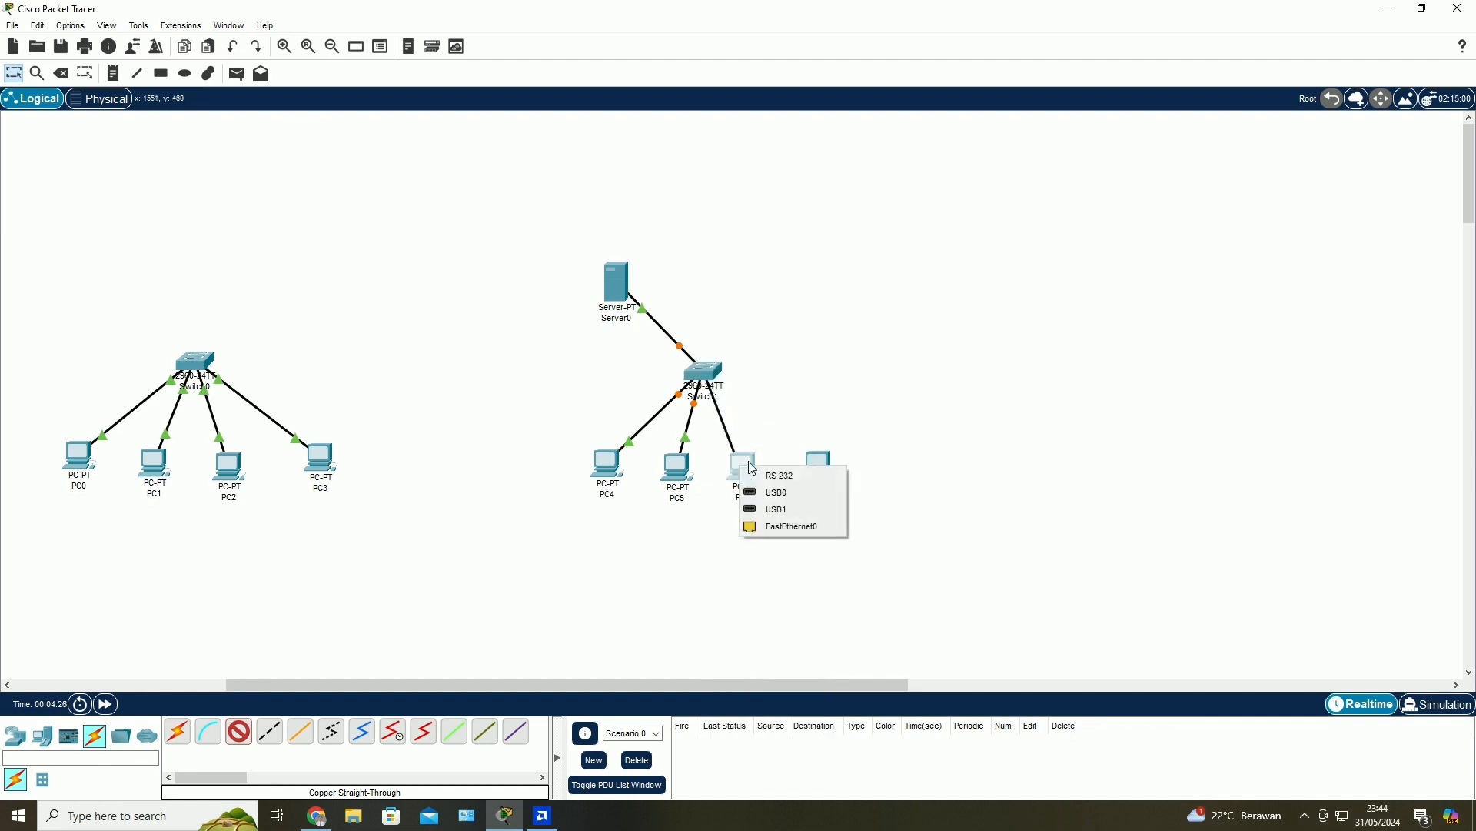
click(771, 529)
- Connect Switch1's FastEthernet0/5 port to PC7's FastEthernet0 port with a Copper Straight-Through cable
click(704, 373)
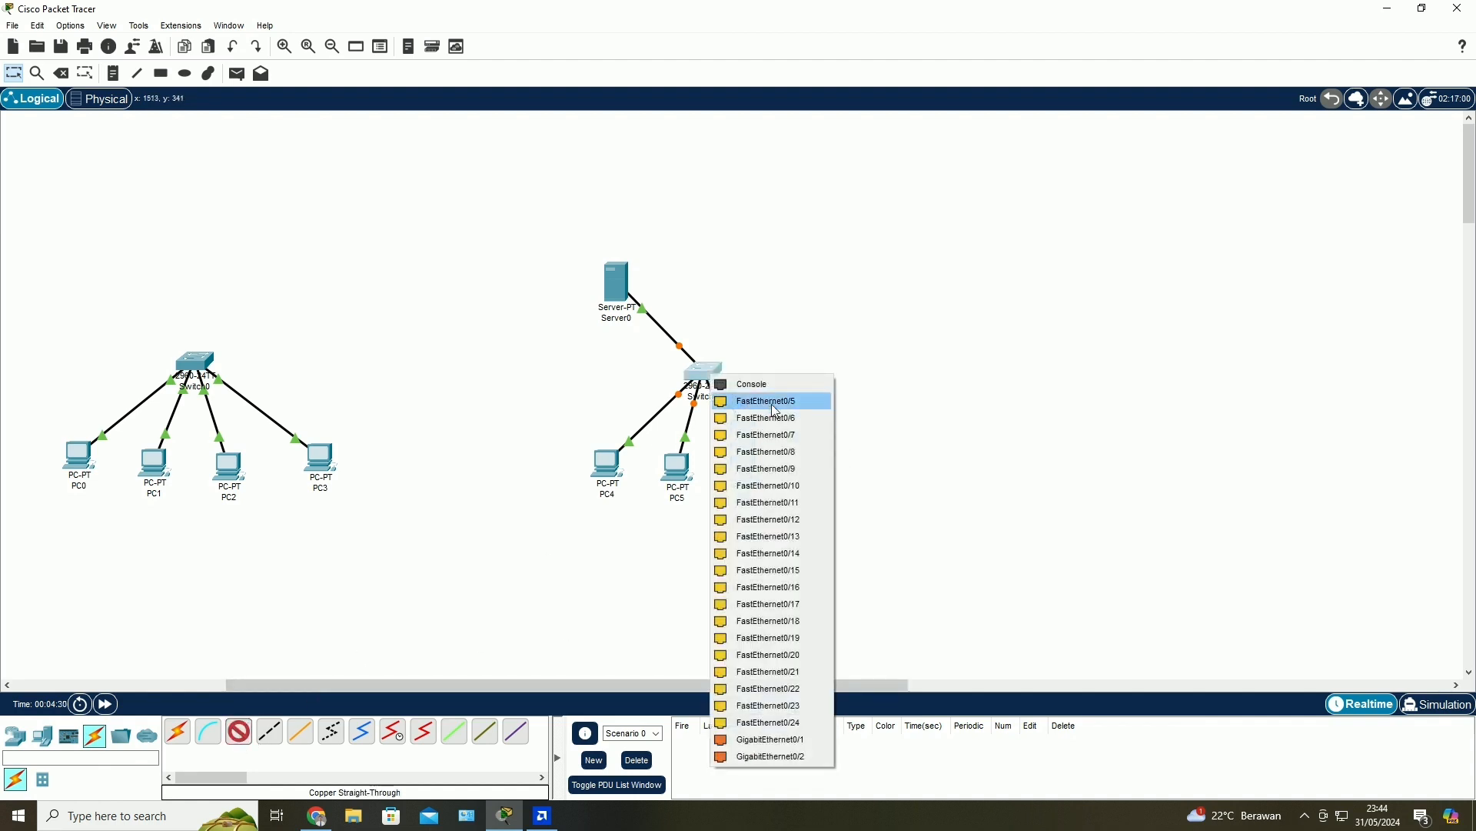
click(738, 462)
click(819, 465)
click(873, 538)
click(820, 467)
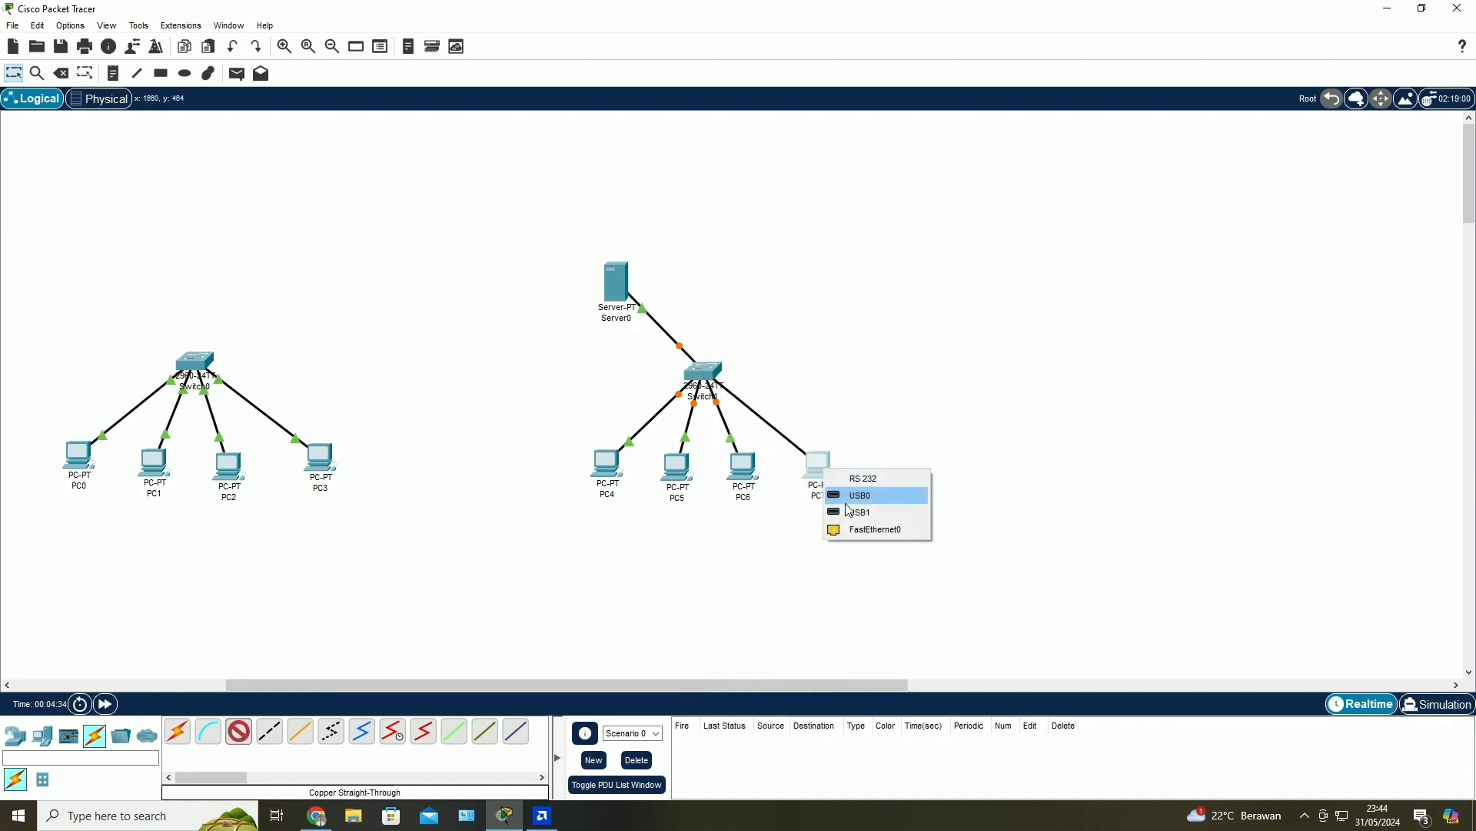
click(857, 529)
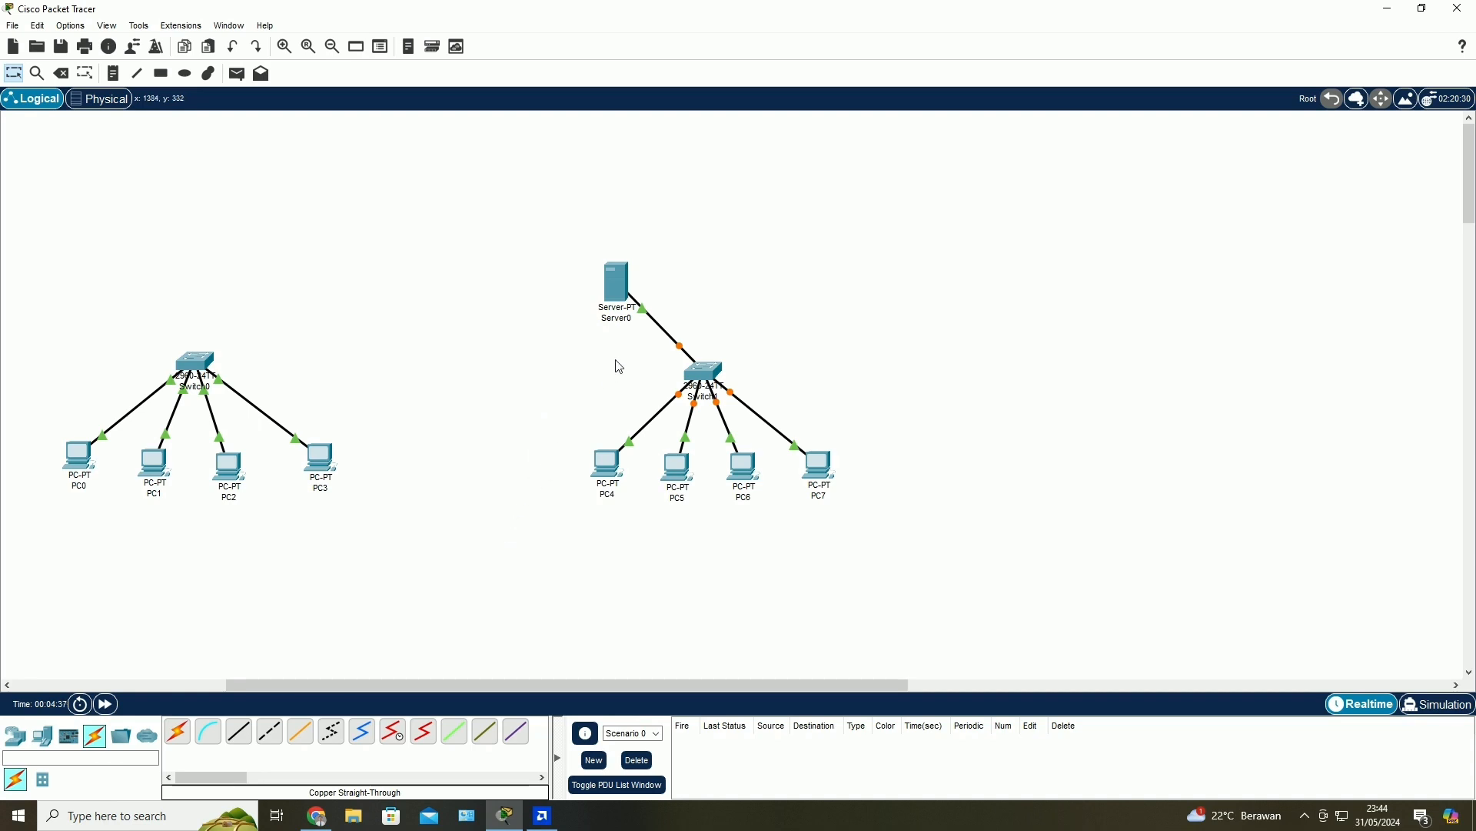
- Give Server0 the static IPv4 address 192.168.2.1 with subnet mask 255.255.255.0 and close its settings
click(612, 287)
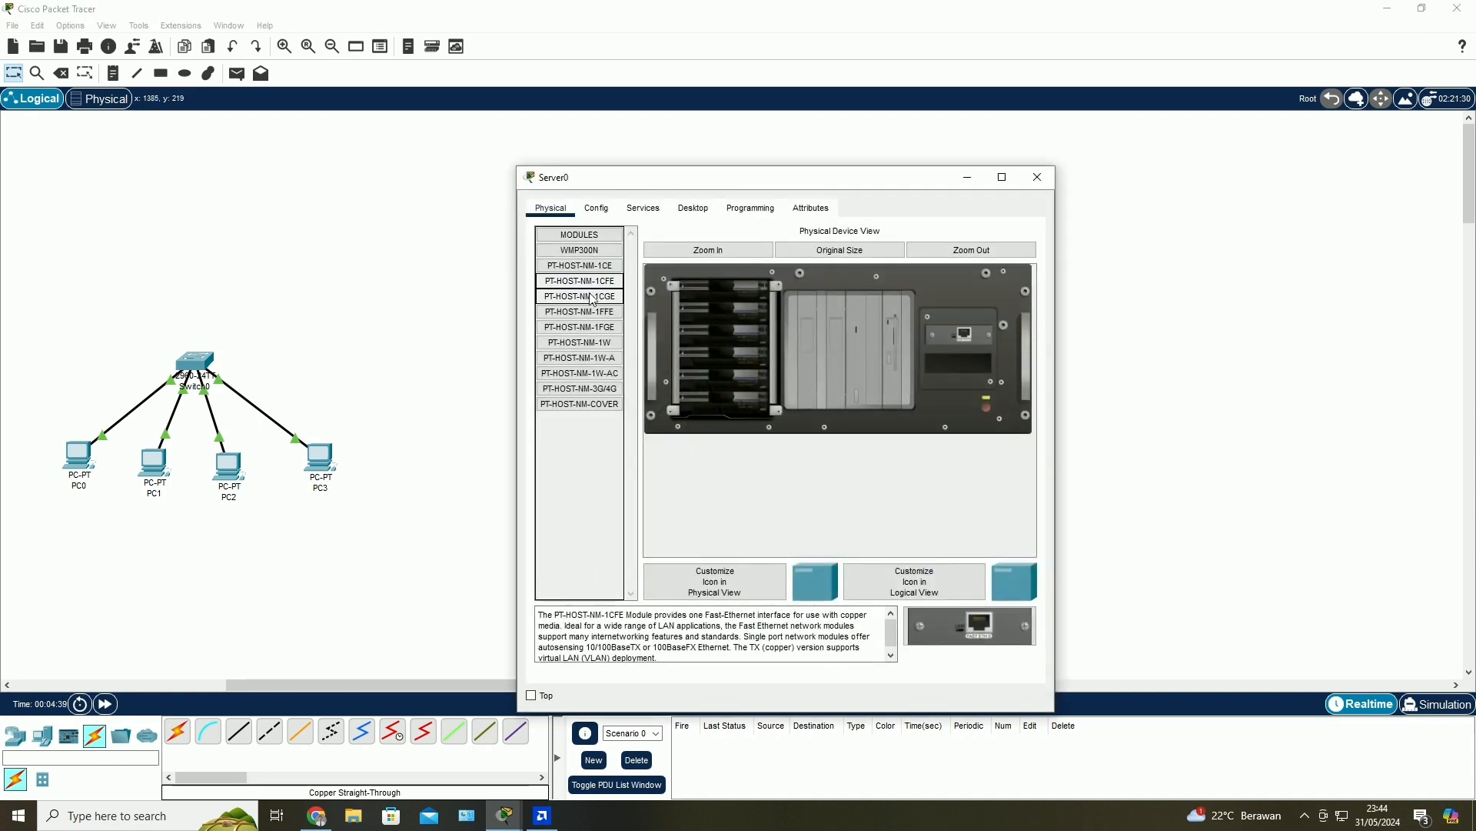
click(599, 209)
click(687, 210)
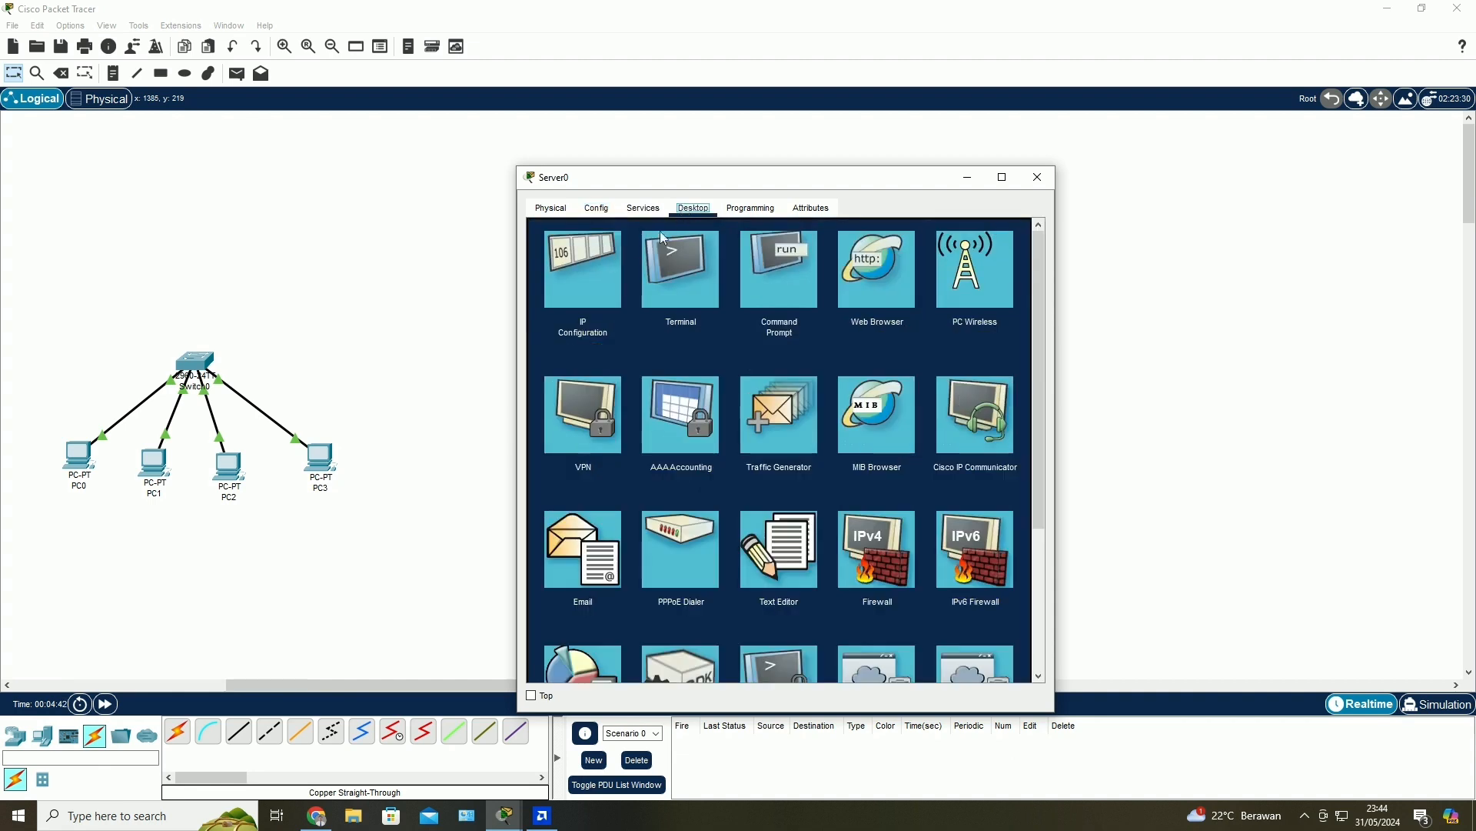
click(591, 270)
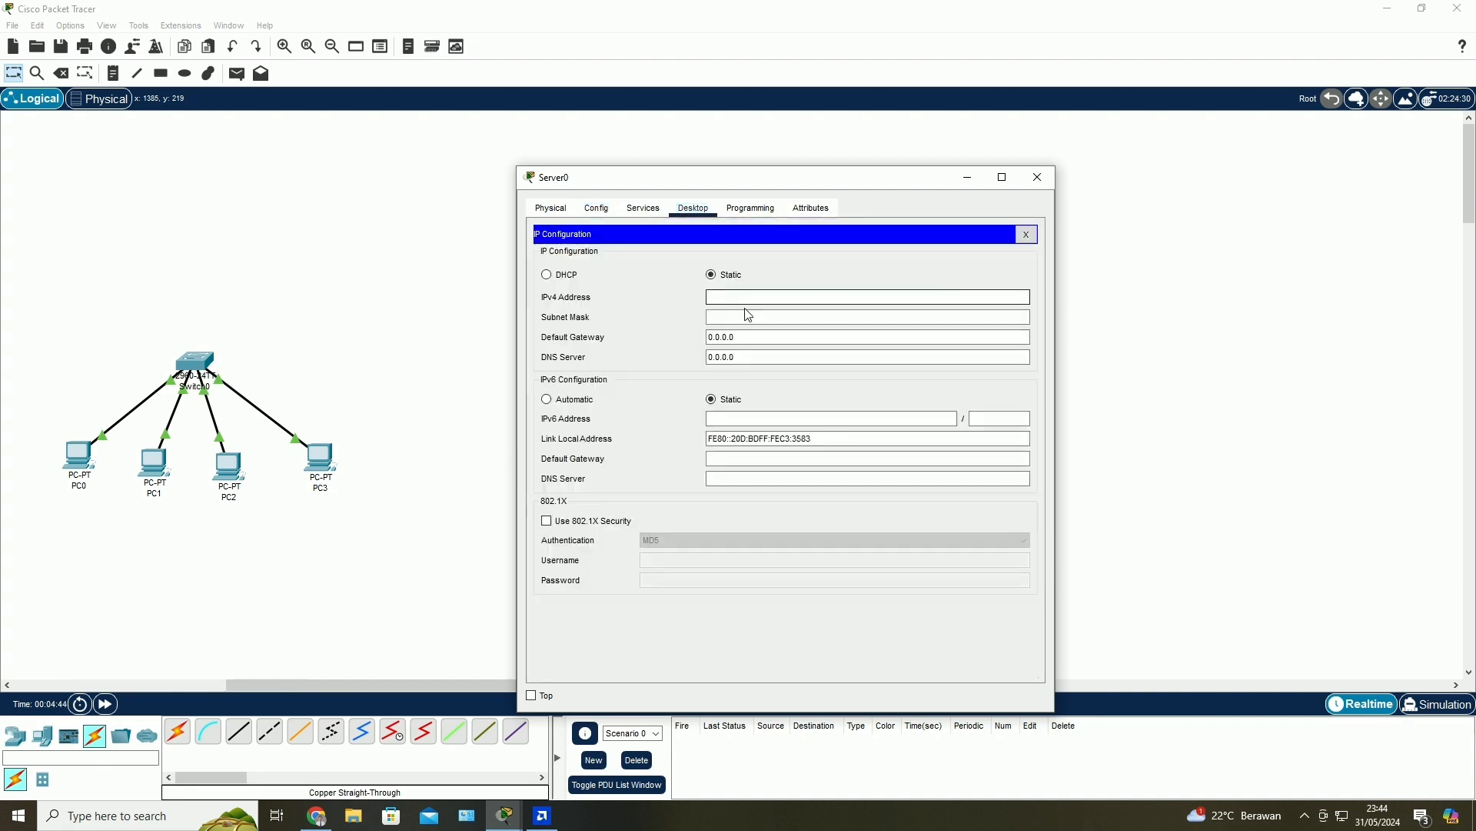
text(192.168.1.1)
click(742, 354)
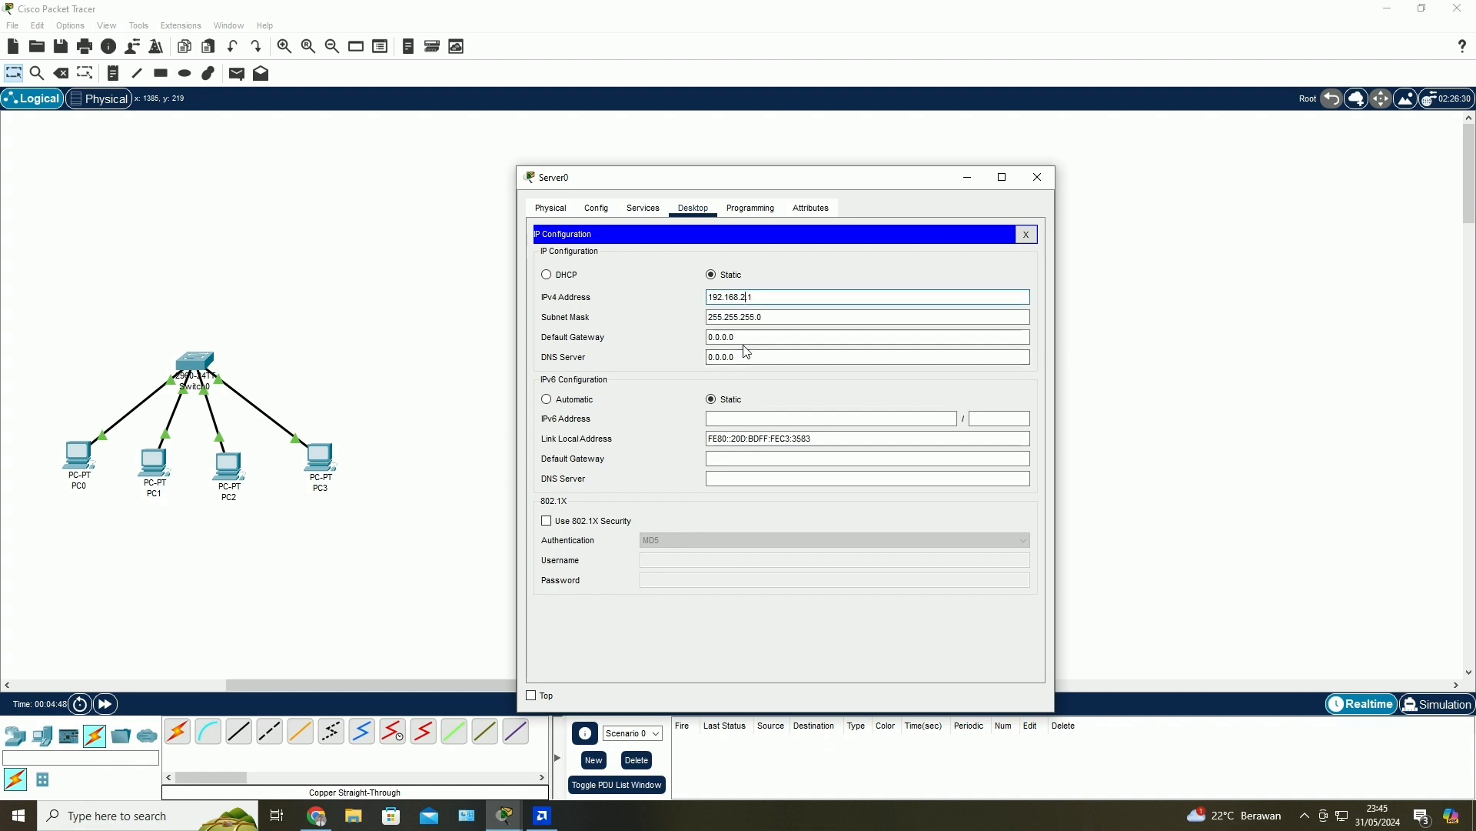
click(1038, 178)
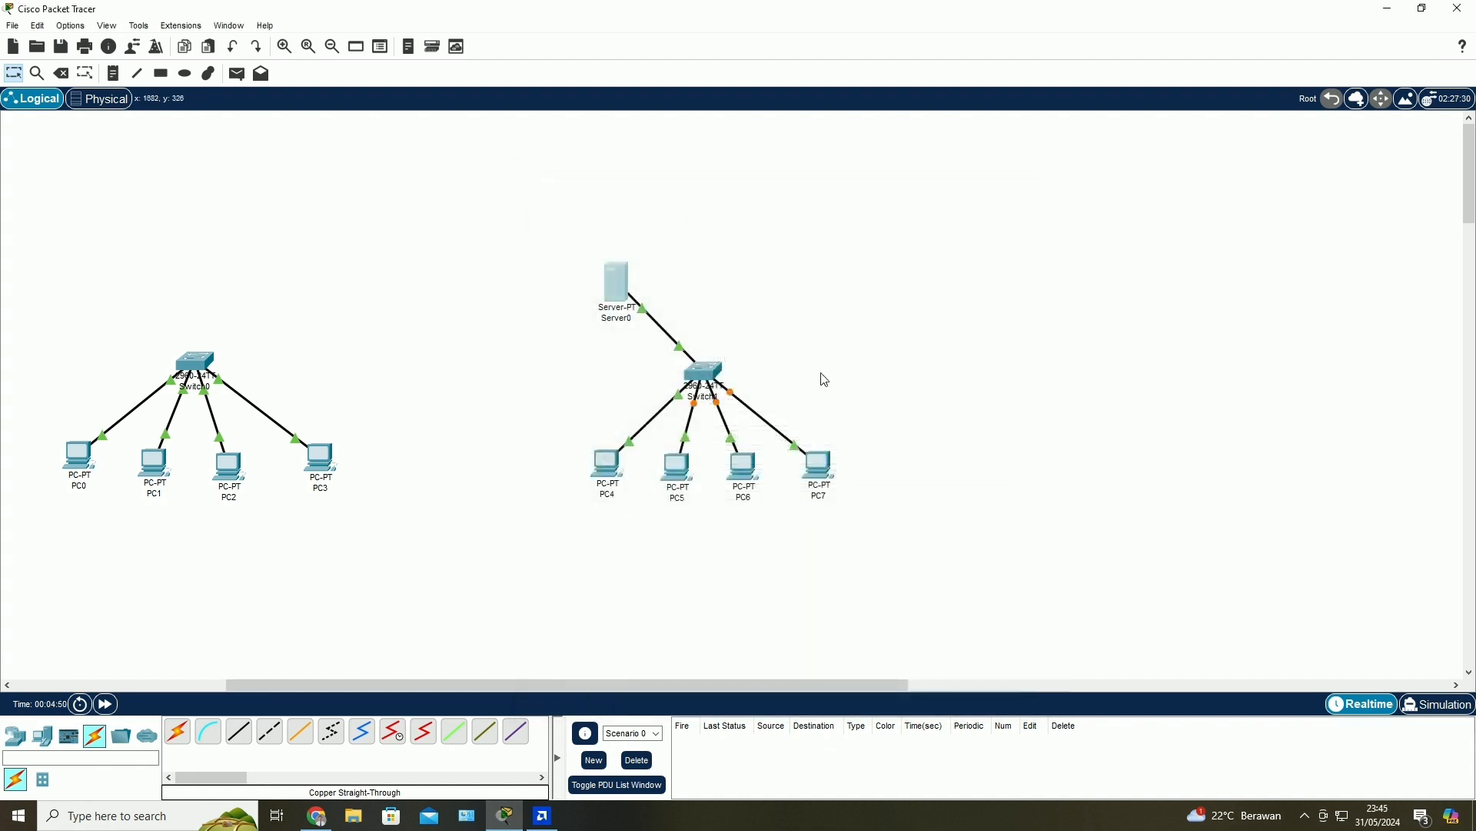
- Give PC4 the static IPv4 address 192.168.1.2 with subnet mask 255.255.255.0 and close its settings
click(608, 464)
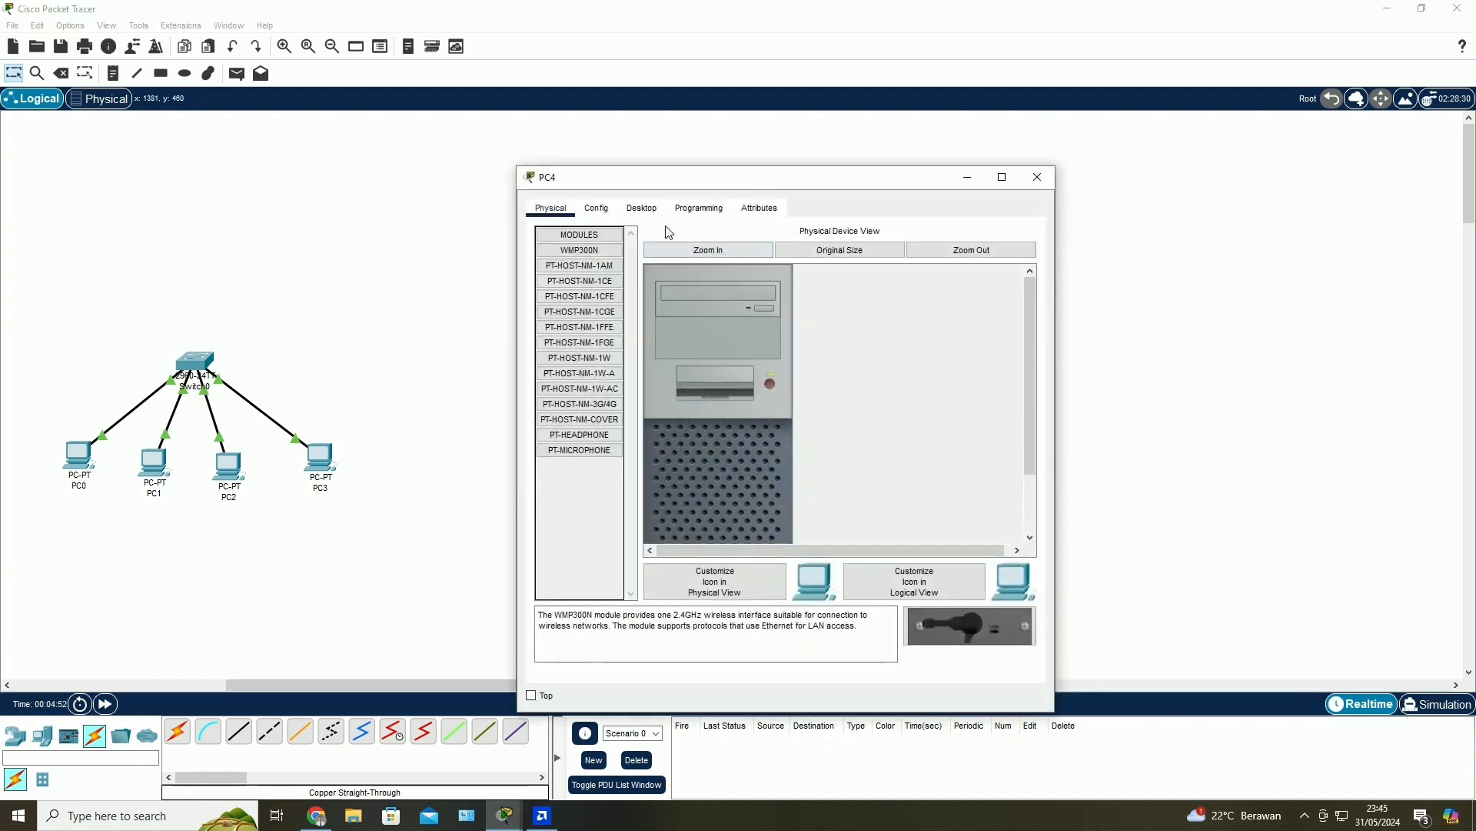
click(614, 210)
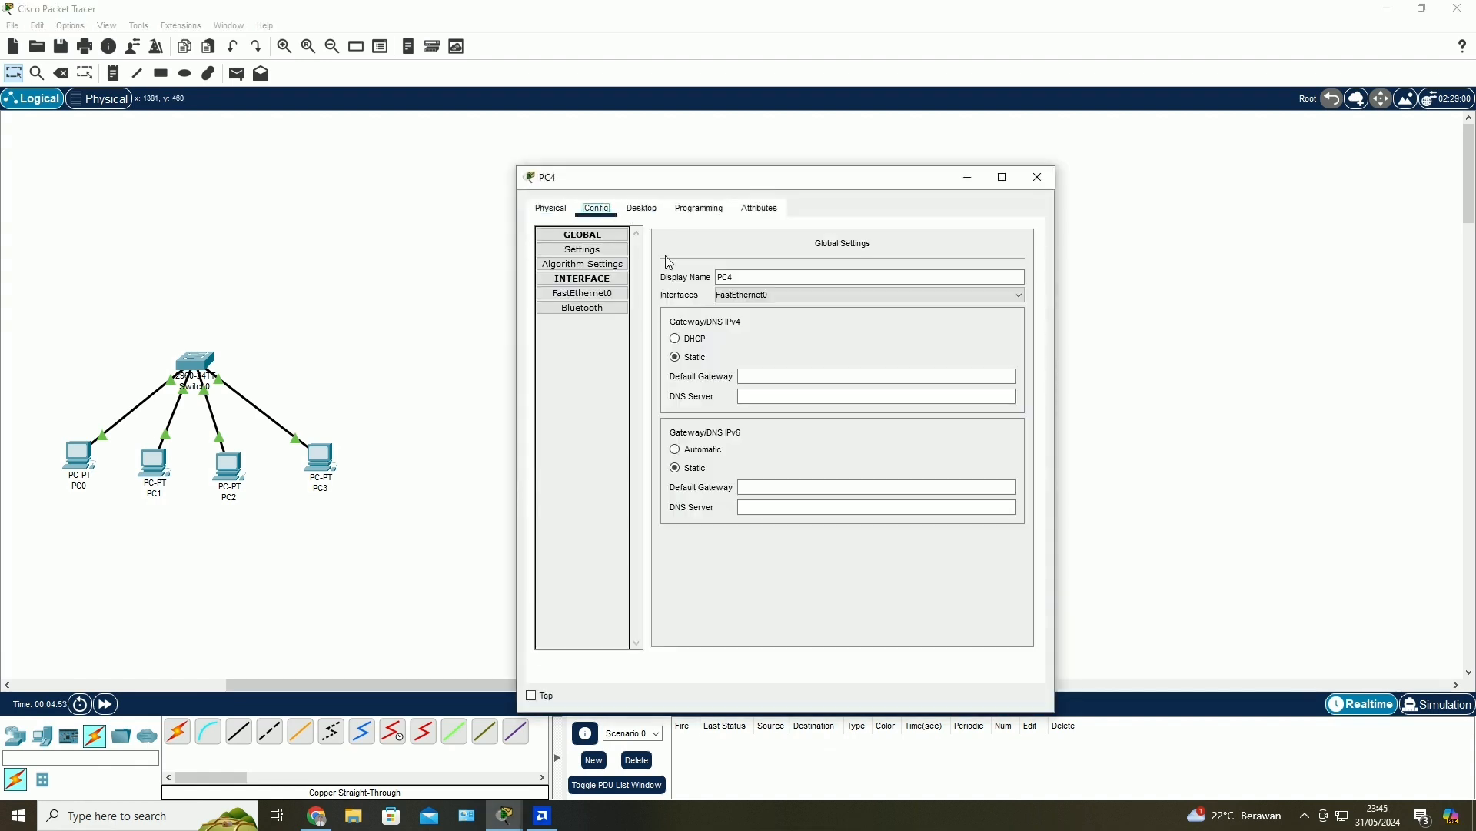
click(643, 210)
click(612, 265)
click(770, 316)
text(192.168.1.1)
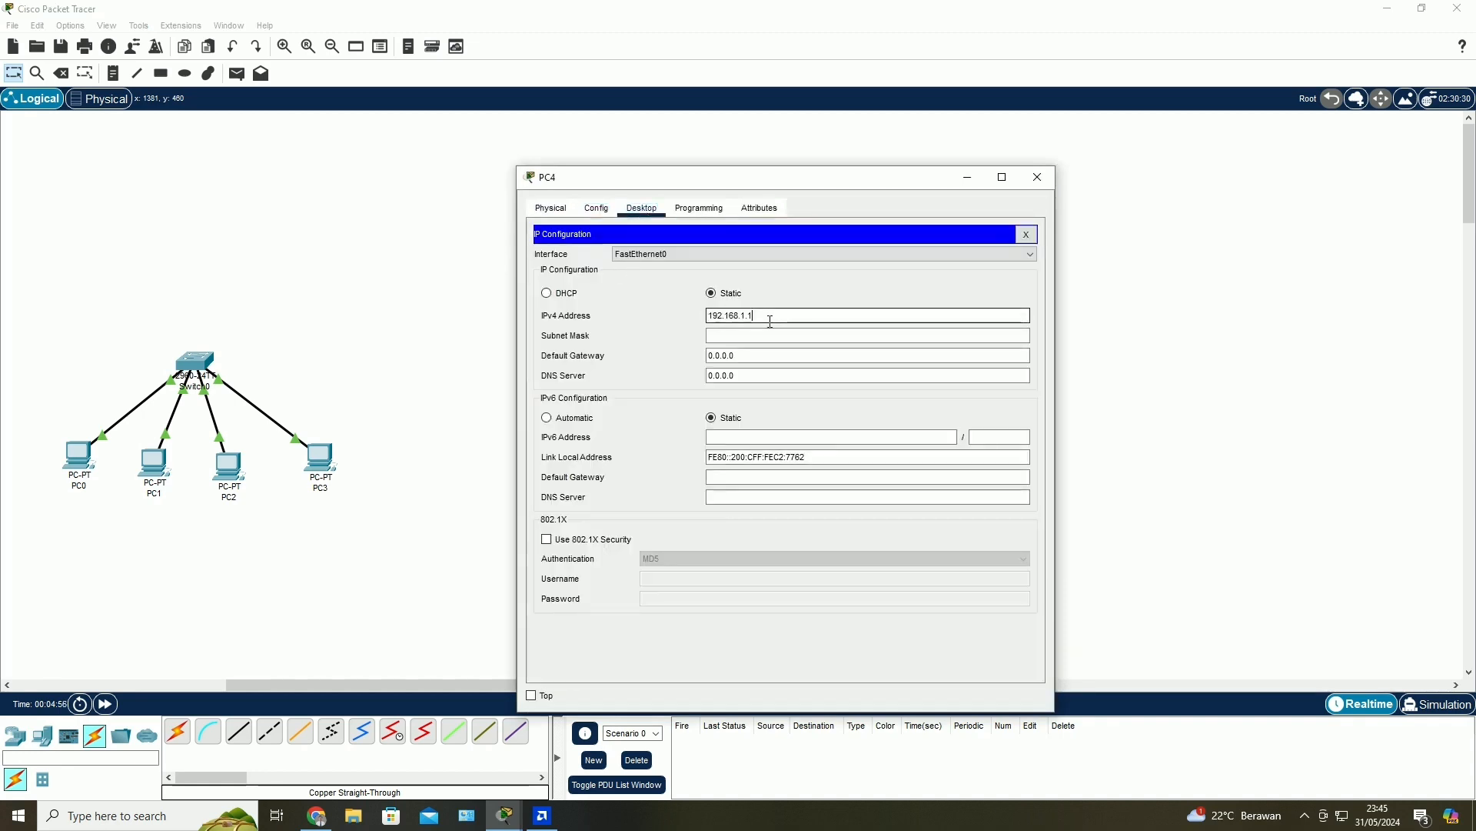
key(Tab)
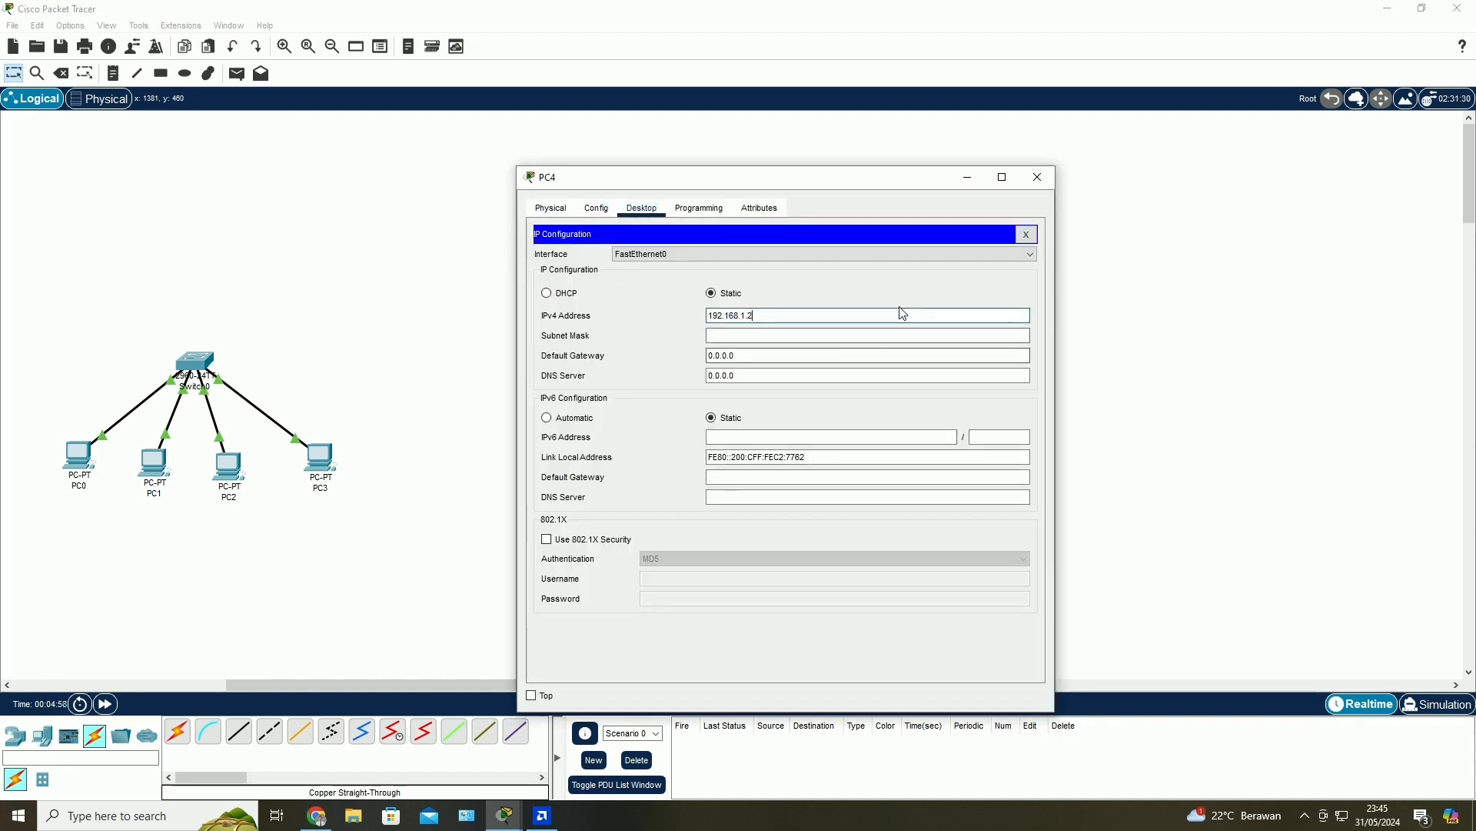
click(1038, 177)
- Give PC5 the static IPv4 address 192.168.1.3 with subnet mask 255.255.255.0 and close its settings
click(677, 471)
click(642, 209)
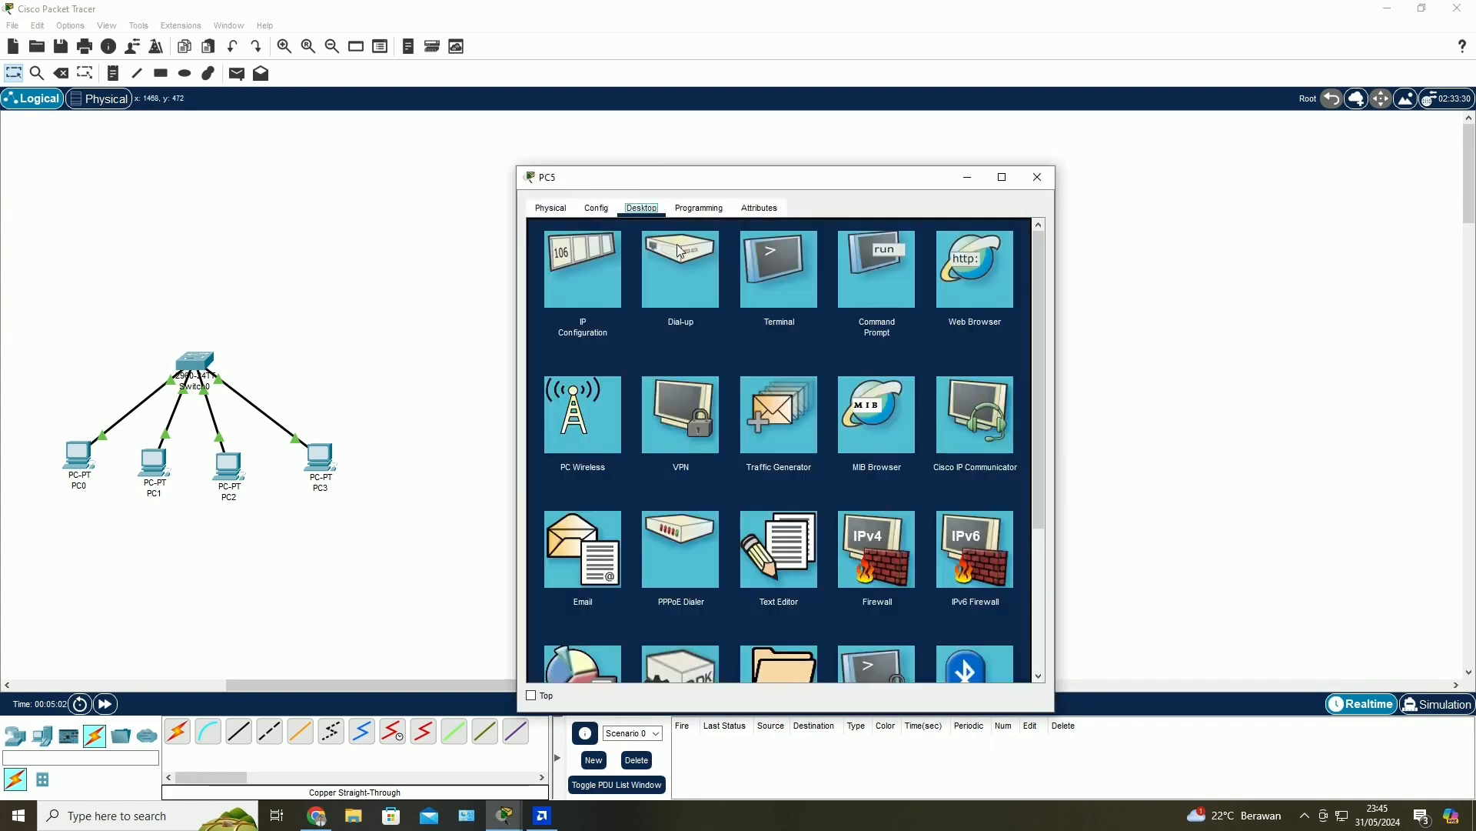
click(585, 266)
click(809, 315)
text(192.168.1.1)
key(BackSpace)
text(3)
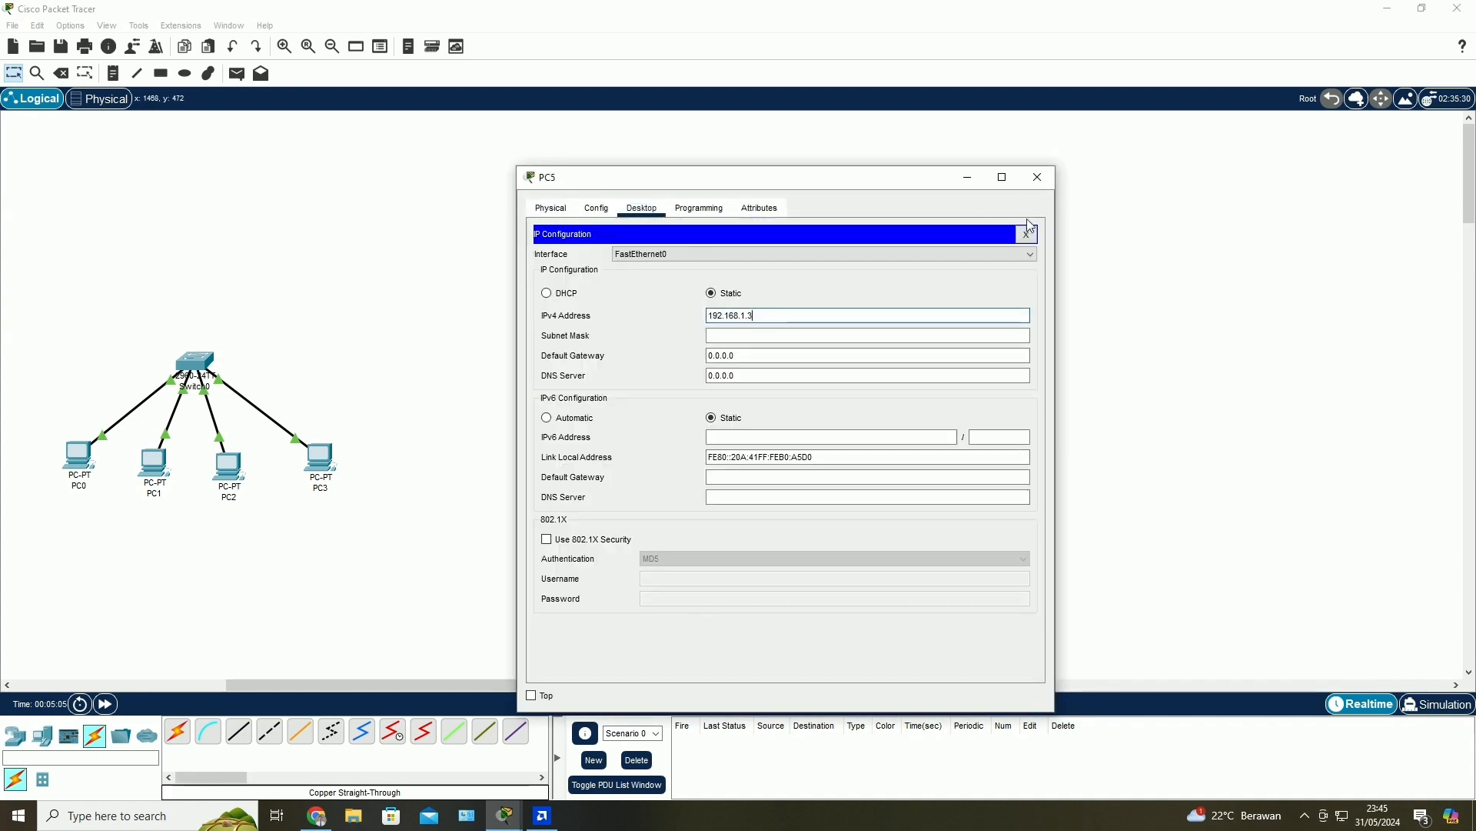
key(Tab)
click(1038, 177)
- Give PC6 the static IPv4 address 192.168.1.4 with the default subnet mask and close its settings
click(745, 461)
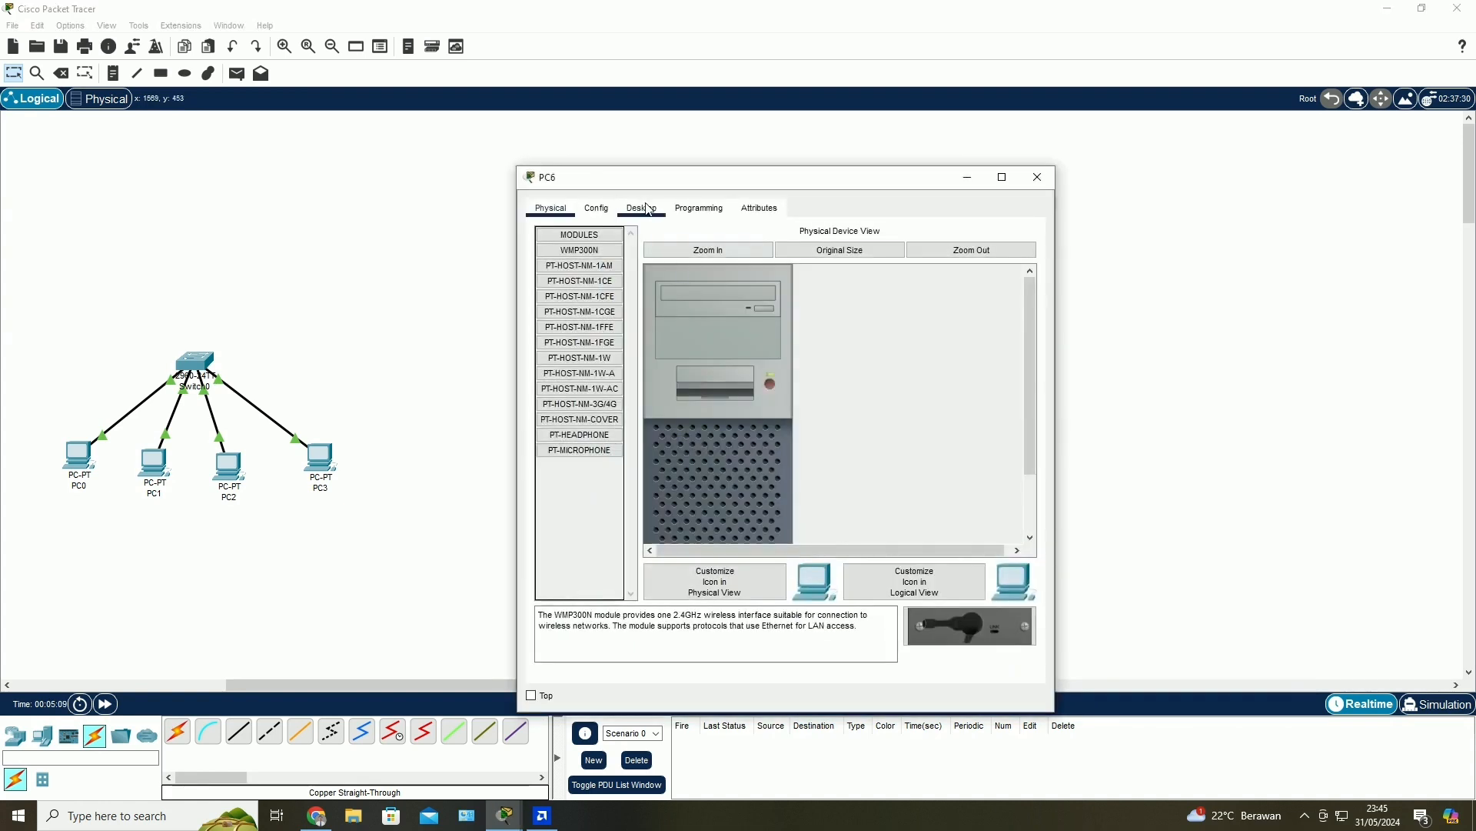
click(643, 209)
click(581, 277)
click(849, 316)
text(192.168.1.1)
key(Tab)
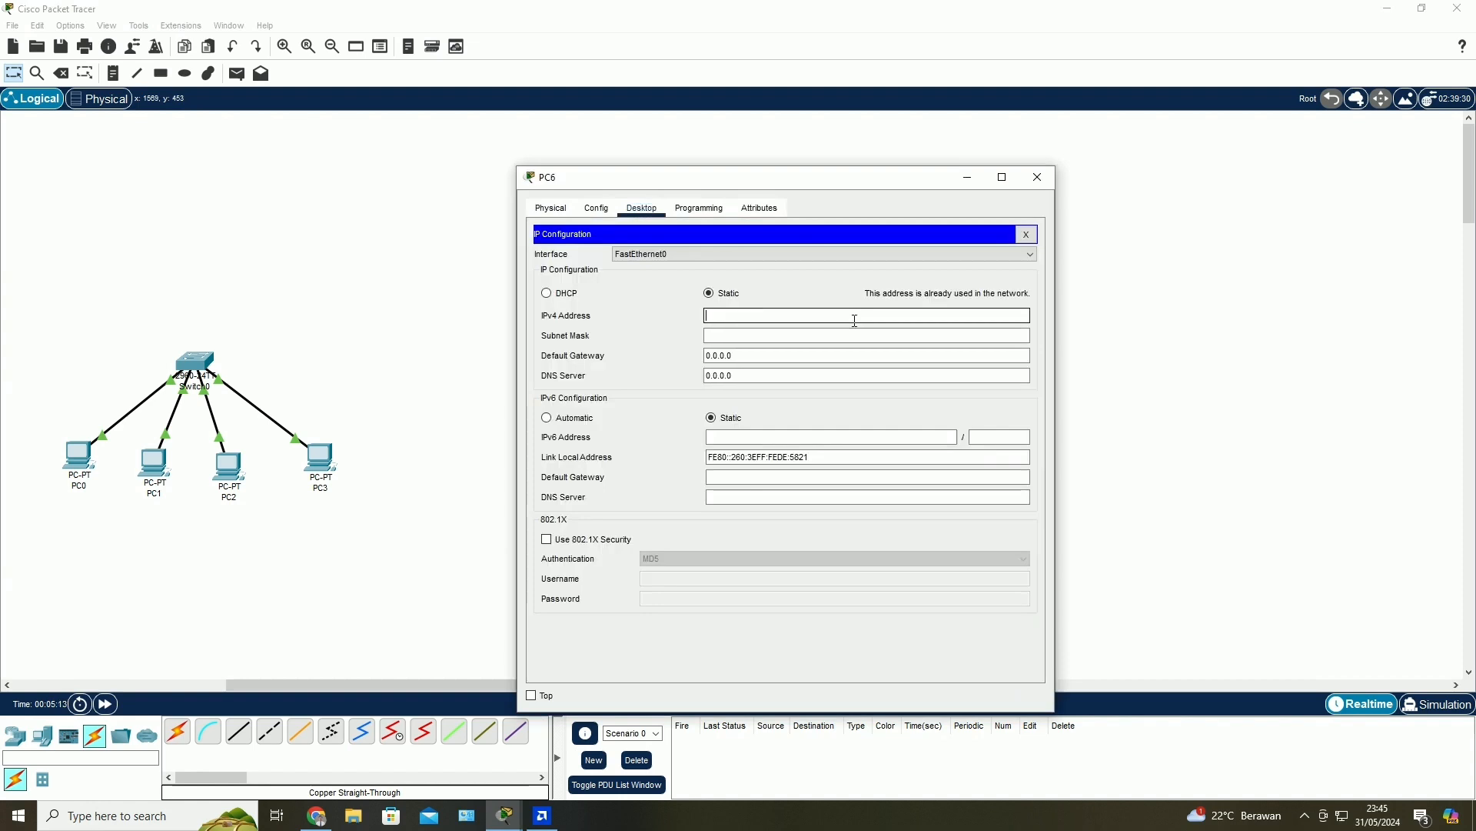
click(800, 318)
text(192.168.1.1)
key(BackSpace)
text(4)
key(Tab)
click(1037, 176)
- Give PC7 the static IPv4 address 192.168.1.5 with subnet mask 255.255.255.0 and close its settings
click(820, 474)
click(642, 209)
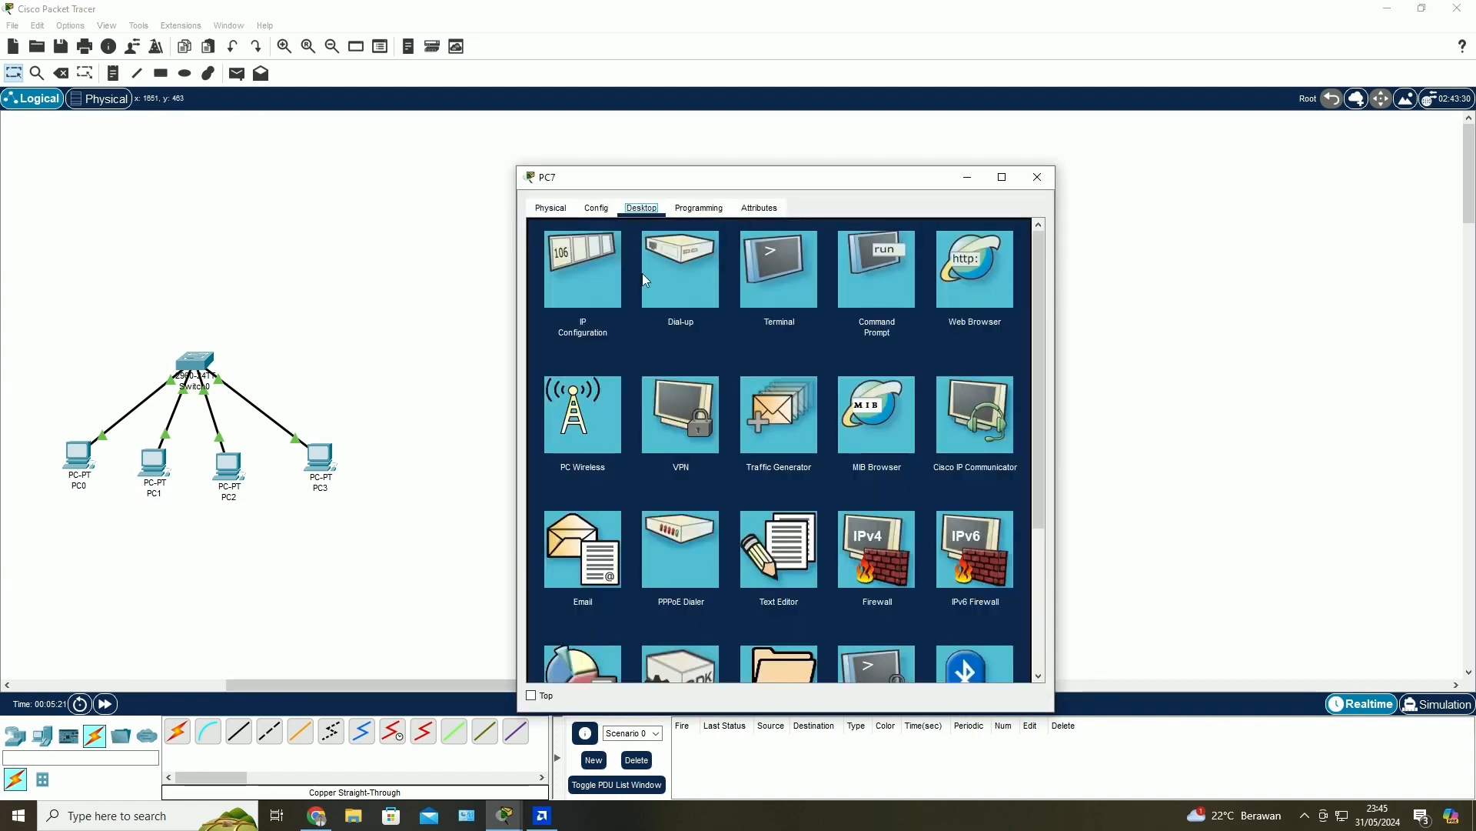
click(585, 279)
click(796, 316)
text(192.168.1.1)
key(BackSpace)
text(5)
key(Tab)
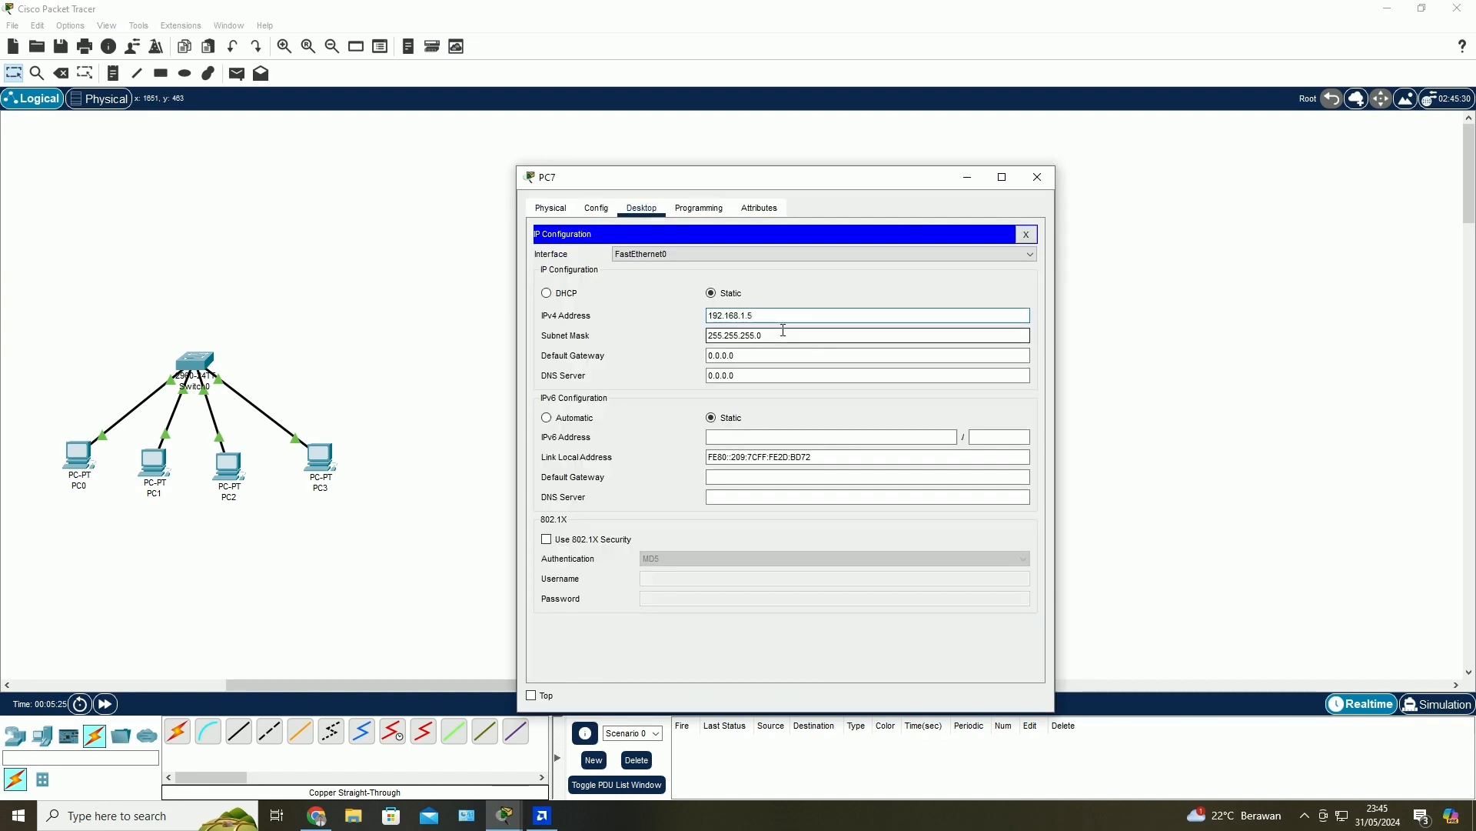
click(1033, 187)
- Replace the welcome text in Server0's HTTP index.html with "Tugas 3 Soal 2" and the student's name, save the file and close Server0
click(617, 287)
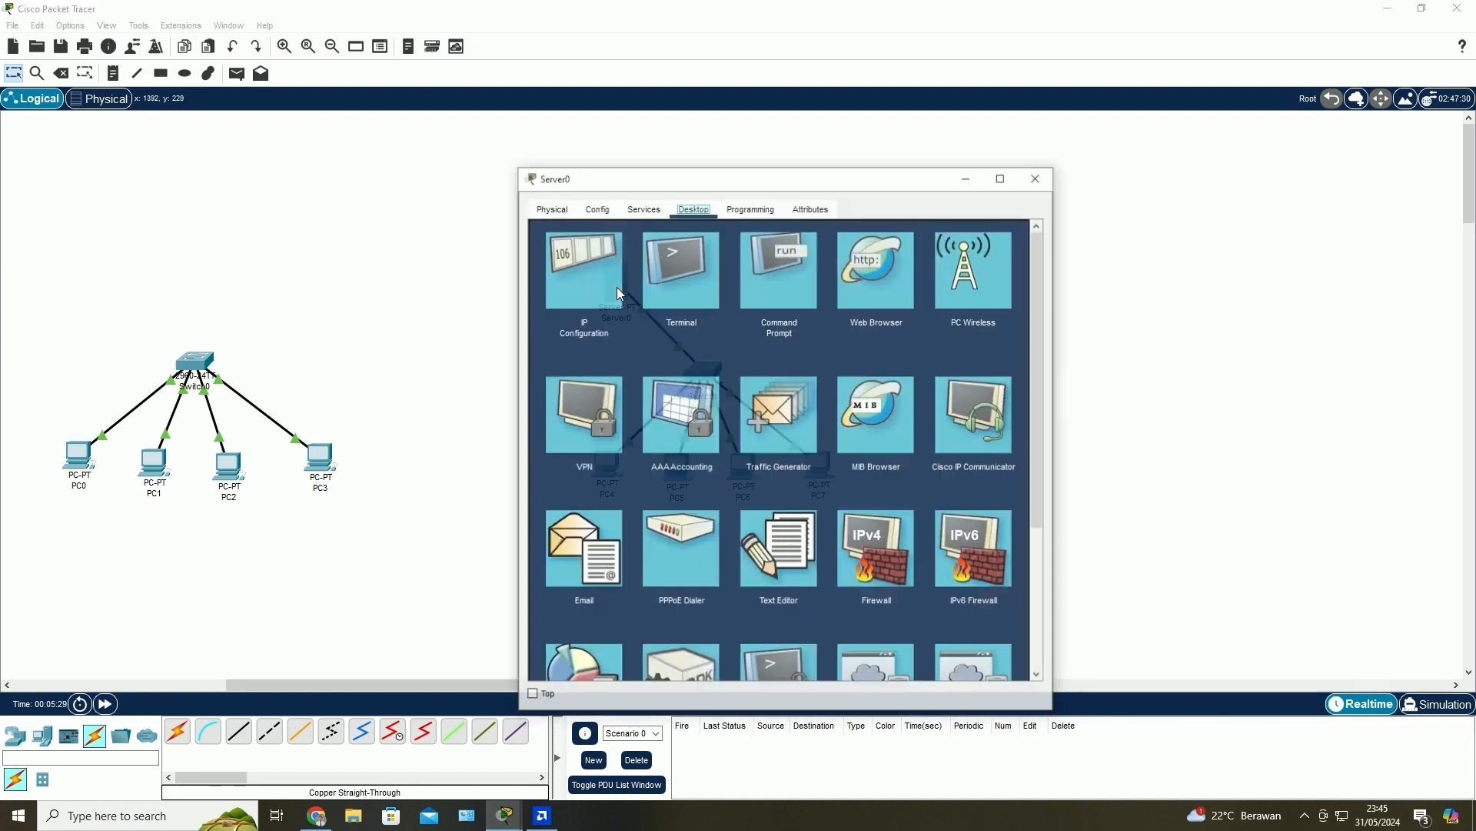
click(564, 220)
click(643, 208)
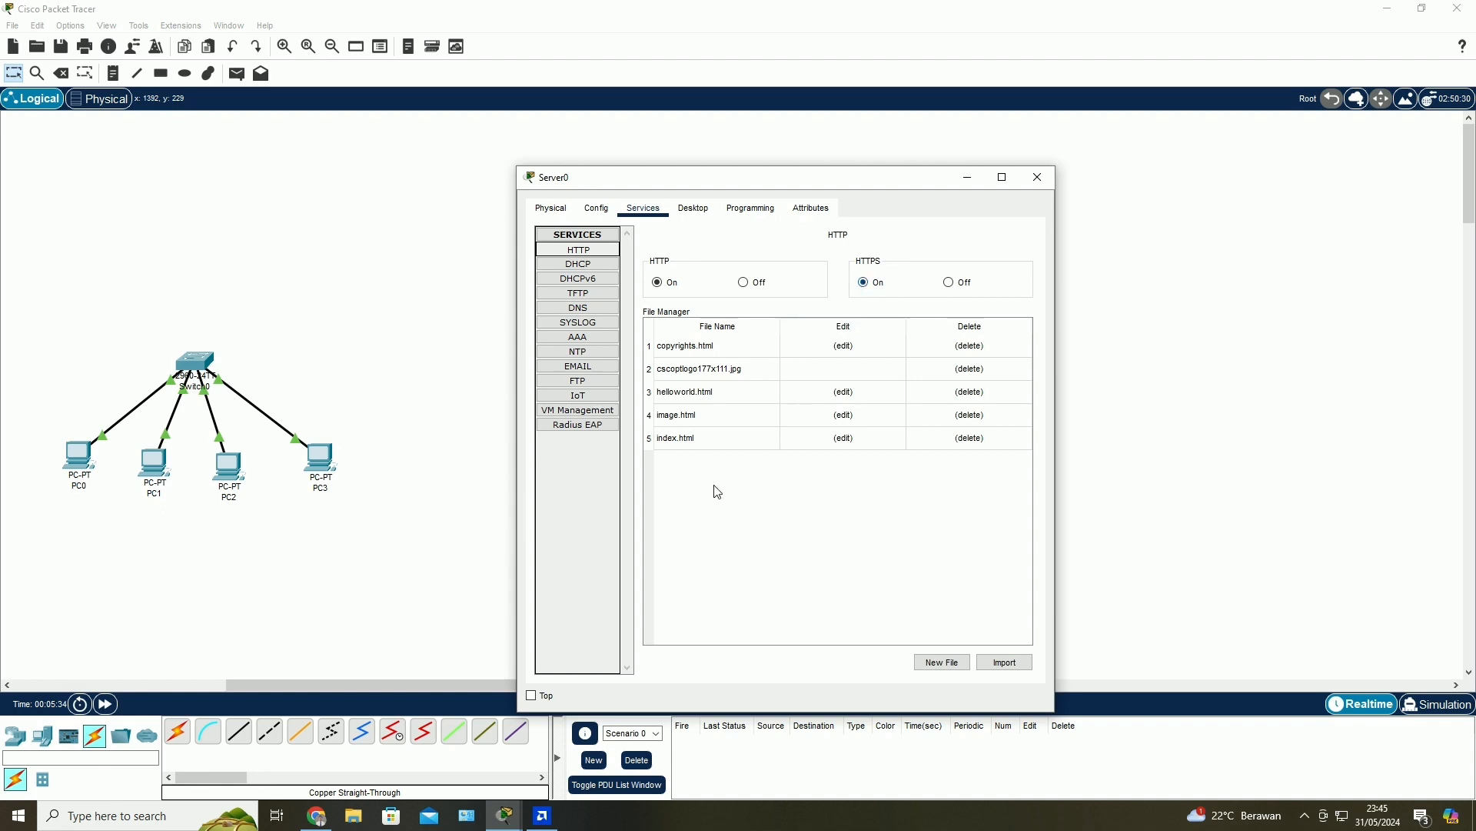
click(834, 437)
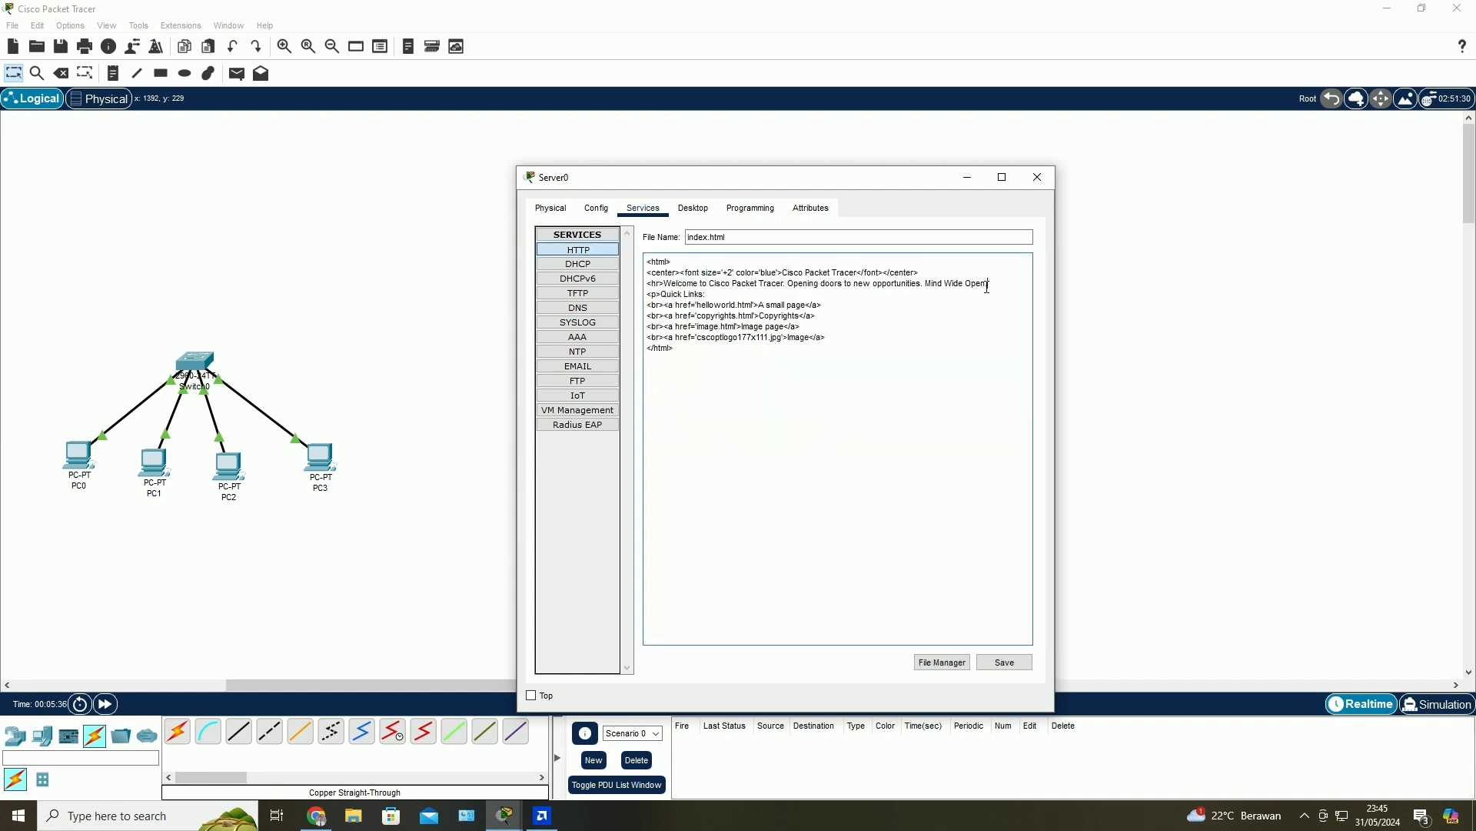
drag(988, 284, 673, 286)
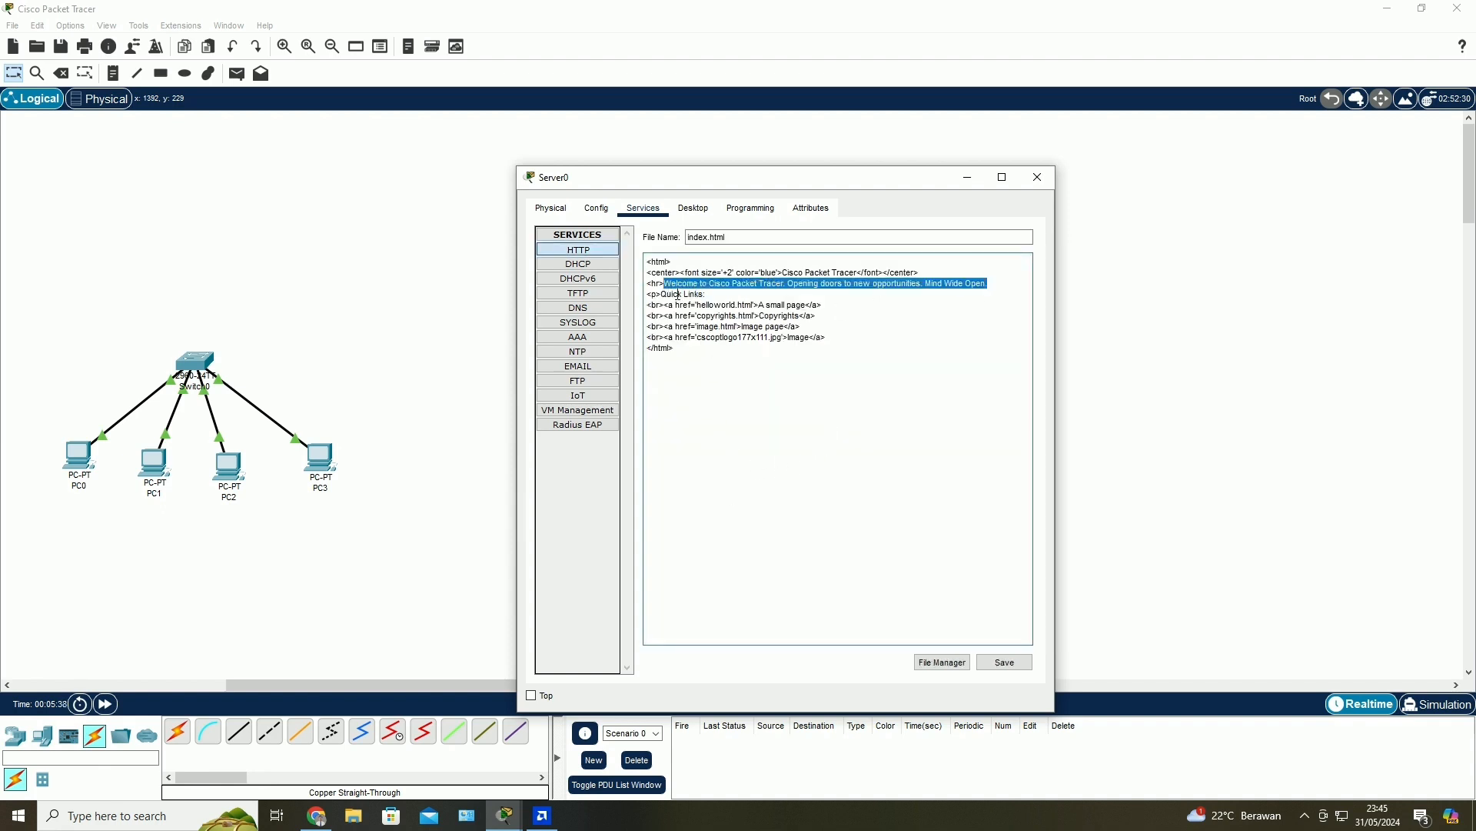
text(Tugas 3 Soal 2 Haikal Ramadhan)
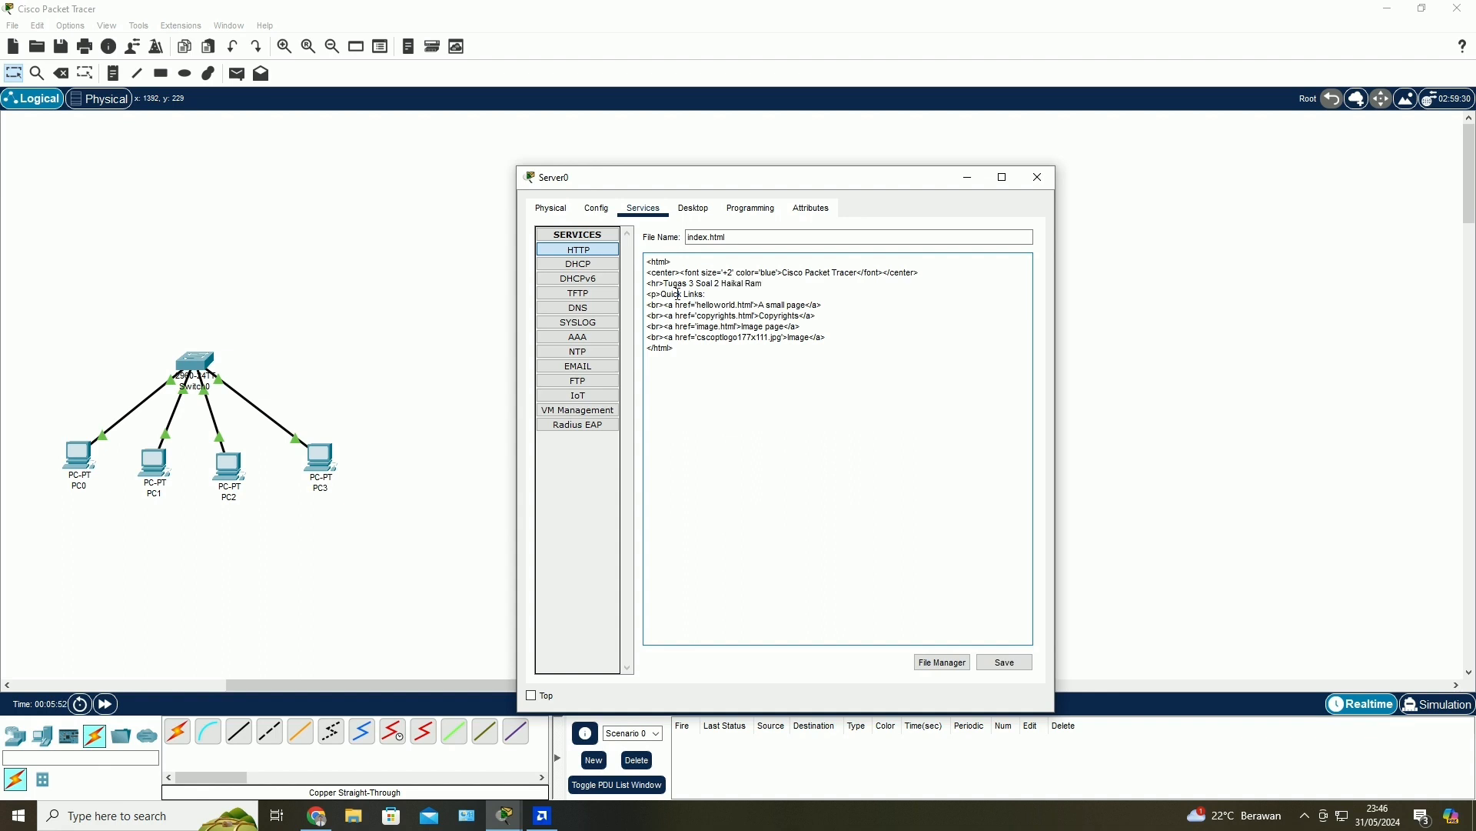
click(984, 663)
click(817, 467)
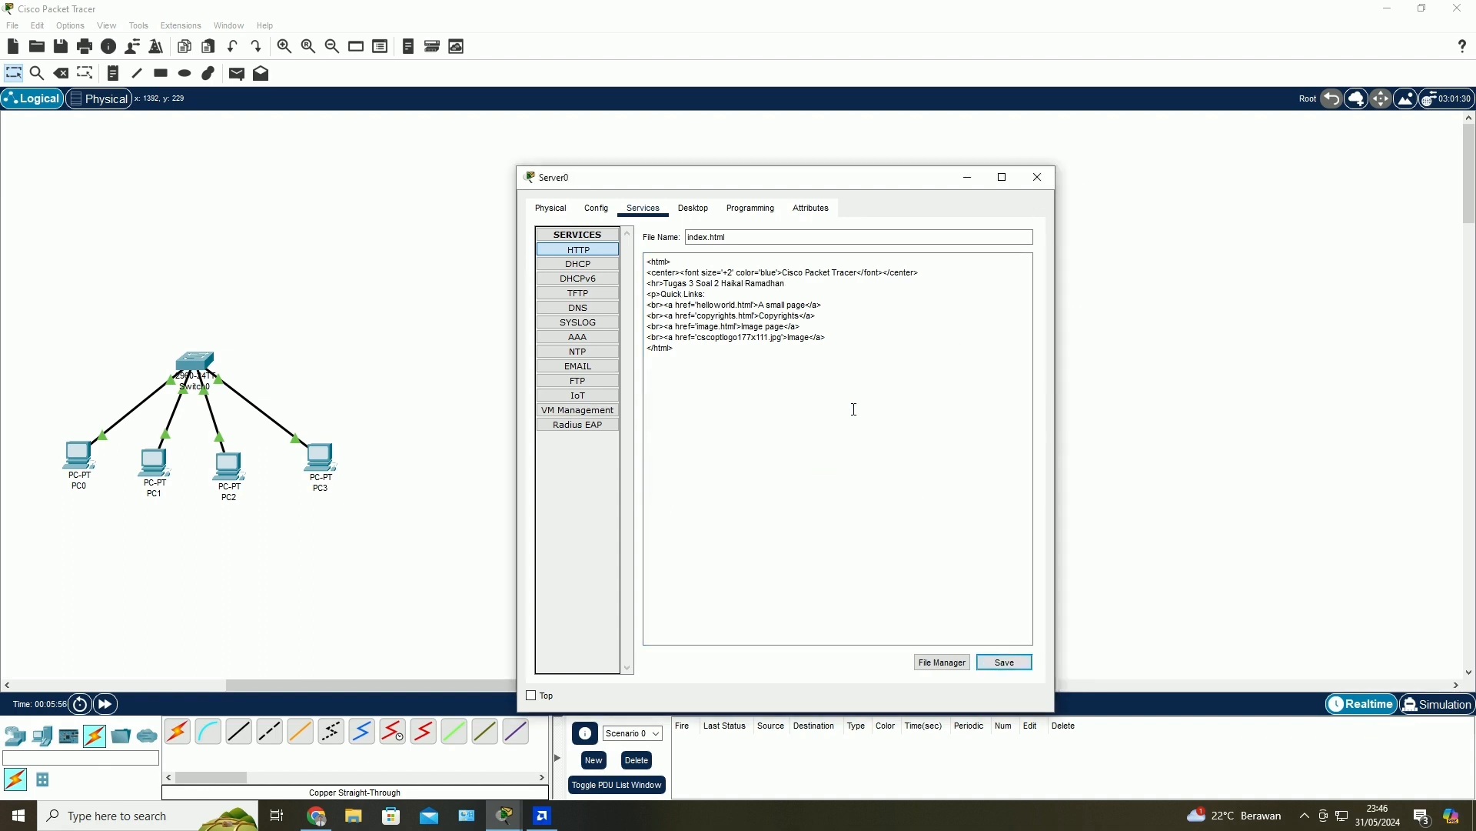
click(1038, 177)
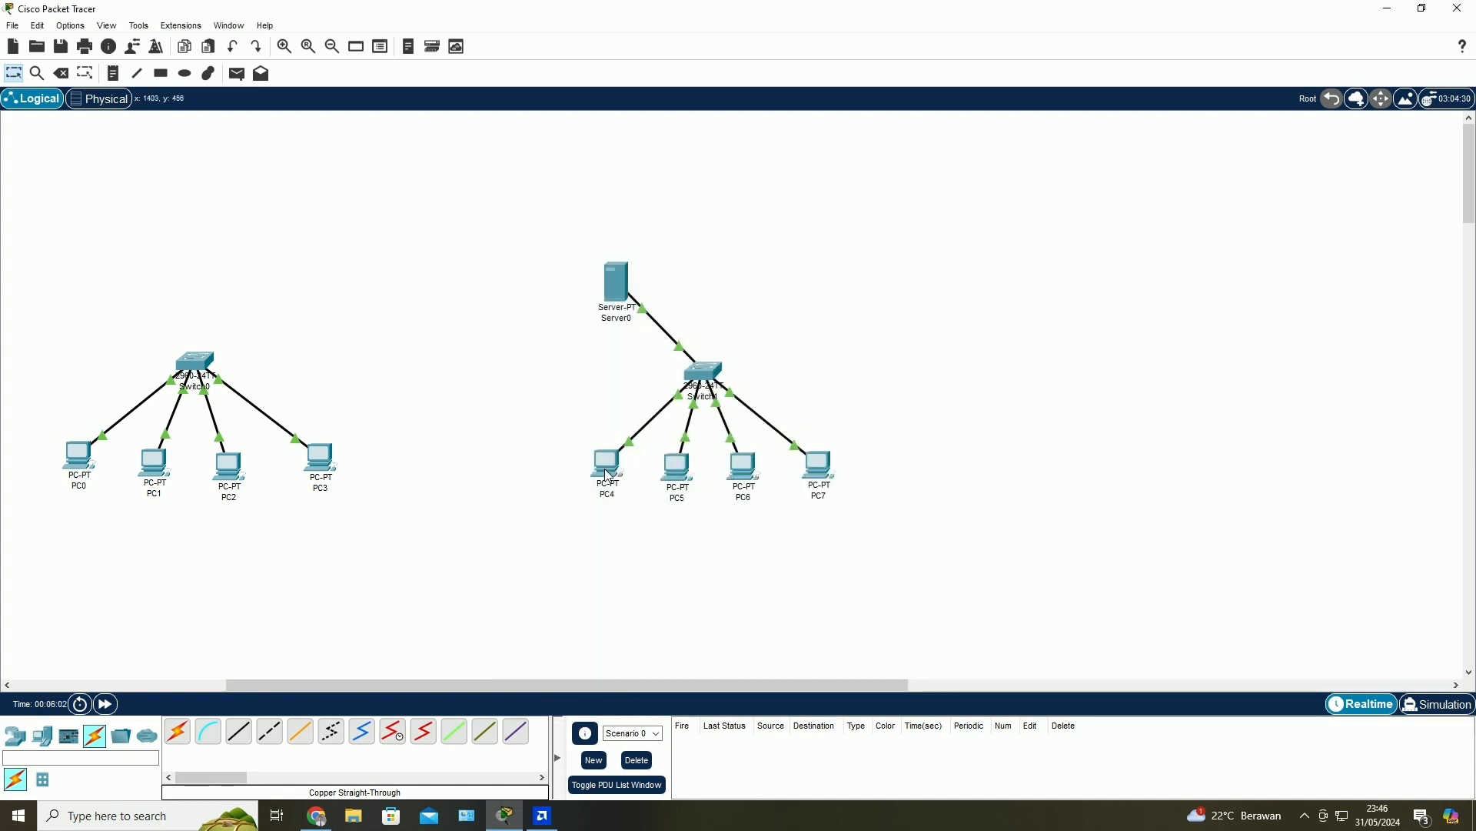
- Recheck the assignment page in Chrome, return to Packet Tracer and request 192.168.1.1 in PC4's web browser
click(316, 817)
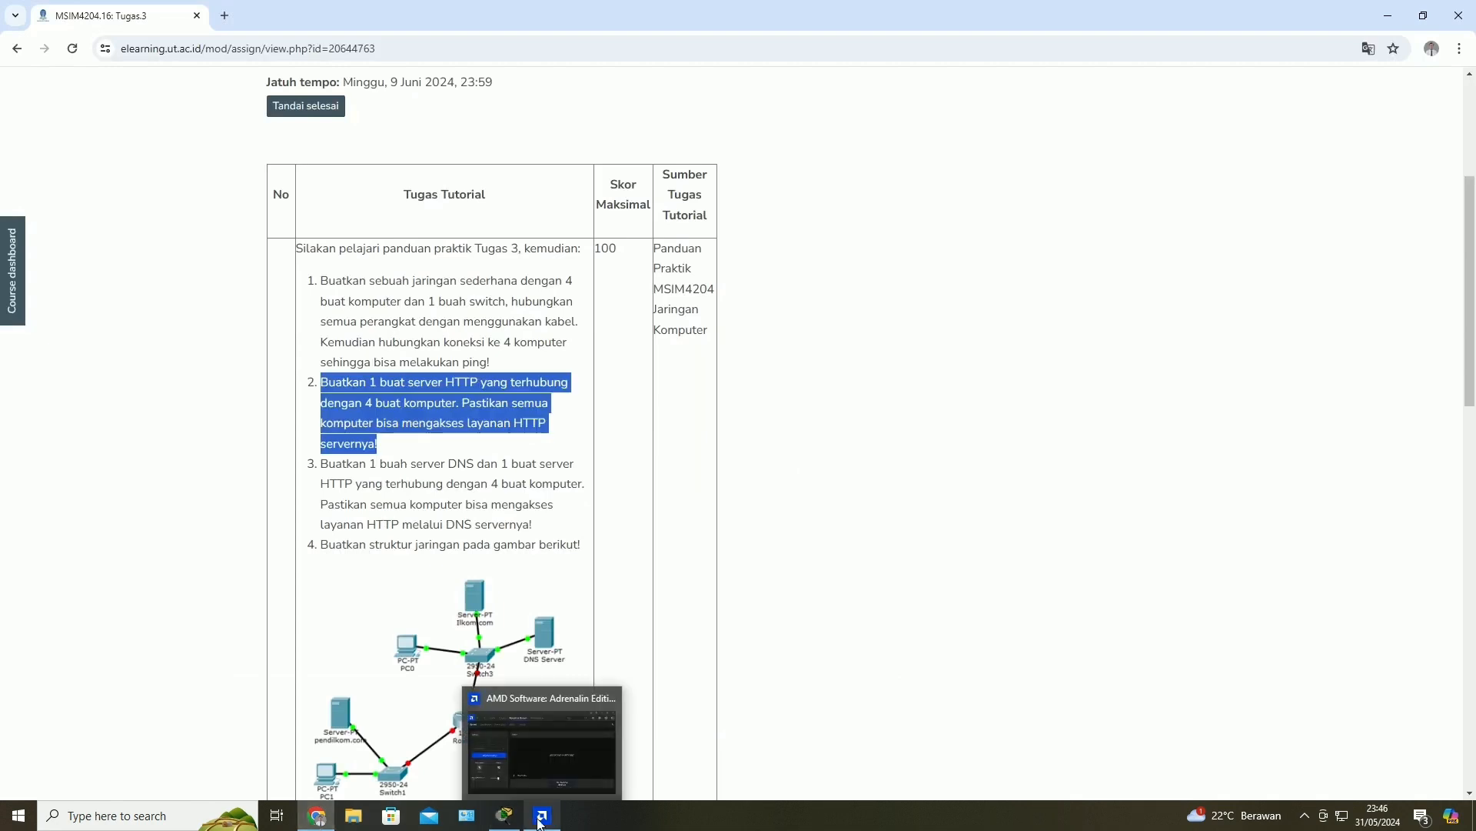
click(504, 816)
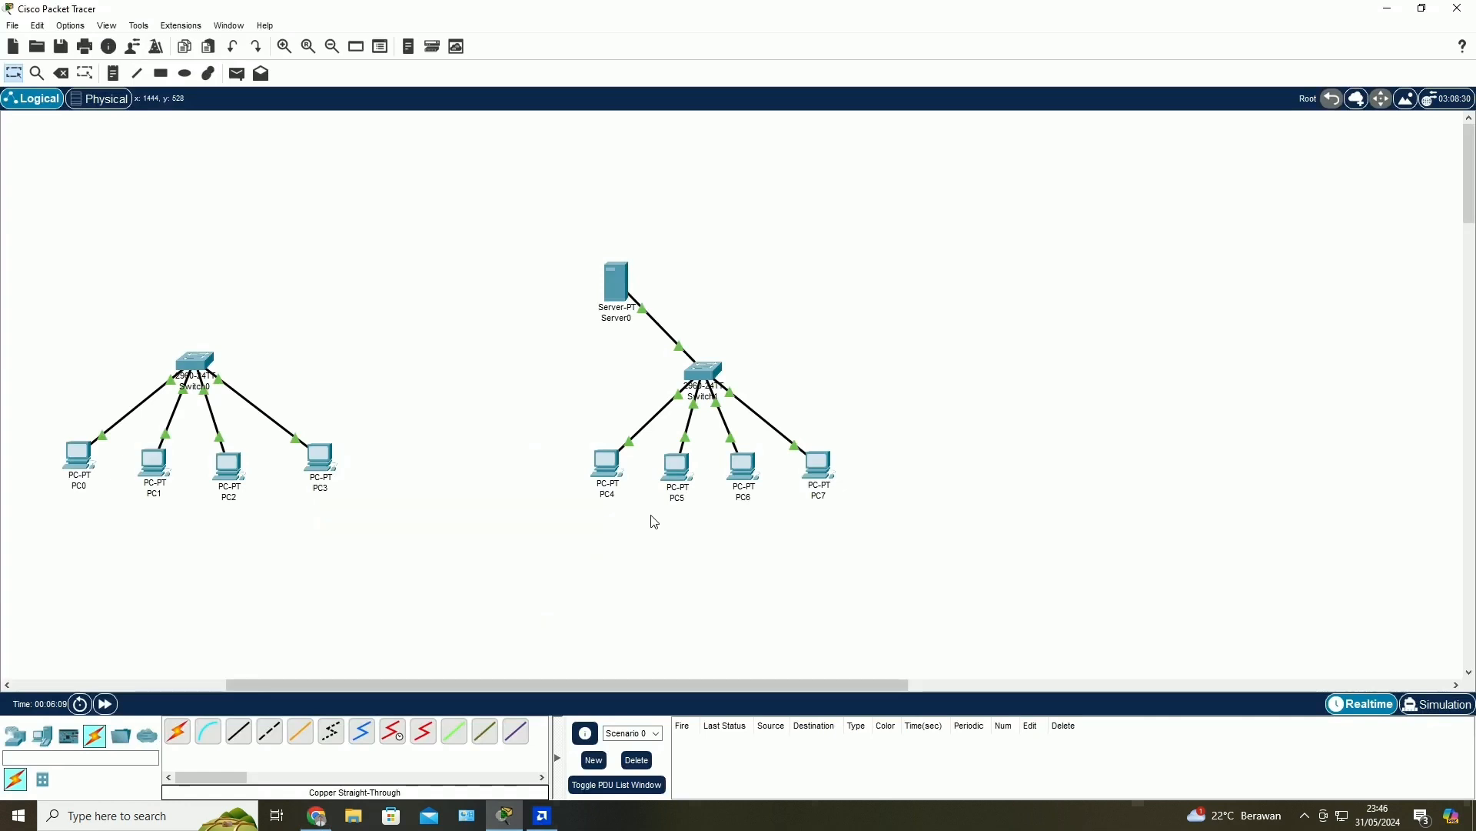
click(607, 465)
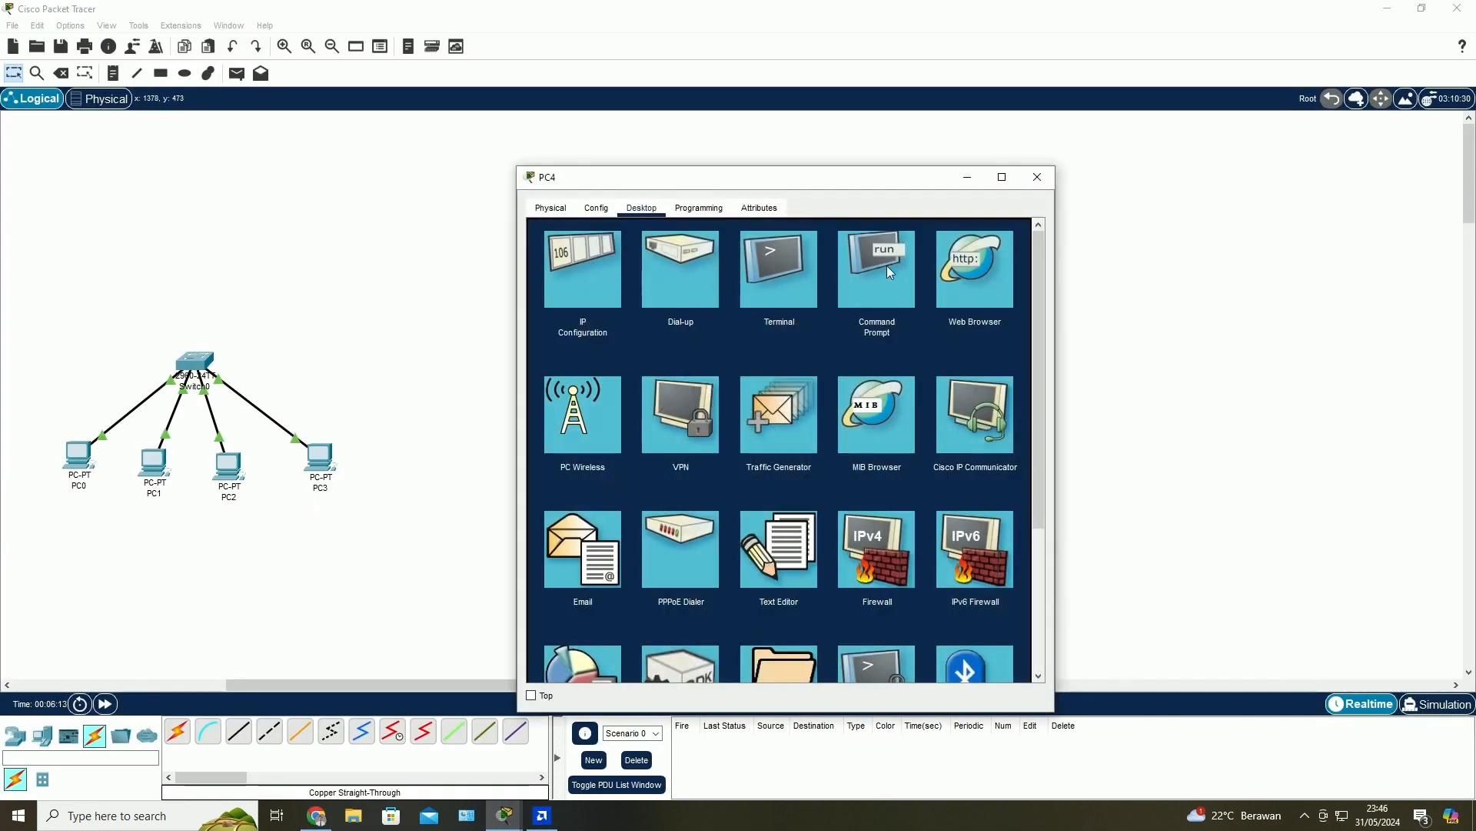
click(954, 269)
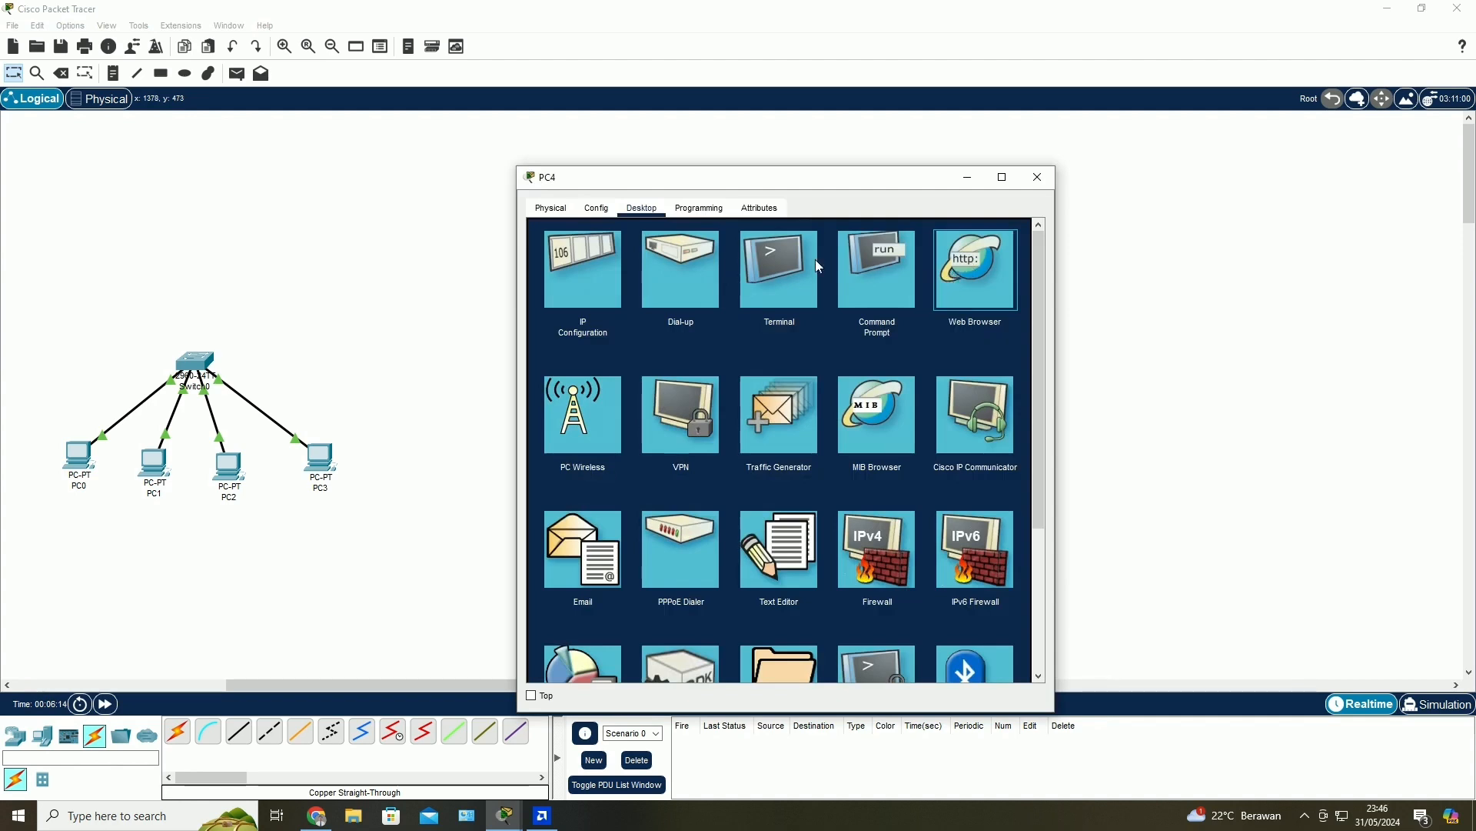
text(192.168.1.1)
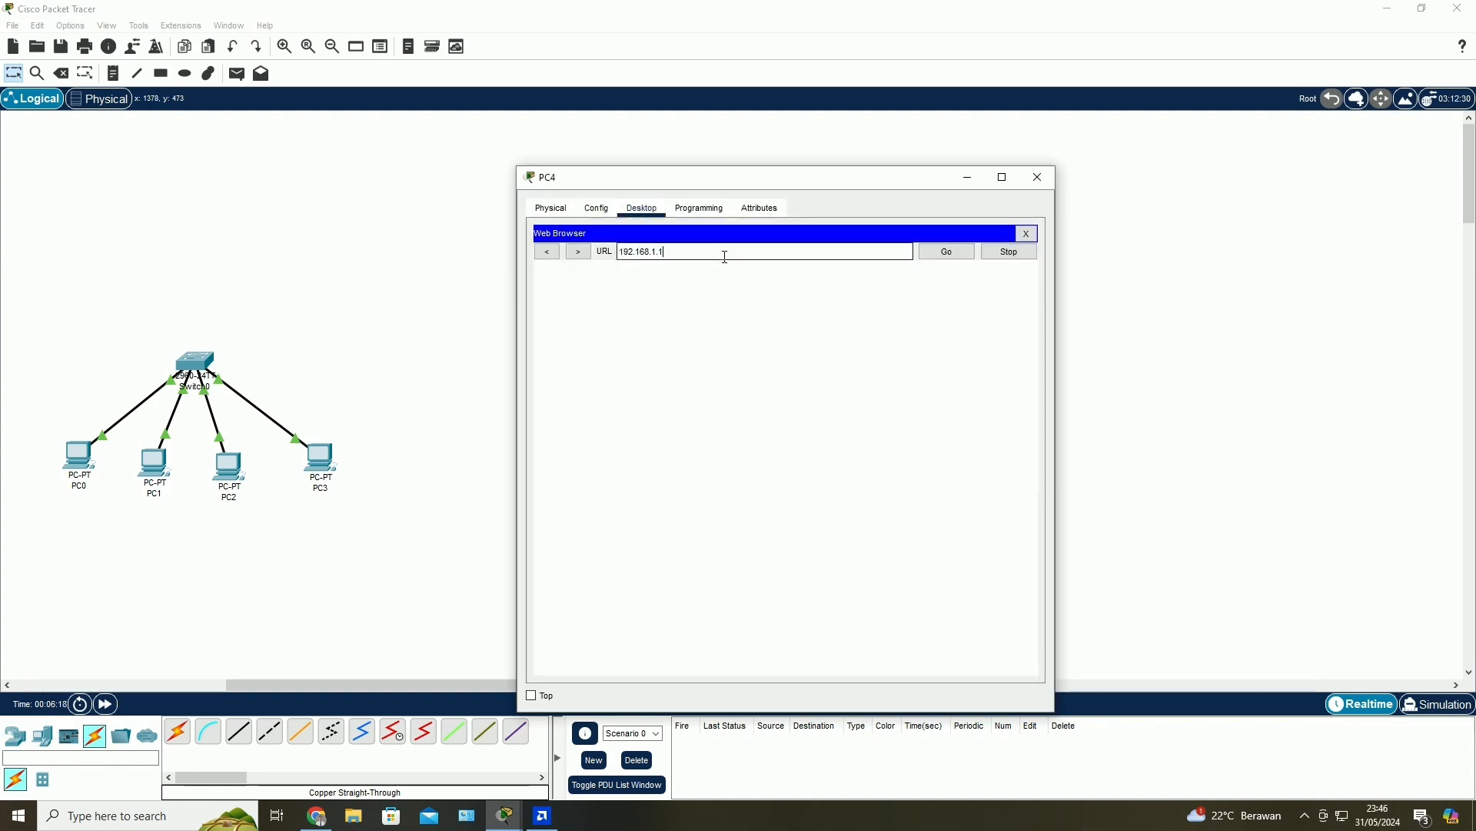
click(948, 252)
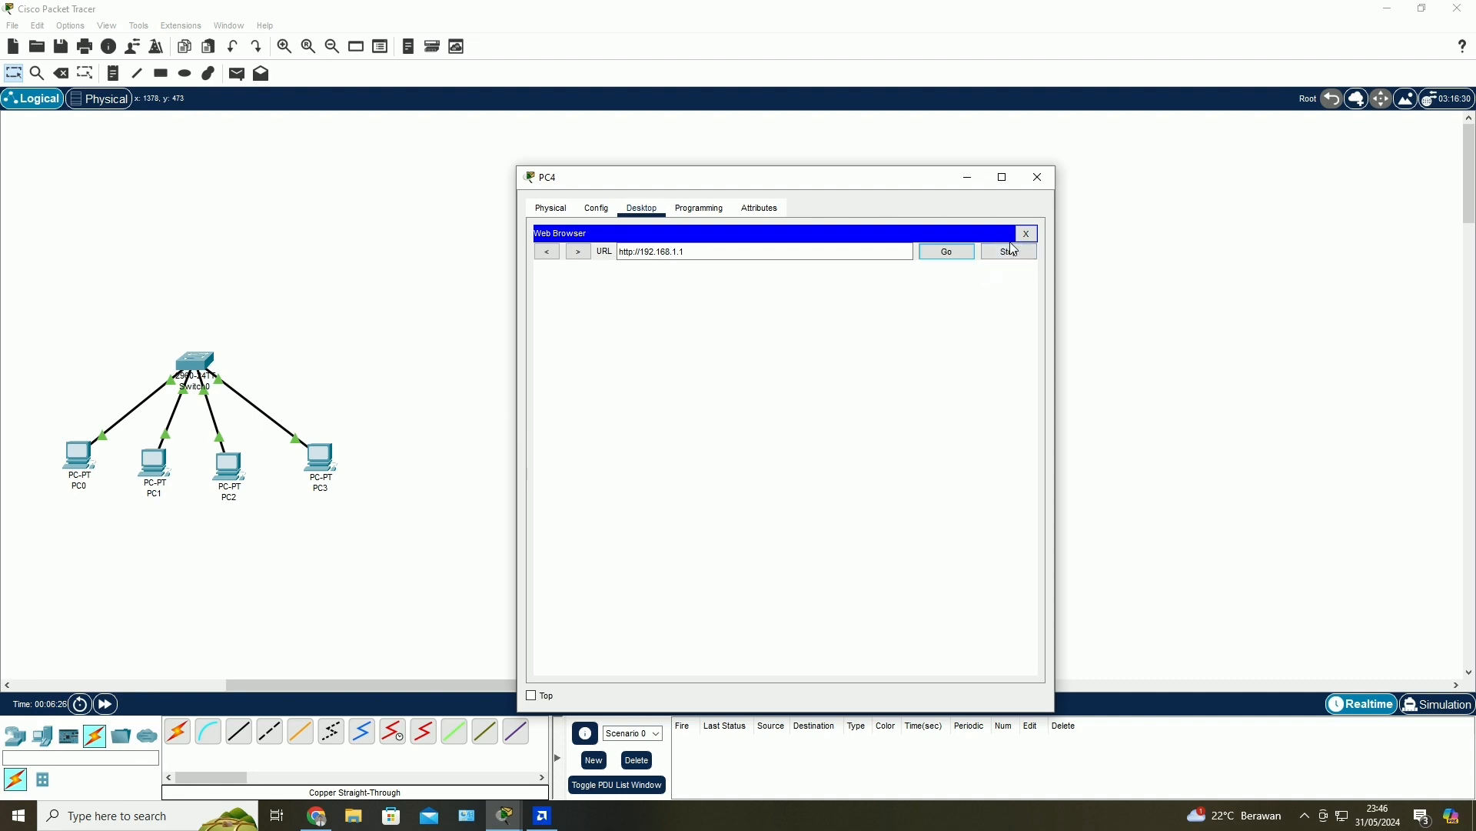
click(677, 253)
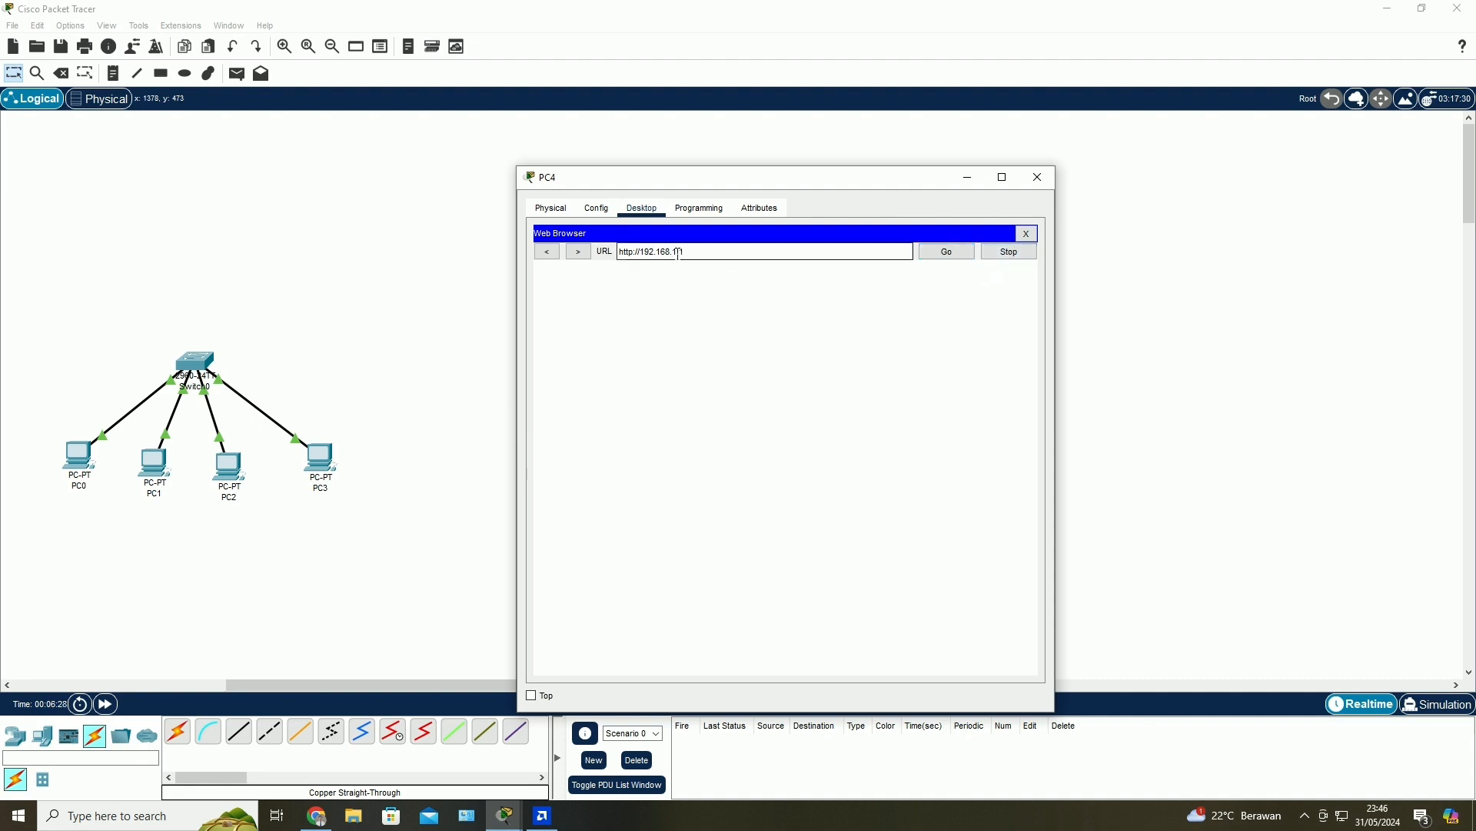
click(950, 254)
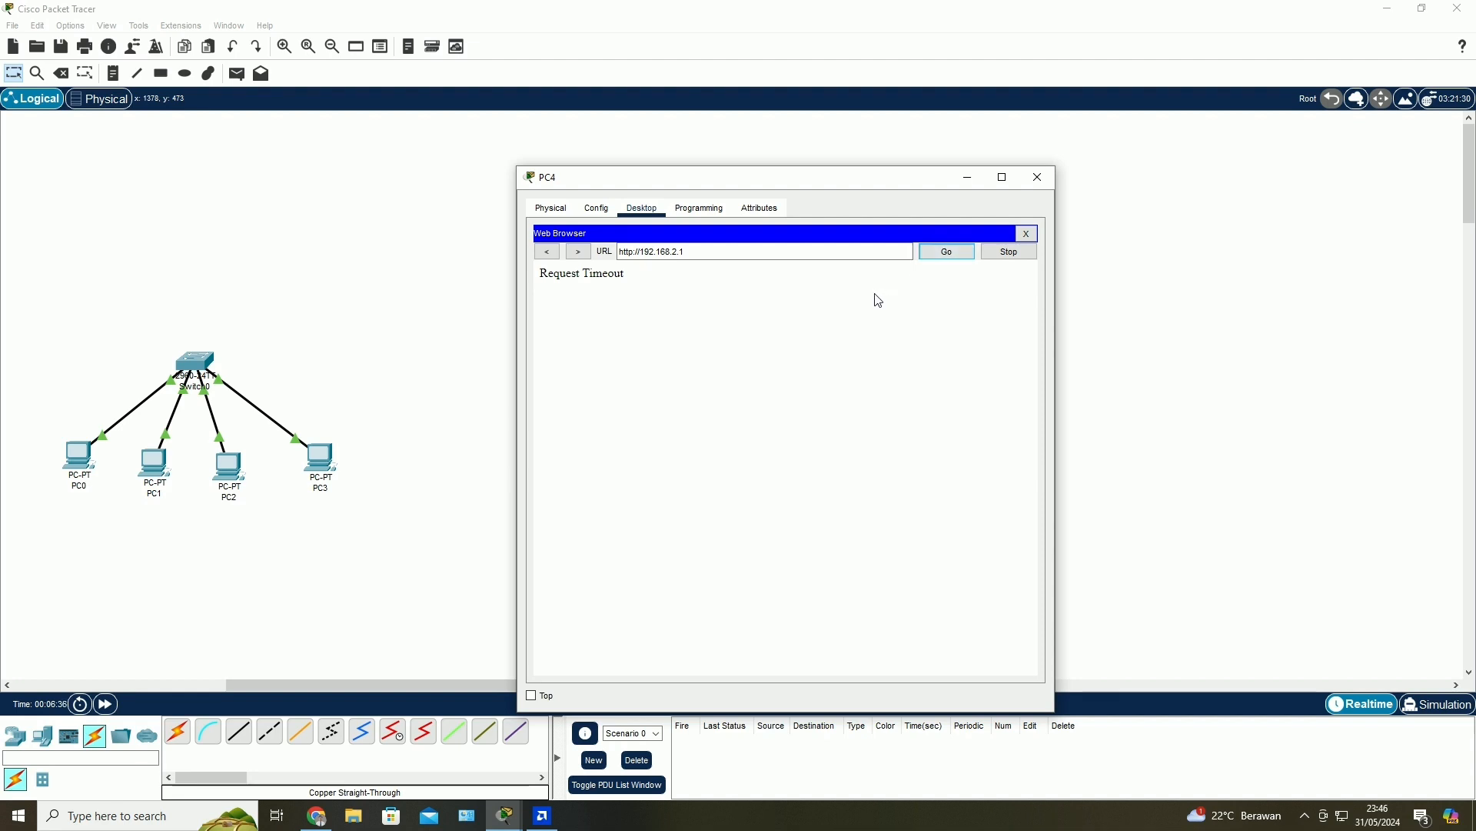
click(1037, 176)
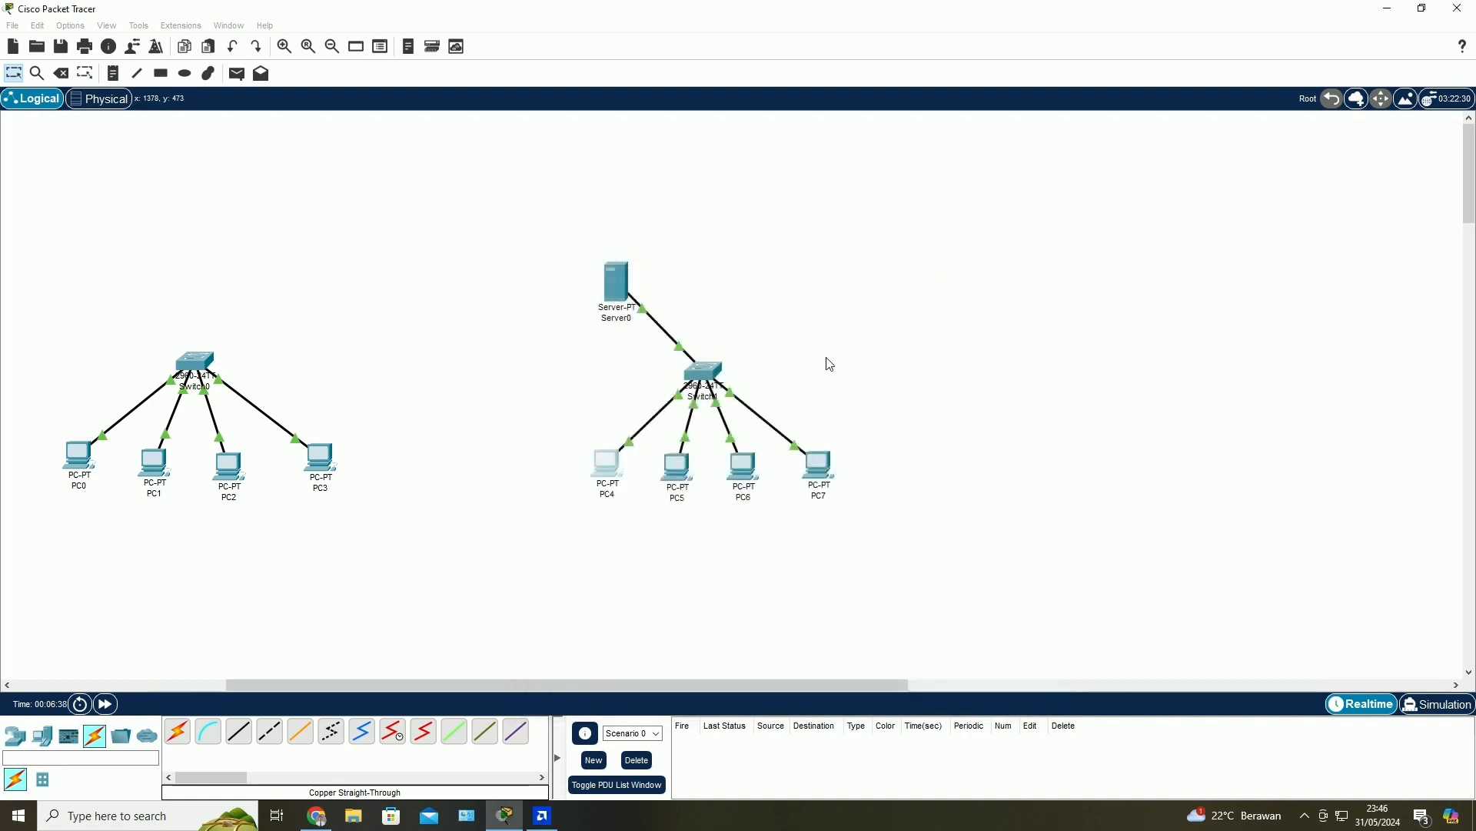
- Check the IPv4 addresses in the IP configurations of PC4 and Server0, closing each device's settings
click(609, 466)
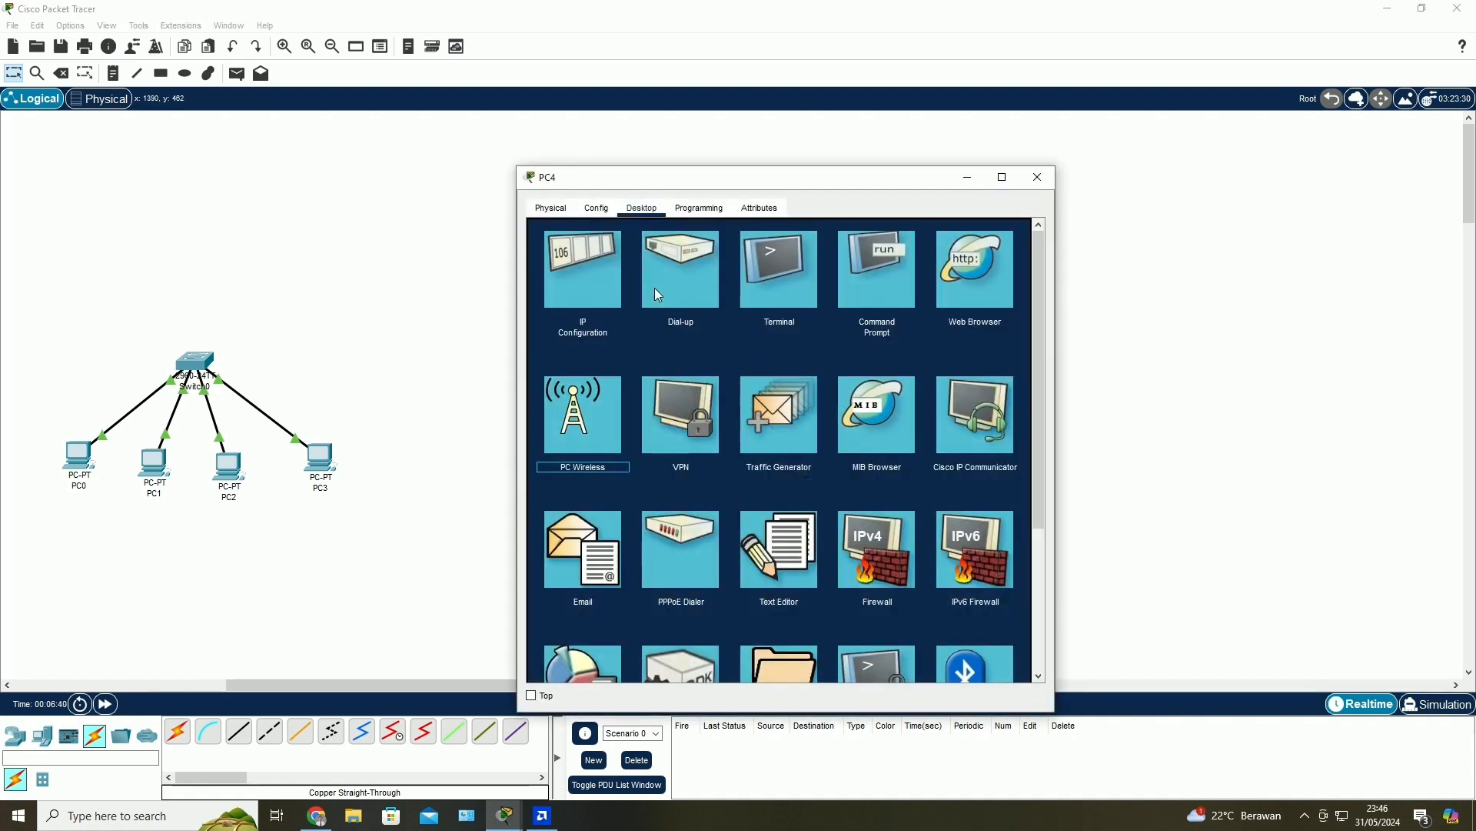
click(583, 269)
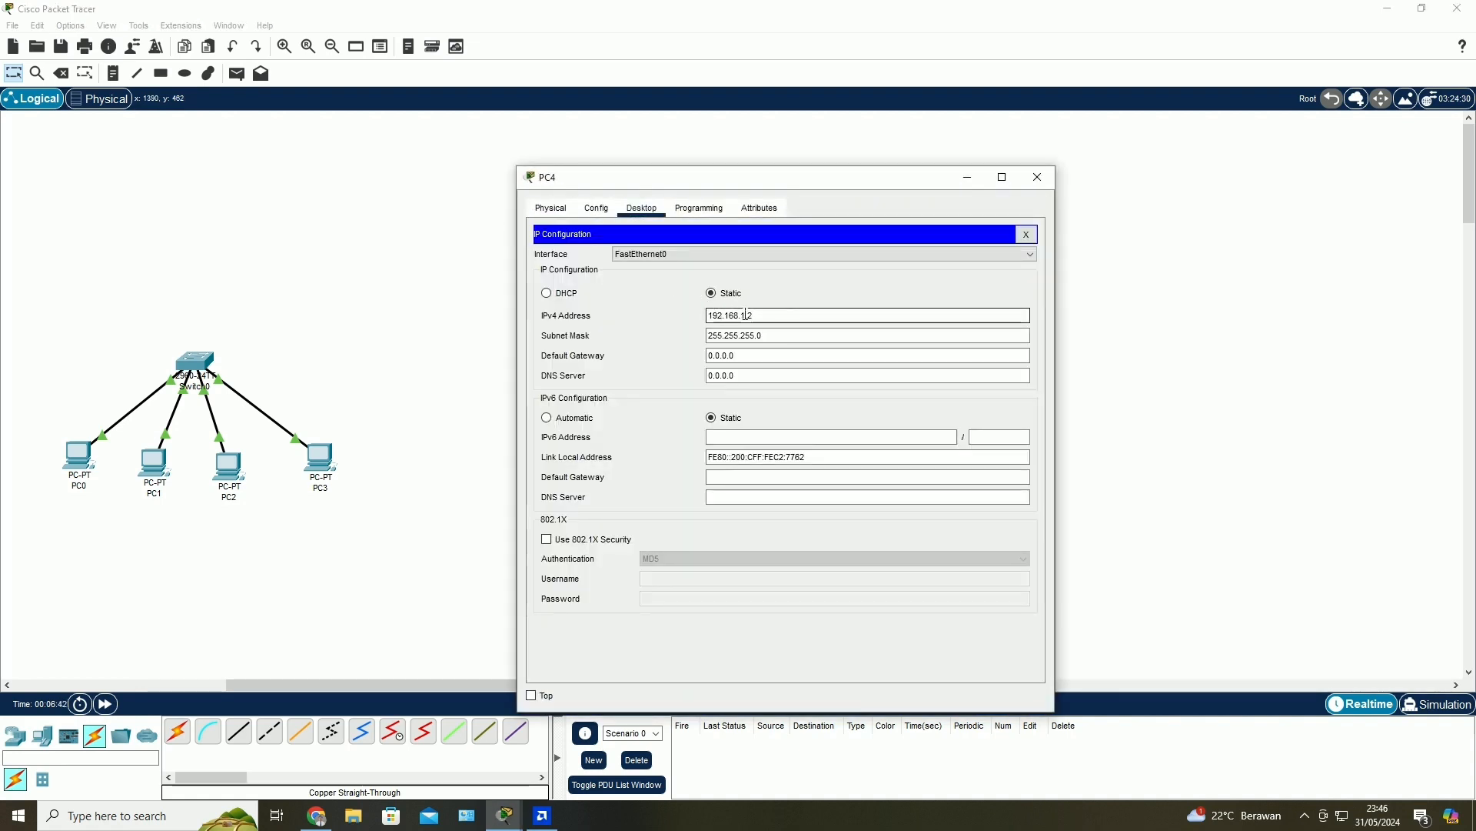
click(1037, 177)
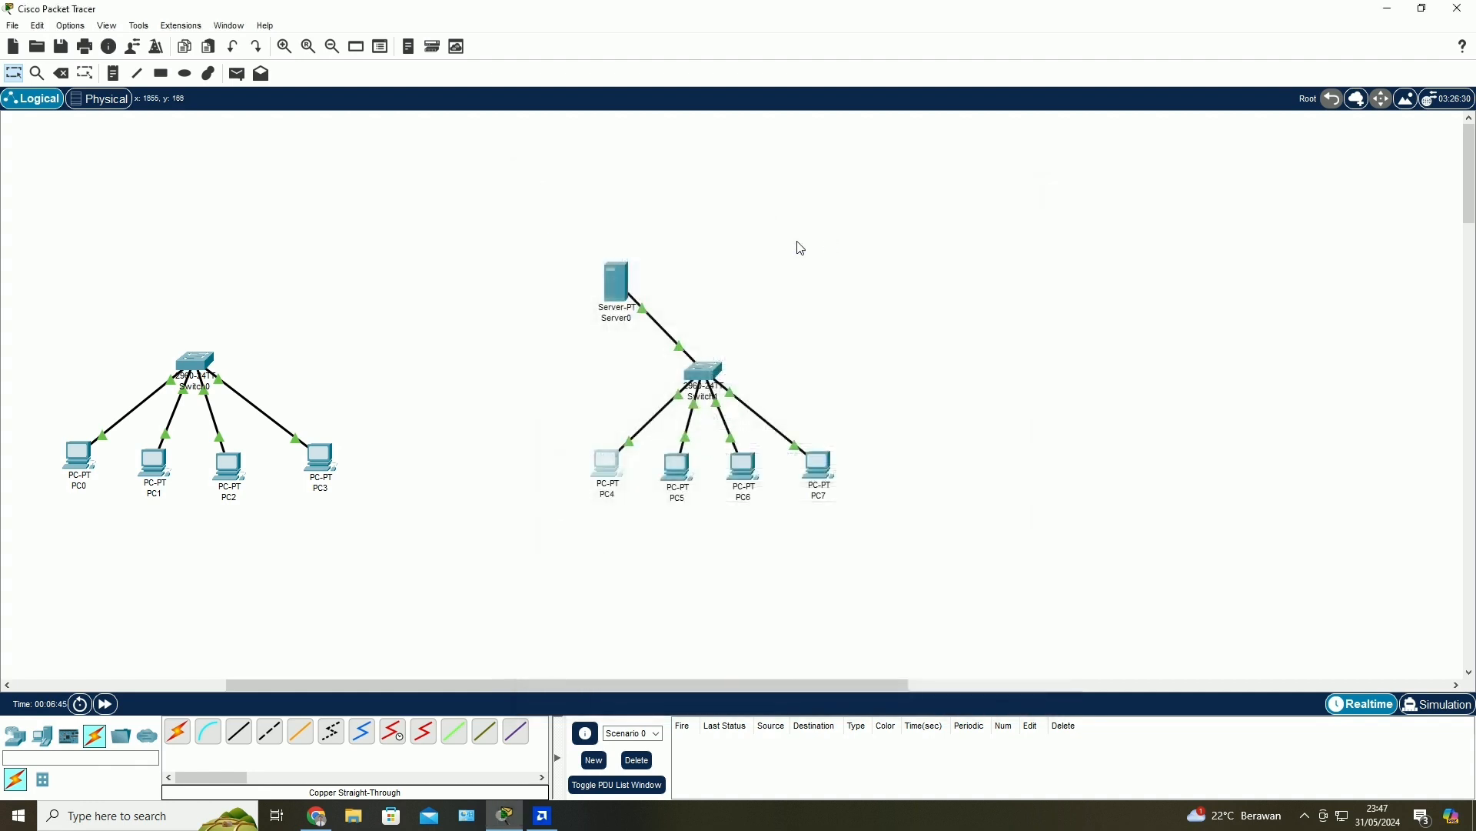
click(619, 286)
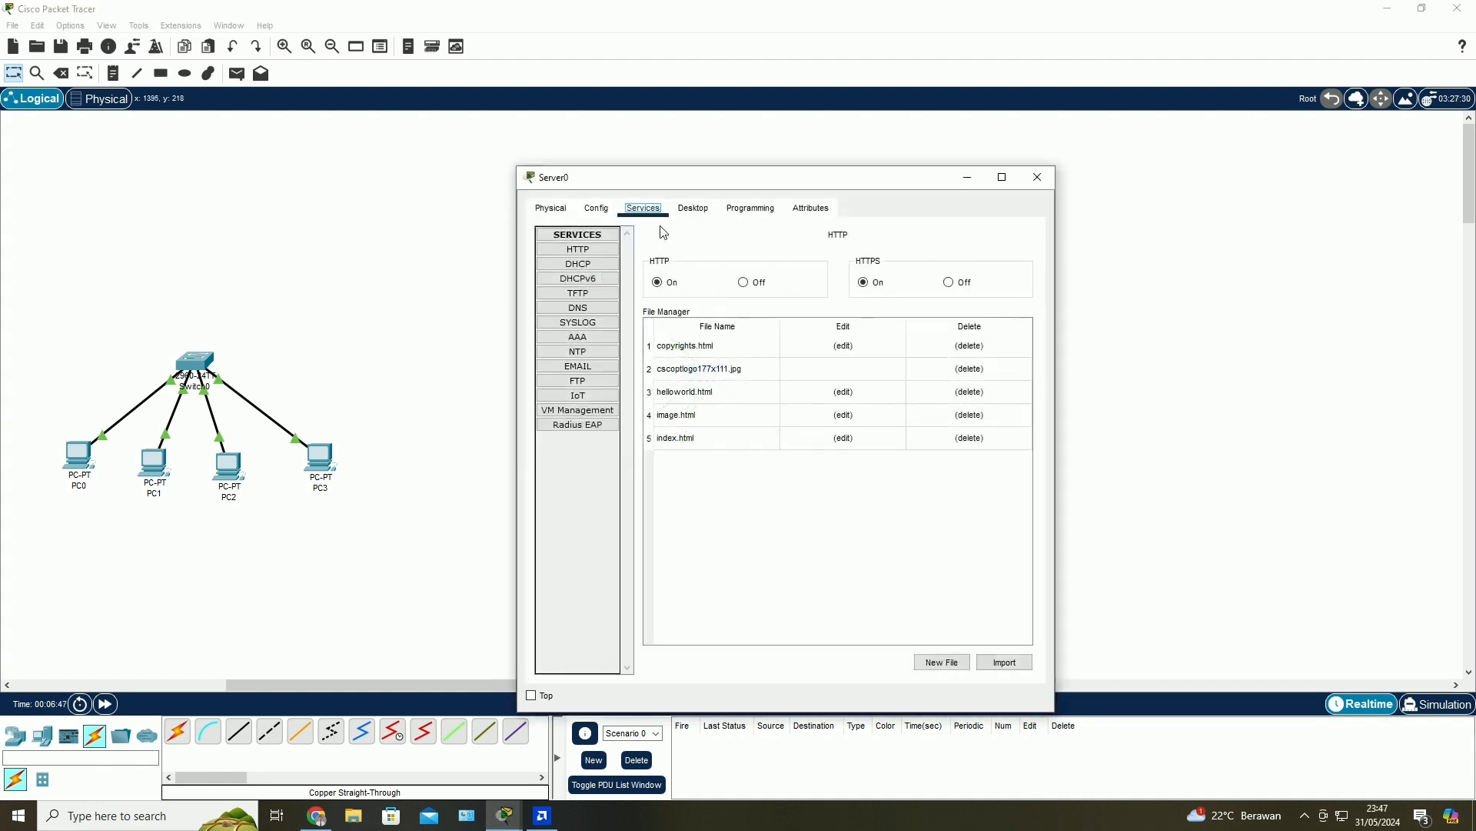
click(596, 209)
click(693, 208)
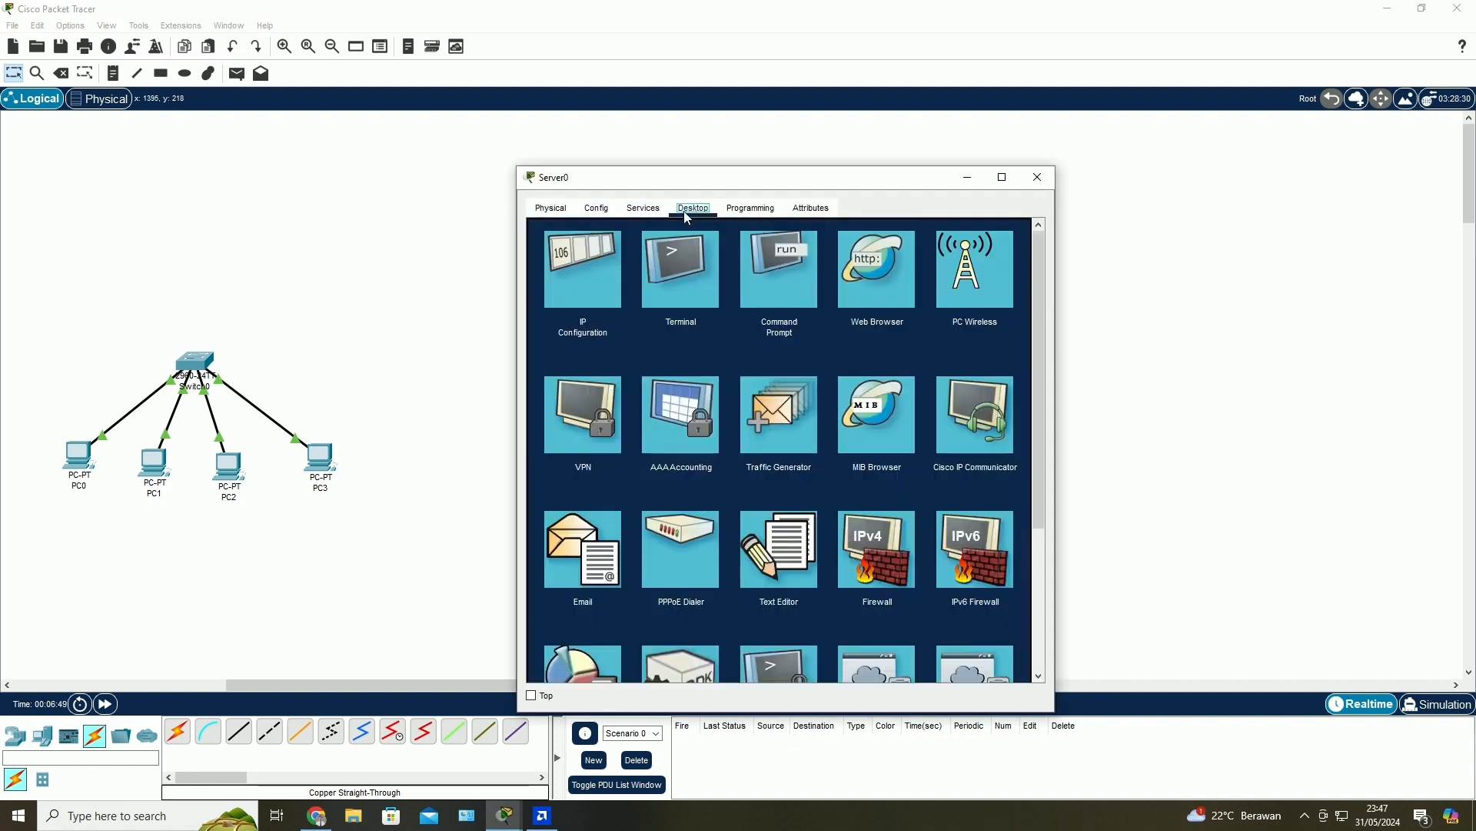
click(584, 252)
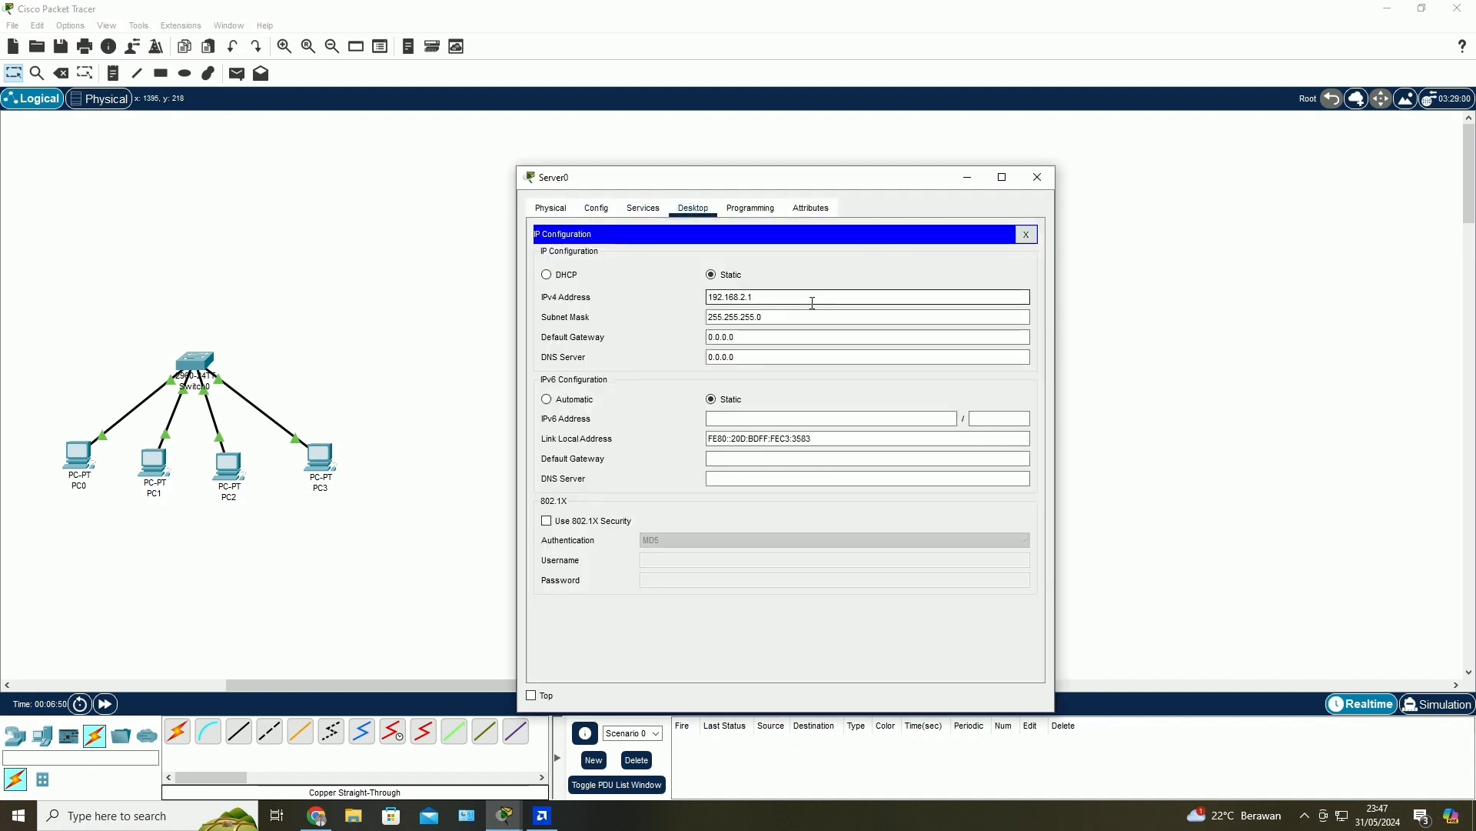
click(1037, 177)
- Set PC5's IPv4 address to 192.168.2.3 and close its settings
click(684, 466)
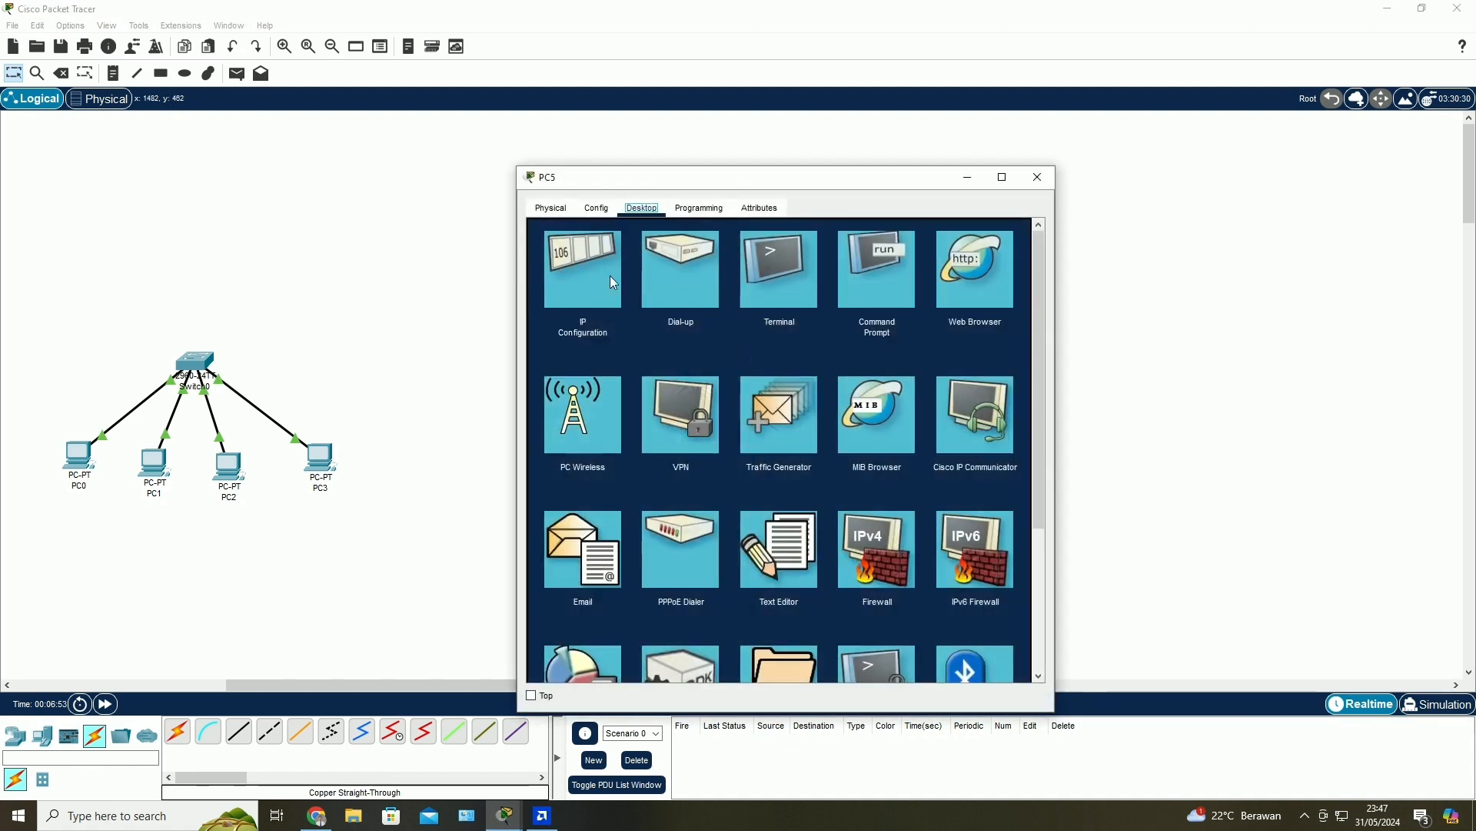
click(588, 274)
click(747, 316)
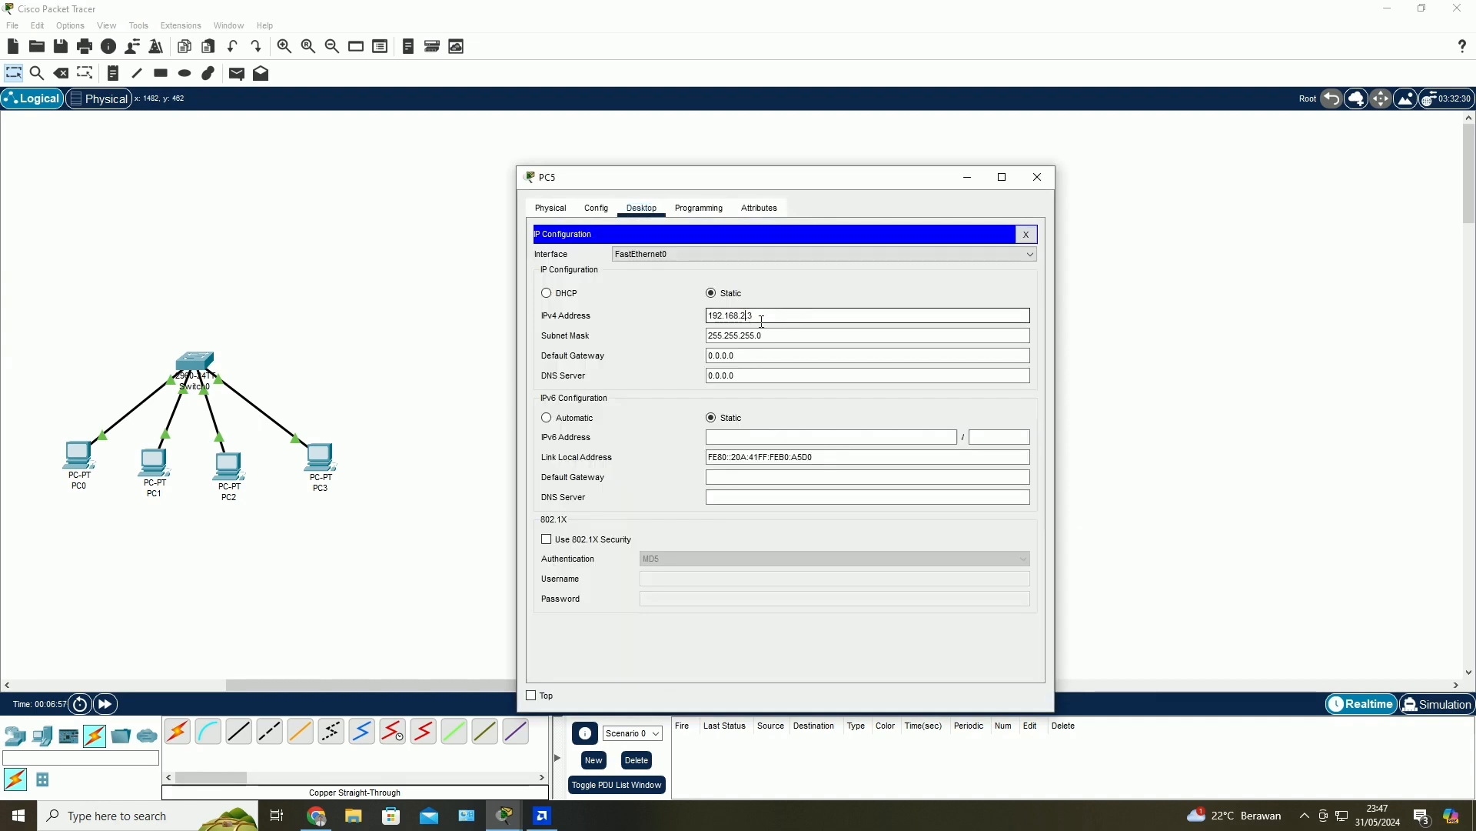
click(1037, 177)
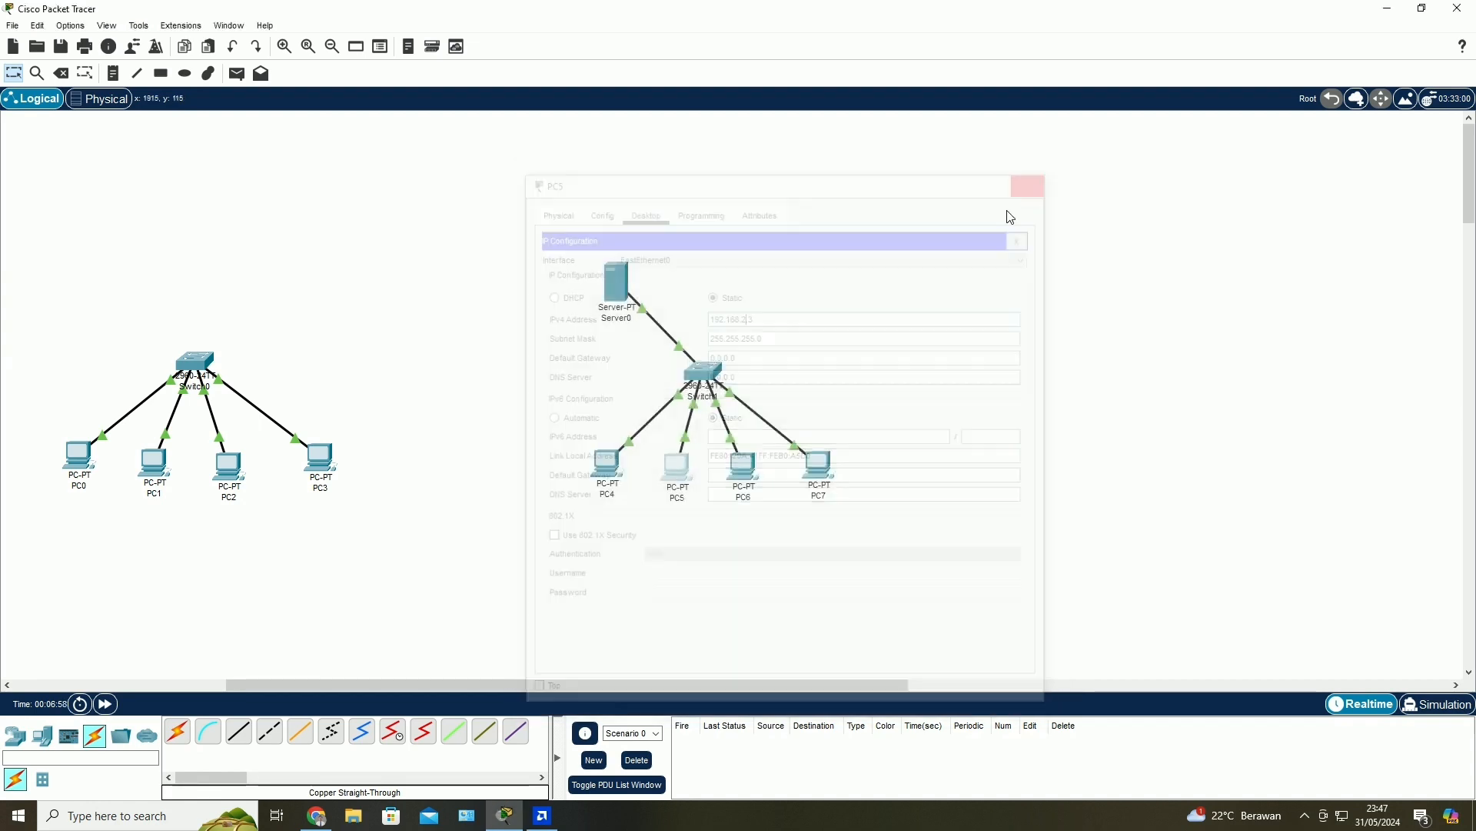
- Set PC6's IPv4 address to 192.168.2.4 and close its settings
click(748, 477)
click(584, 258)
click(744, 317)
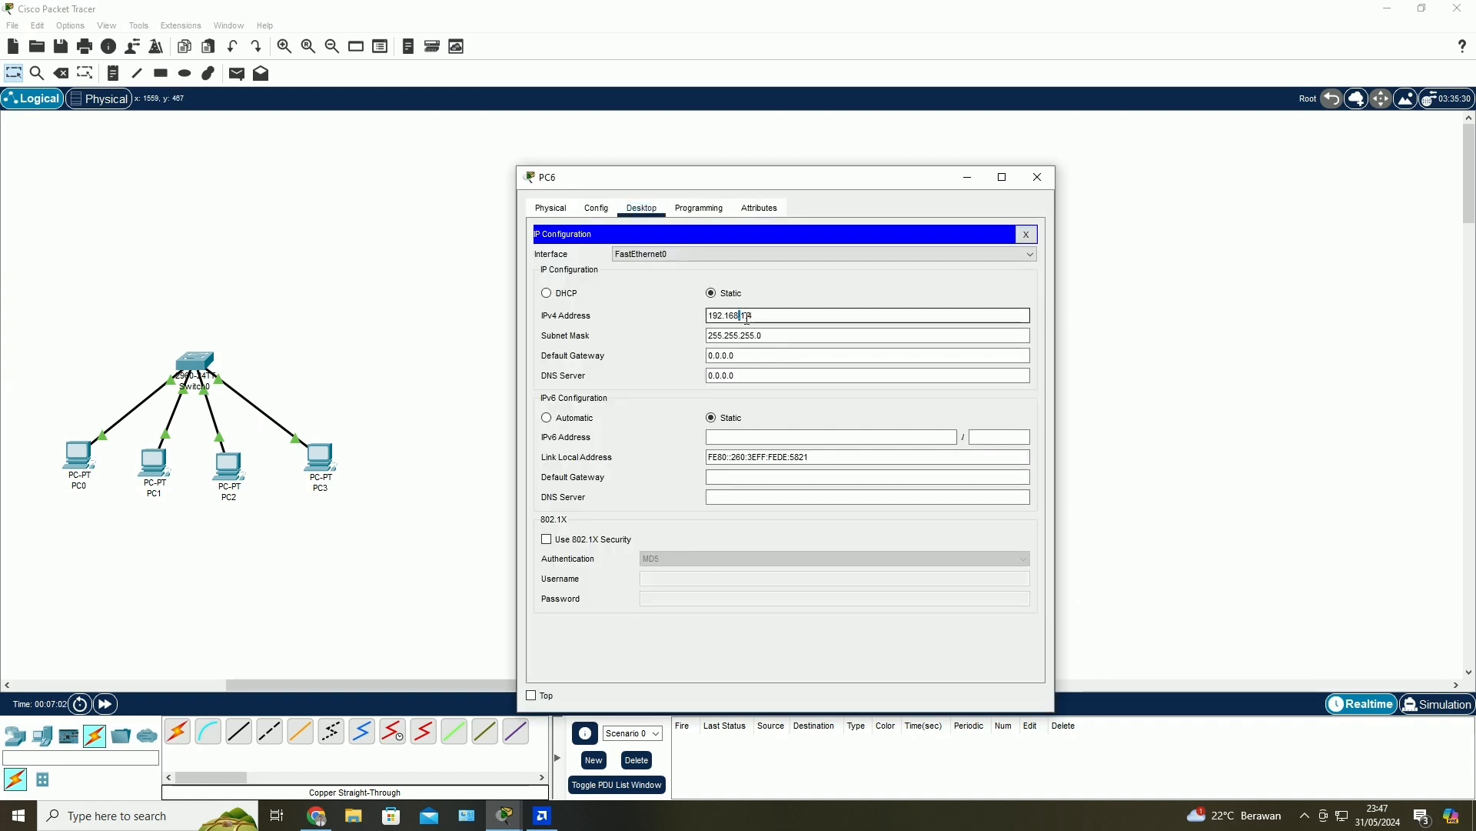
text(2)
click(1002, 177)
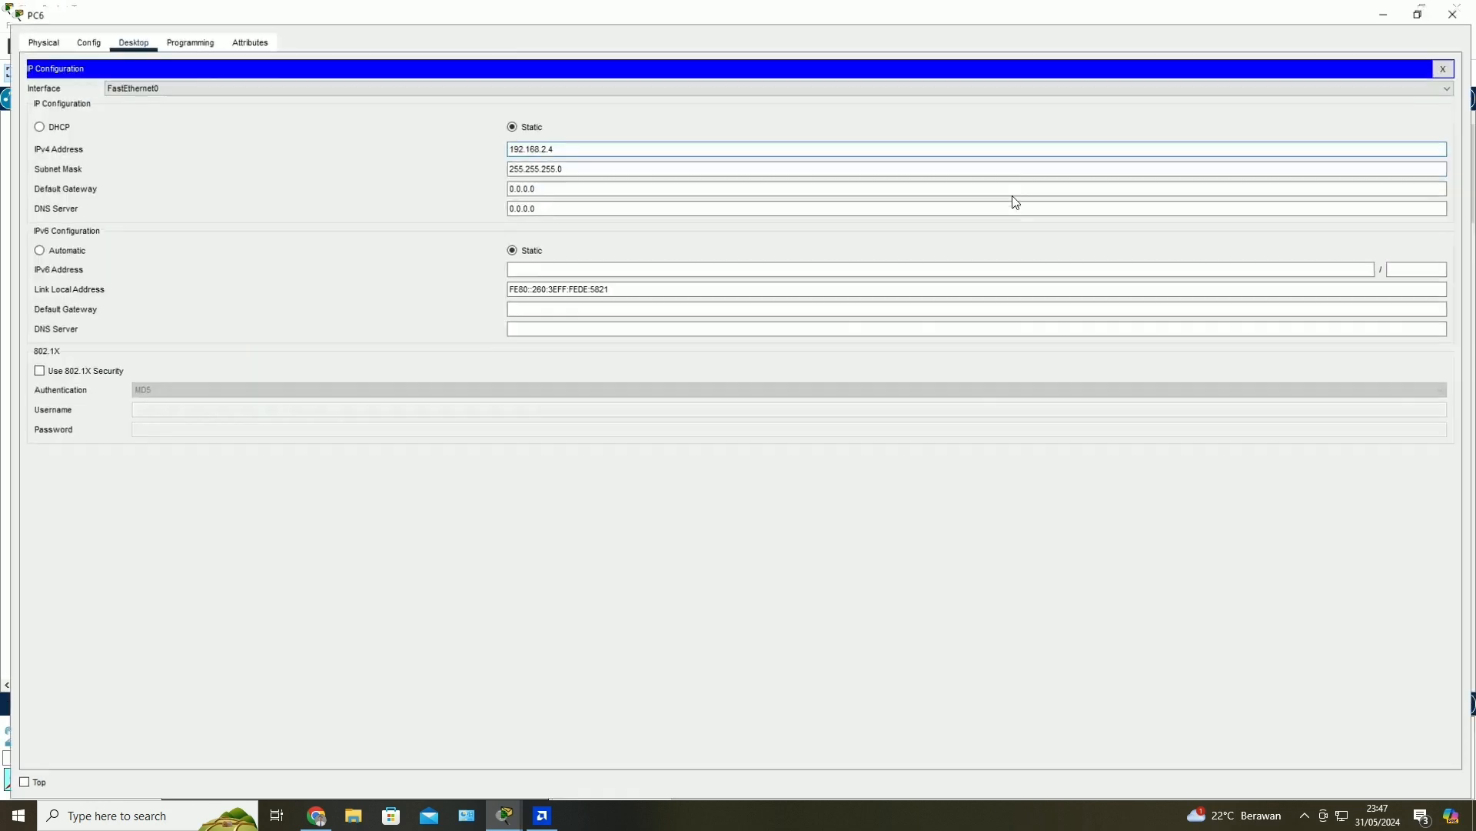
click(1423, 9)
click(1028, 166)
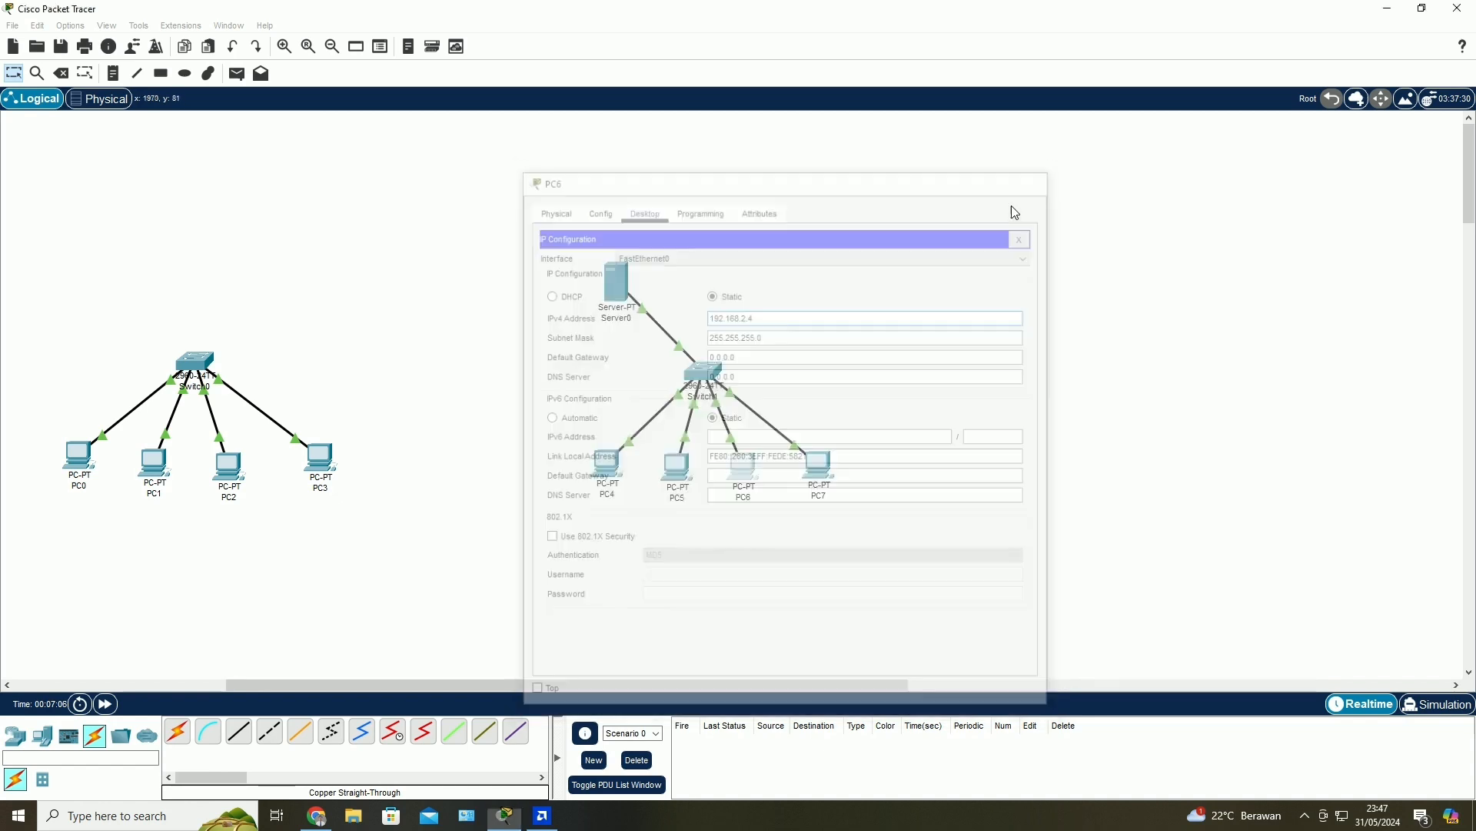
- Set PC7's IPv4 address to 192.168.2.5 and close its settings
click(812, 470)
click(579, 265)
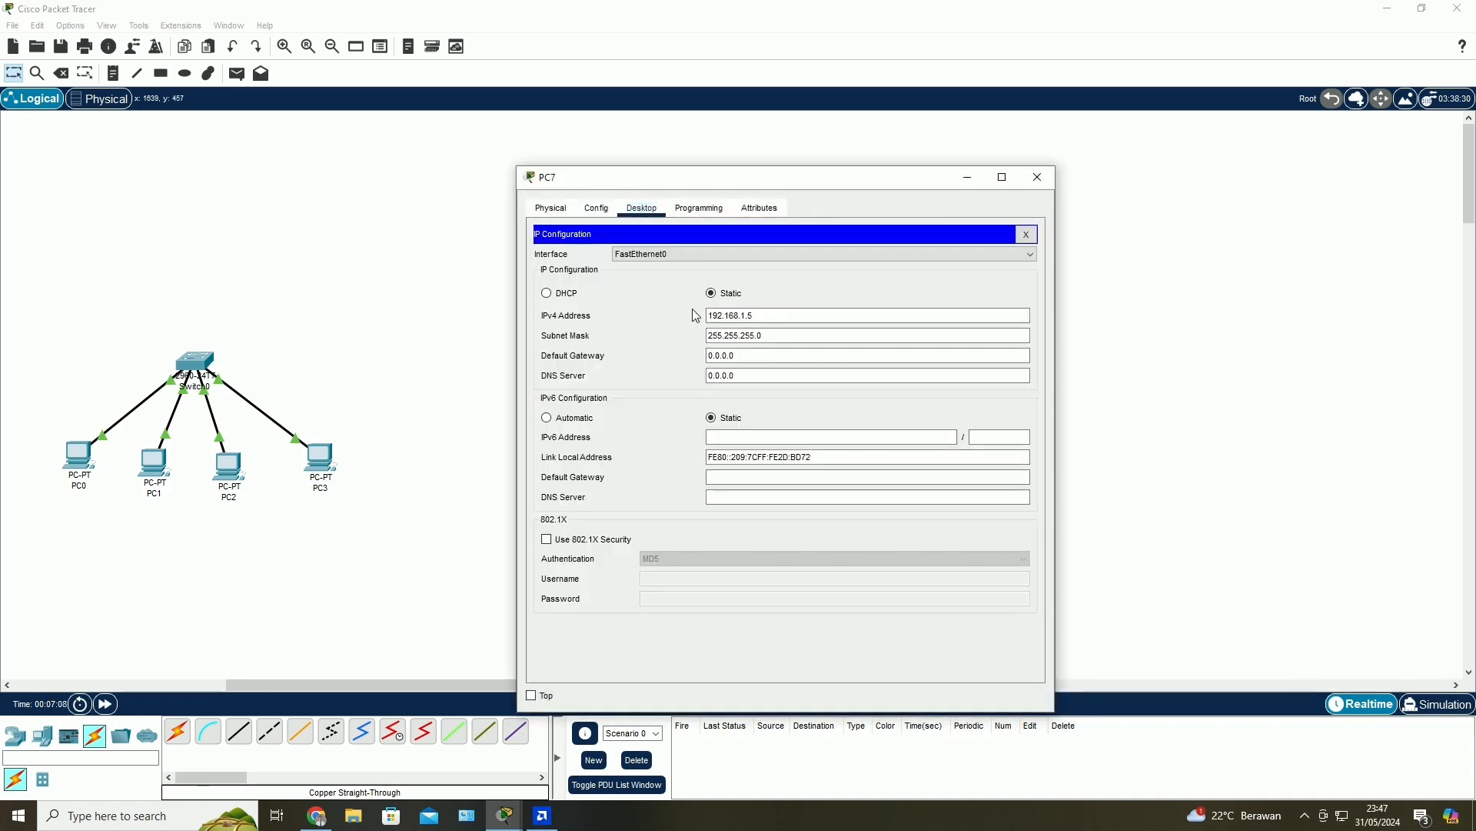
click(744, 316)
text(2)
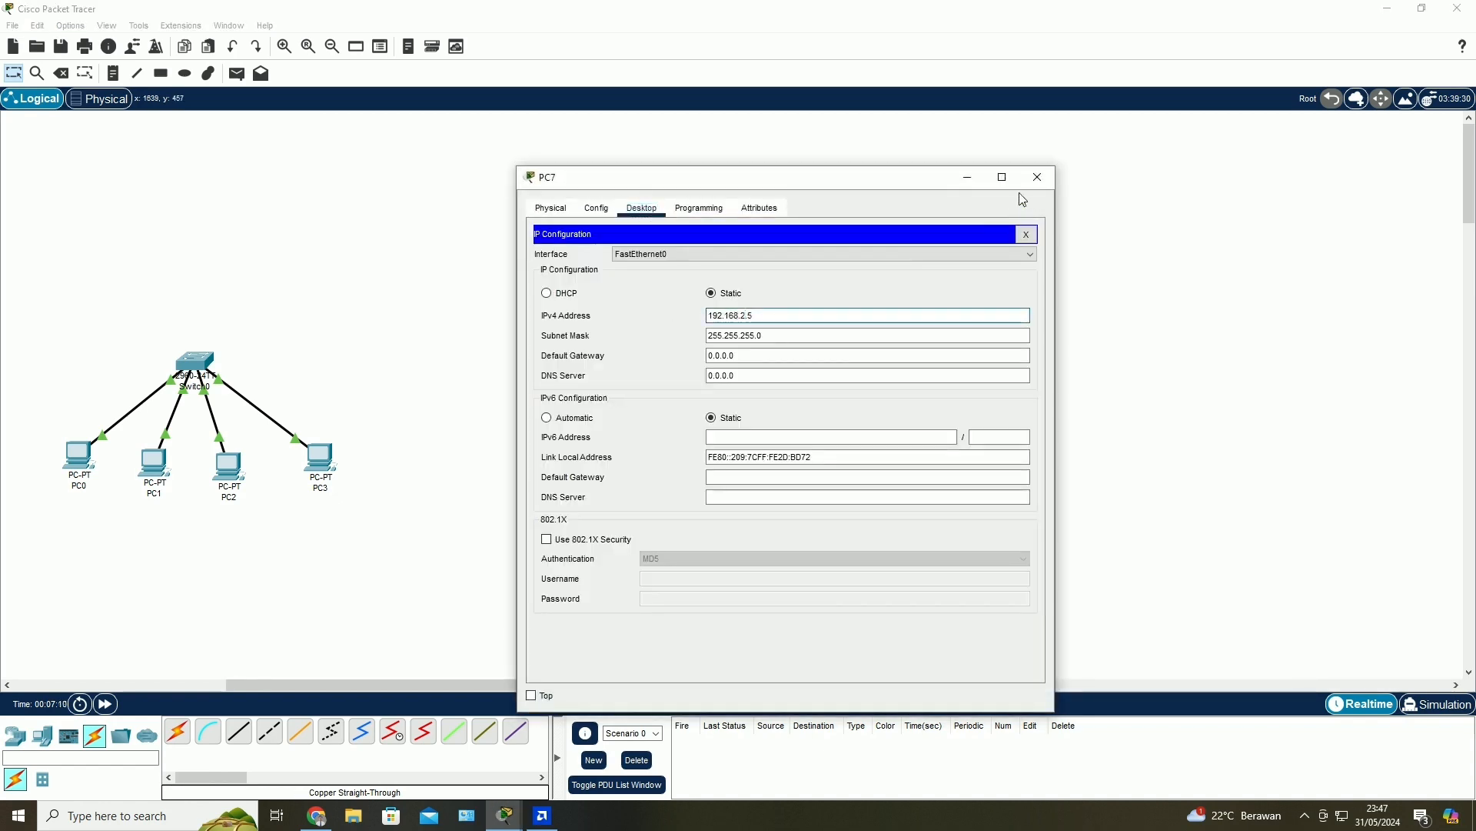
click(1037, 177)
- Check the IPv4 address in PC4's IP configuration and close its settings
click(624, 463)
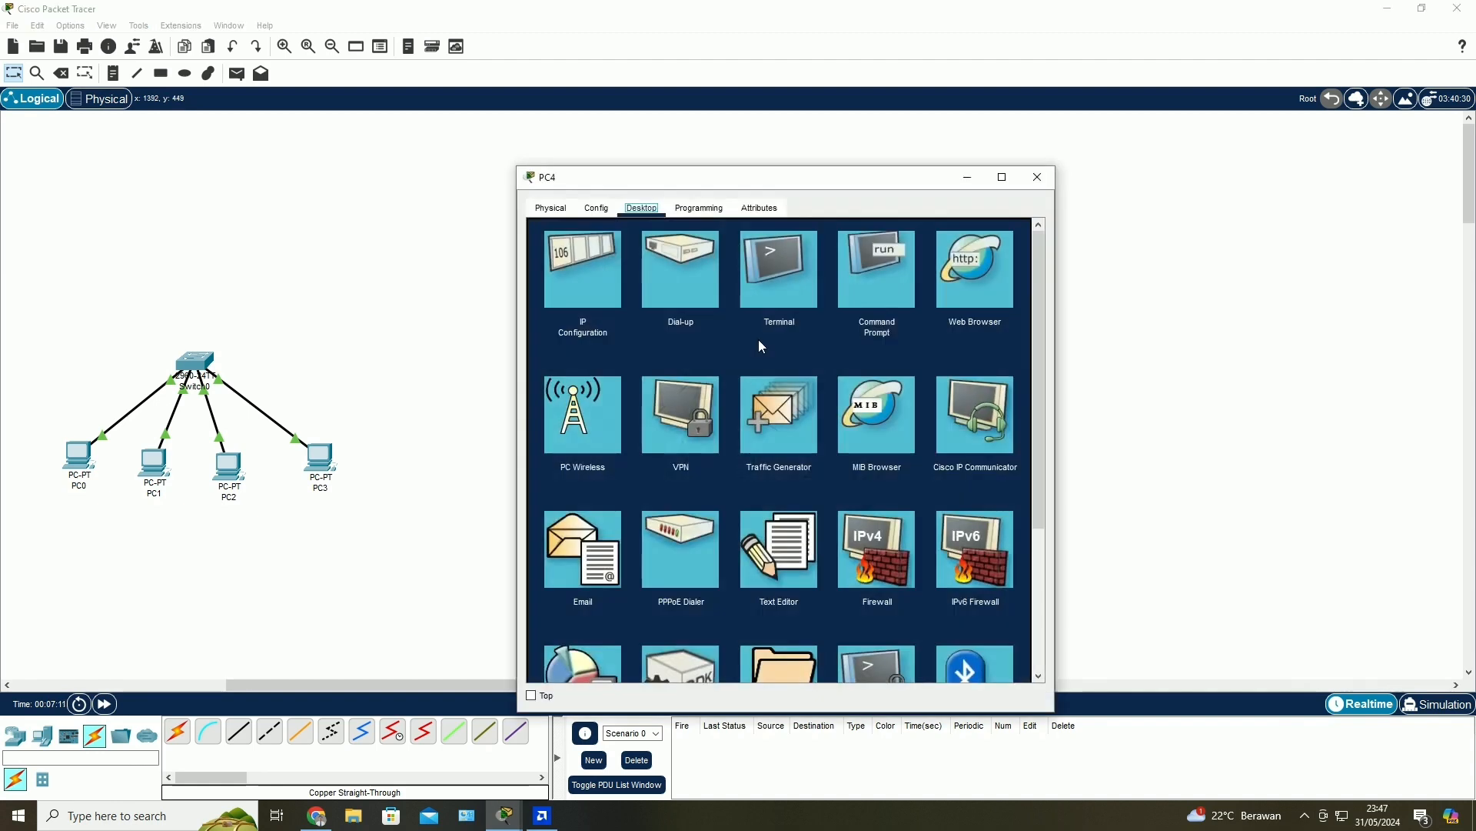
click(580, 266)
click(812, 317)
double_click(797, 319)
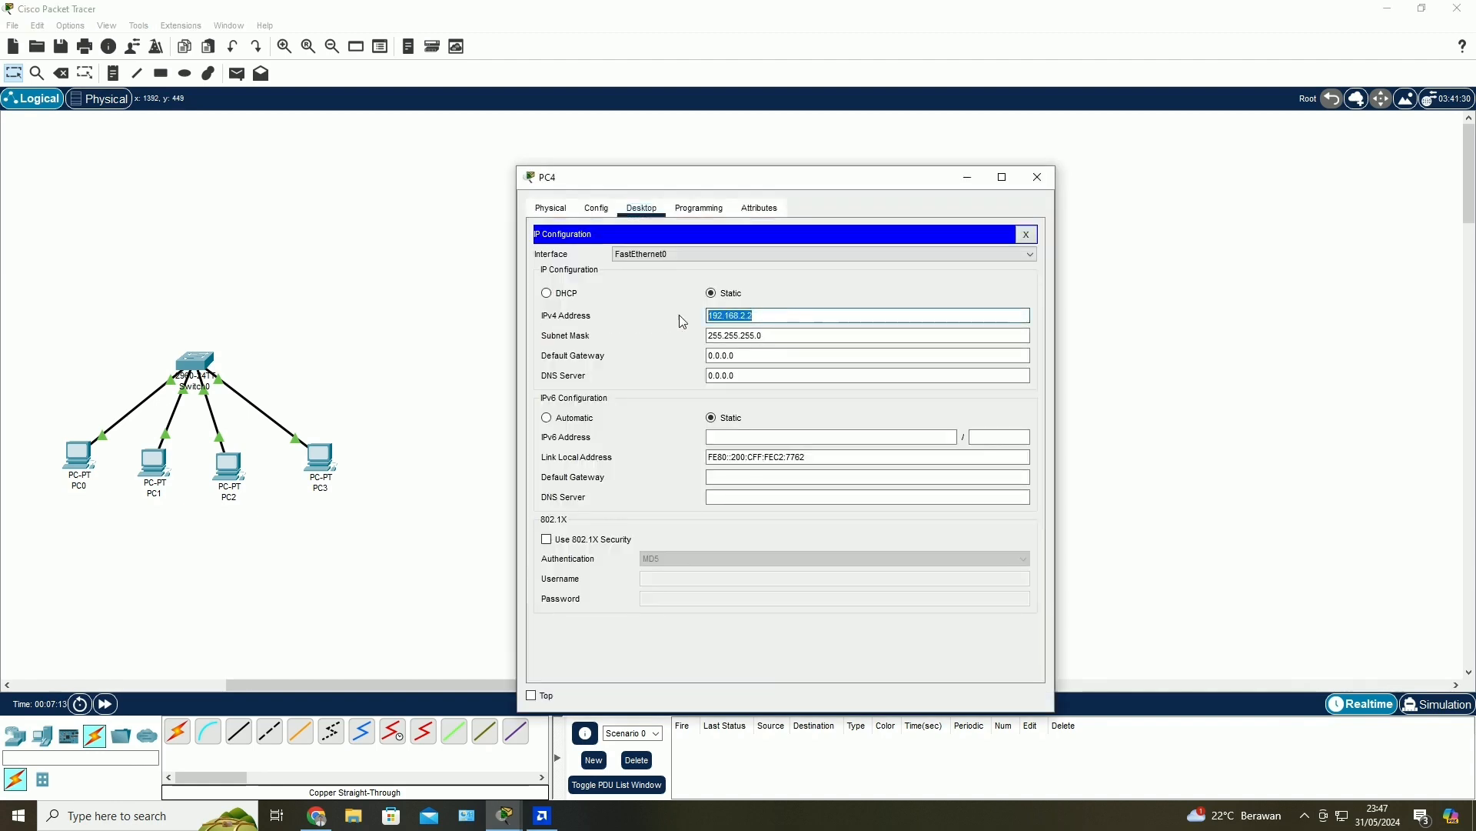
click(1052, 178)
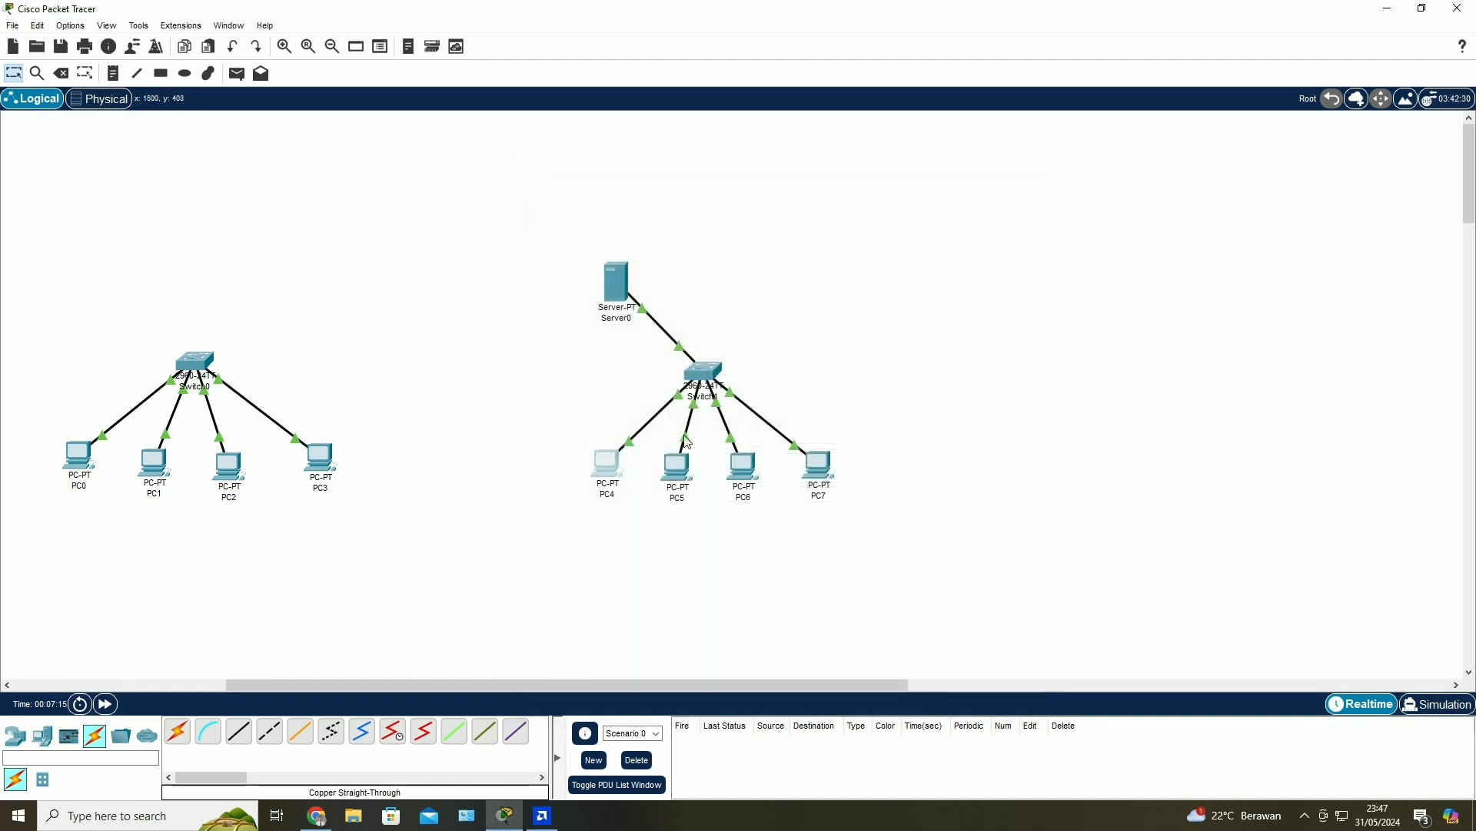
- Request 192.168.2.1 in PC4's web browser, highlight the custom text line on the page and close PC4's settings
click(611, 458)
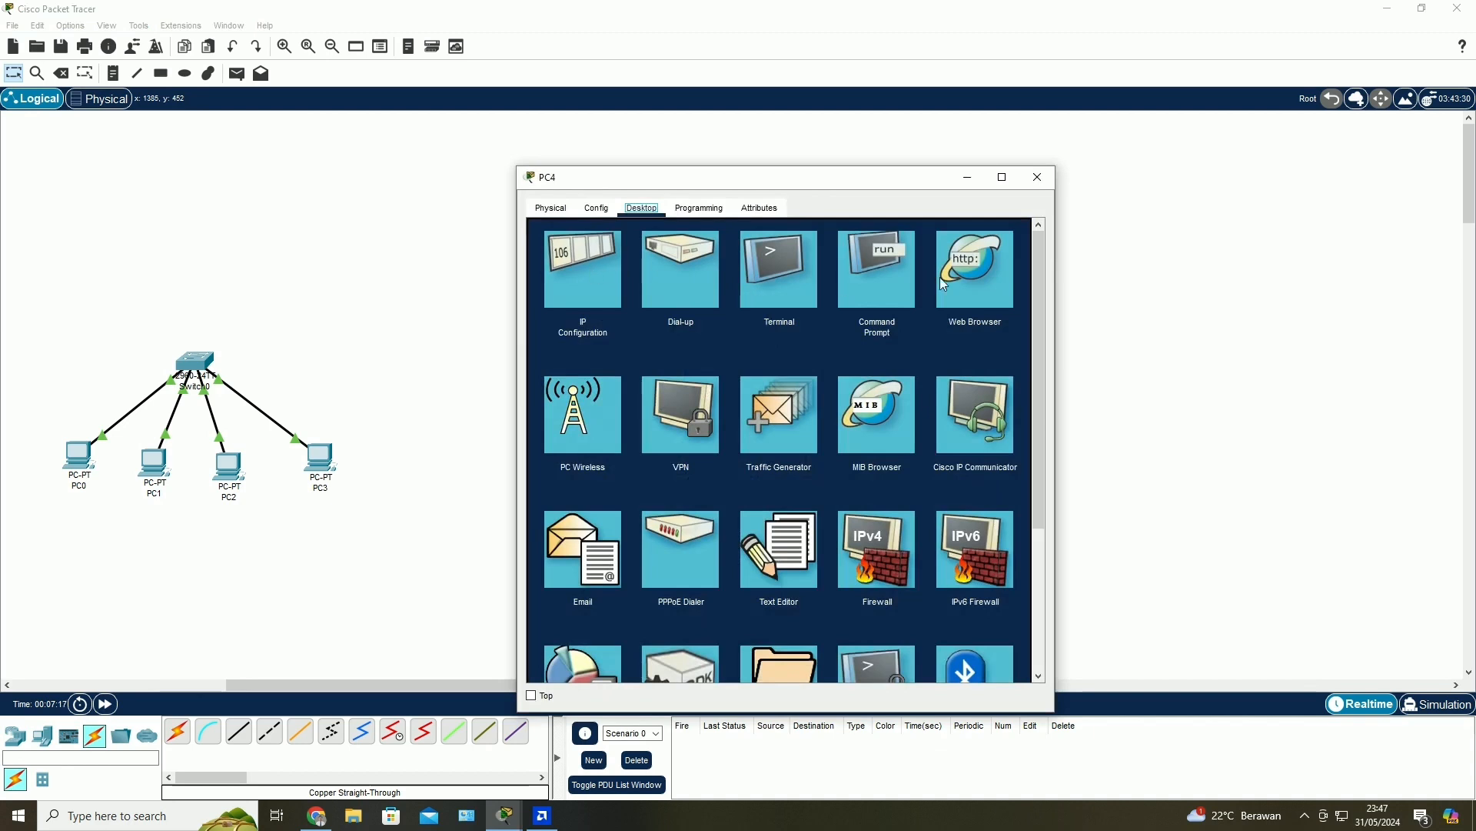
click(951, 286)
key(Return)
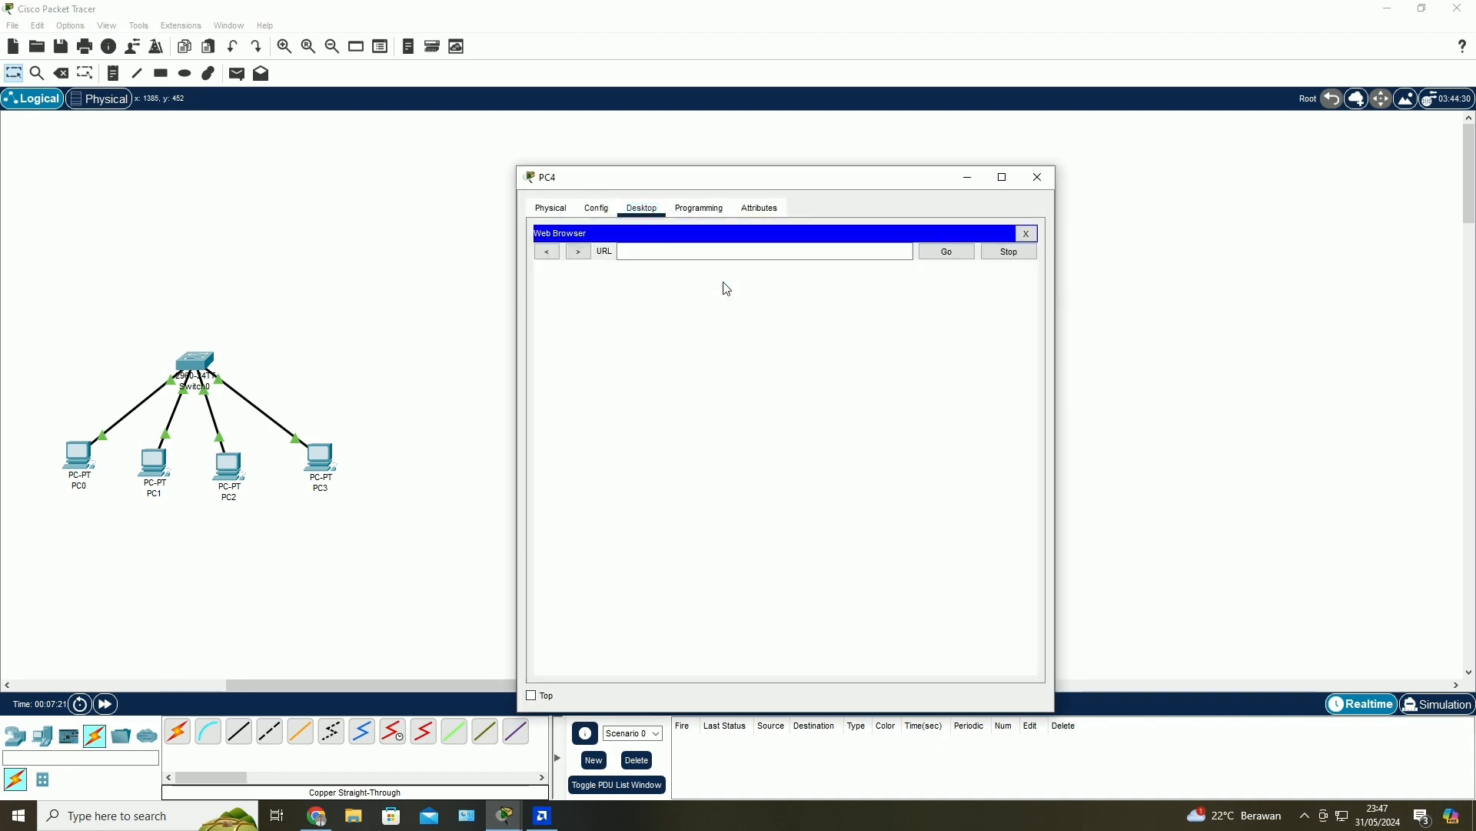
click(725, 256)
text(192.168.2.2)
key(BackSpace)
text(1)
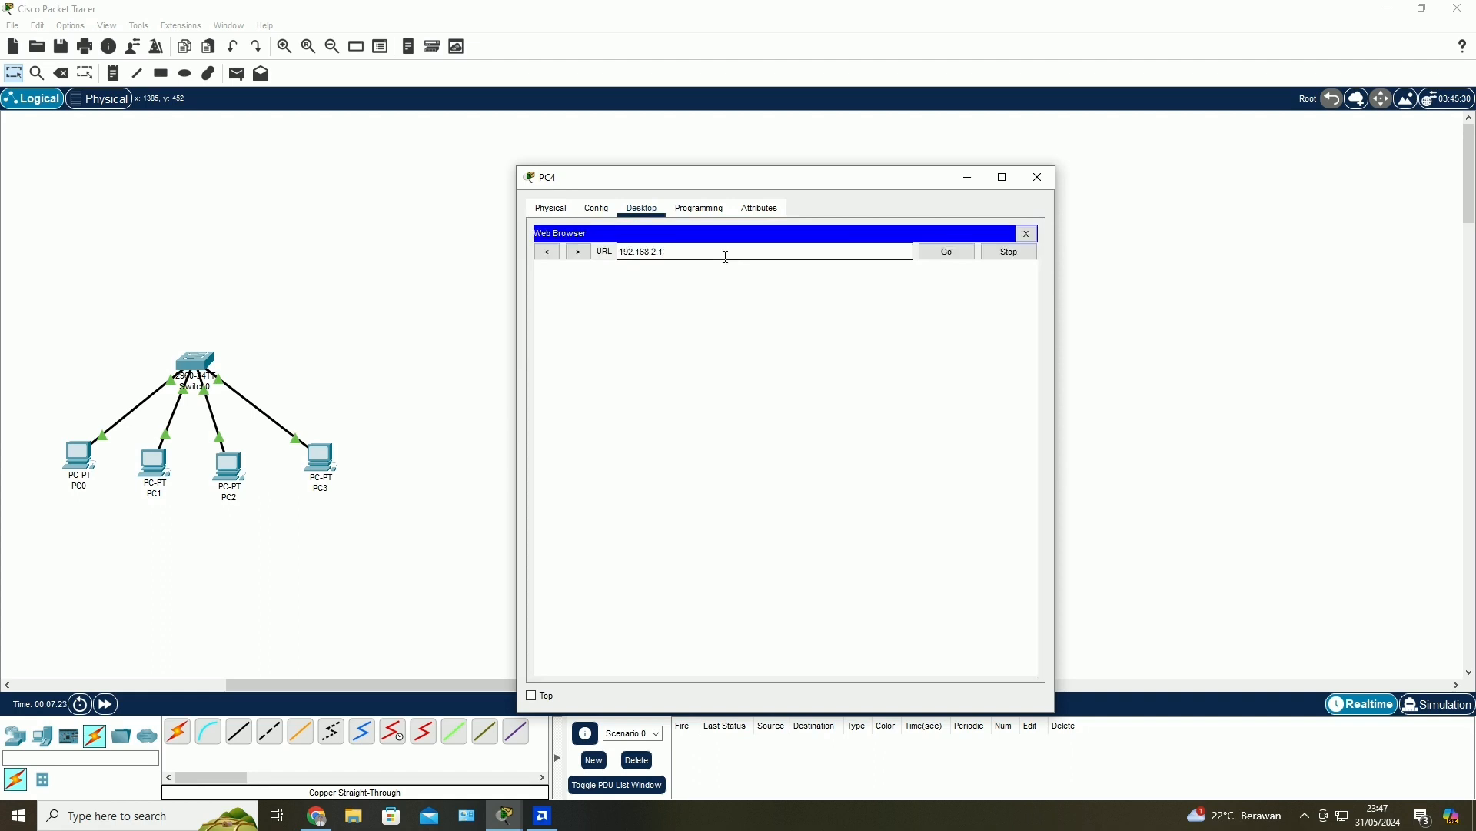
click(947, 252)
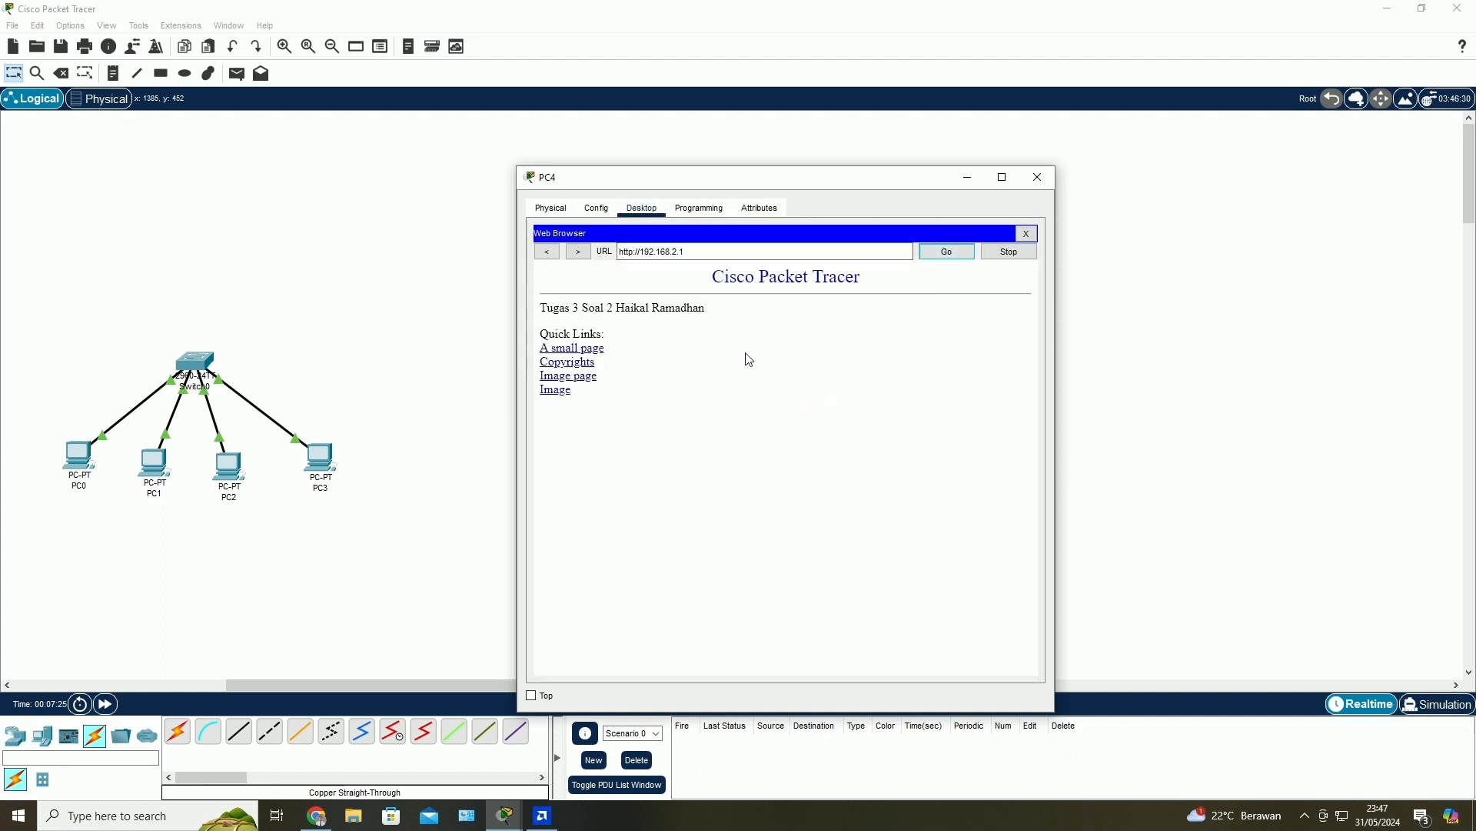
drag(707, 309, 529, 321)
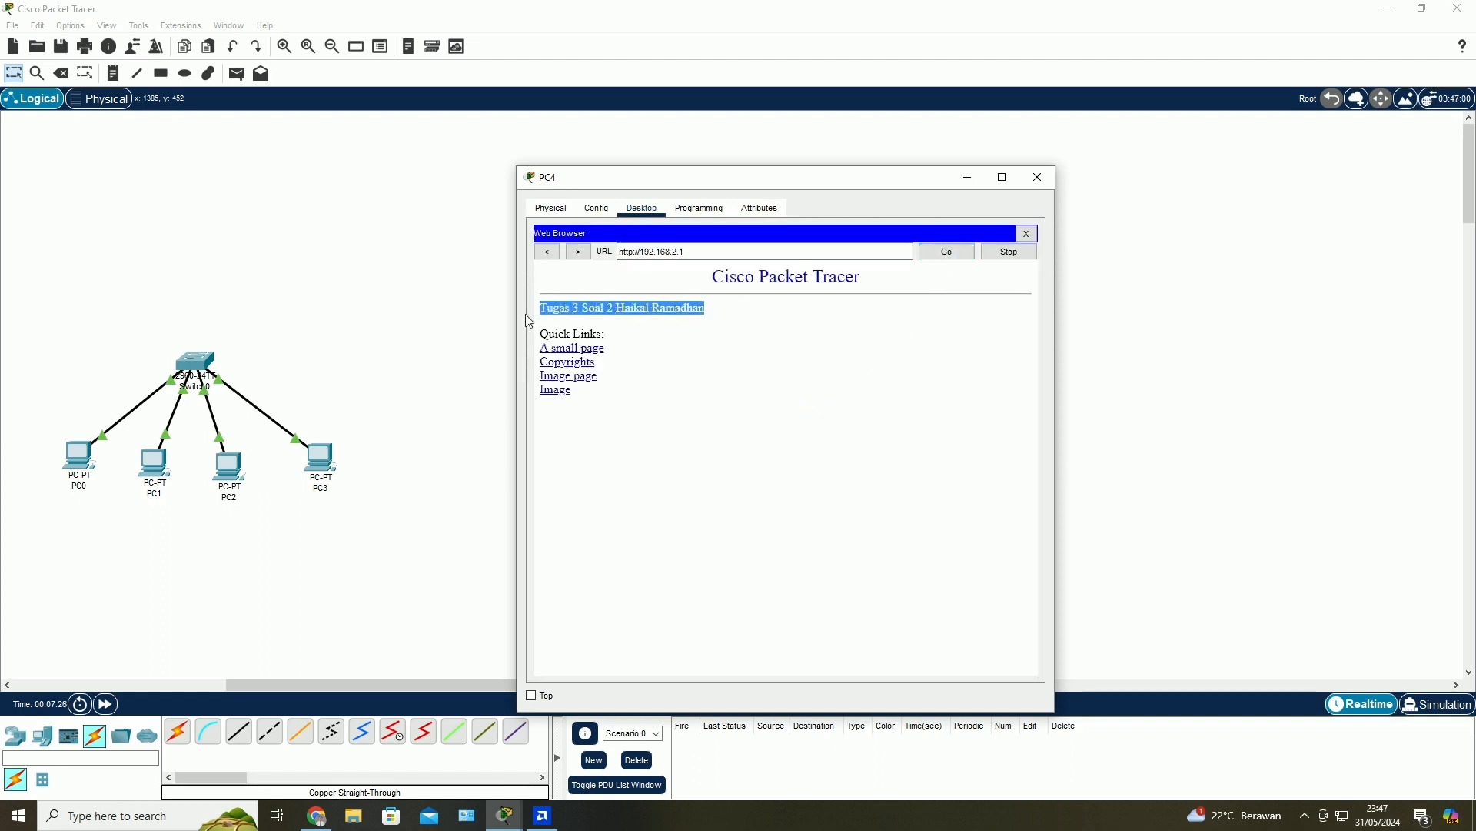
click(1037, 177)
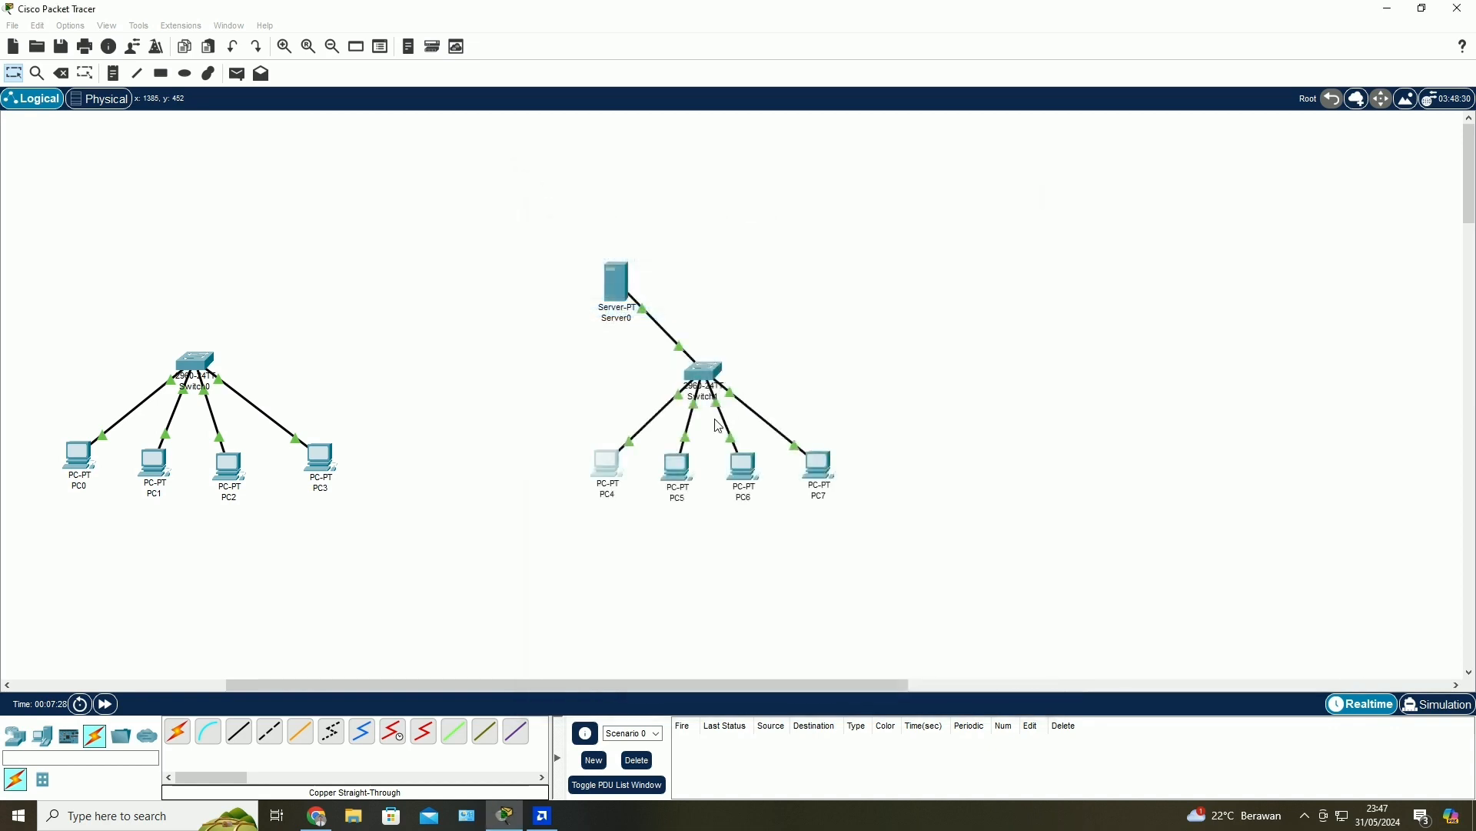
- Test the HTTP server from PC5 by requesting 192.168.2.1 in its web browser, and close PC5's settings
click(674, 465)
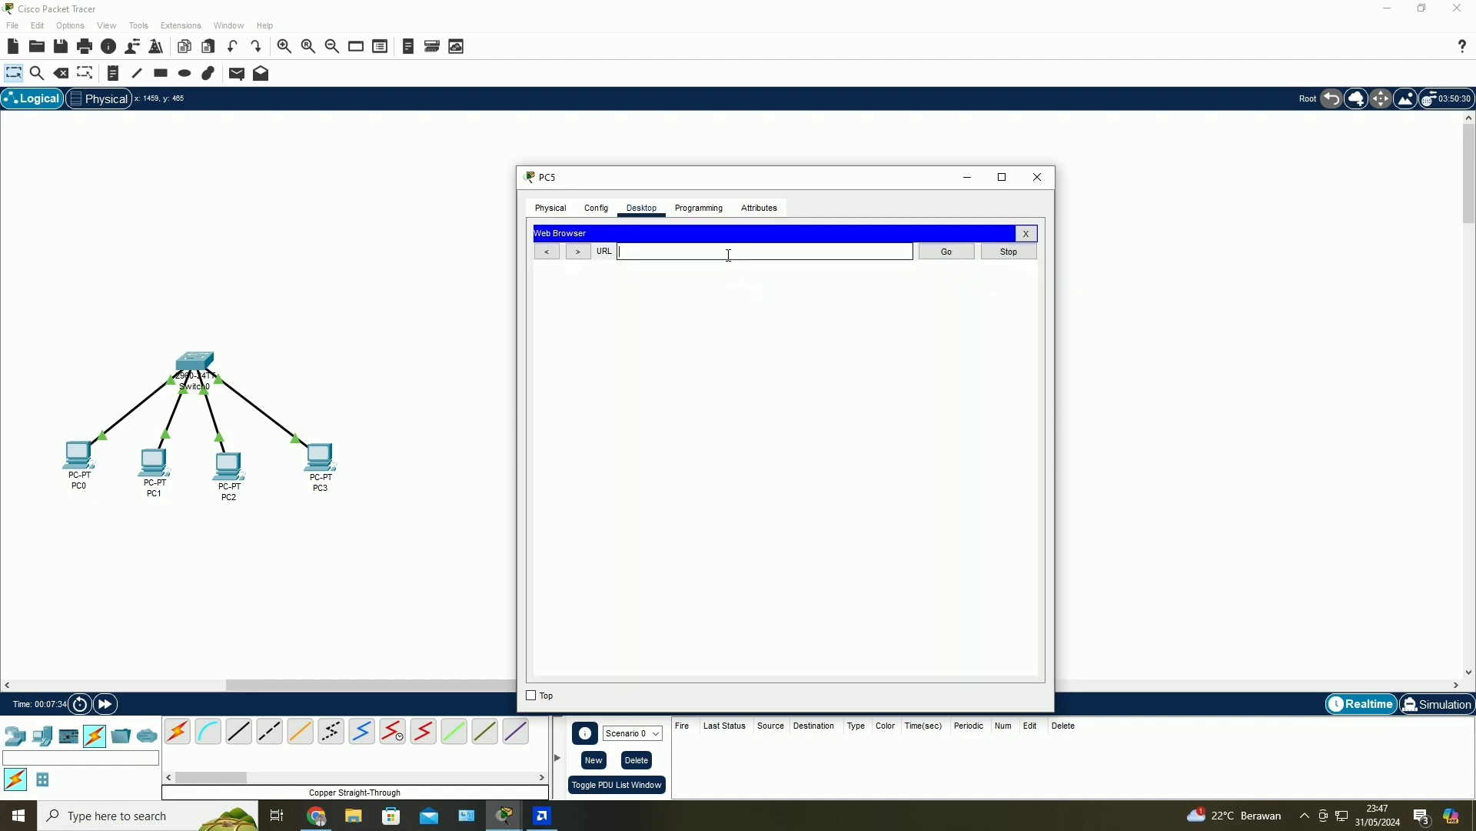
text(192.168.2.2)
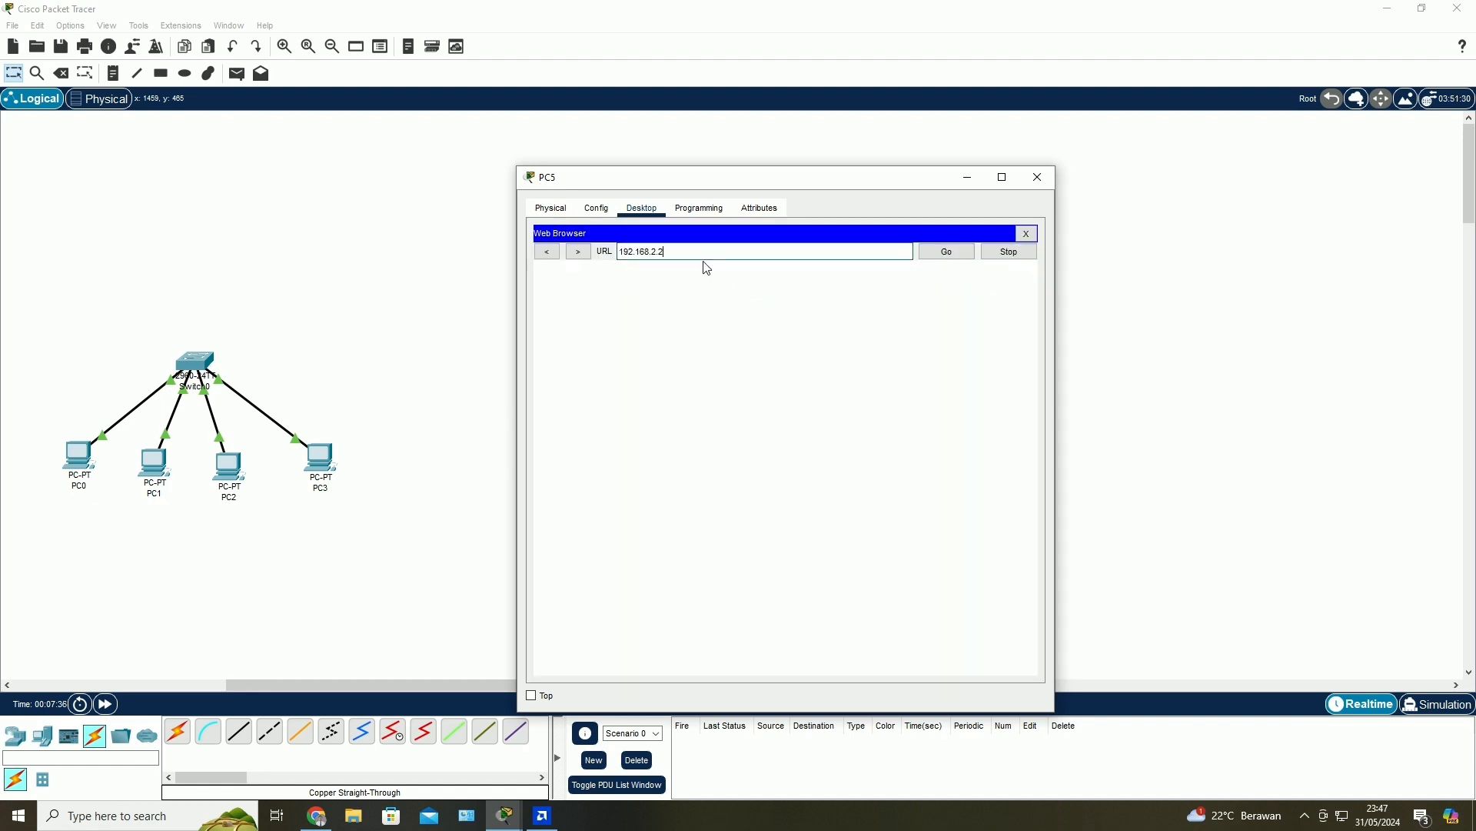
key(ctrl+a)
key(ctrl+c)
click(962, 252)
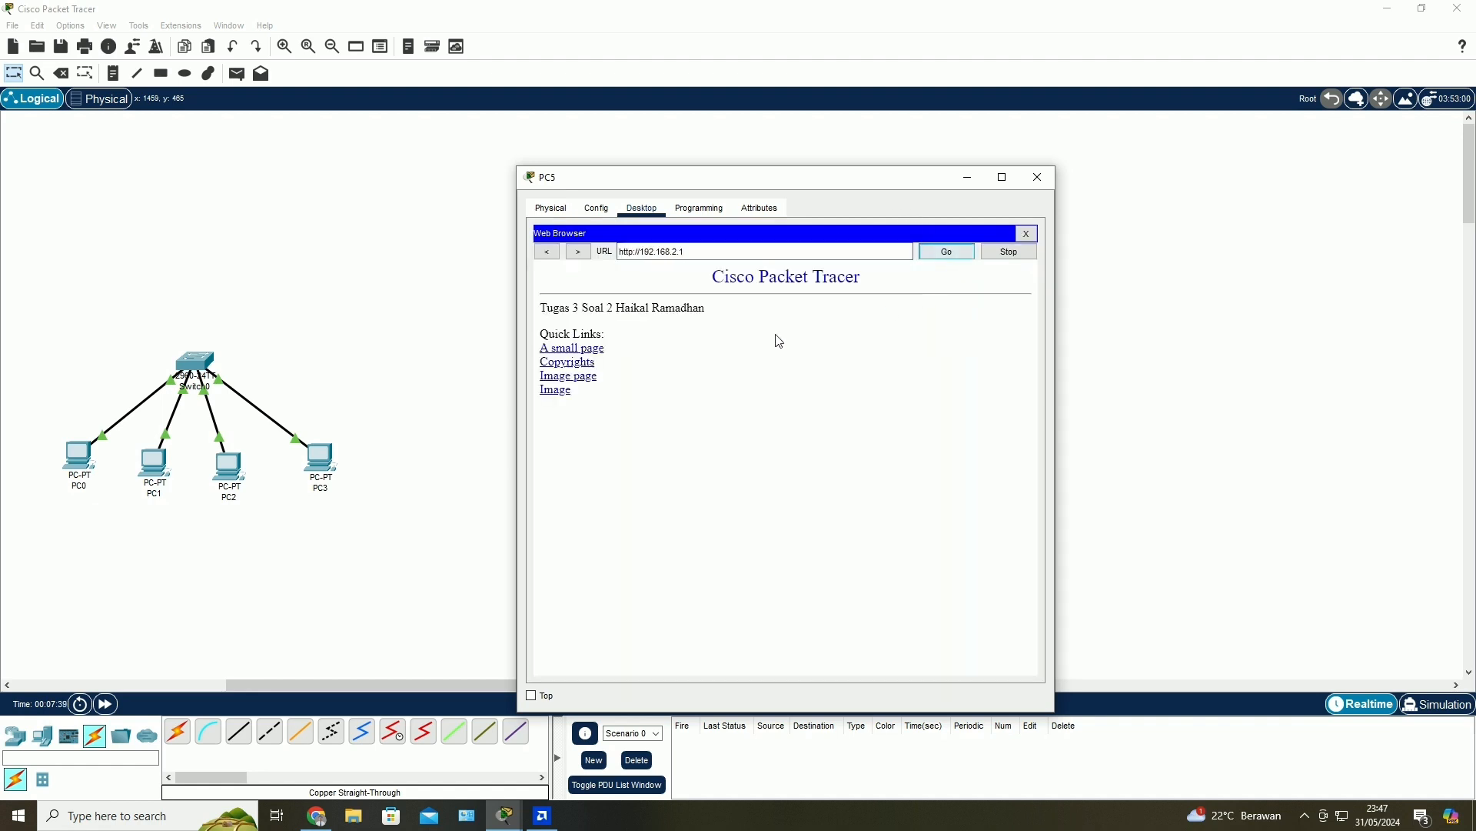
click(1037, 177)
click(745, 470)
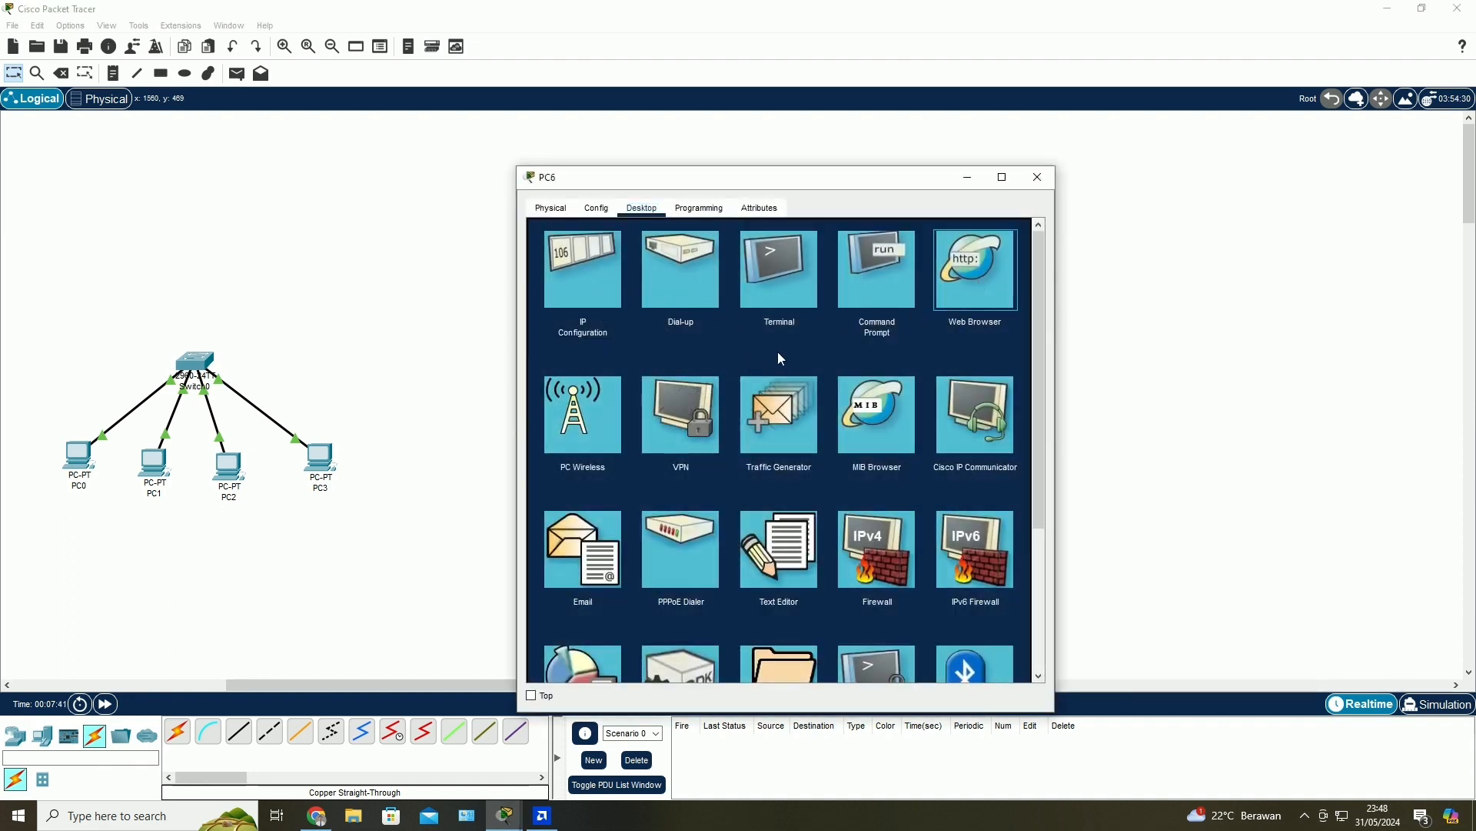
click(962, 290)
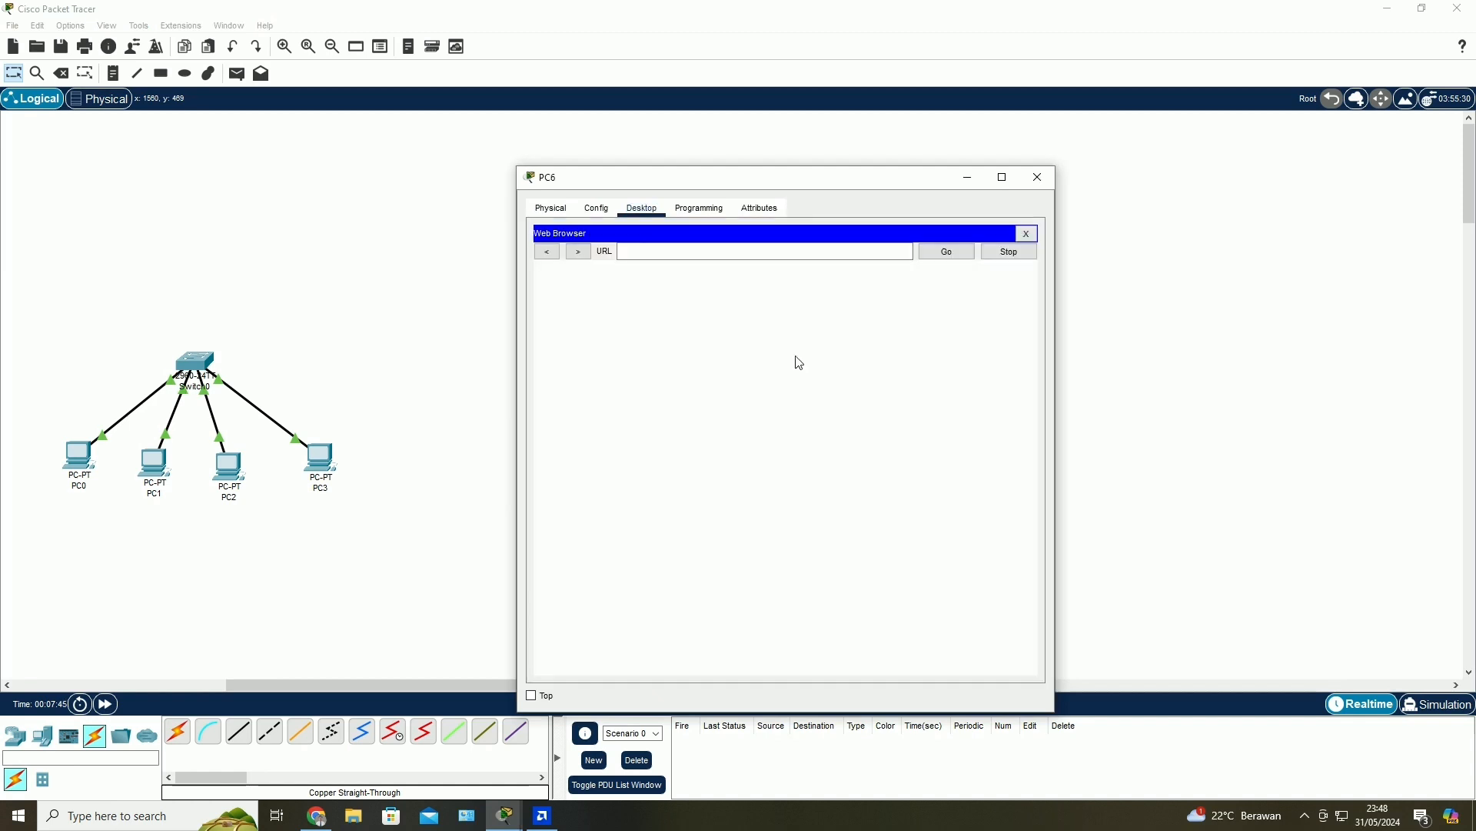
key(ctrl+v)
click(938, 257)
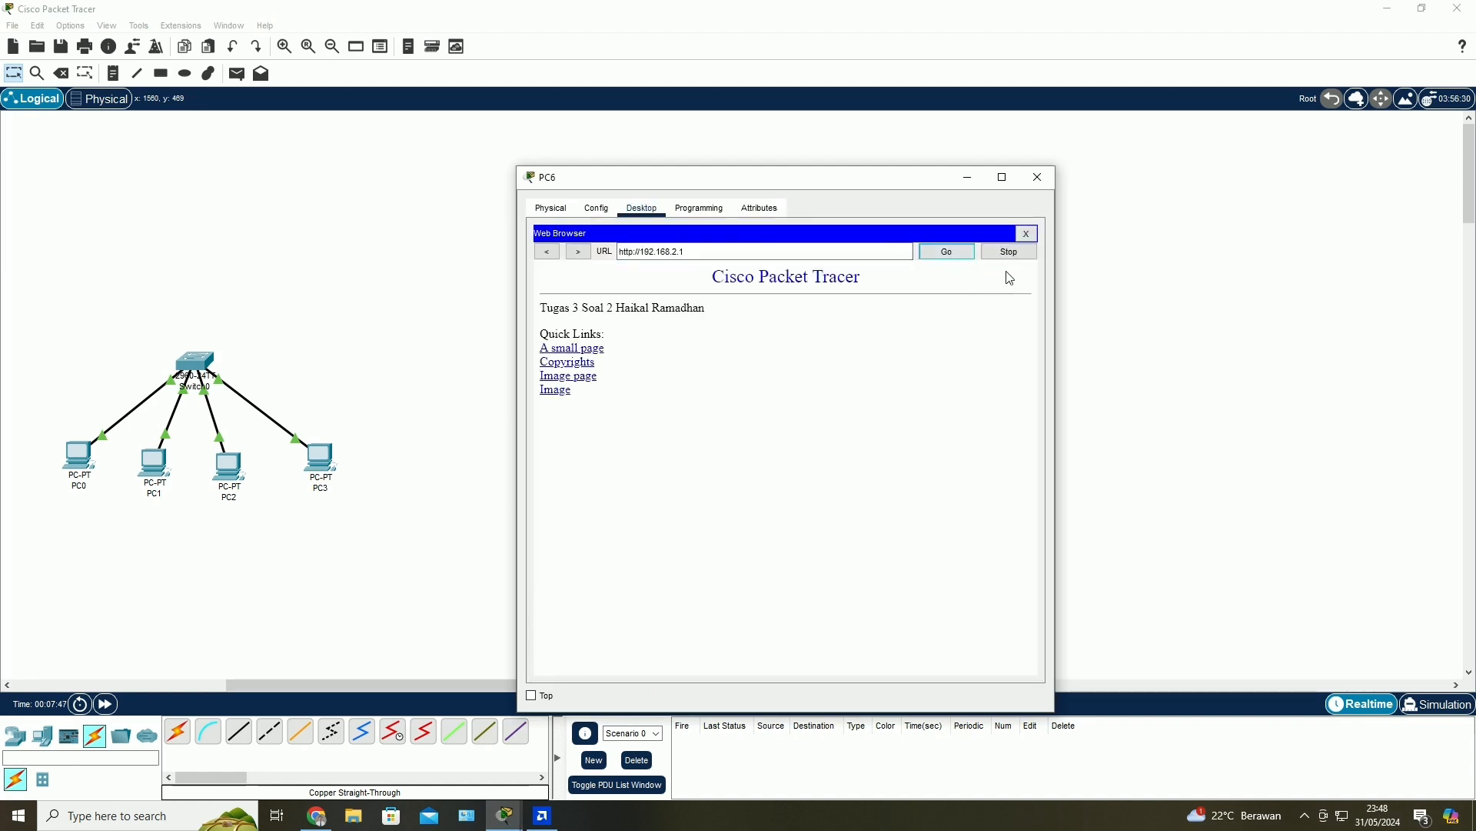
click(1037, 177)
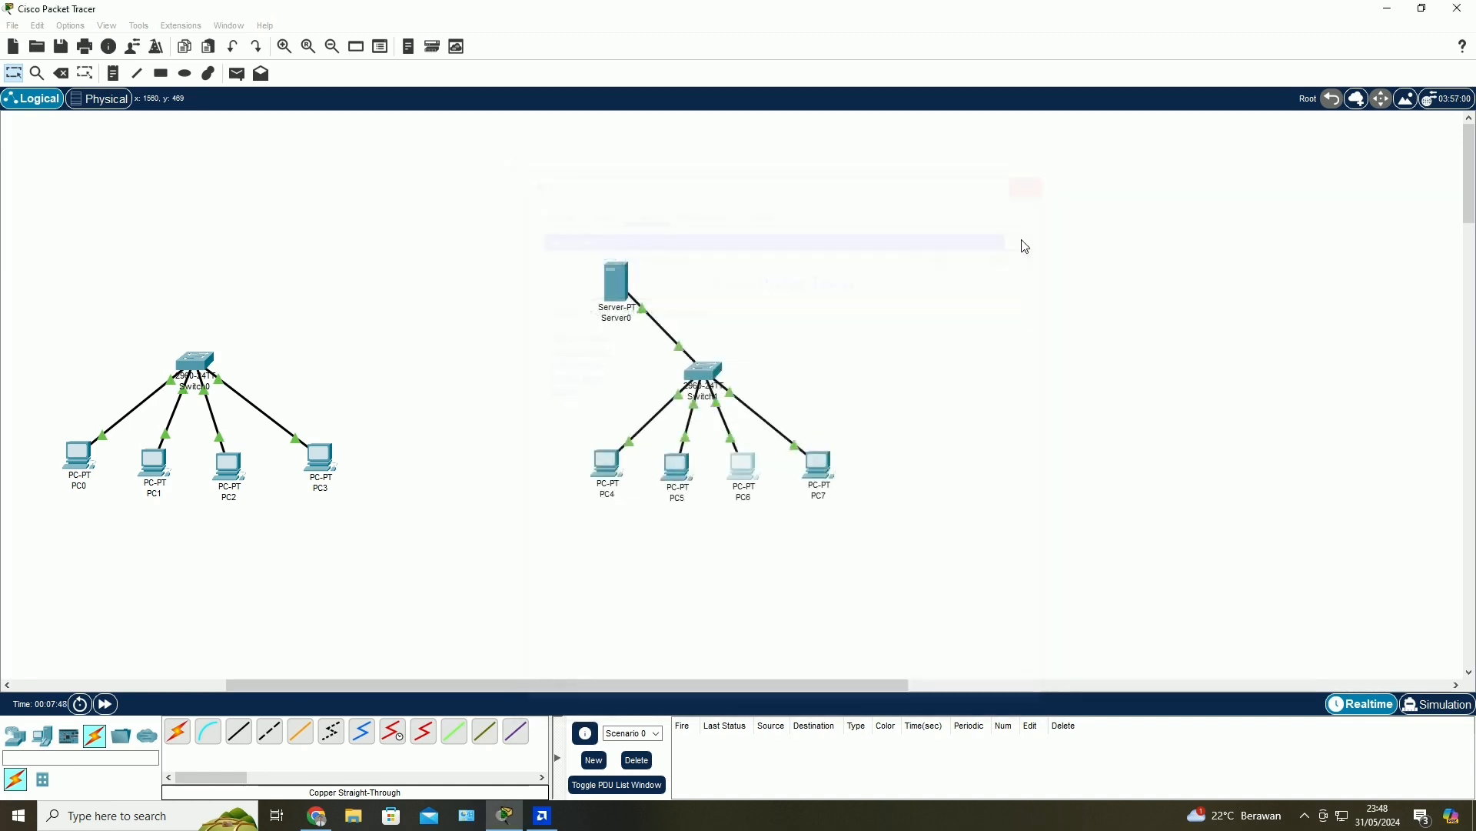
- Request 192.168.2.1 in PC7's web browser to test server access, and close PC7's settings
click(835, 465)
click(967, 283)
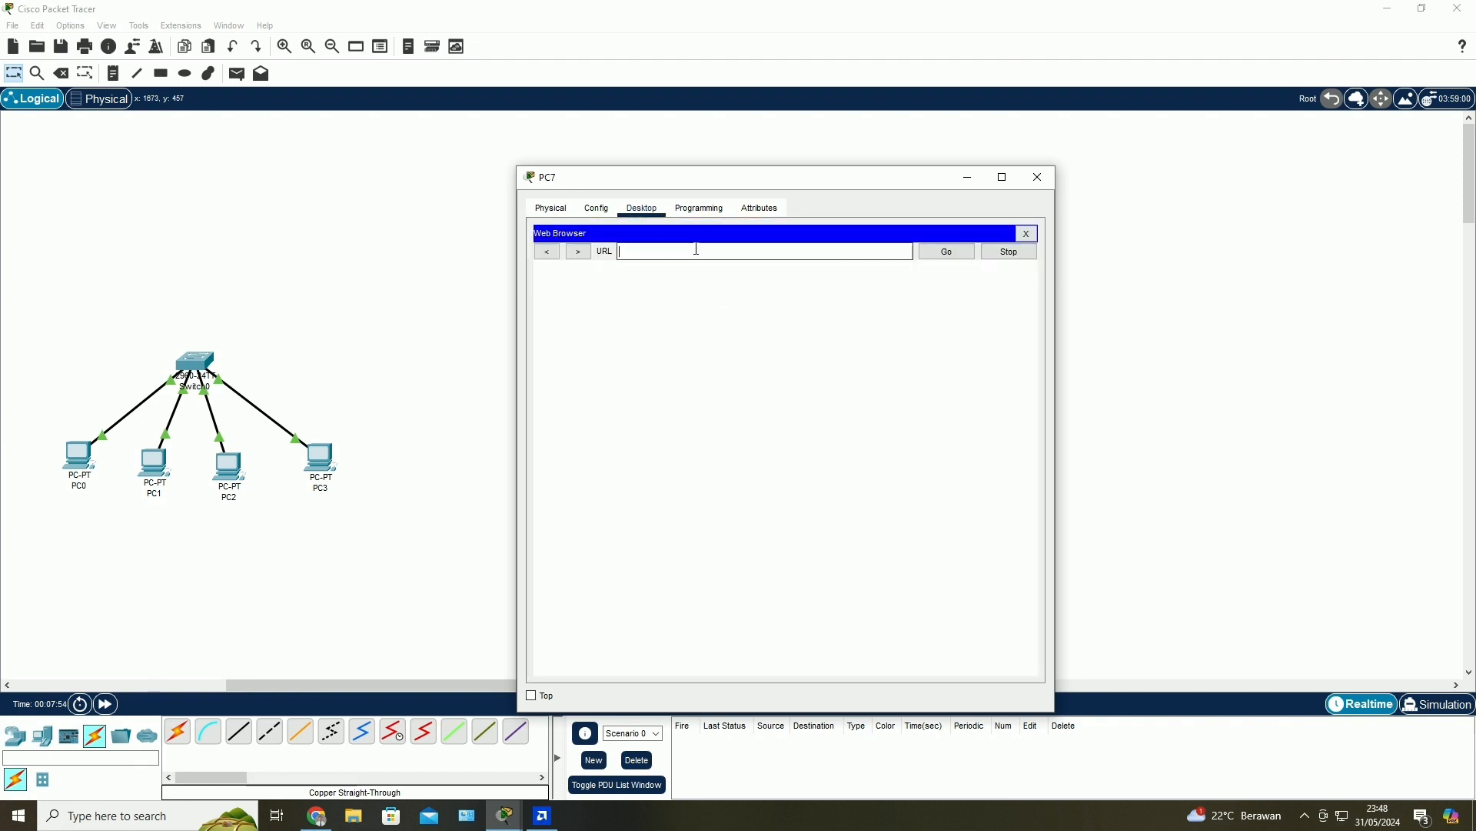
text(192.168.2.1)
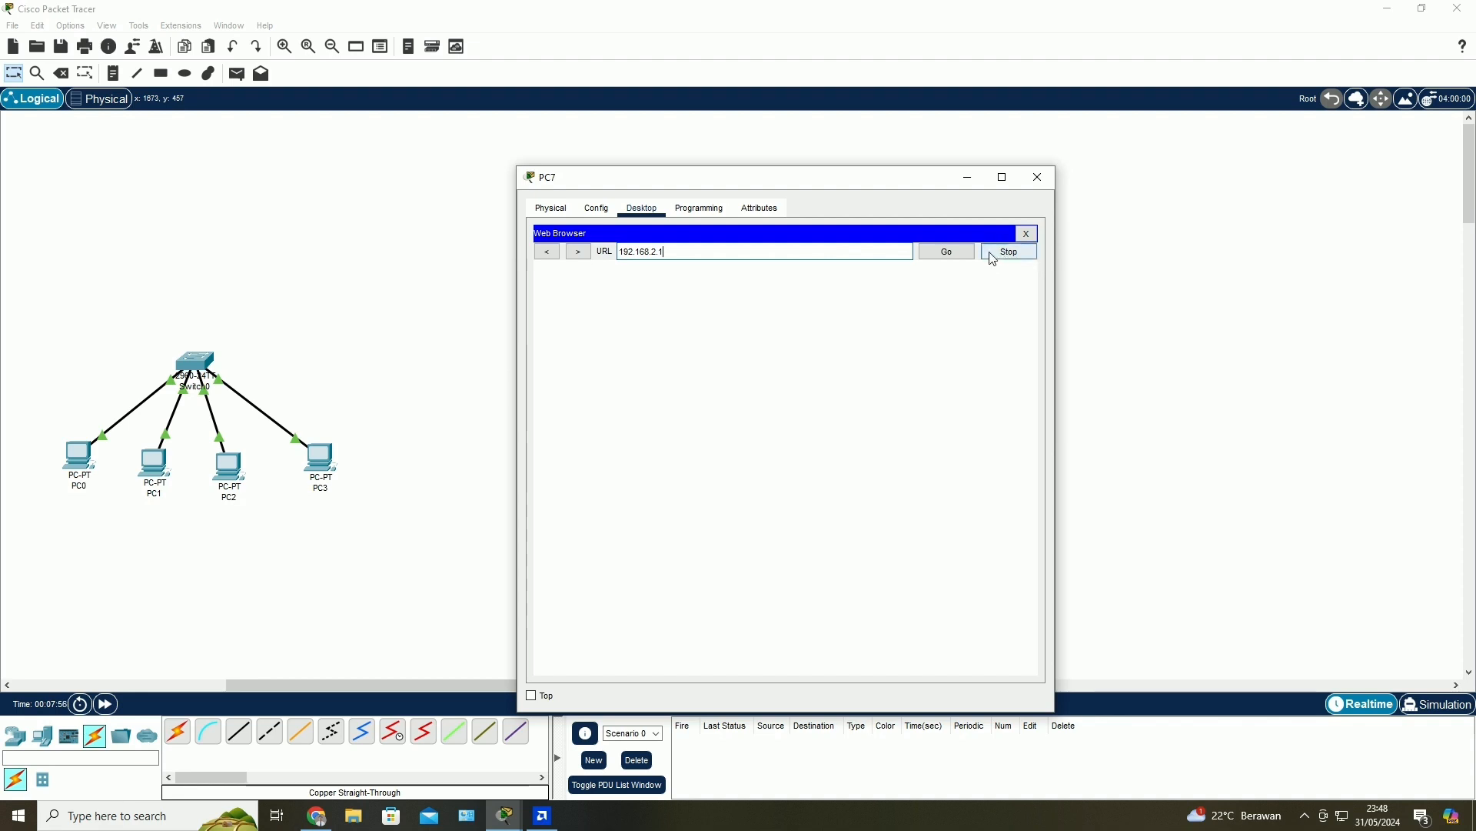
click(968, 254)
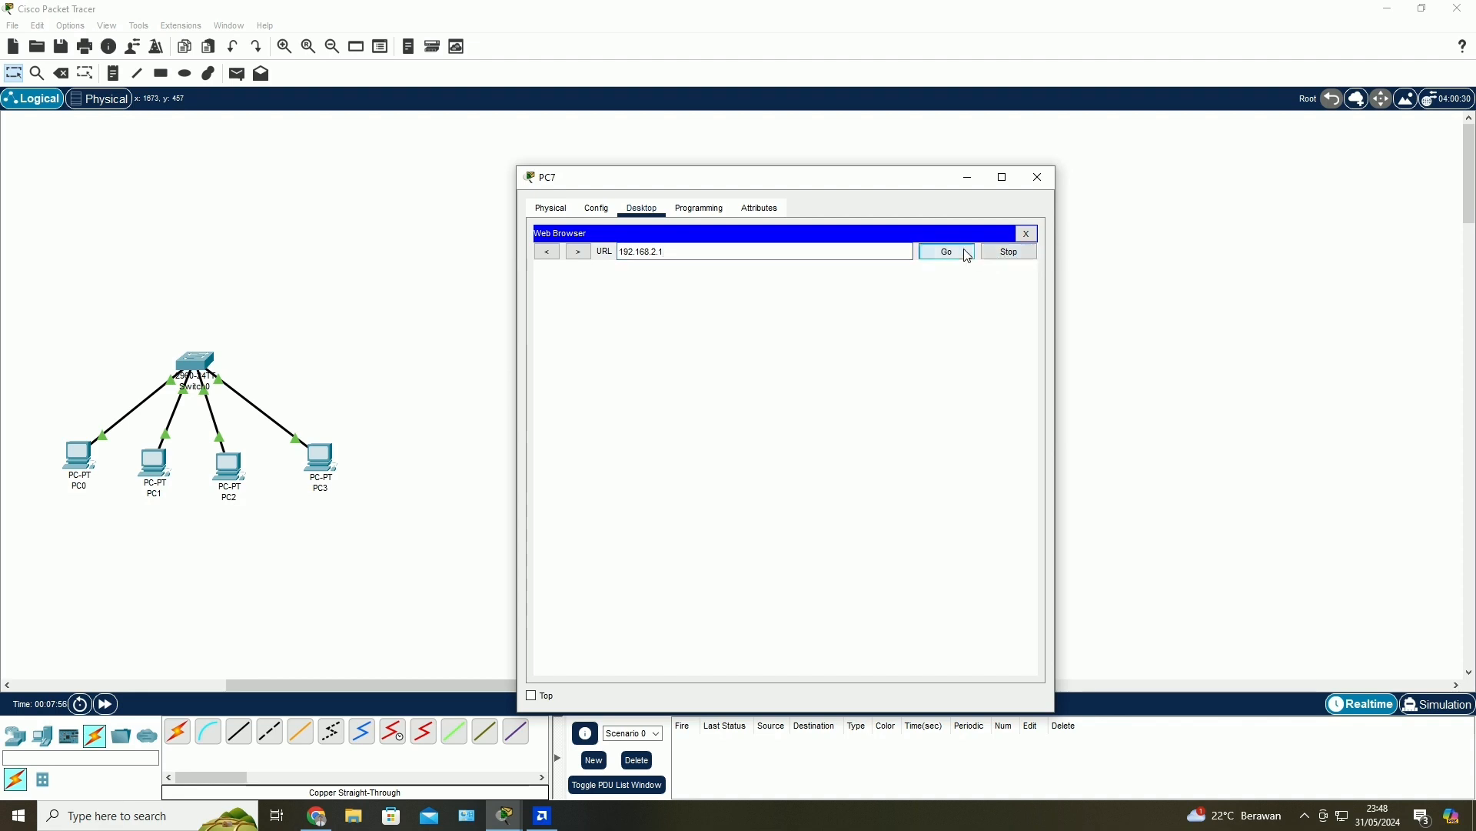
click(1040, 182)
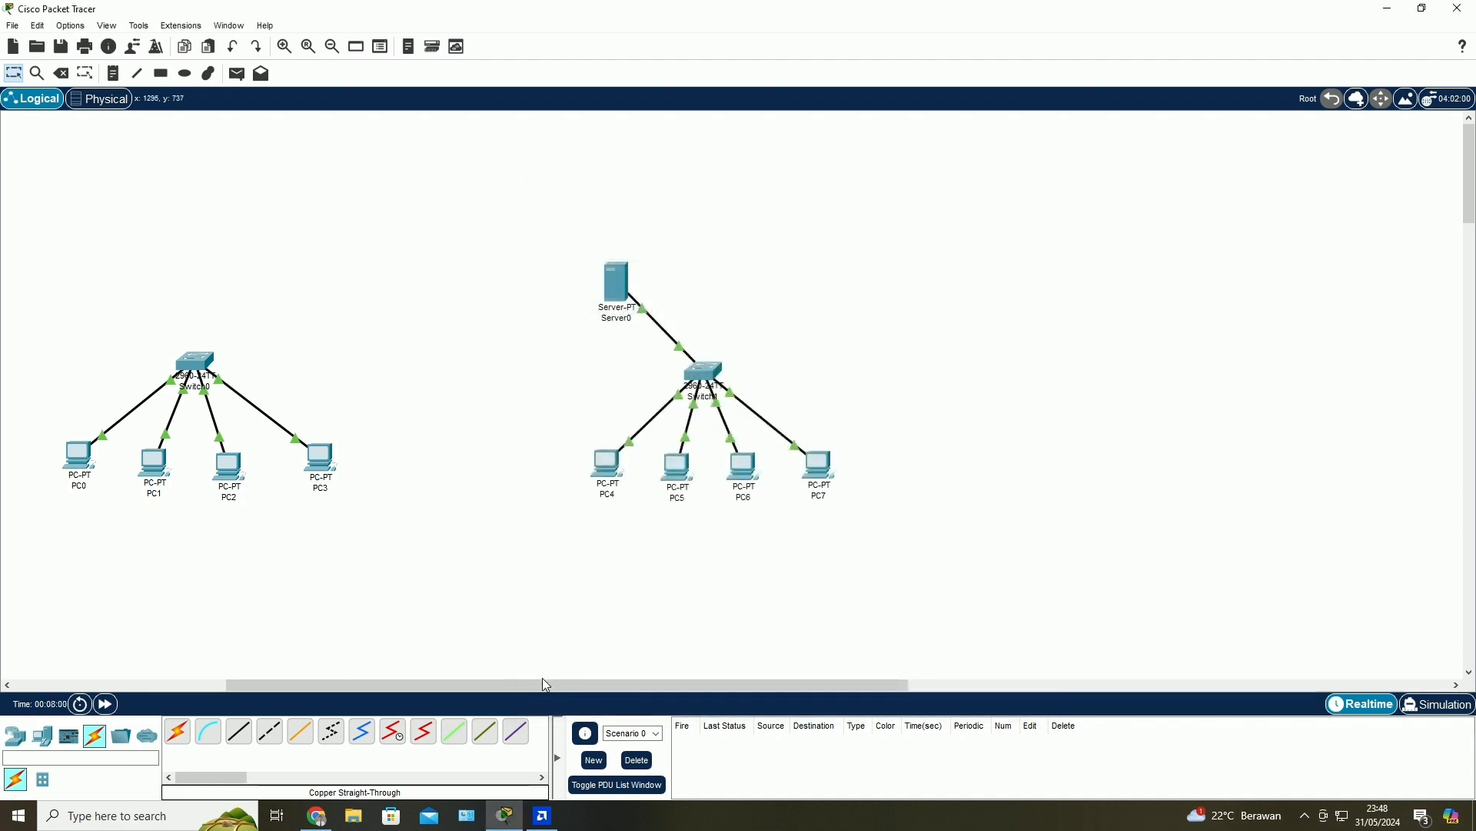
- Switch to Chrome to read the third task on the assignment page, highlighting its text, and return to Packet Tracer
drag(543, 682, 727, 686)
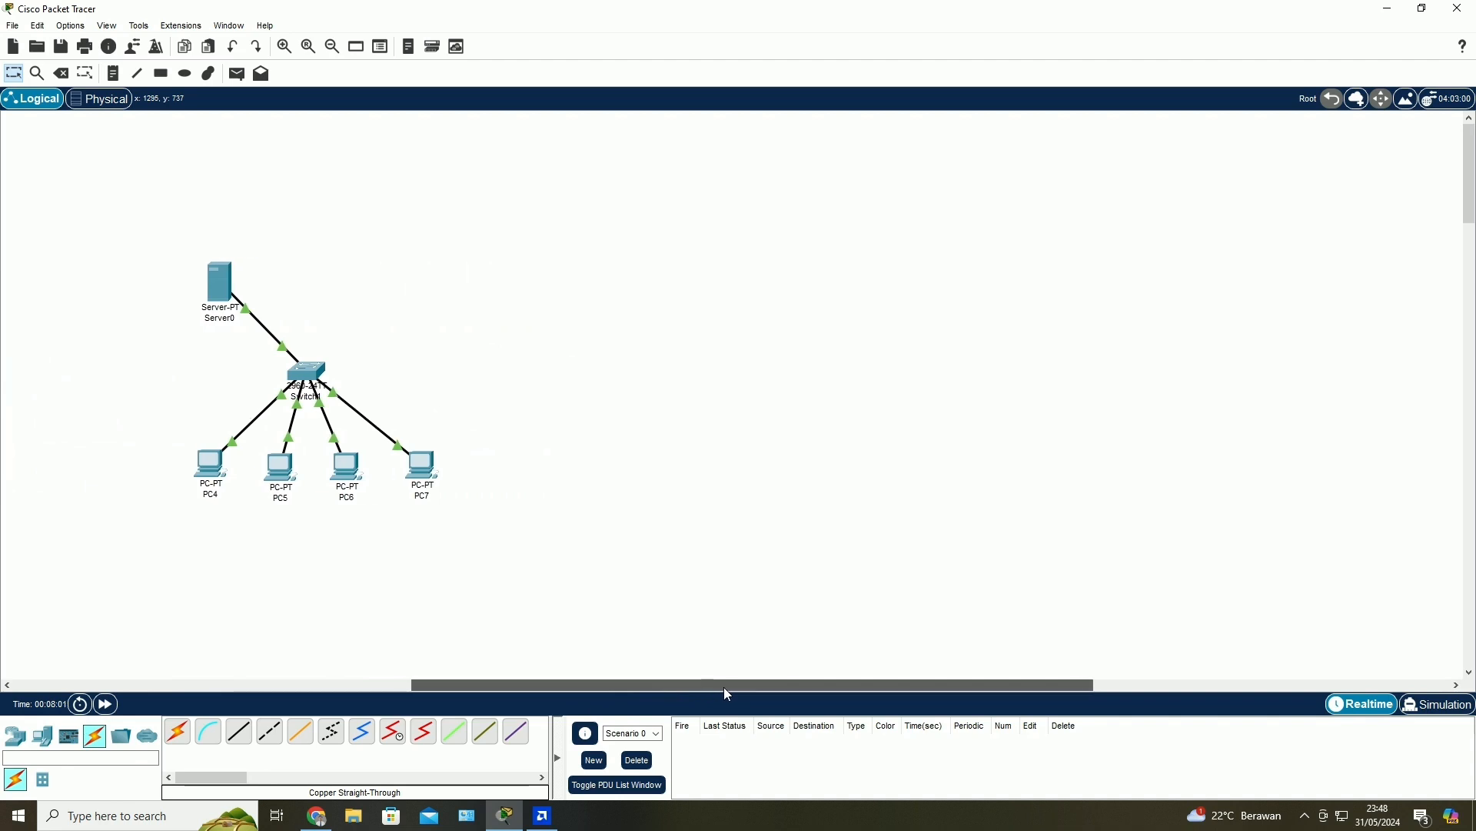
click(317, 816)
click(336, 492)
drag(320, 464, 592, 527)
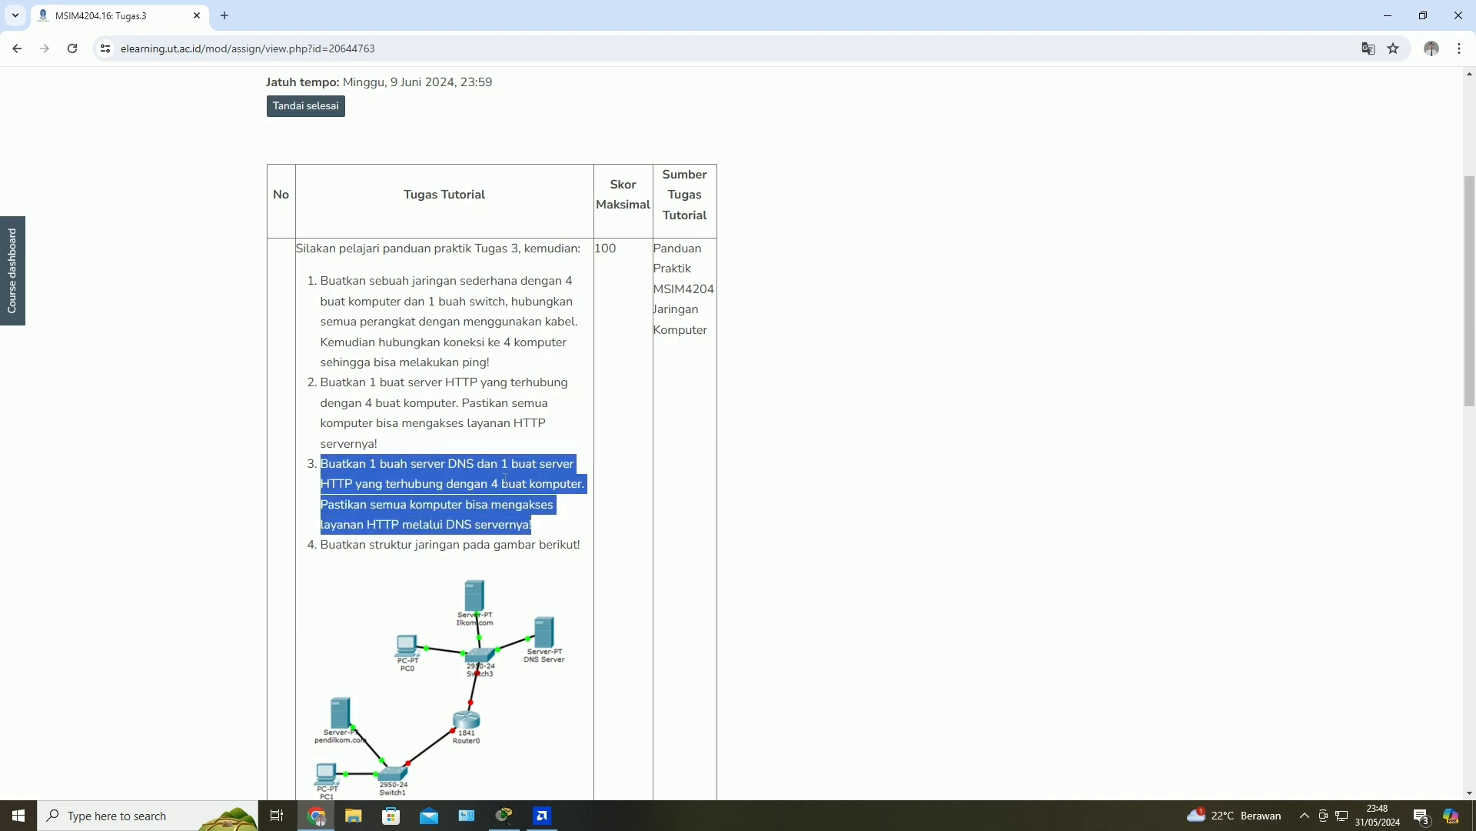
click(504, 815)
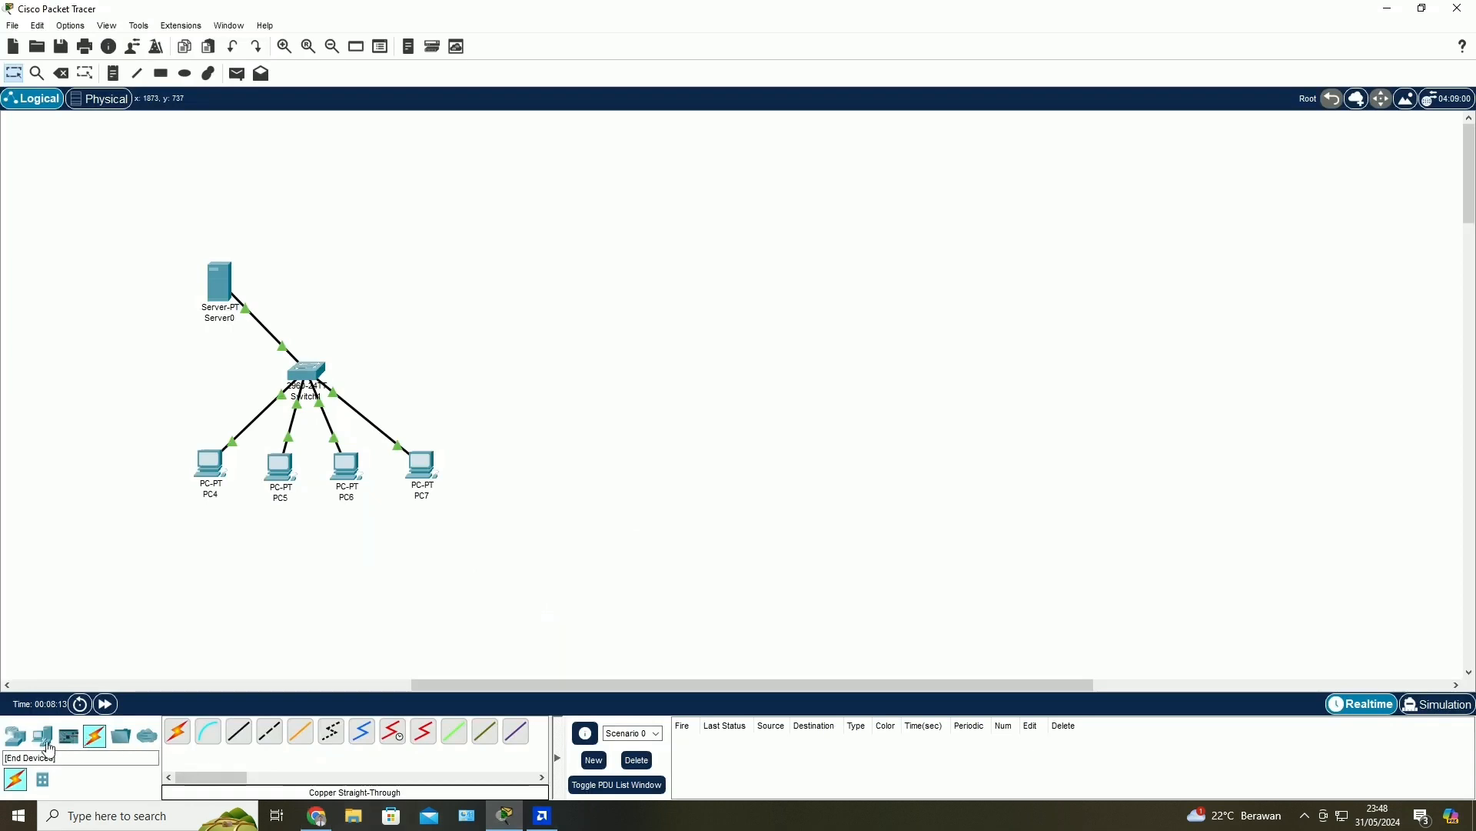
- Place two Server-PT devices side by side in the empty workspace area beside the HTTP server network
click(42, 738)
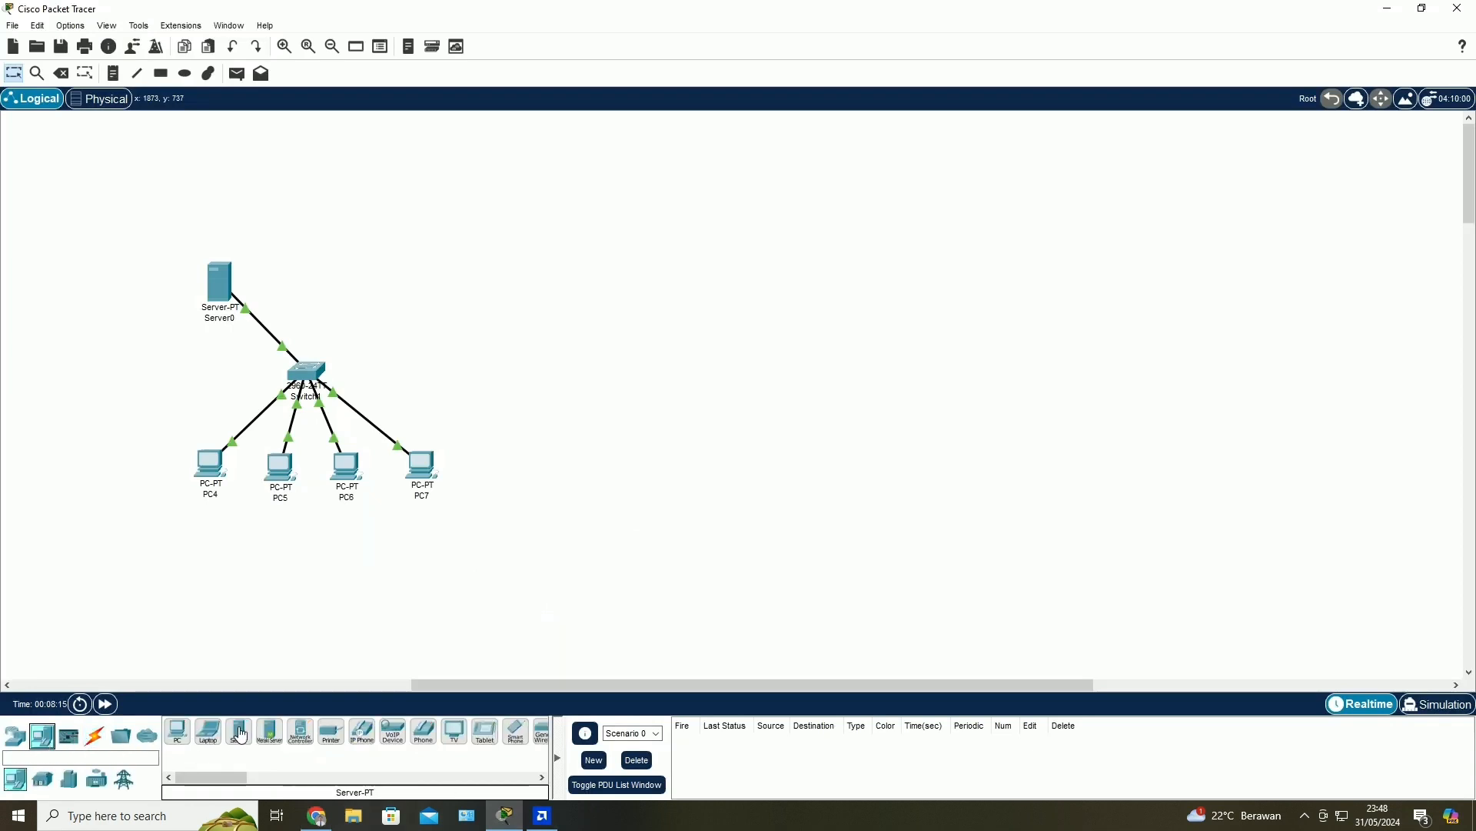
drag(238, 731, 648, 267)
drag(243, 736, 848, 261)
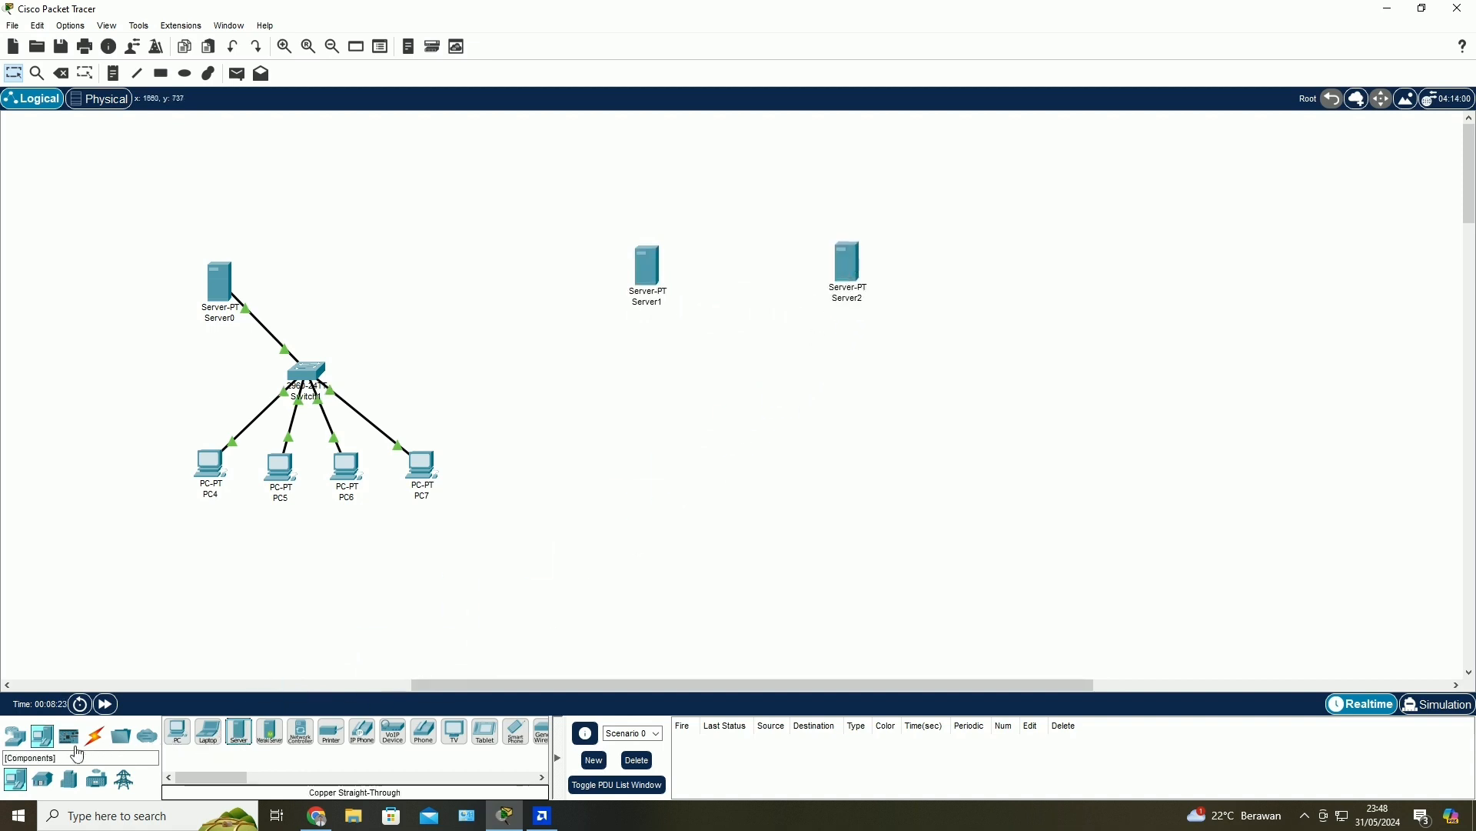
- Place a 2960 switch below and midway between the two new servers
click(14, 736)
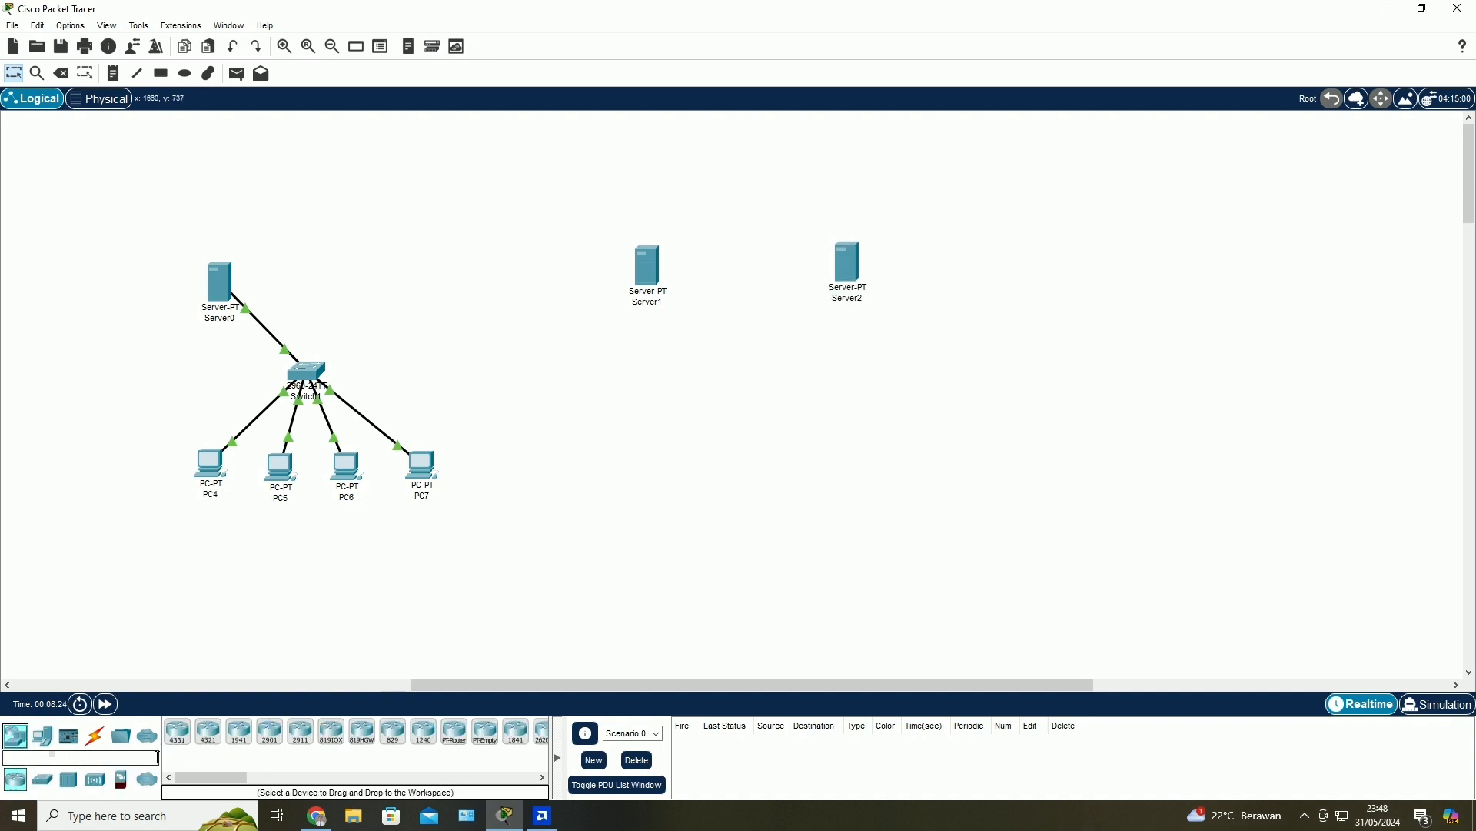
click(41, 779)
click(177, 731)
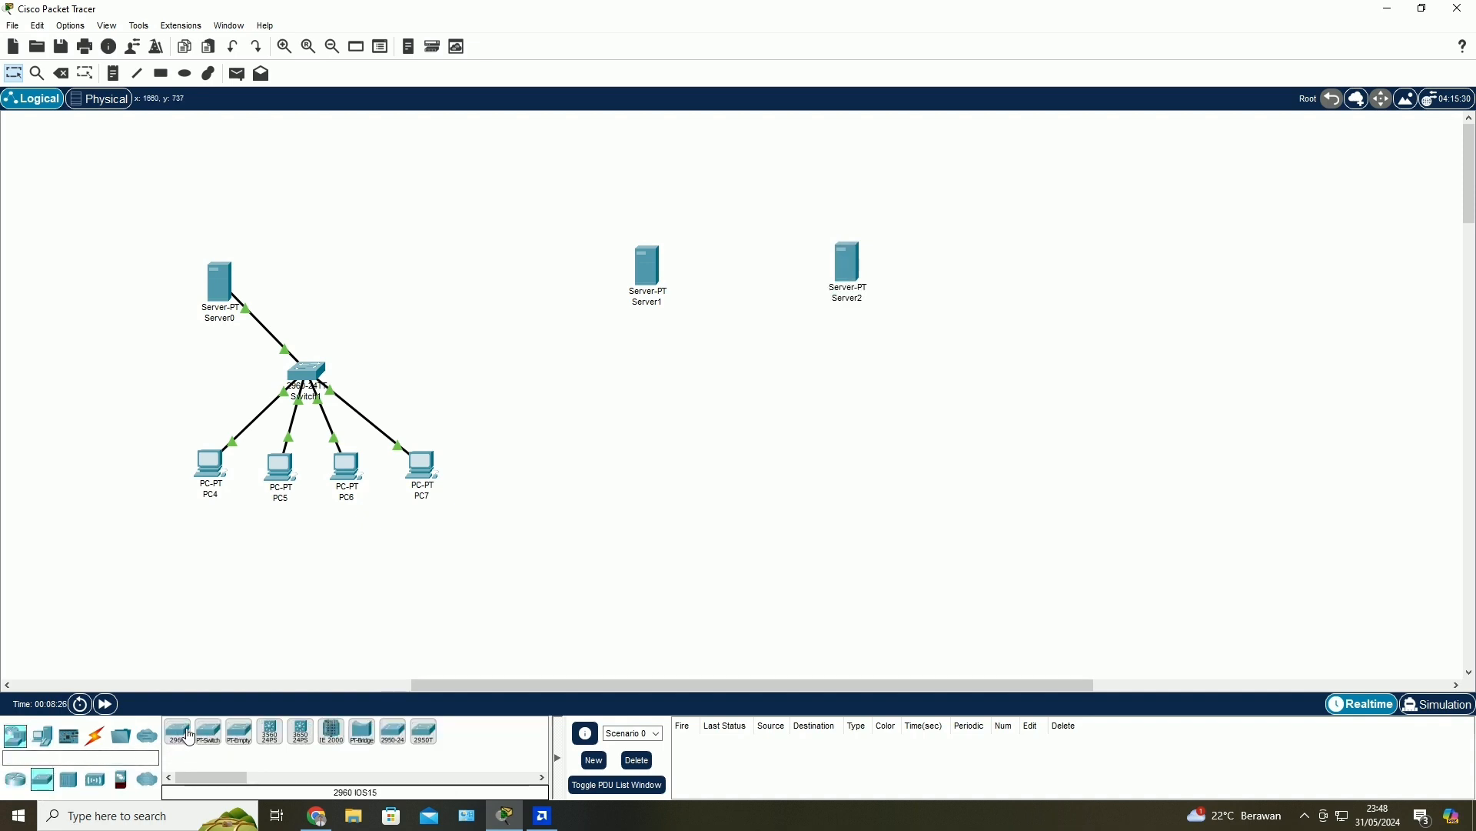
click(748, 377)
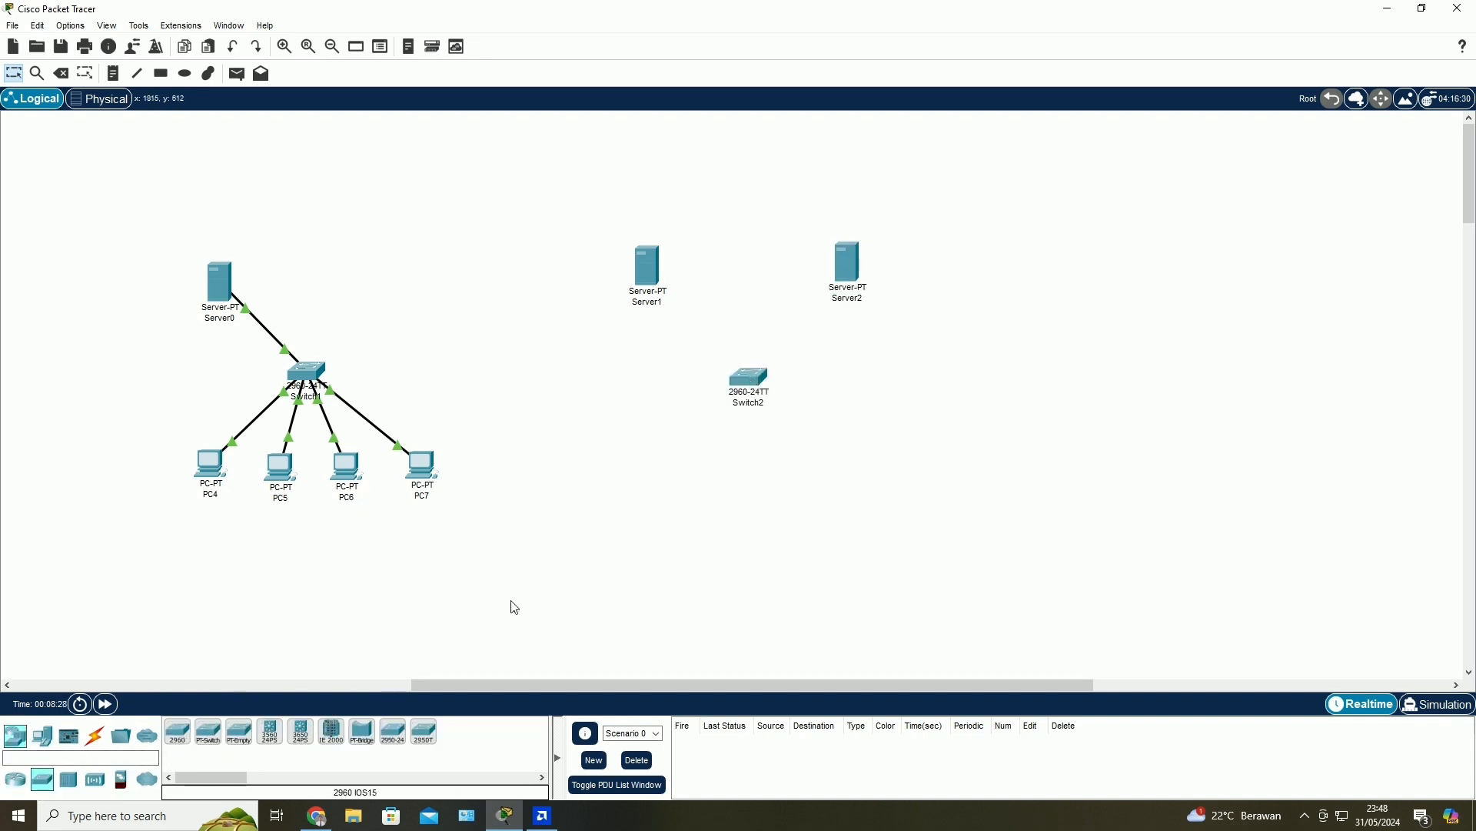
- Place four PC-PT computers in a row below the new 2960 switch
click(42, 736)
click(177, 731)
click(614, 473)
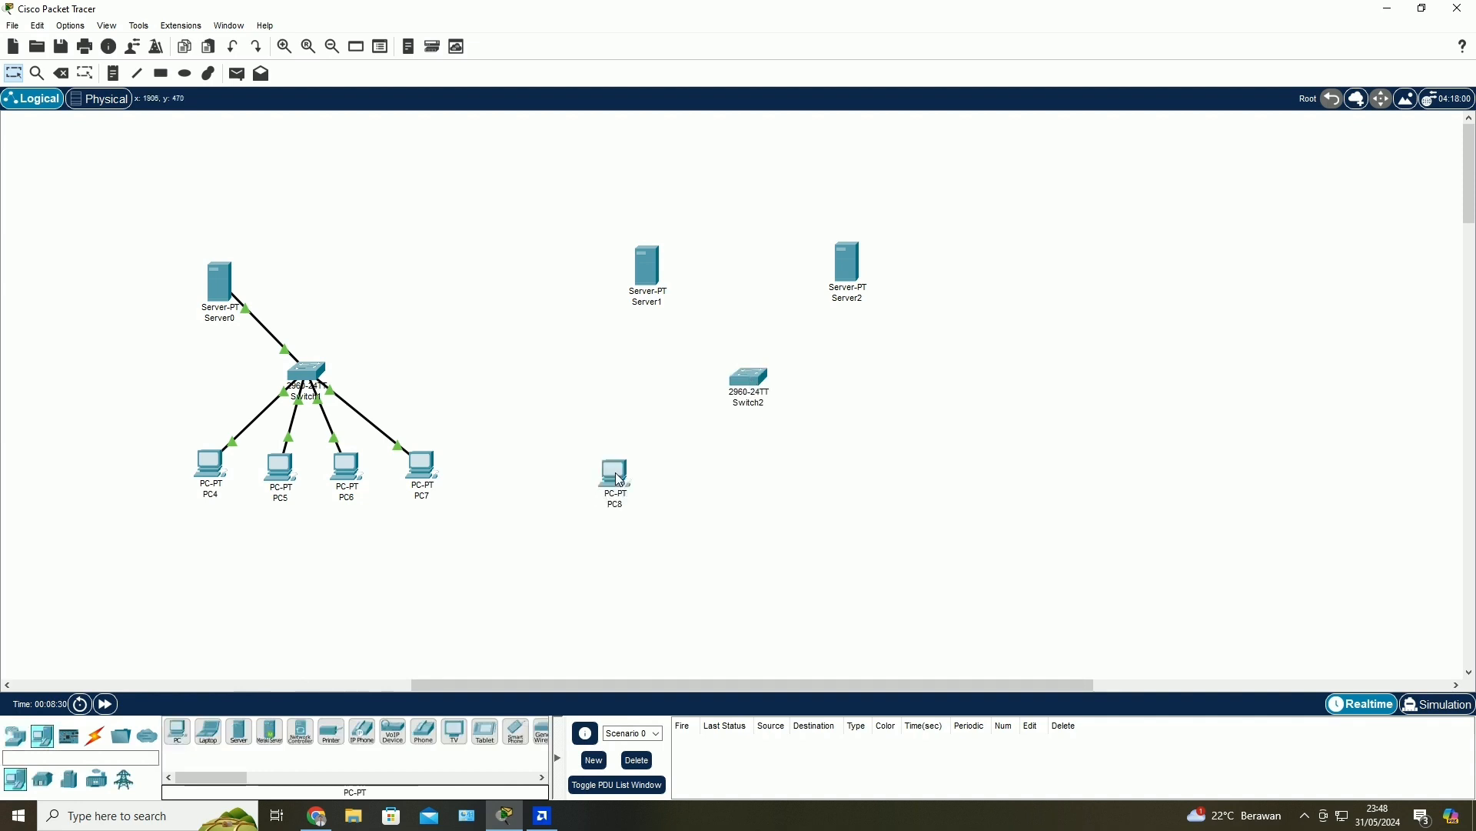
click(177, 731)
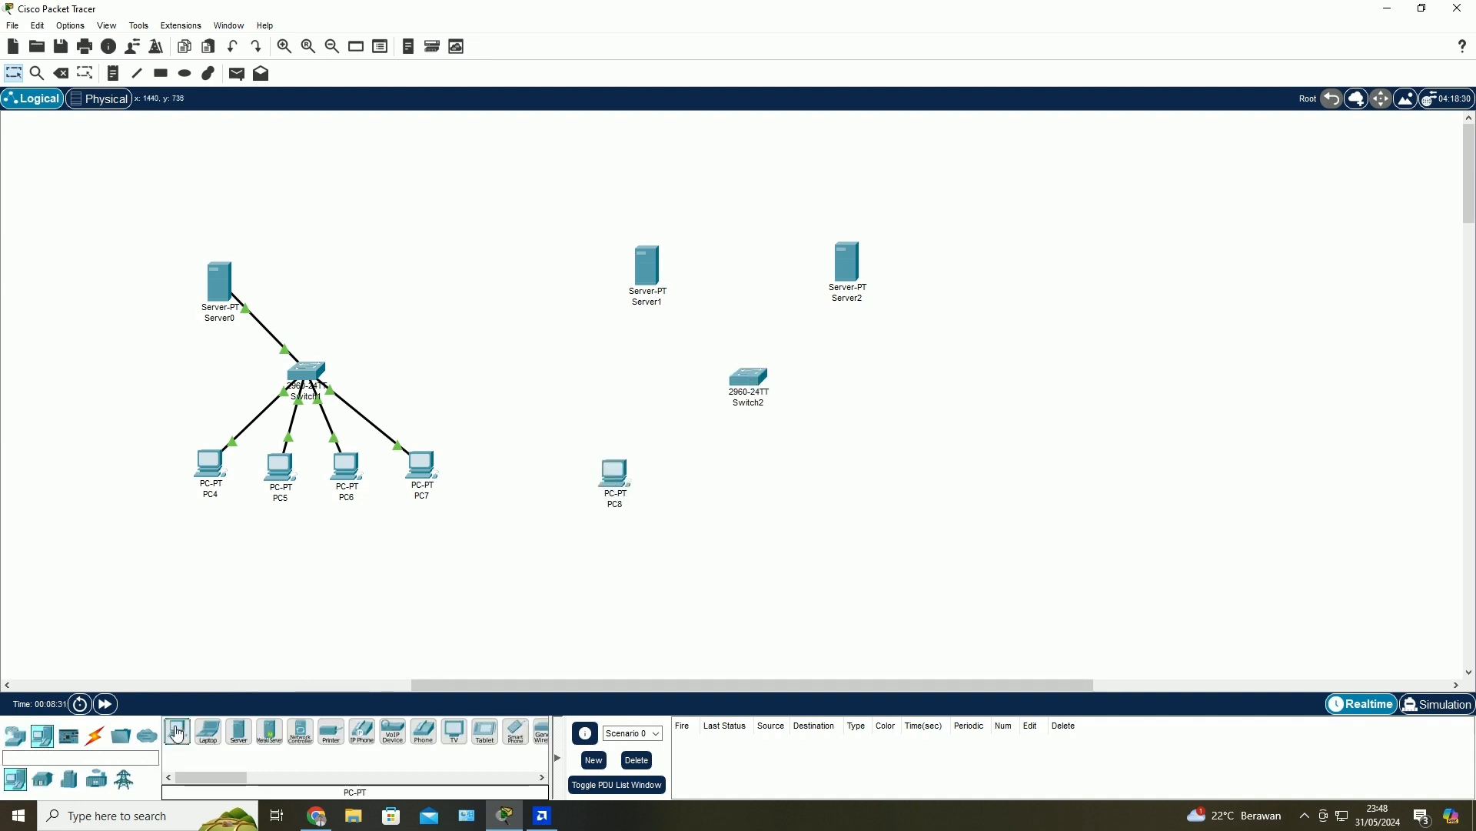
click(716, 484)
click(177, 730)
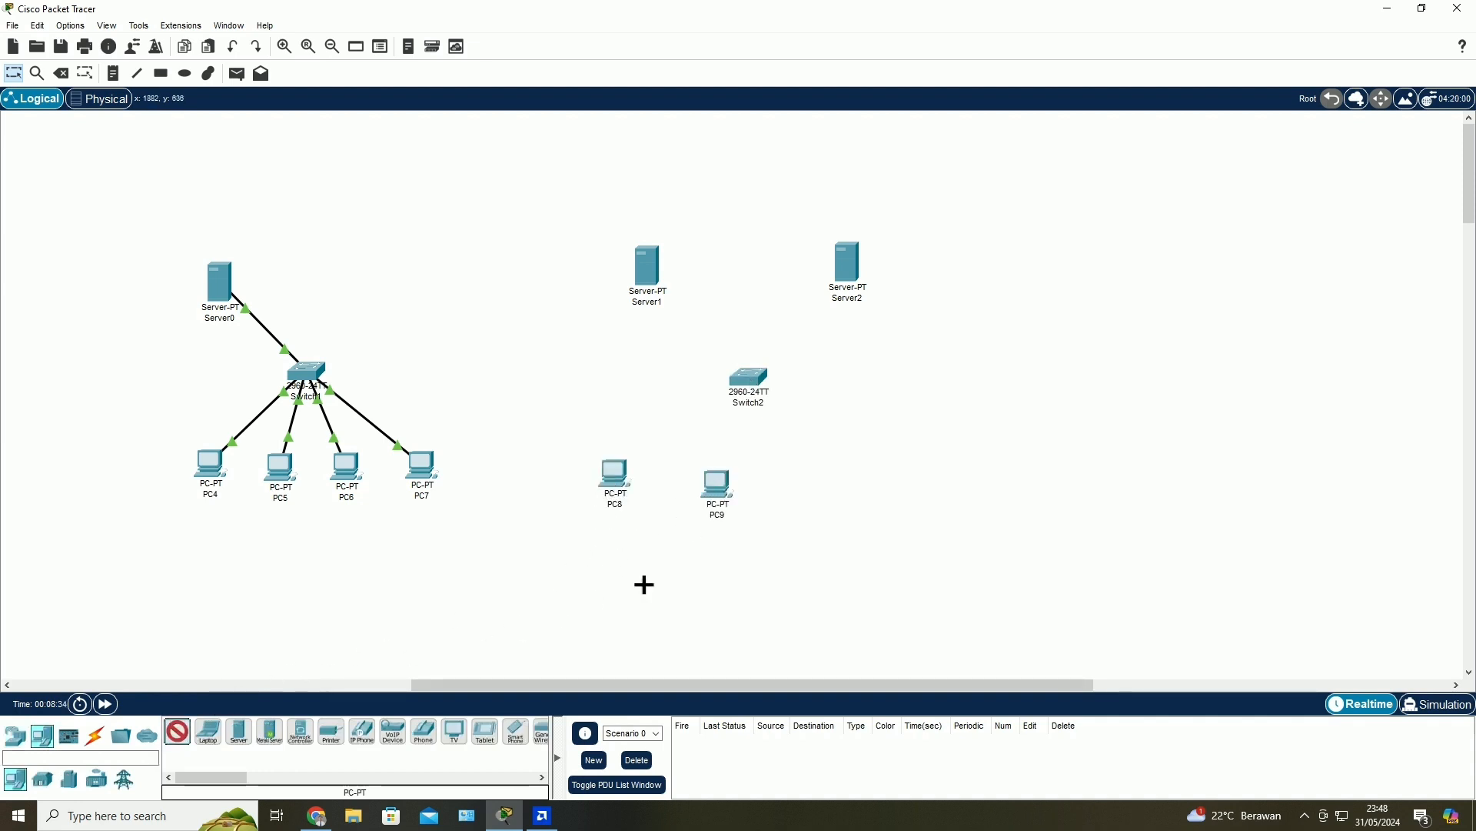
click(793, 492)
click(177, 730)
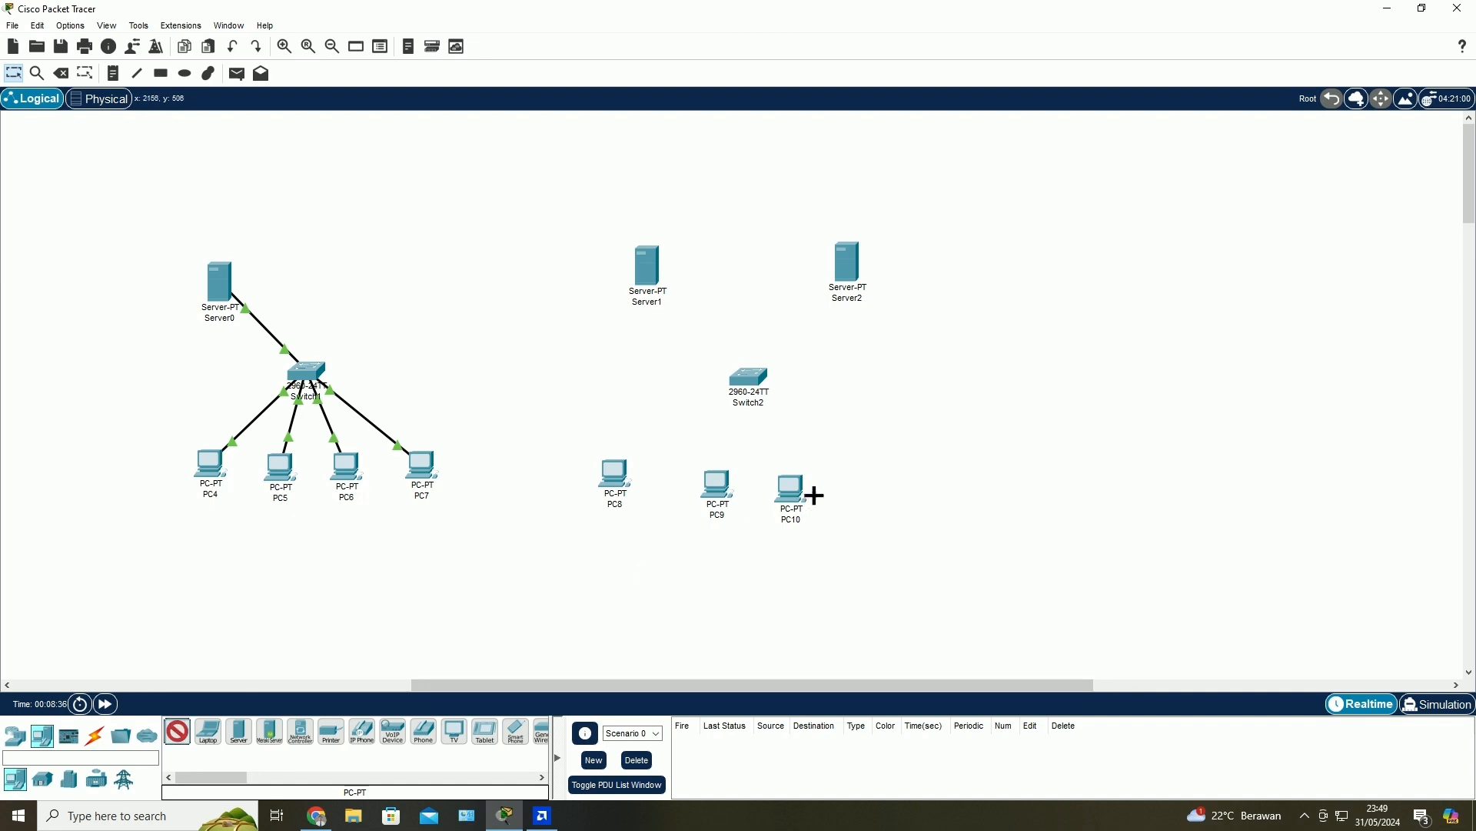
click(898, 475)
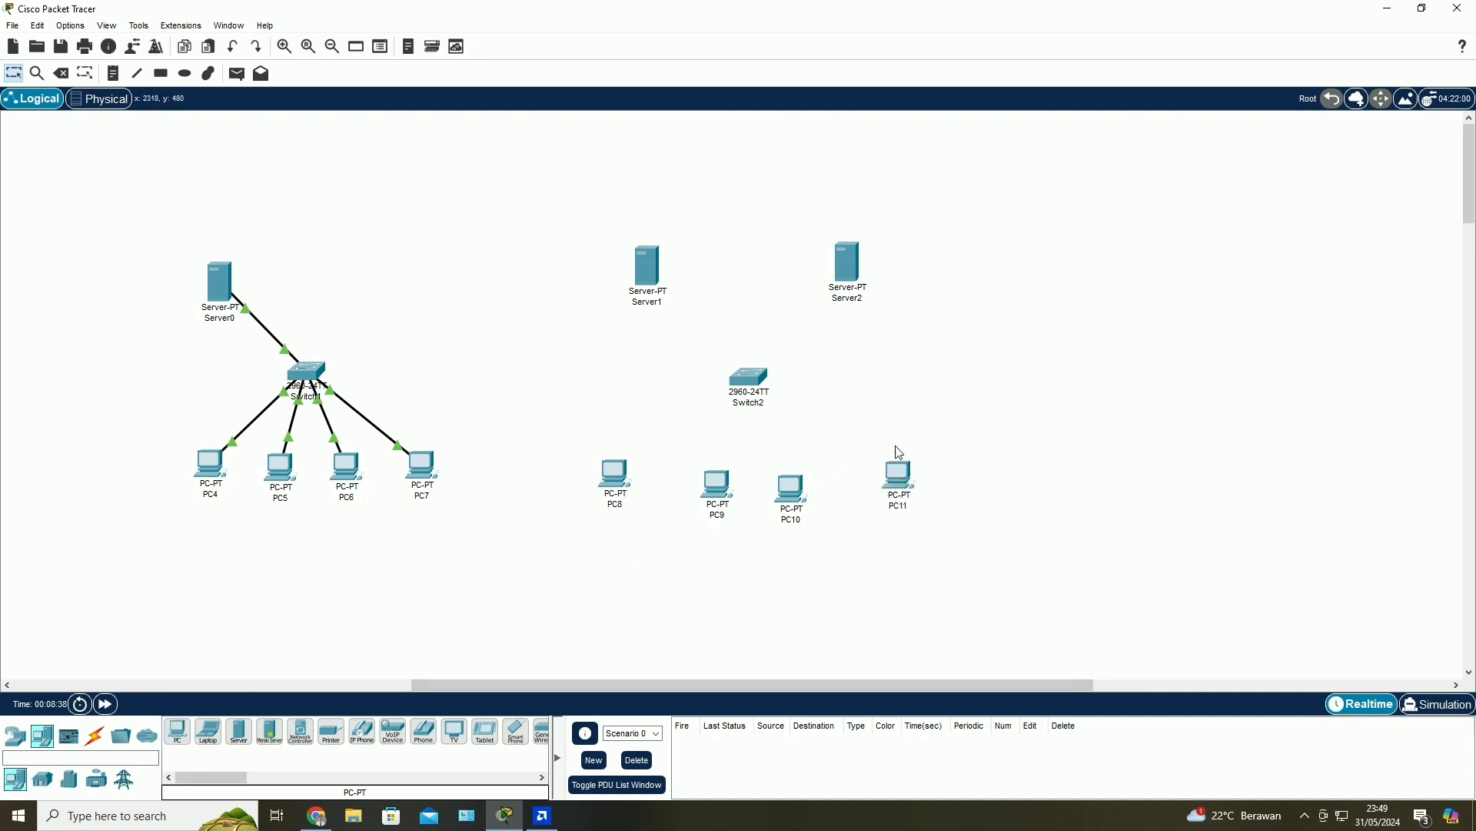
- Give Server1 the static IPv4 address 192.168.3.1 with subnet mask 255.255.255.0, and close its settings
click(658, 284)
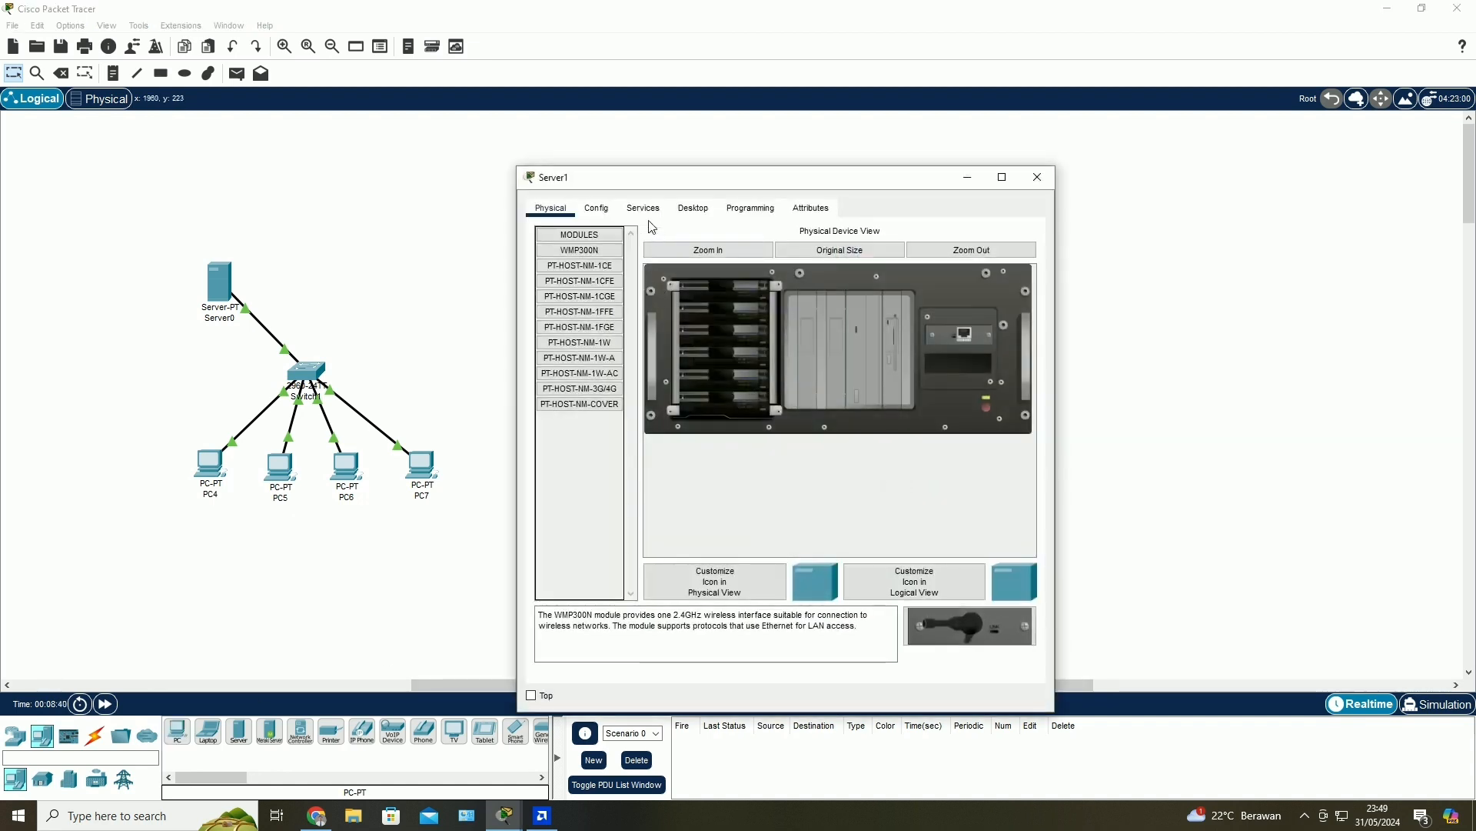
click(609, 210)
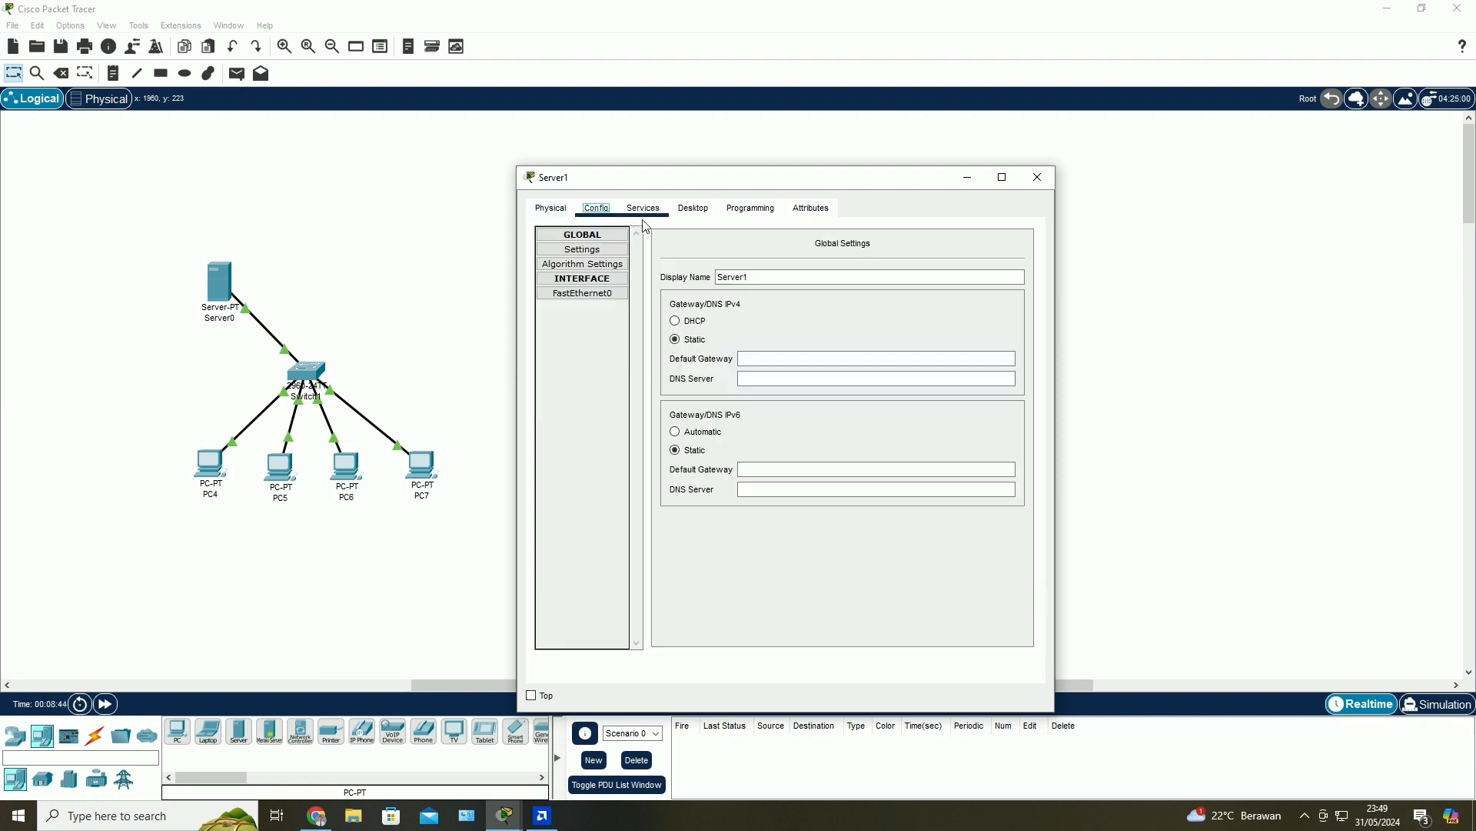
click(642, 209)
click(693, 209)
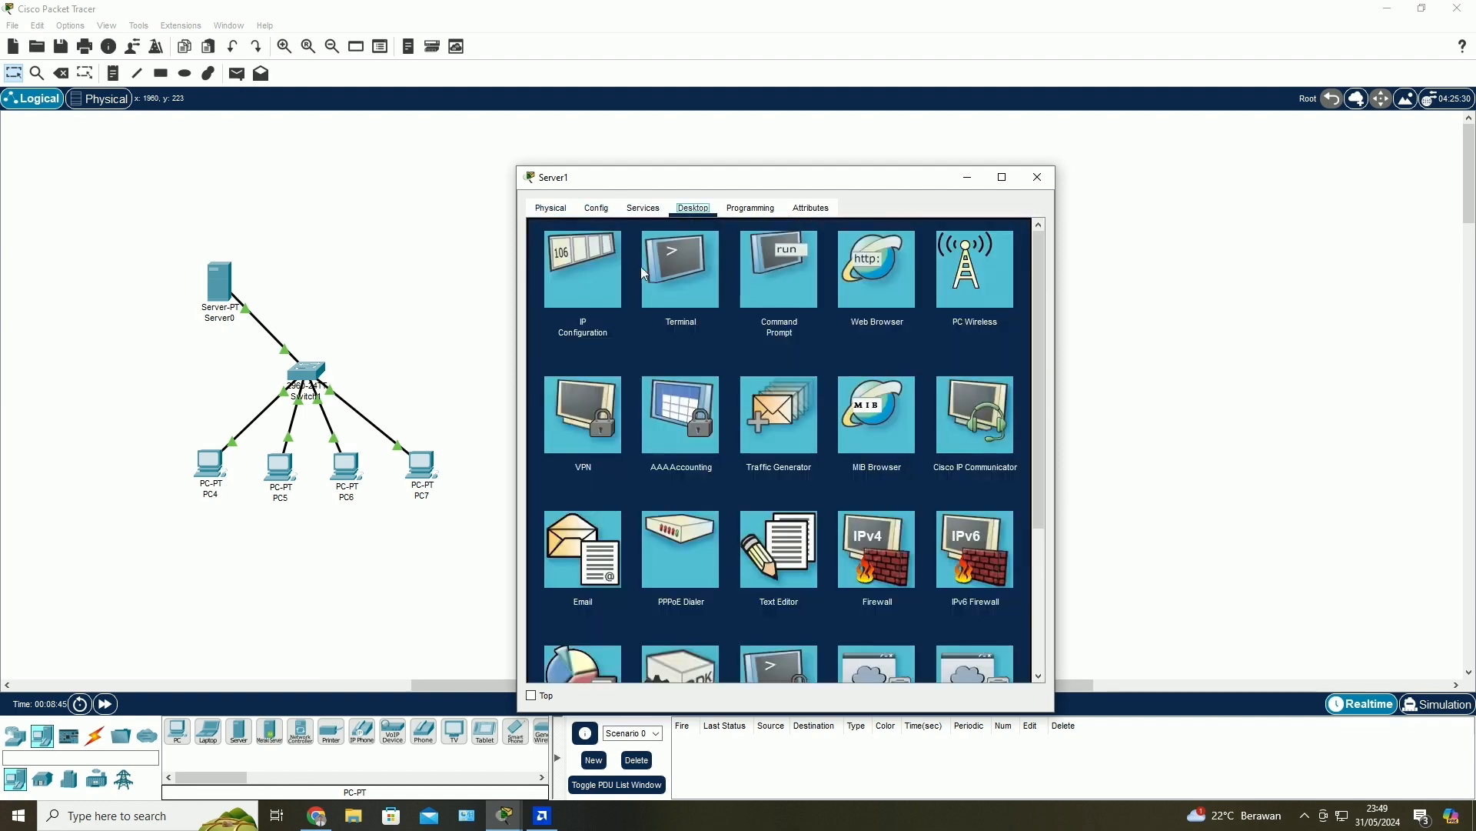
click(588, 270)
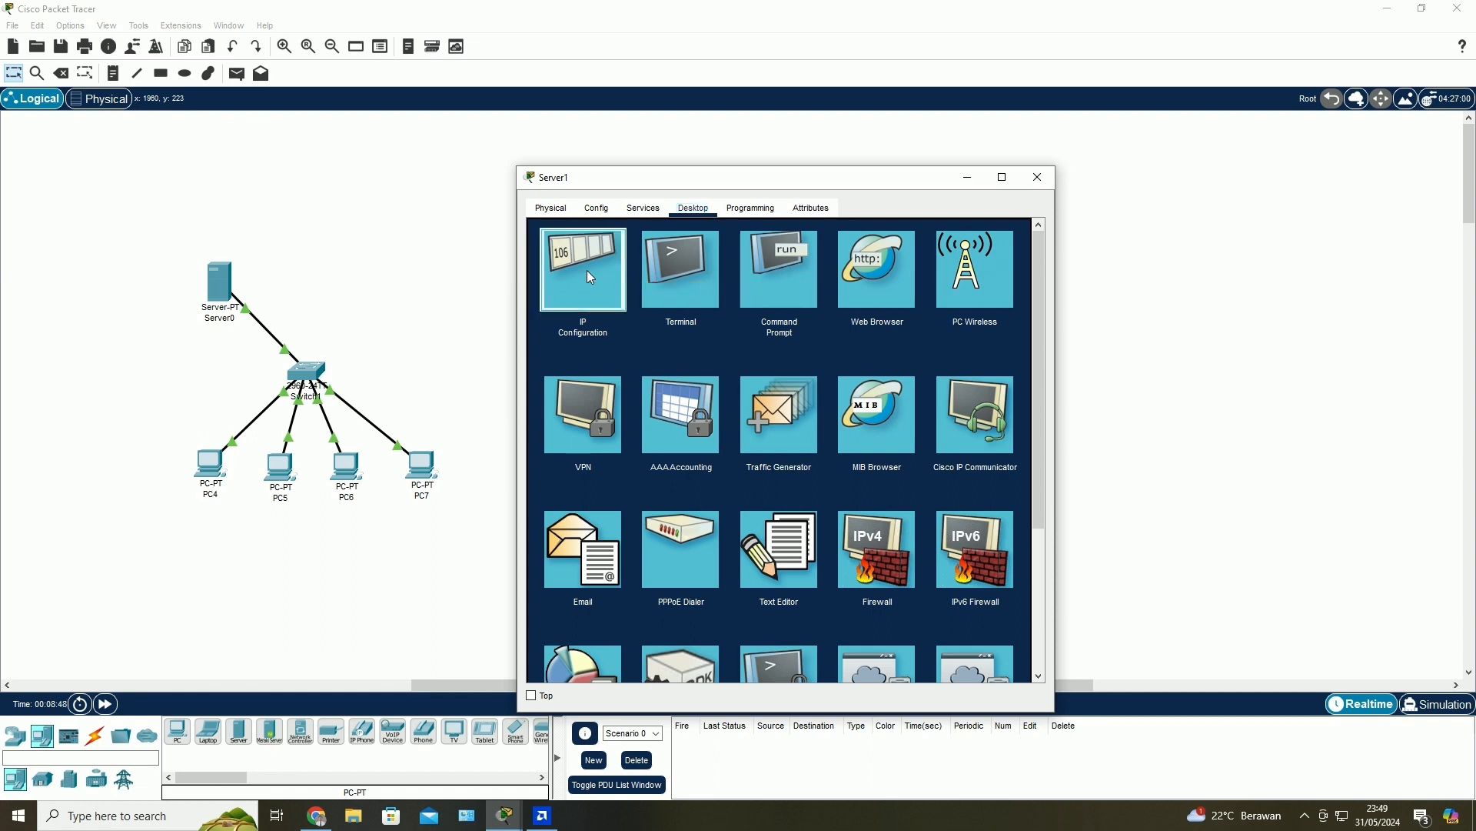
click(738, 300)
text(192.168.2.1)
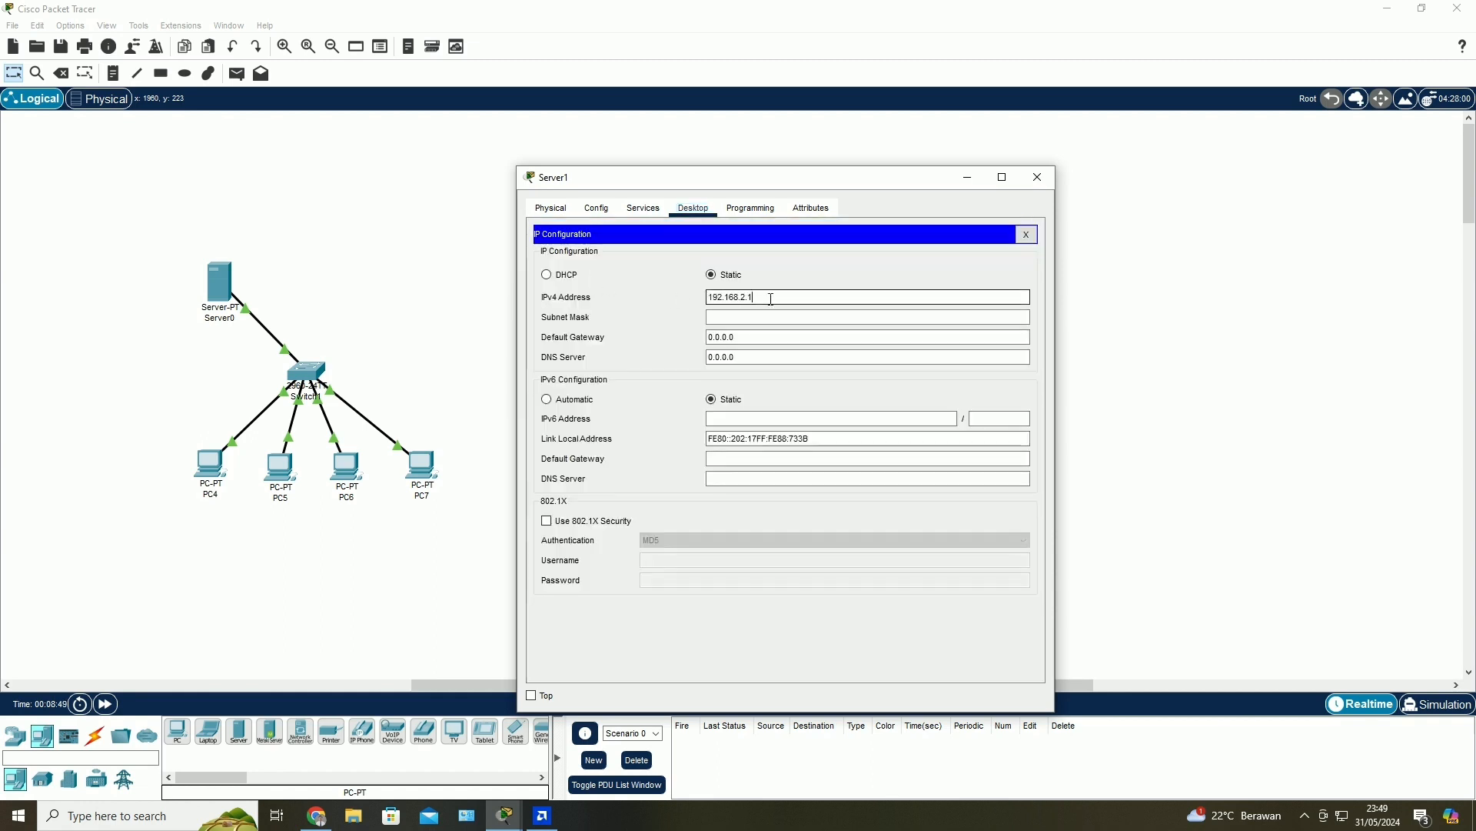
click(742, 300)
key(BackSpace)
drag(796, 299, 699, 307)
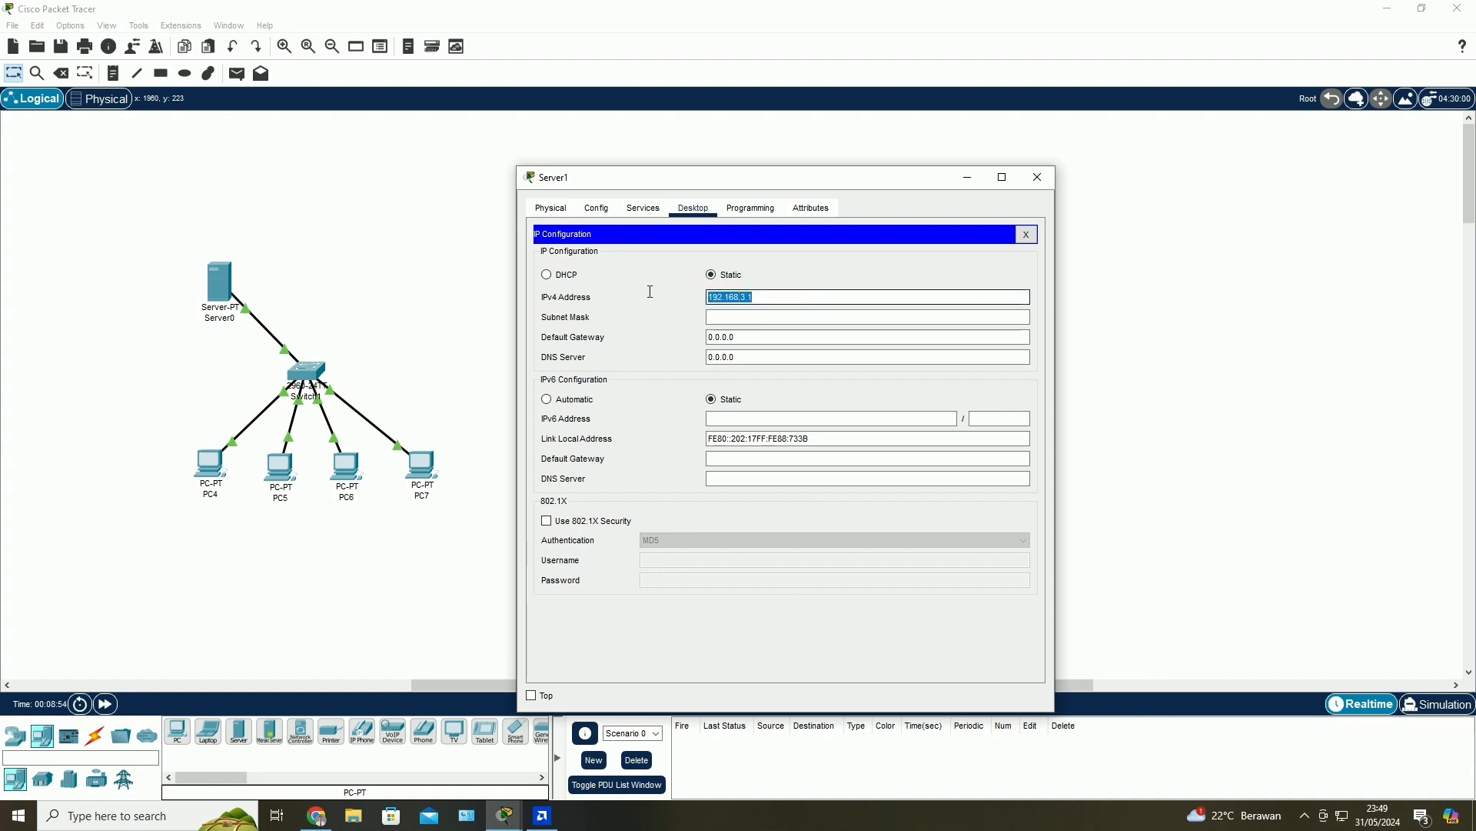
click(745, 315)
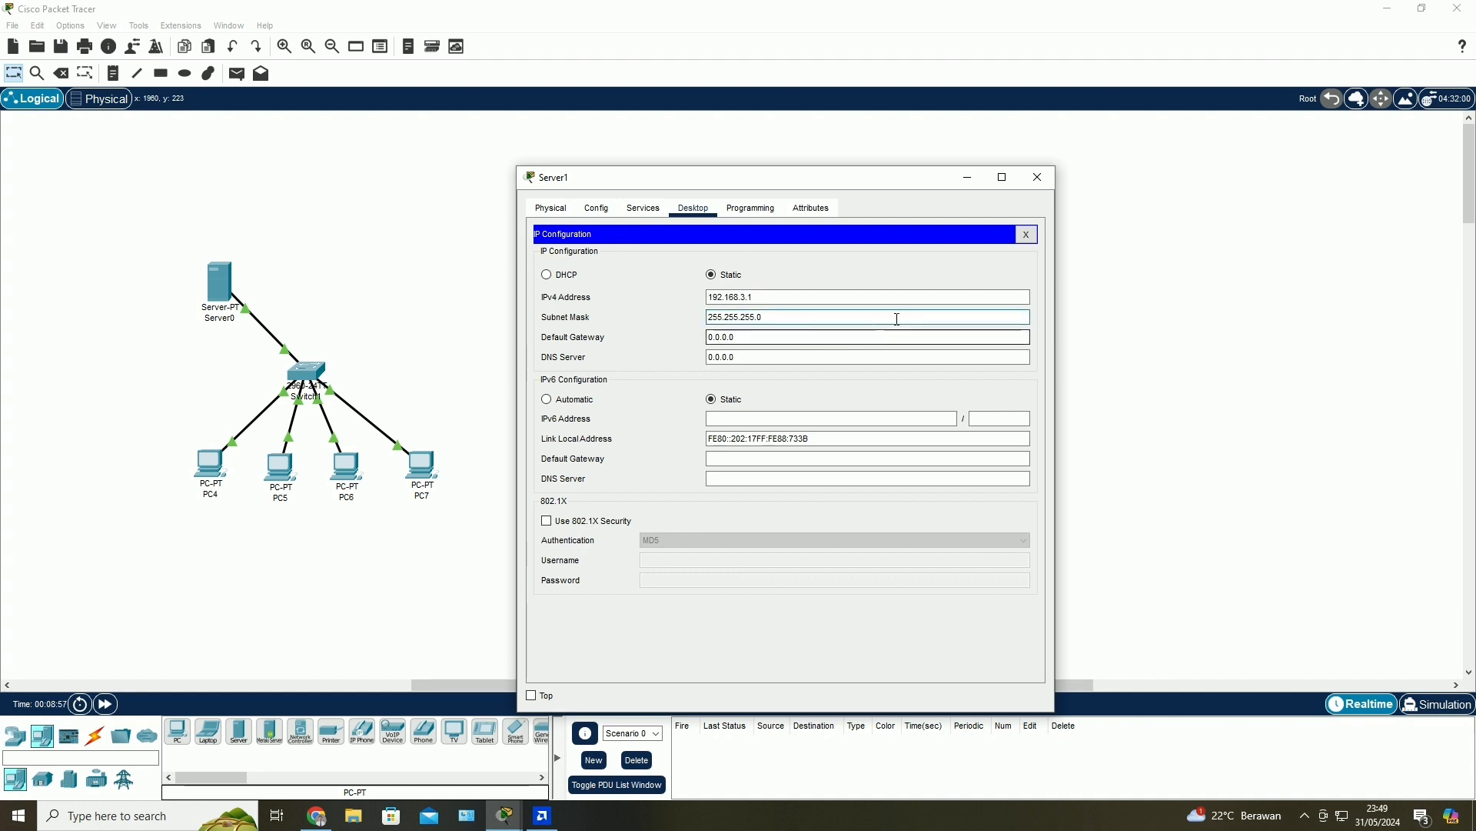
click(1037, 177)
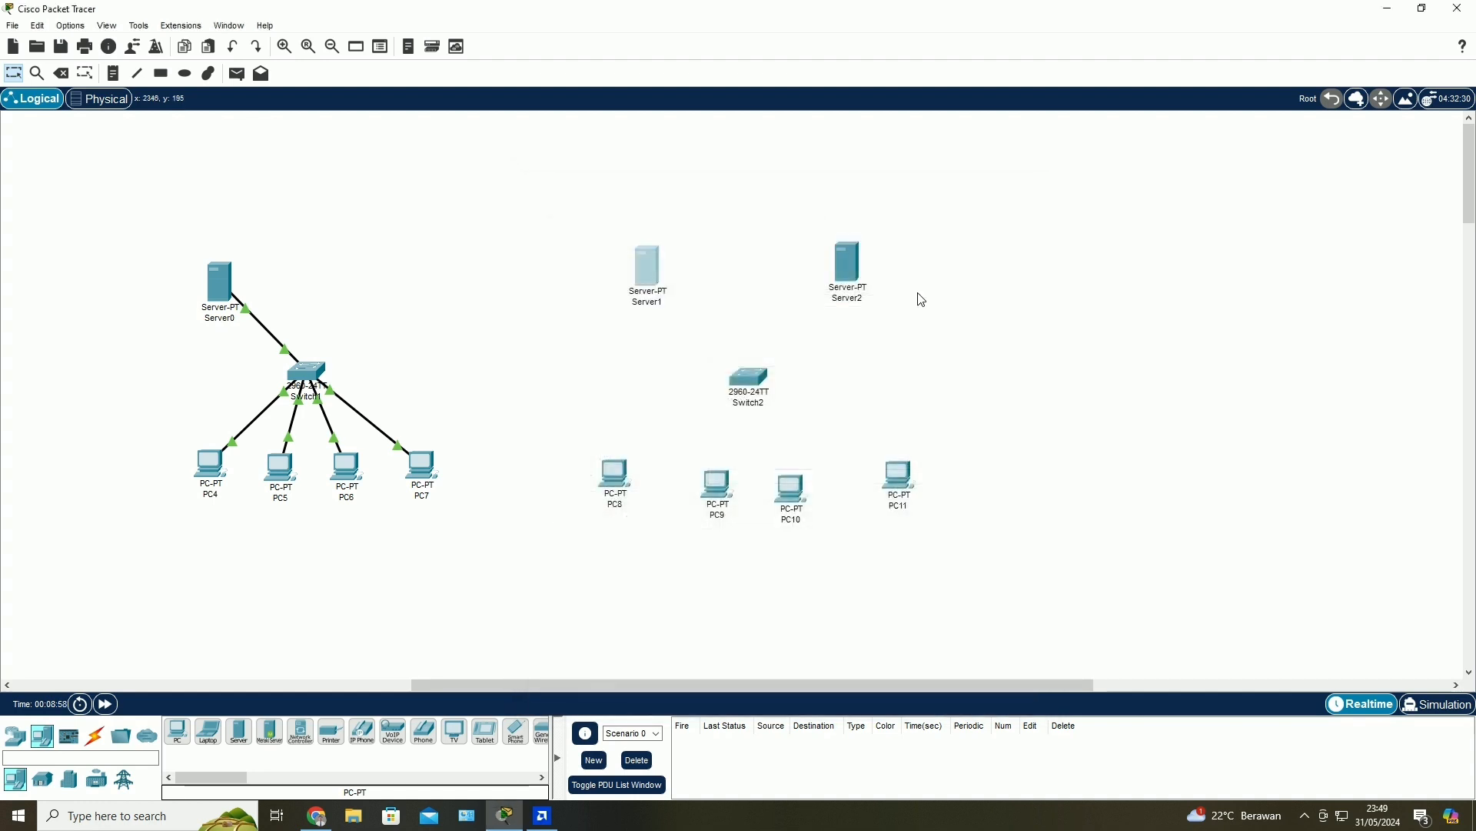
- Change Server1's display name to DNS and close its settings
click(651, 285)
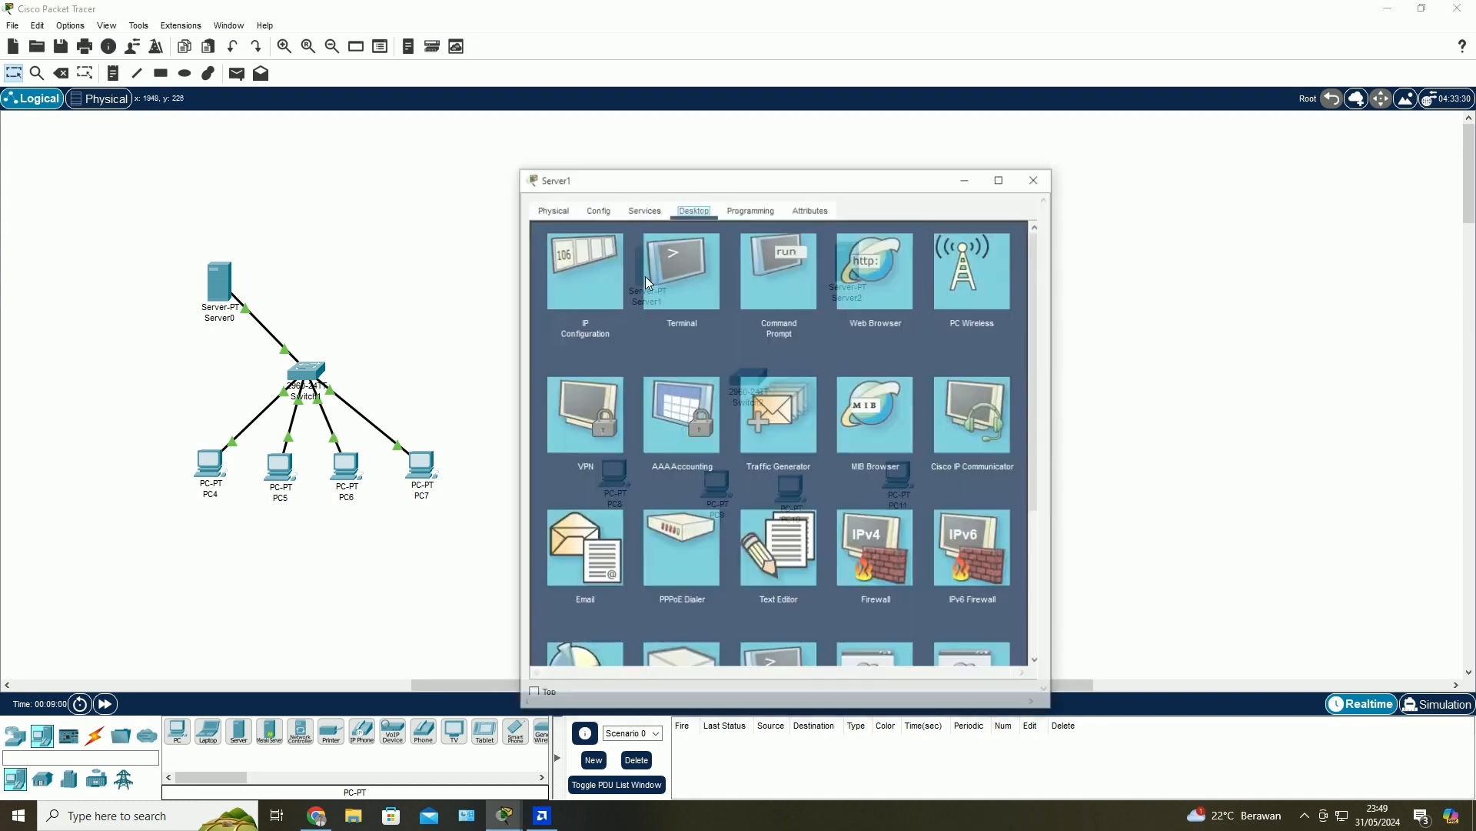
click(597, 208)
double_click(761, 277)
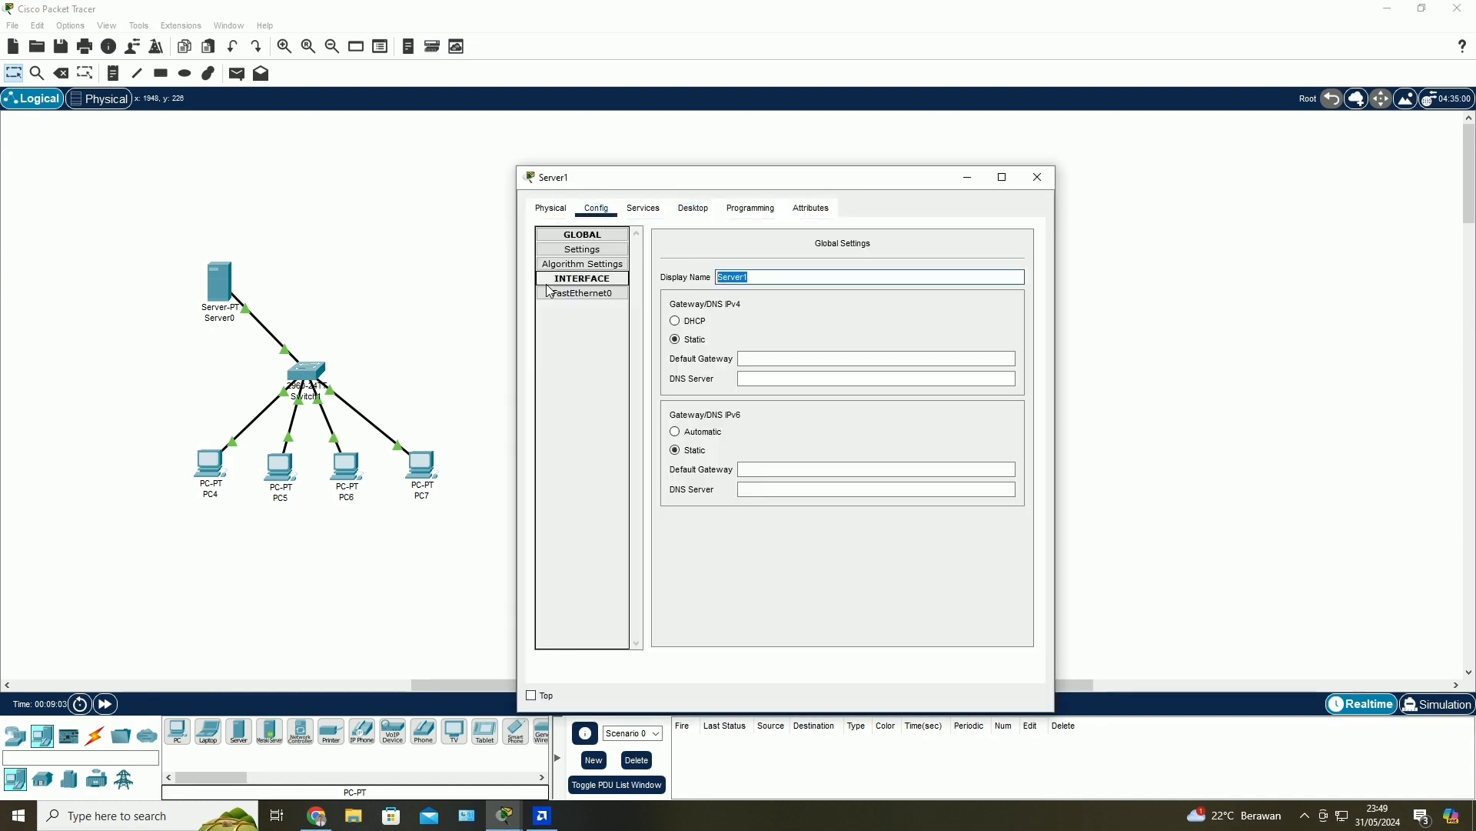
text(DNS)
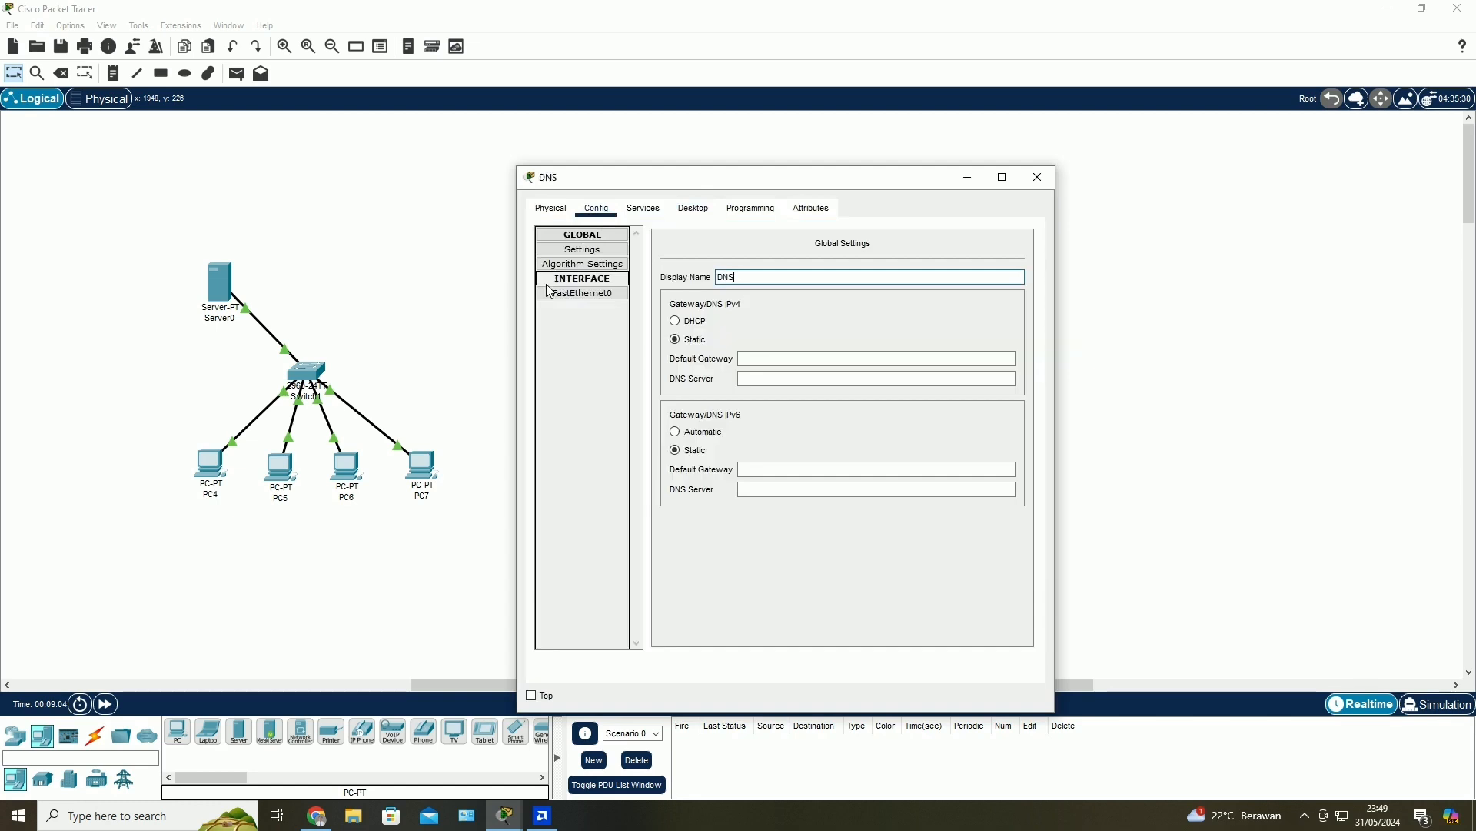
click(1034, 174)
- Change Server2's display name to HTTP and close its settings
click(848, 270)
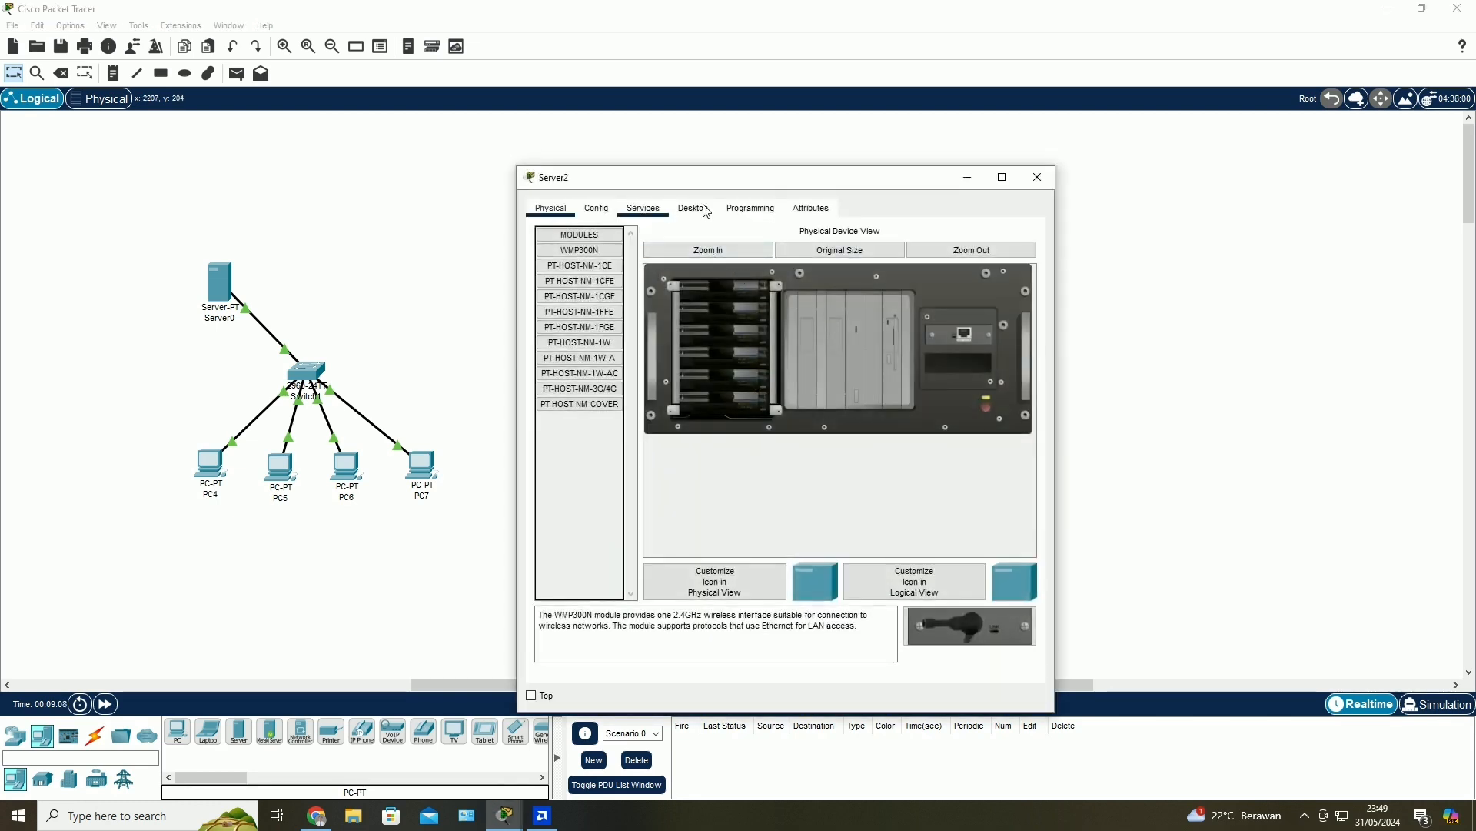
click(646, 209)
click(597, 209)
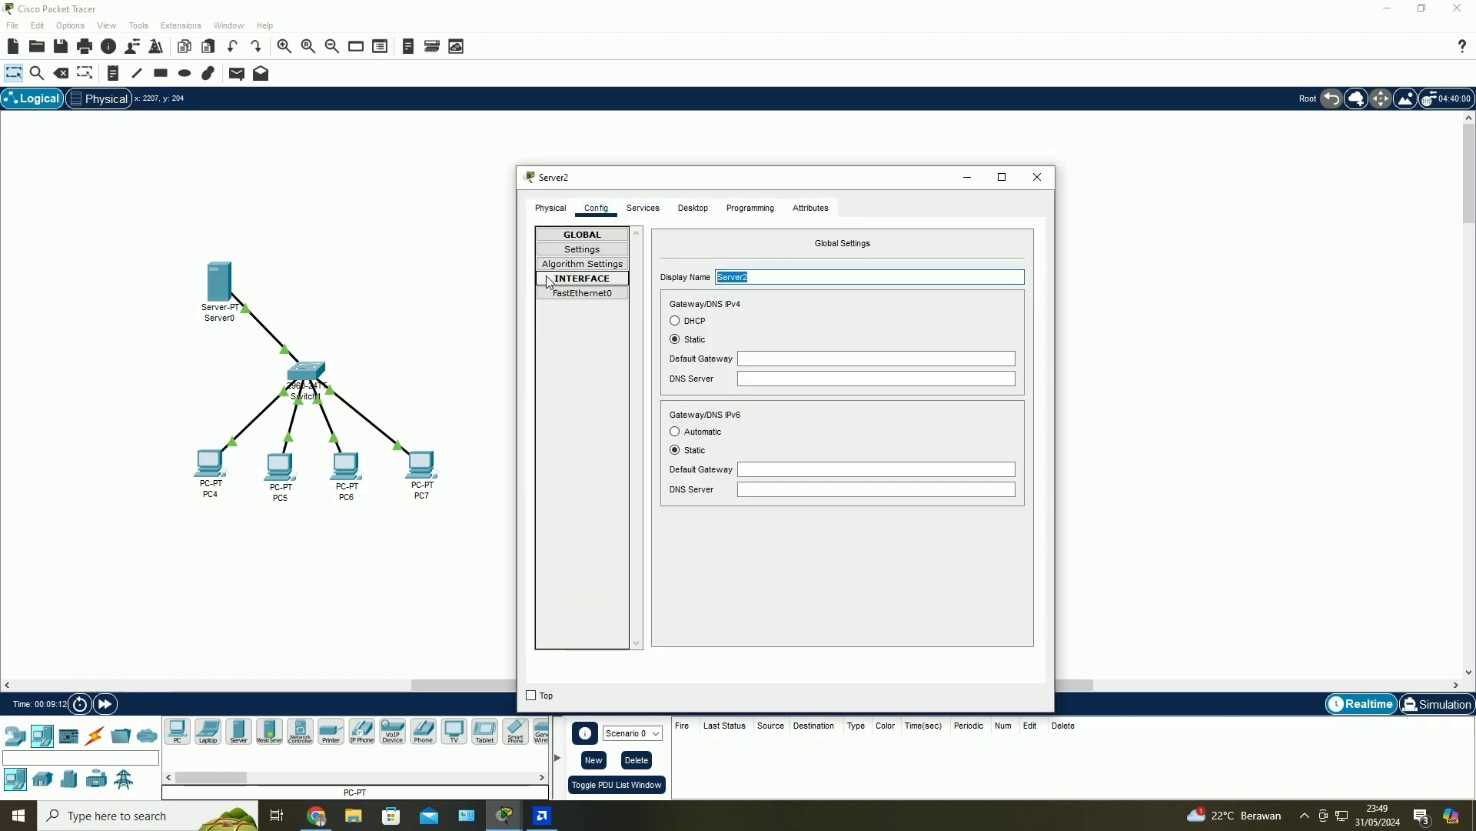
text(HTTP)
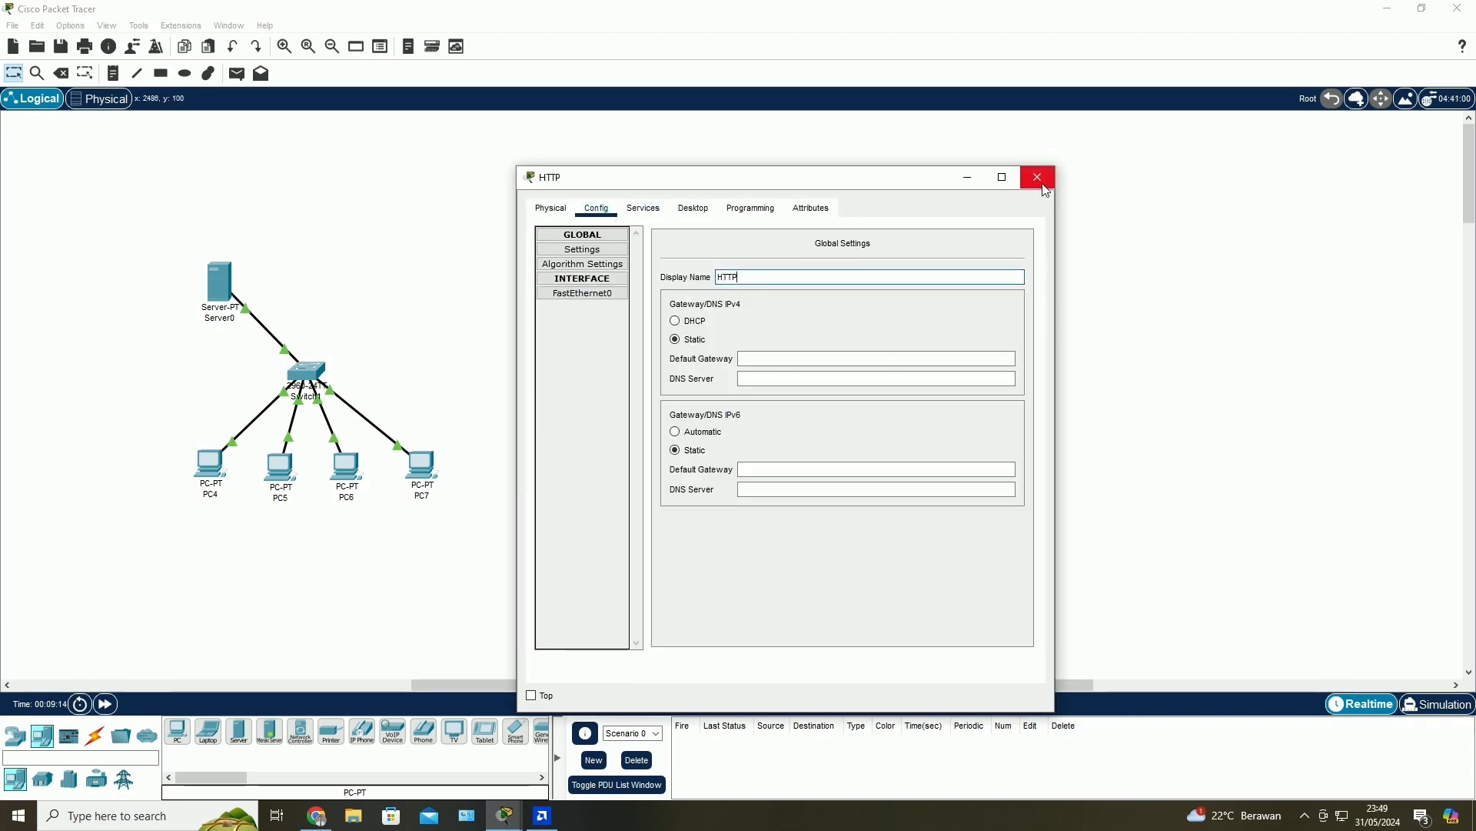
click(1044, 186)
- Give the HTTP server the static IPv4 address 192.168.3.2, subnet mask 255.255.255.0 and DNS server 192.168.3.1
click(856, 272)
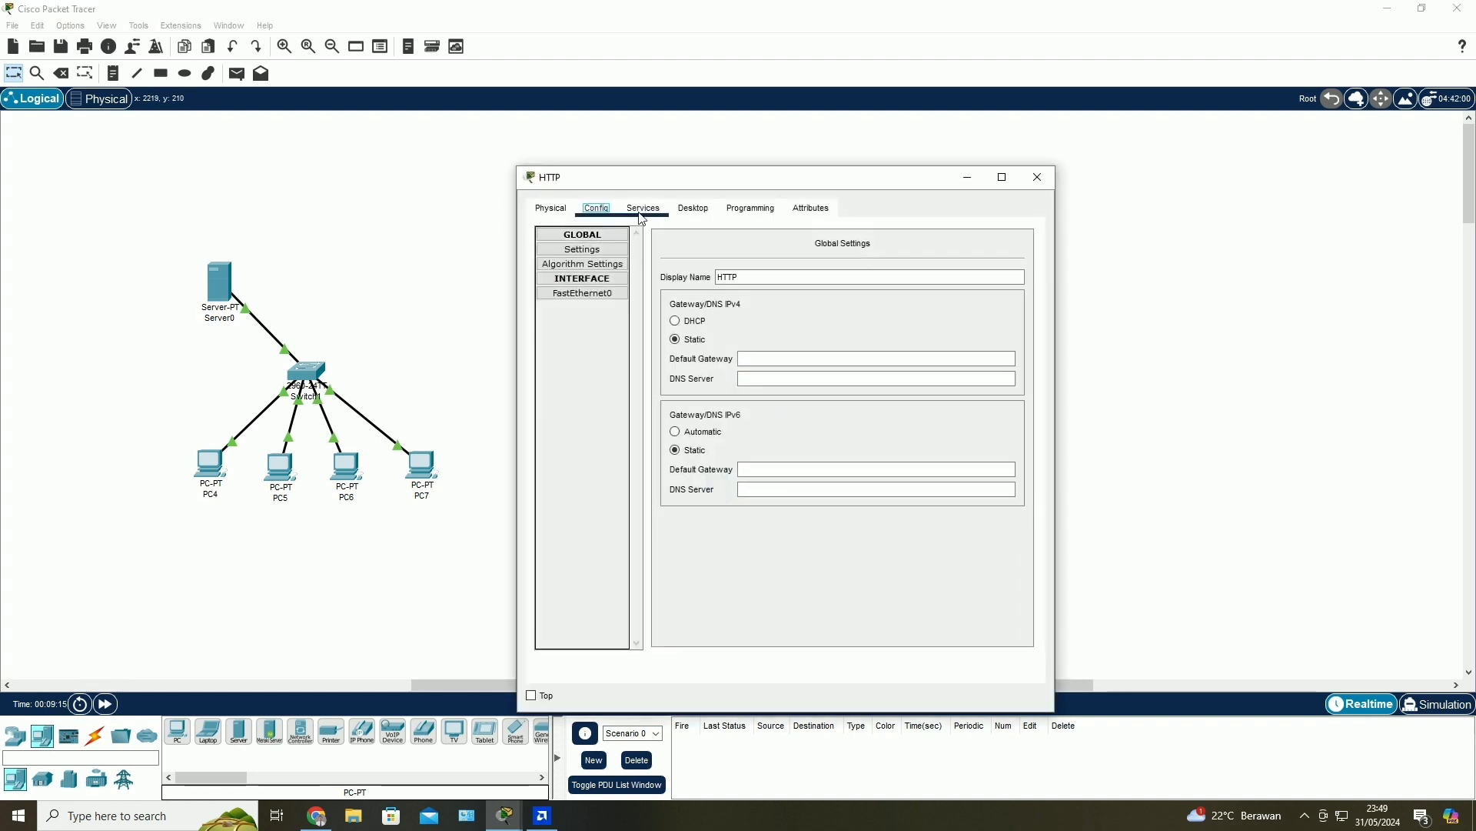
click(642, 209)
click(693, 208)
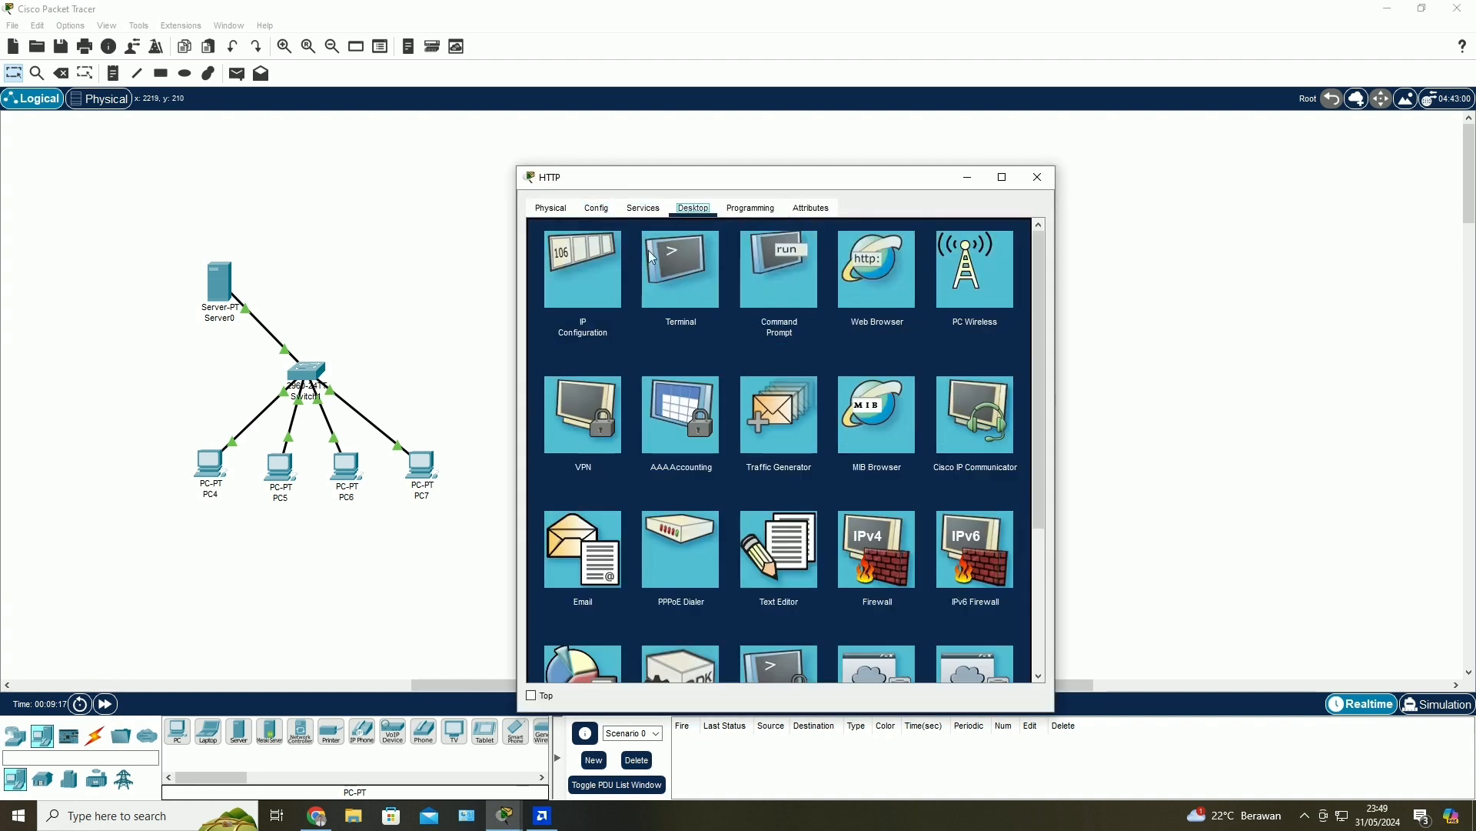
click(635, 273)
click(739, 300)
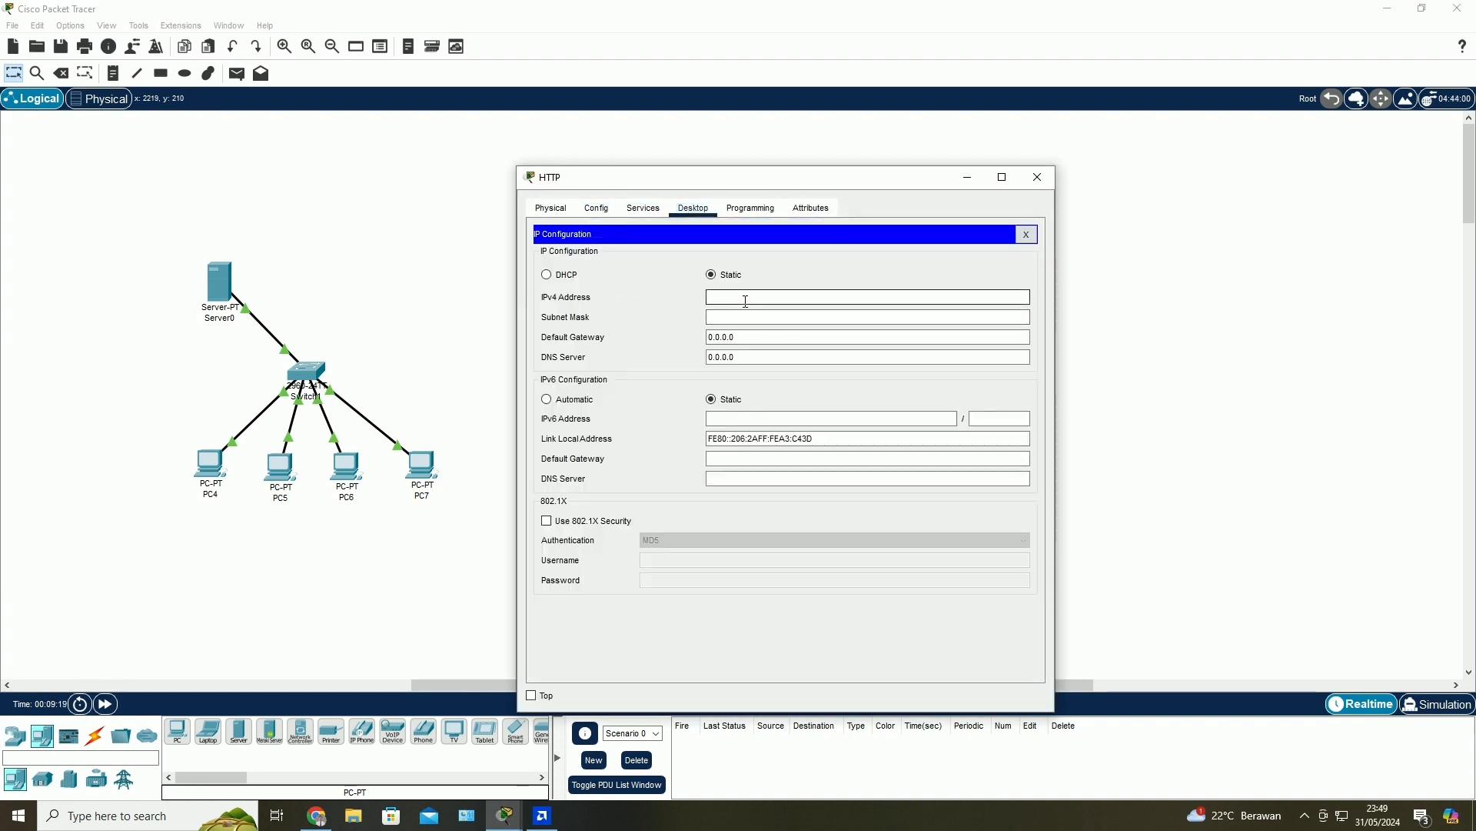
text(192.168.3.1)
key(Tab)
drag(750, 357, 709, 360)
text(192.168.3.1)
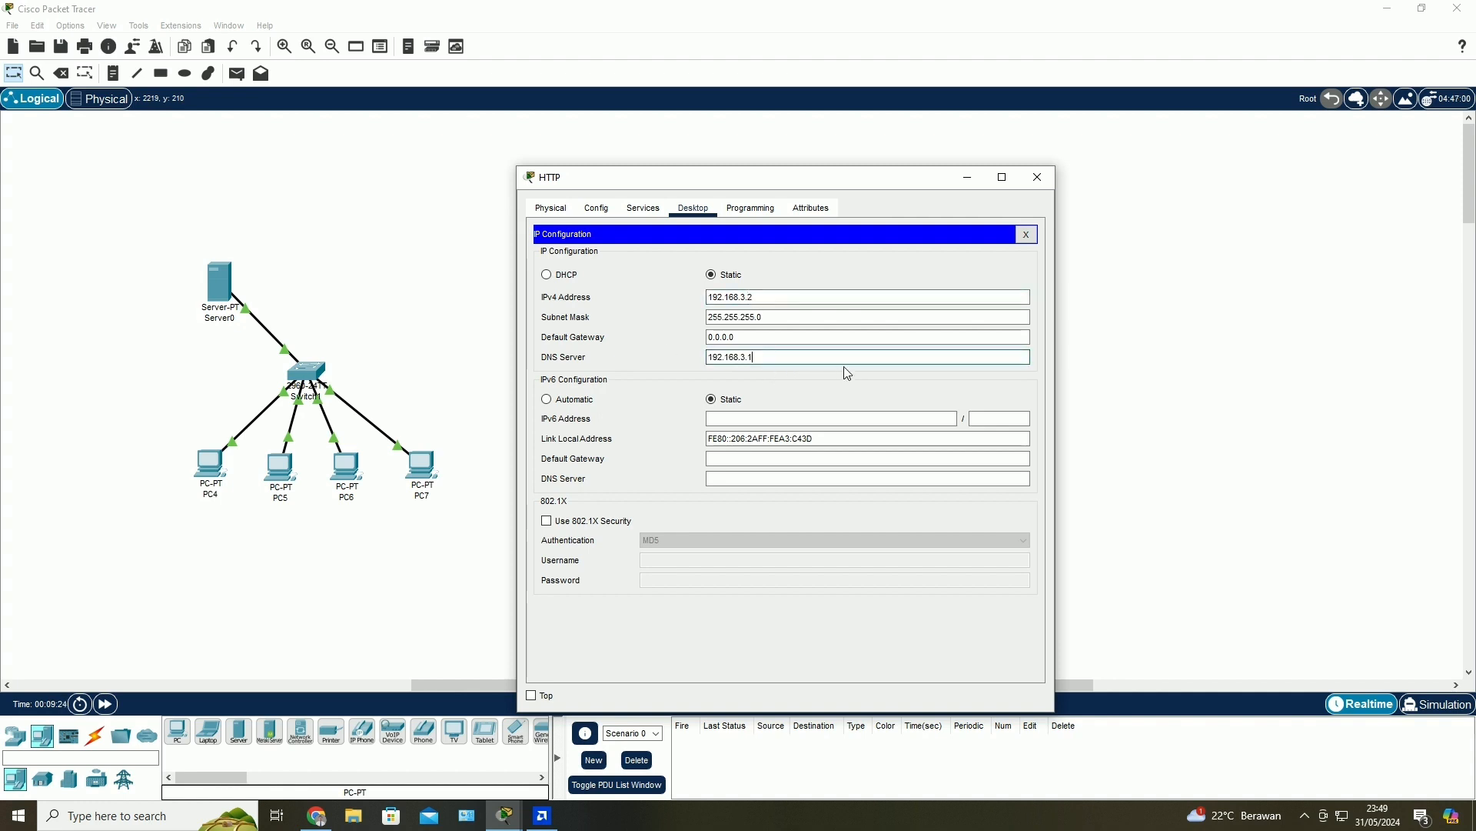
click(1037, 177)
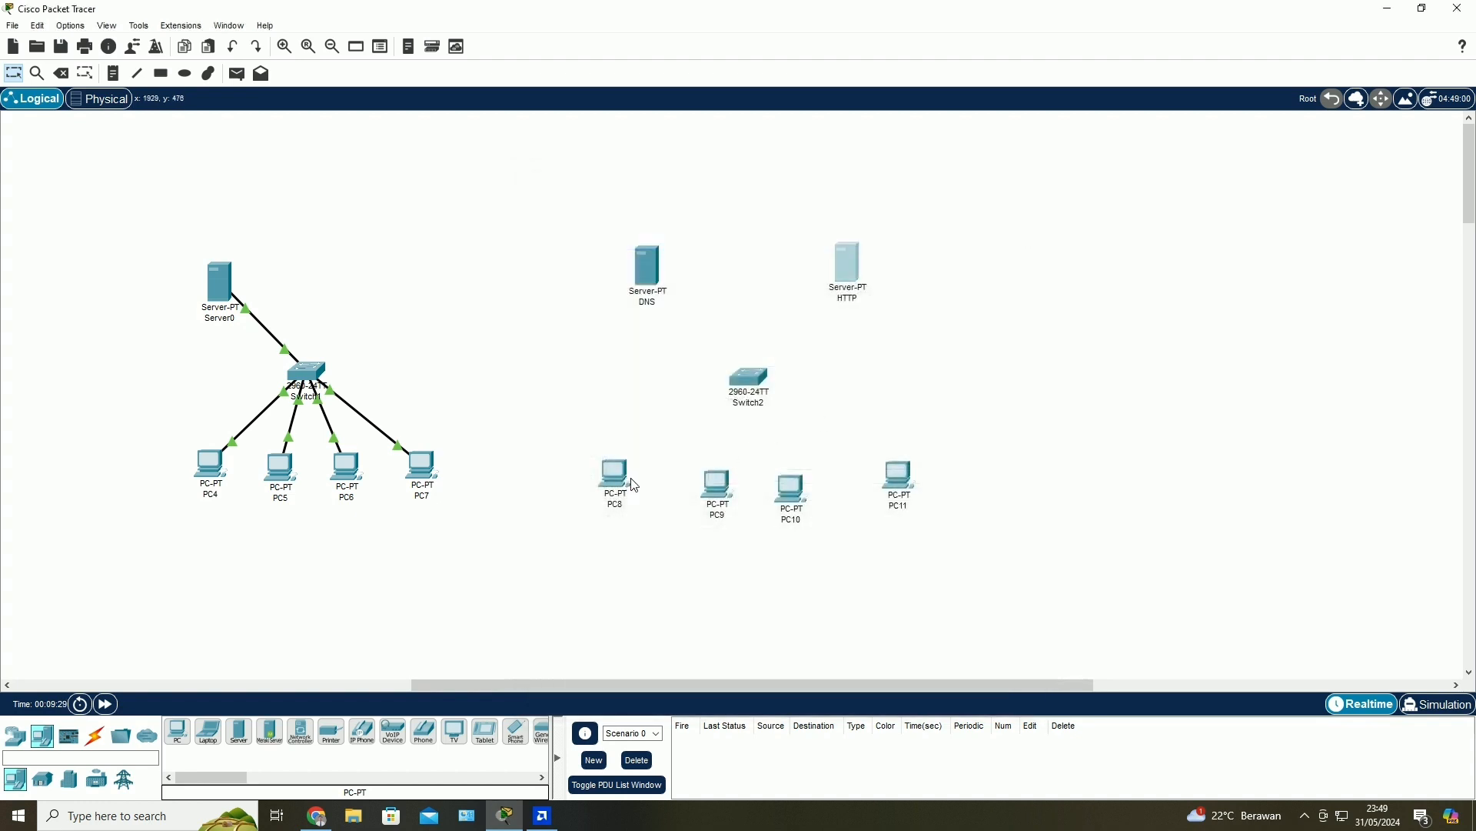
- Connect Switch2 to the DNS server with a copper straight-through cable
mouse_move(623, 488)
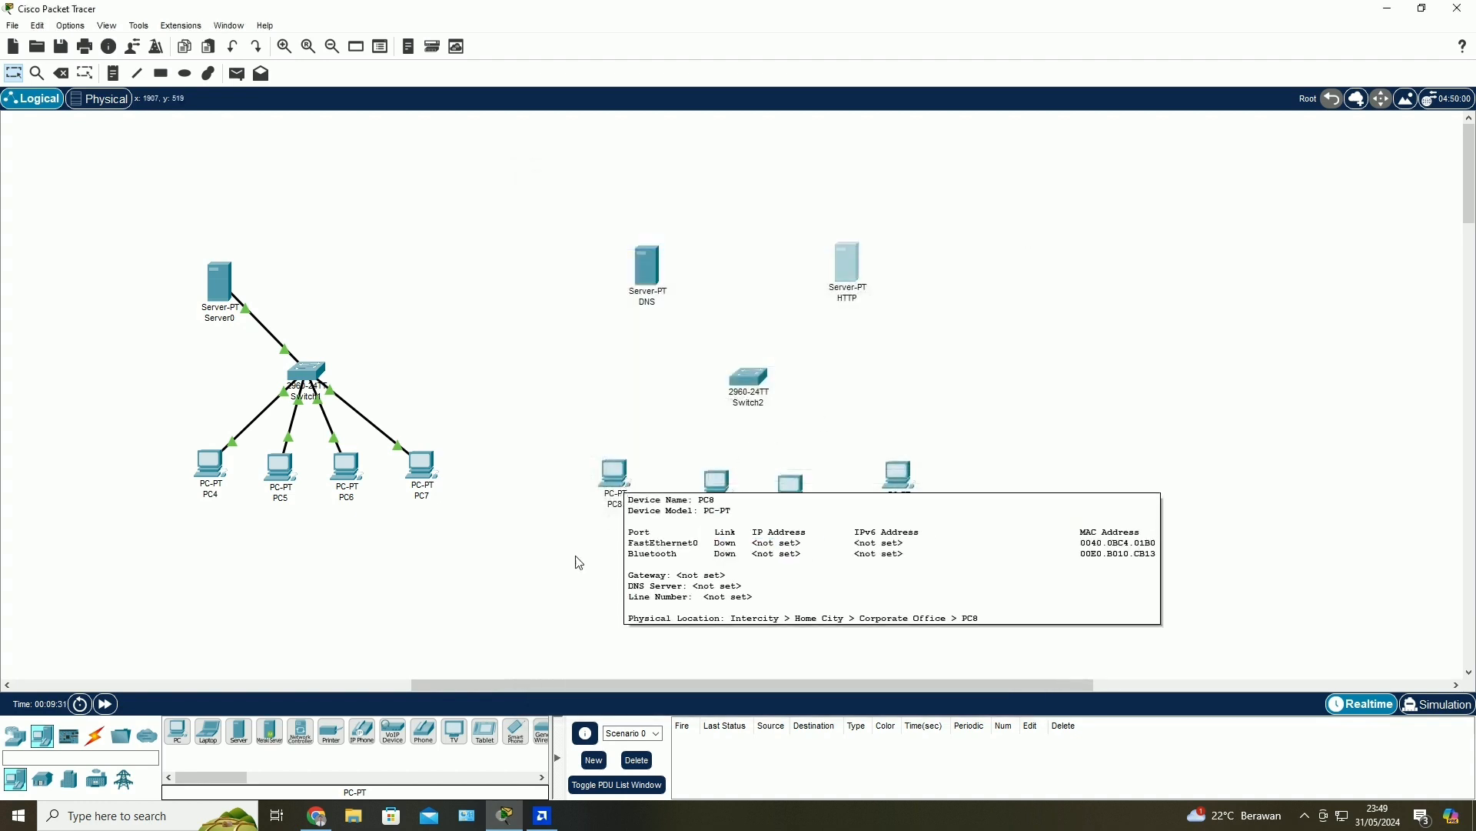
click(94, 736)
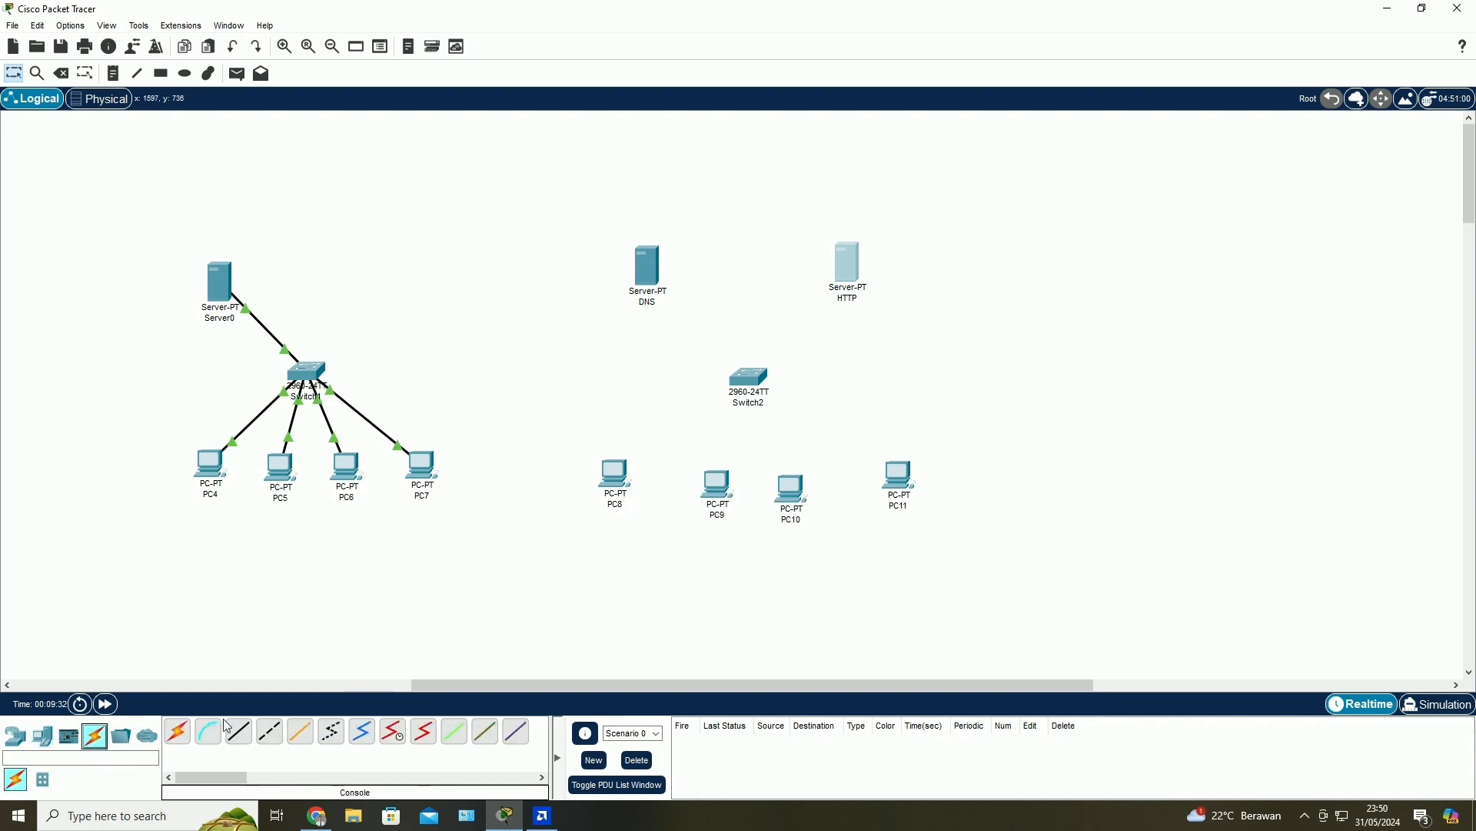
click(239, 731)
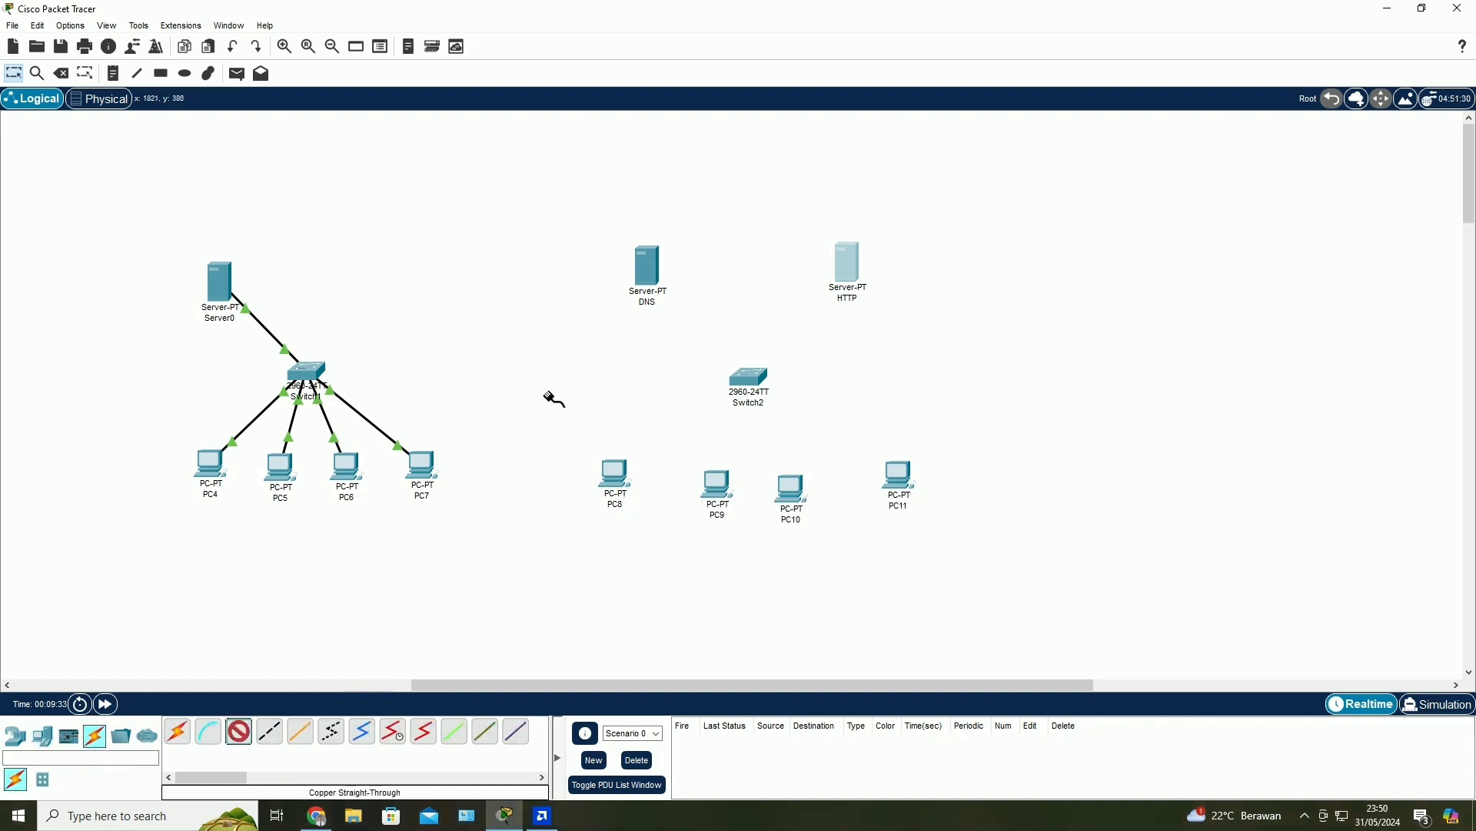
click(740, 370)
click(769, 26)
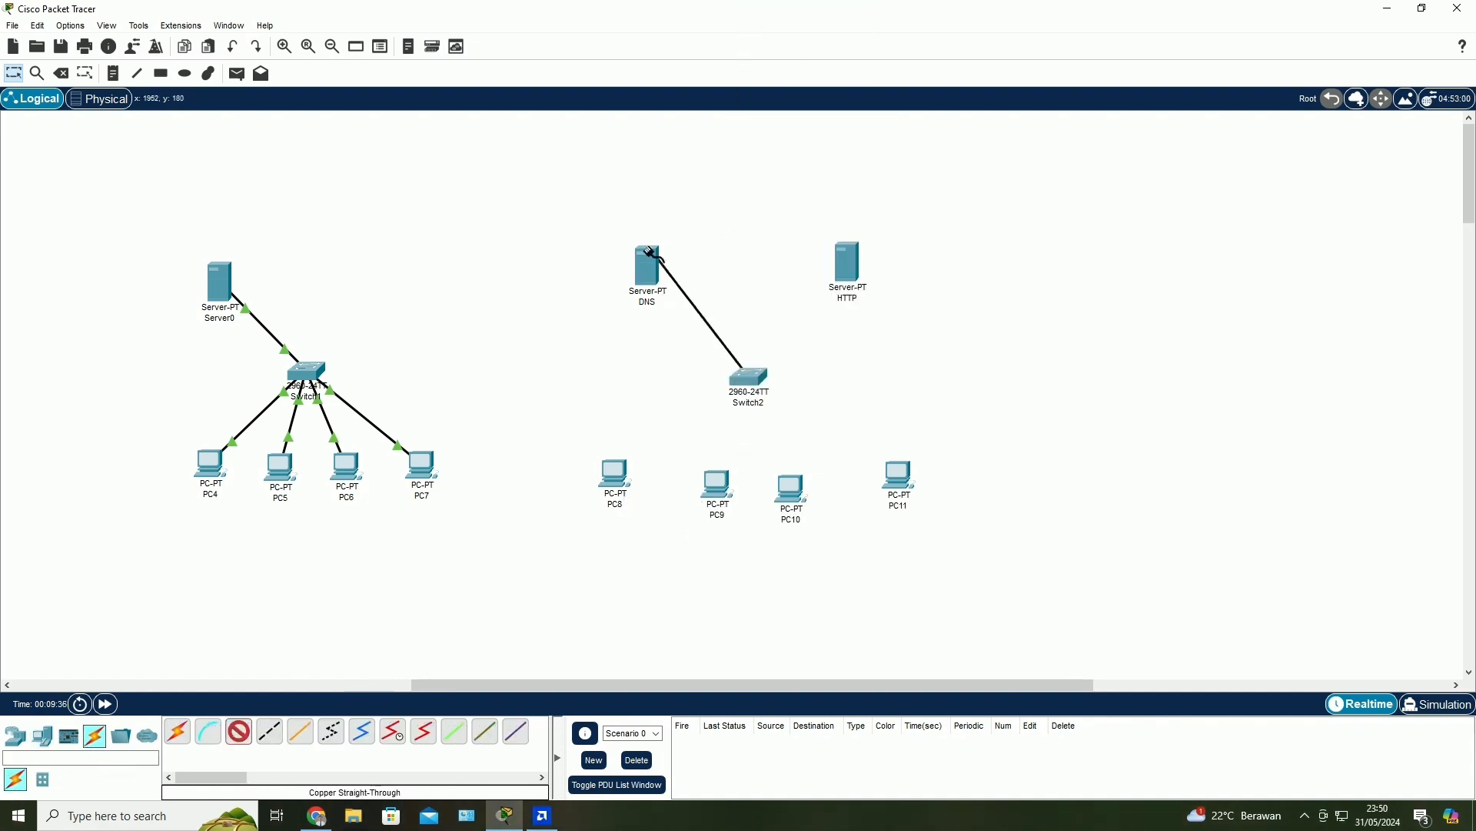
click(650, 252)
click(696, 257)
- Run a copper straight-through cable from Switch2's FastEthernet0/2 port to the HTTP server
click(238, 732)
click(745, 380)
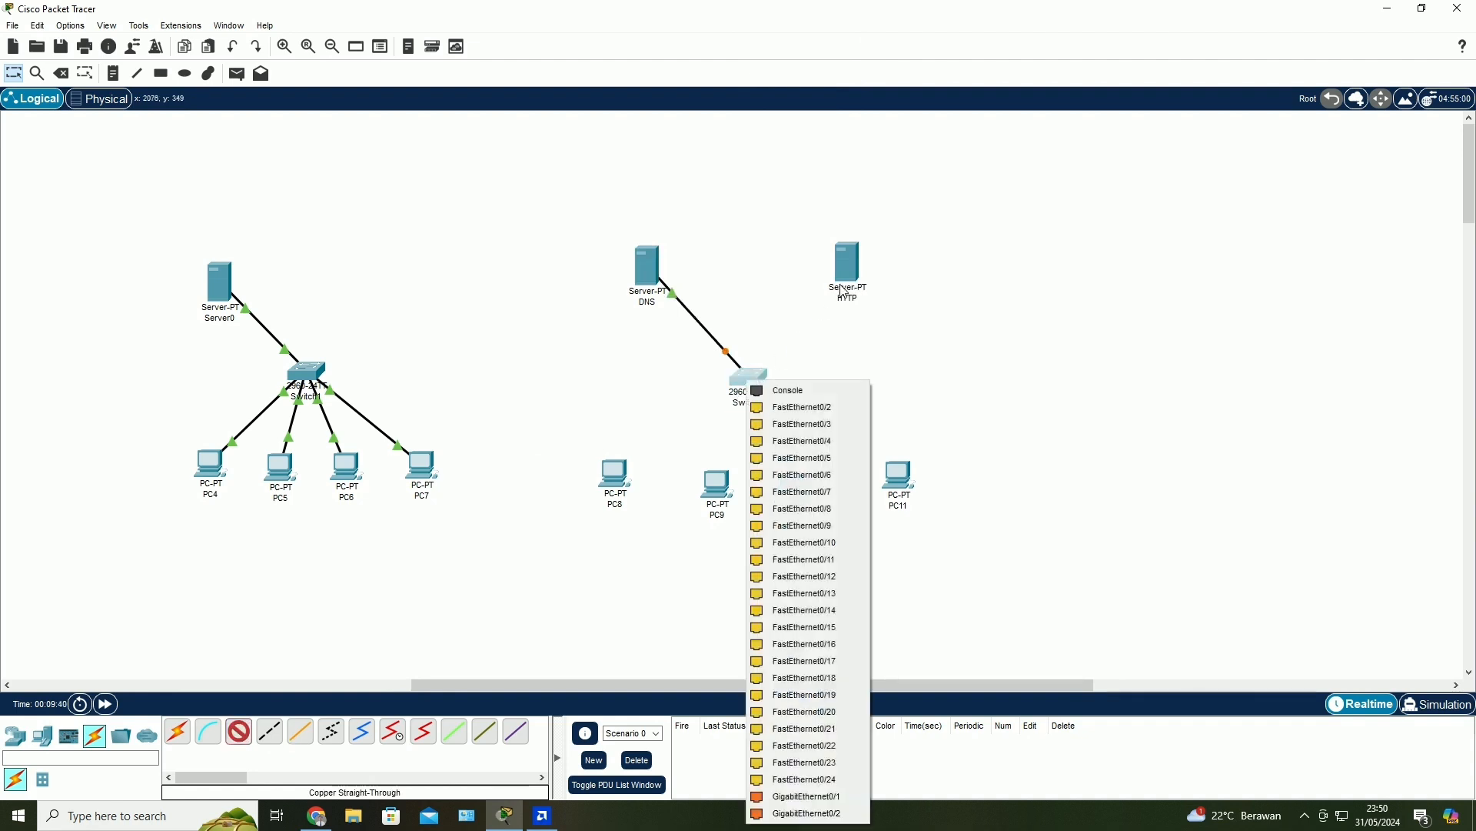
click(802, 407)
click(849, 274)
click(881, 287)
- Run a copper straight-through cable from Switch2's FastEthernet0/3 port to PC8
click(239, 725)
click(743, 379)
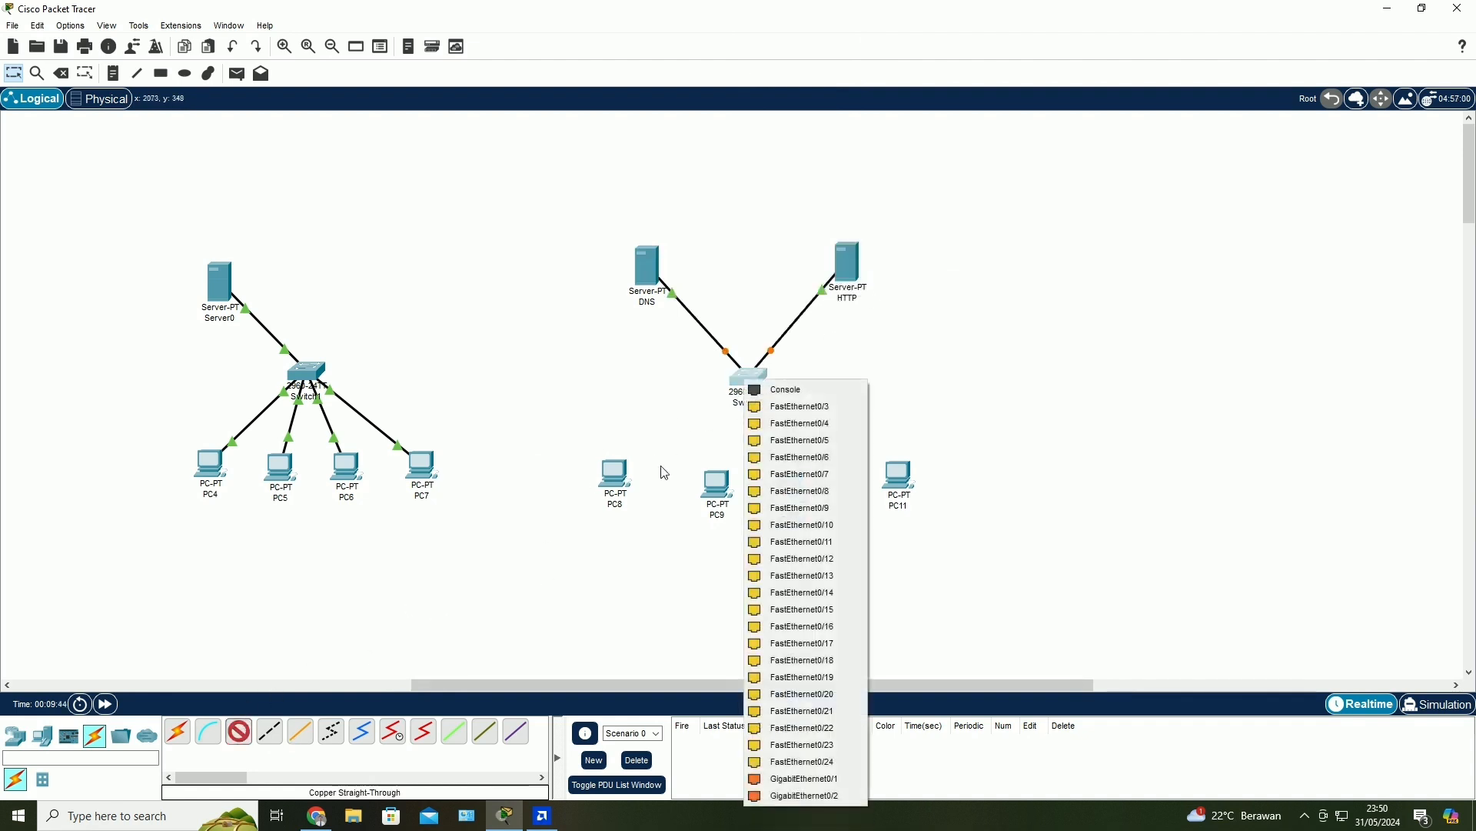
click(796, 406)
click(615, 475)
click(669, 537)
- Connect Switch2 to PC9 with a copper straight-through cable, using a free FastEthernet port
click(239, 732)
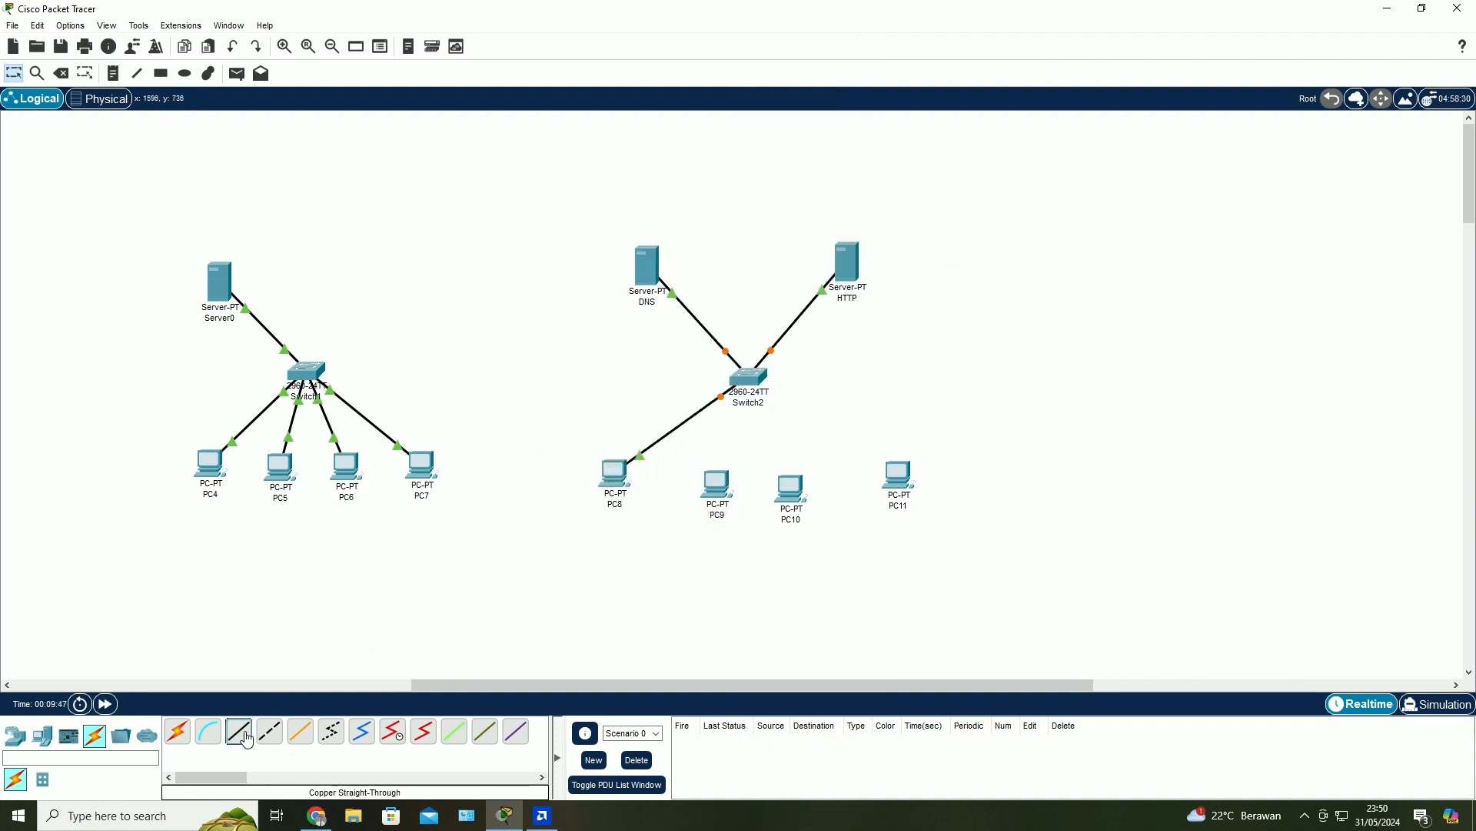
click(743, 384)
click(796, 419)
click(712, 481)
click(761, 543)
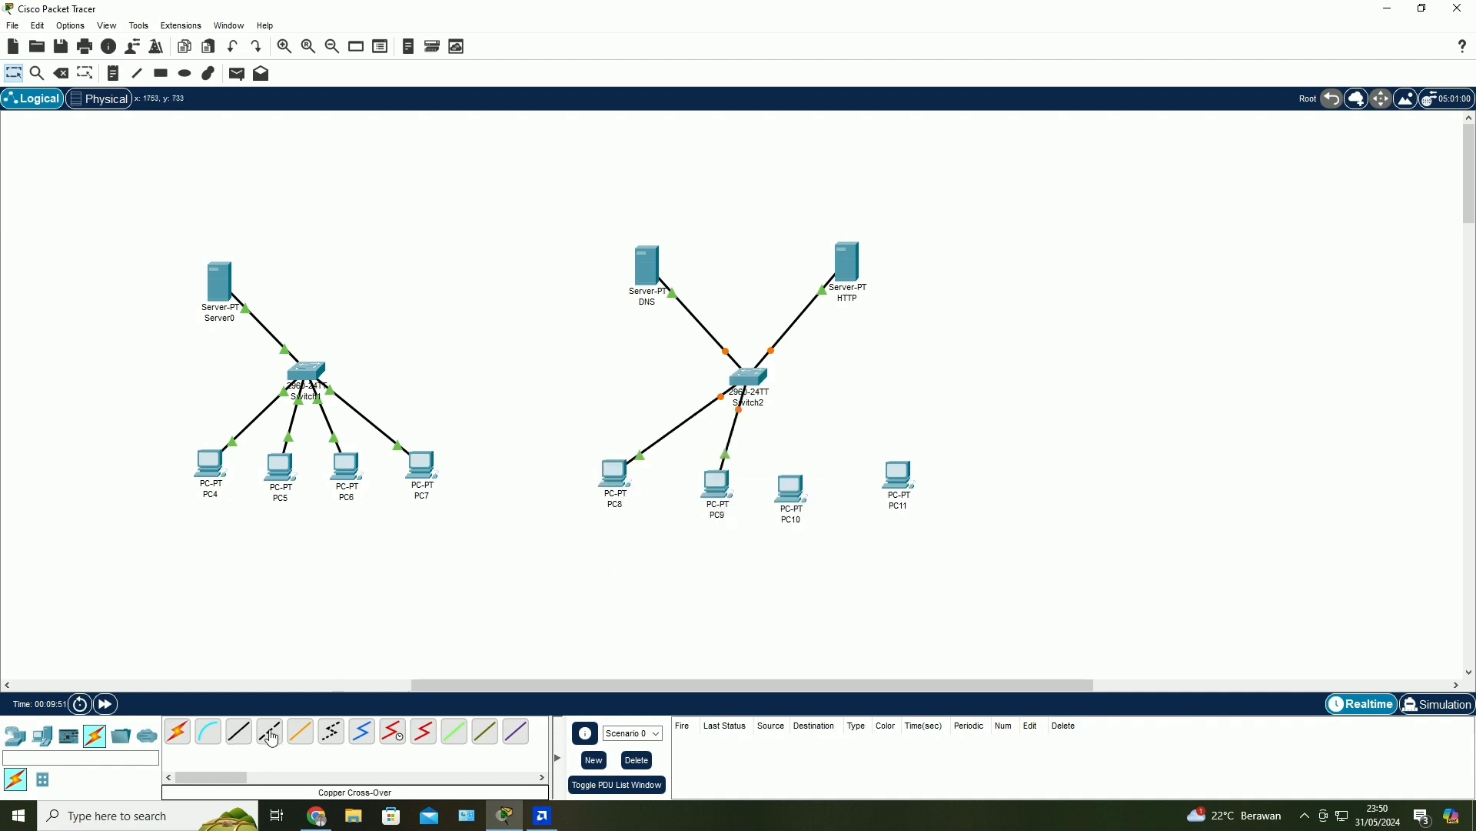
- Connect Switch2 to PC10 with a copper straight-through cable, using a free FastEthernet port
click(239, 732)
click(750, 380)
click(796, 432)
click(790, 491)
click(838, 556)
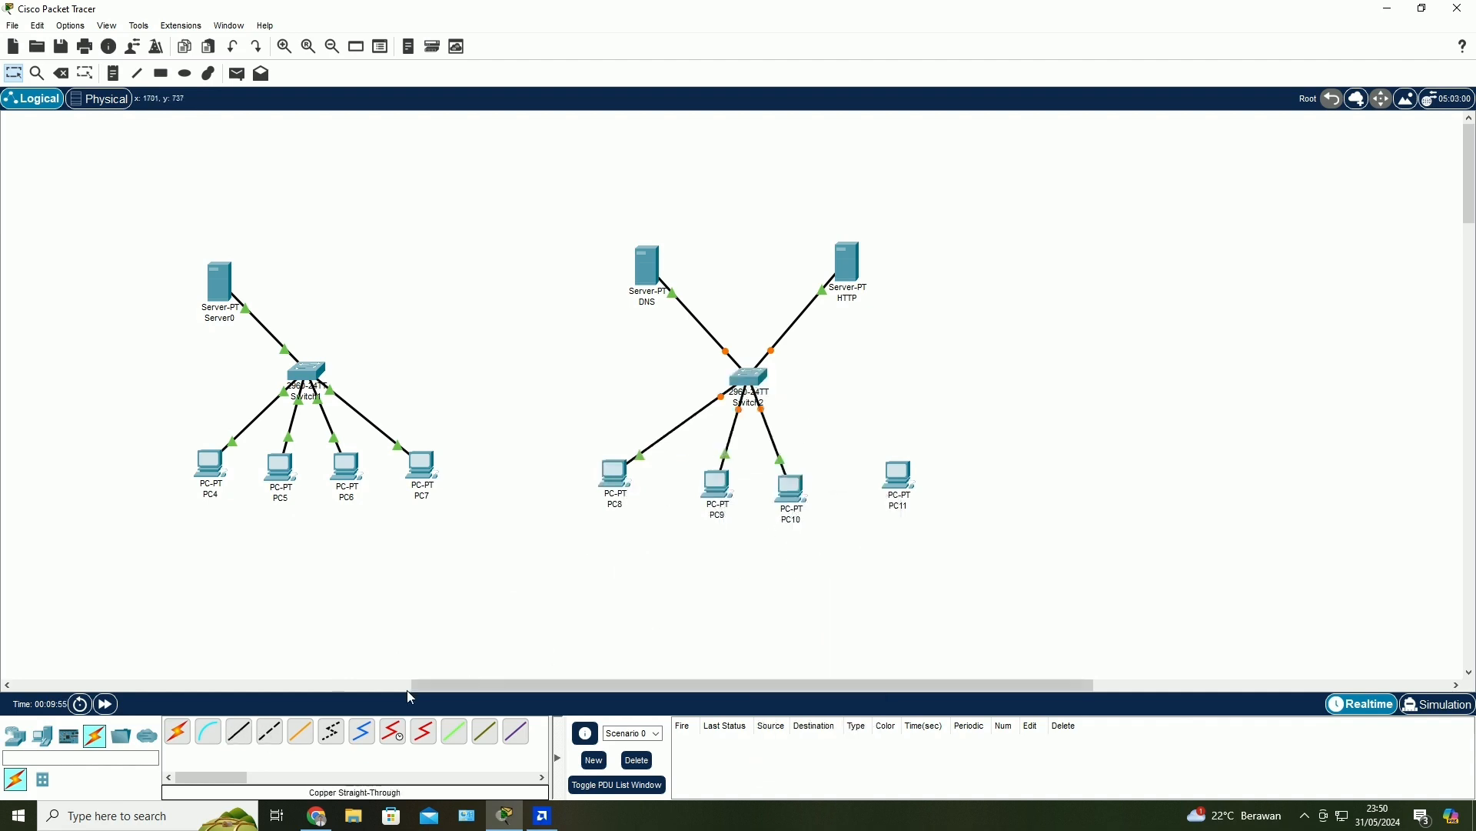
- Connect Switch2 to PC11 with a copper straight-through cable, using a free FastEthernet port
click(239, 731)
click(750, 380)
click(796, 445)
click(898, 481)
click(985, 543)
- Give PC8 the static IPv4 address 192.168.3.3 with subnet mask 255.255.255.0 and DNS server 192.168.3.1
click(616, 468)
click(642, 209)
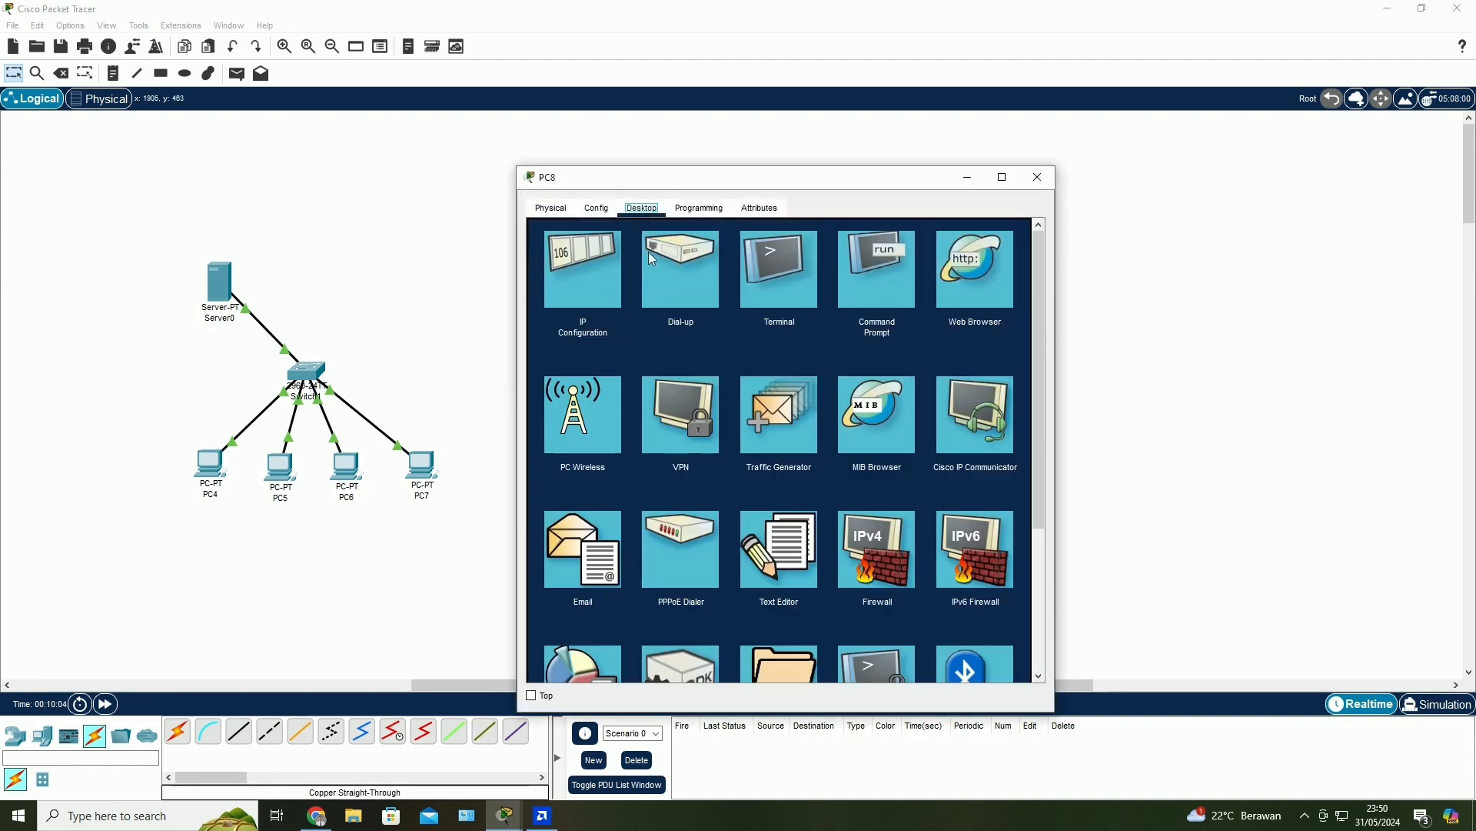
click(580, 266)
click(742, 316)
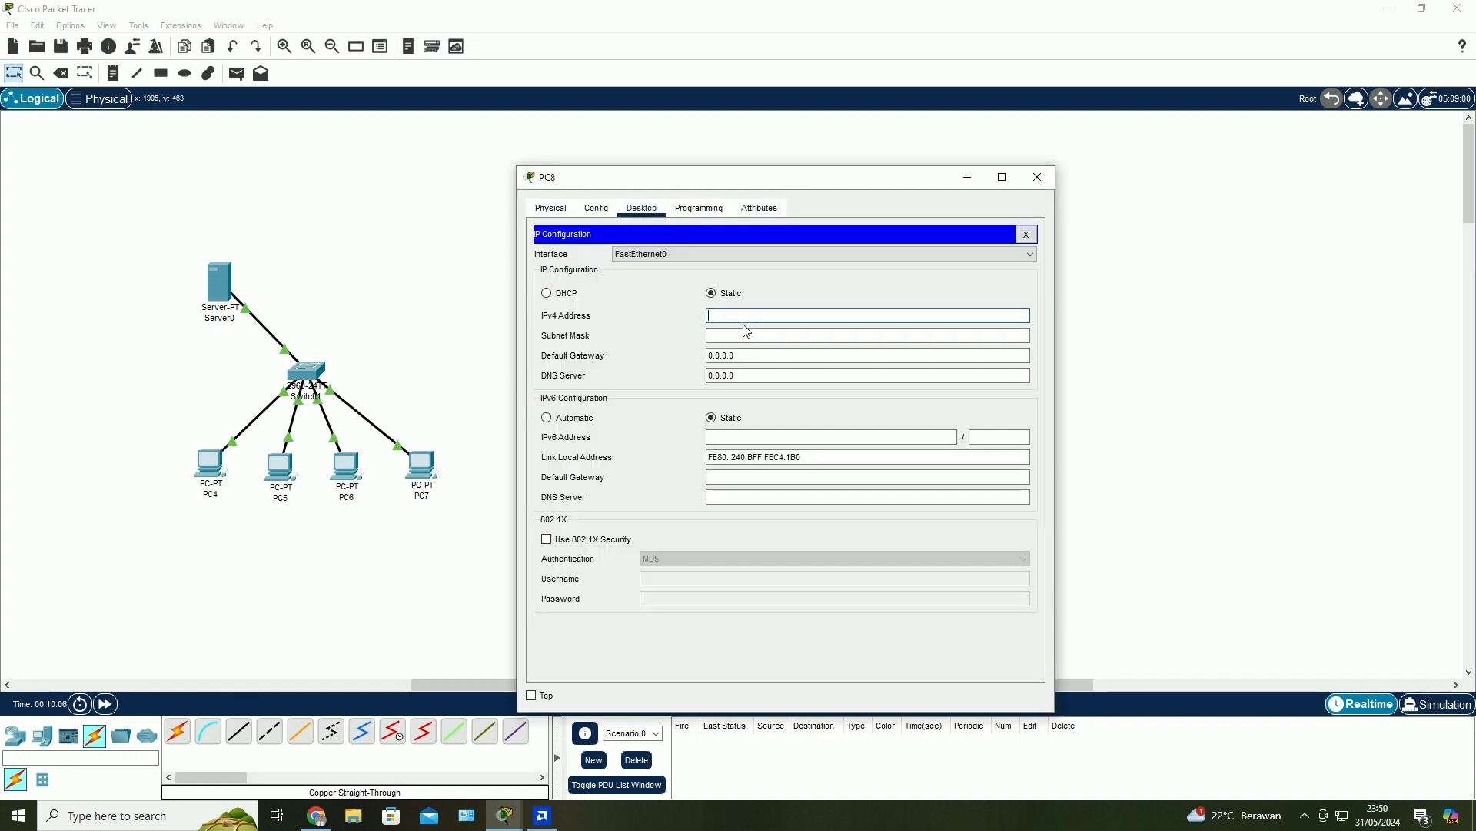
text(192.168.3.1)
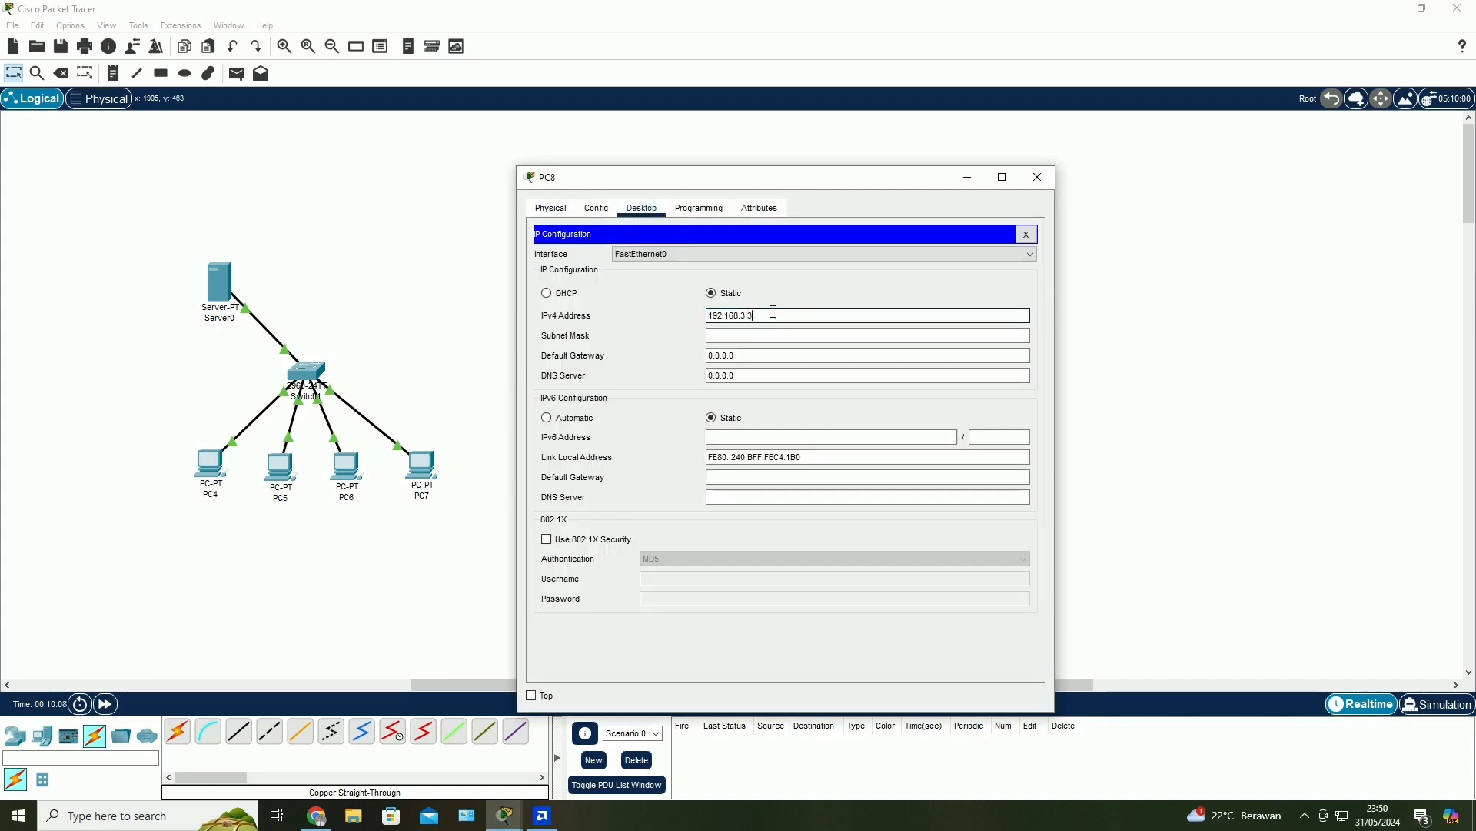
click(754, 336)
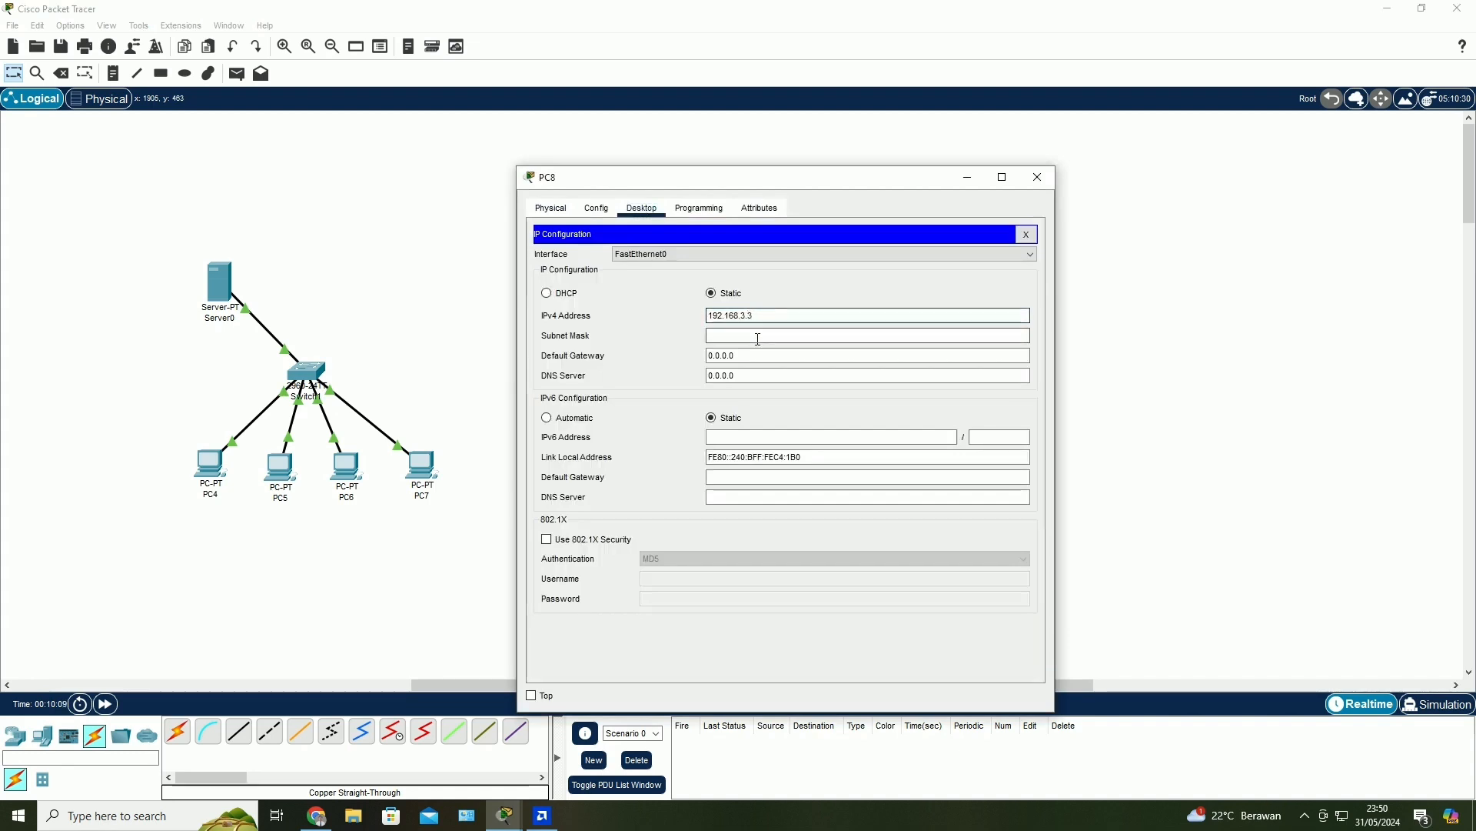
double_click(748, 382)
text(192.168.3.1)
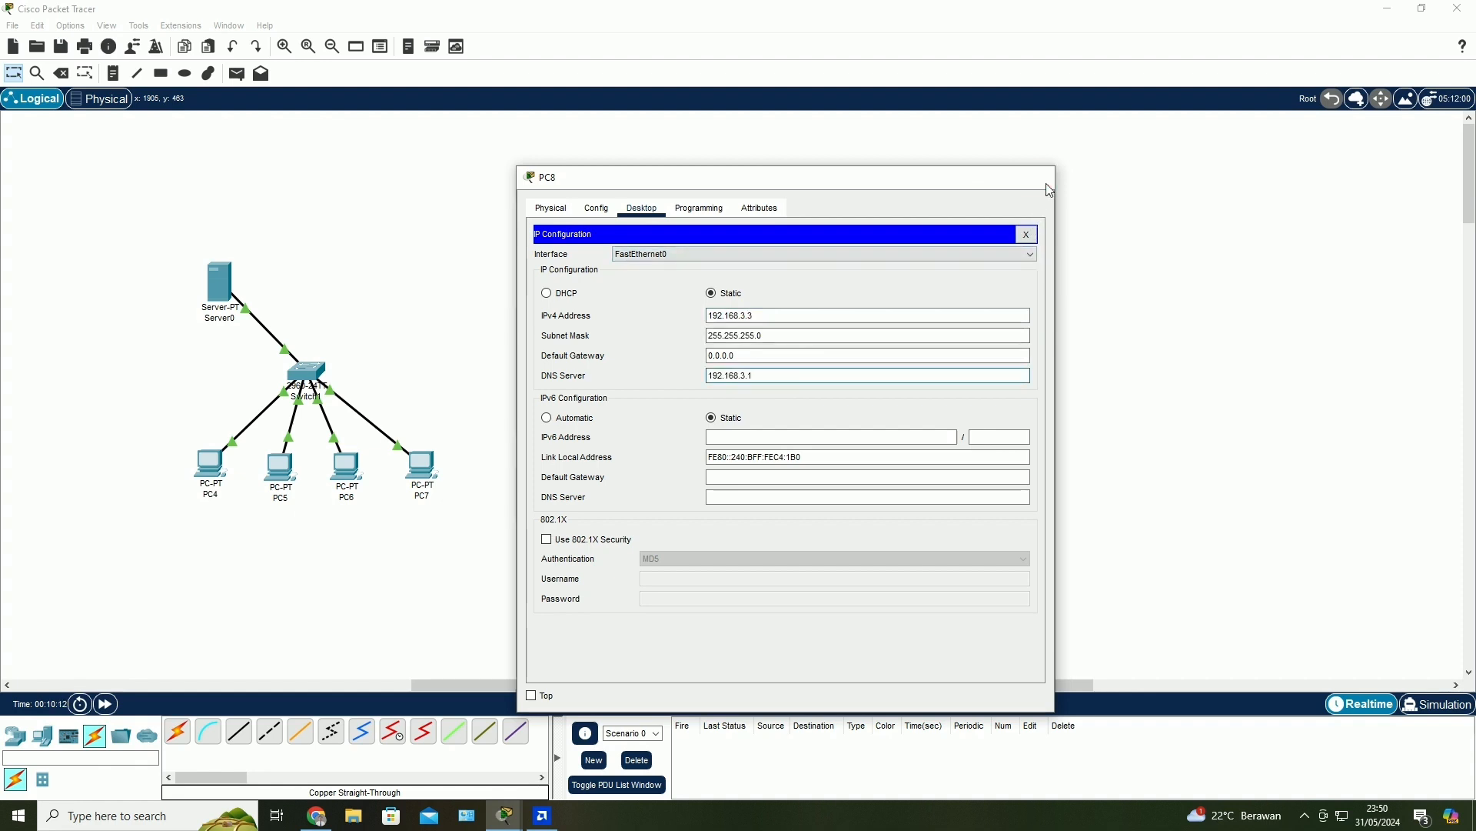
click(1048, 180)
- Give PC9 the static IPv4 address 192.168.3.4 with subnet mask 255.255.255.0 and DNS server 192.168.3.1
click(720, 483)
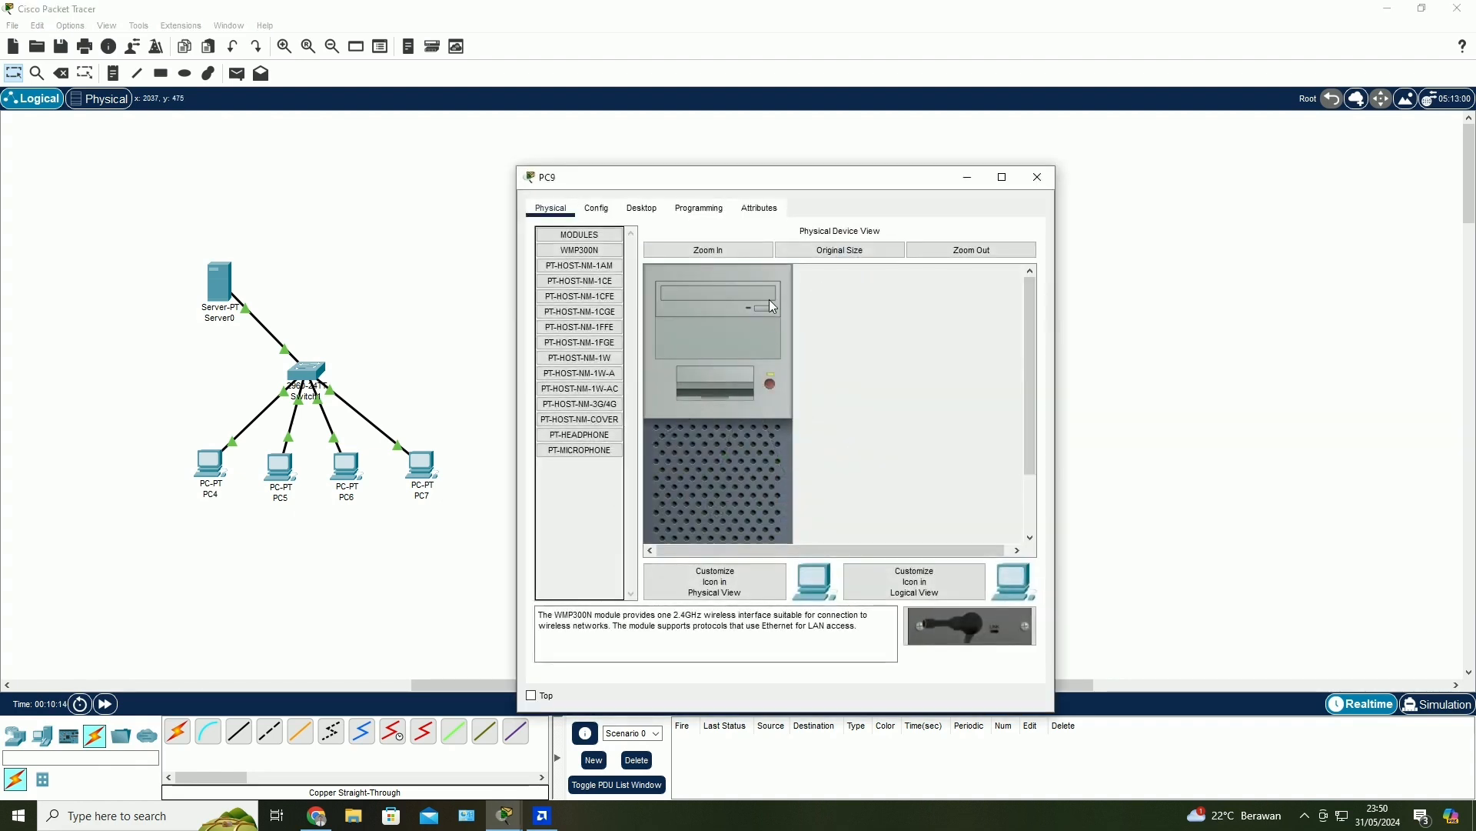
click(641, 208)
click(601, 262)
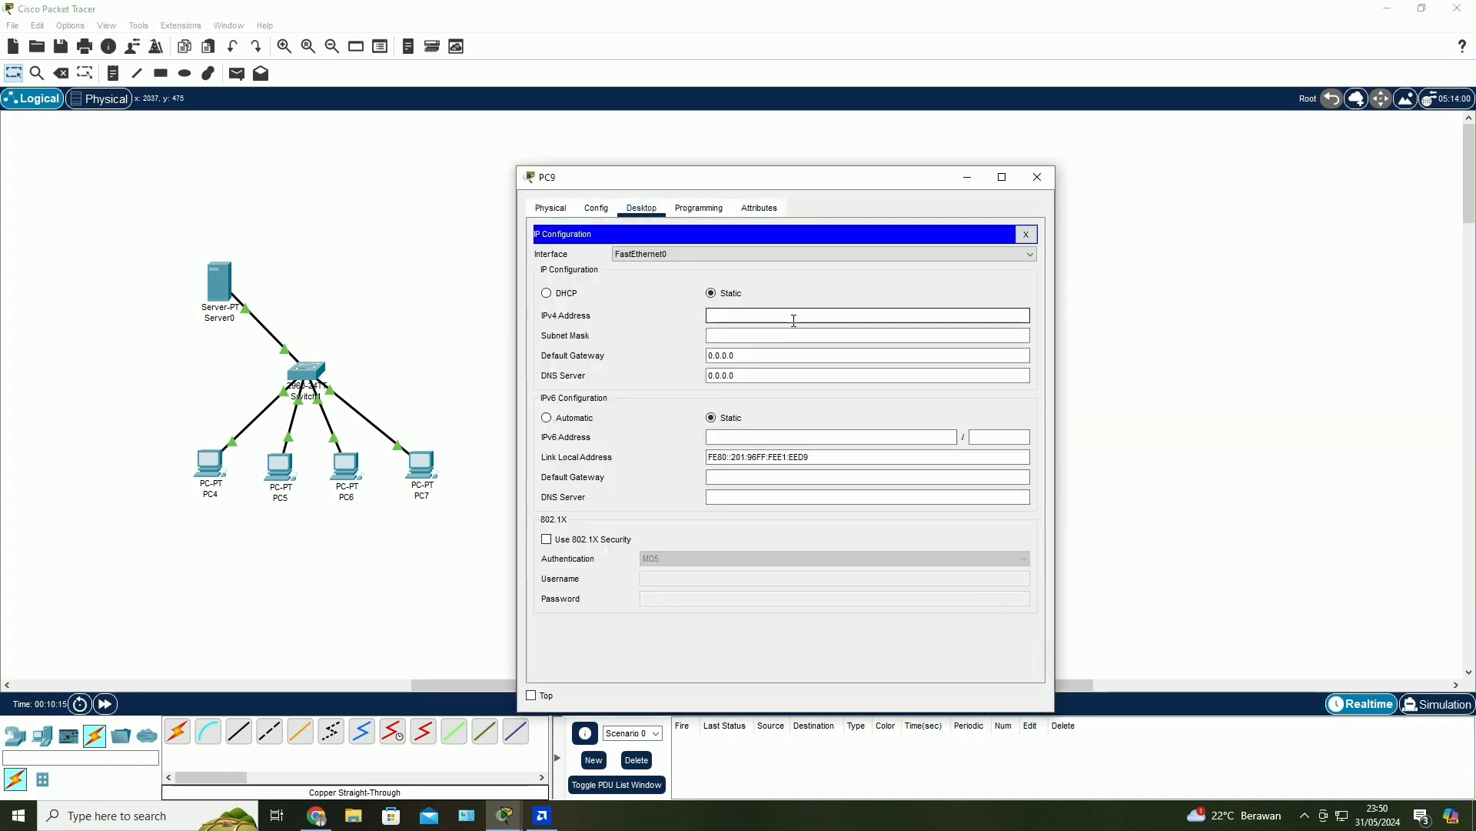
text(192.168.3.1)
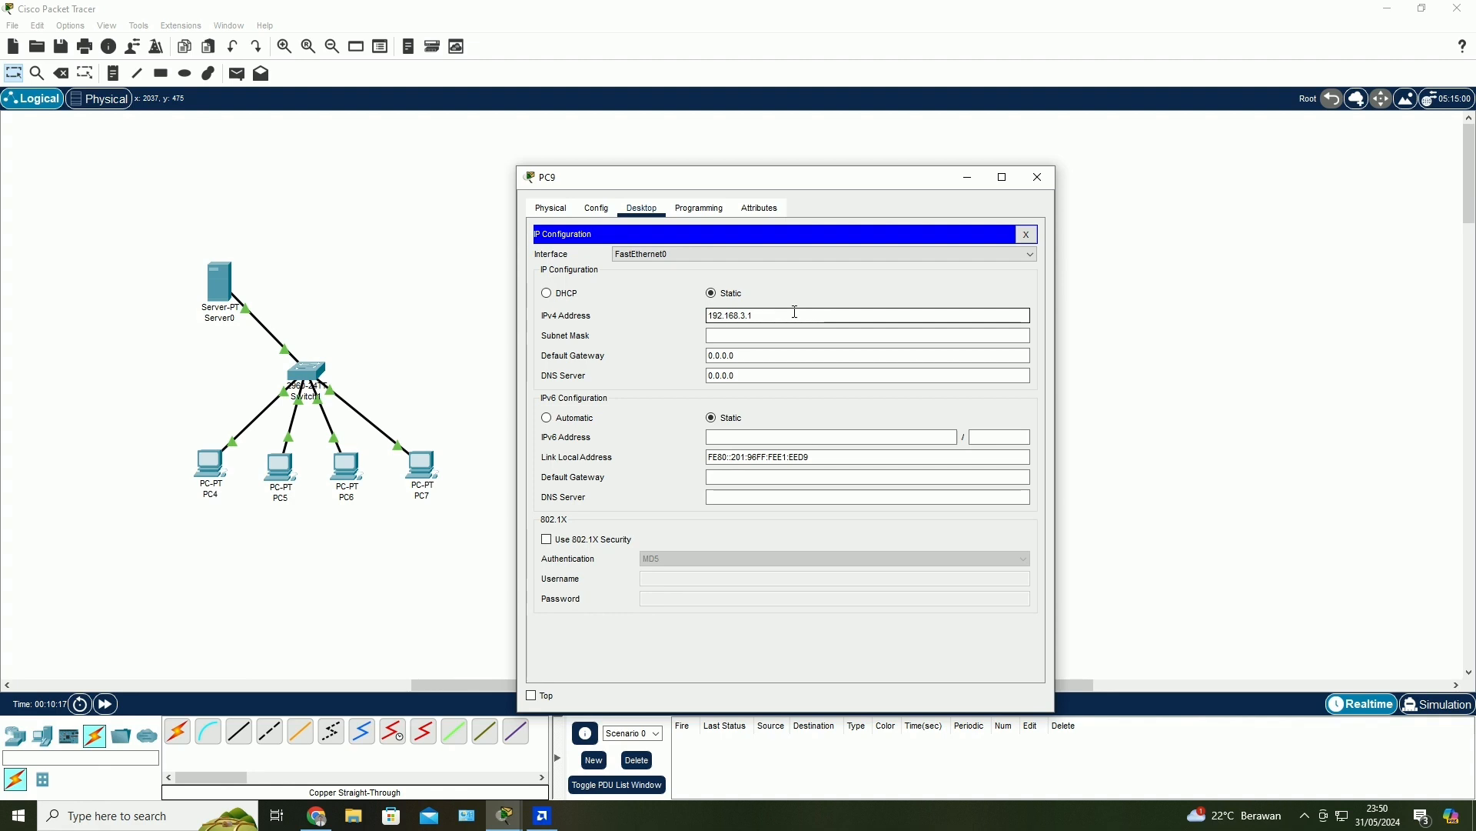
key(Tab)
key(Tab)
key(Tab)
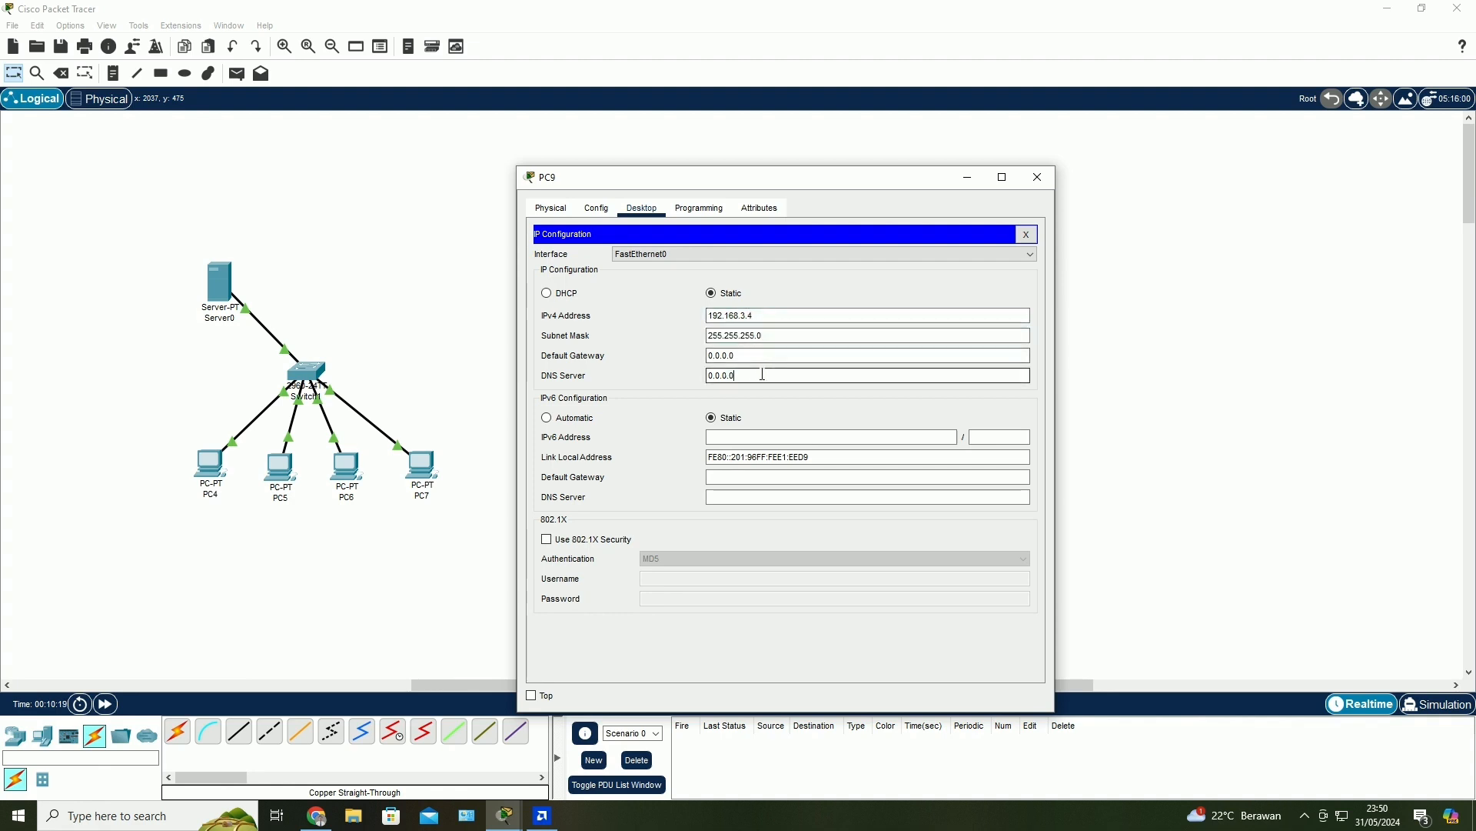
text(192.168.3.1)
click(1038, 177)
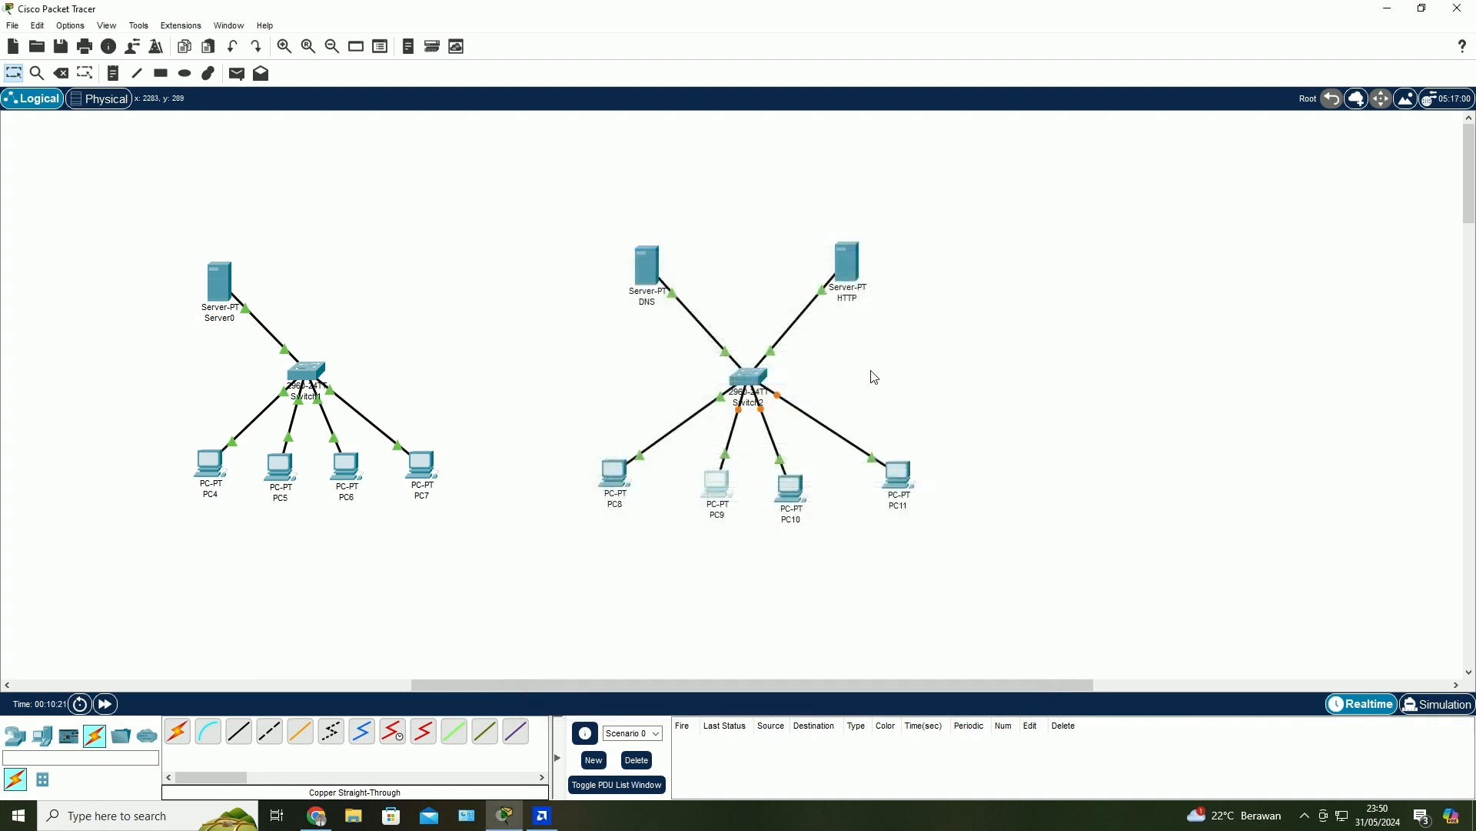
- Give PC10 the static IPv4 address 192.168.3.5 with subnet mask 255.255.255.0 and DNS server 192.168.3.1
click(790, 479)
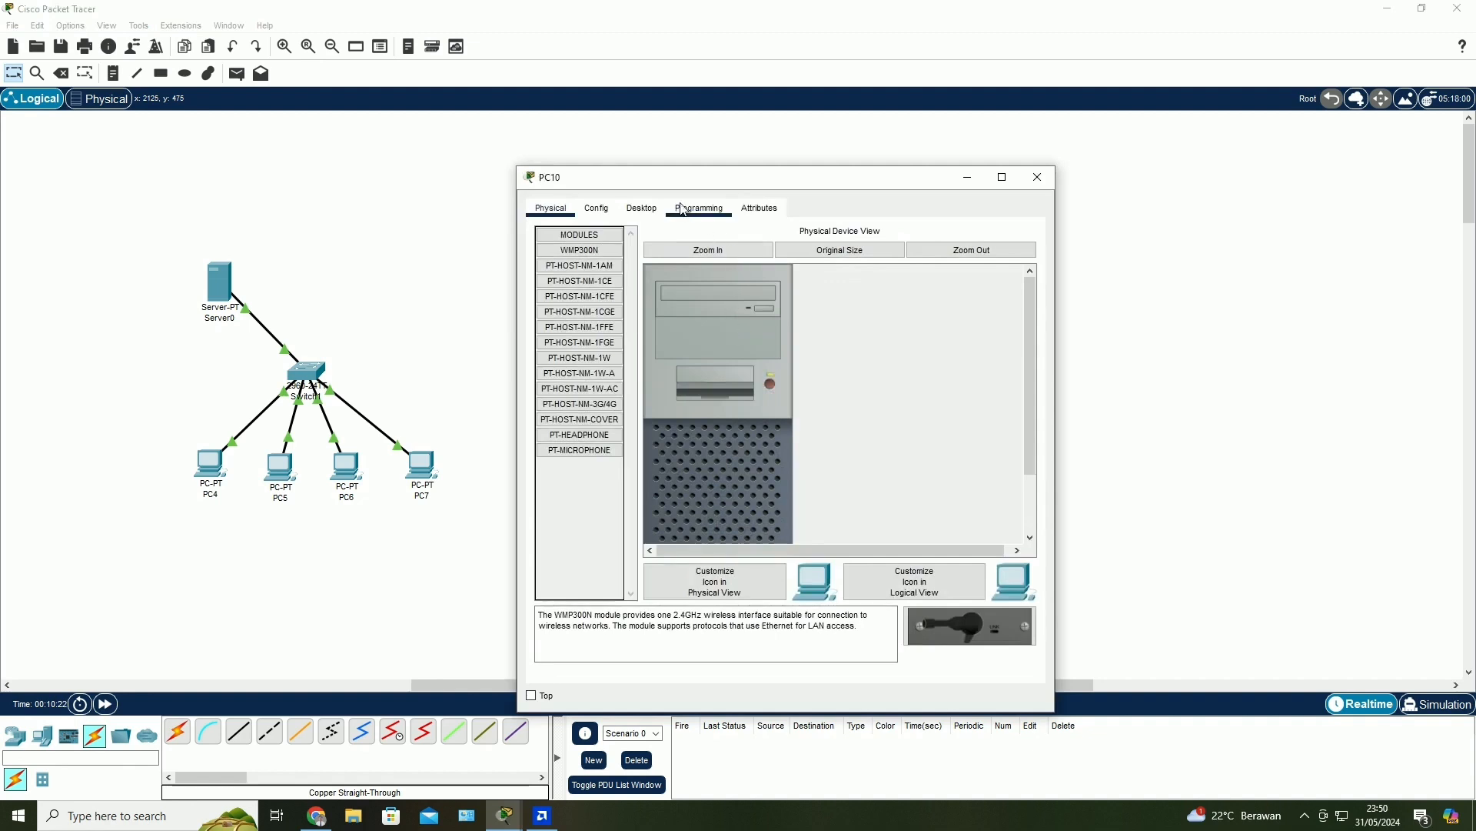
click(652, 210)
click(603, 277)
click(745, 315)
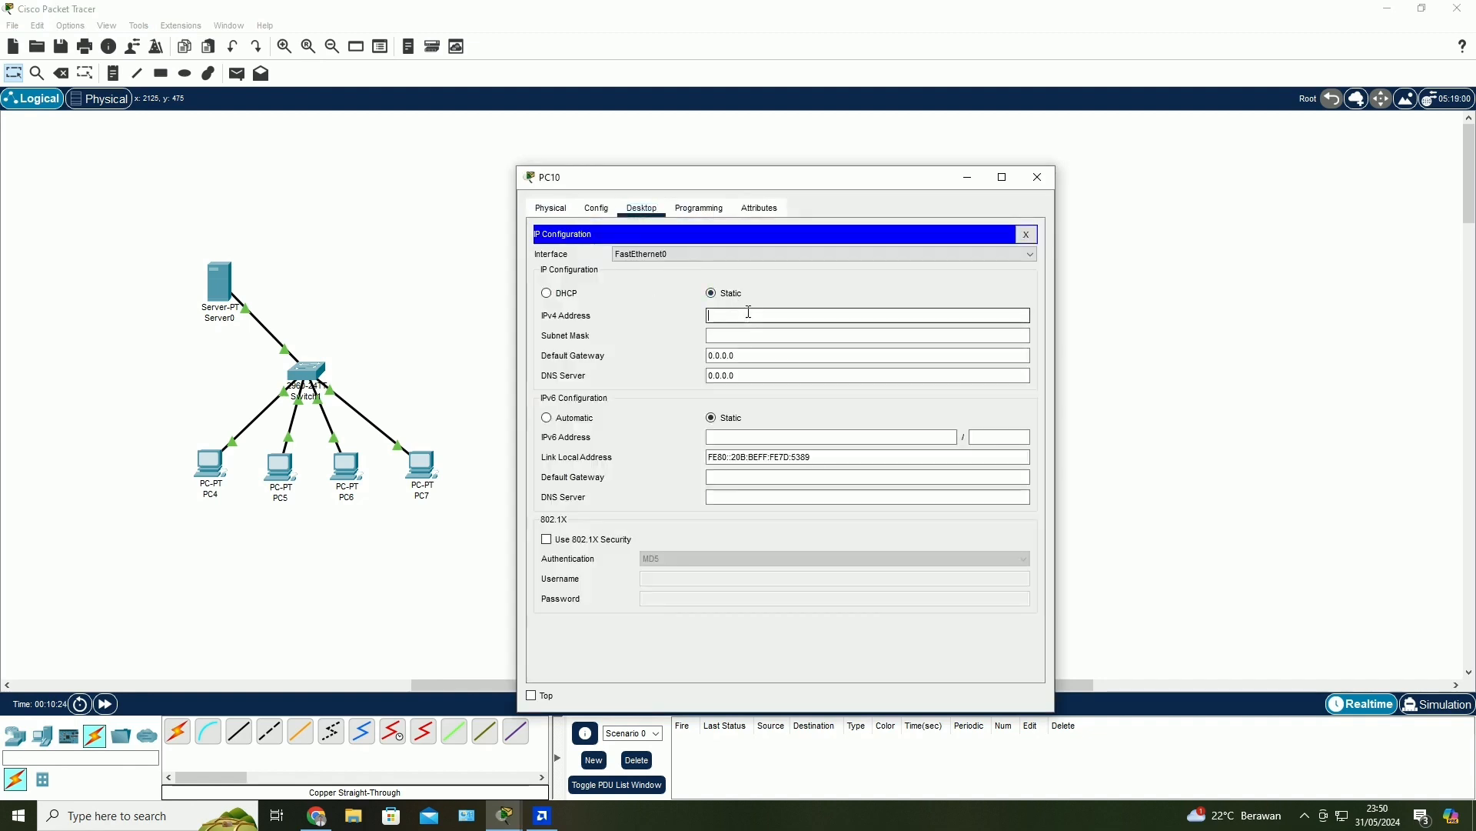
text(192.168.3.1)
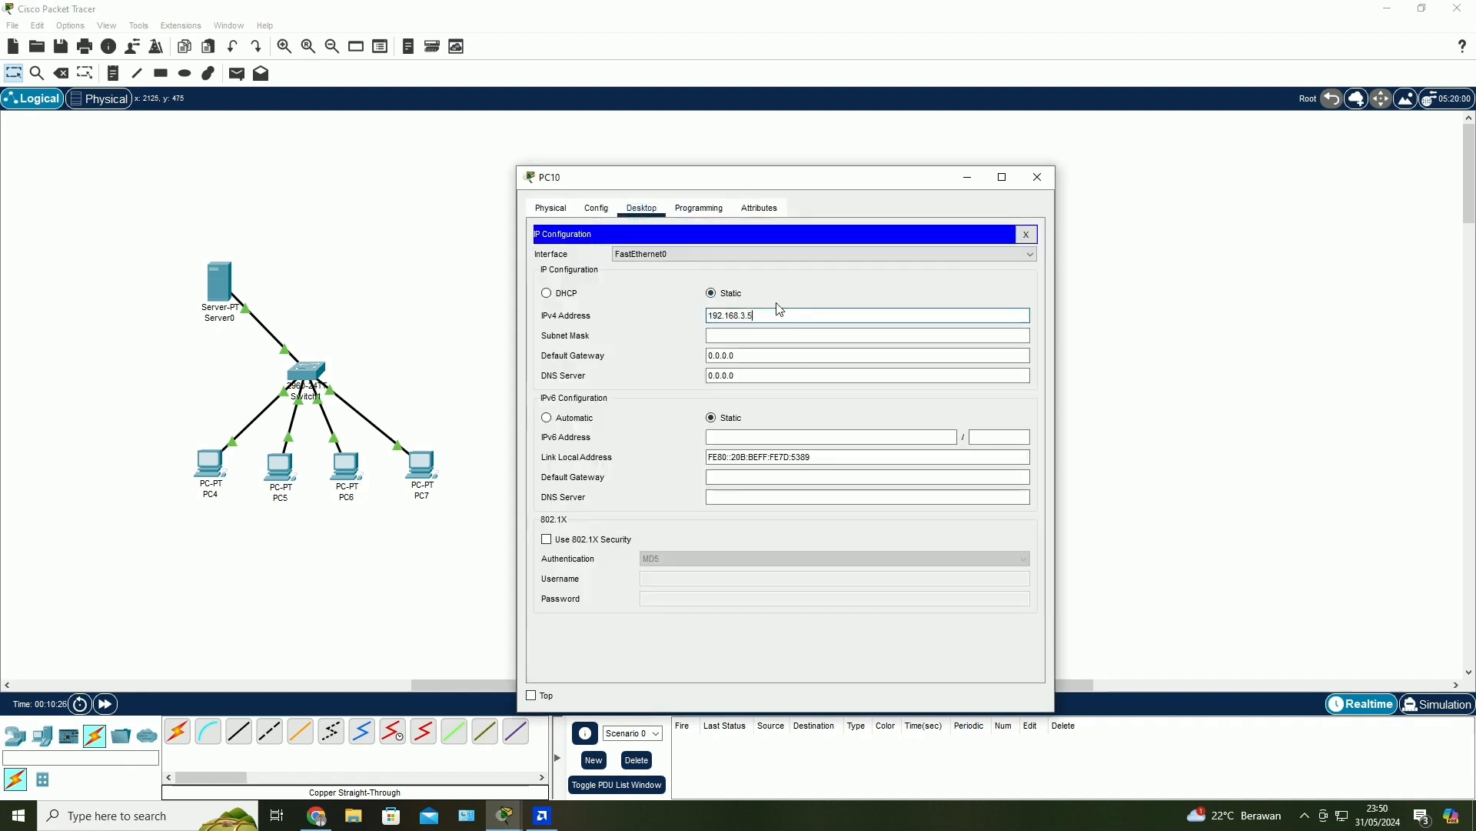
key(BackSpace)
text(5)
key(Tab)
key(Tab)
key(Tab)
text(192.168.3.1)
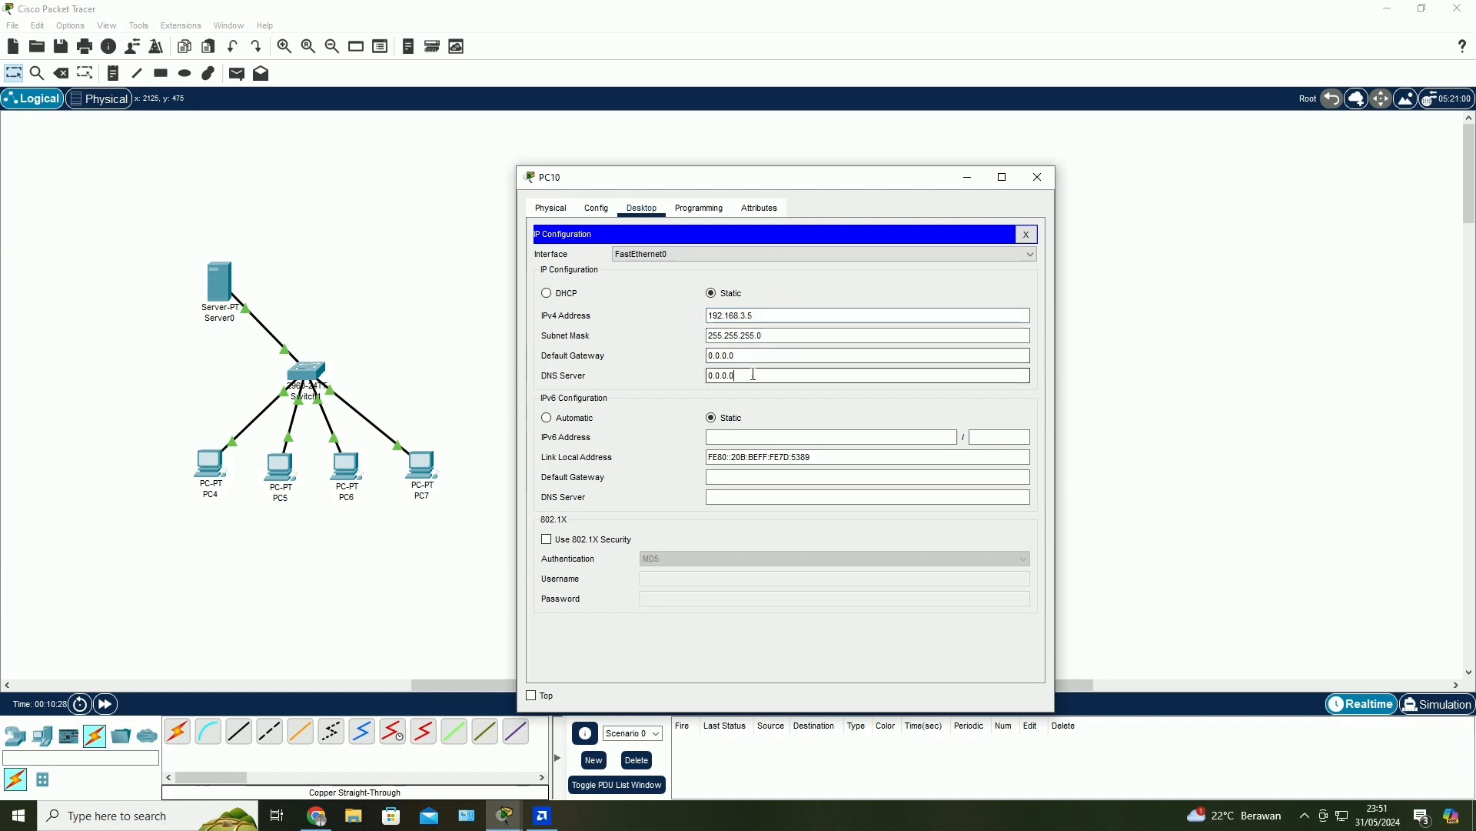
click(1038, 177)
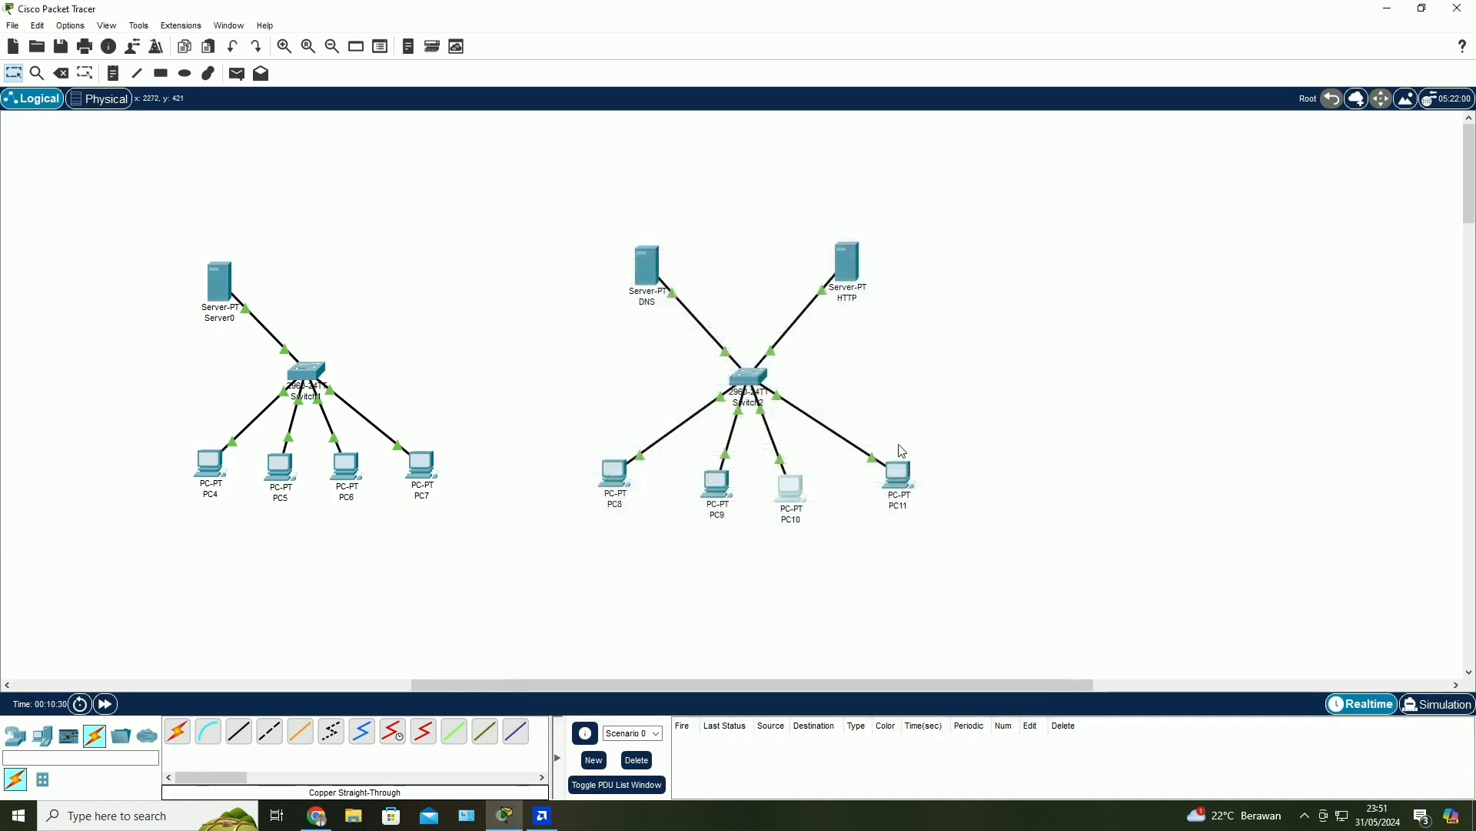
- Give PC11 the static IPv4 address 192.168.3.6 with subnet mask 255.255.255.0 and DNS server 192.168.3.1
click(900, 473)
click(643, 210)
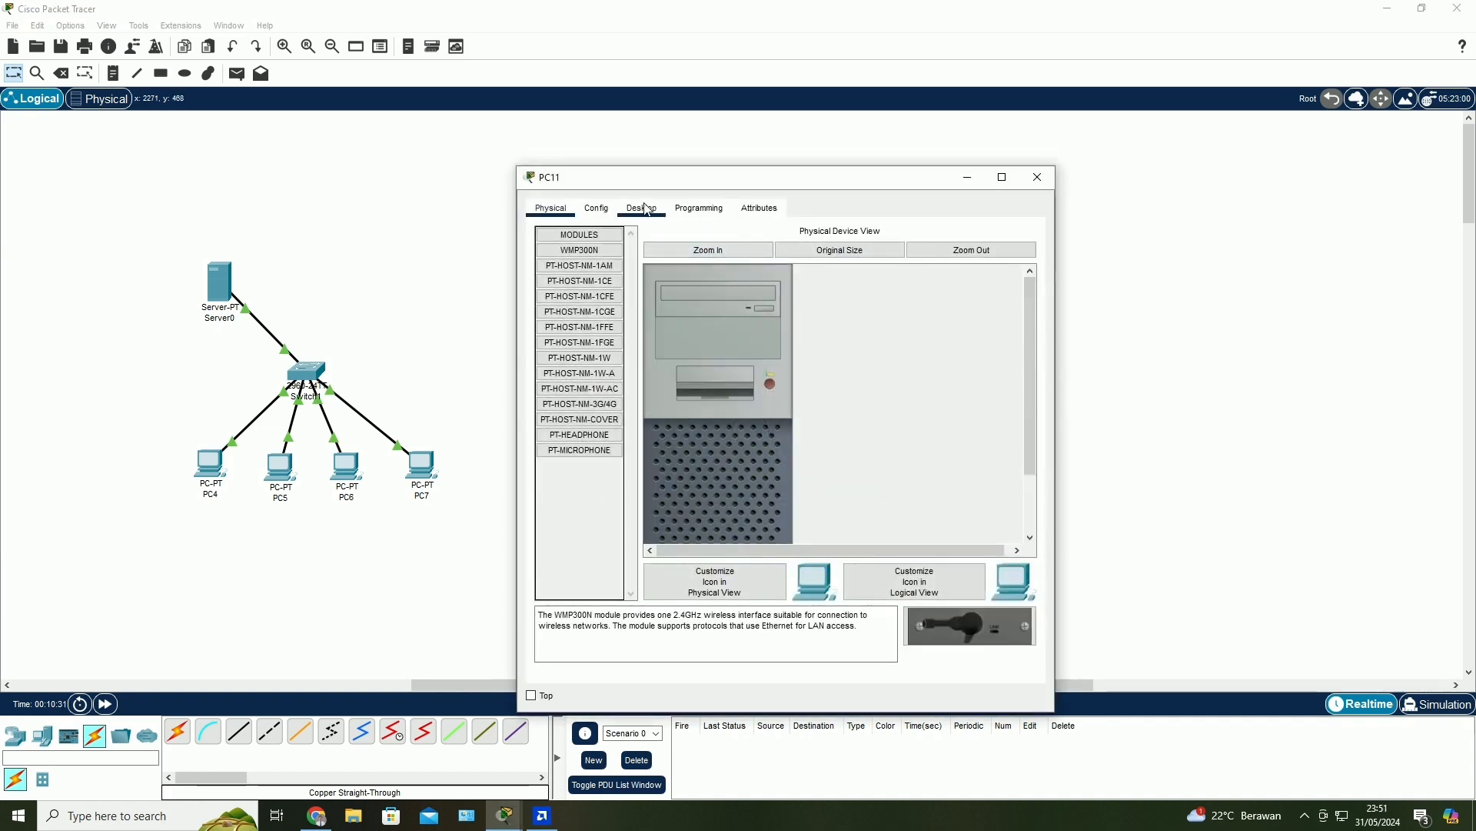
click(585, 265)
click(733, 314)
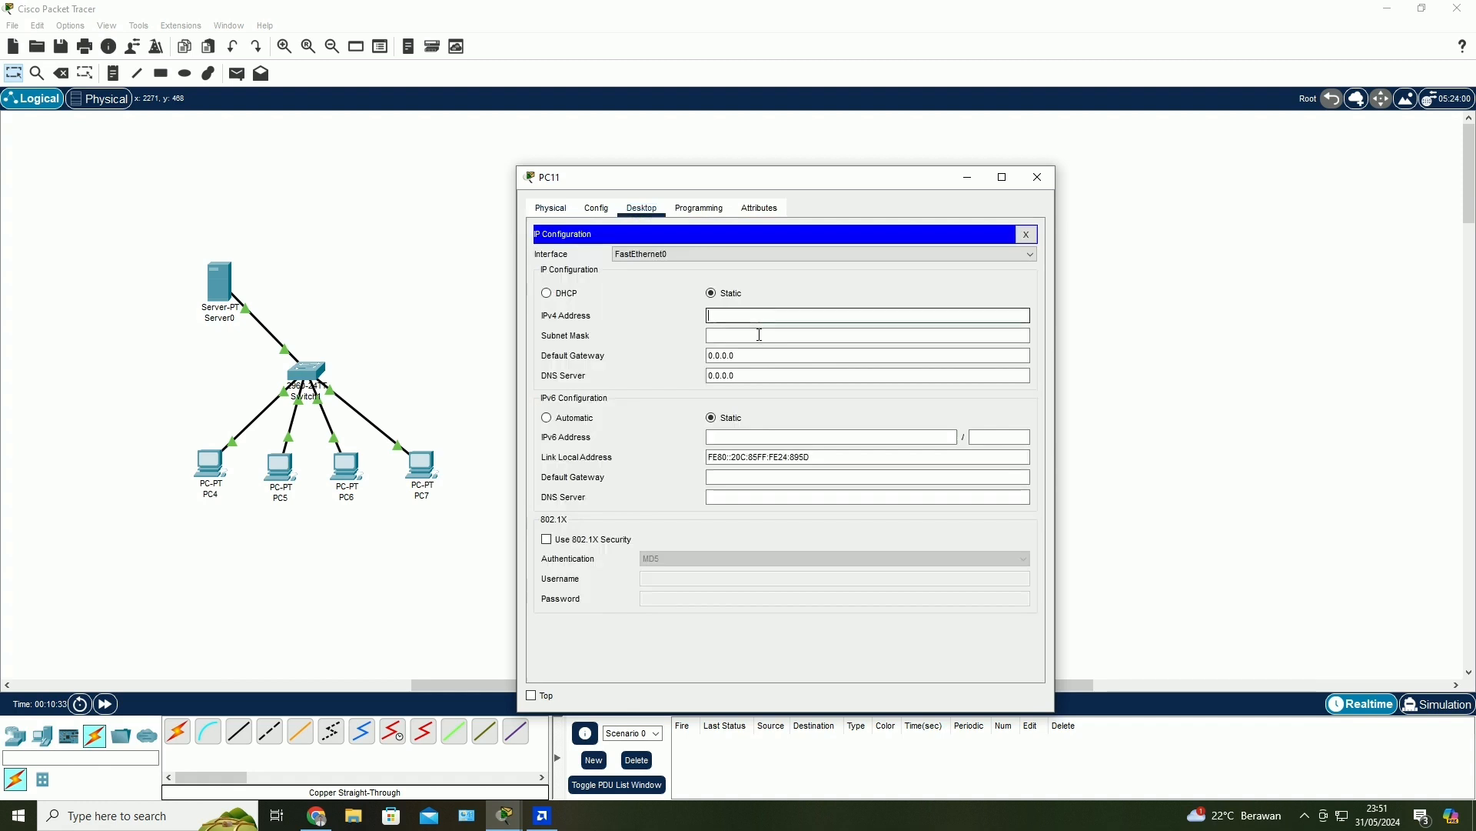
text(192.168.3.1)
key(BackSpace)
text(6)
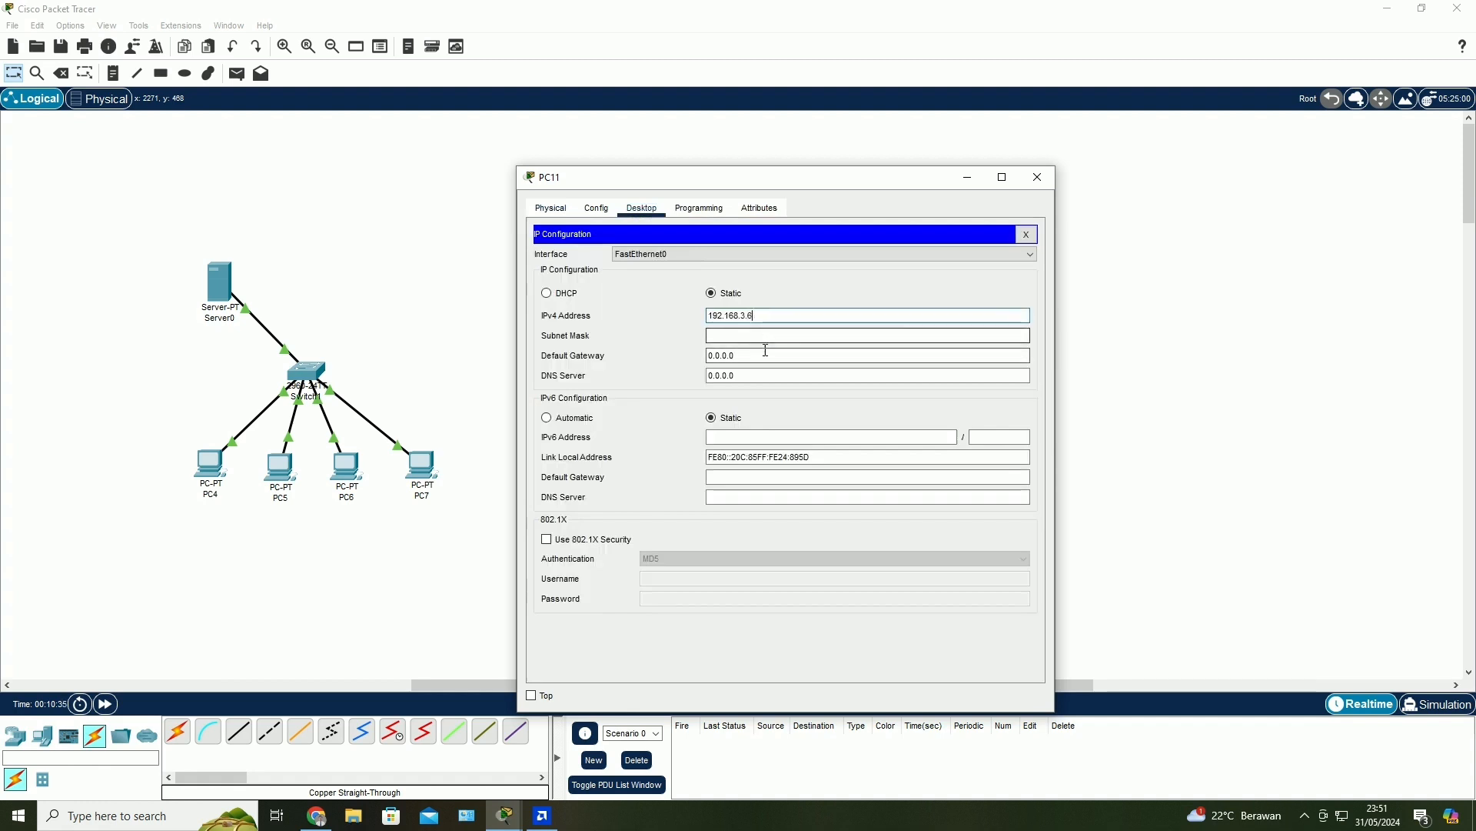
click(765, 336)
click(758, 377)
key(ctrl+a)
text(192.168.3.1)
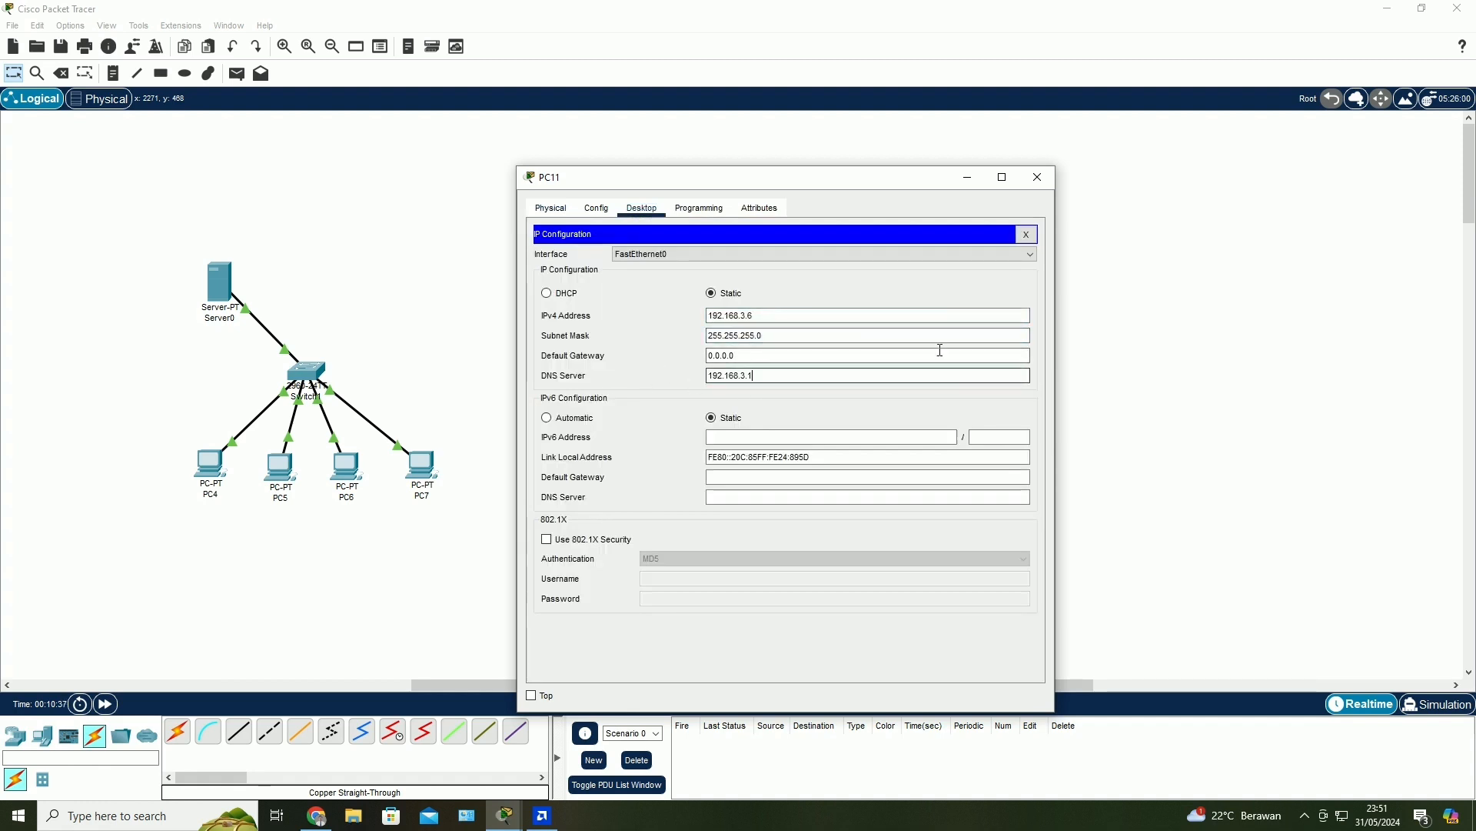
click(1037, 186)
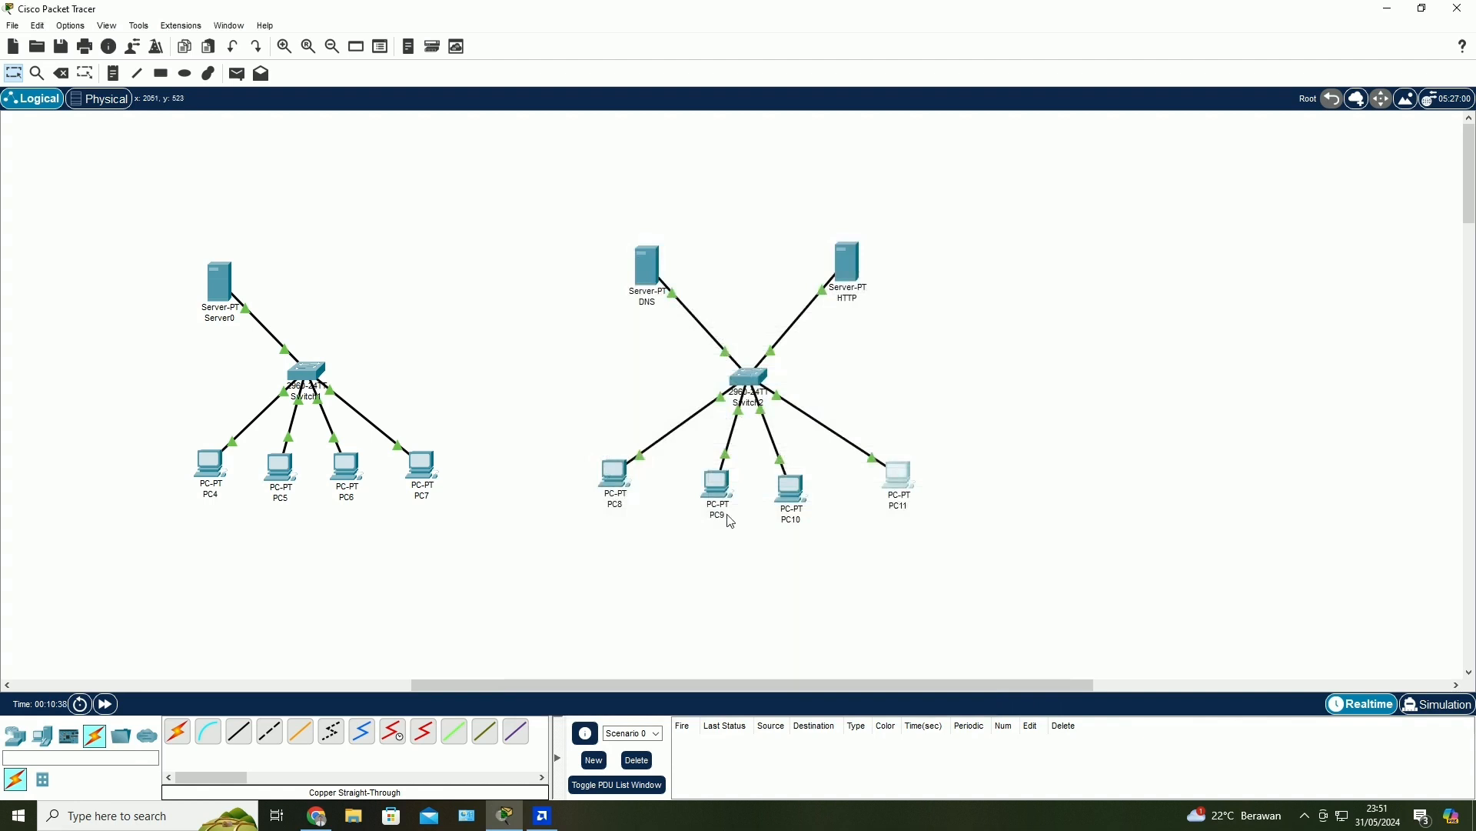
- In the DNS server's DNS service, add an A record named soalno3.com with the address 192.168.3.2
click(652, 269)
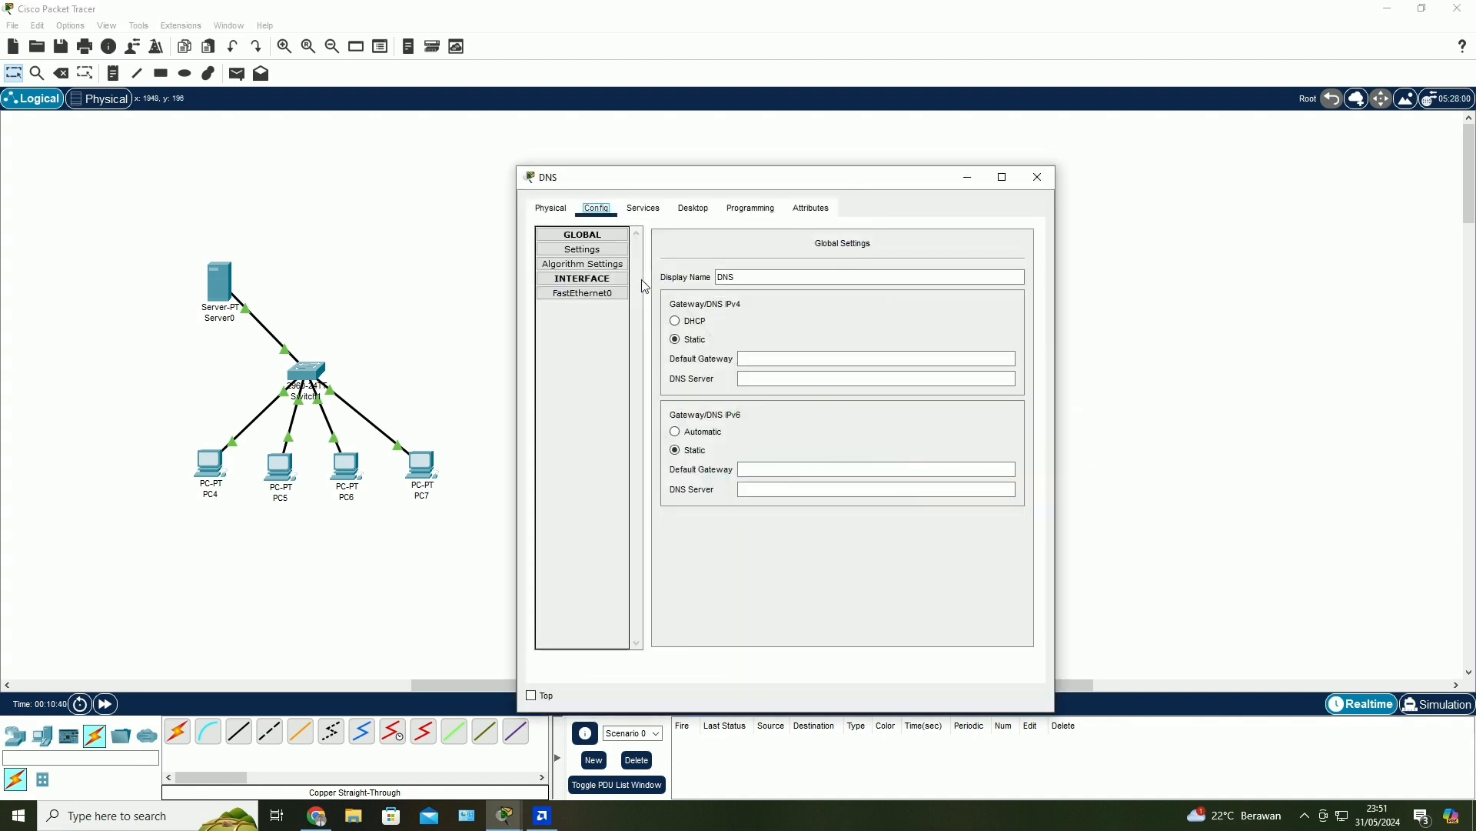
click(642, 208)
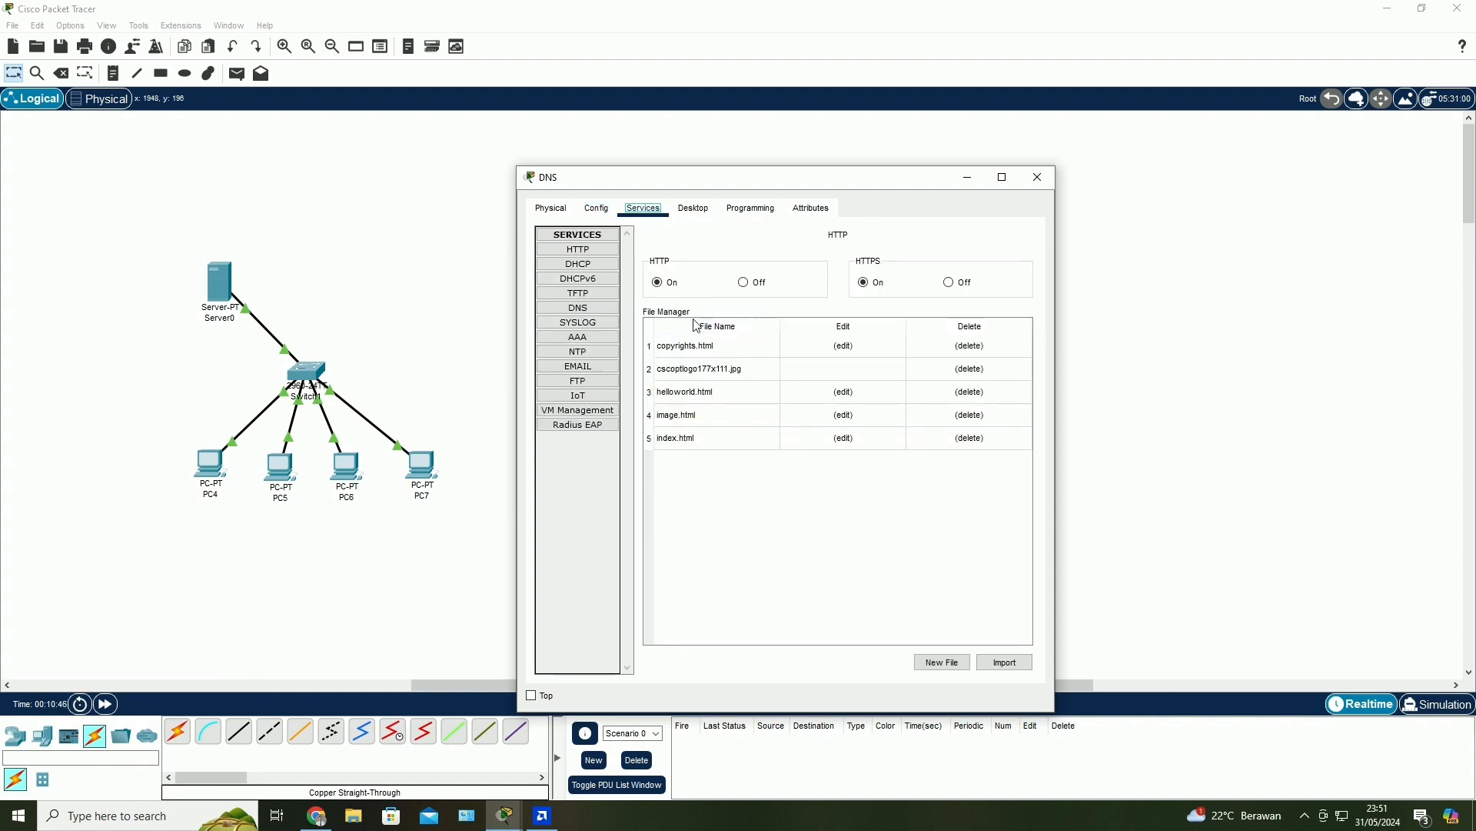
click(690, 215)
click(579, 307)
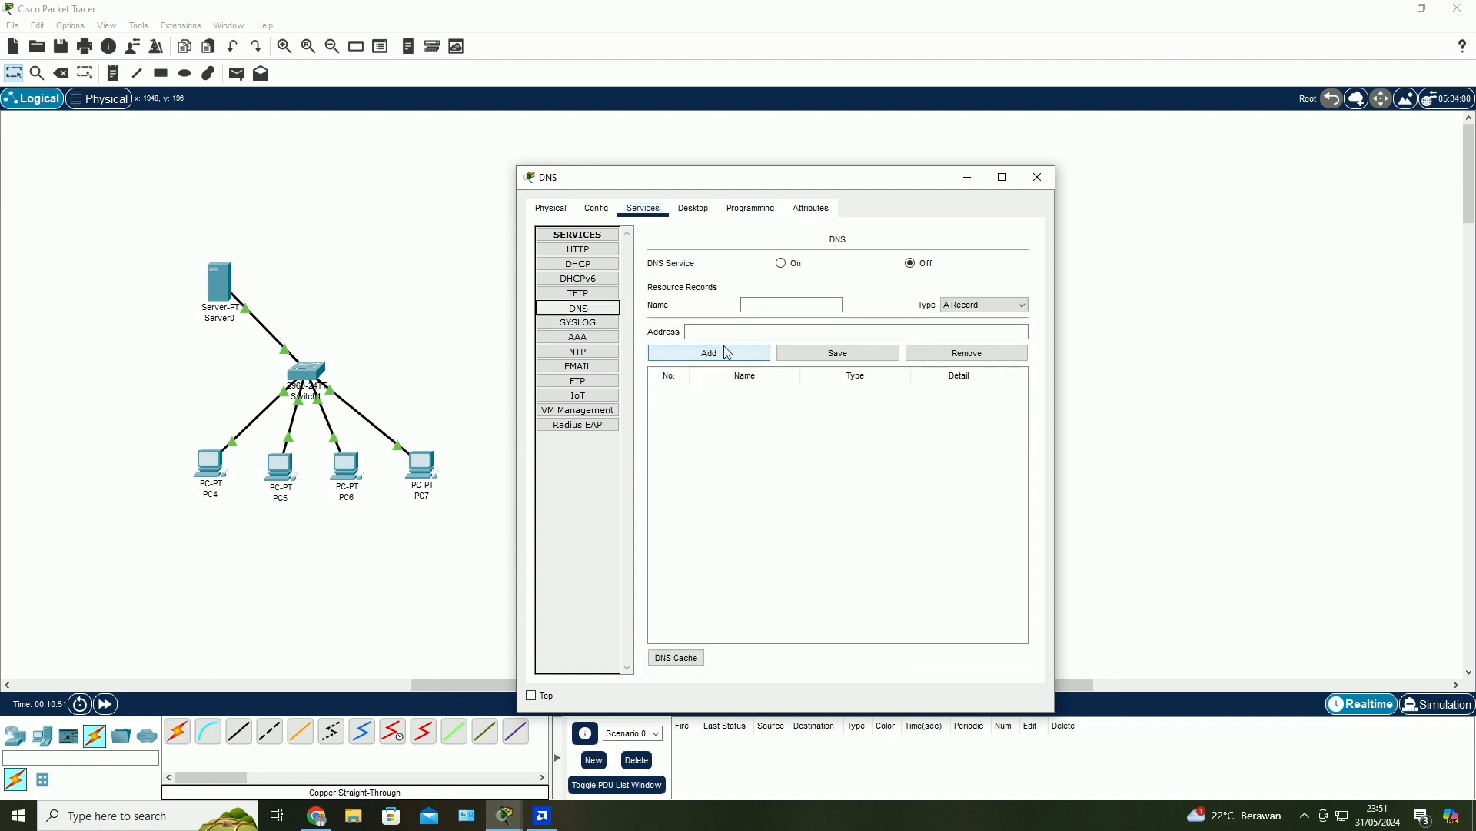
click(724, 359)
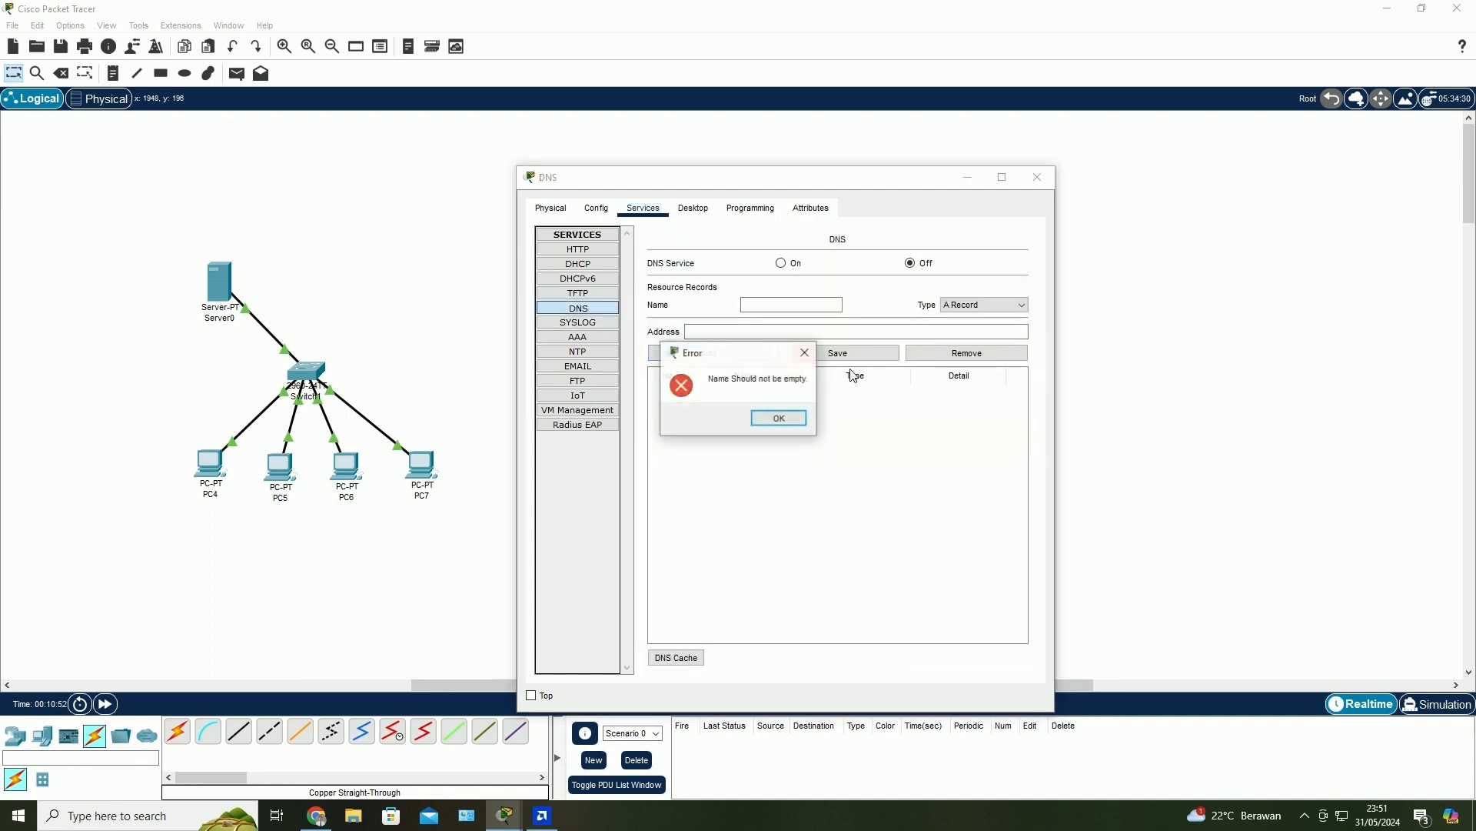
click(780, 423)
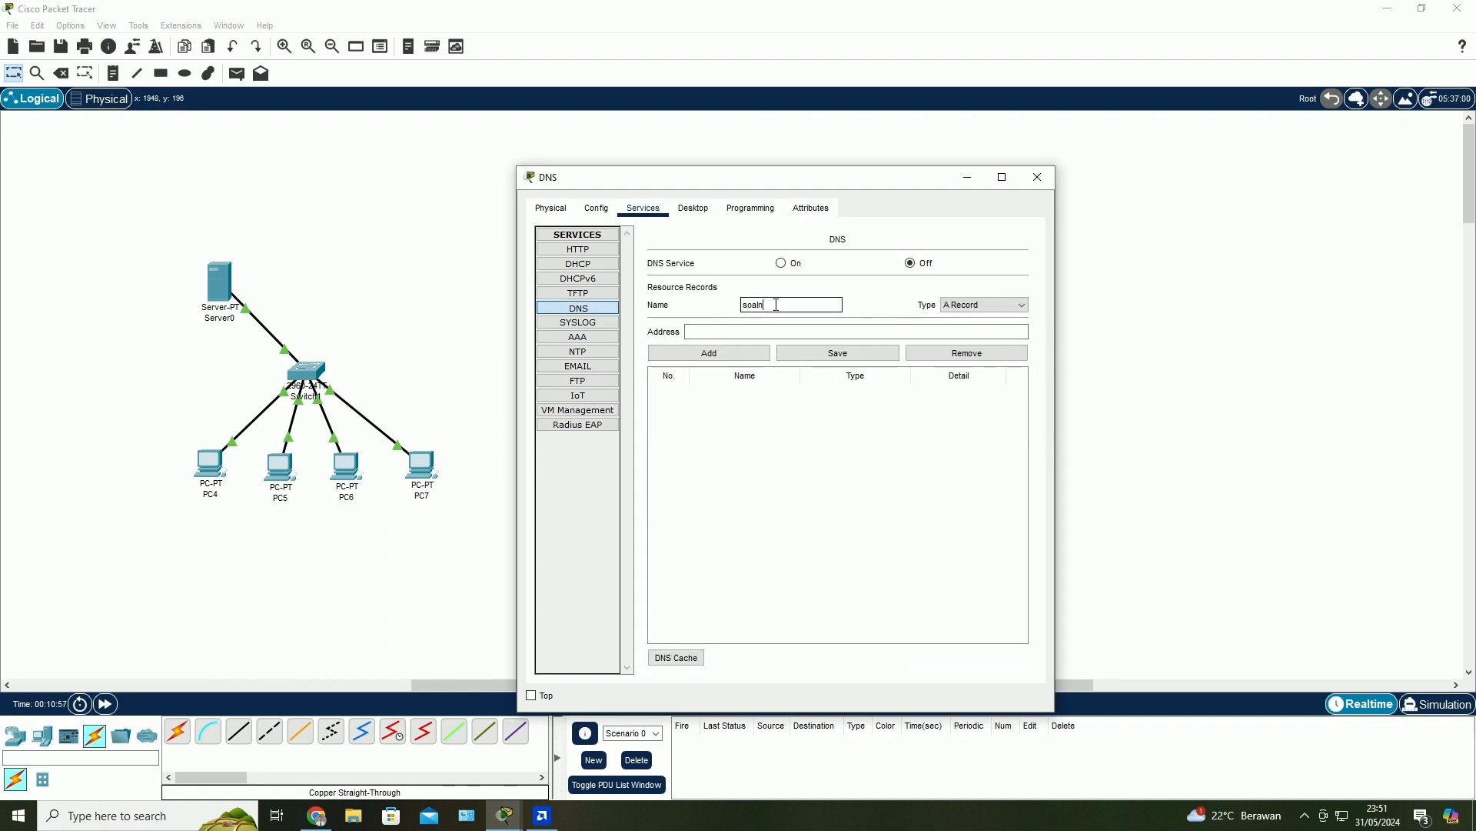
text(soalno3.com)
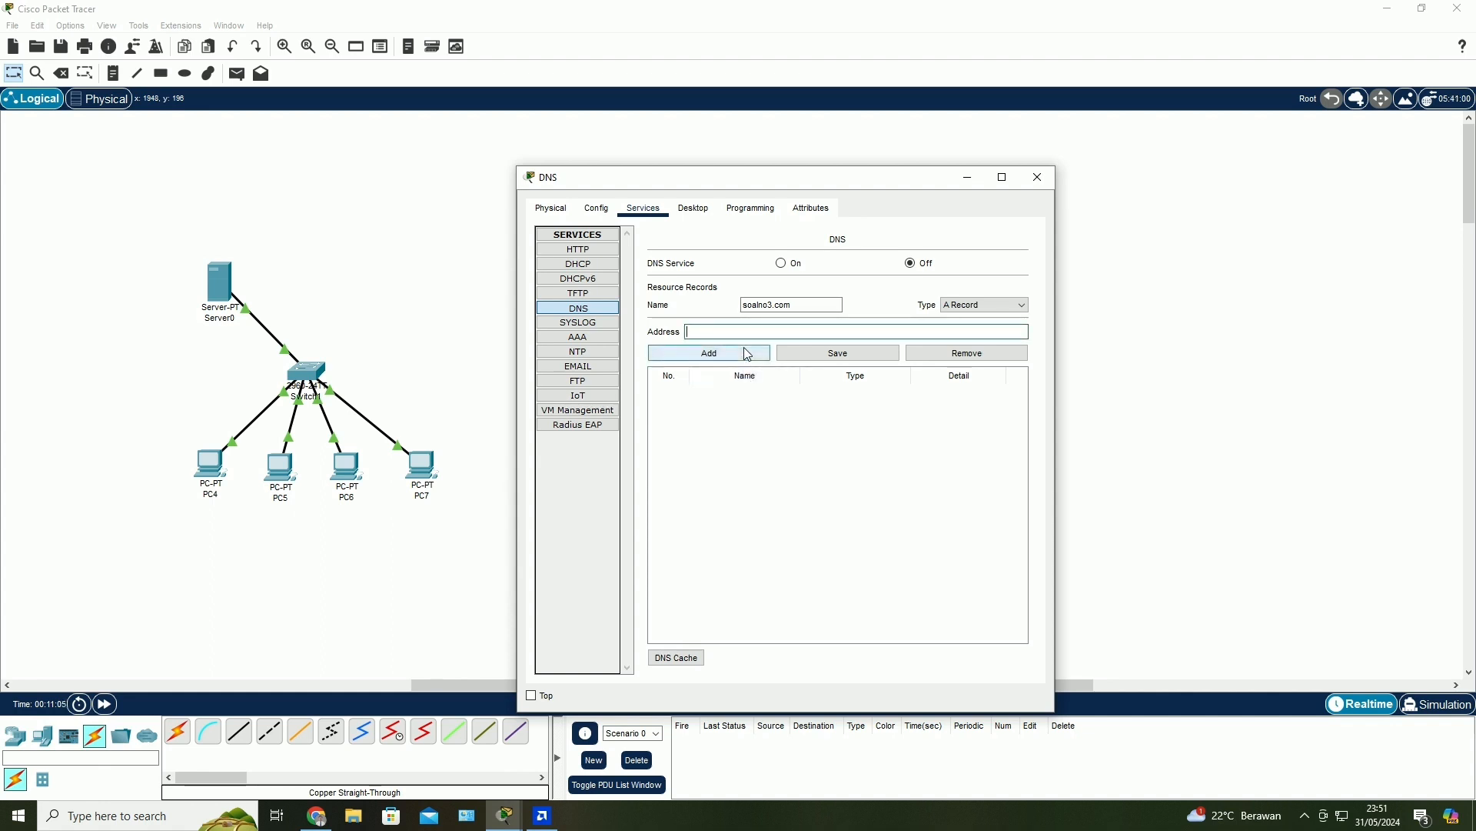
text(192.168.3.2)
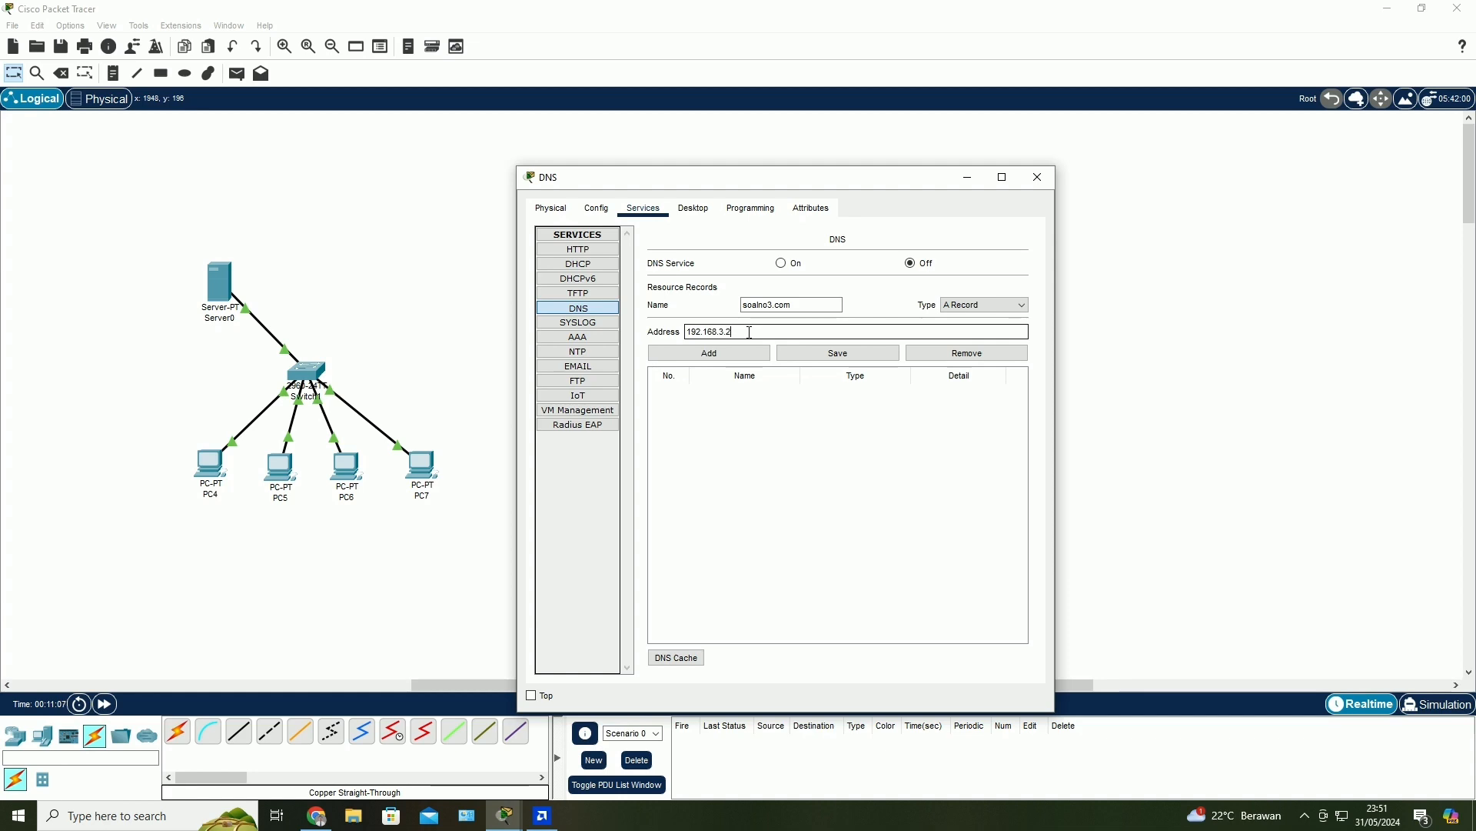
click(742, 353)
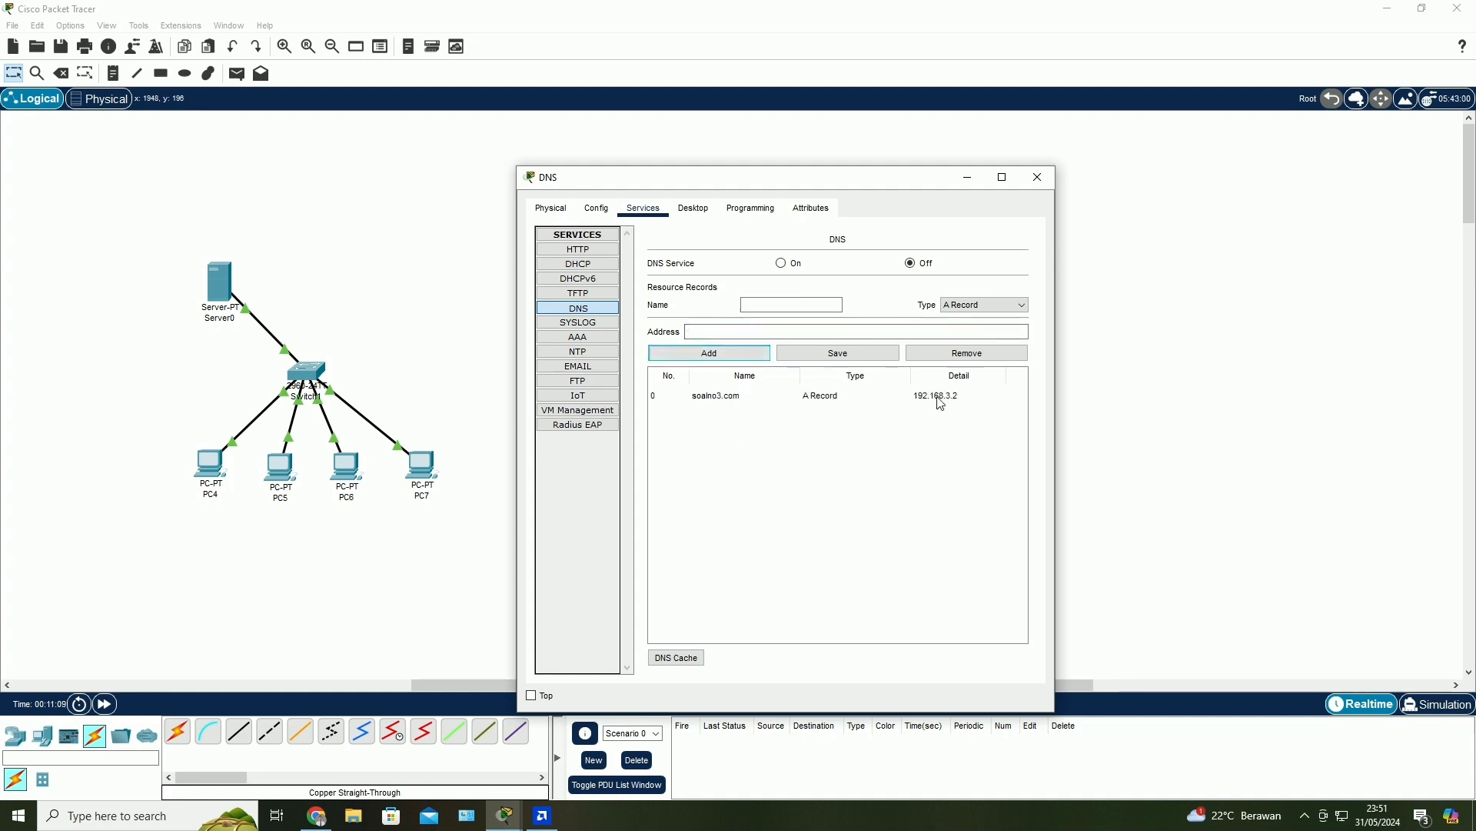
click(1038, 179)
- In the HTTP server's index.html, replace the welcome sentence with "Tugas 3 Soal 3" and the student's full name, and save over the existing file
click(846, 273)
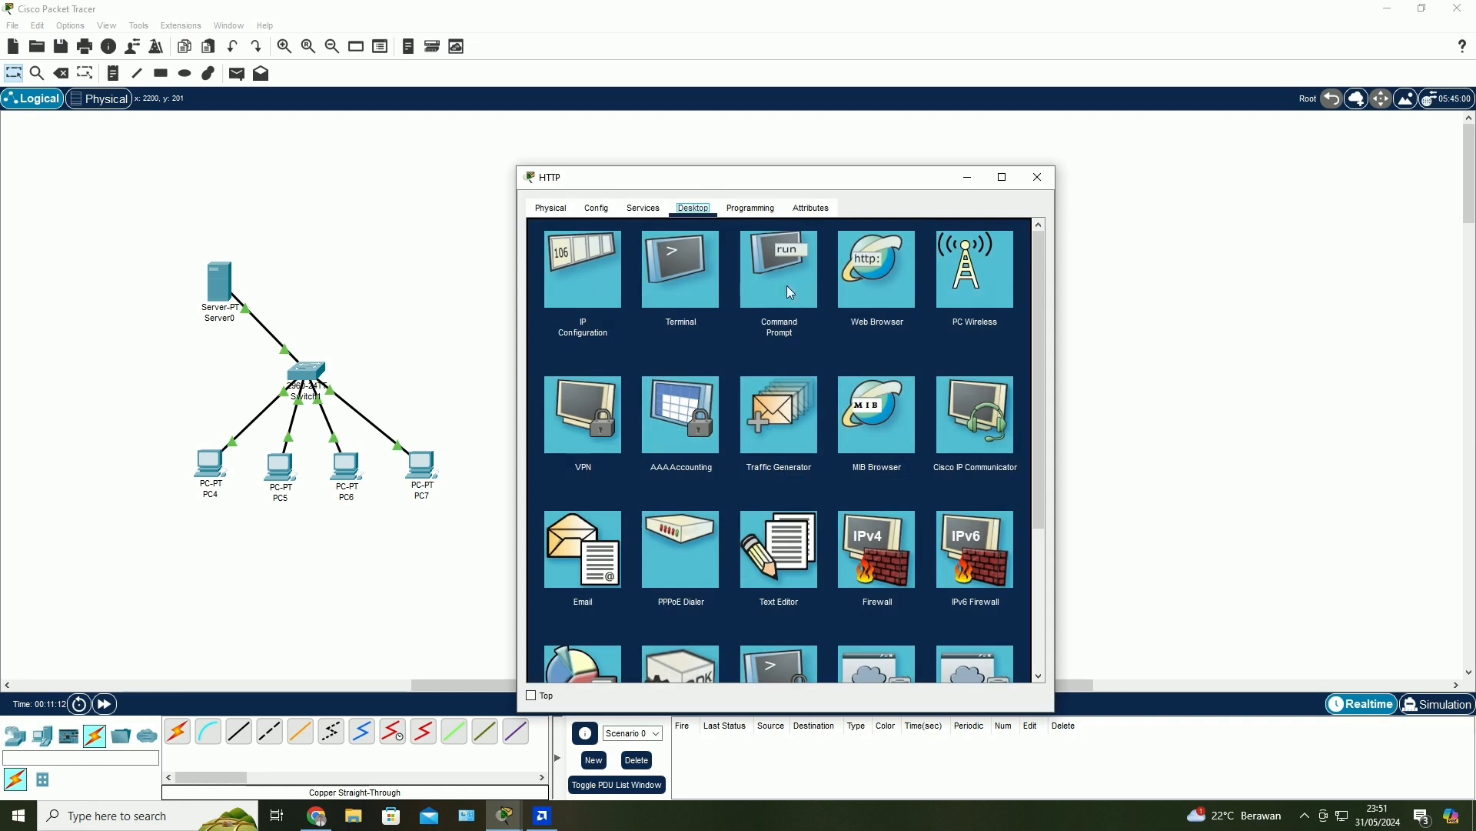
click(596, 209)
click(643, 210)
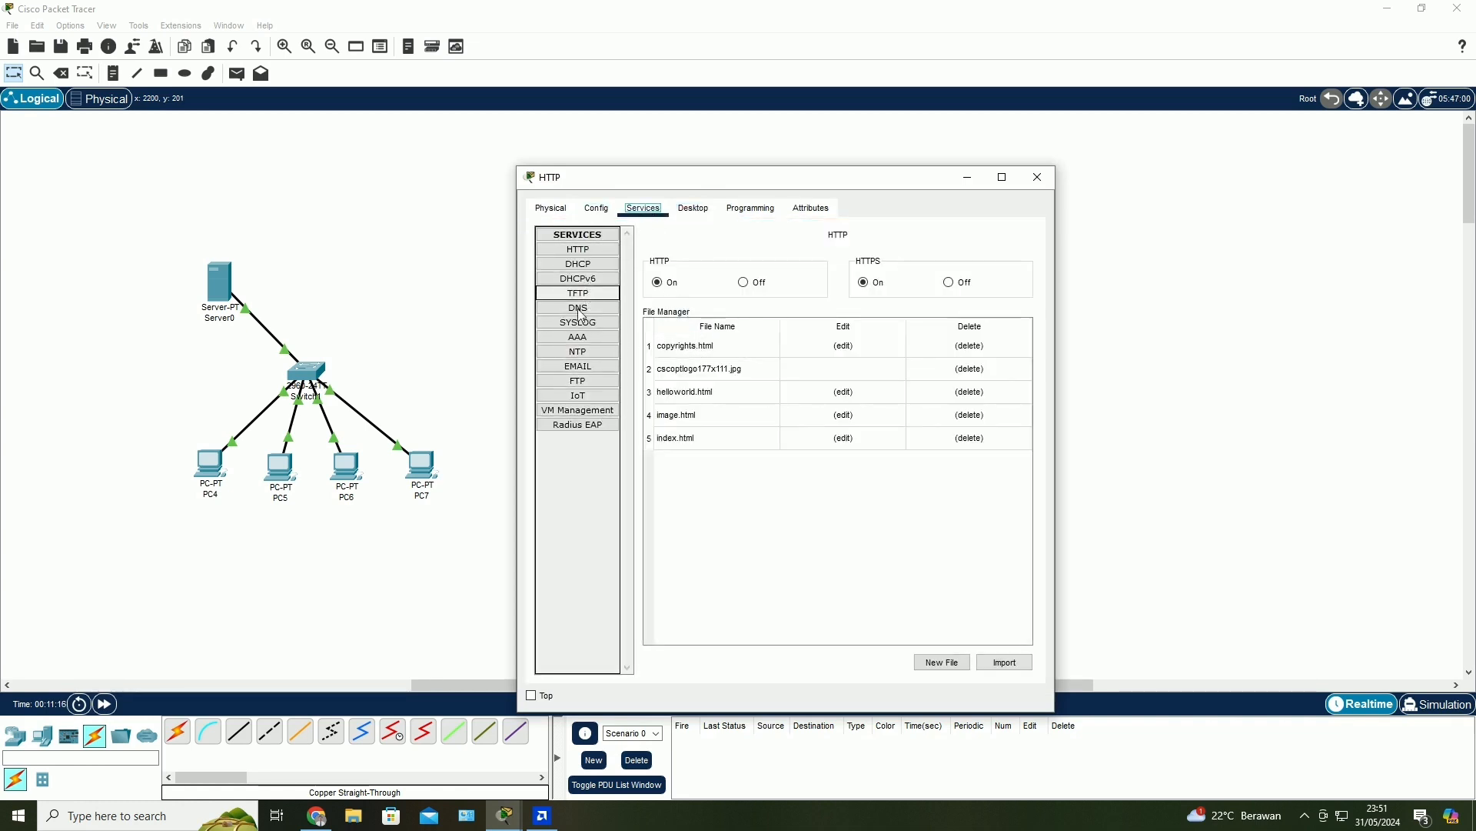
click(578, 249)
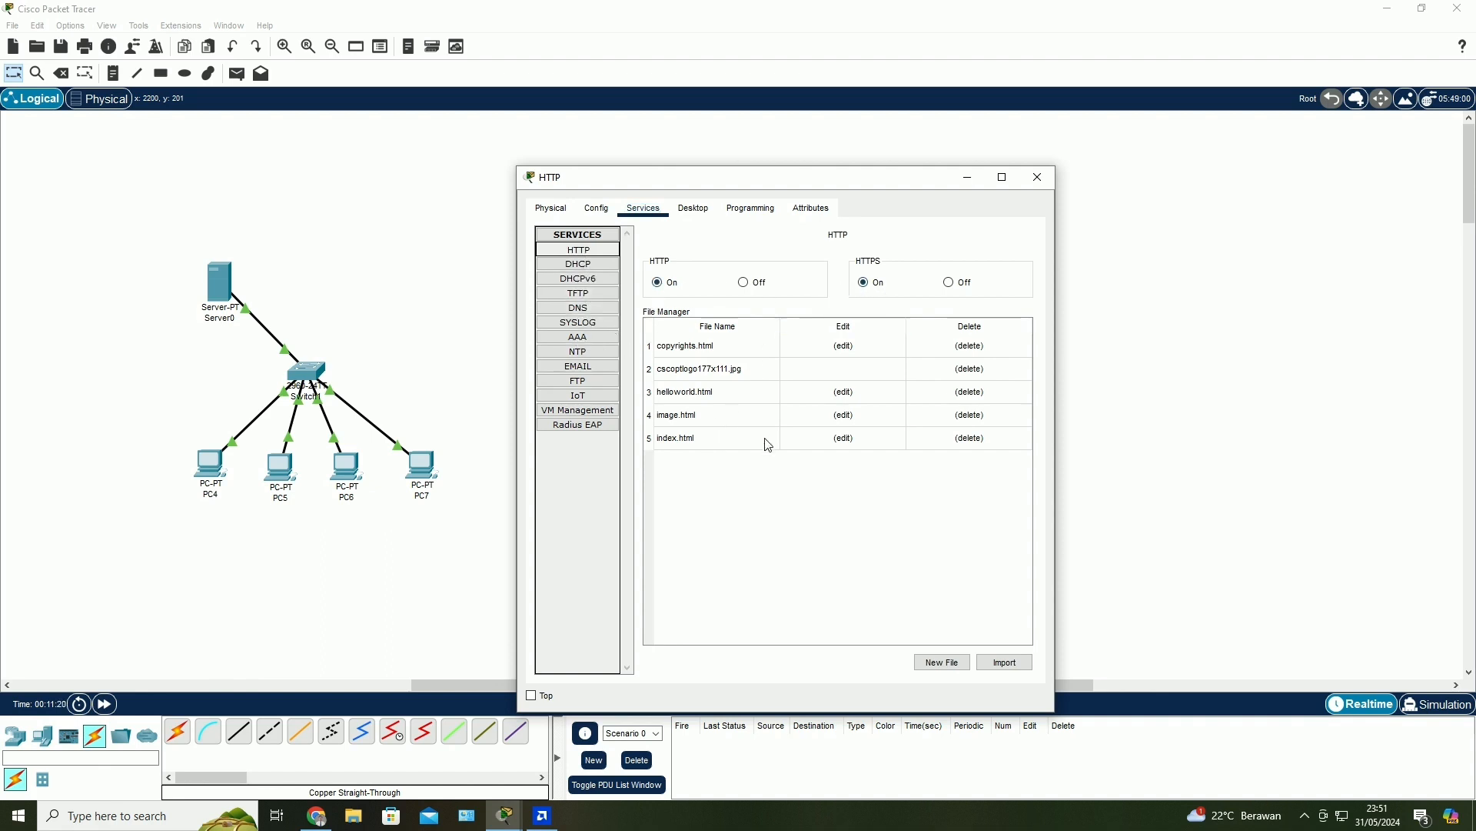
click(843, 438)
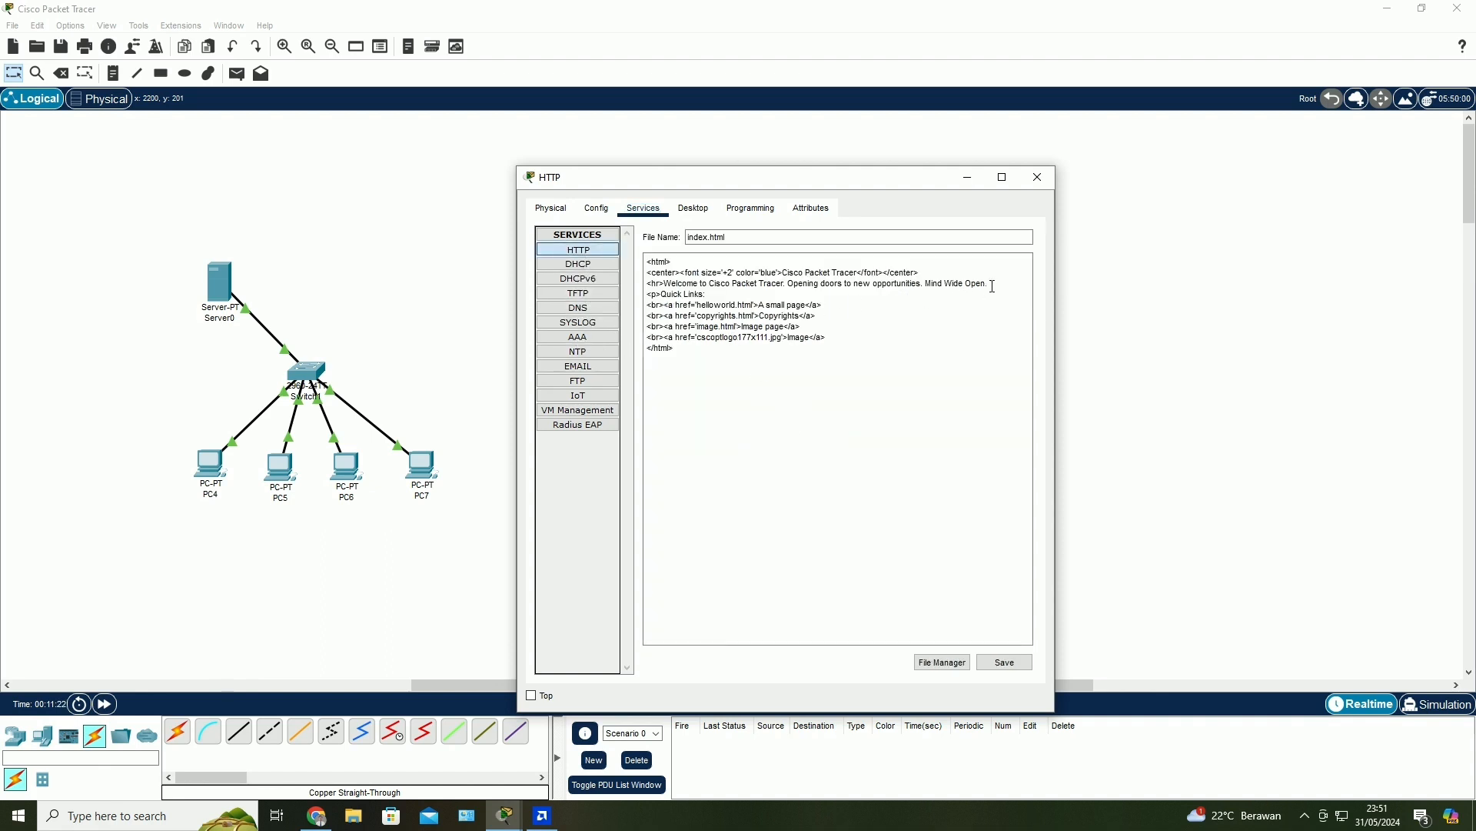
drag(992, 286, 667, 288)
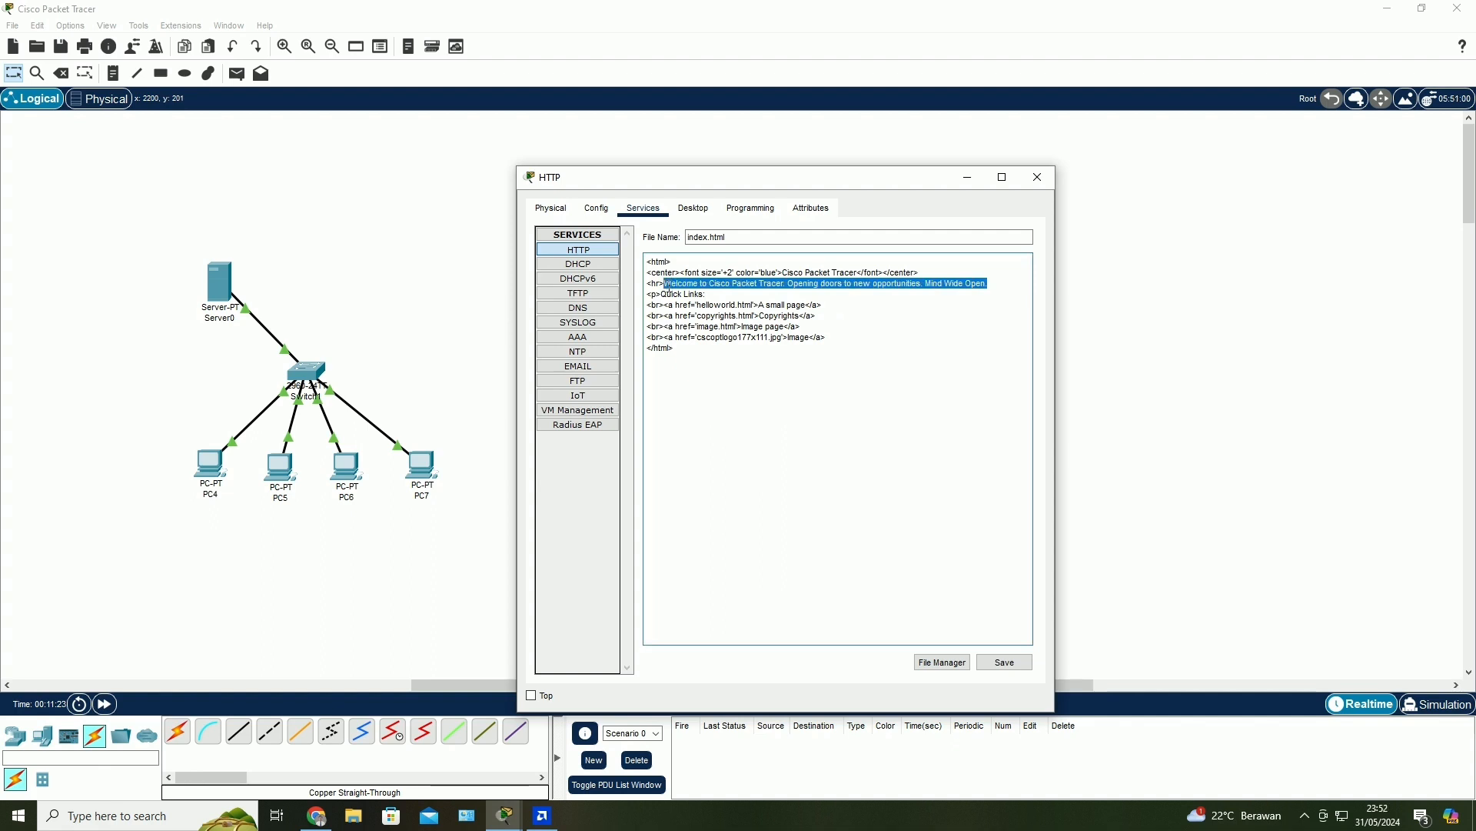
text(Soal 3 Haikal Ramadhan)
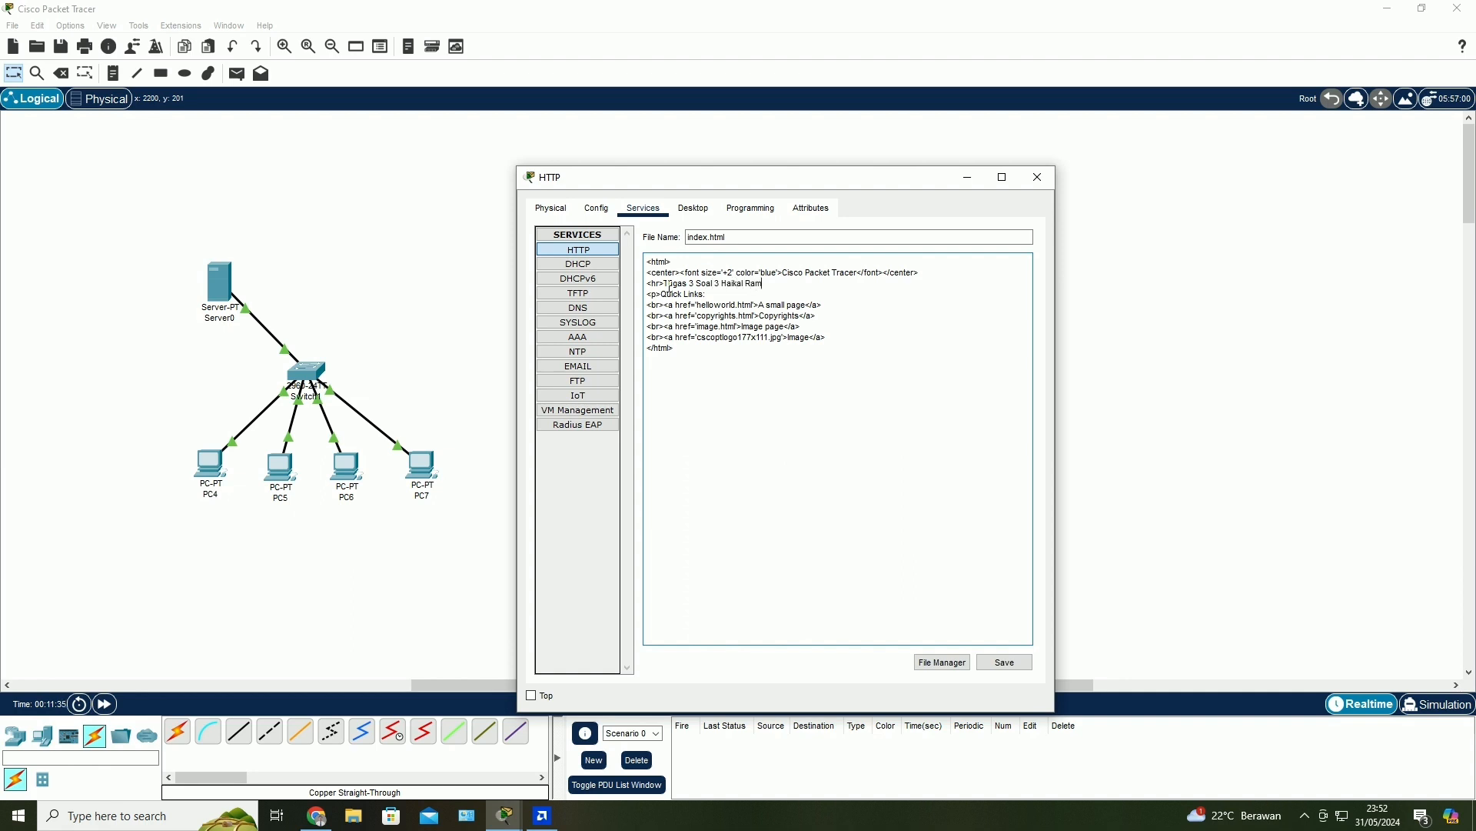
click(1008, 673)
click(824, 466)
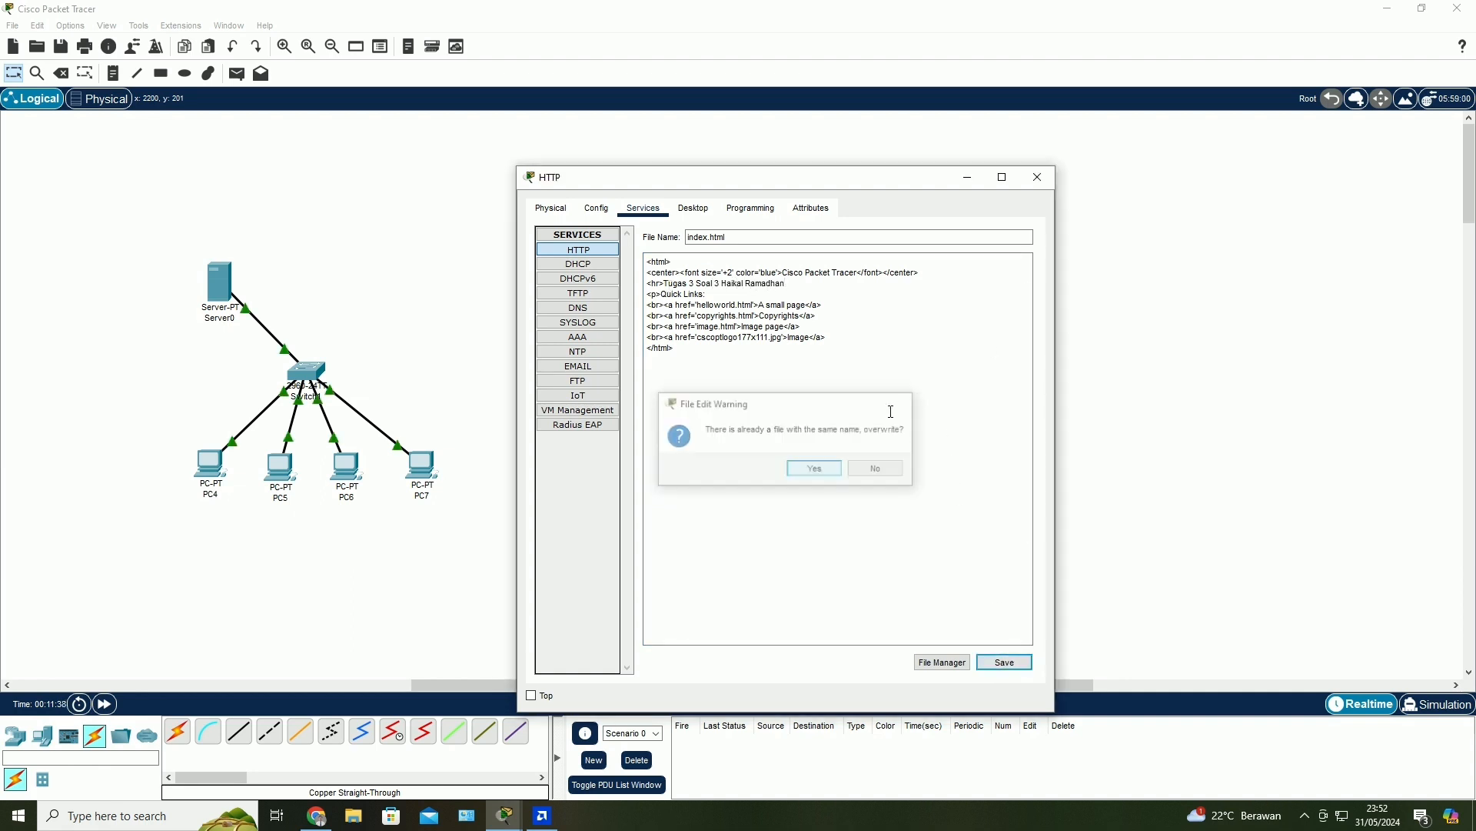
- Turn on the DNS service on the DNS server
click(1039, 178)
click(650, 279)
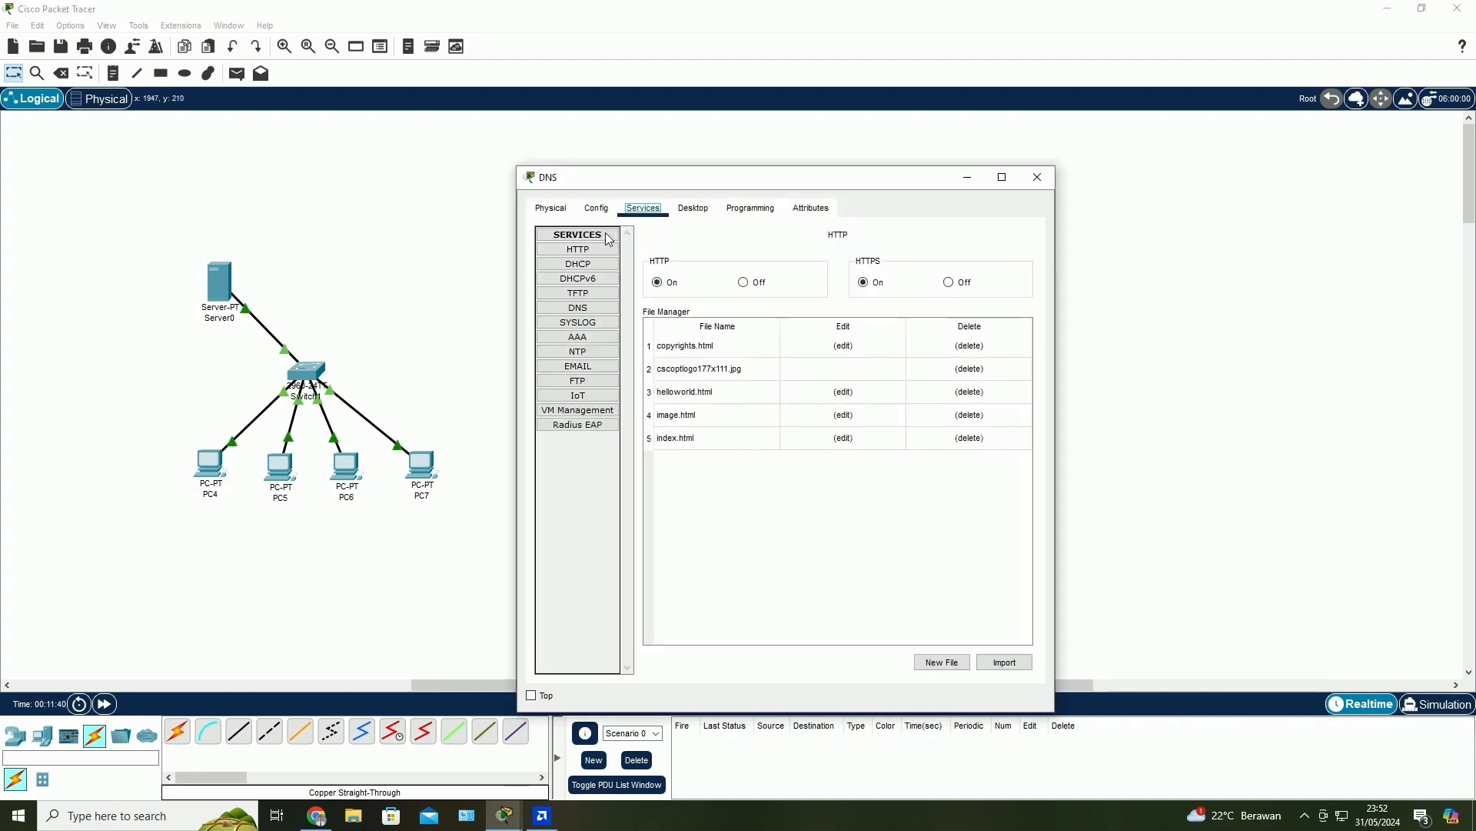
click(579, 308)
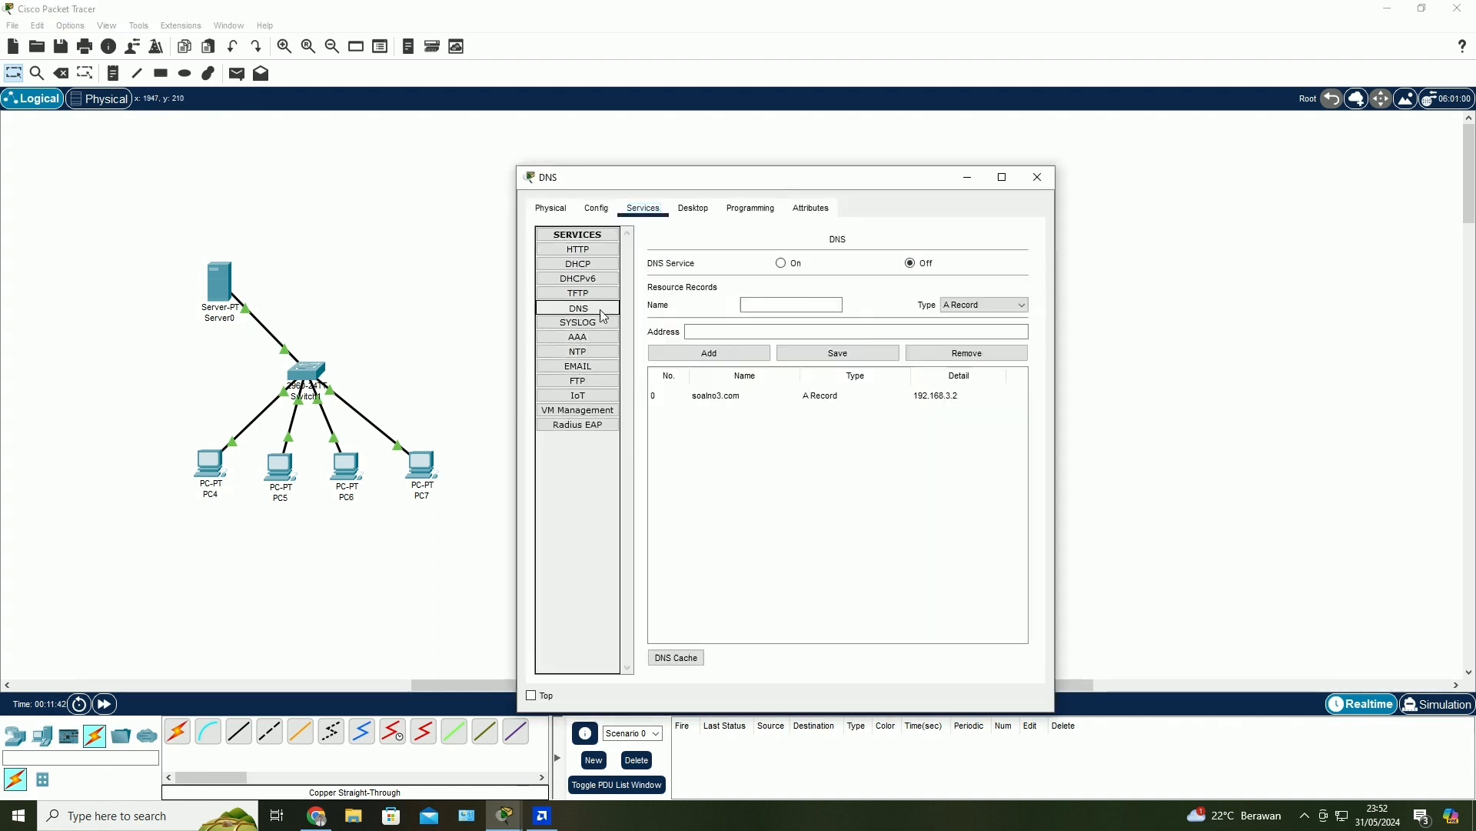
click(782, 264)
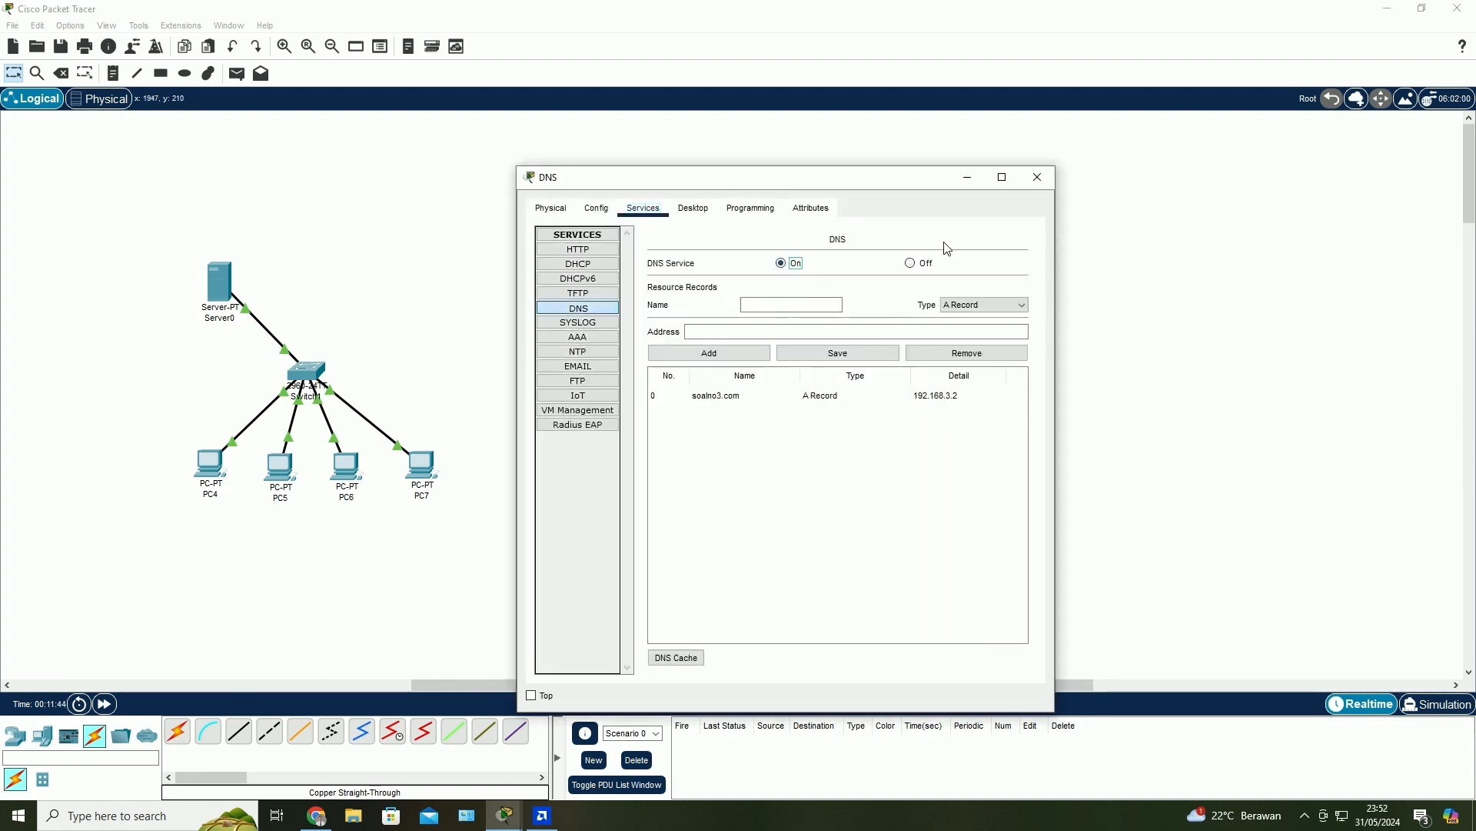
click(1038, 177)
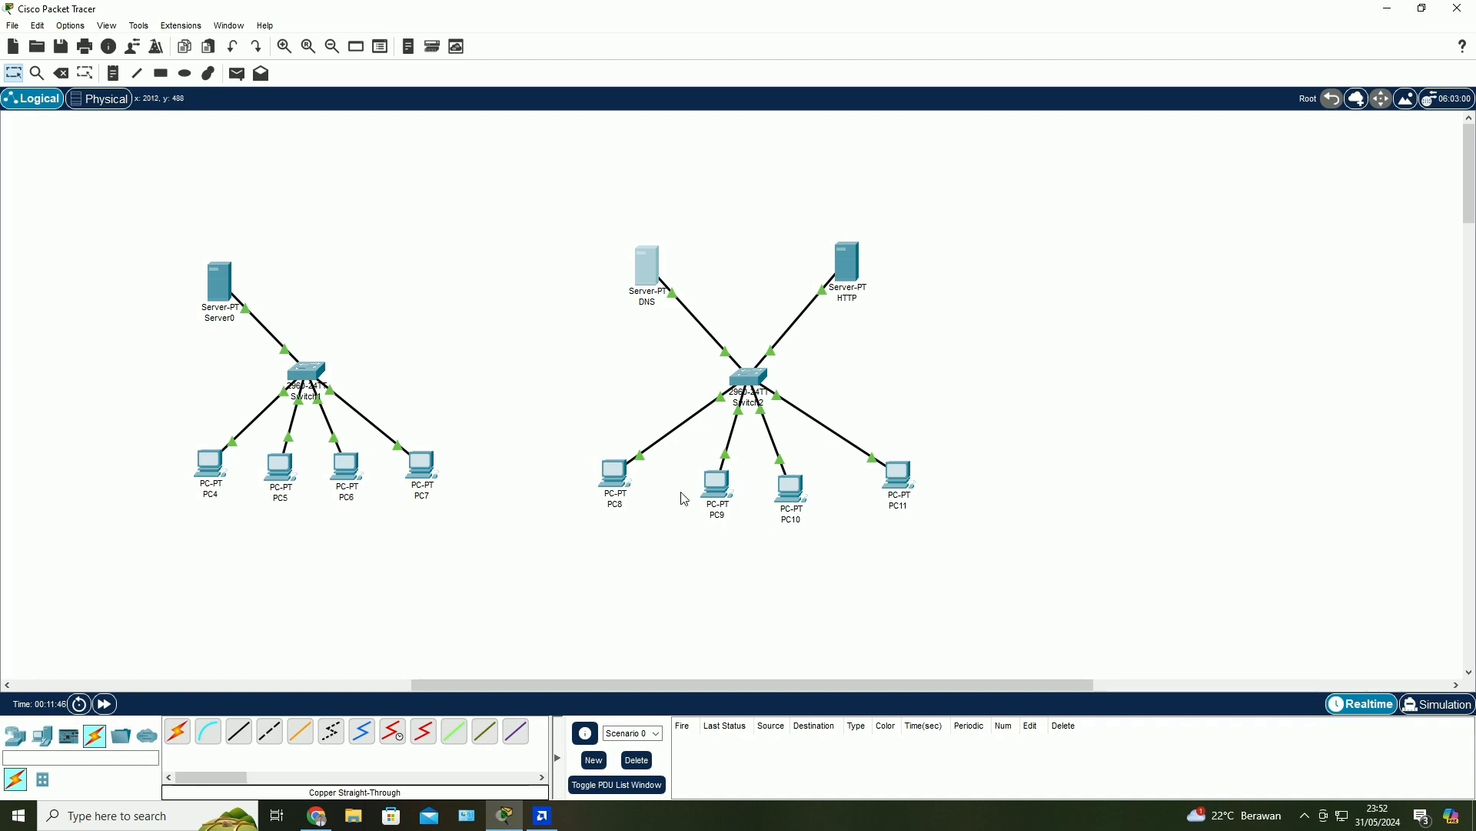
- Test access to soalno3.com from PC8's web browser and check the sentence on the loaded page
click(614, 474)
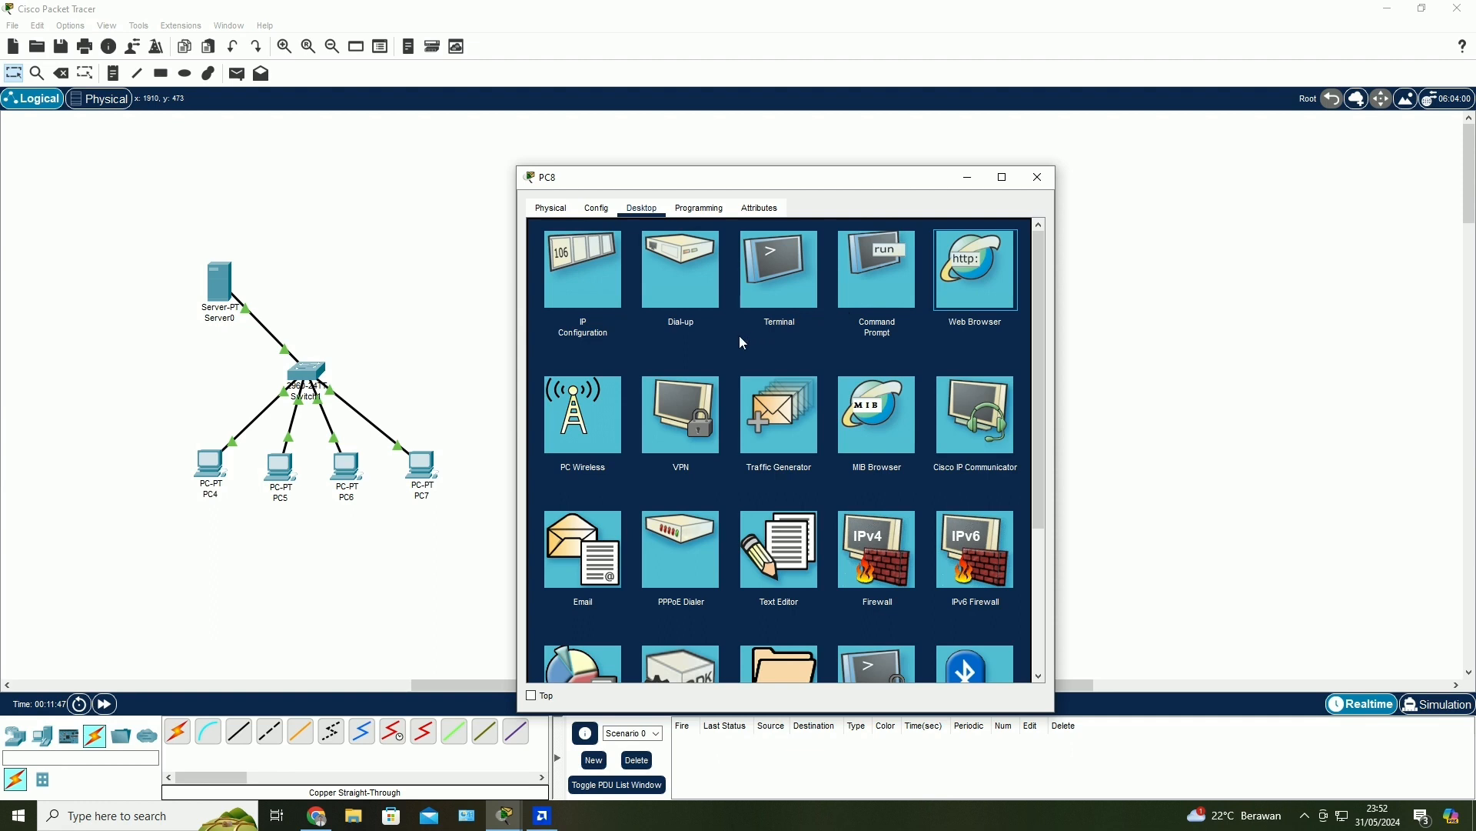
click(666, 251)
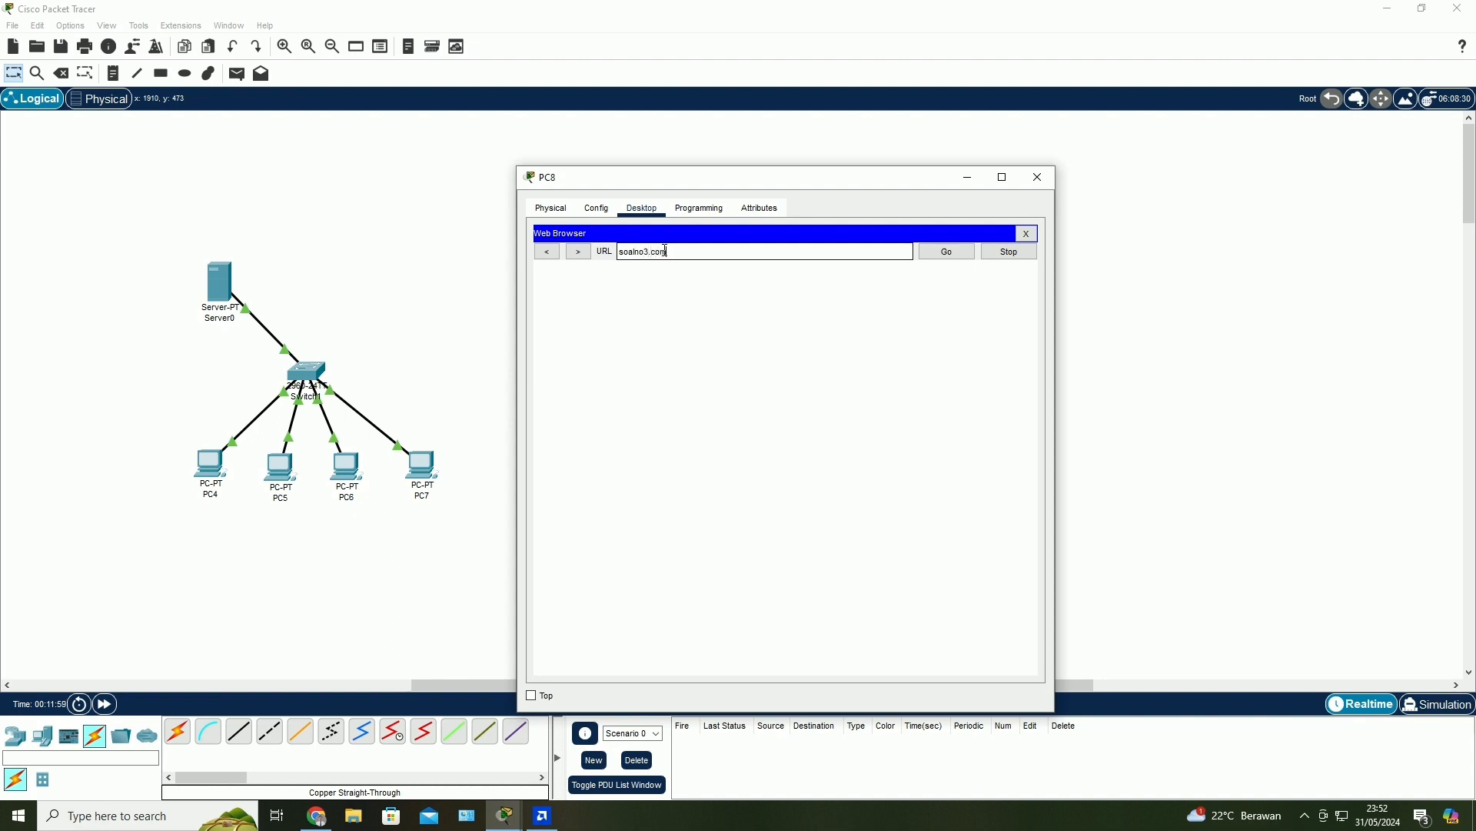
key(ctrl+a)
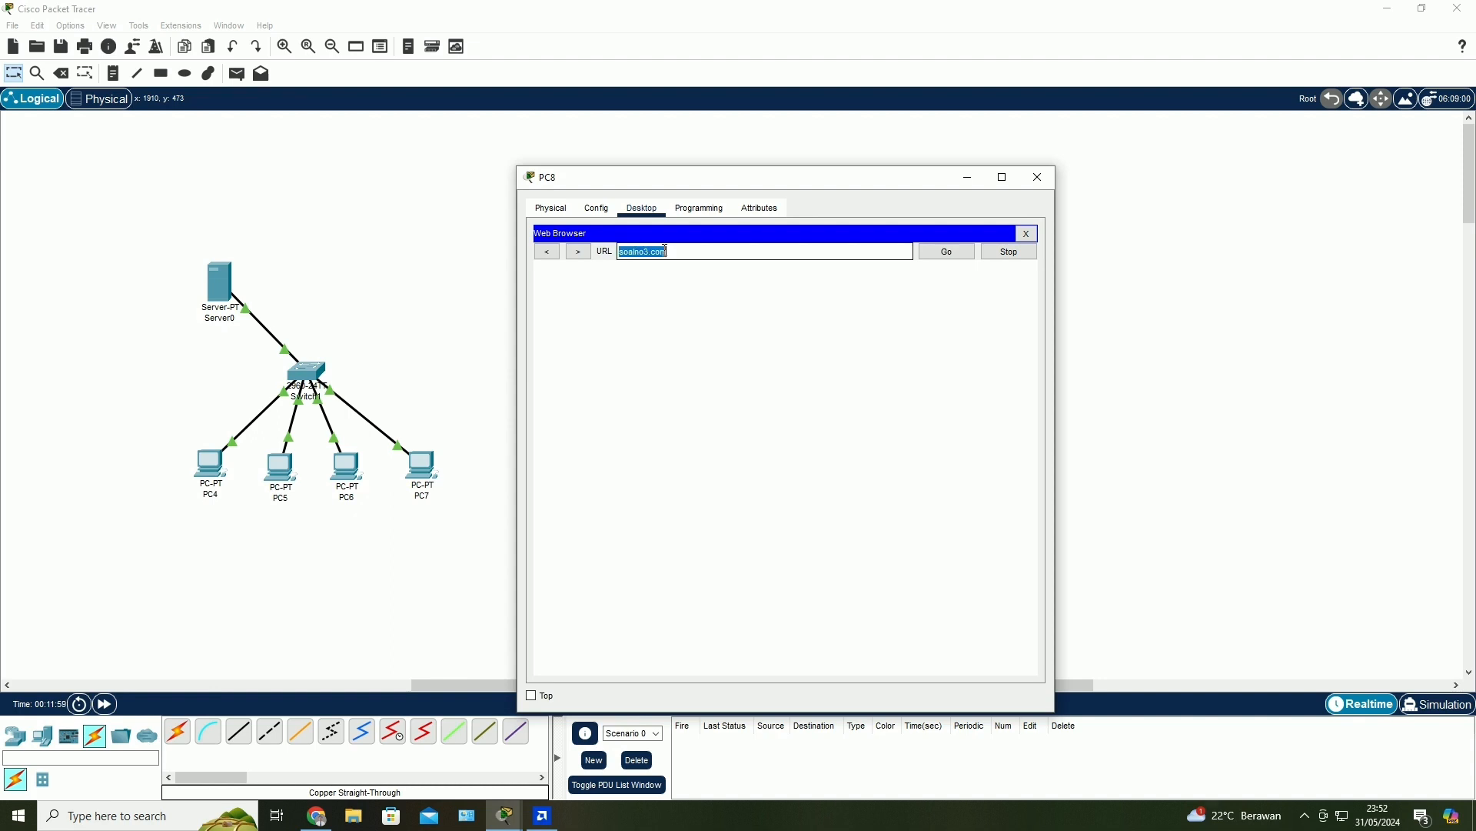
click(944, 254)
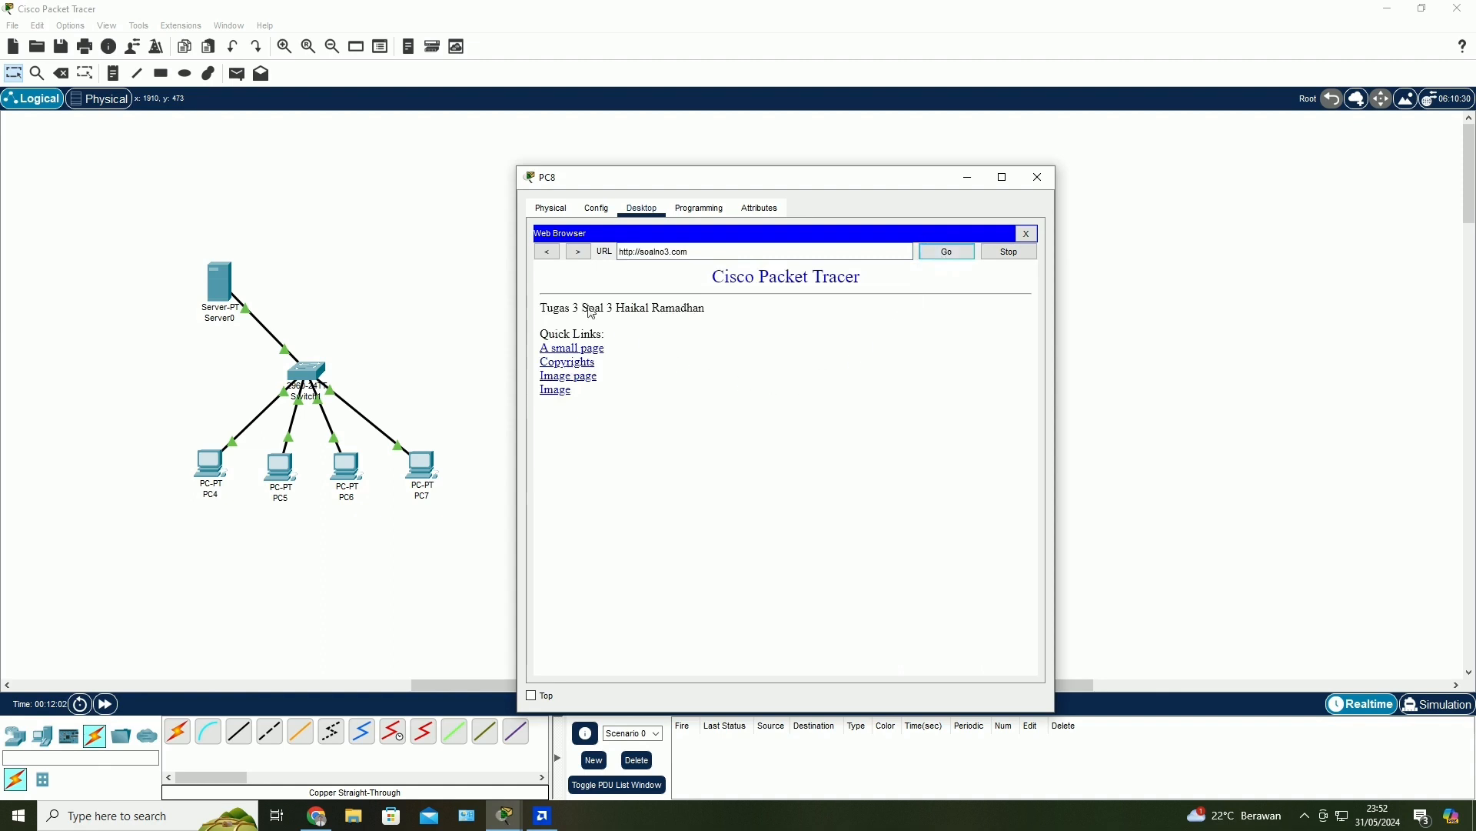
drag(541, 308, 844, 299)
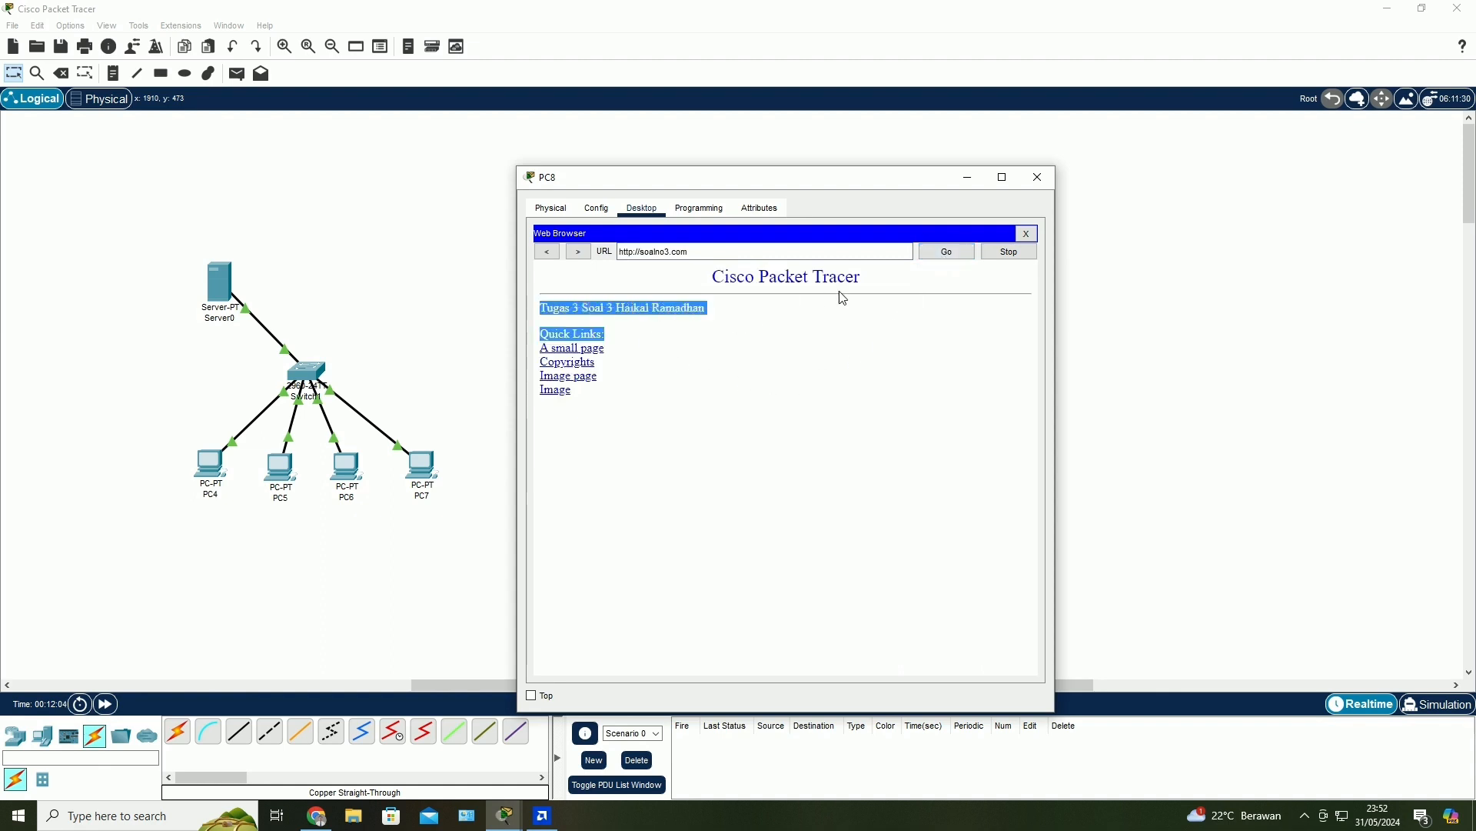
click(1034, 180)
- Test access to soalno3.com from PC9's web browser, then close PC9's window
click(715, 483)
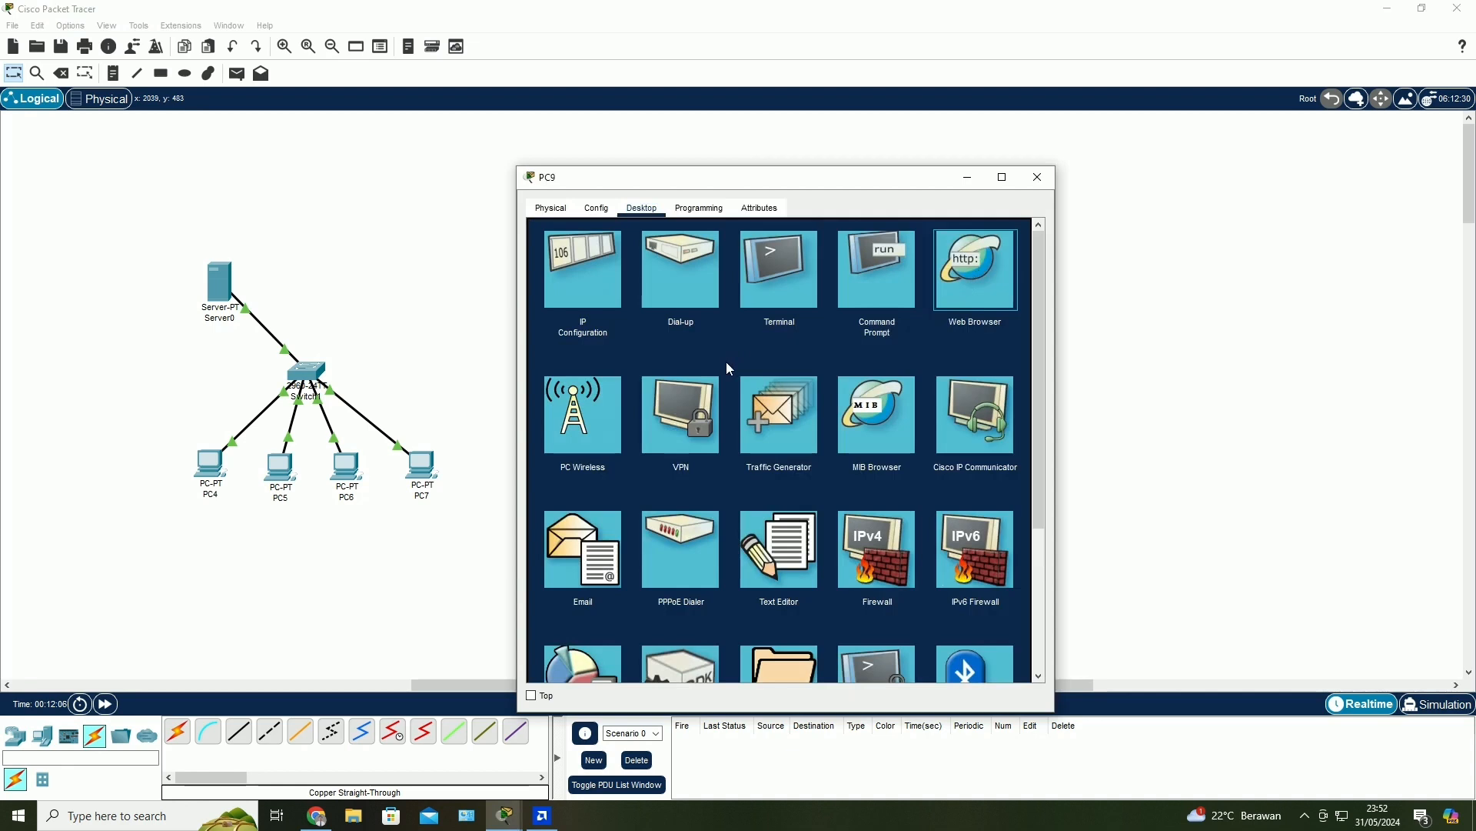
text(soalno3.com)
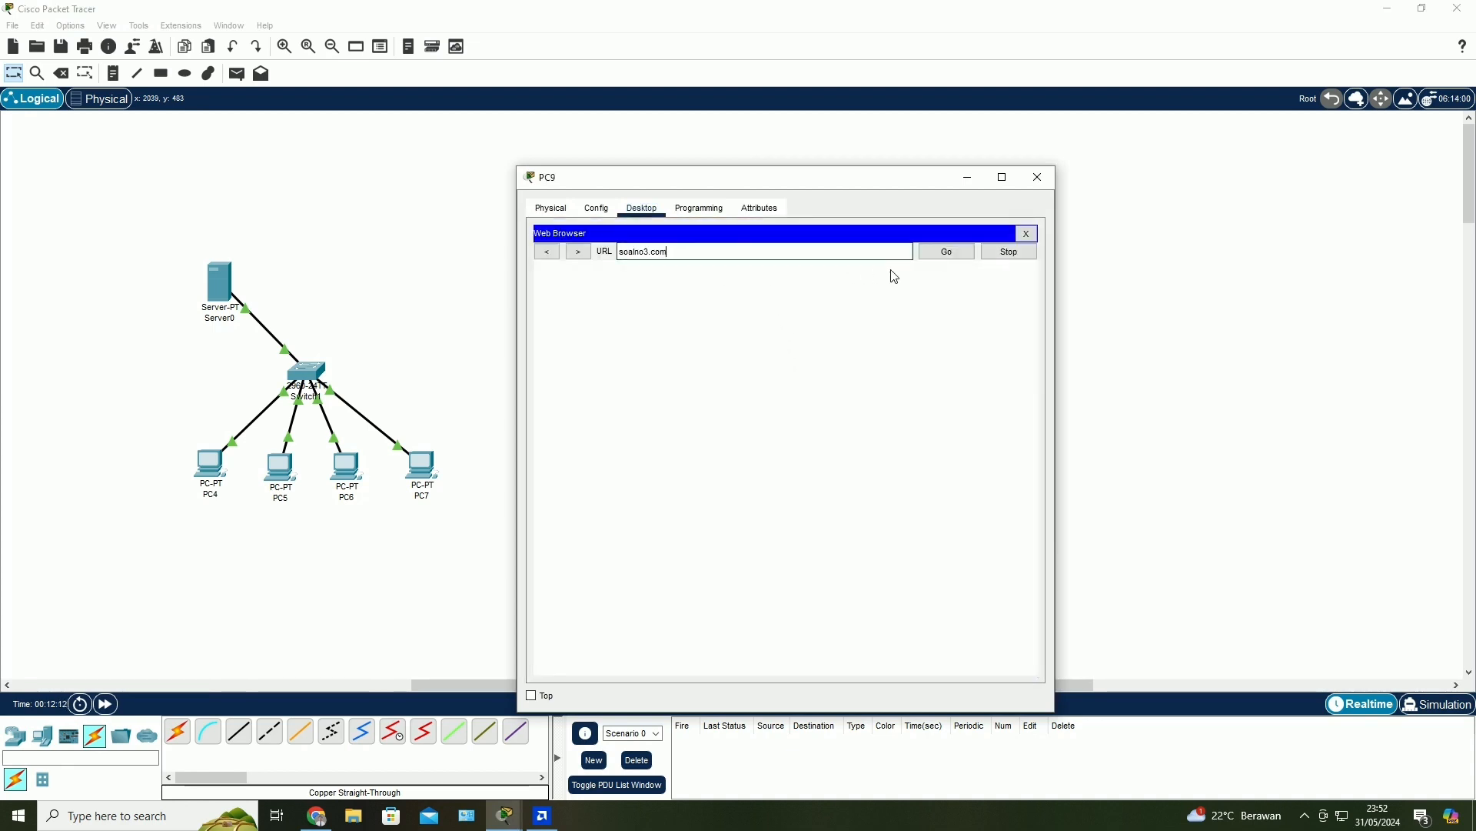
click(945, 251)
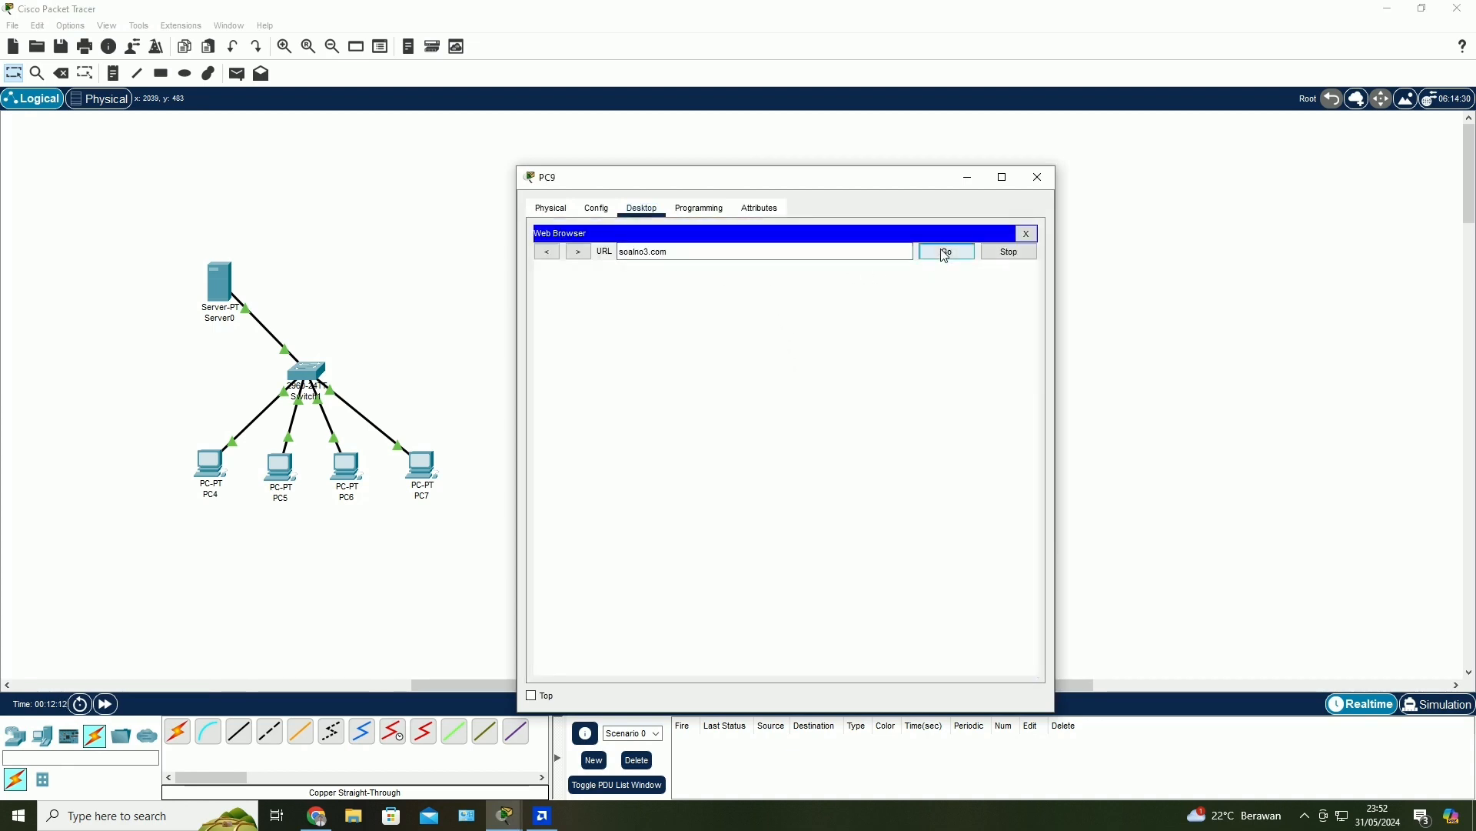
click(1038, 176)
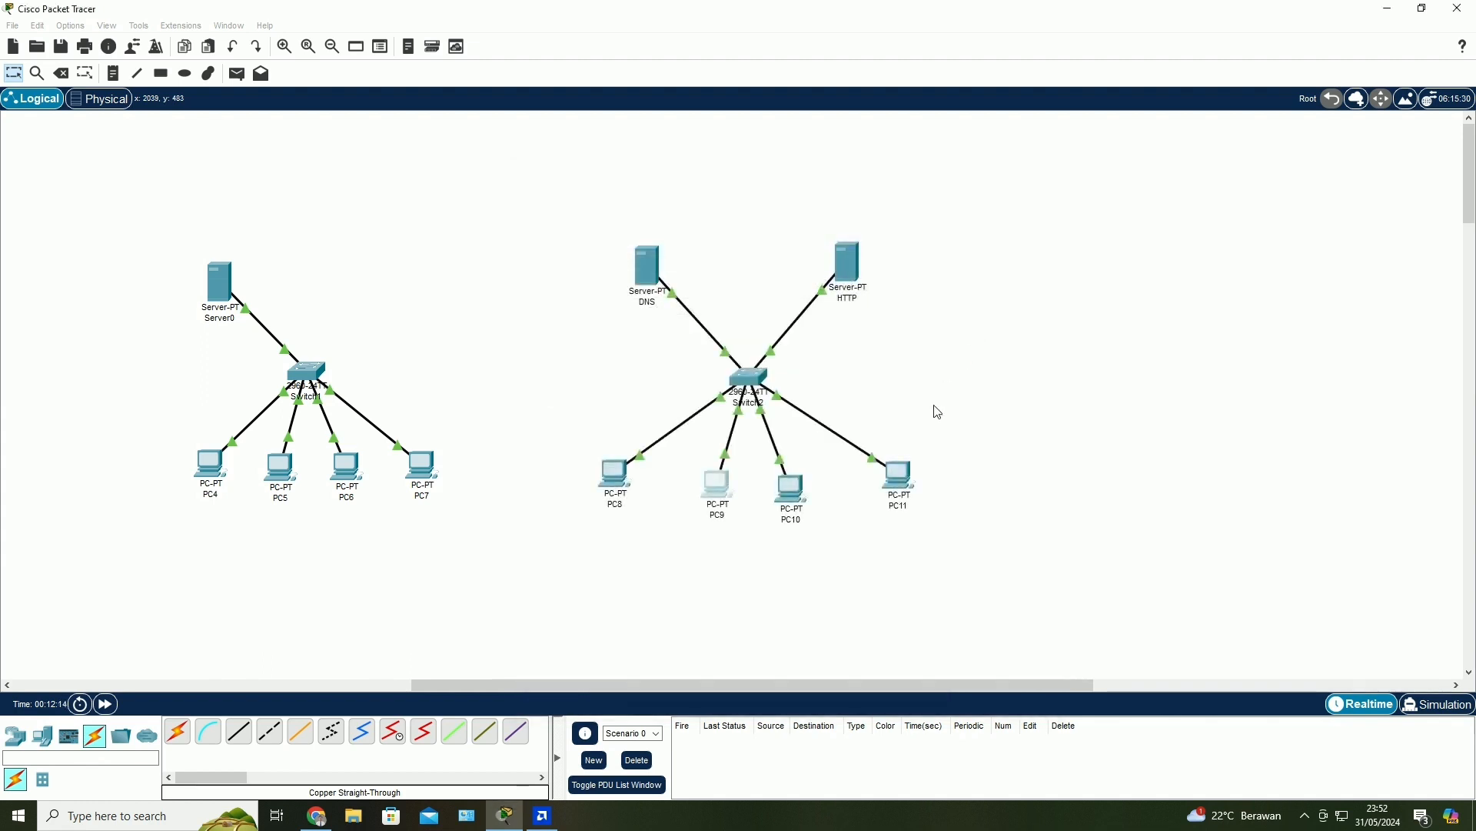
- Test access to soalno3.com from PC10's web browser, then close PC10's window
click(792, 492)
click(1009, 292)
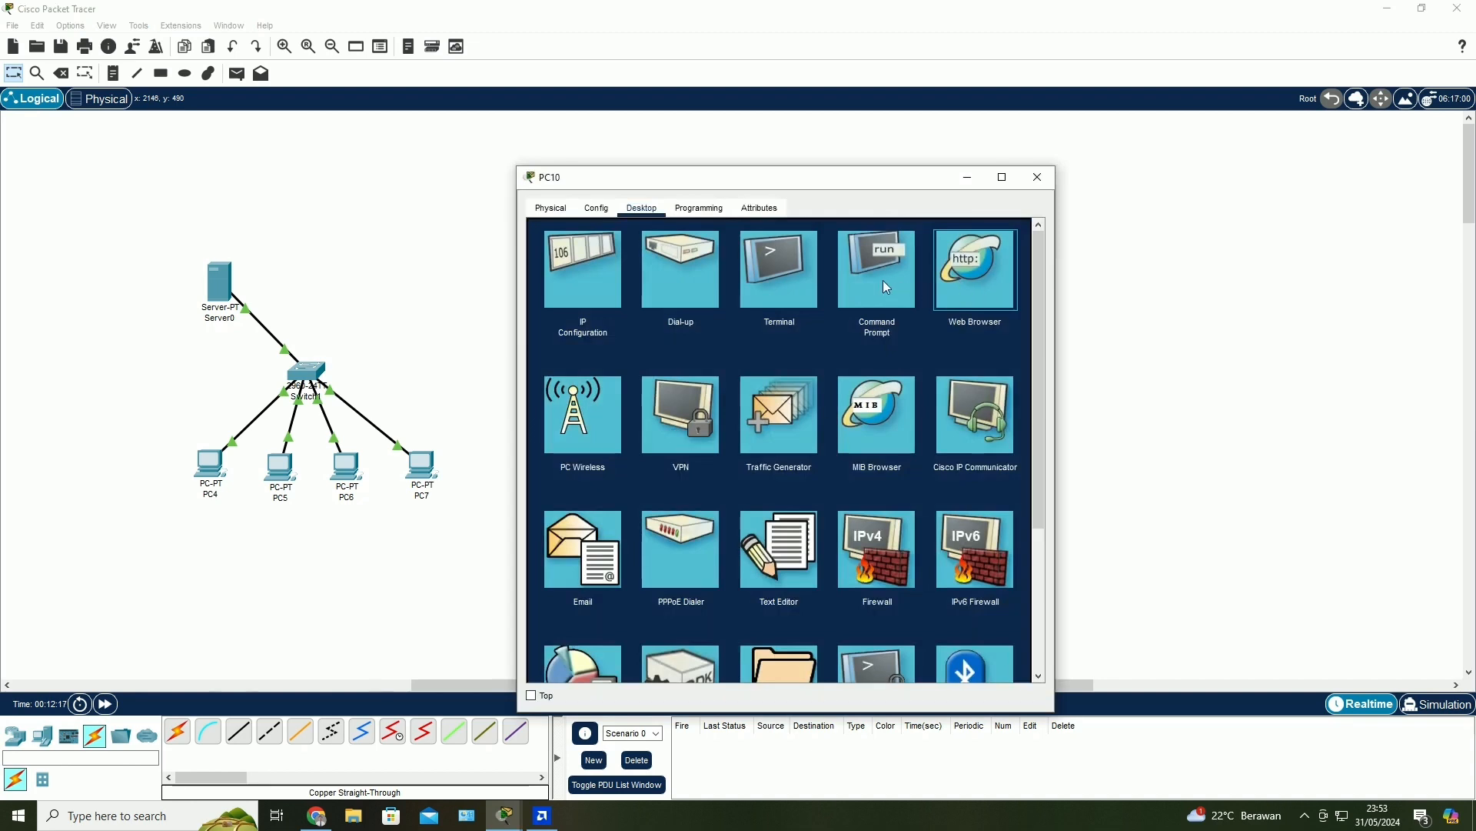
key(Return)
text(soalno3.com)
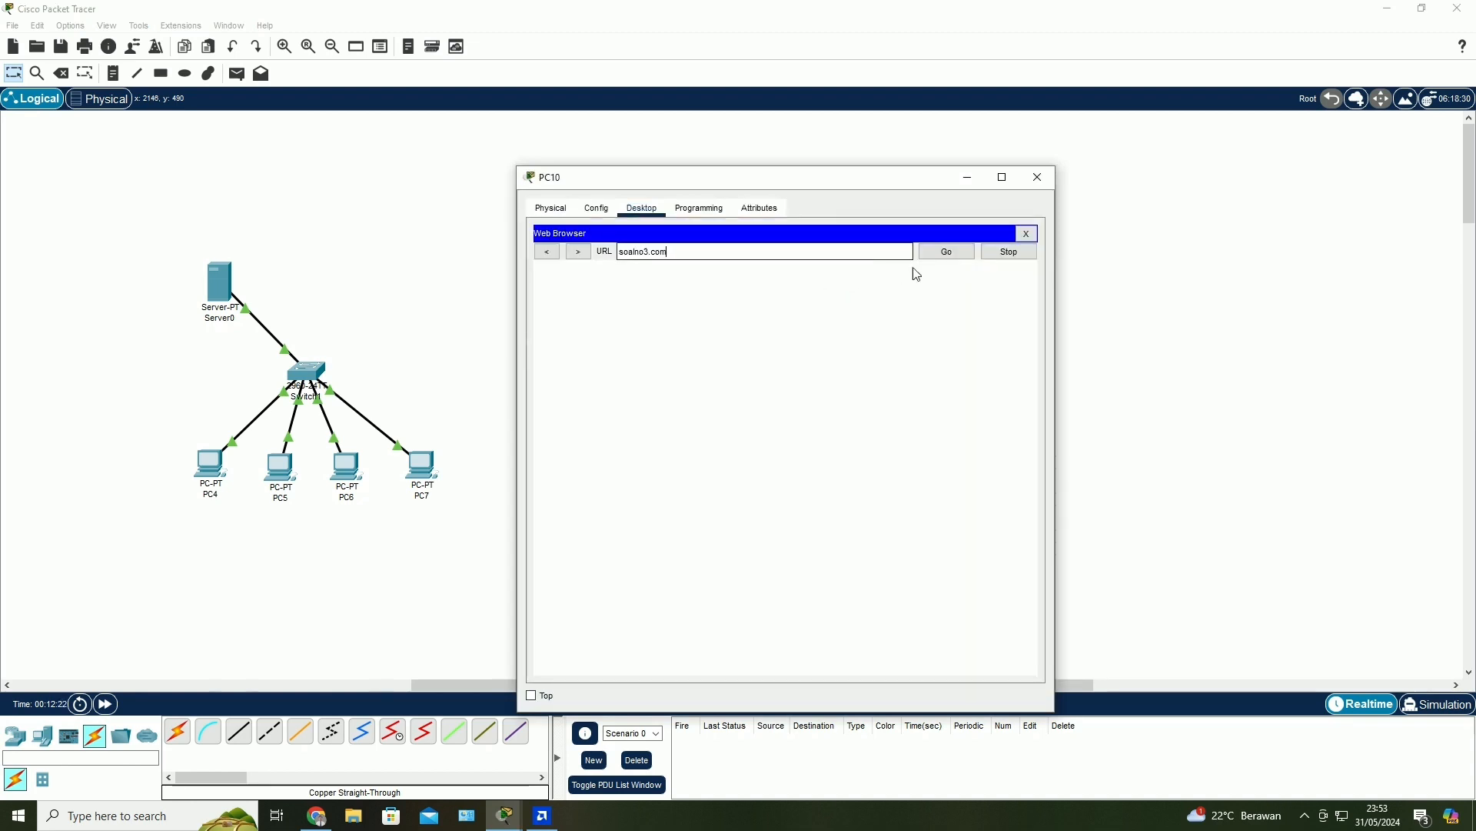
click(961, 263)
click(1038, 177)
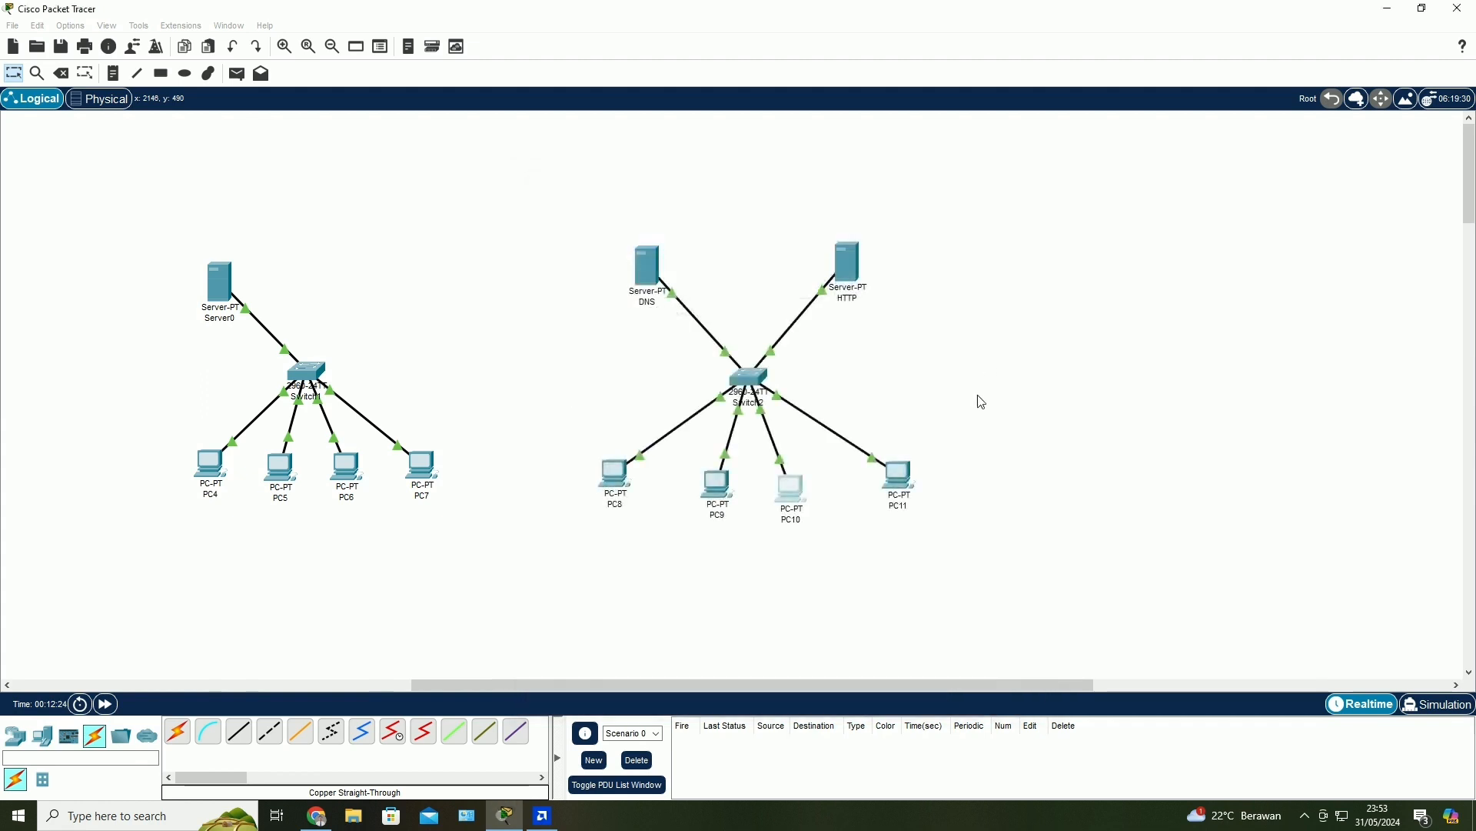
- Test access to soalno3.com from PC11's web browser, then close PC11's window
click(908, 477)
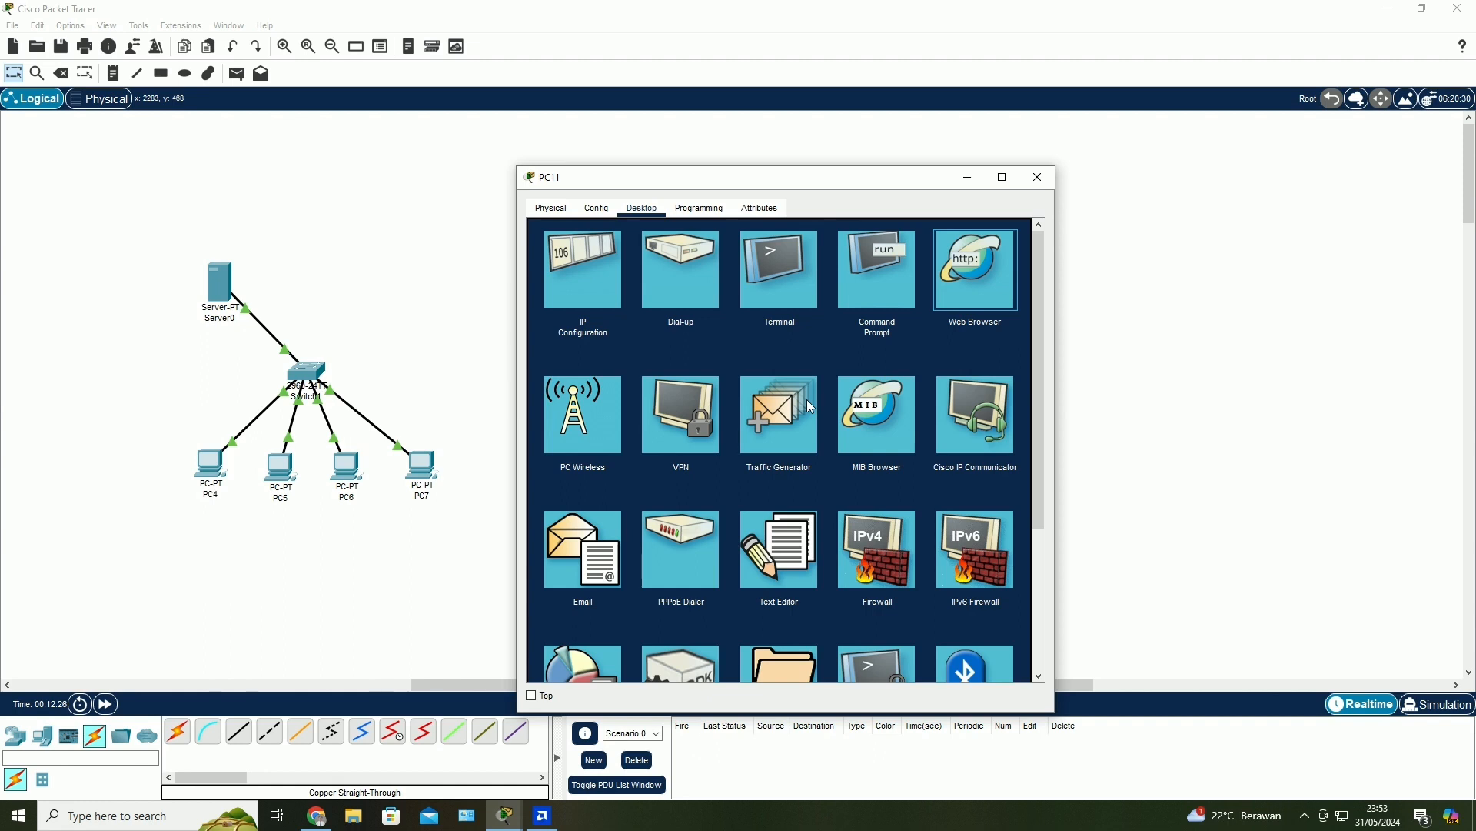
click(726, 256)
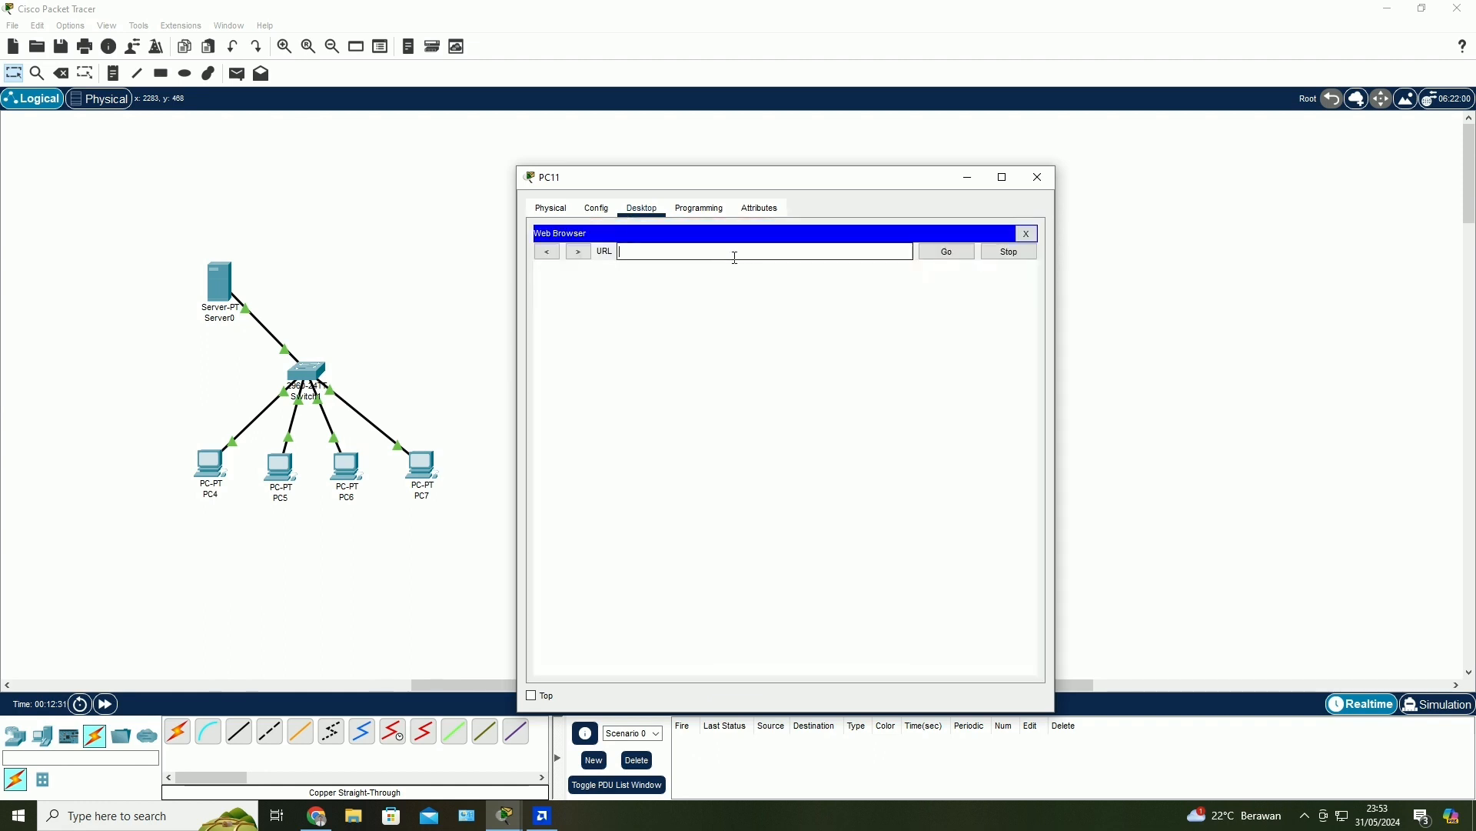
text(soalno3.com)
click(965, 252)
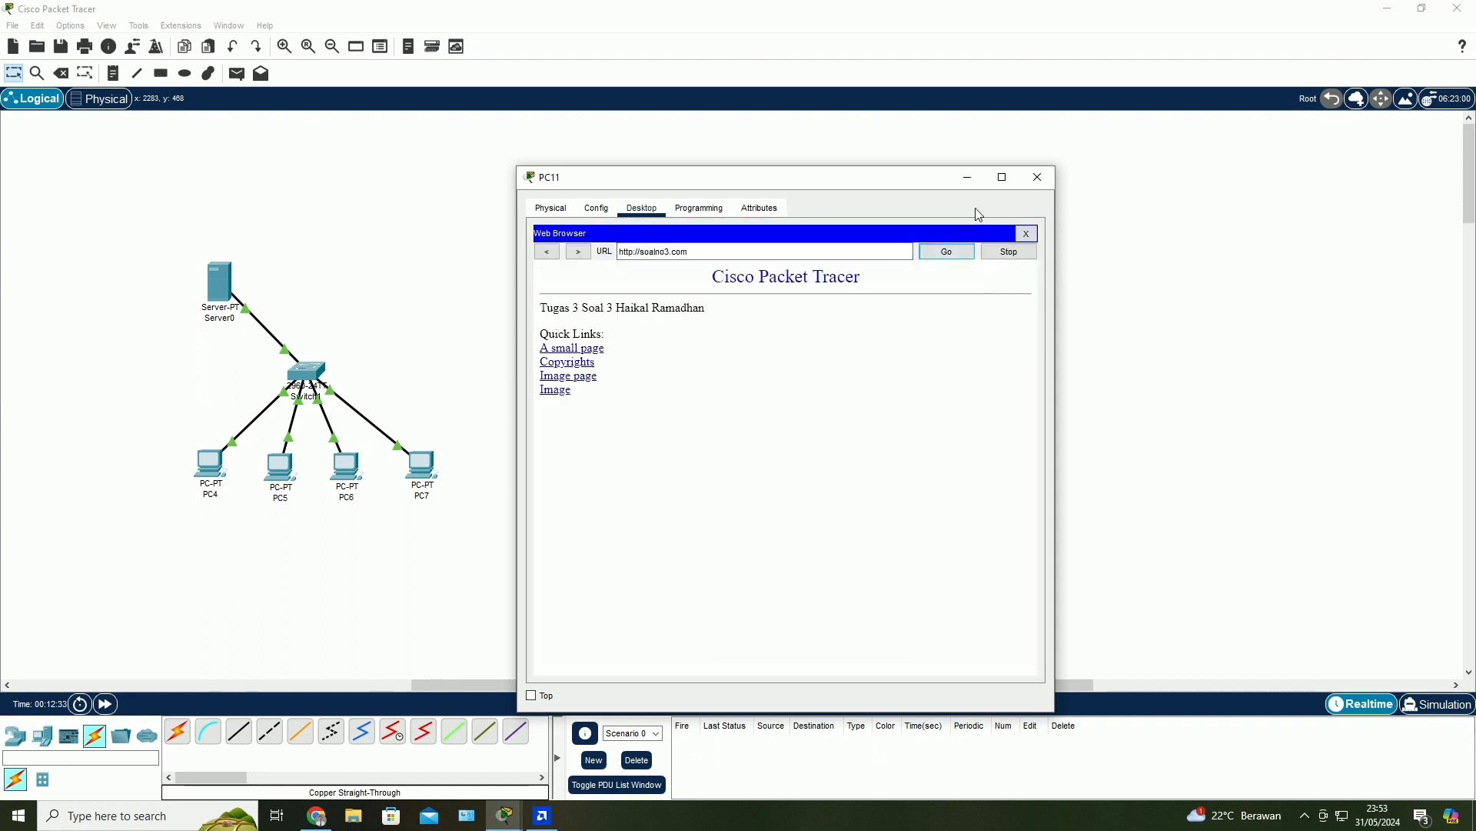
click(1037, 177)
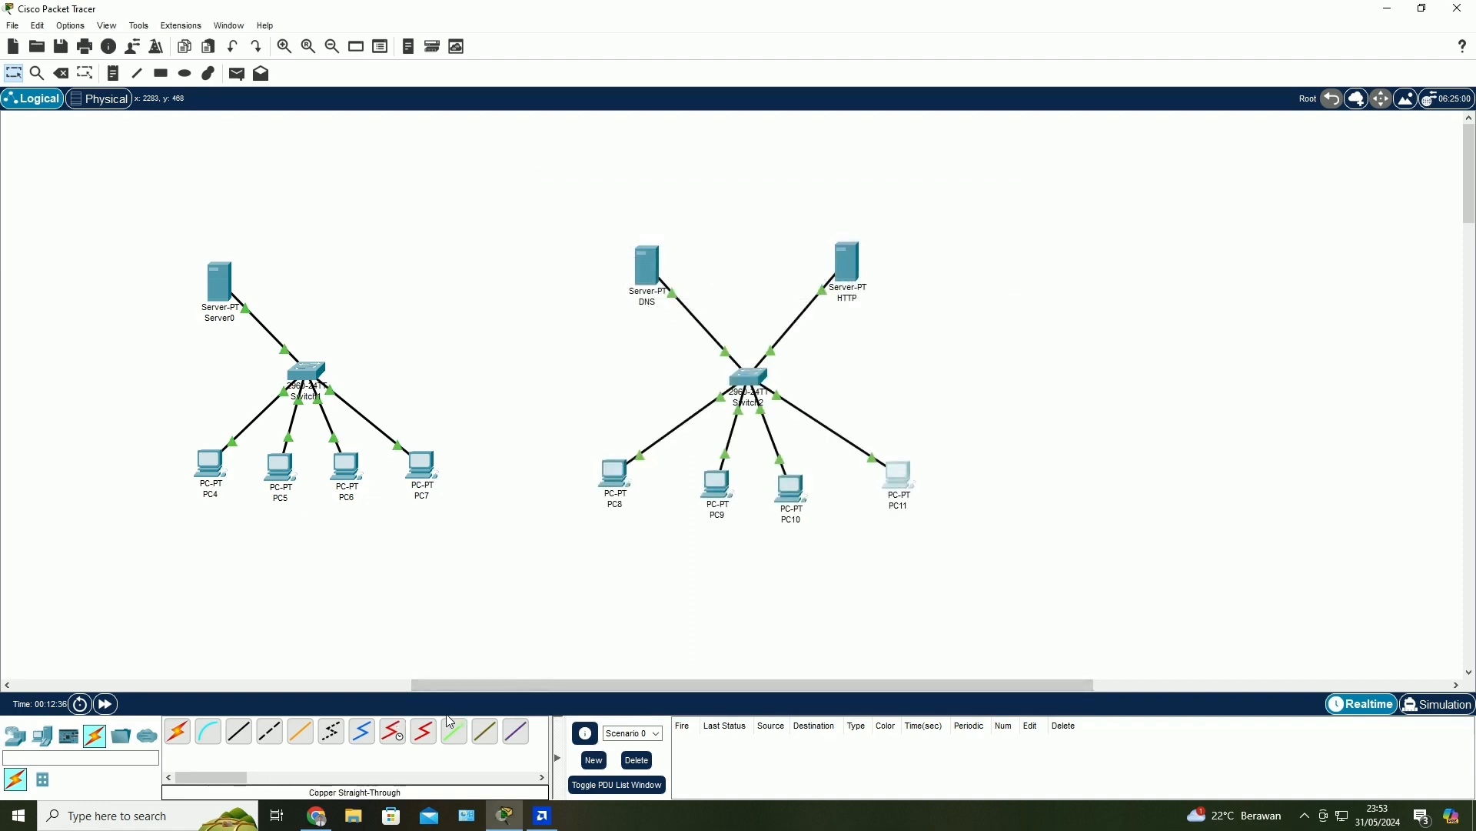
- Read the fourth question's network diagram and instructions on the Tugas.3 page in Chrome, and return to an empty area of the Packet Tracer workspace
click(316, 815)
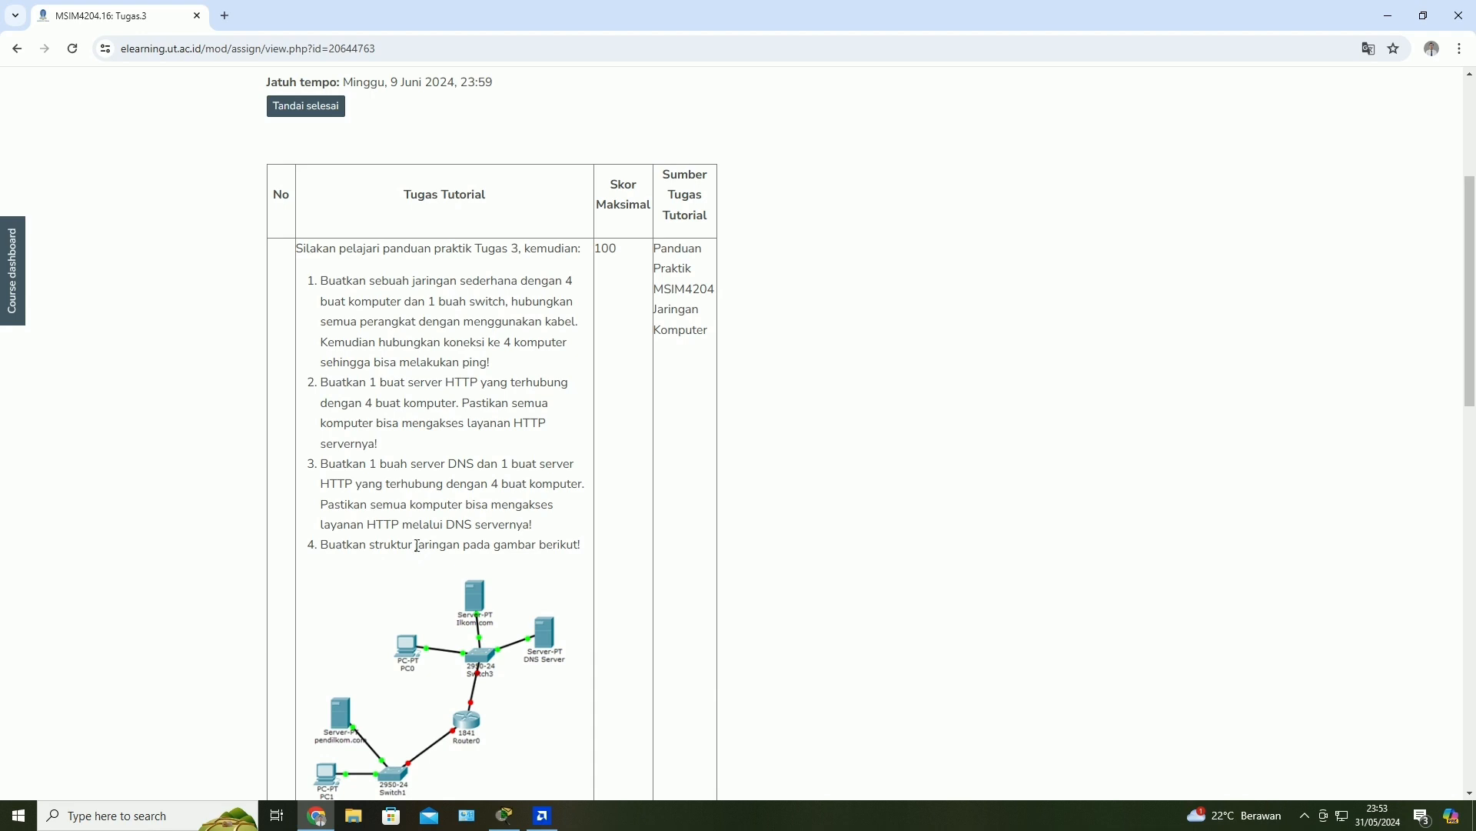
scroll(416, 545, down, 4)
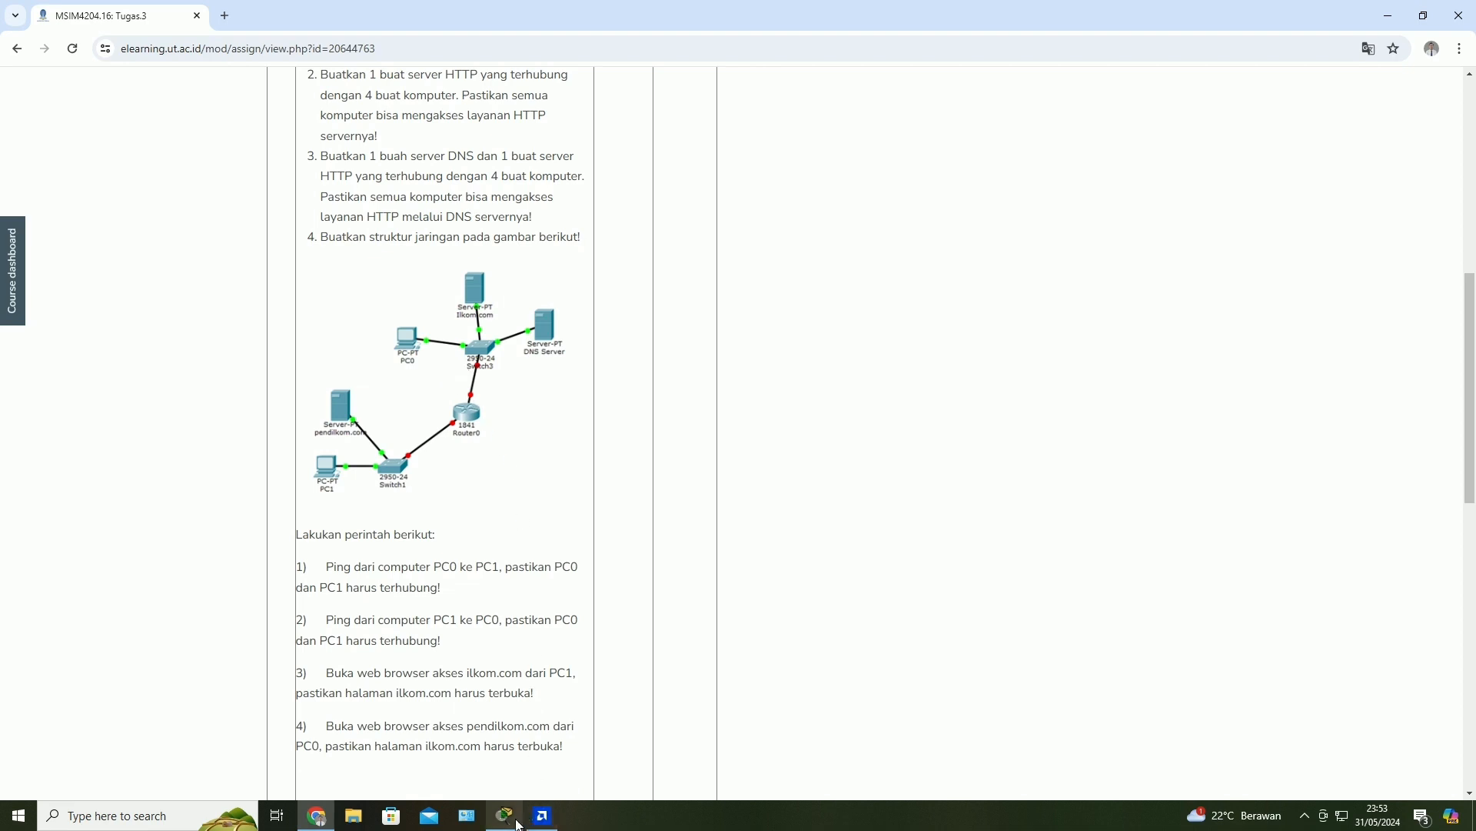
mouse_move(514, 821)
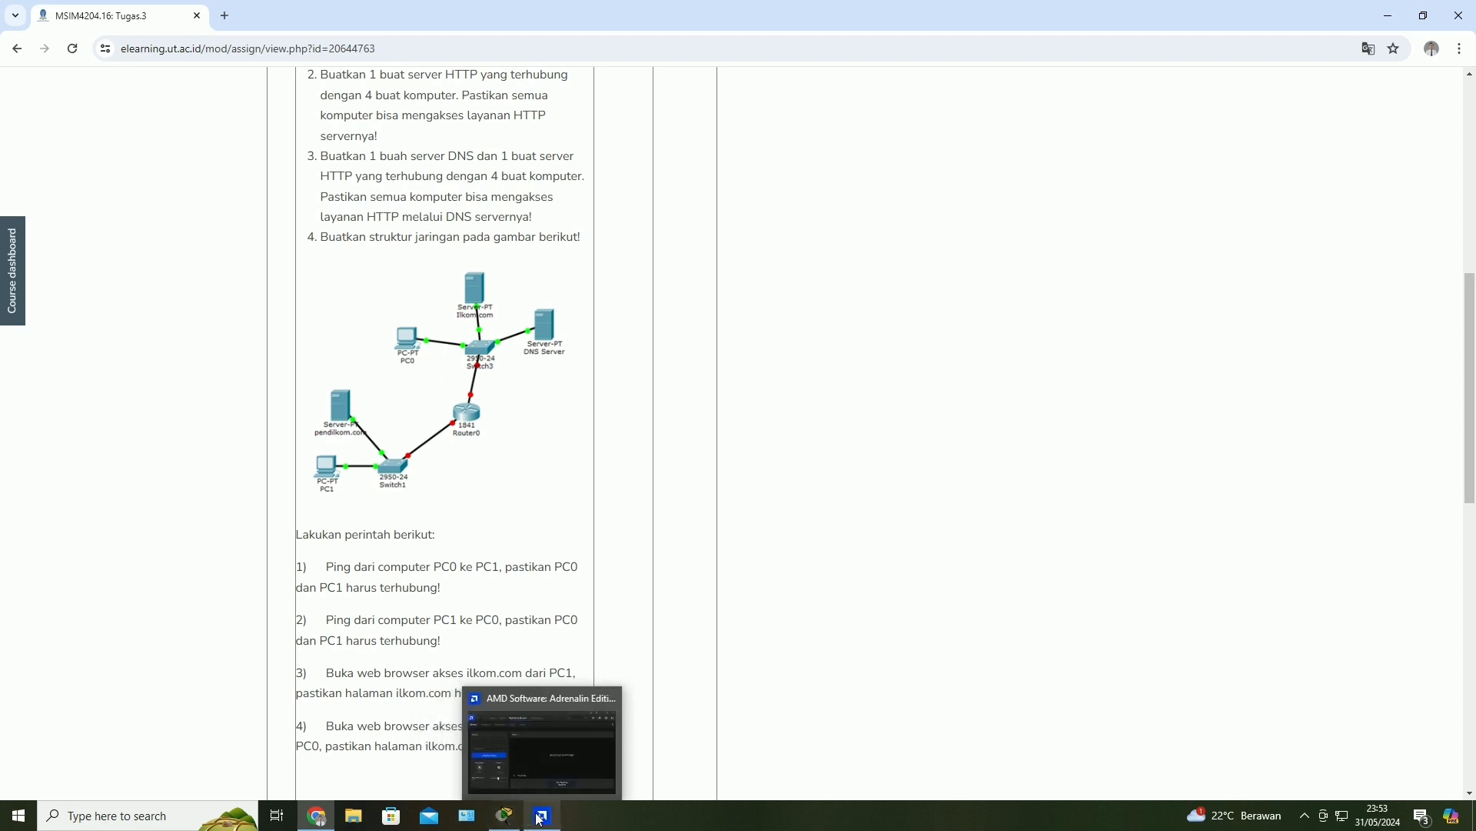
click(504, 815)
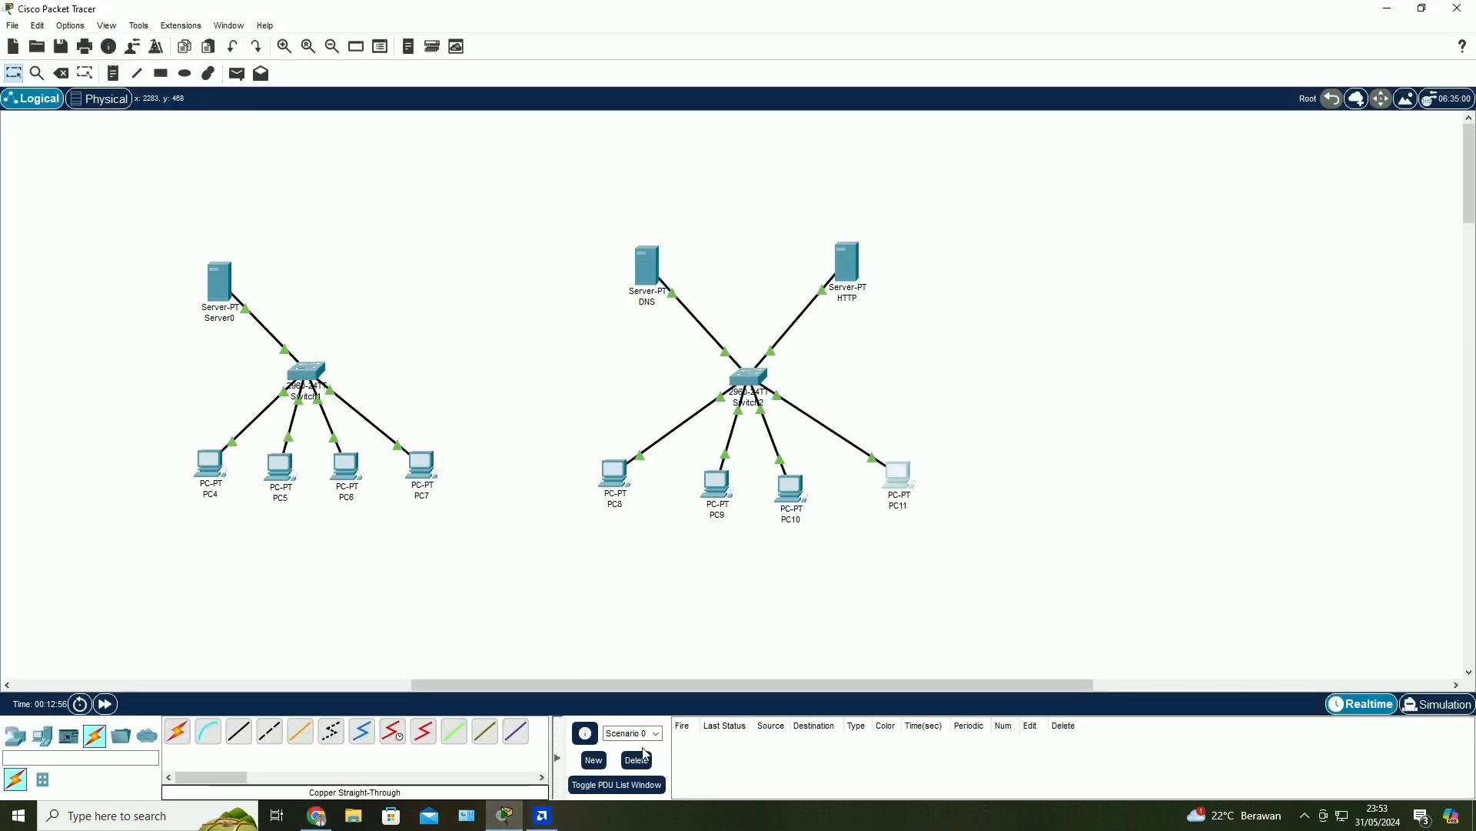
drag(601, 686, 362, 676)
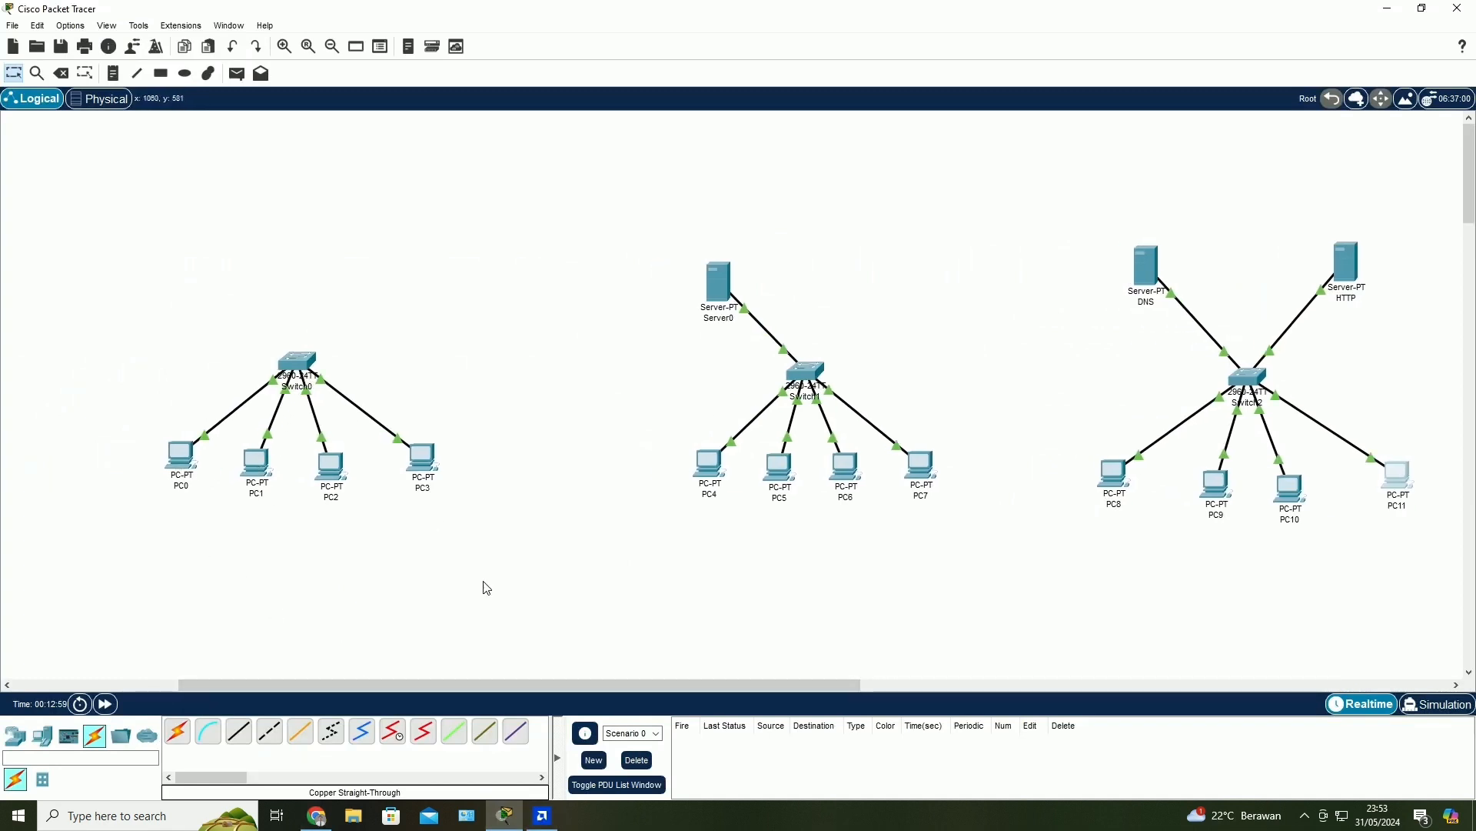
drag(529, 678, 1117, 636)
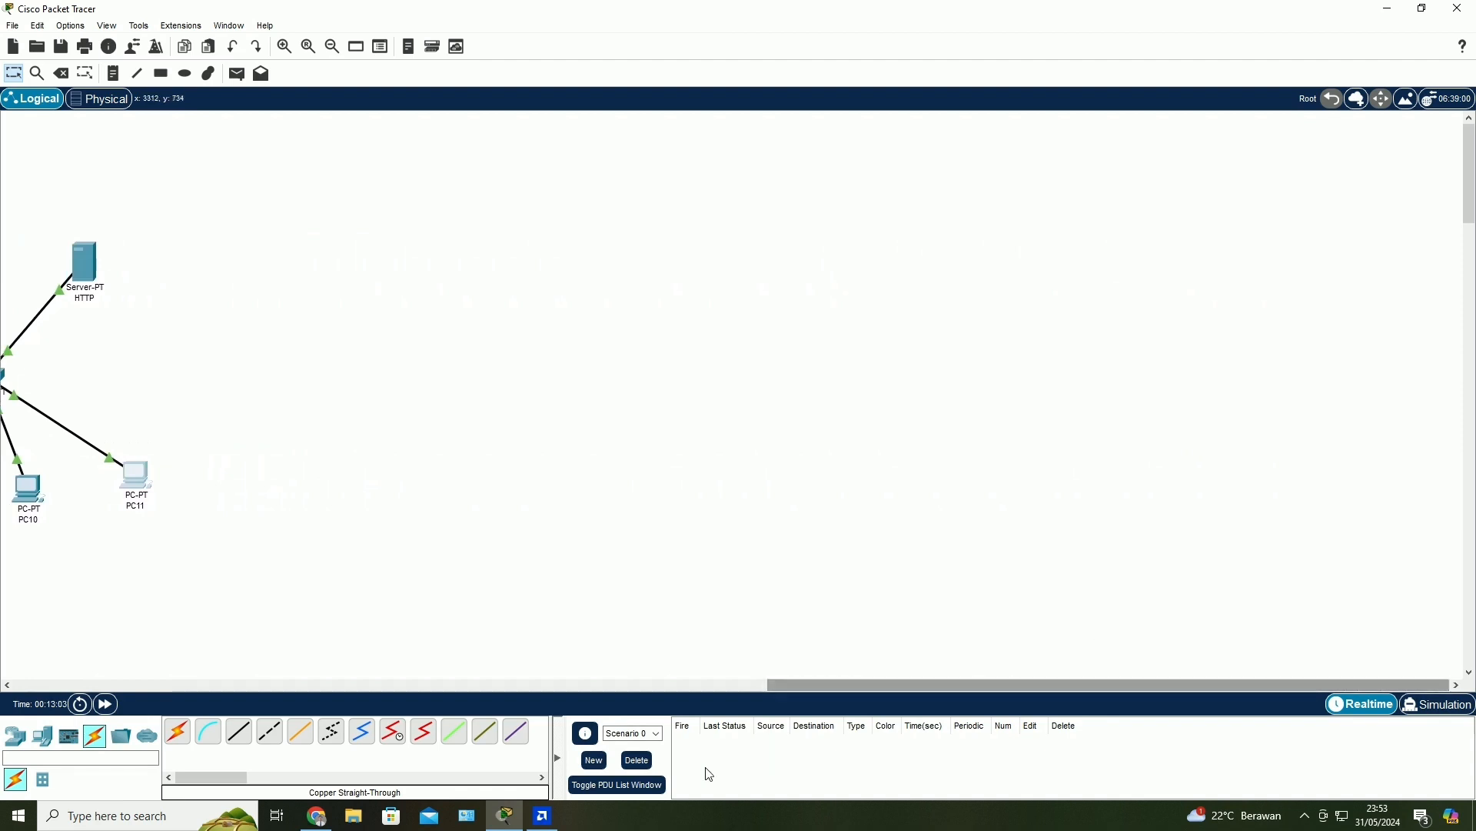
- Check the network diagram in the browser assignment and place an 1841 router in the empty part of the Packet Tracer workspace
click(54, 746)
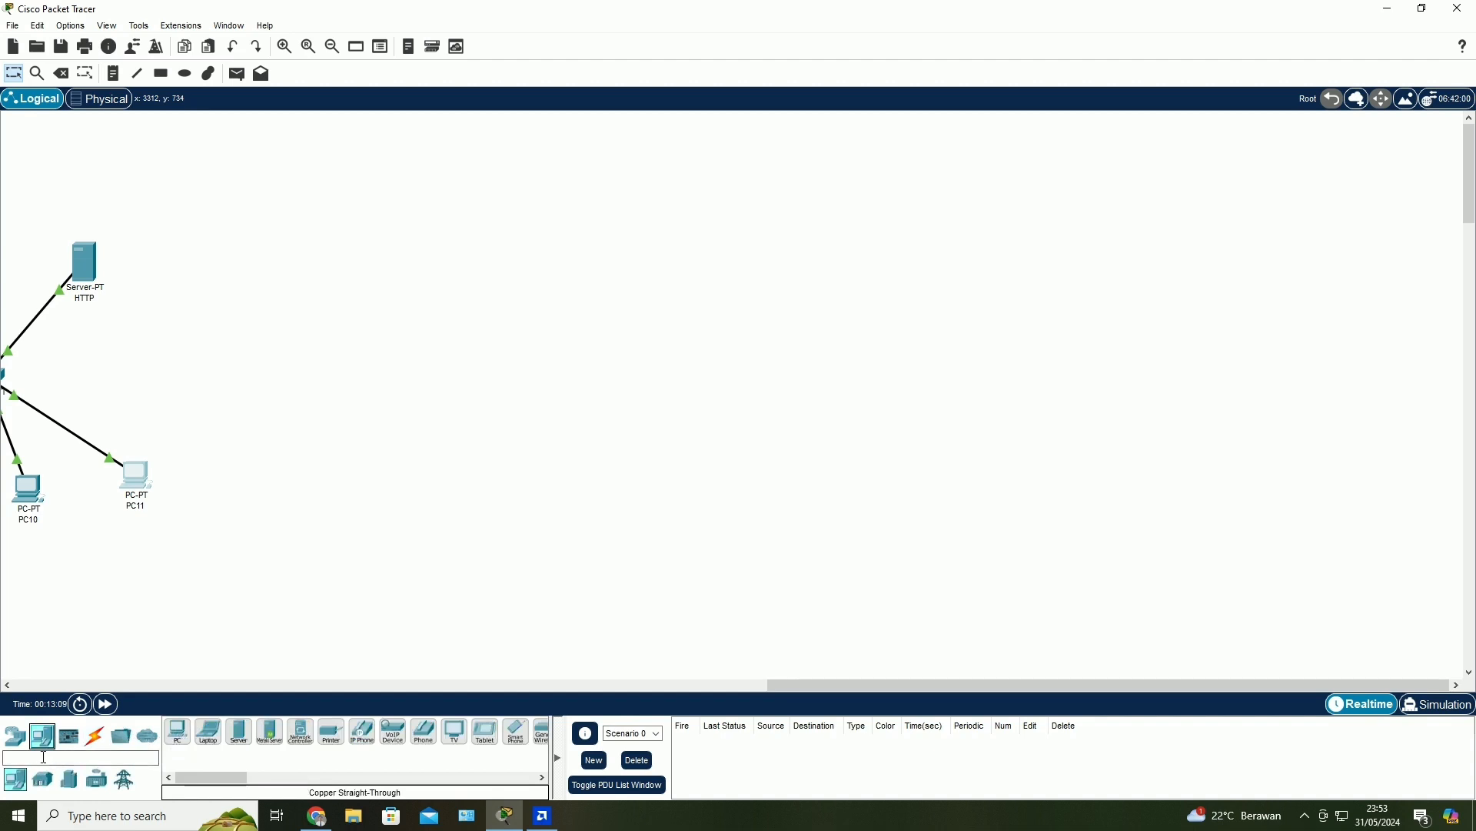
click(15, 736)
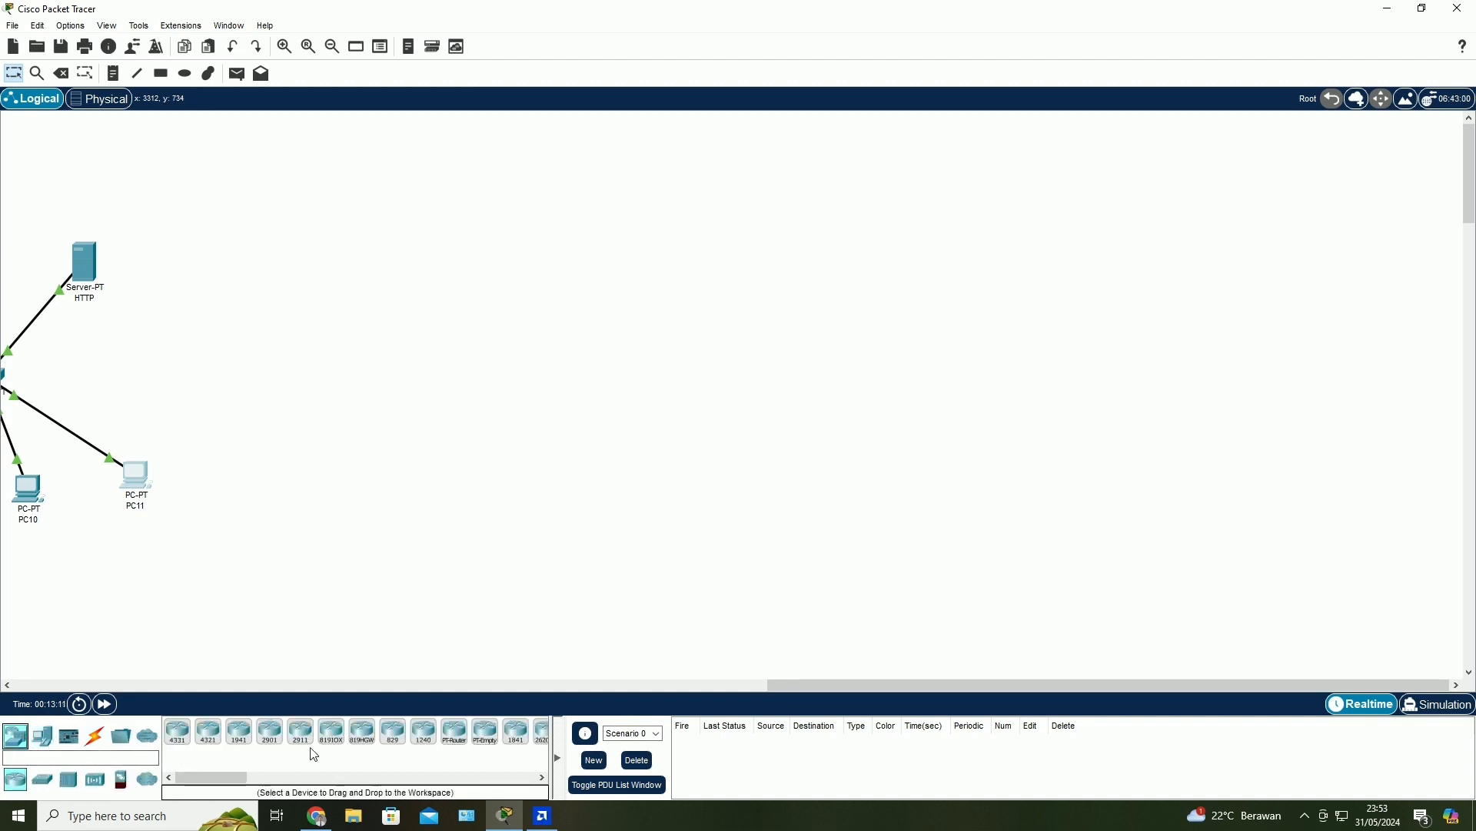
key(alt+Tab)
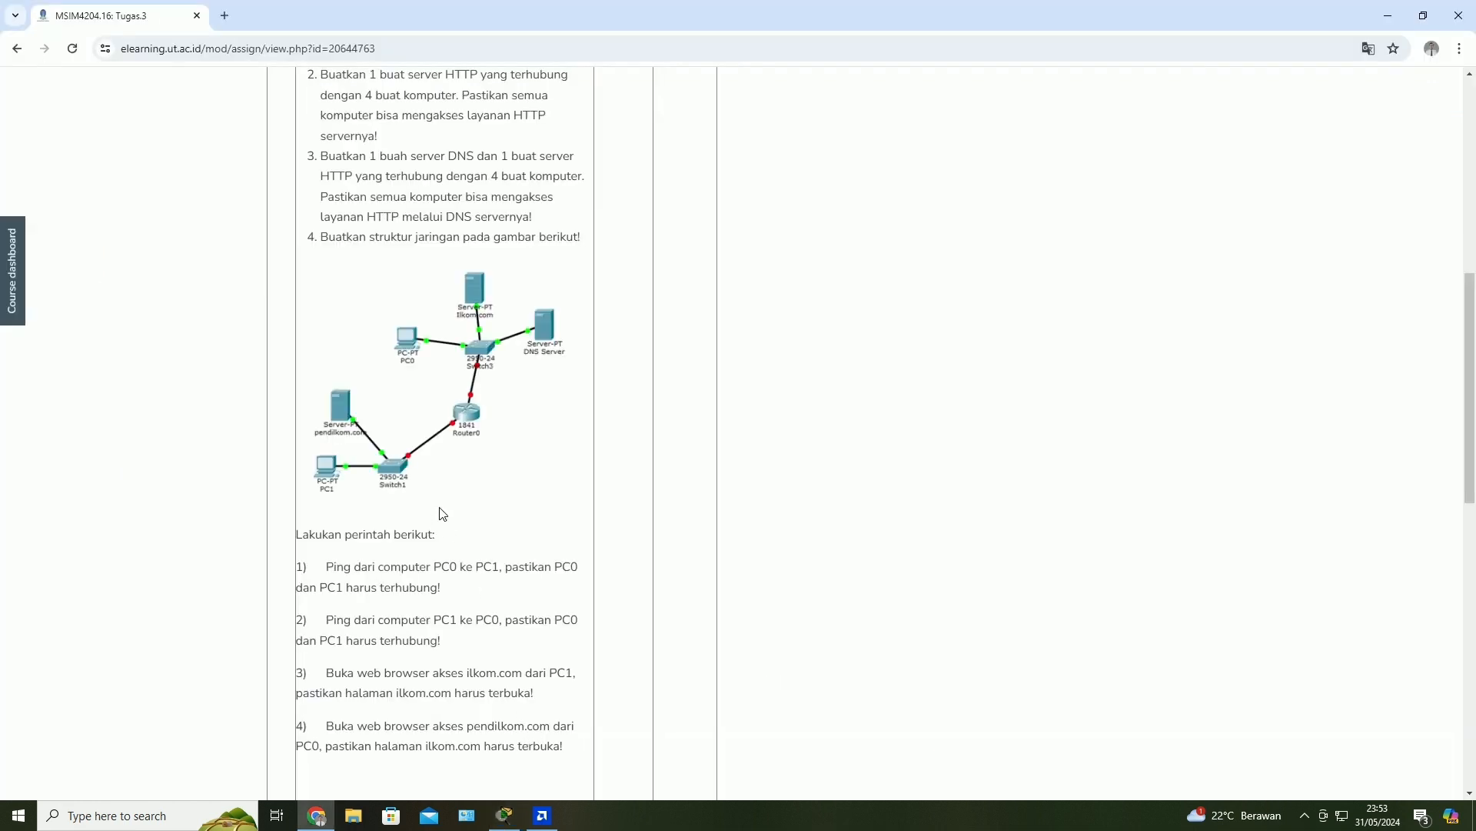
key(alt+Tab)
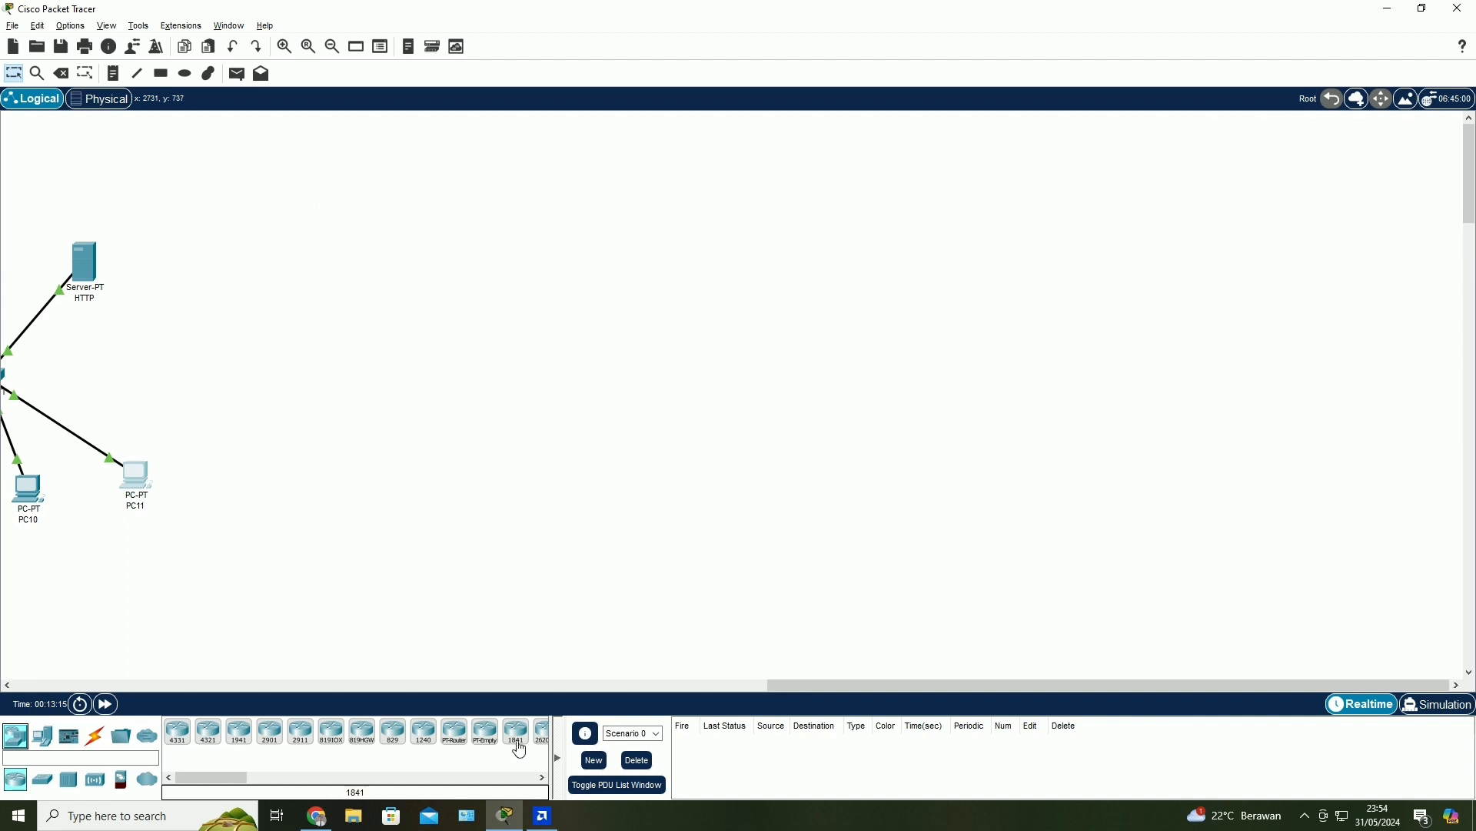
drag(516, 732, 844, 445)
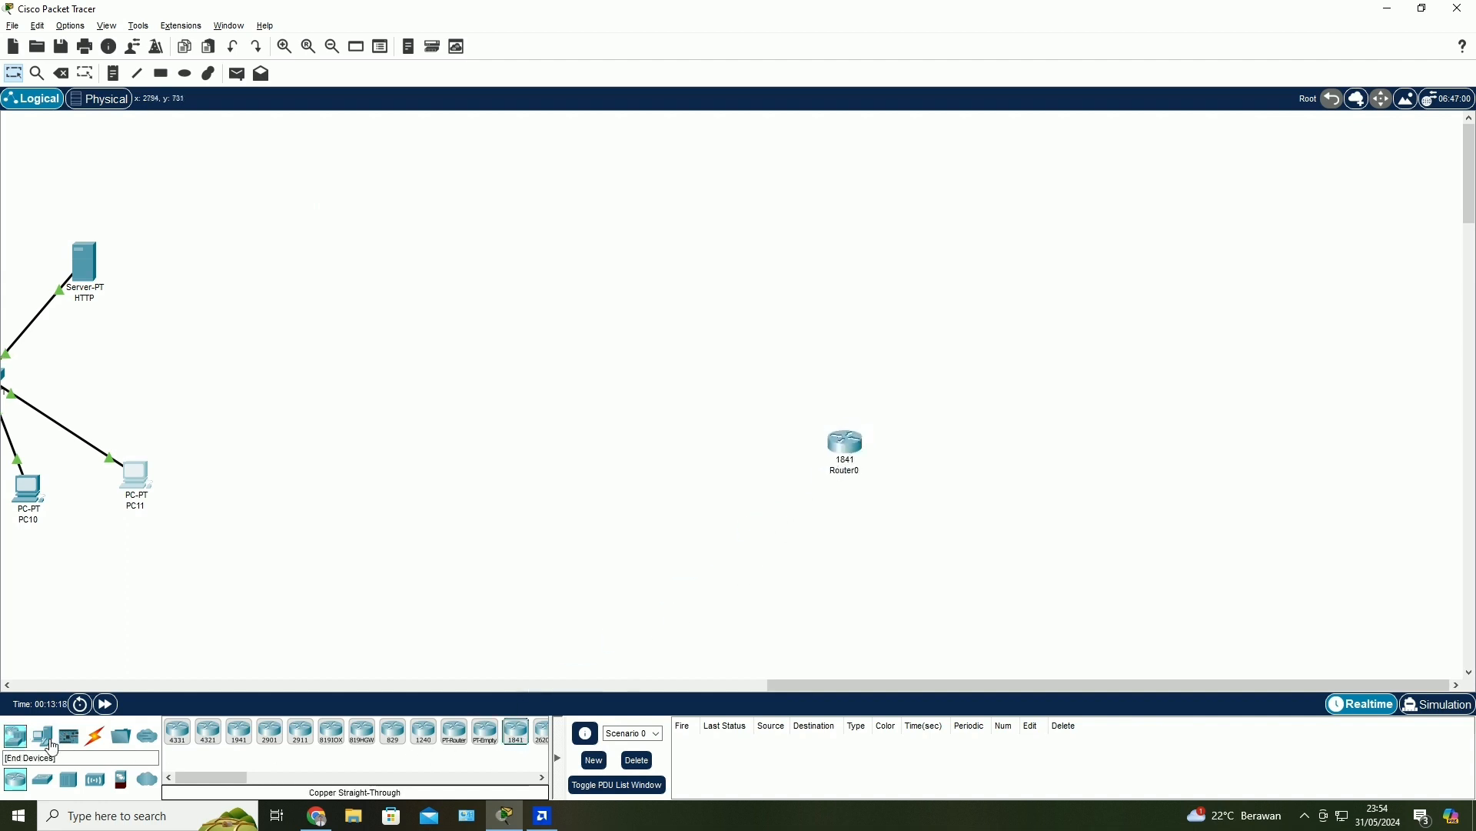
- Add two 2960 switches, one above the 1841 router and one to its left
click(42, 779)
click(170, 744)
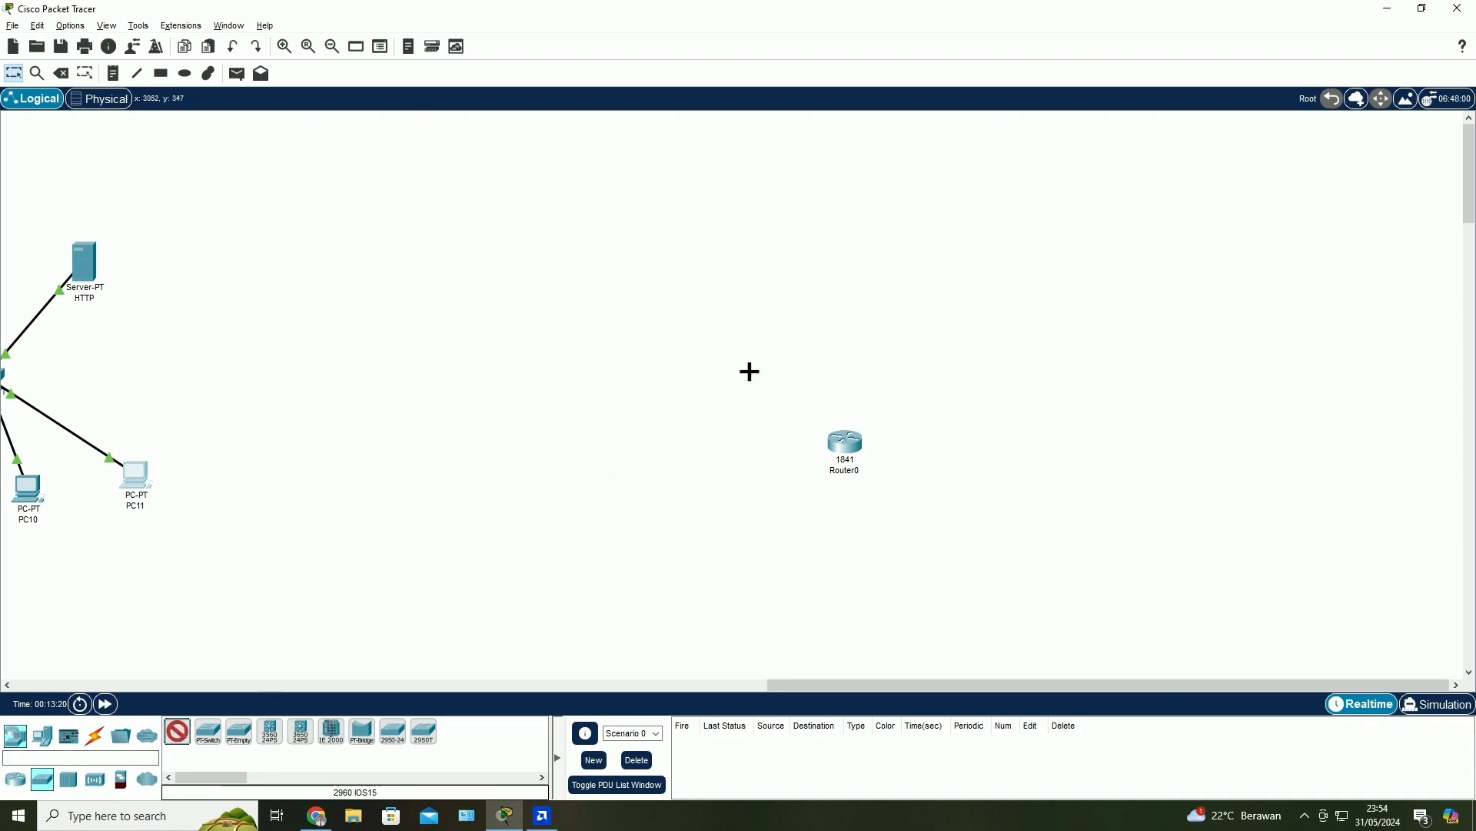
click(844, 343)
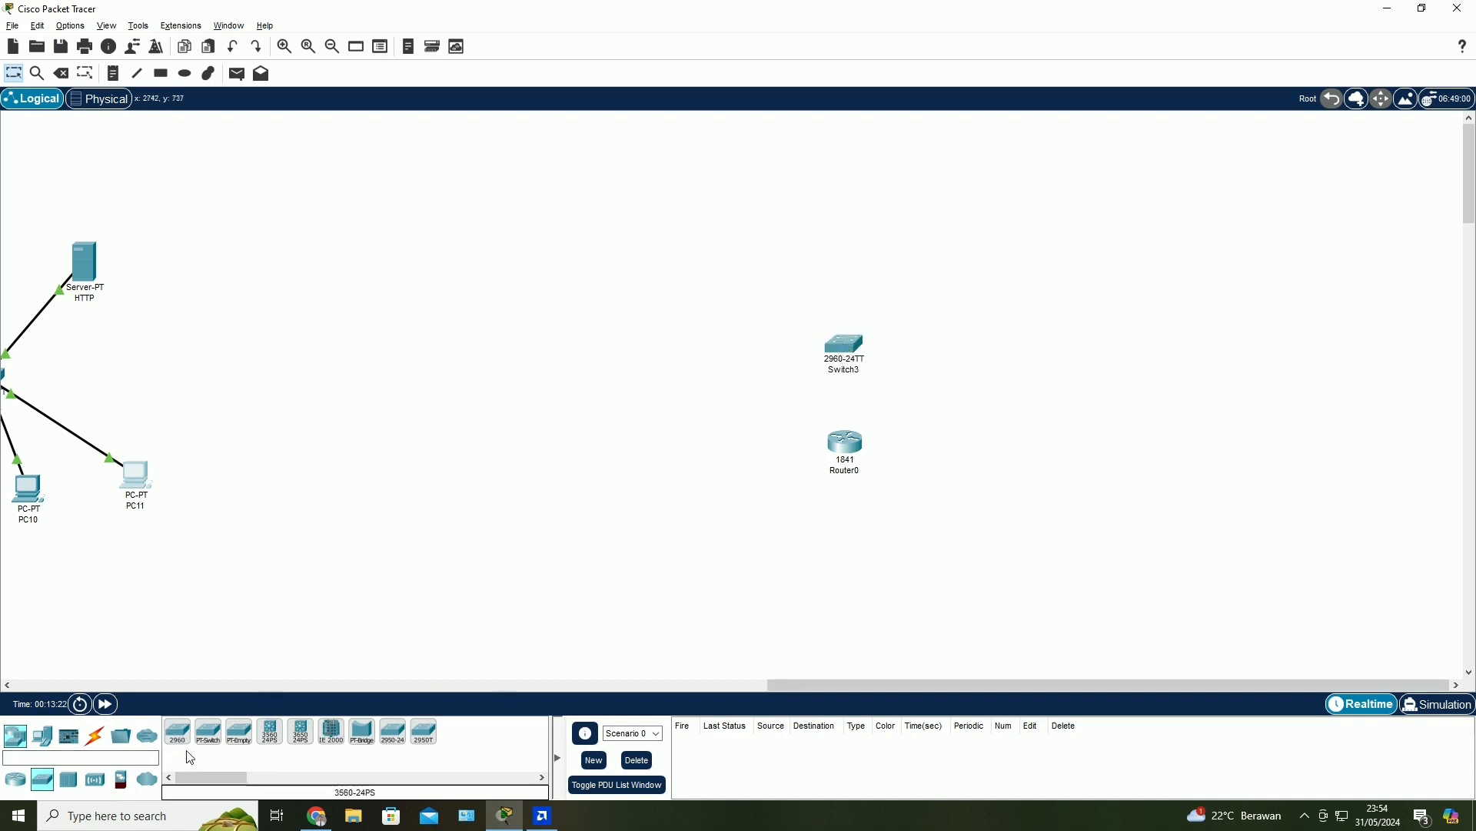
click(176, 735)
click(721, 453)
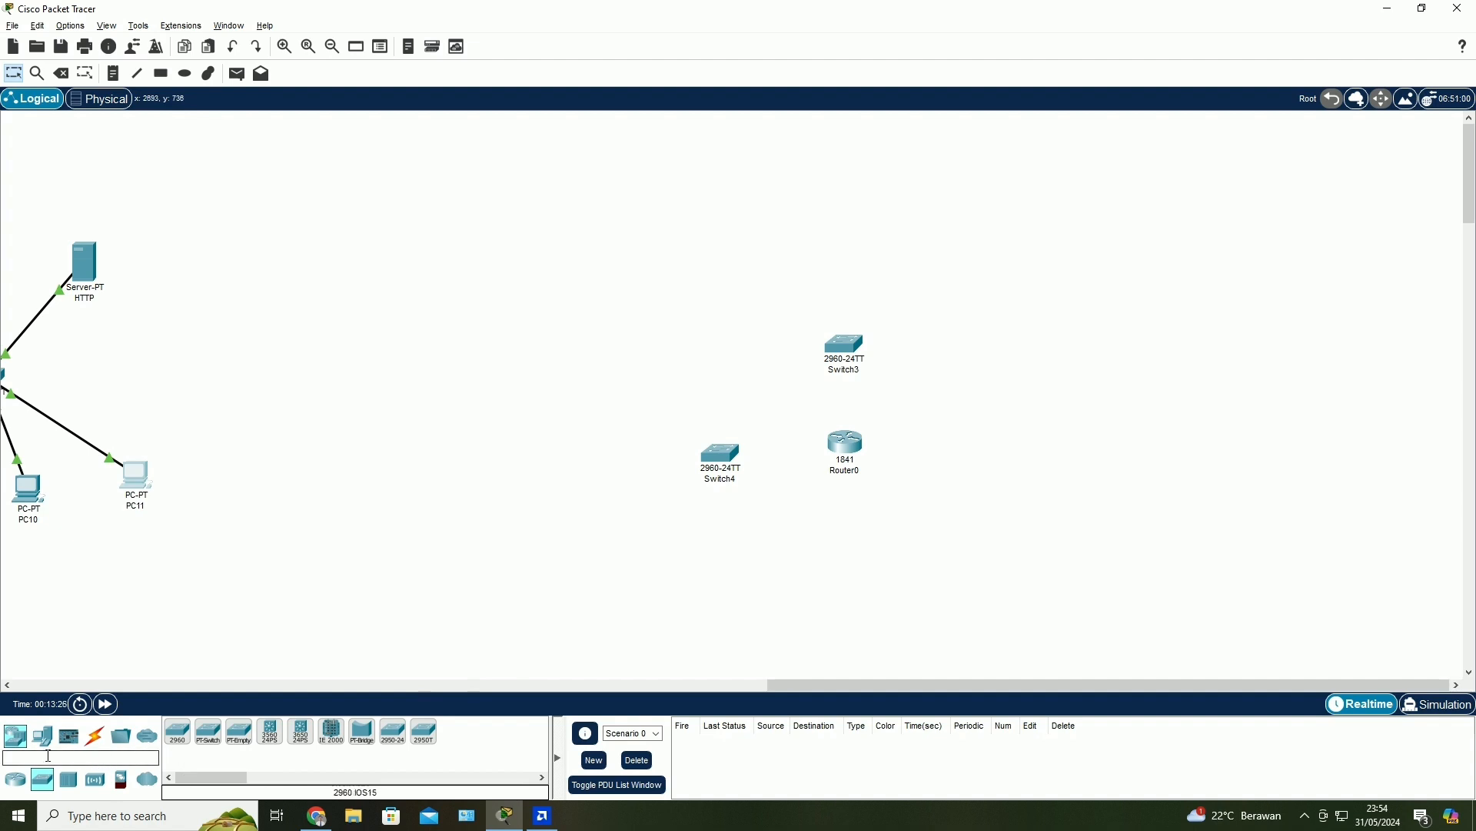
- Place a PC to the lower left of Switch4 and a server above that PC
click(43, 738)
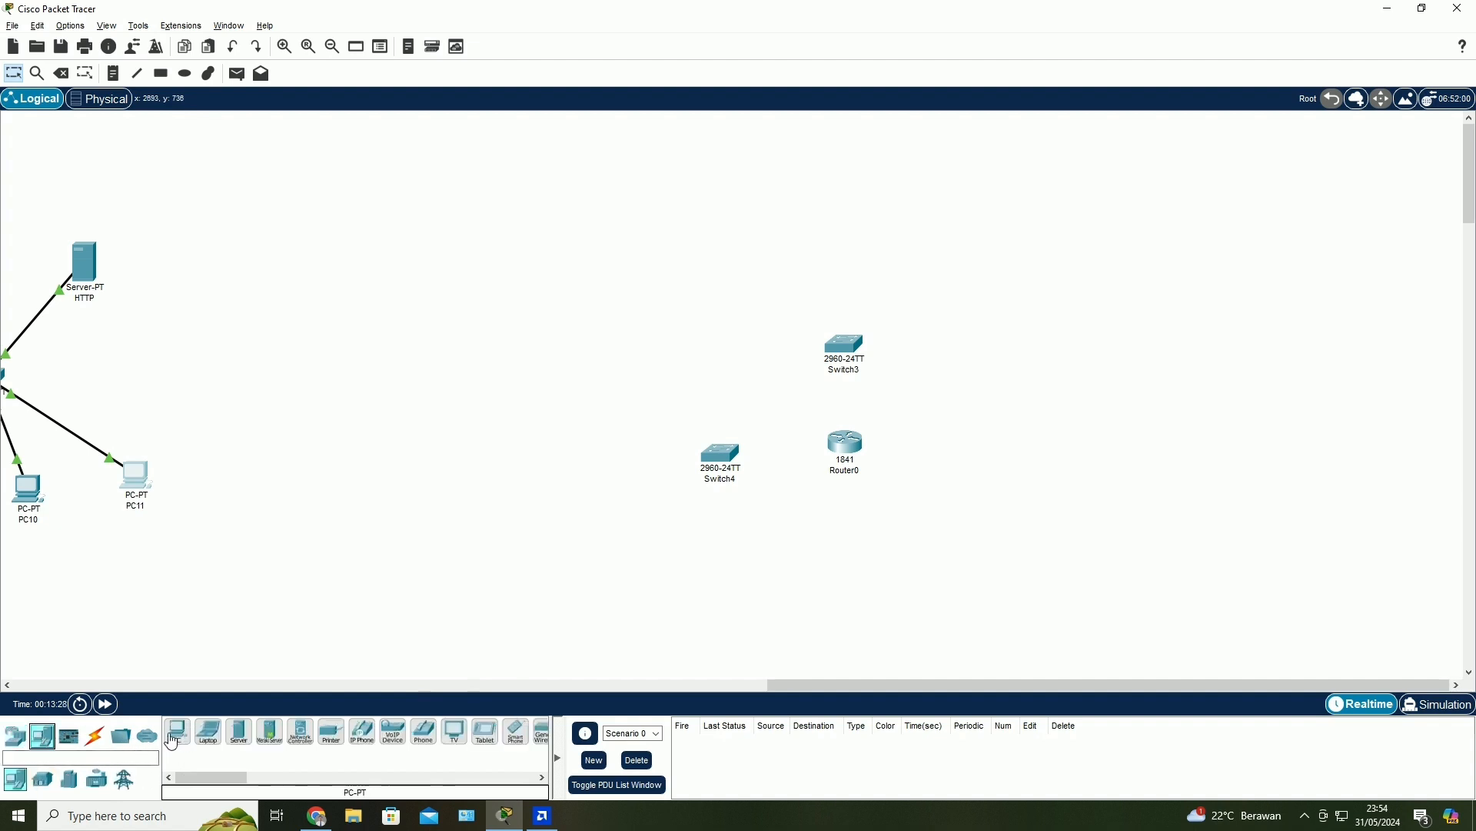
click(177, 733)
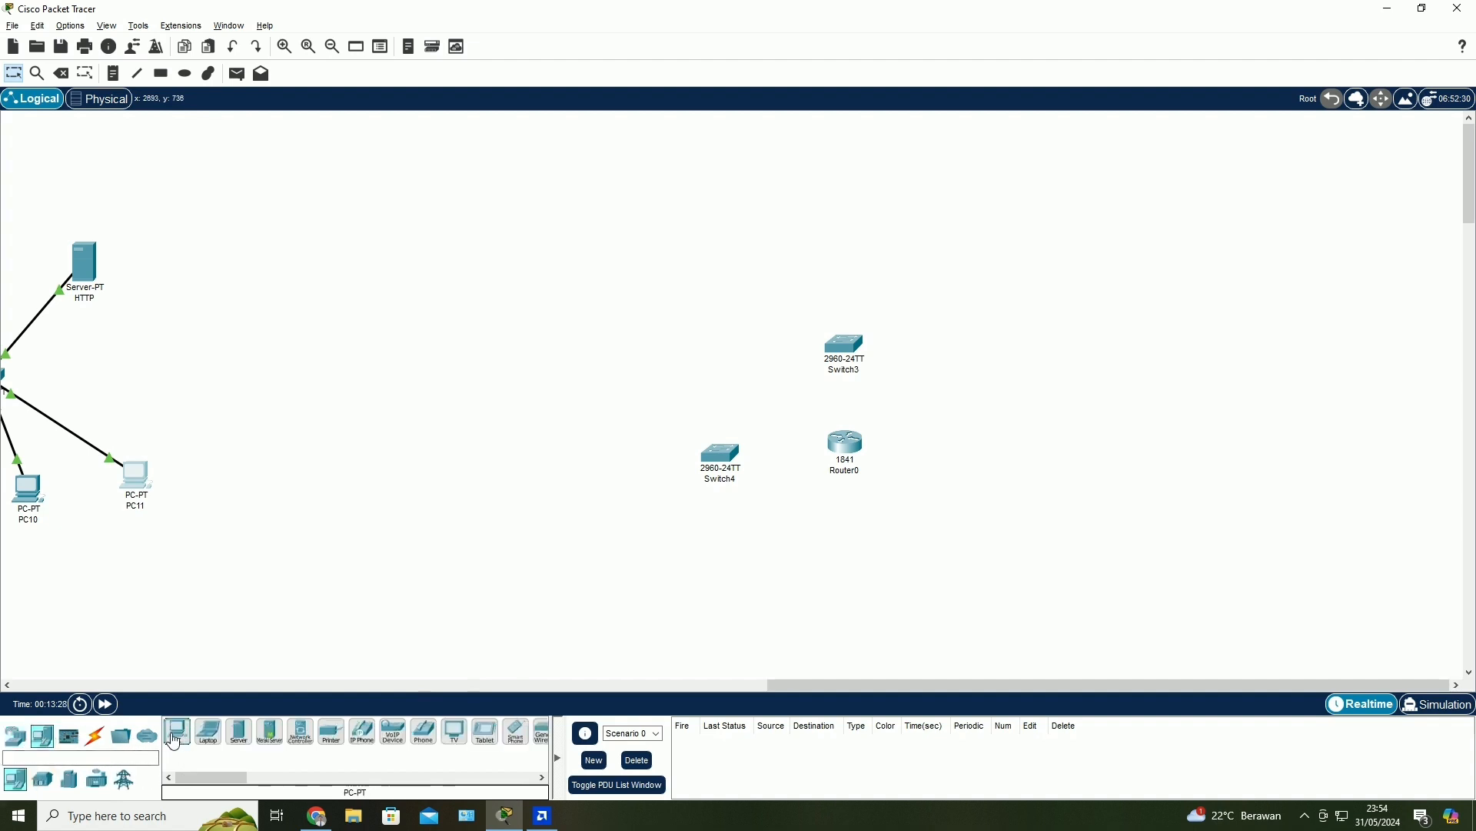
click(589, 508)
click(239, 731)
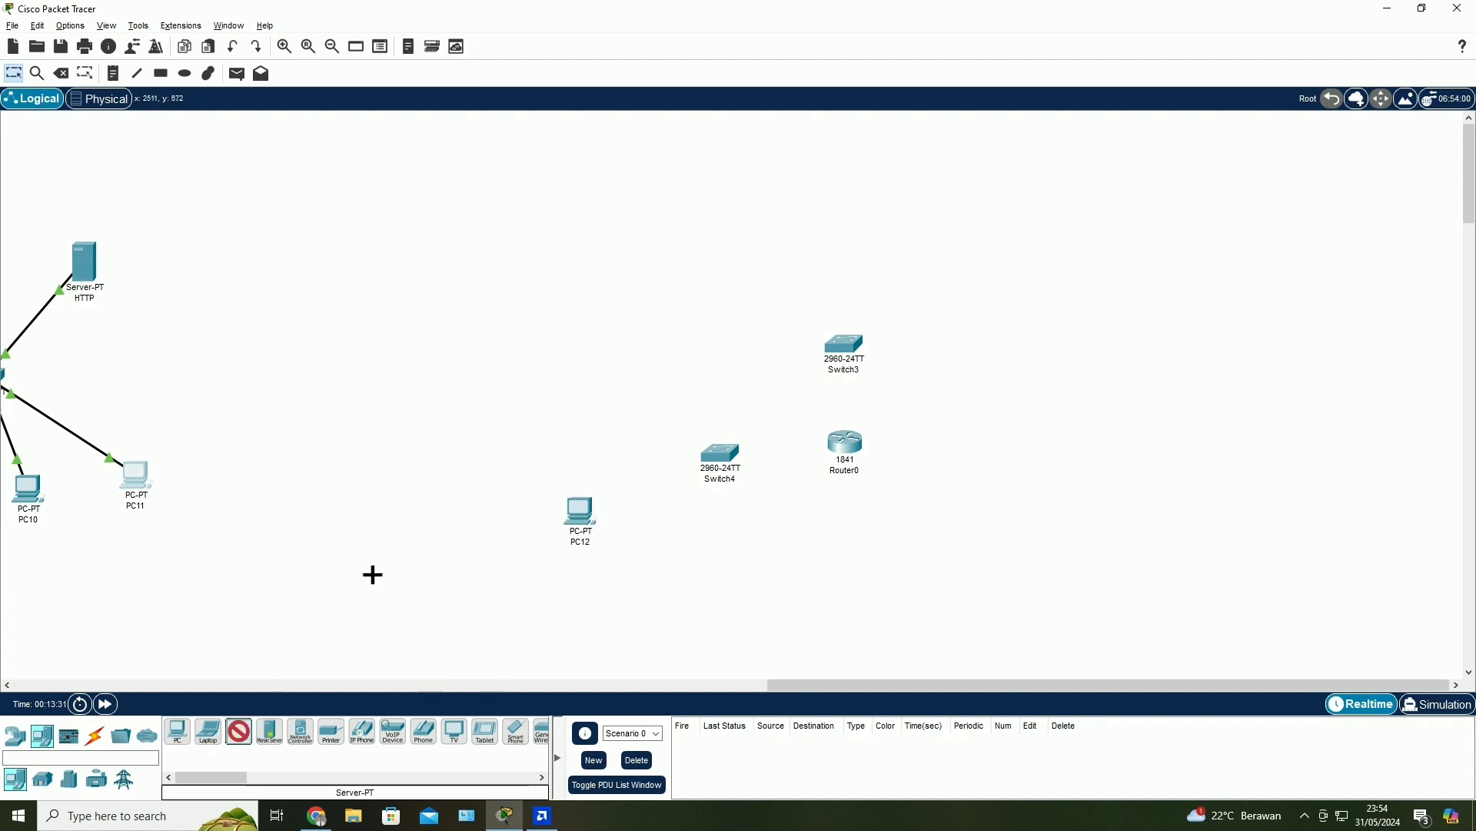
click(582, 401)
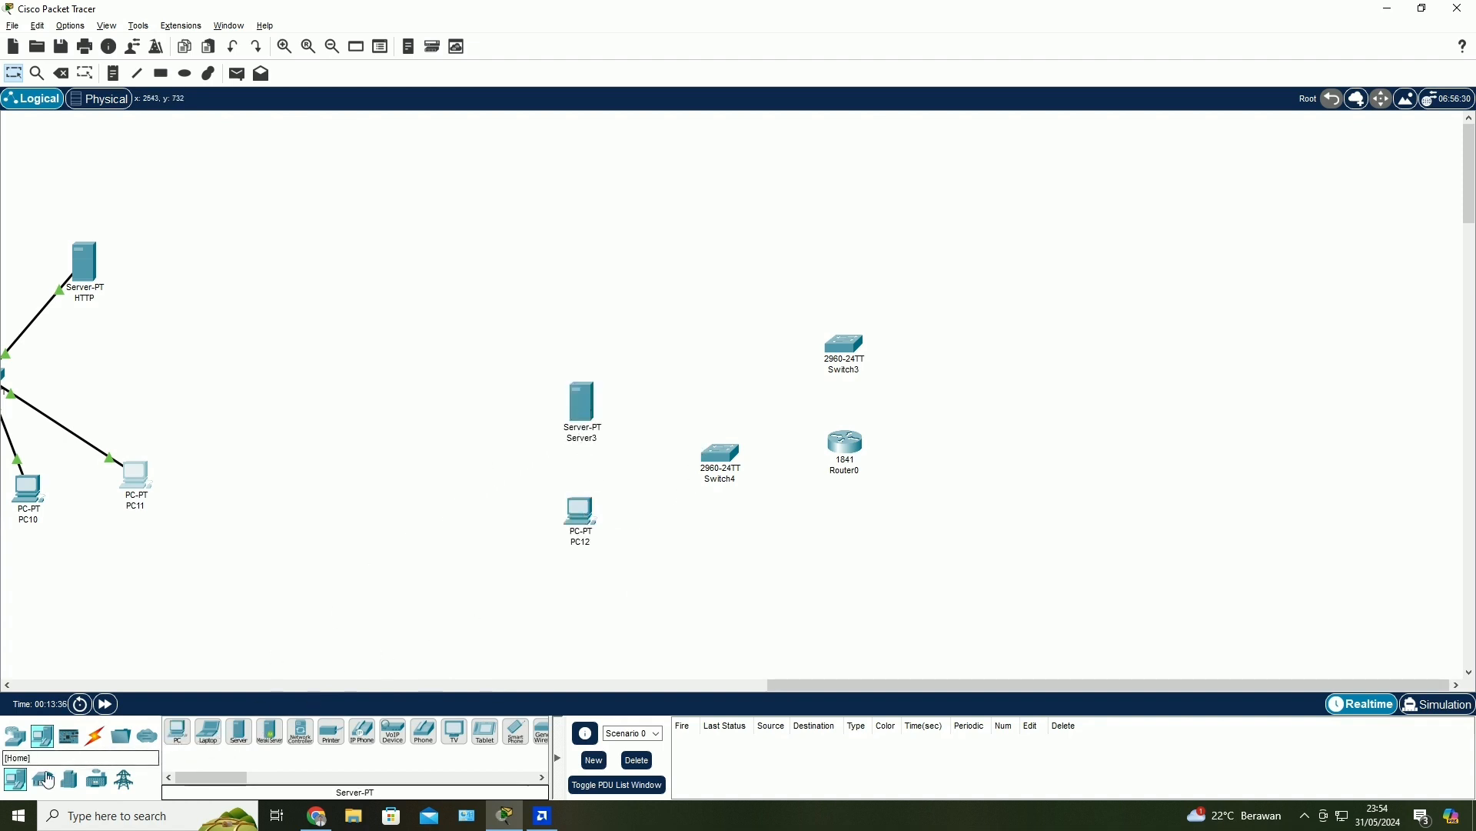
- Place a PC to the upper left of Switch3, a server above the switch and another server to its upper right
click(180, 738)
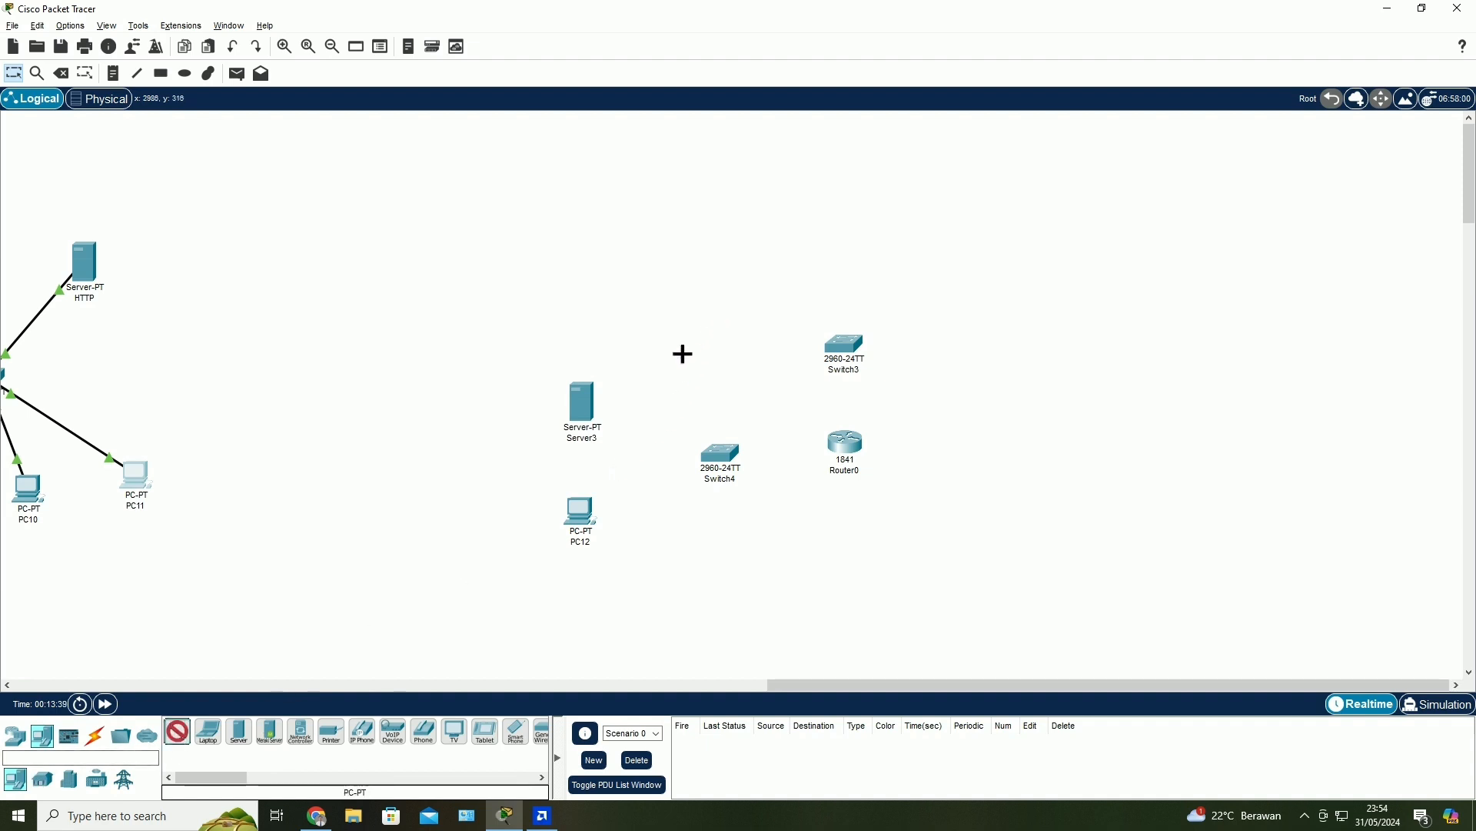
click(736, 236)
click(239, 730)
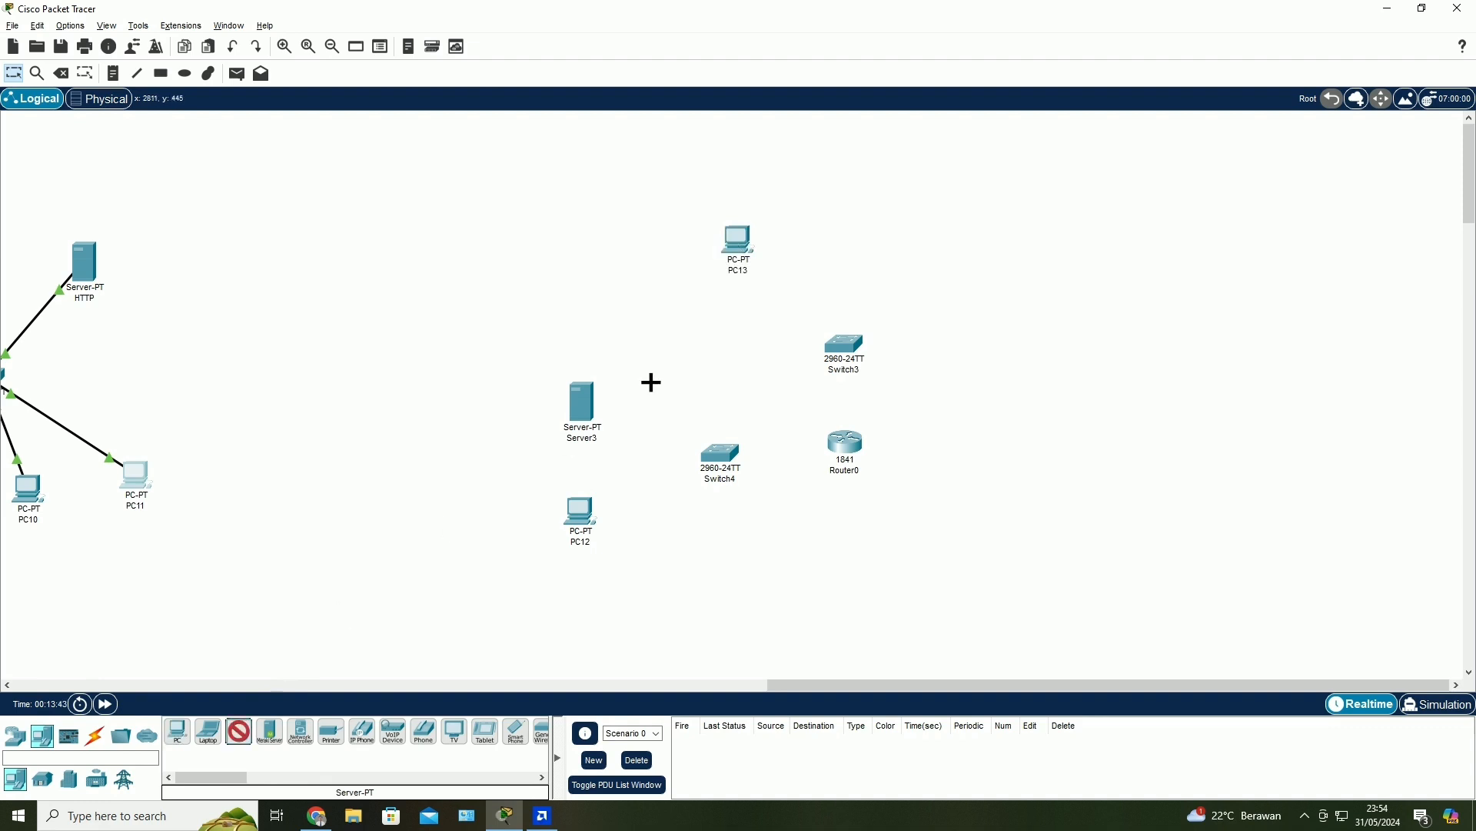
click(836, 193)
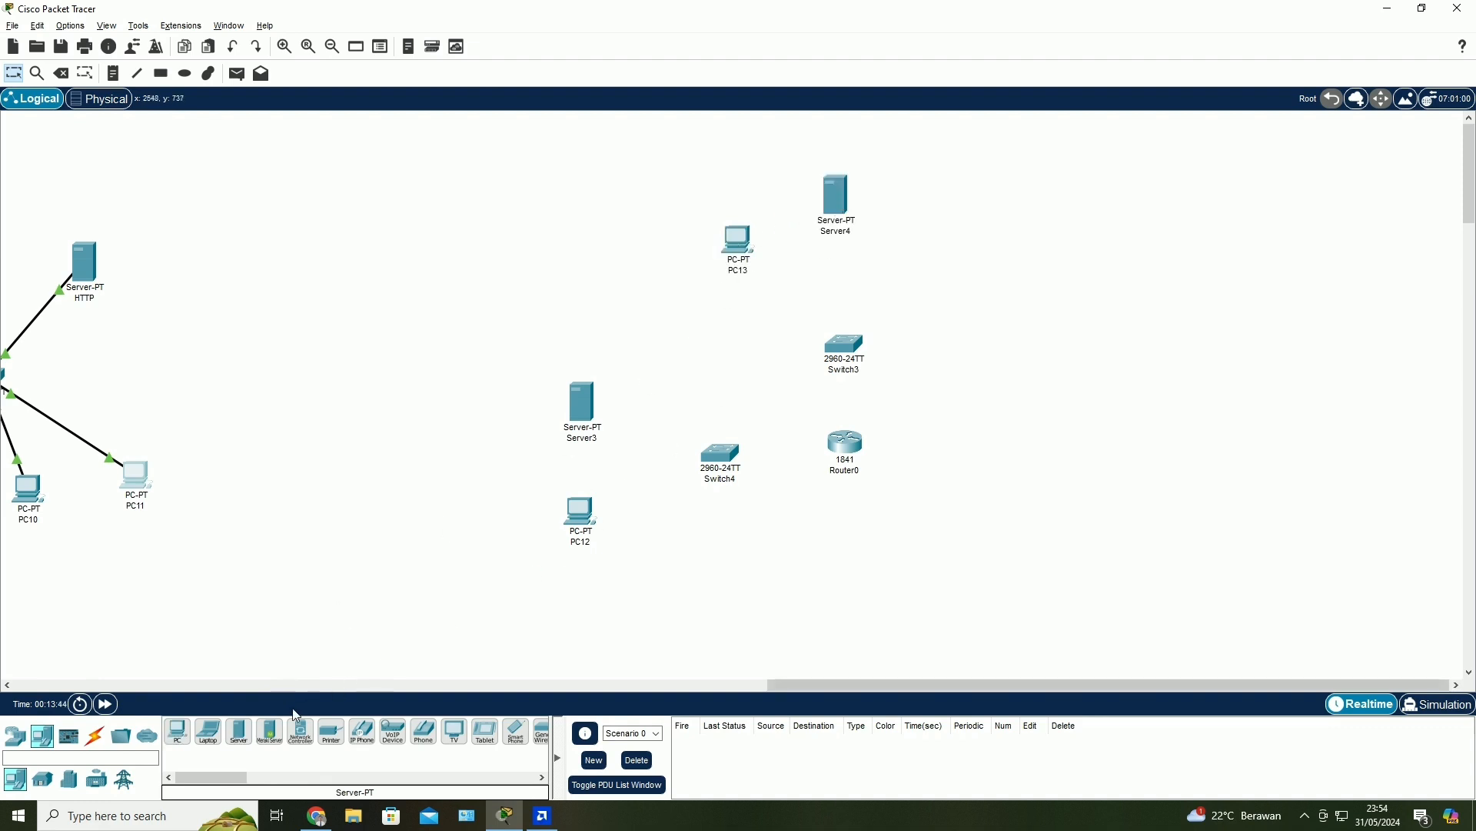
click(239, 731)
click(954, 257)
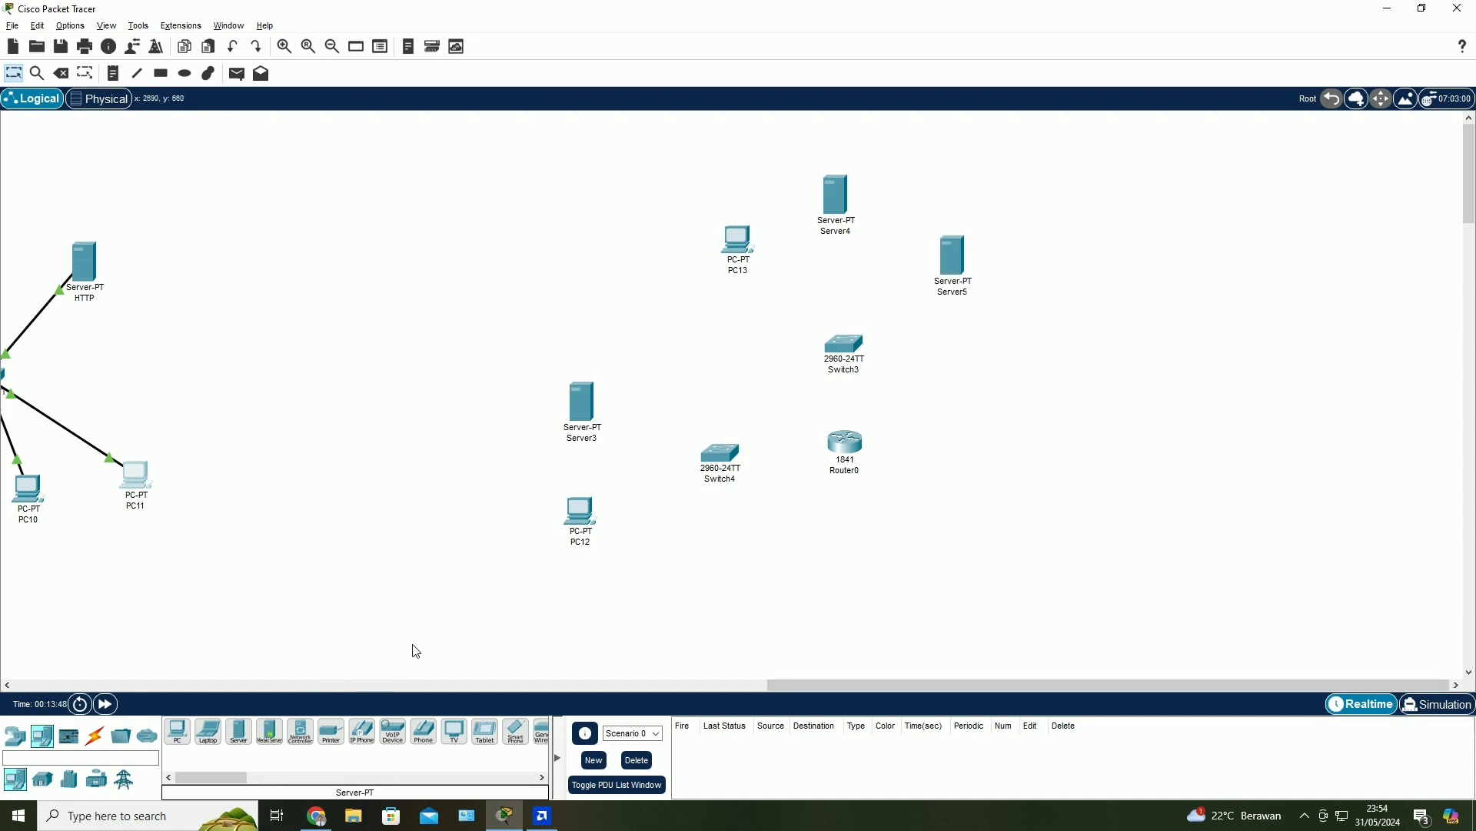
- Connect Switch4 port FastEthernet0/1 to Server3 port FastEthernet0 with a Copper Straight-Through cable
click(95, 736)
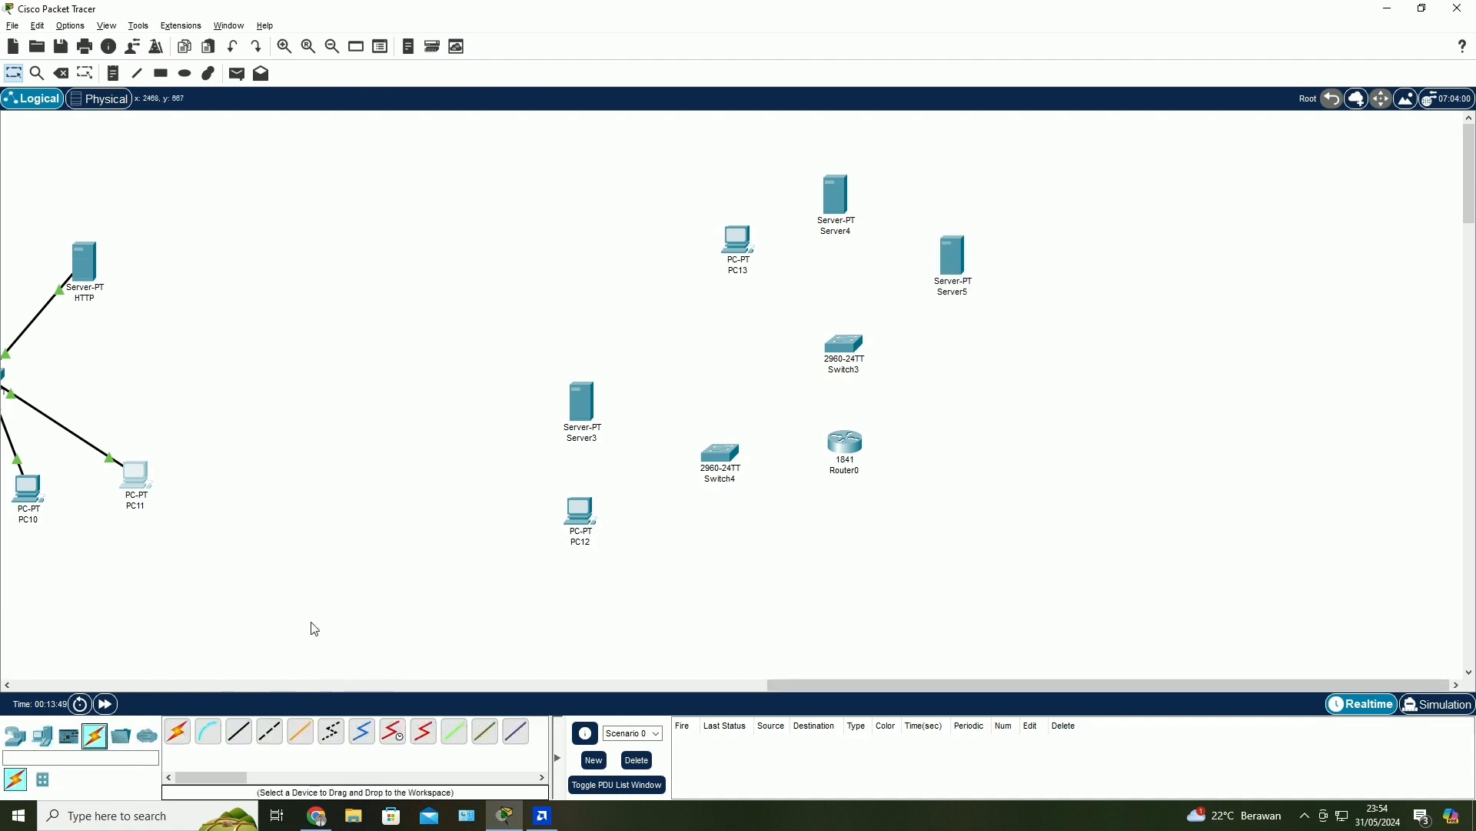
click(251, 739)
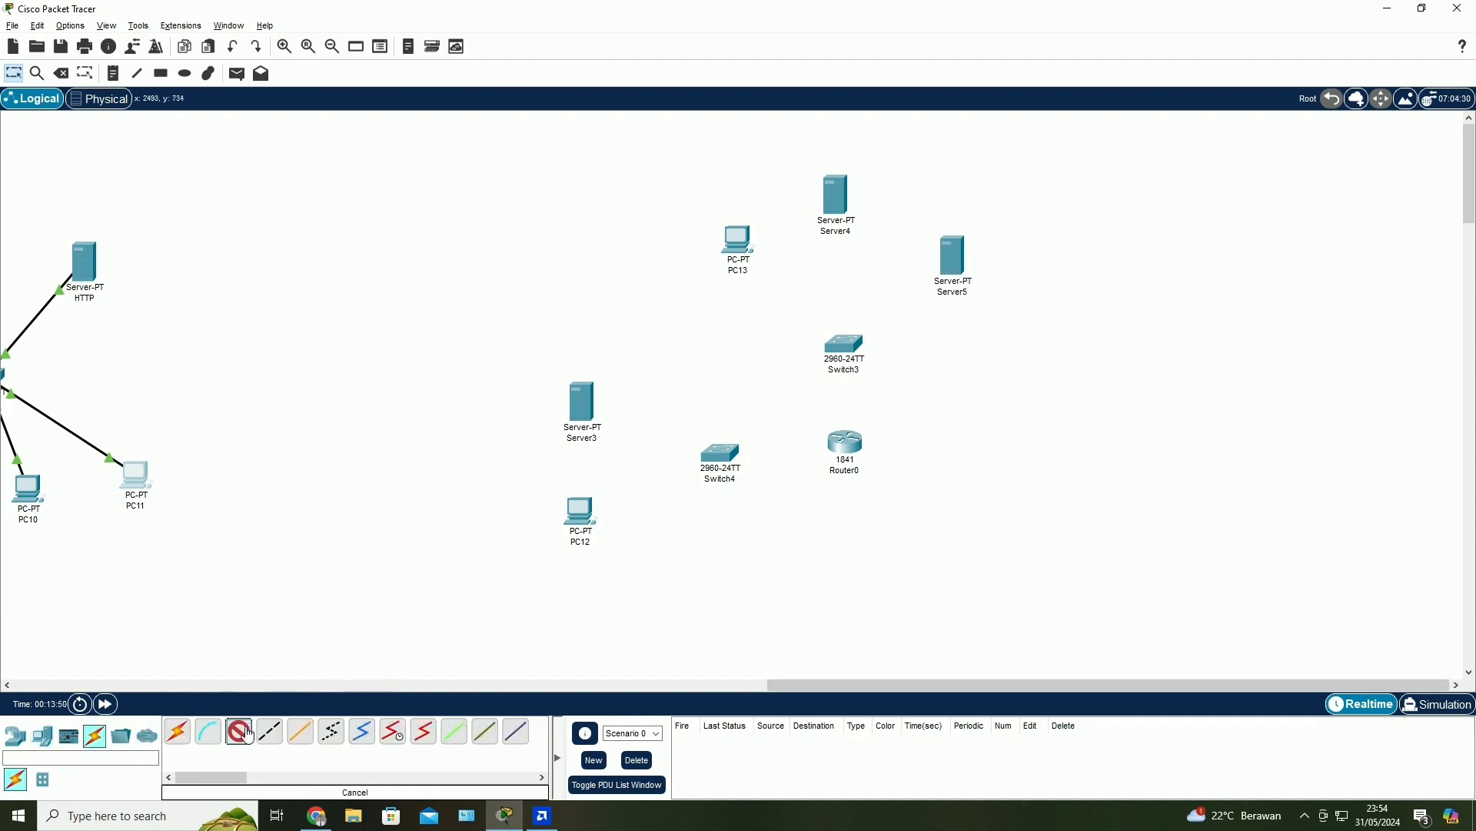
click(720, 453)
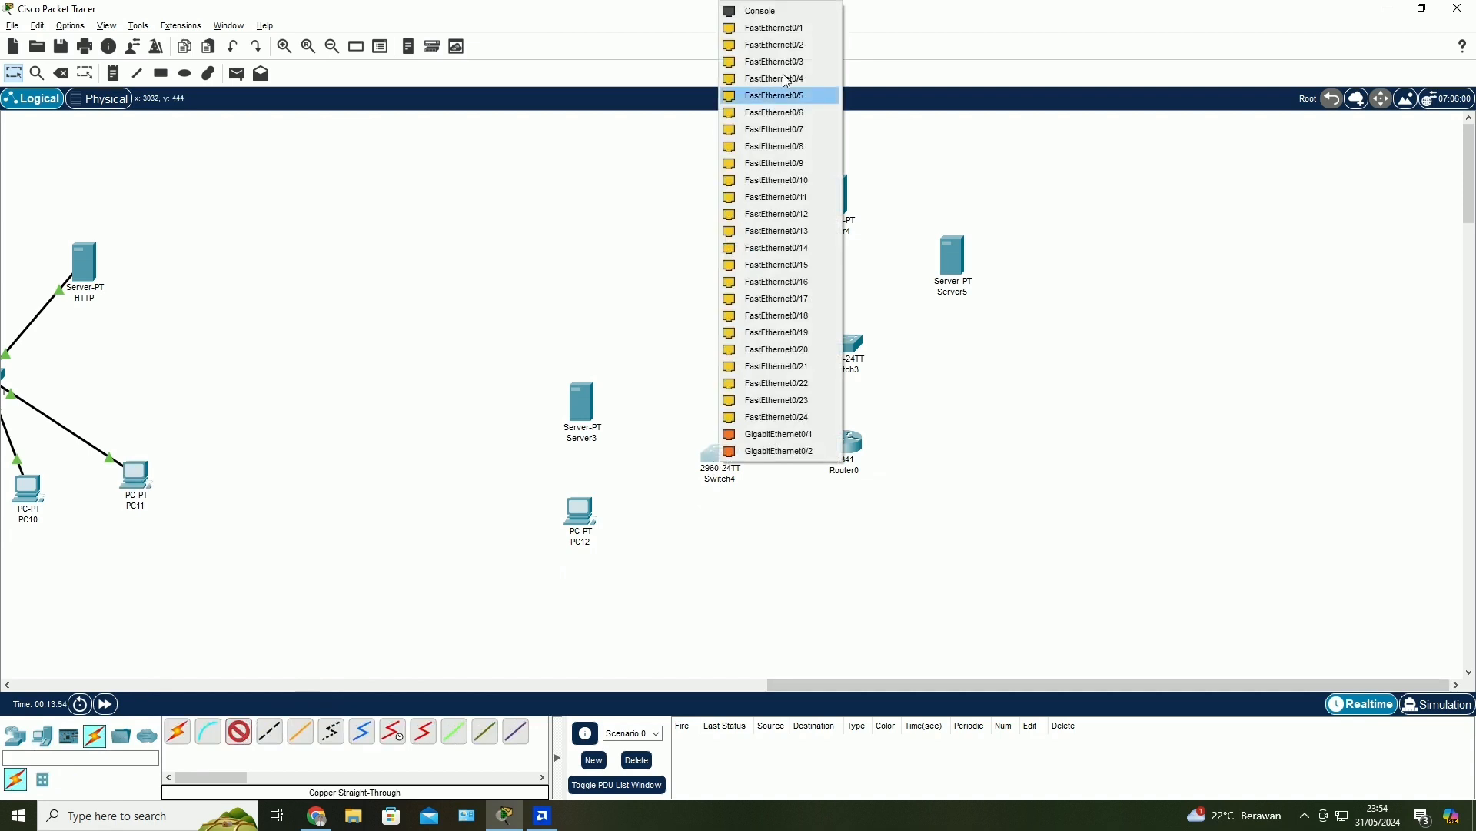
click(784, 37)
click(589, 396)
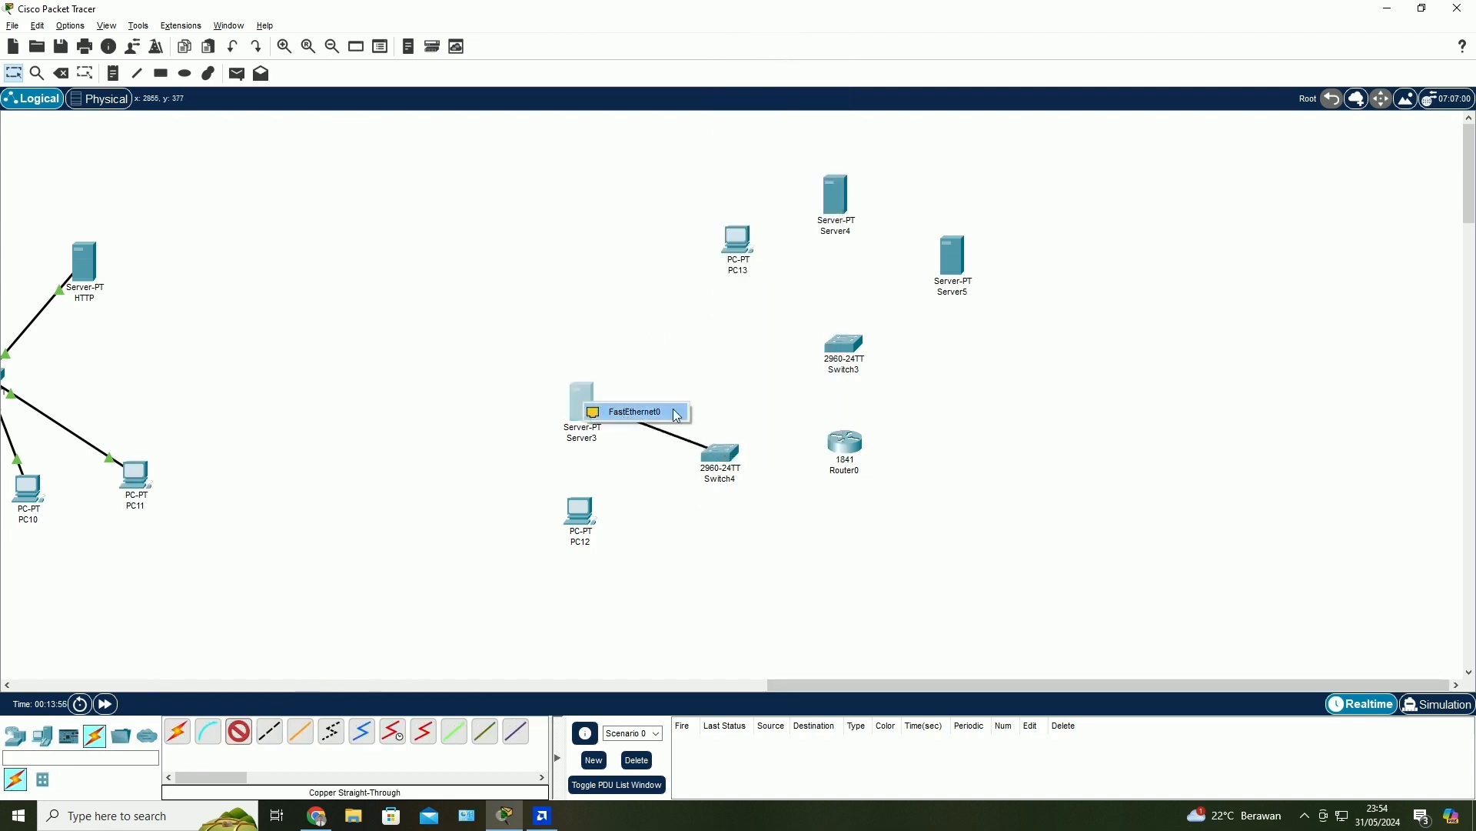
click(646, 409)
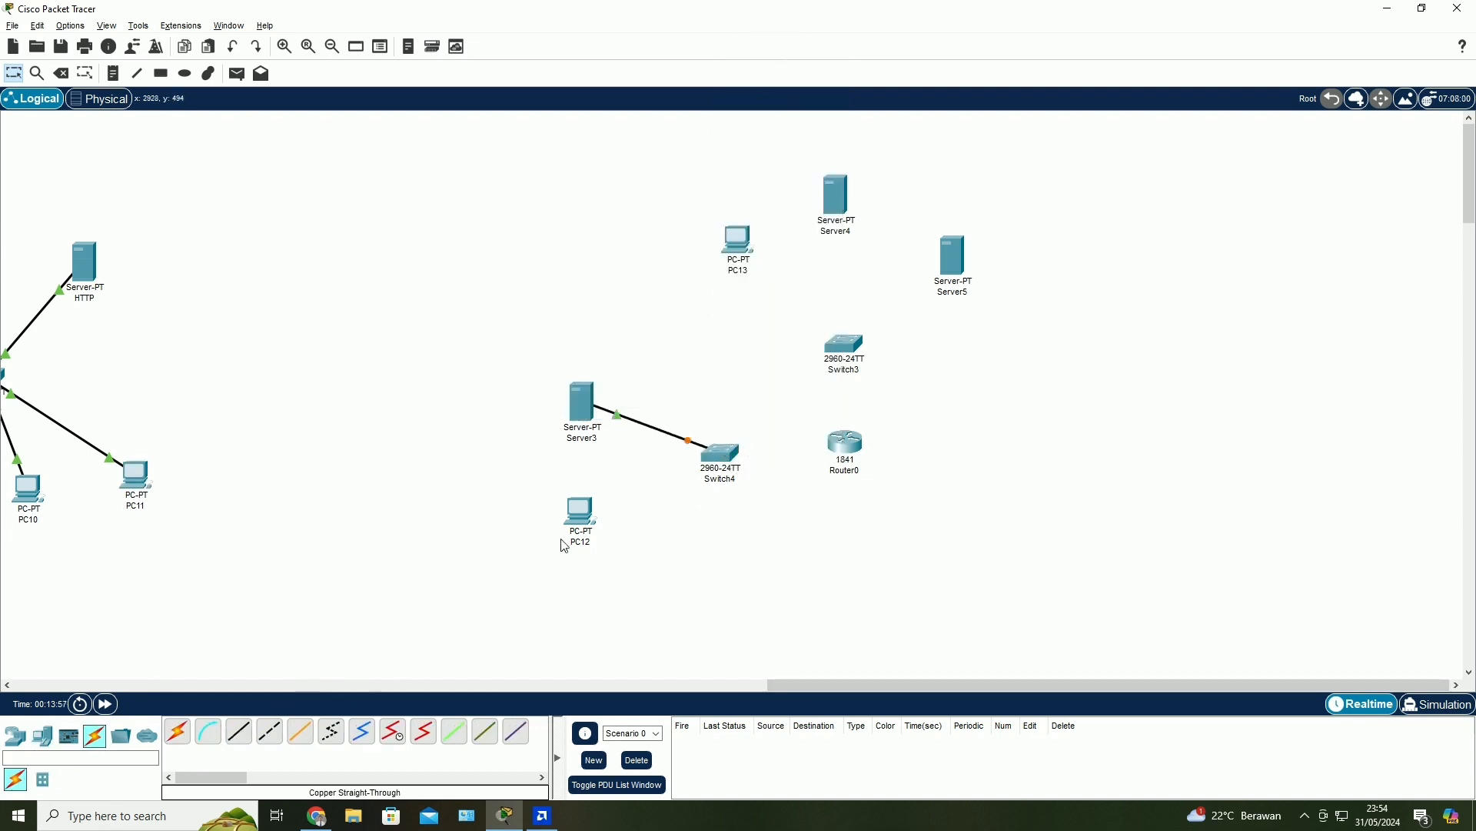
- Connect Switch4 port FastEthernet0/3 to PC12 port FastEthernet0 with a Copper Straight-Through cable
click(239, 732)
click(720, 456)
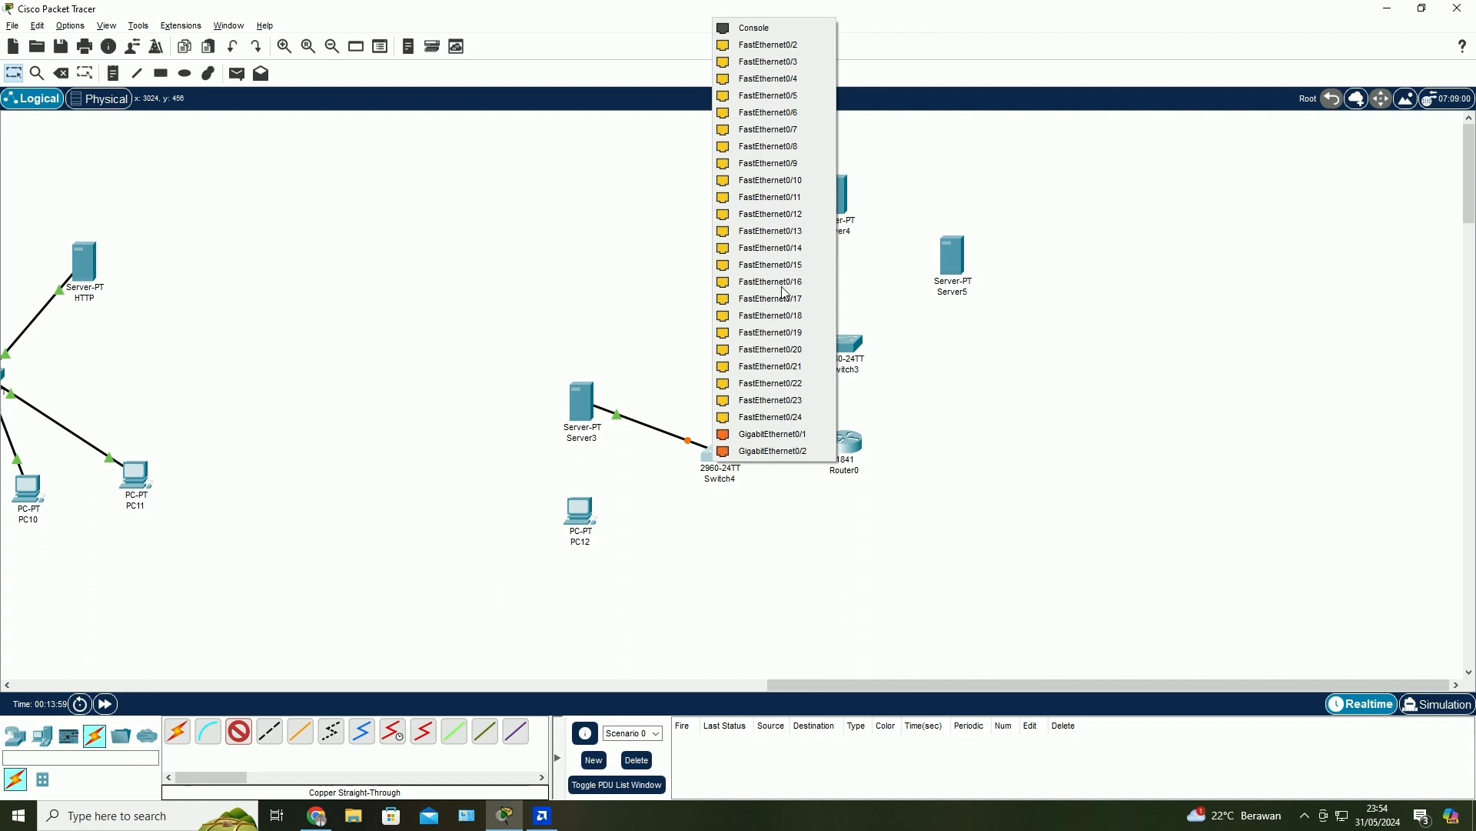
click(777, 61)
click(580, 522)
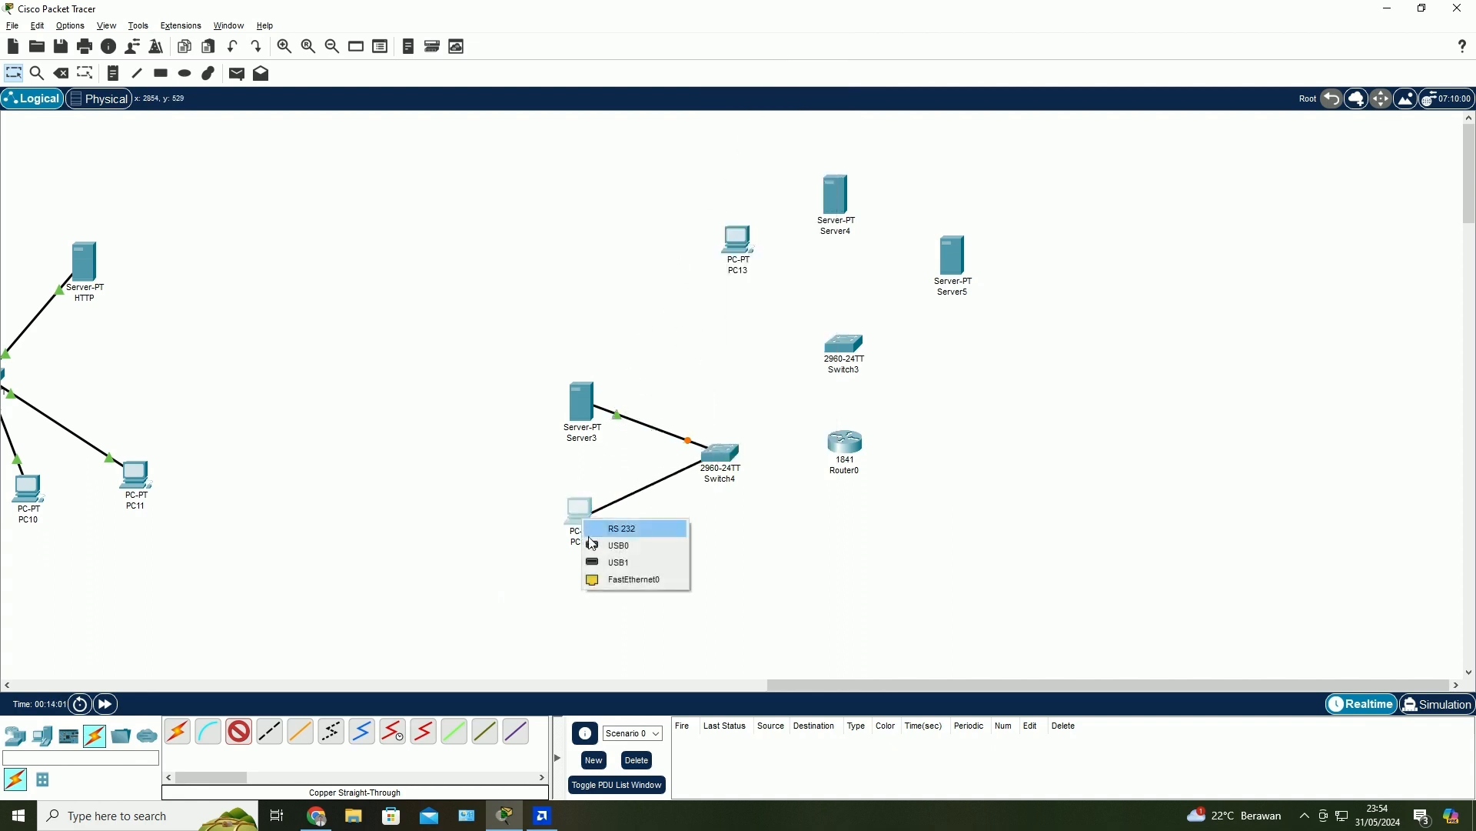
click(629, 576)
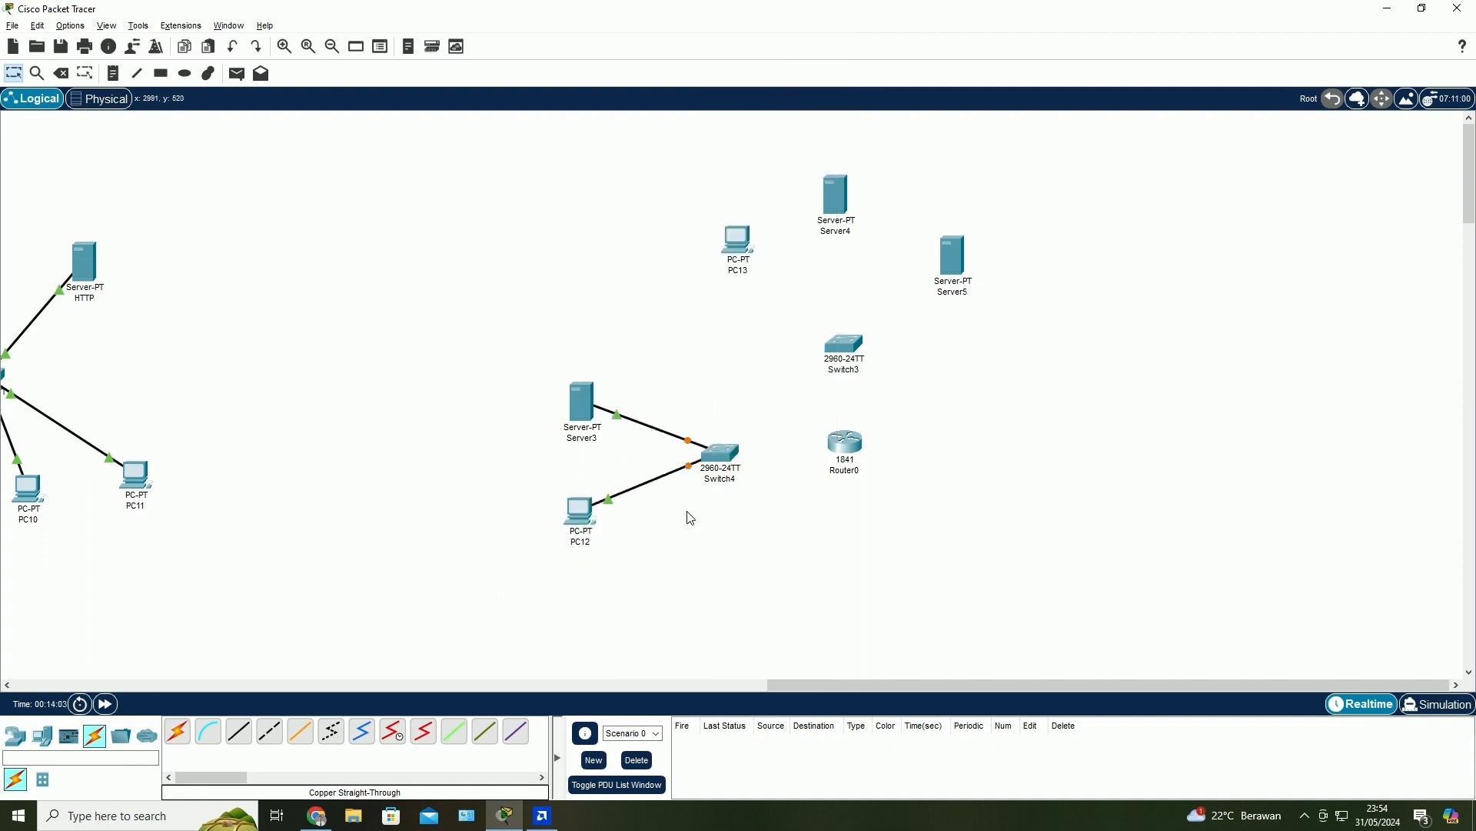
- Connect Switch3 port FastEthernet0/1 to Server5 port FastEthernet0 with a Copper Straight-Through cable
click(239, 733)
click(844, 347)
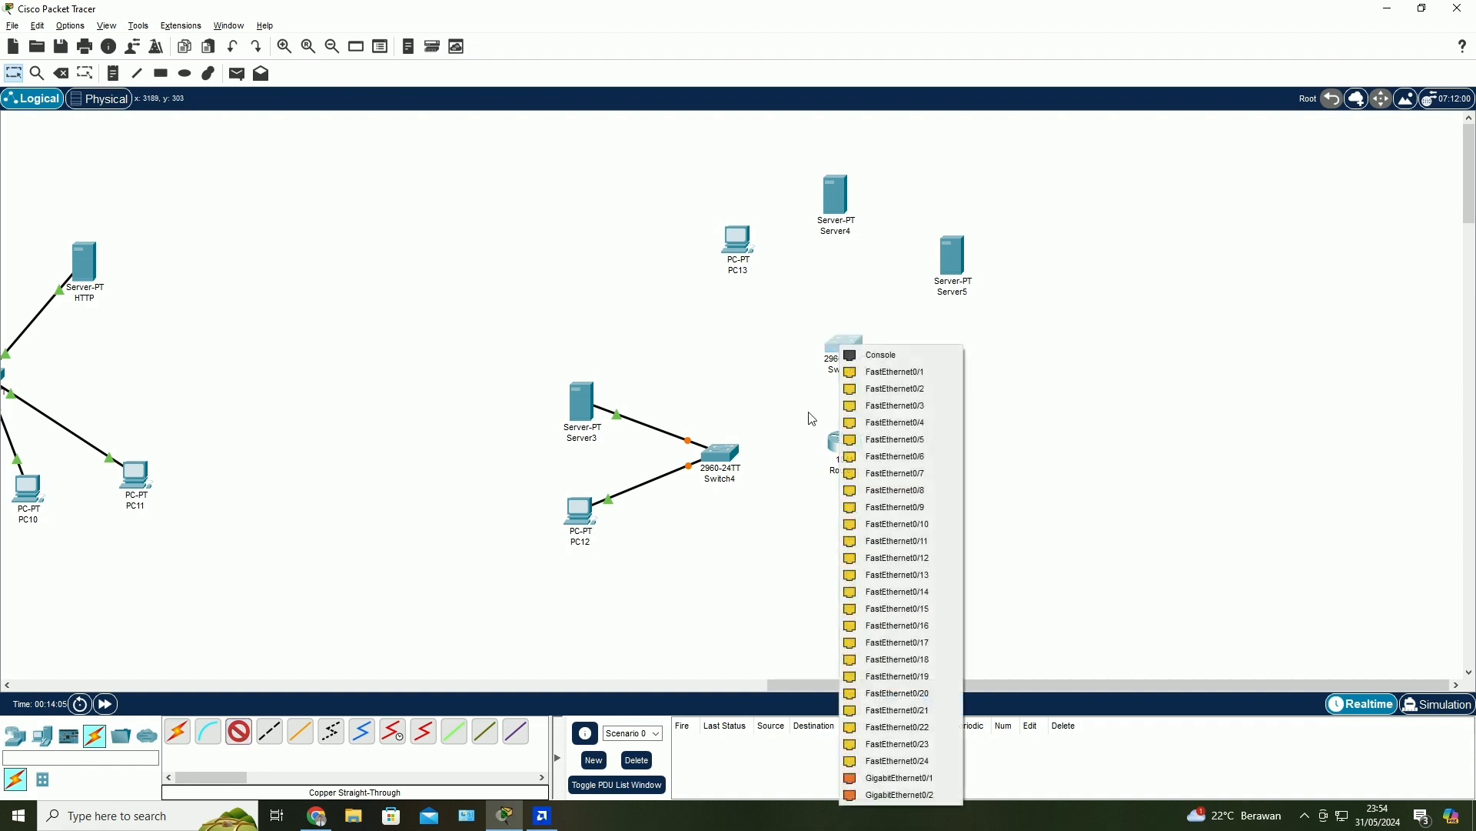
click(896, 372)
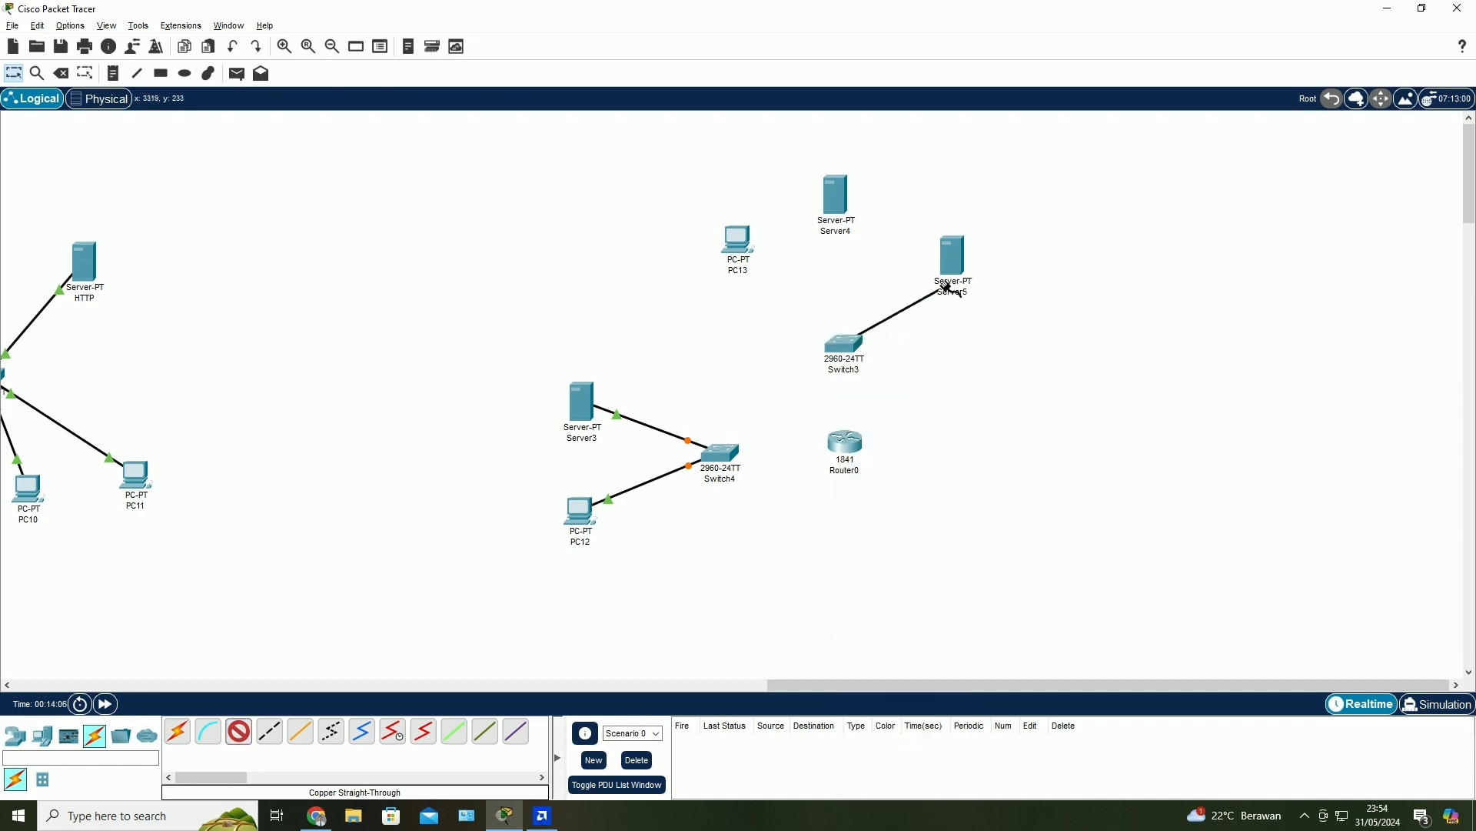
click(953, 256)
click(977, 267)
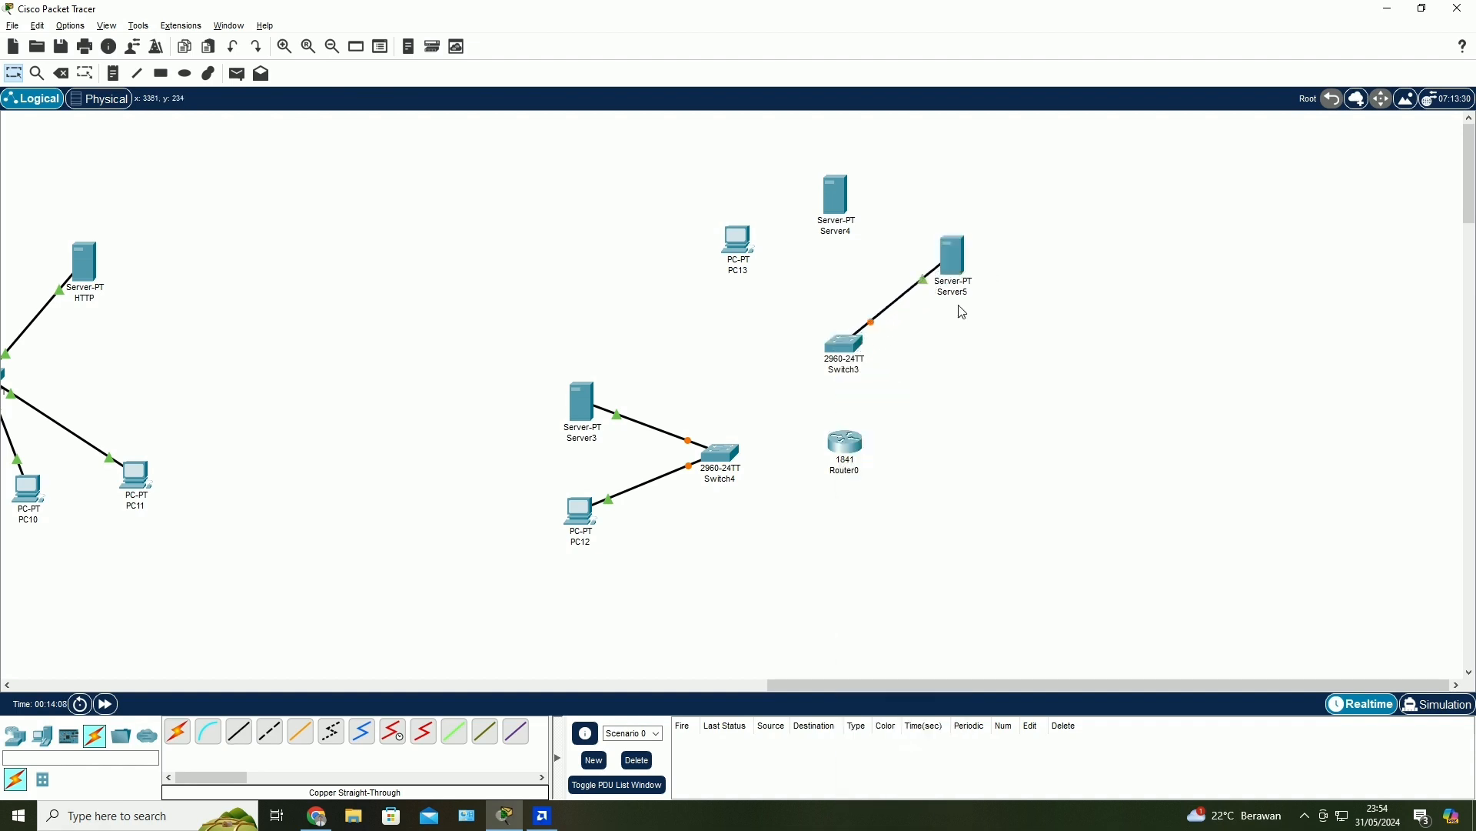
- Connect Switch3 port FastEthernet0/2 to Server4 port FastEthernet0 with a Copper Straight-Through cable
click(239, 732)
click(838, 356)
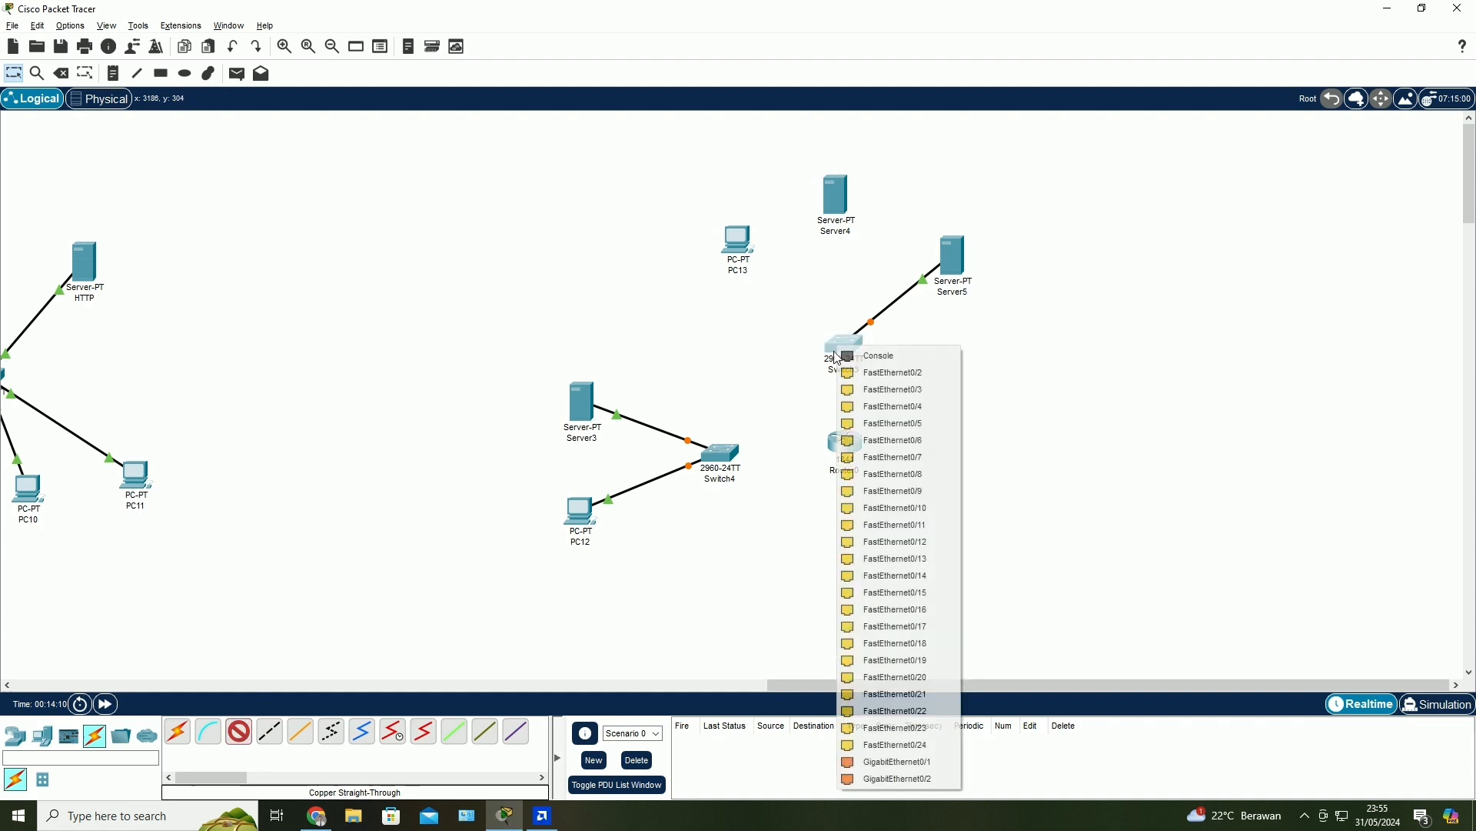
click(892, 372)
click(837, 201)
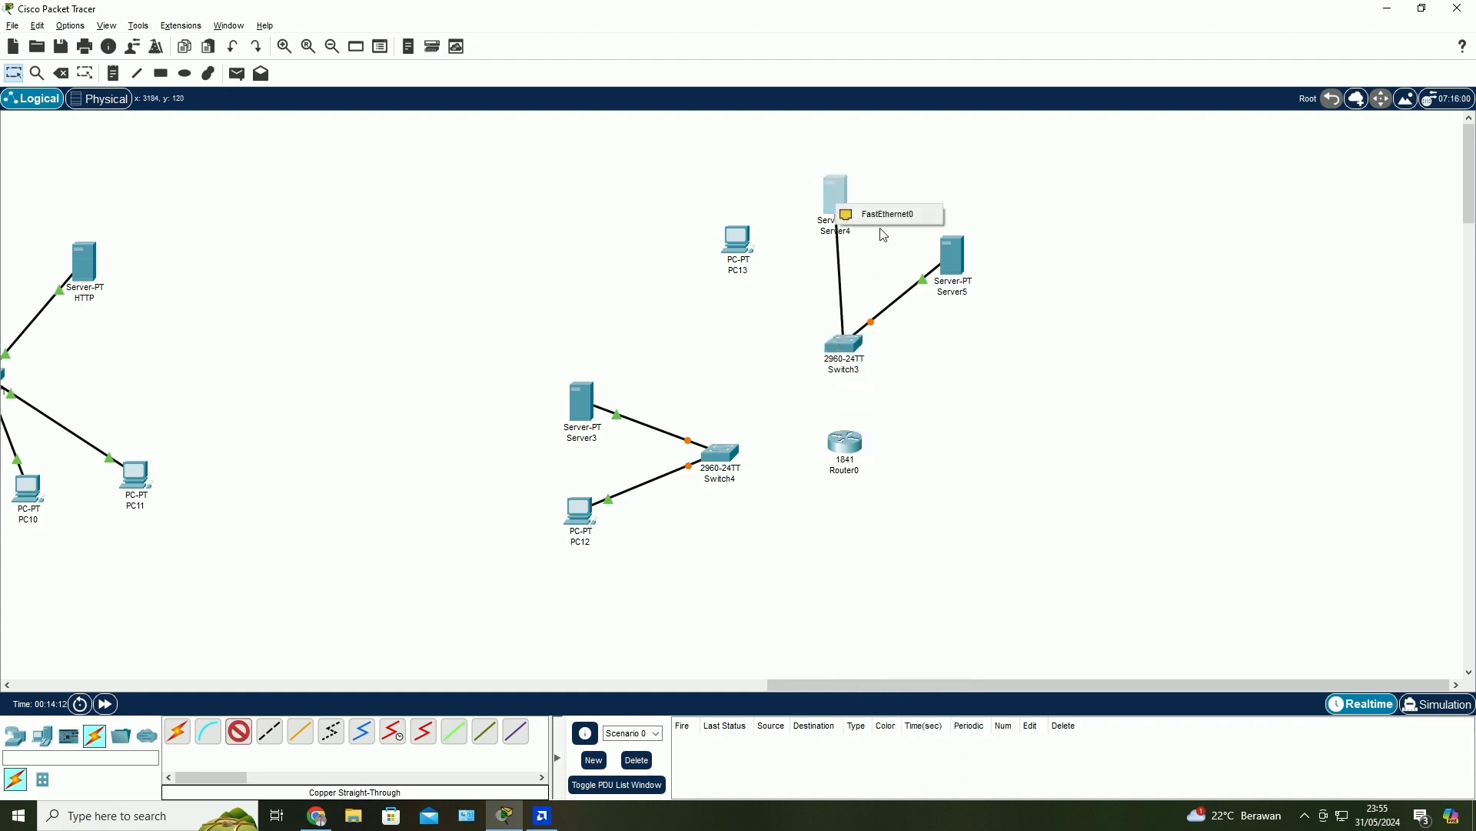
click(885, 215)
- Connect a free FastEthernet port of Switch3 to PC13 port FastEthernet0 with a Copper Straight-Through cable
click(240, 733)
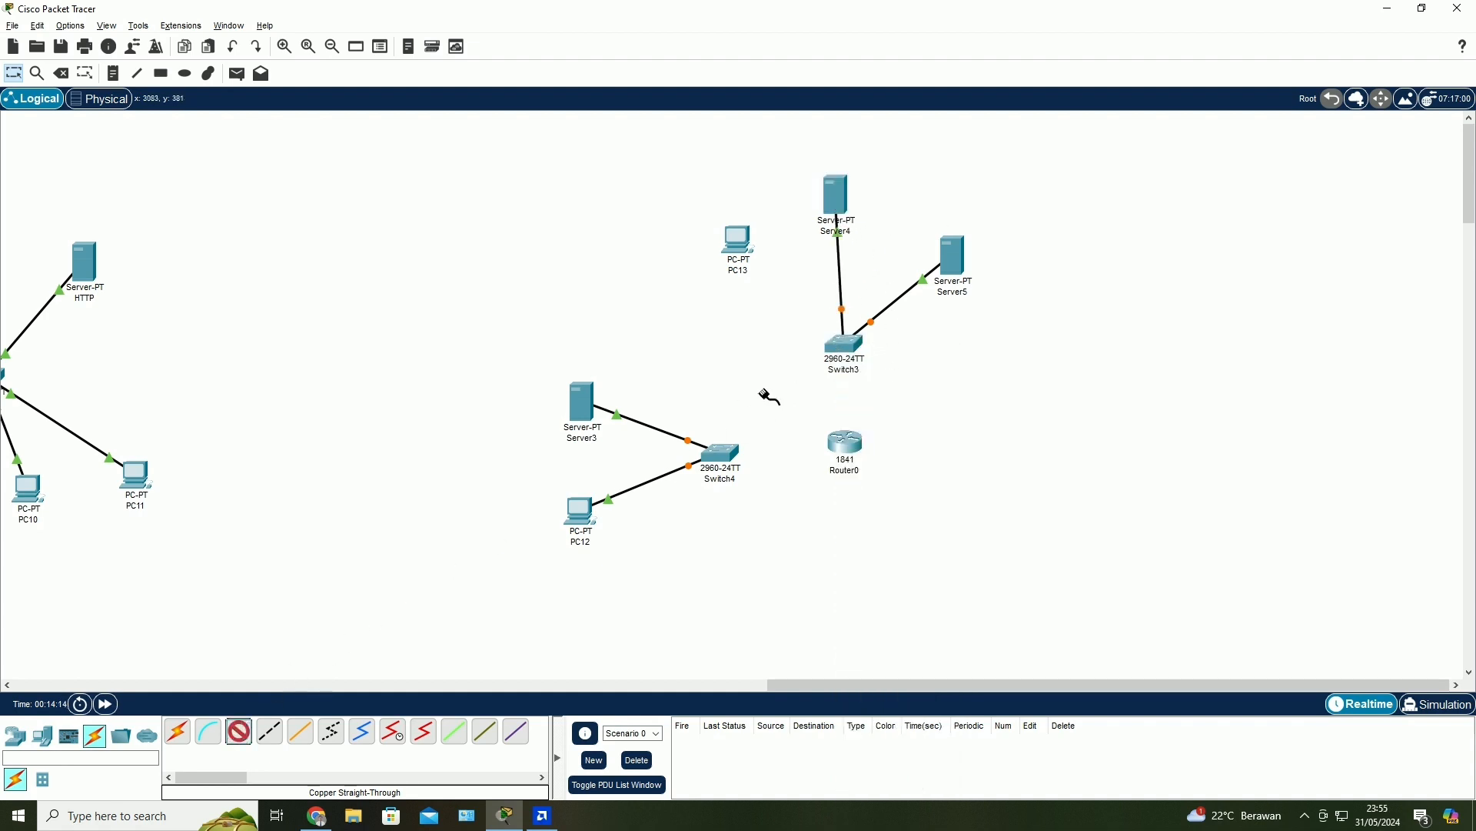
click(838, 349)
click(877, 376)
click(845, 343)
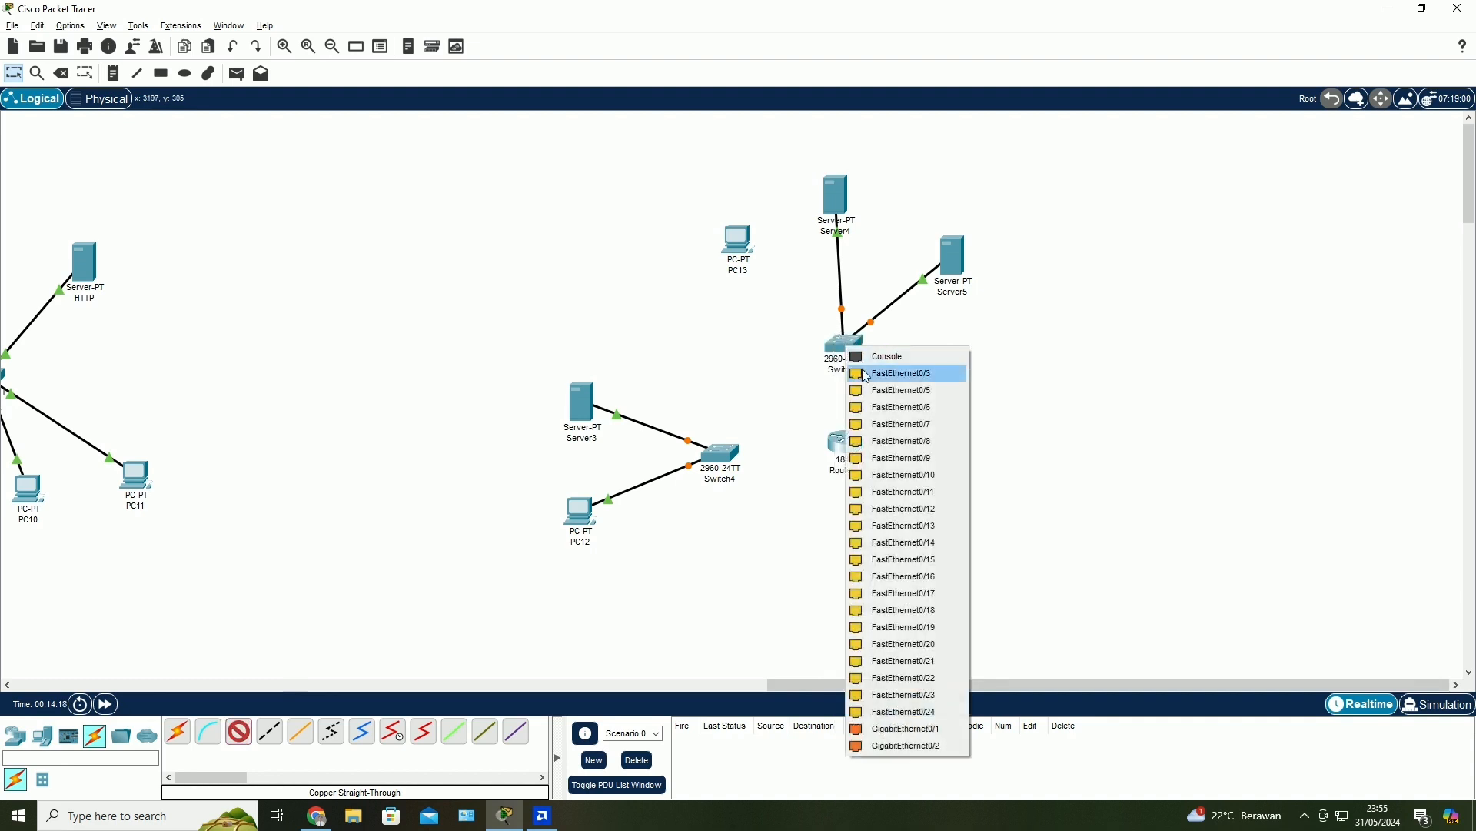
click(946, 338)
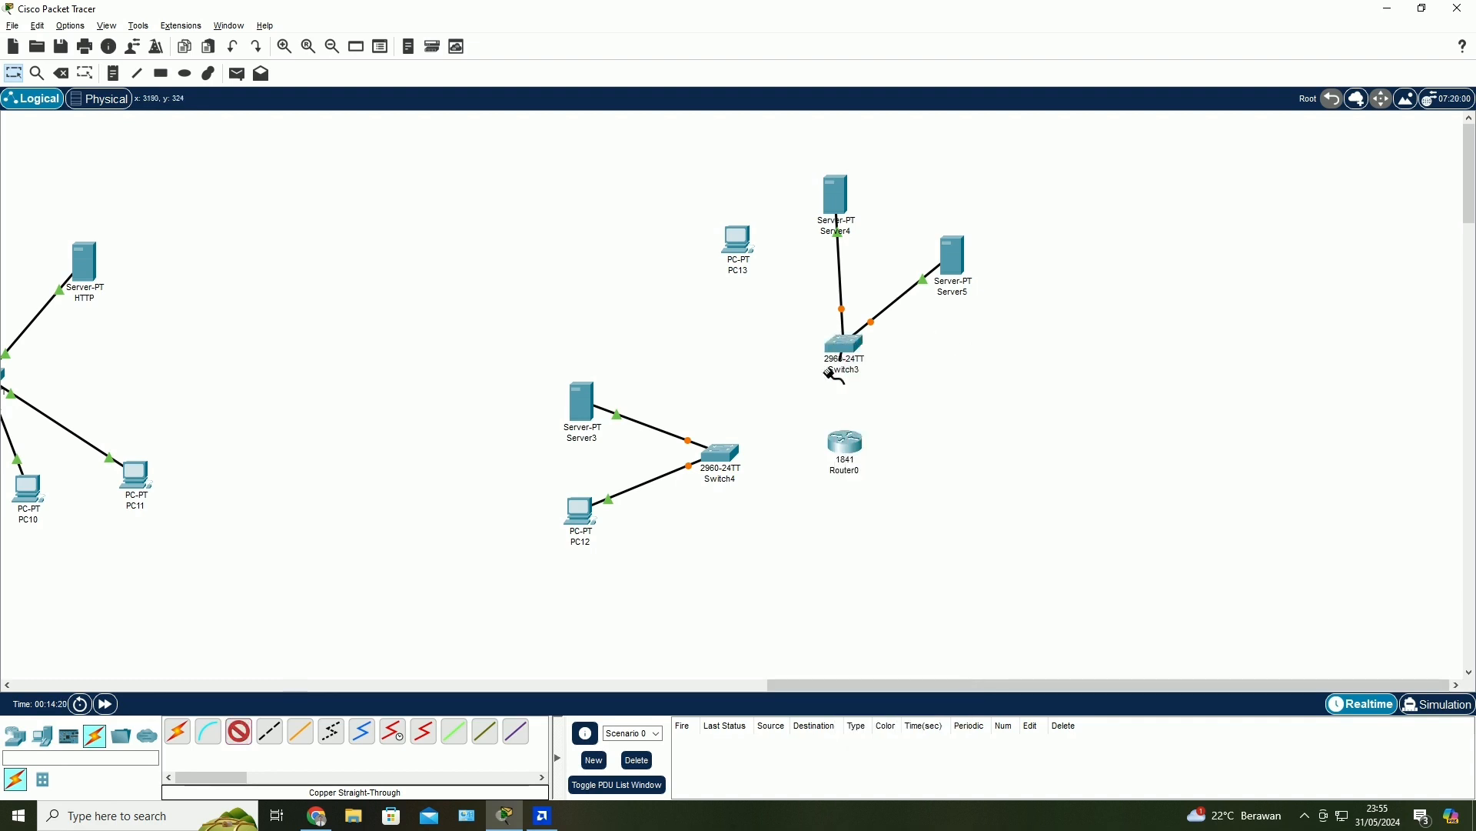
click(739, 243)
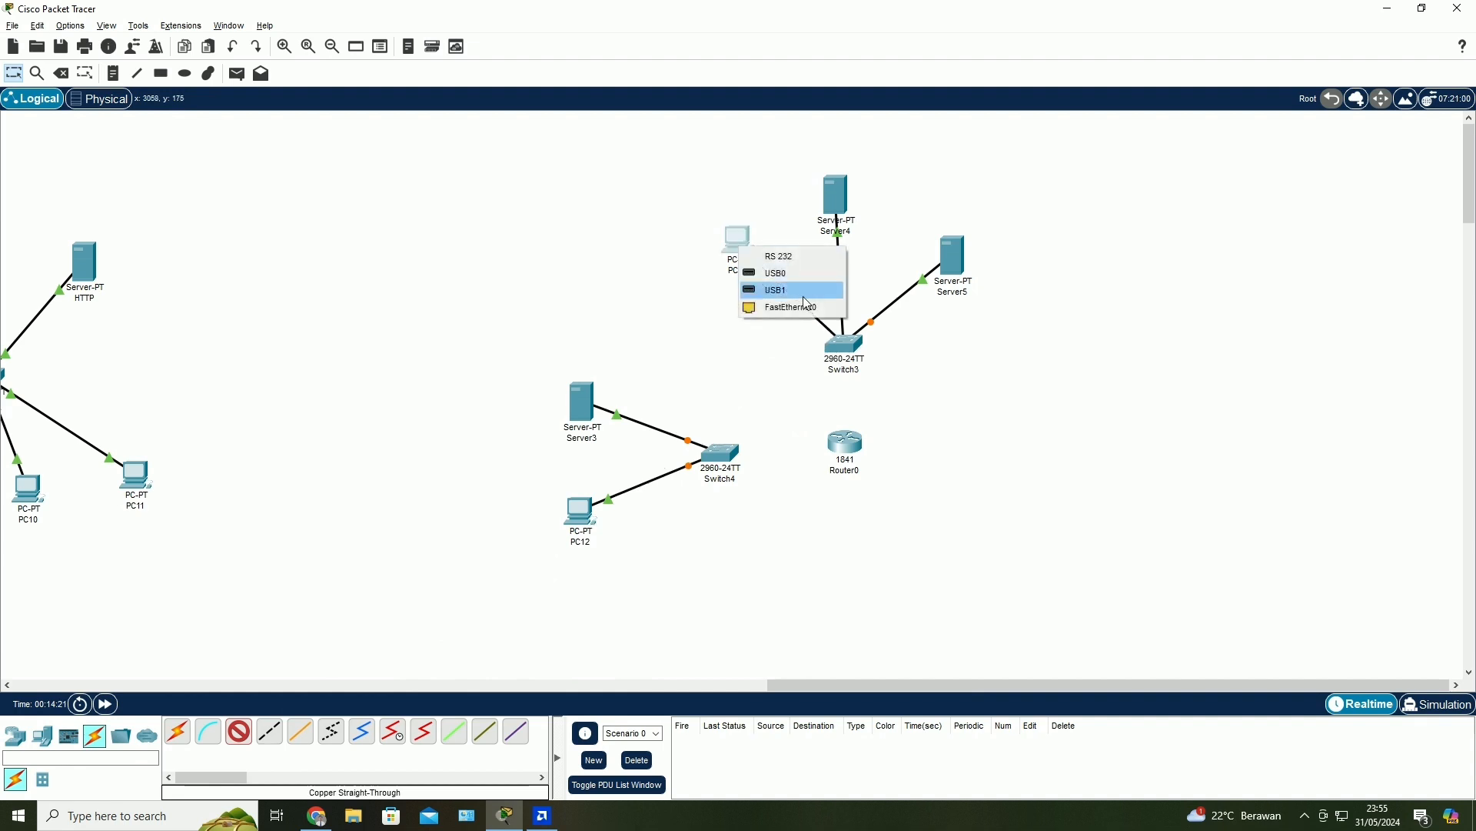
click(806, 308)
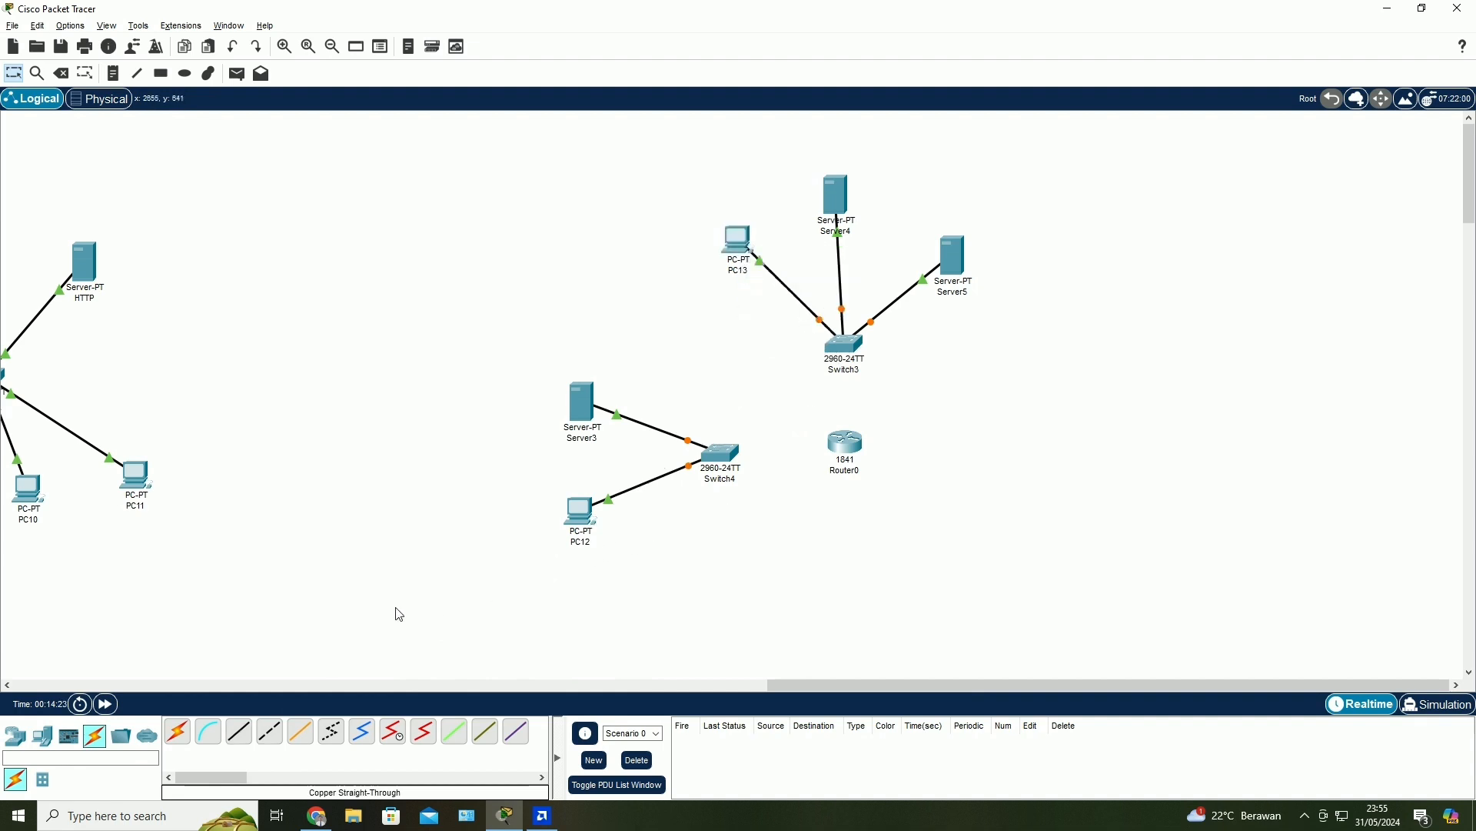
- Connect a free FastEthernet port of Switch3 to Router0 port FastEthernet0/0 with a Copper Straight-Through cable
click(239, 731)
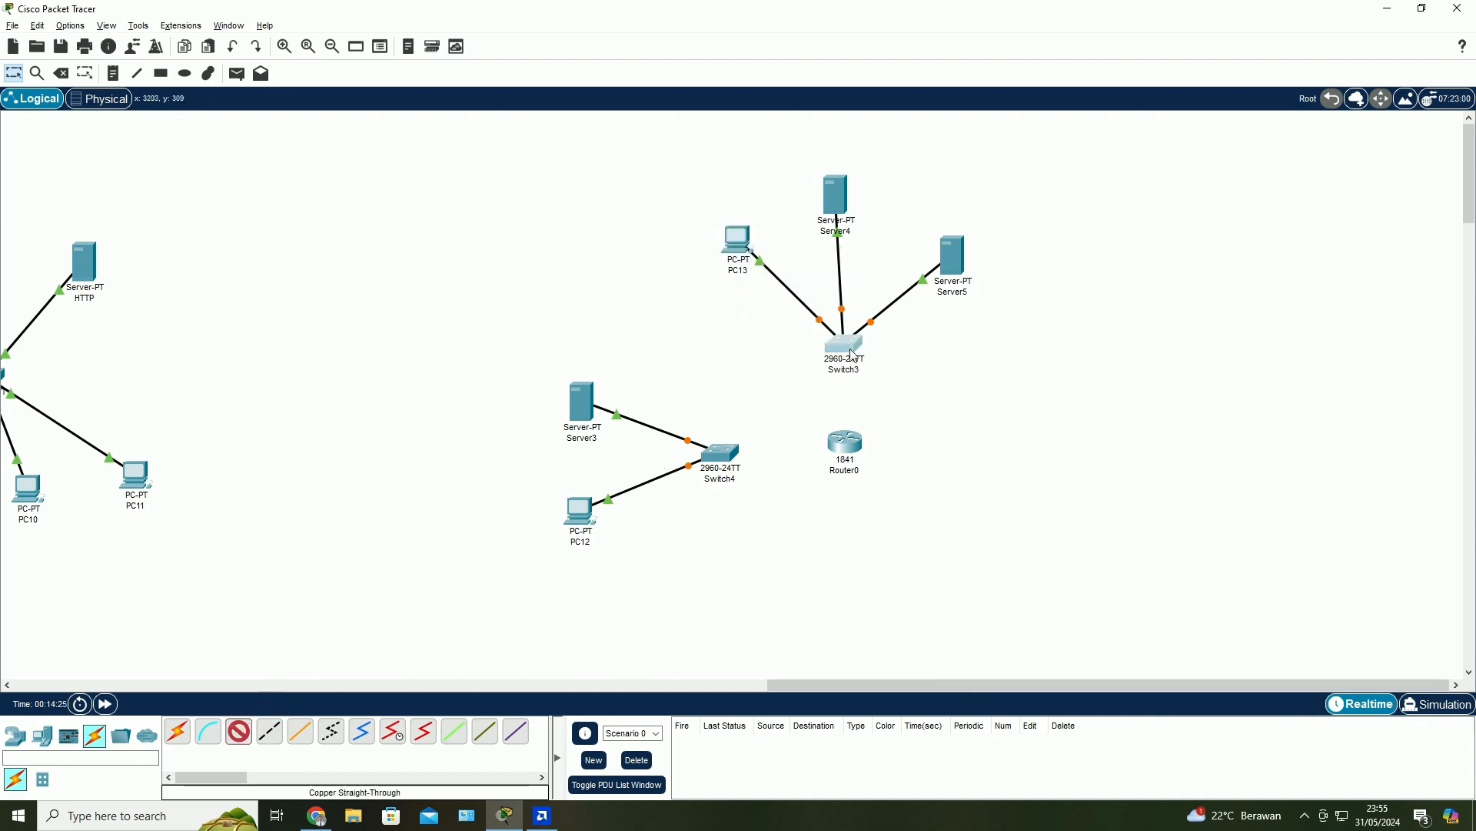
click(845, 346)
click(889, 394)
click(848, 443)
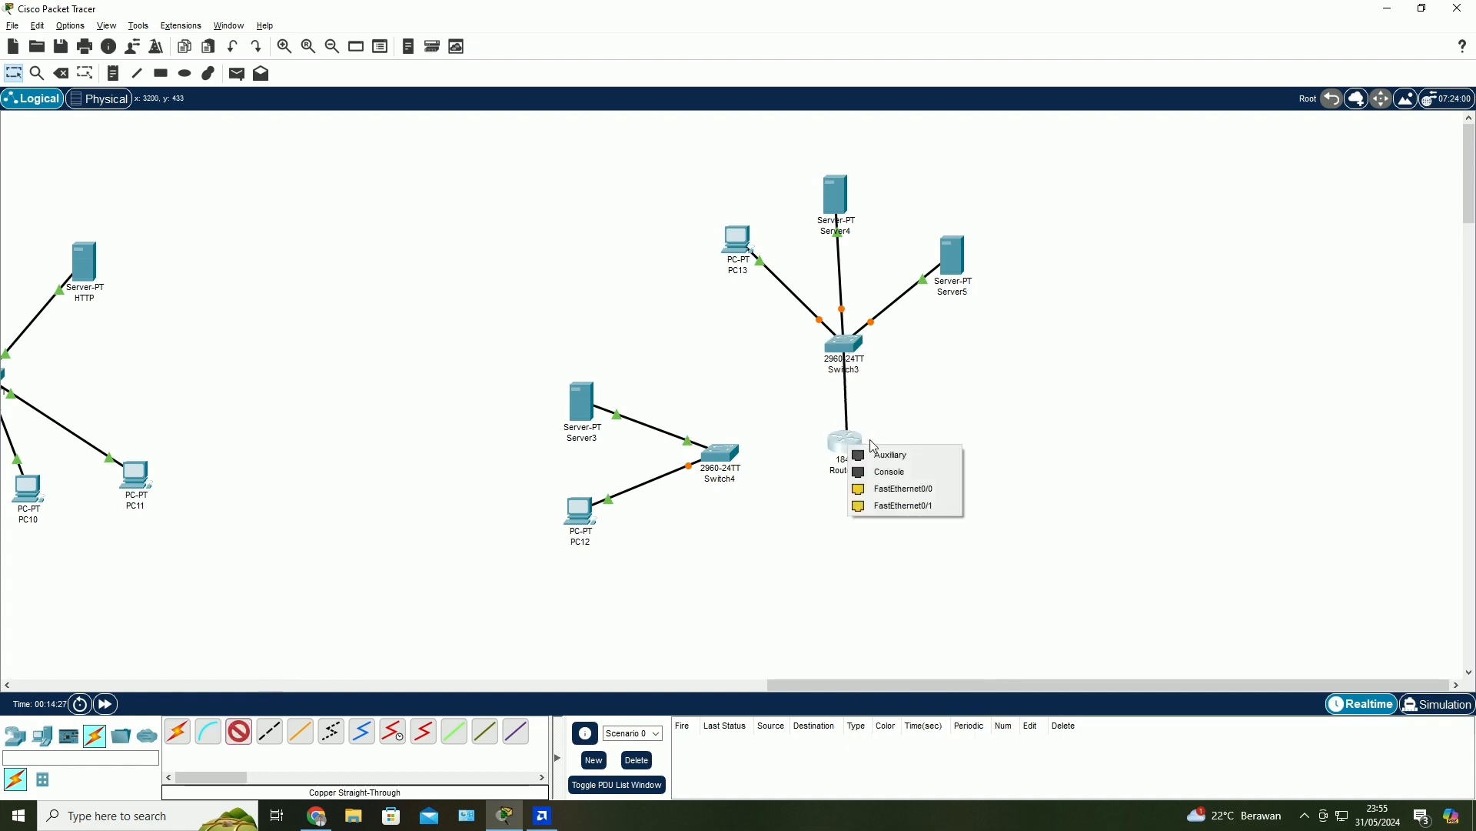
click(898, 492)
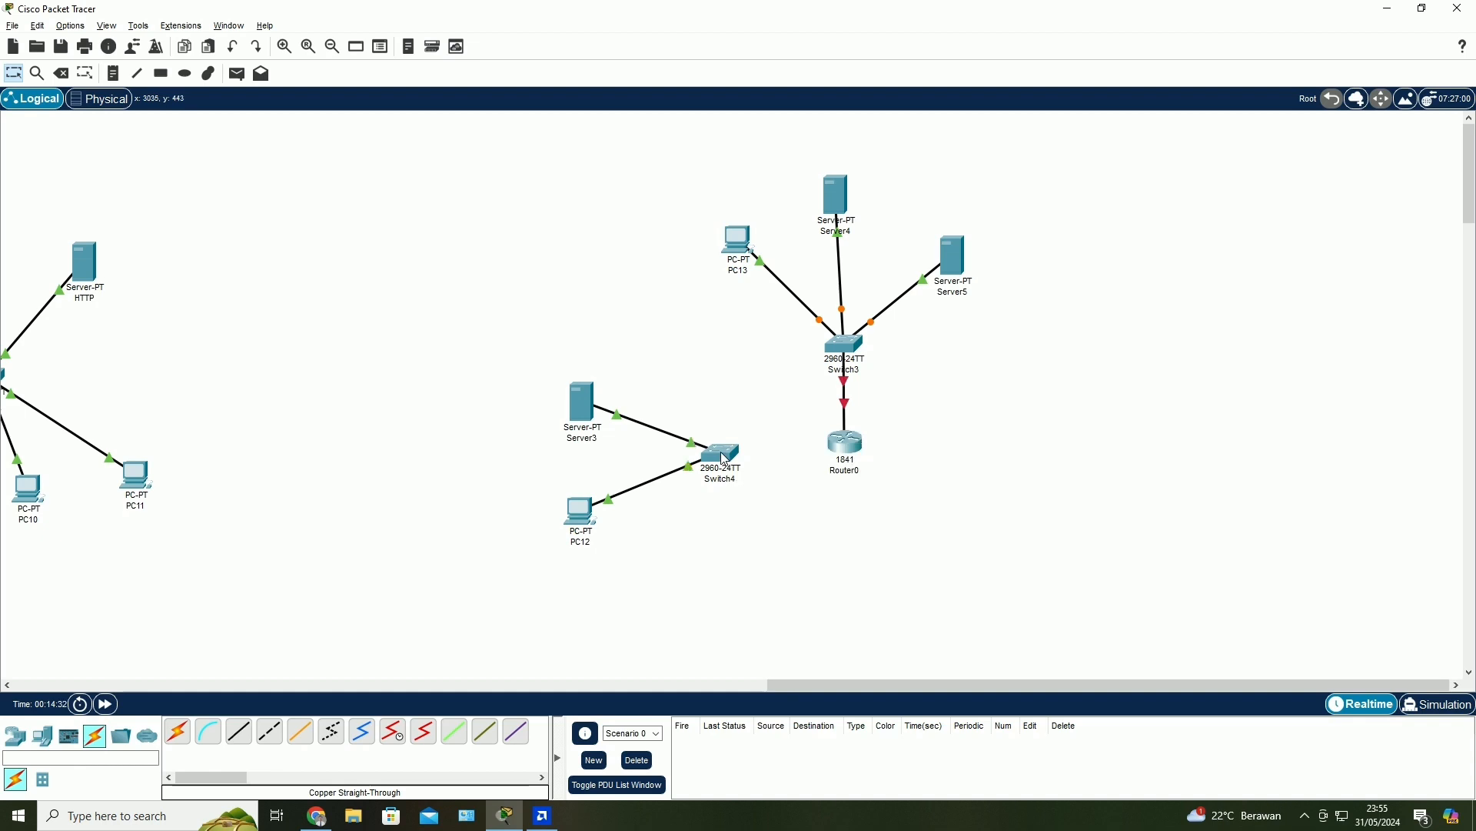
- Connect a free port of Switch4 to Router0's remaining port FastEthernet0/1 with a Copper Straight-Through cable
click(269, 731)
click(726, 455)
click(814, 69)
click(847, 444)
click(881, 490)
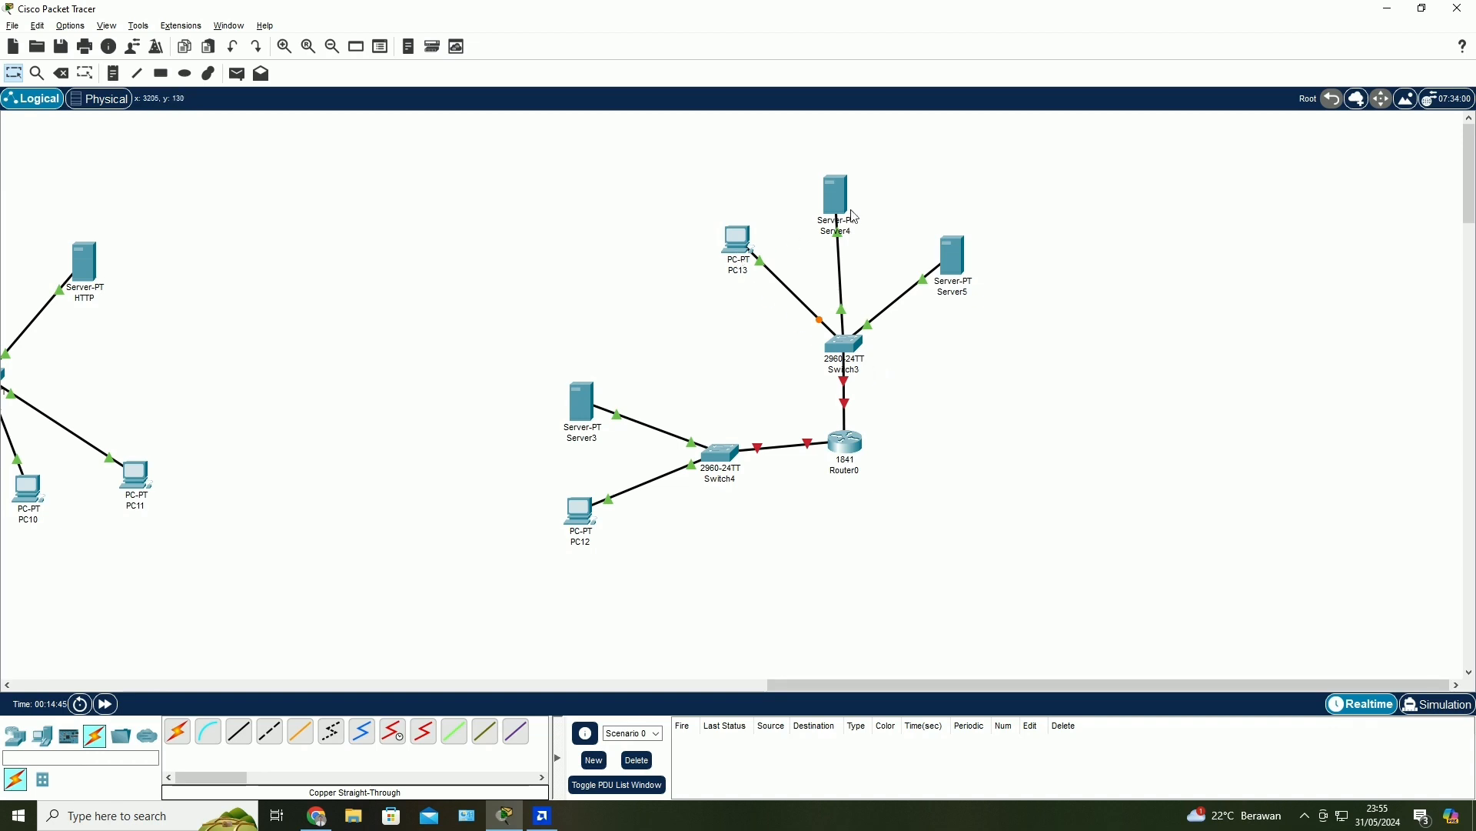
- Check the device names in the assignment's diagram in the browser and change PC13's display name to PC Nol
key(alt+Tab)
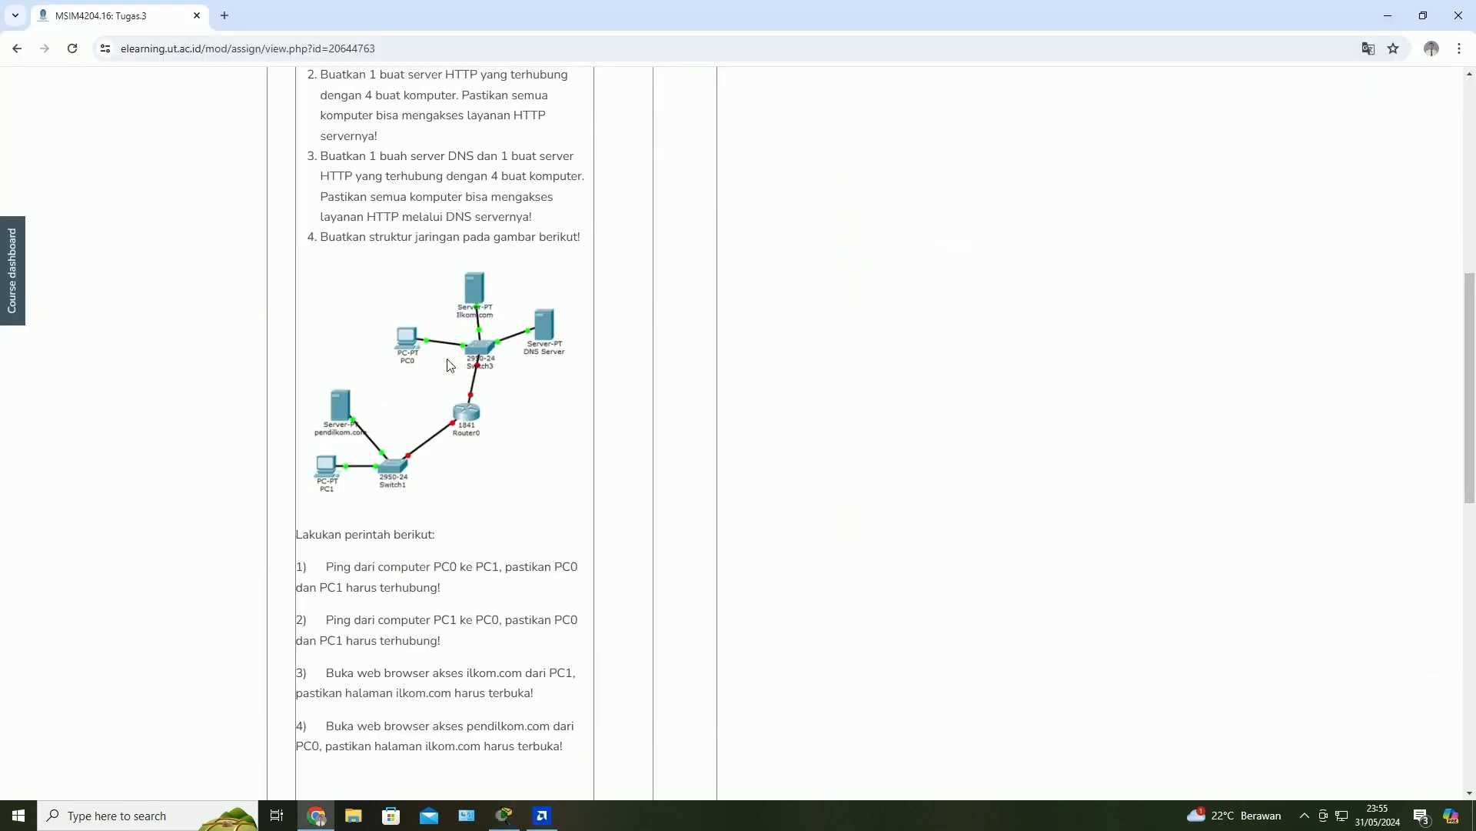
scroll(620, 301, down, 10)
key(alt+Tab)
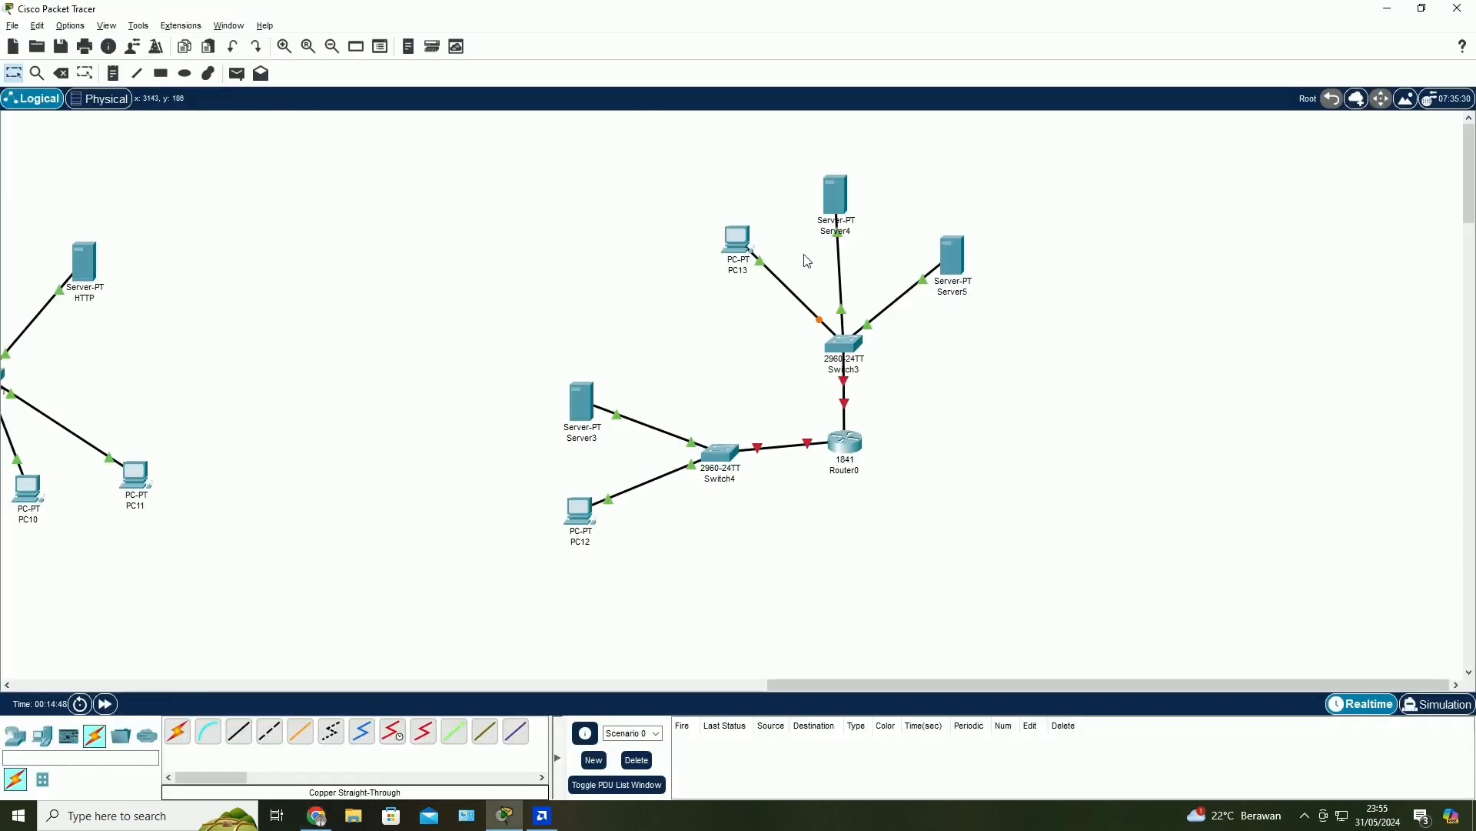
click(739, 251)
click(599, 209)
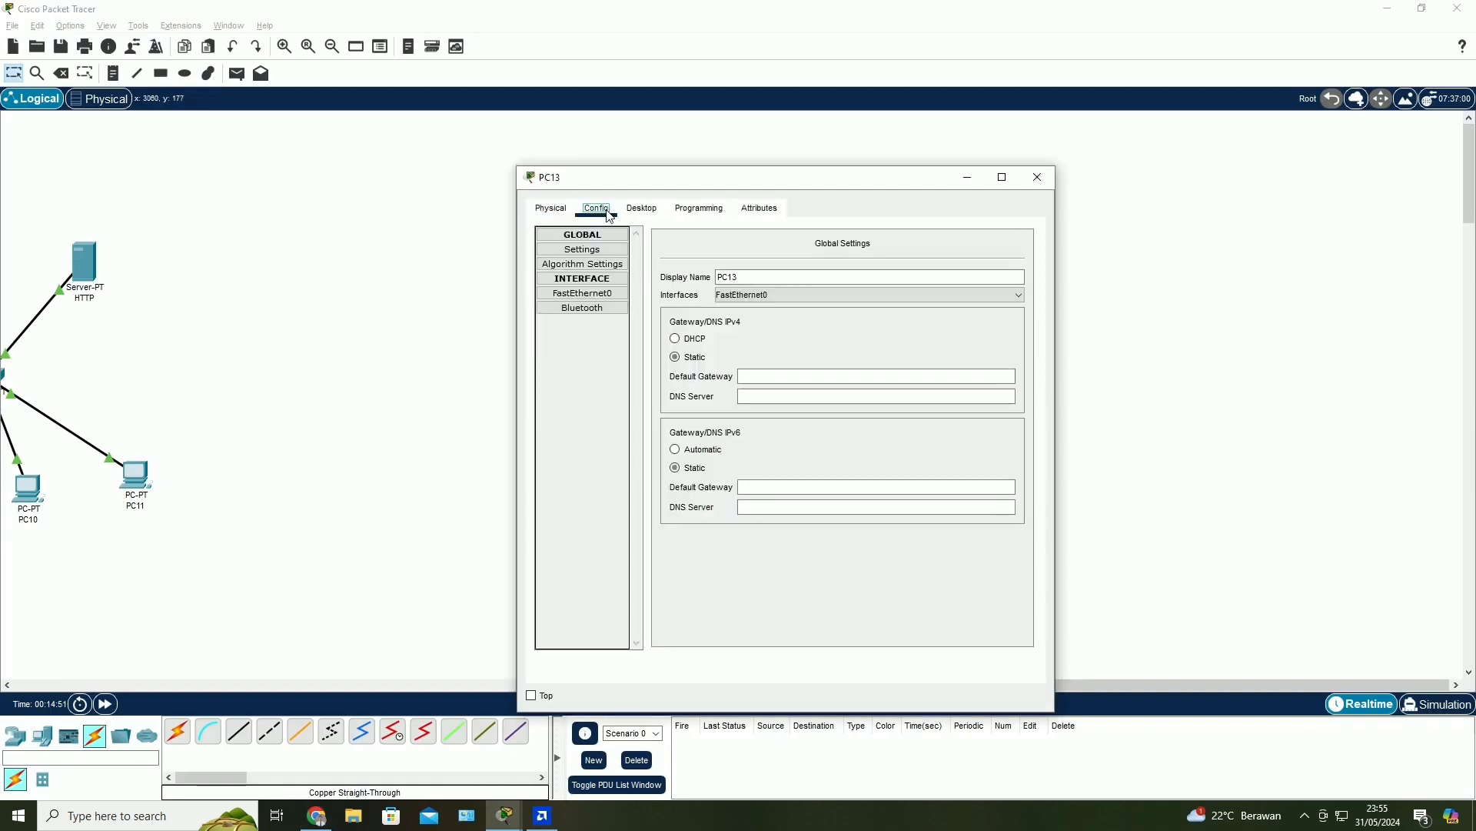
click(739, 277)
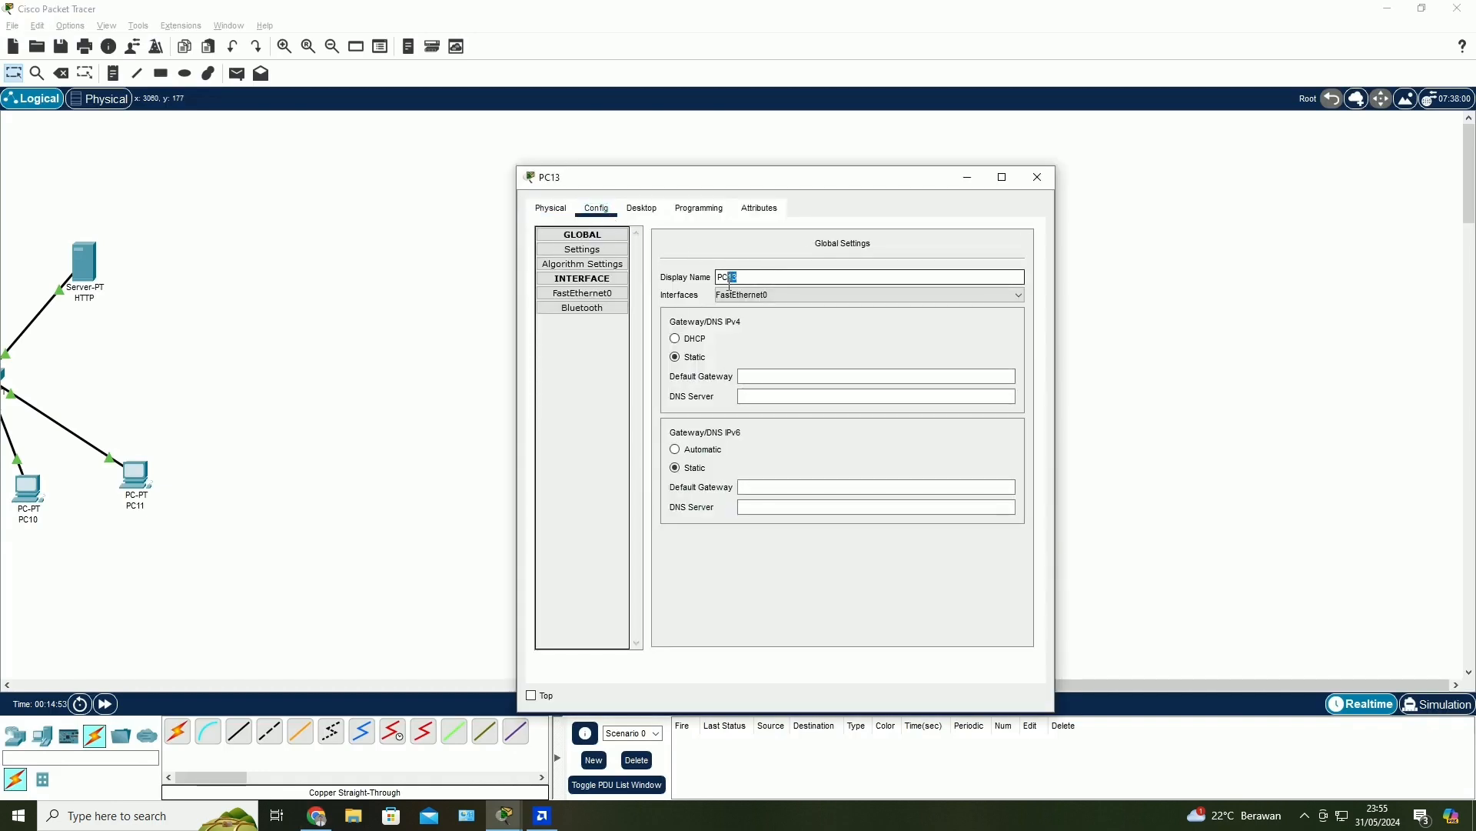
key(BackSpace)
click(1038, 176)
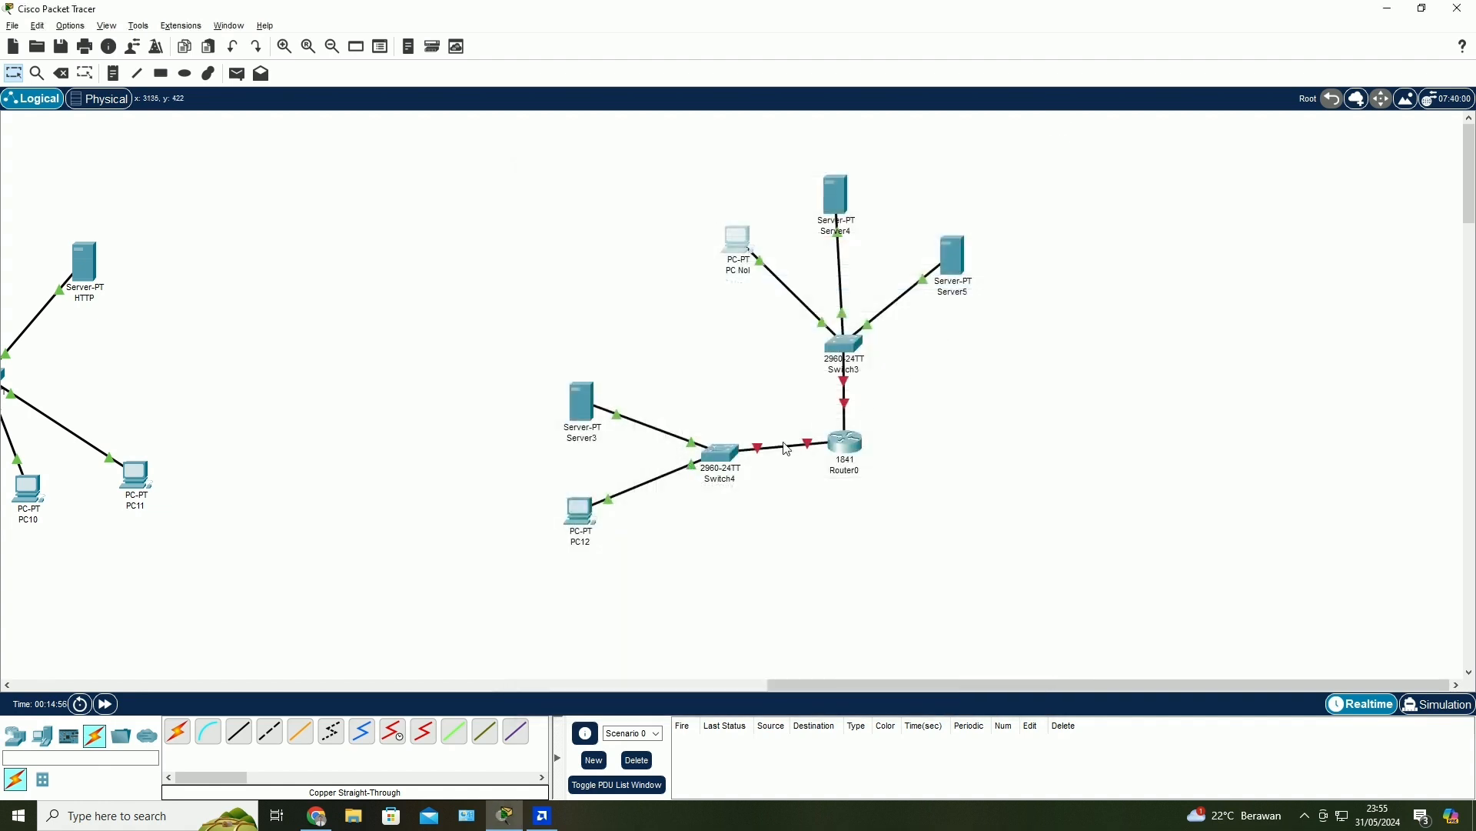
- Change the display name of PC12 to PC Satu
click(583, 529)
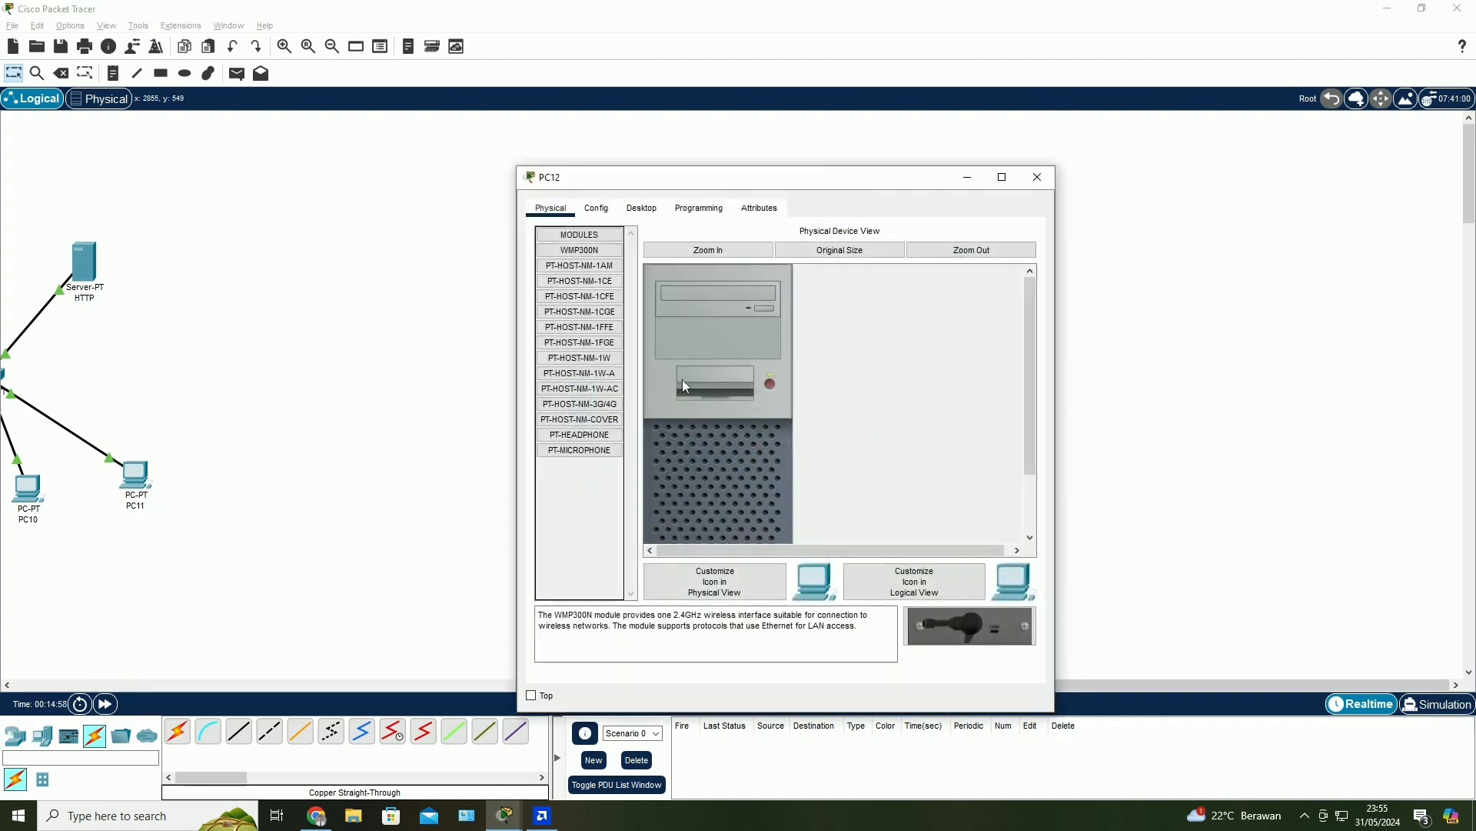
click(597, 208)
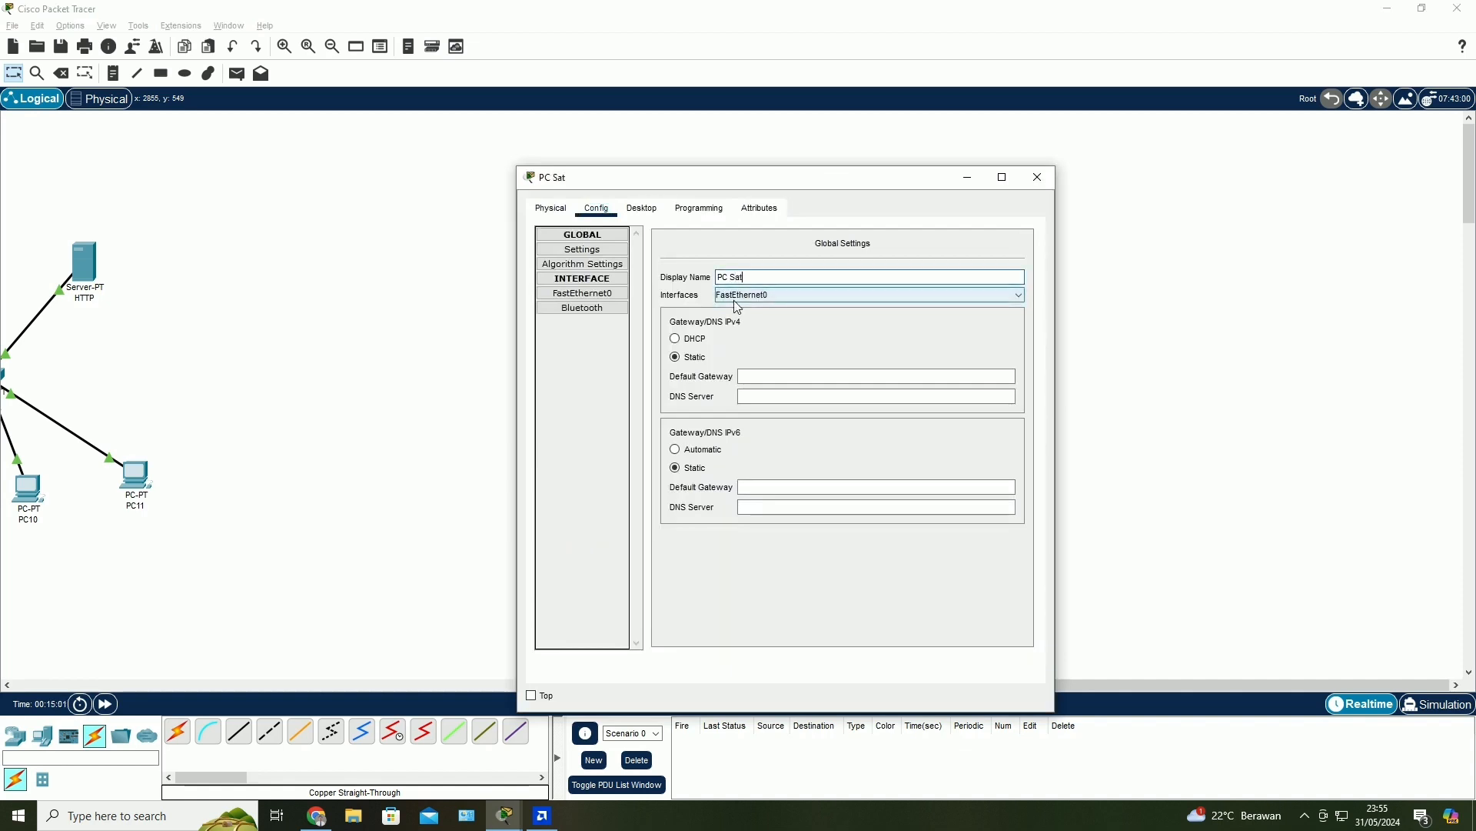
click(1038, 177)
- Consult the assignment's network diagram in the browser and change Switch4's display name to Switch Satu
key(alt+Tab)
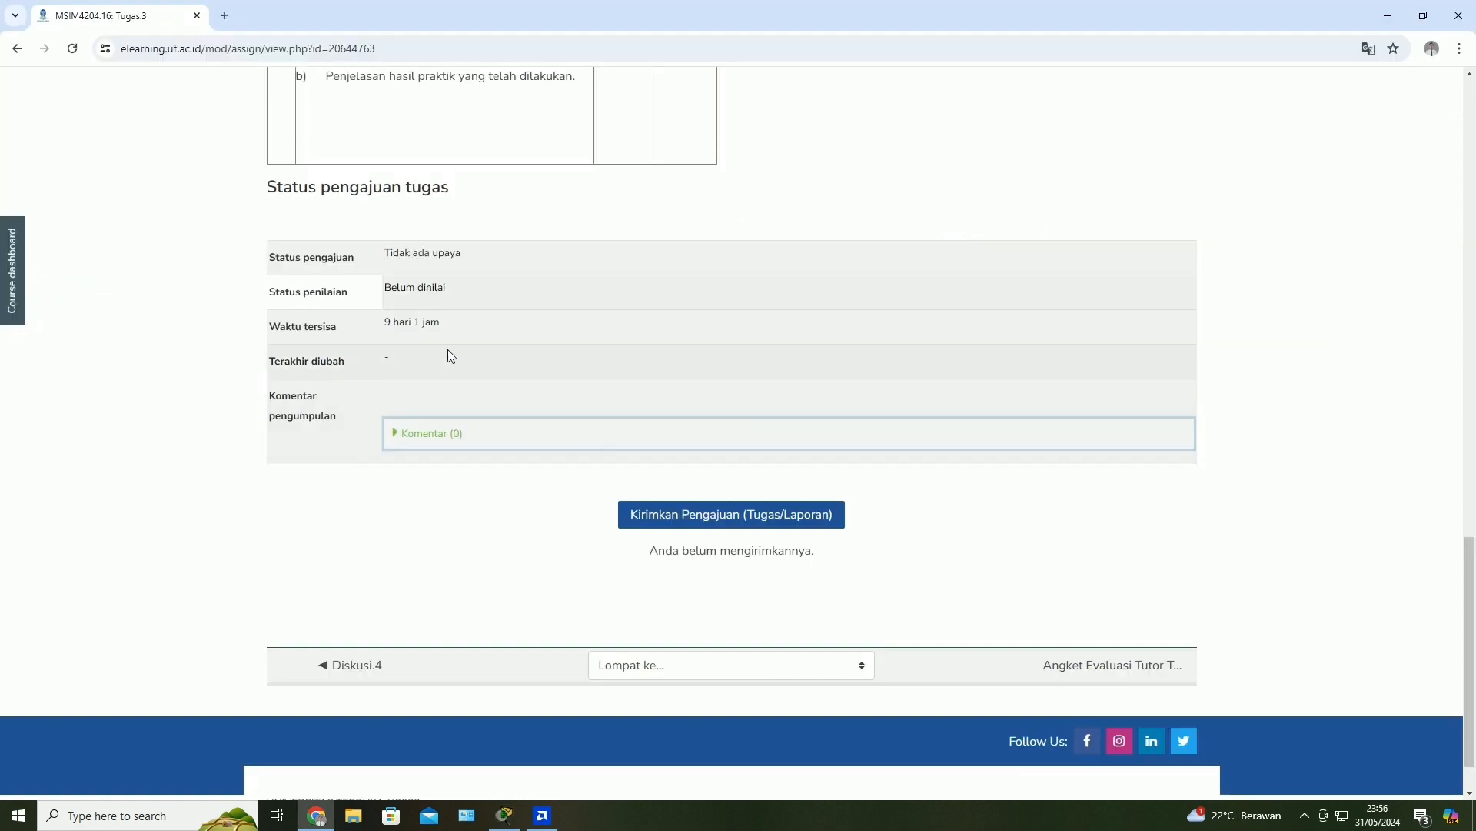
scroll(455, 338, up, 6)
scroll(455, 338, up, 3)
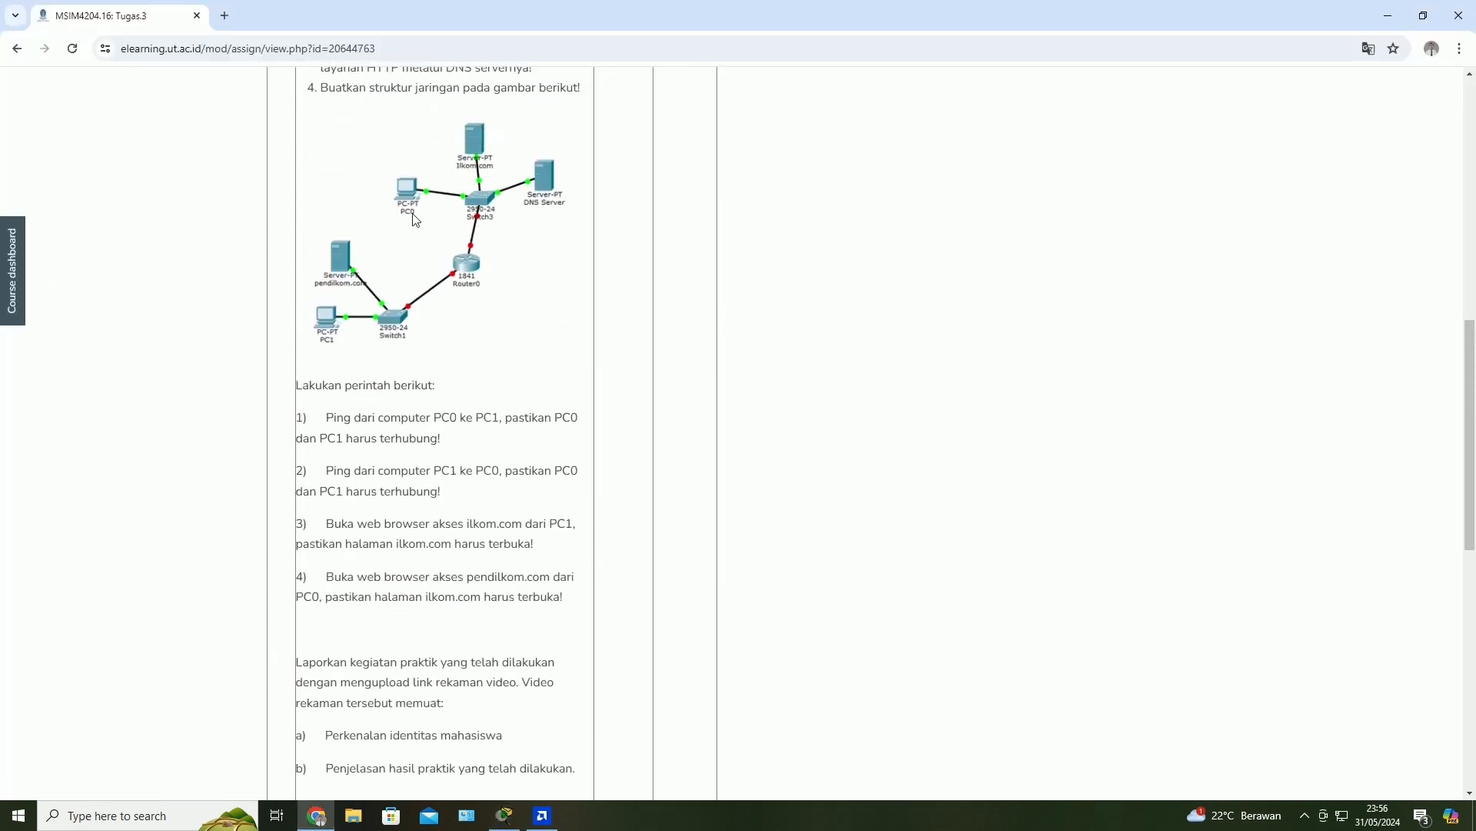
key(alt+Tab)
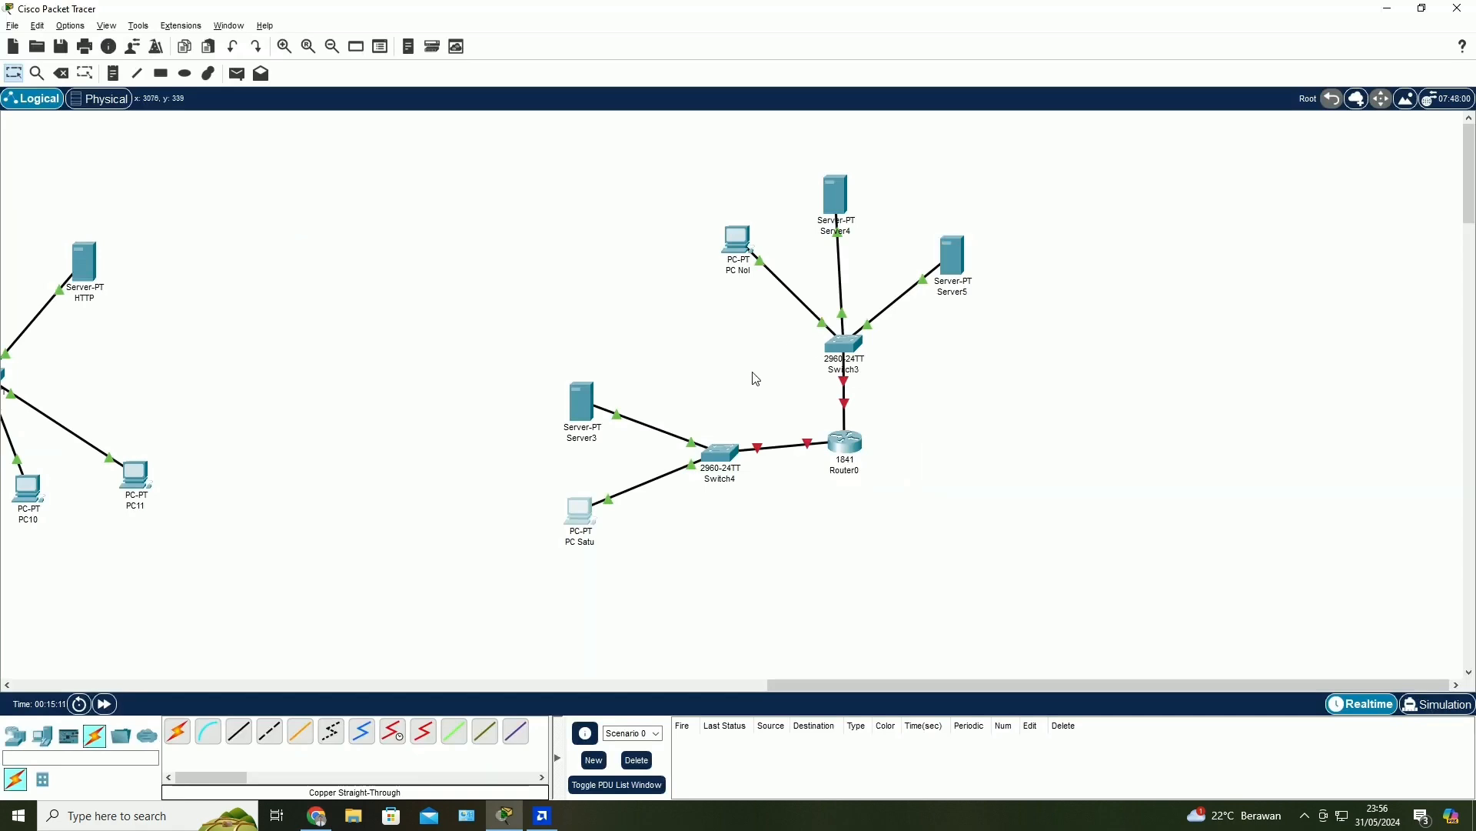
key(alt+Tab)
key(alt+Tab)
click(725, 457)
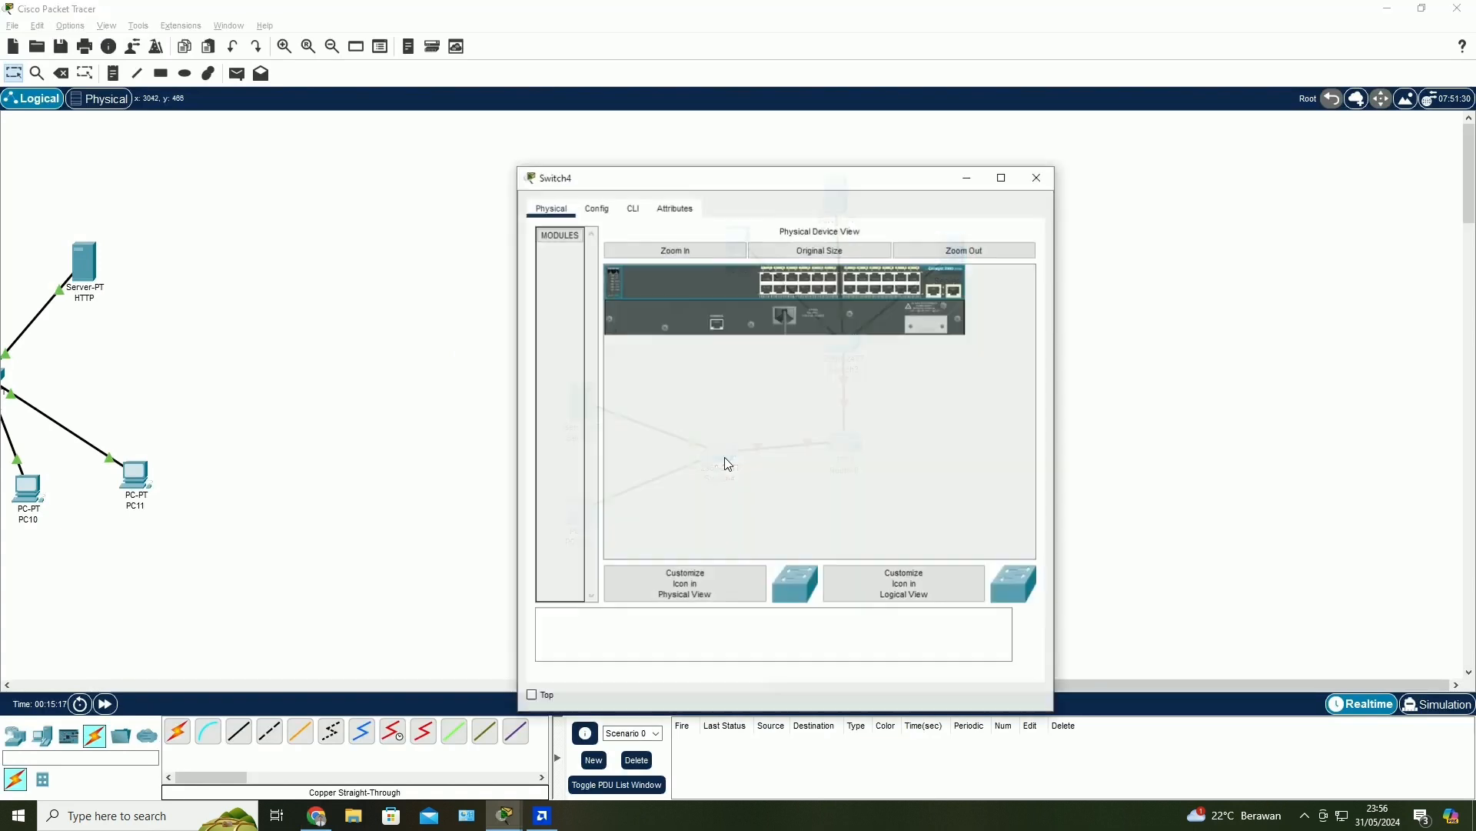
click(607, 208)
drag(761, 279, 752, 278)
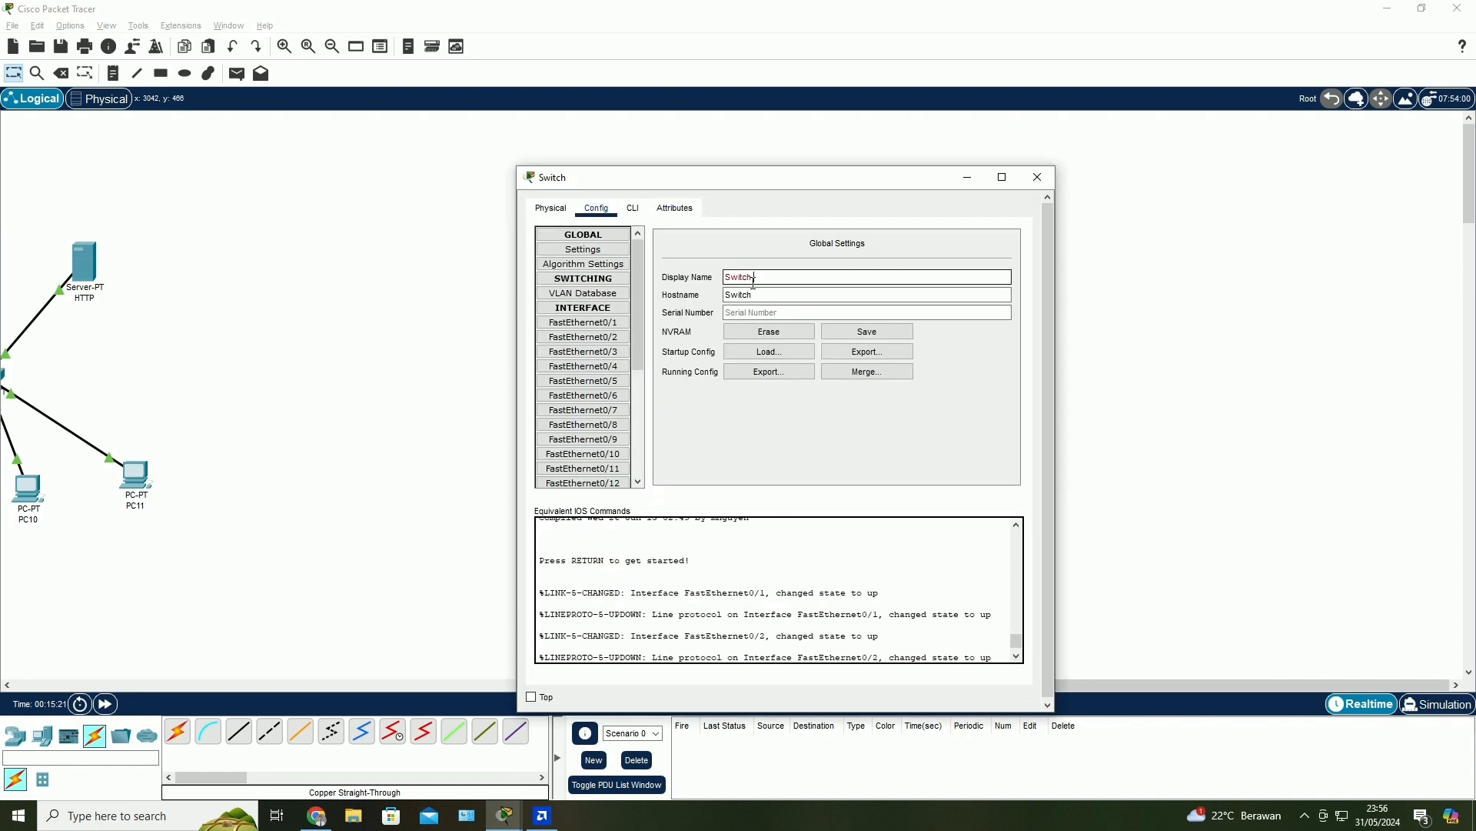
text(Satu)
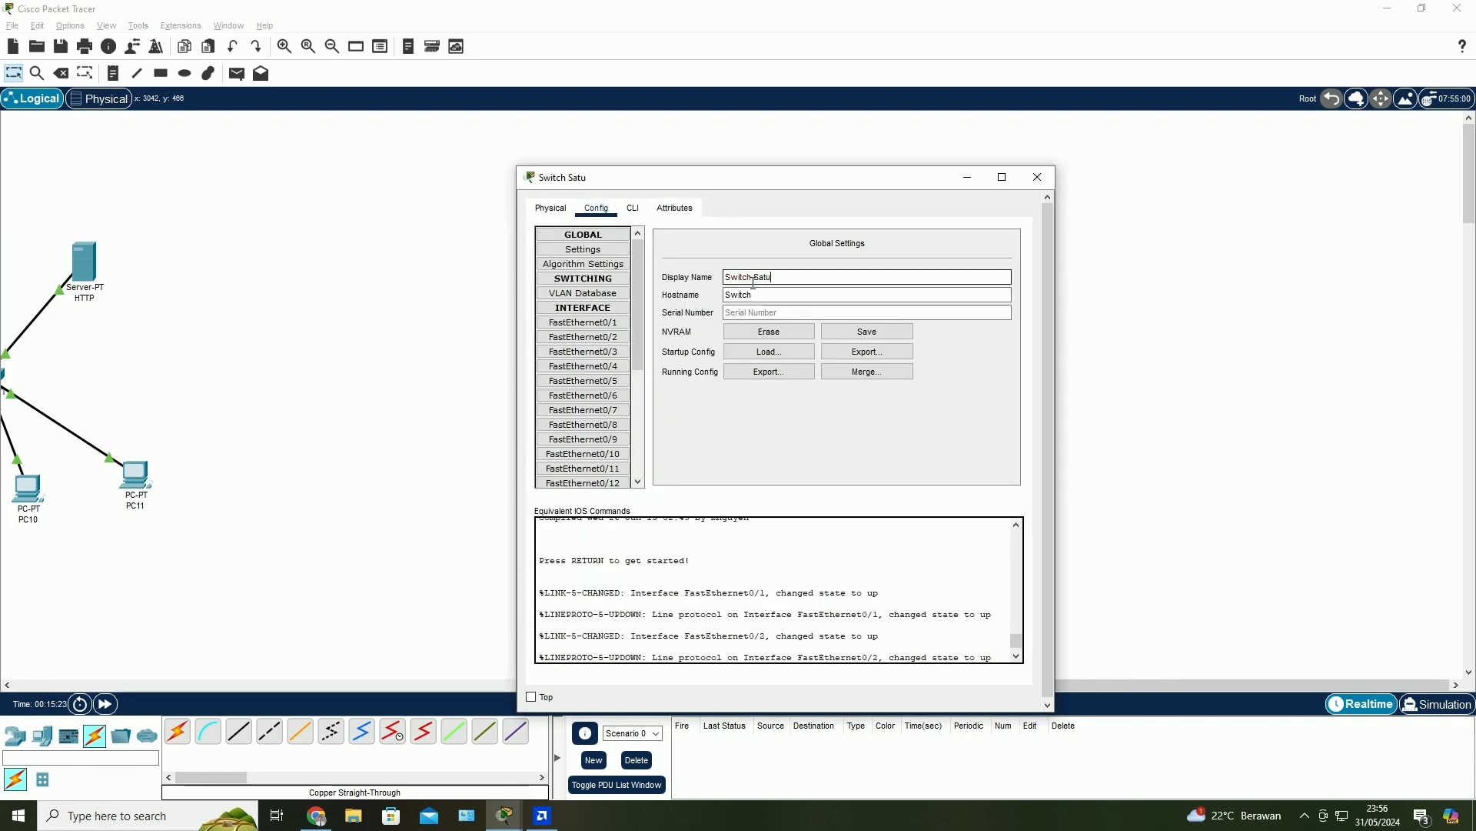
click(1037, 177)
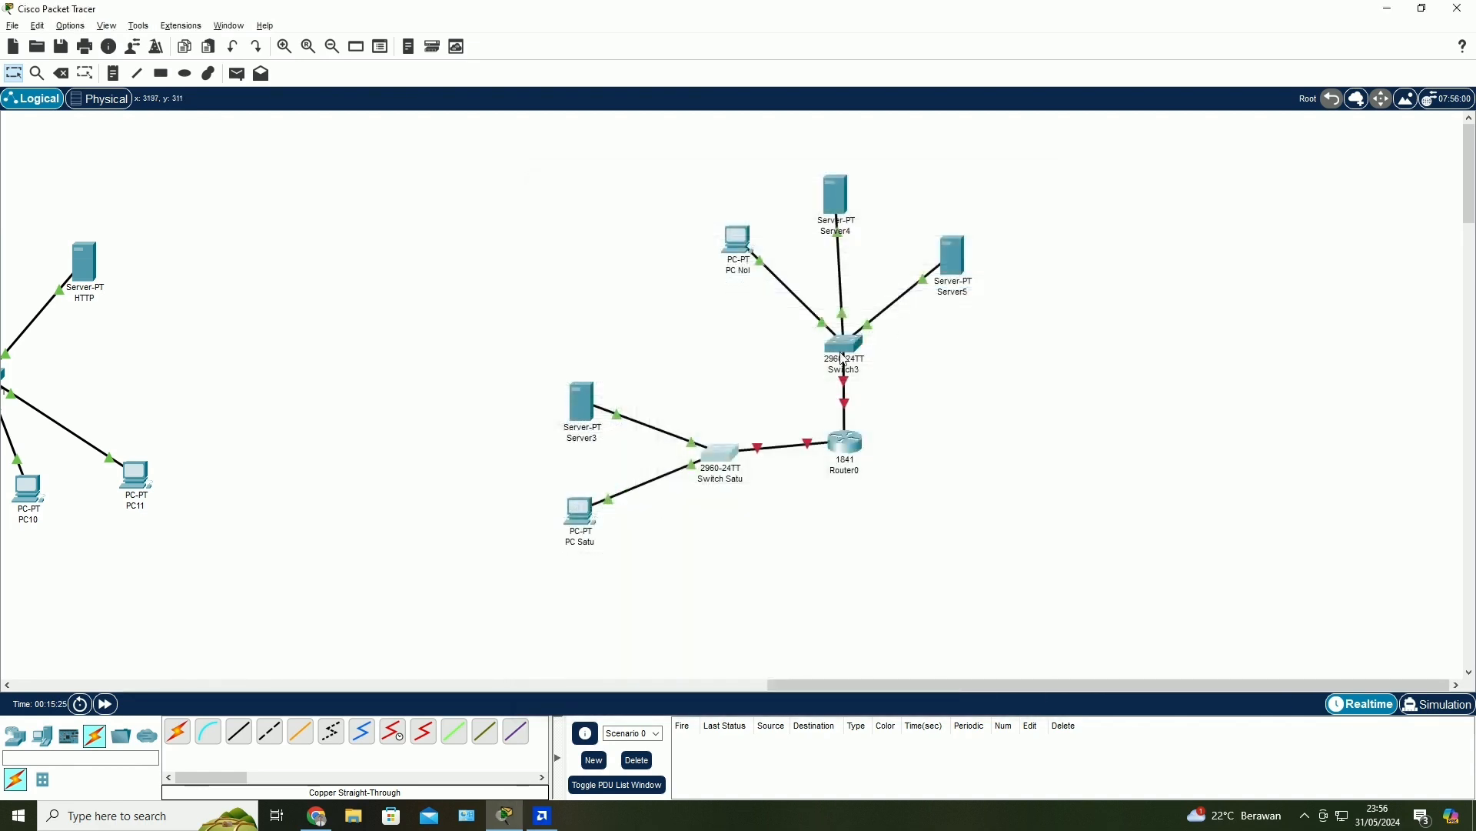
- Compare the upper switch, Switch3, with its label in the assignment's network diagram
key(alt+Tab)
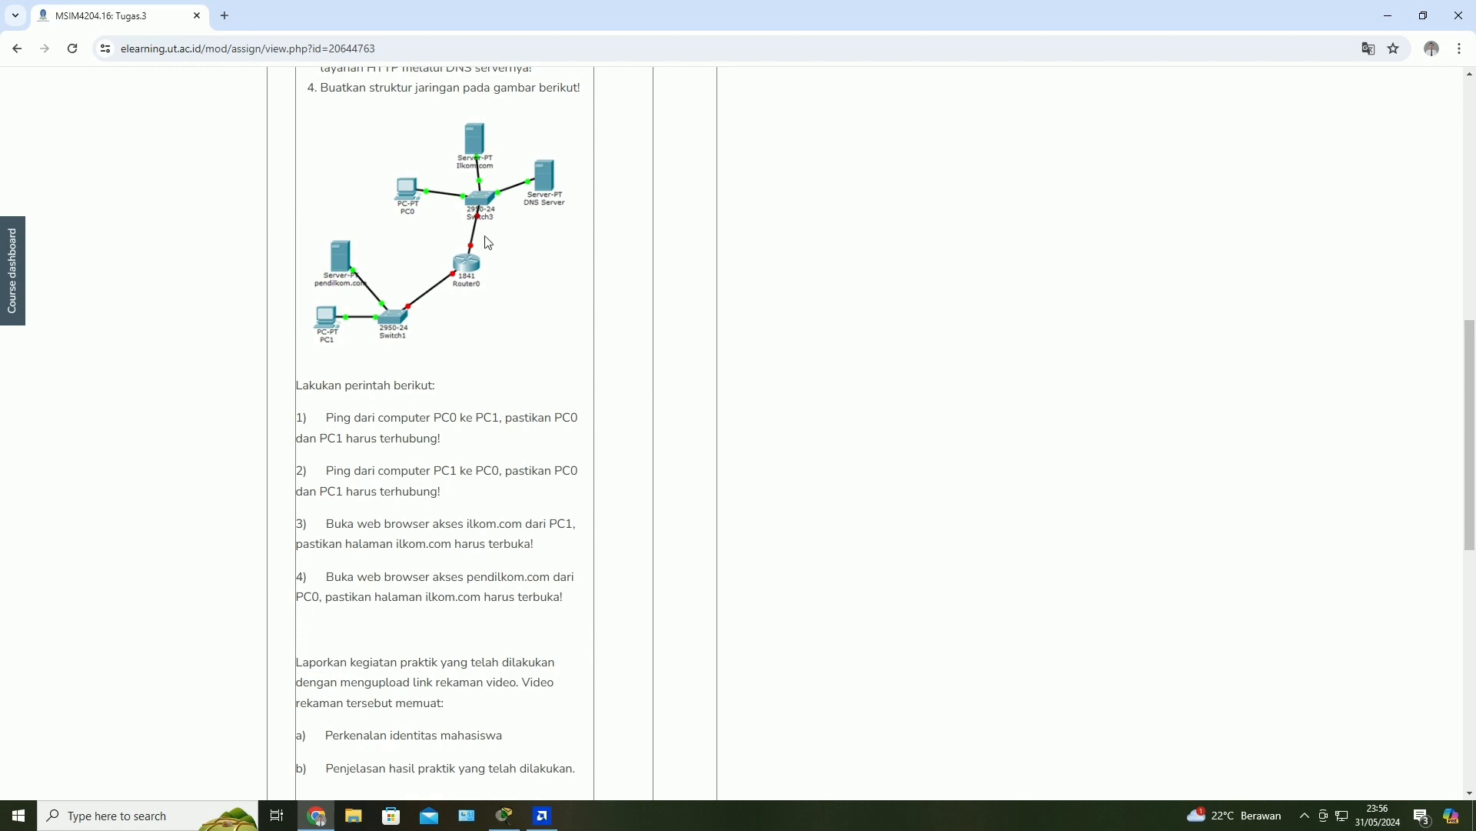
key(alt+Tab)
key(alt+Tab)
key(alt+Tab)
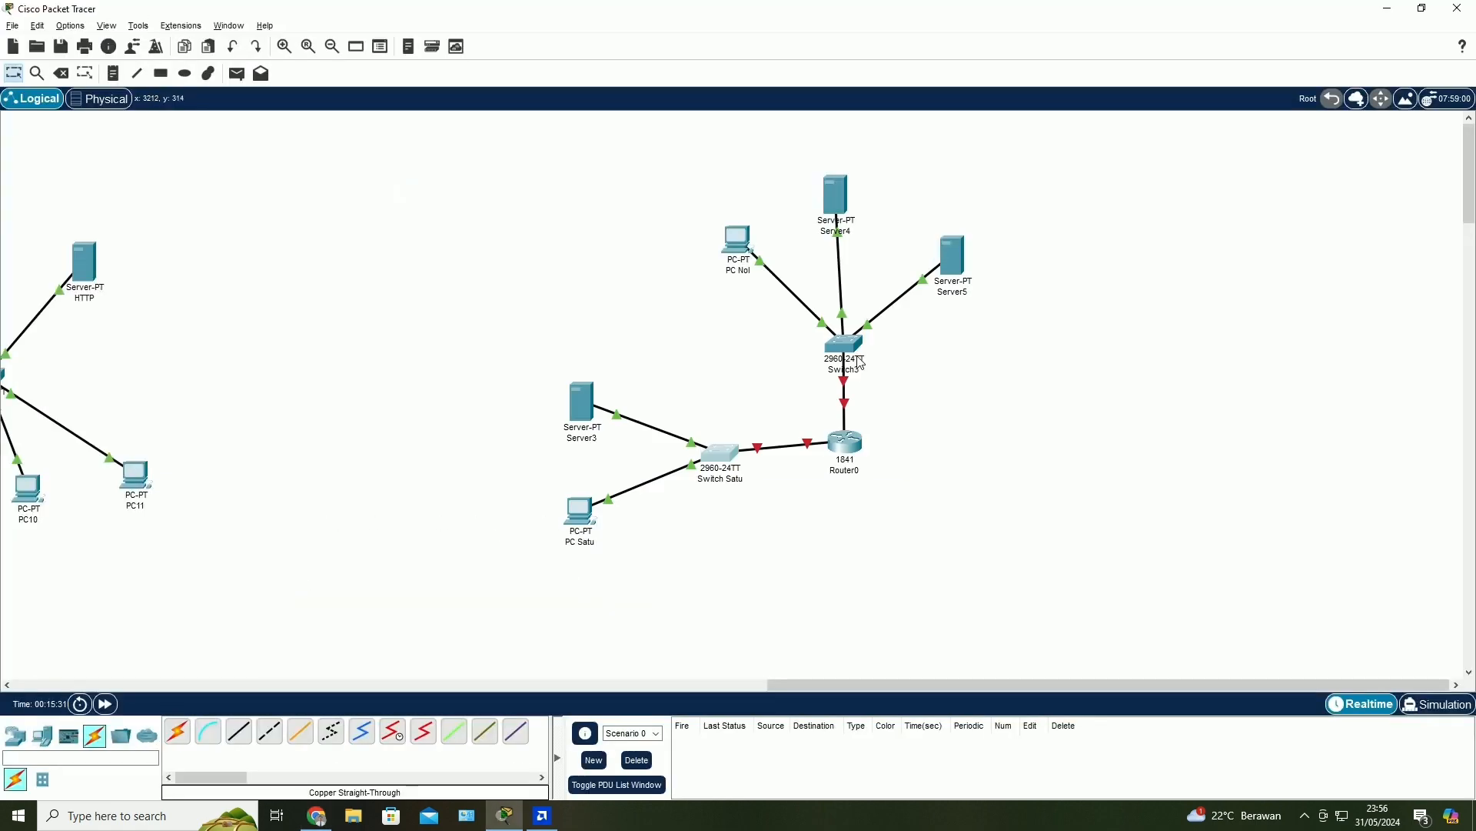
click(855, 348)
click(1033, 179)
- Check the server label in the assignment's diagram and change Server3's display name to Pendilkom.com
key(alt+Tab)
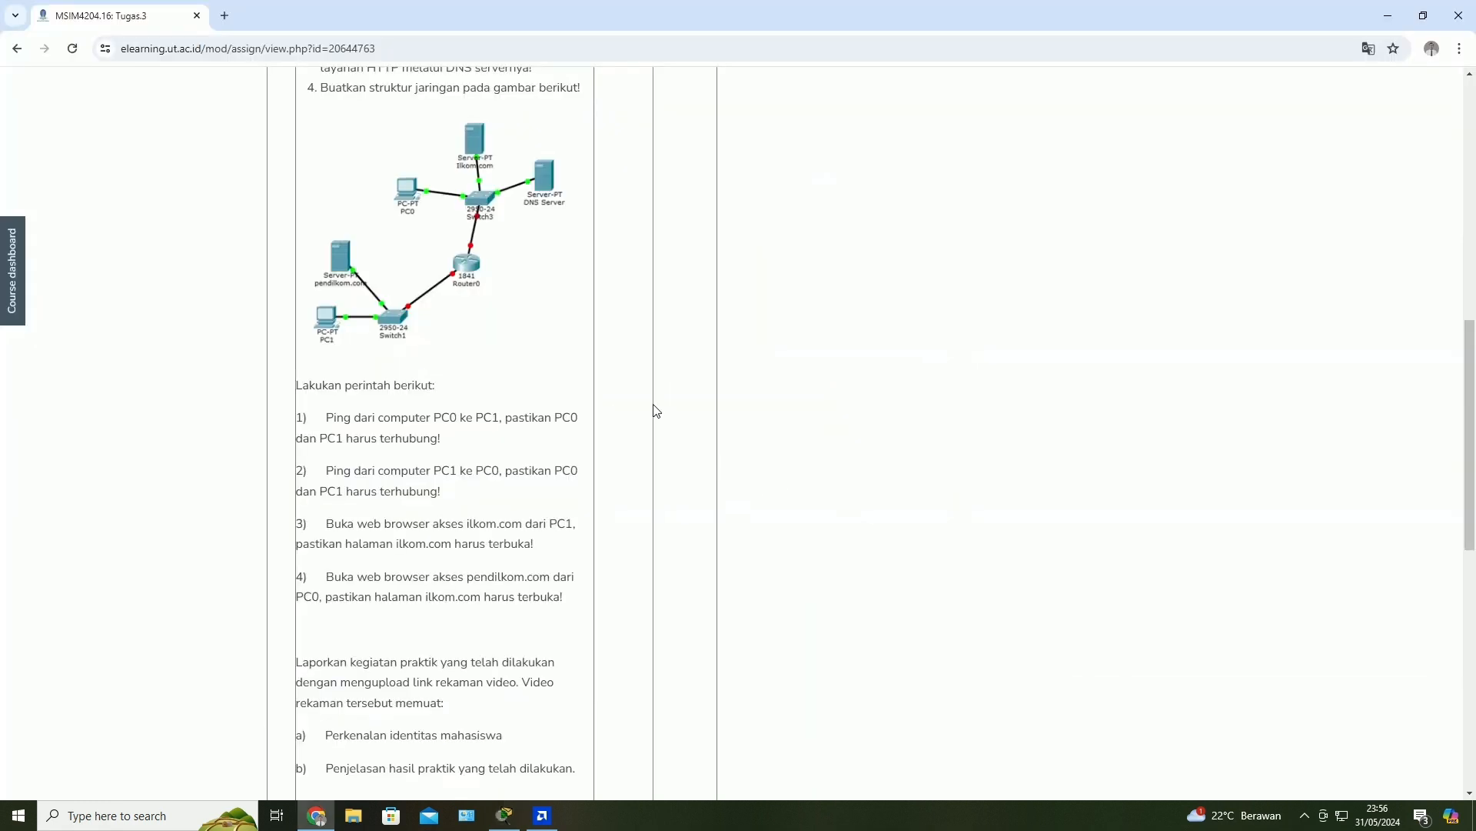
key(alt+Tab)
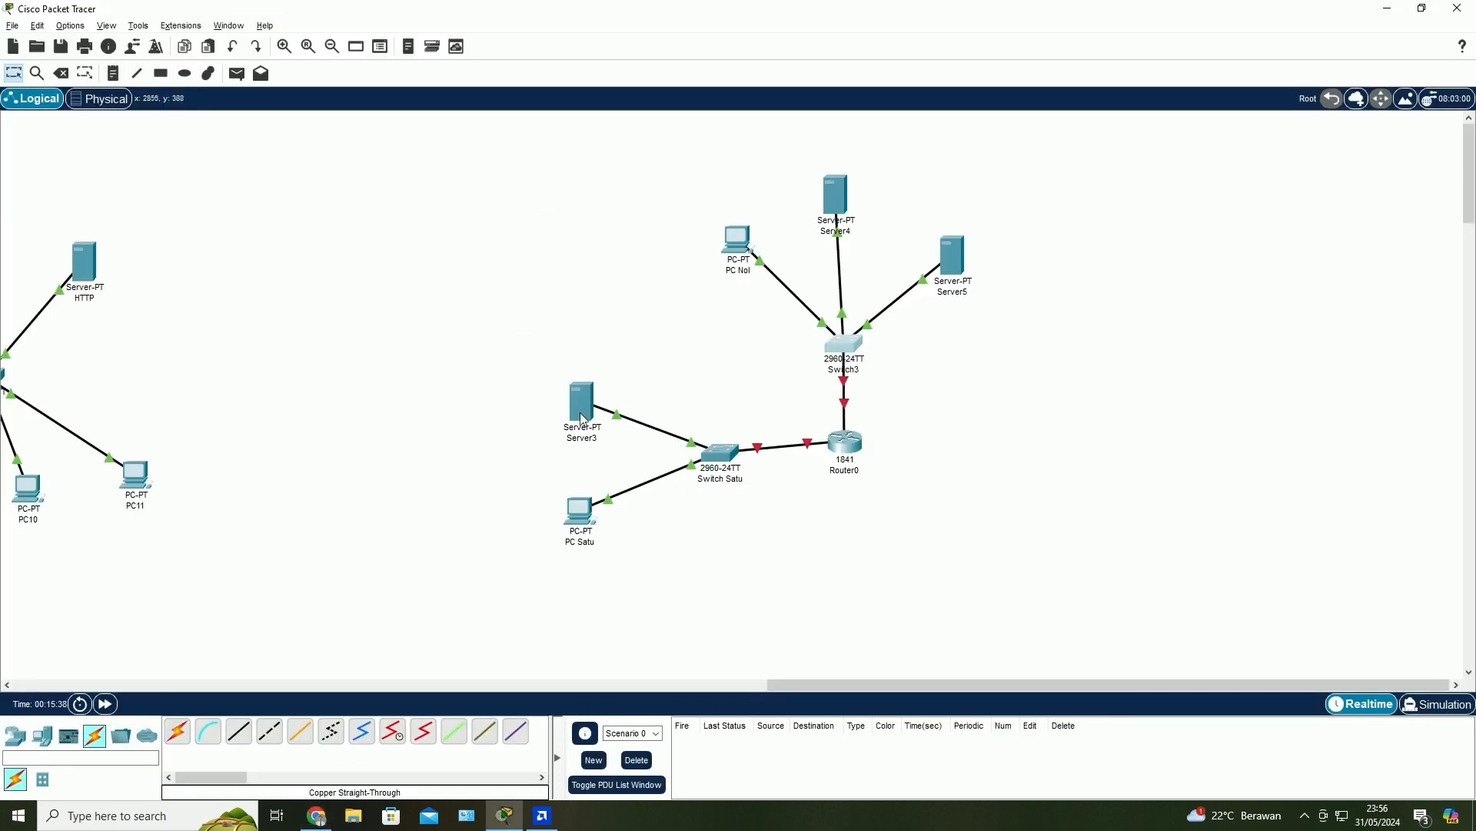
double_click(582, 416)
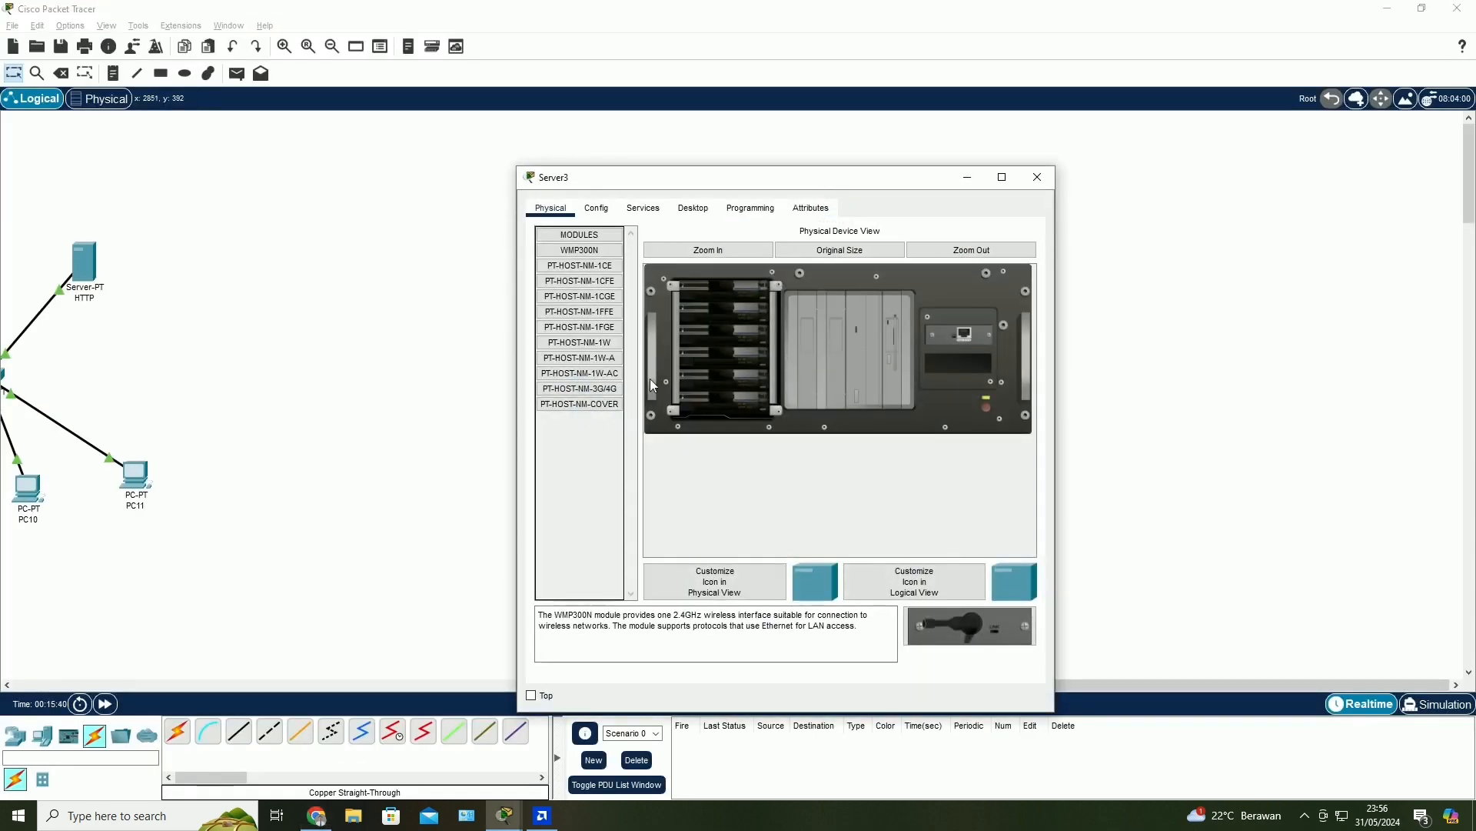
click(596, 207)
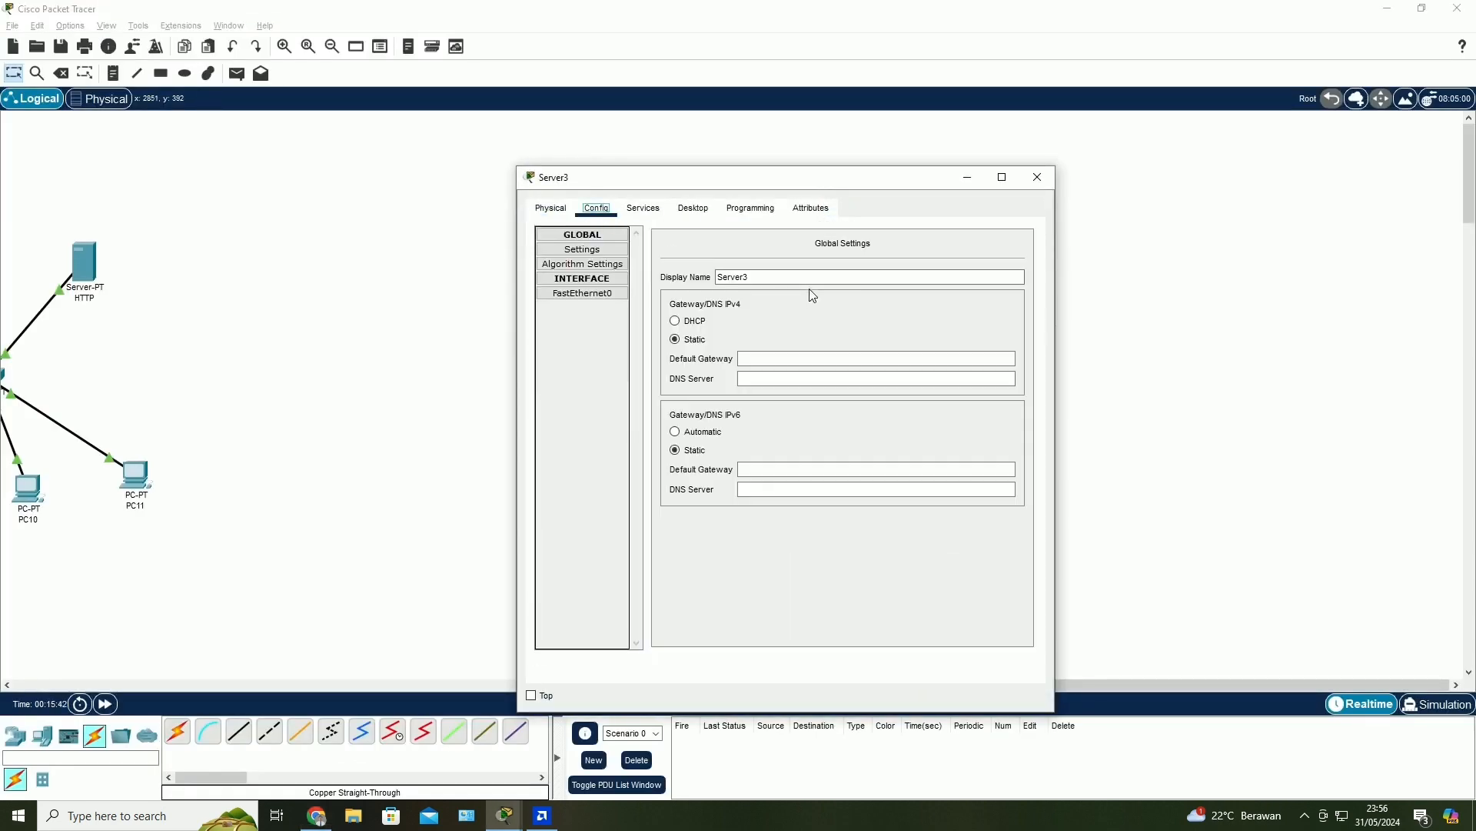
text(p)
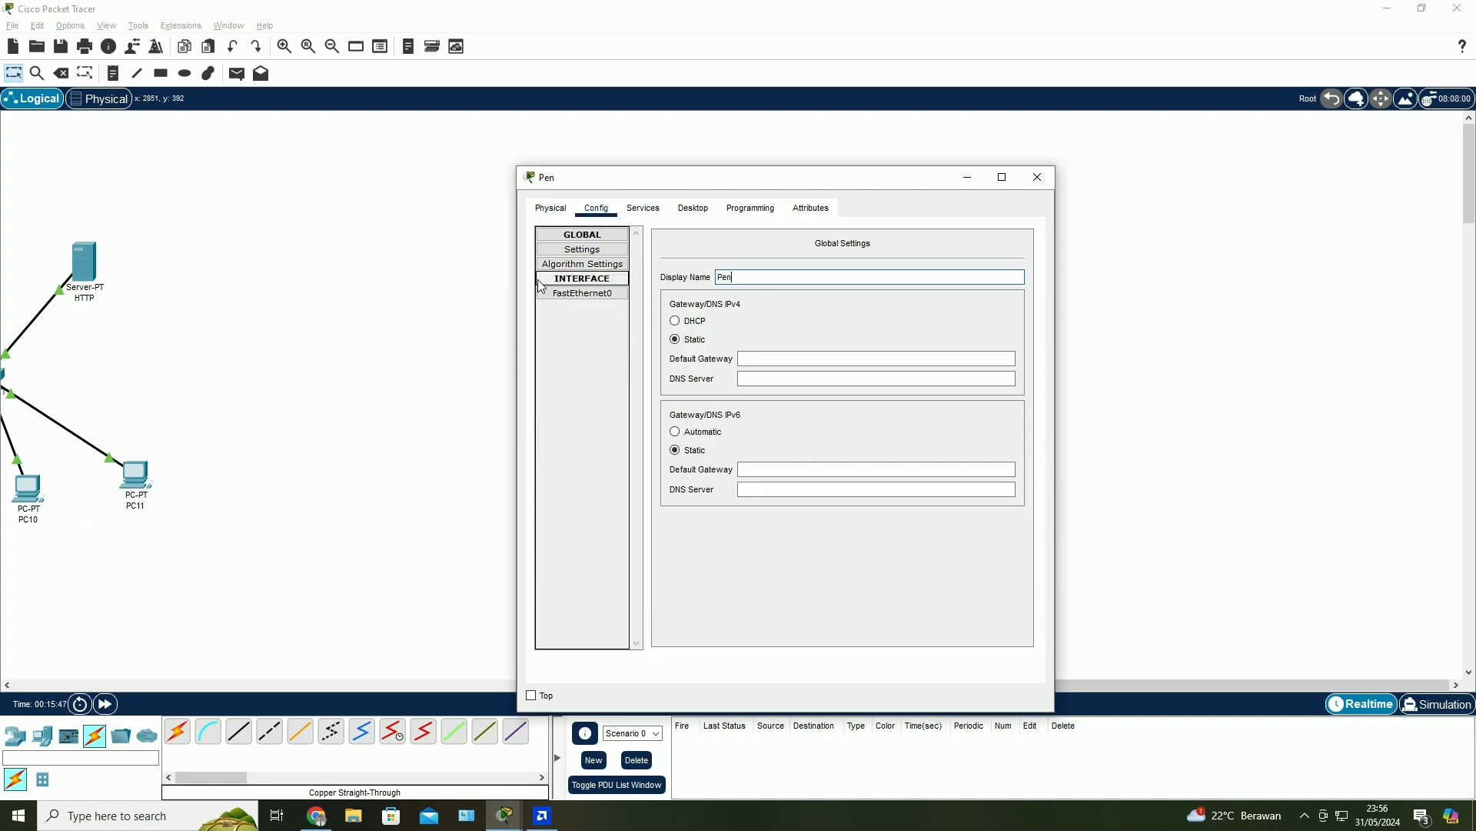
text(endilkom.com)
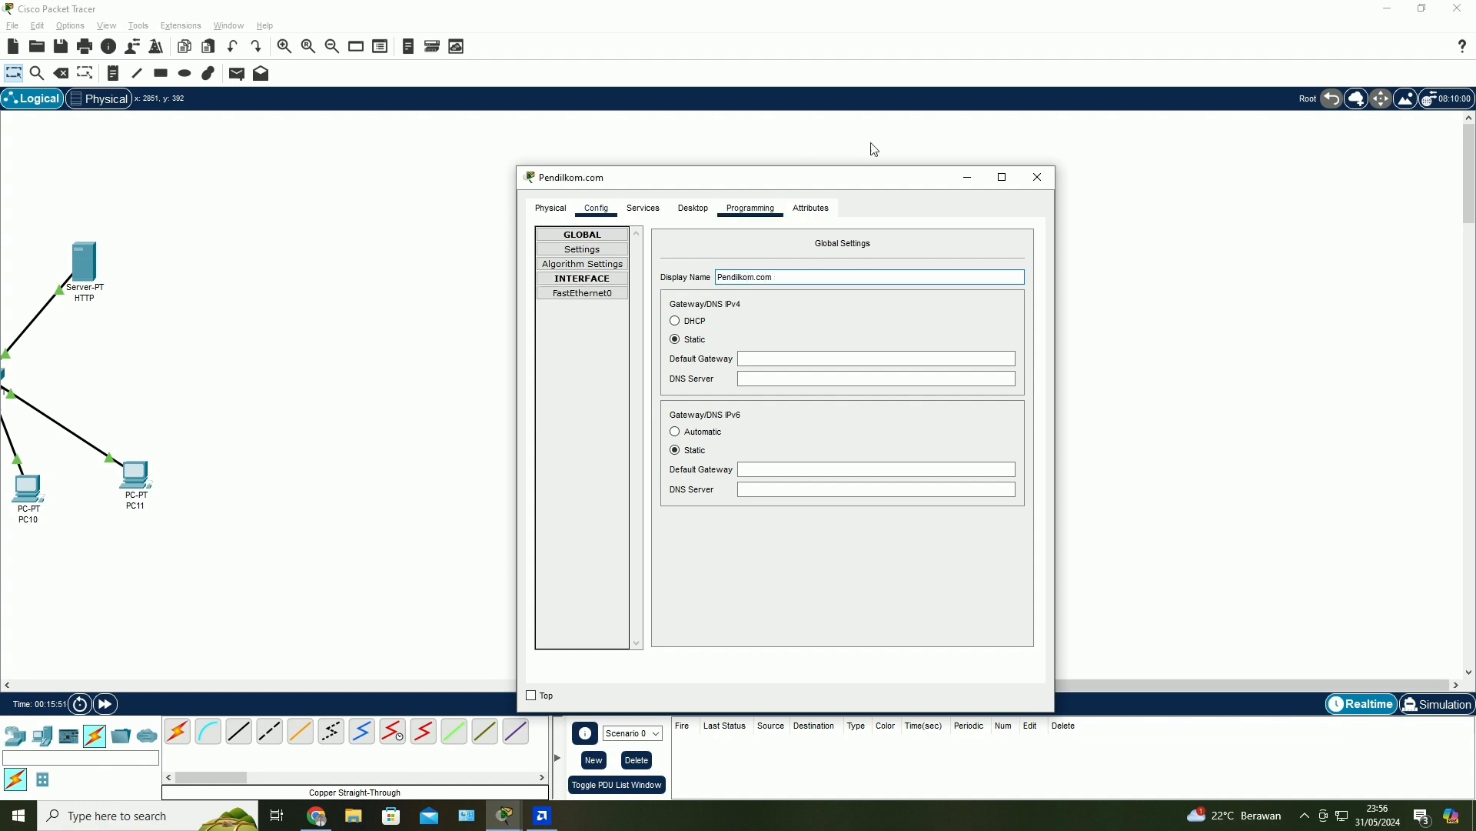
click(1038, 177)
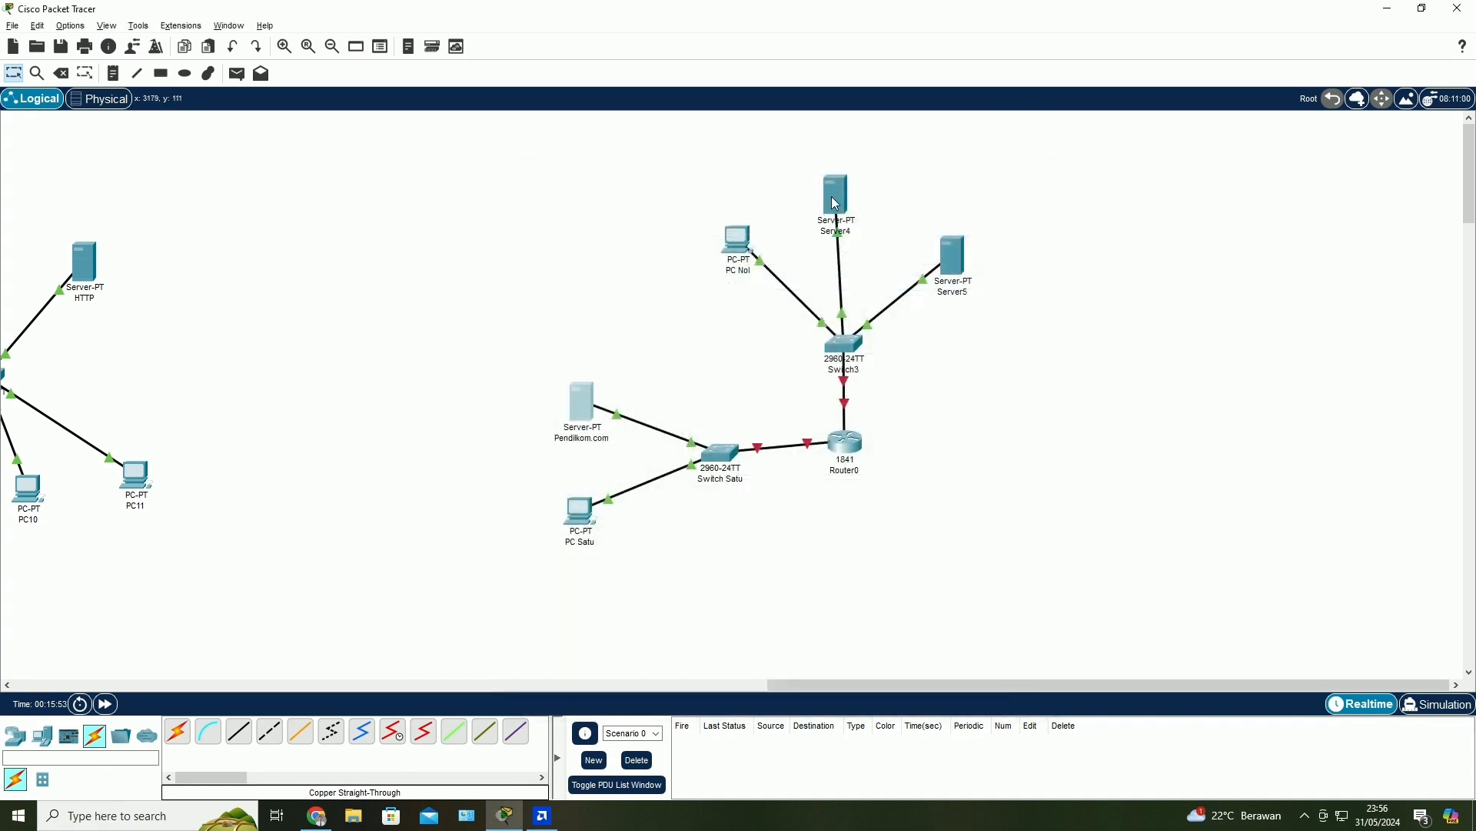
- Change the display name of Server4 to Ilkom.com
click(835, 201)
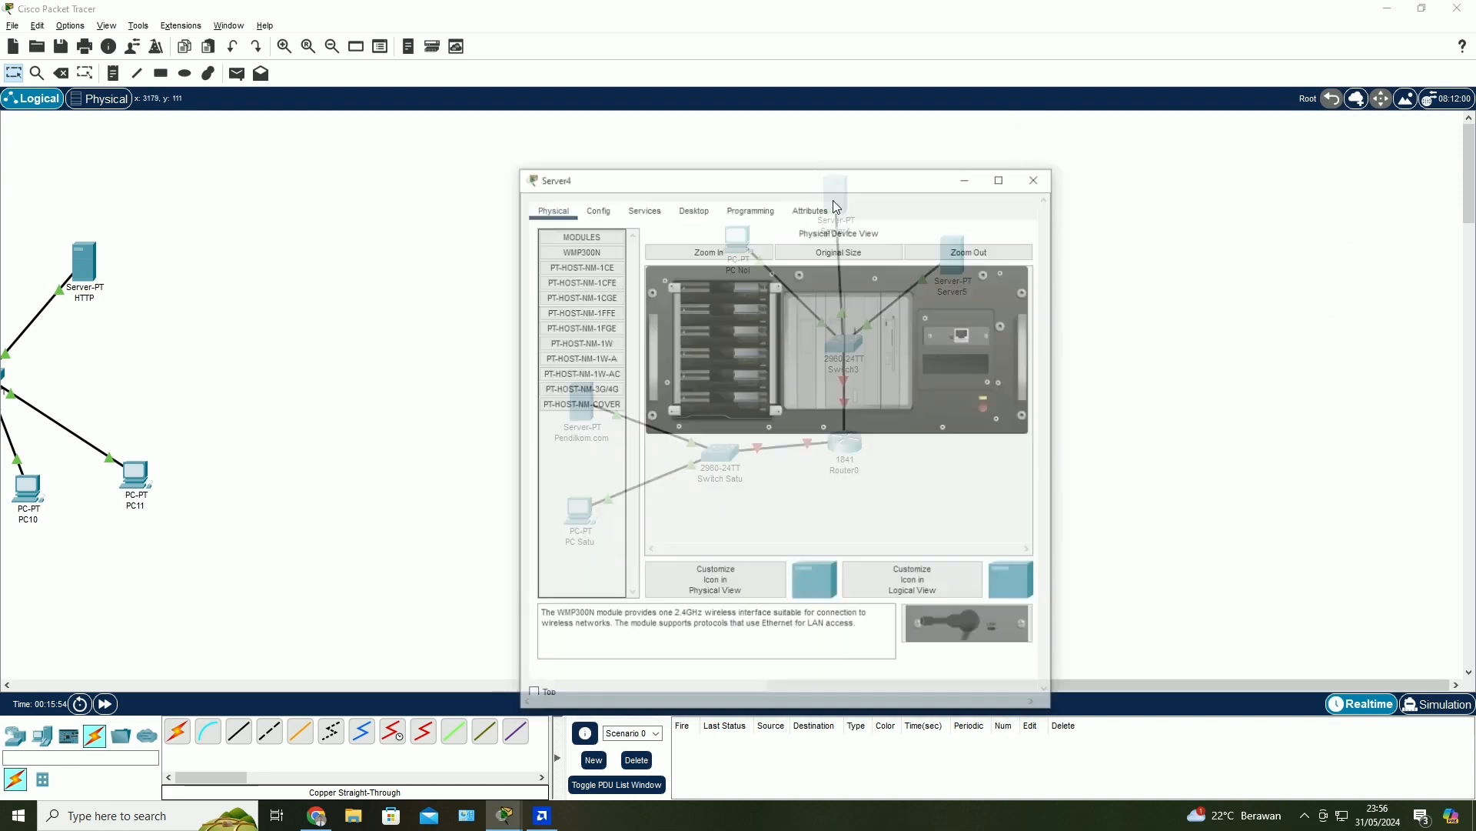
click(597, 208)
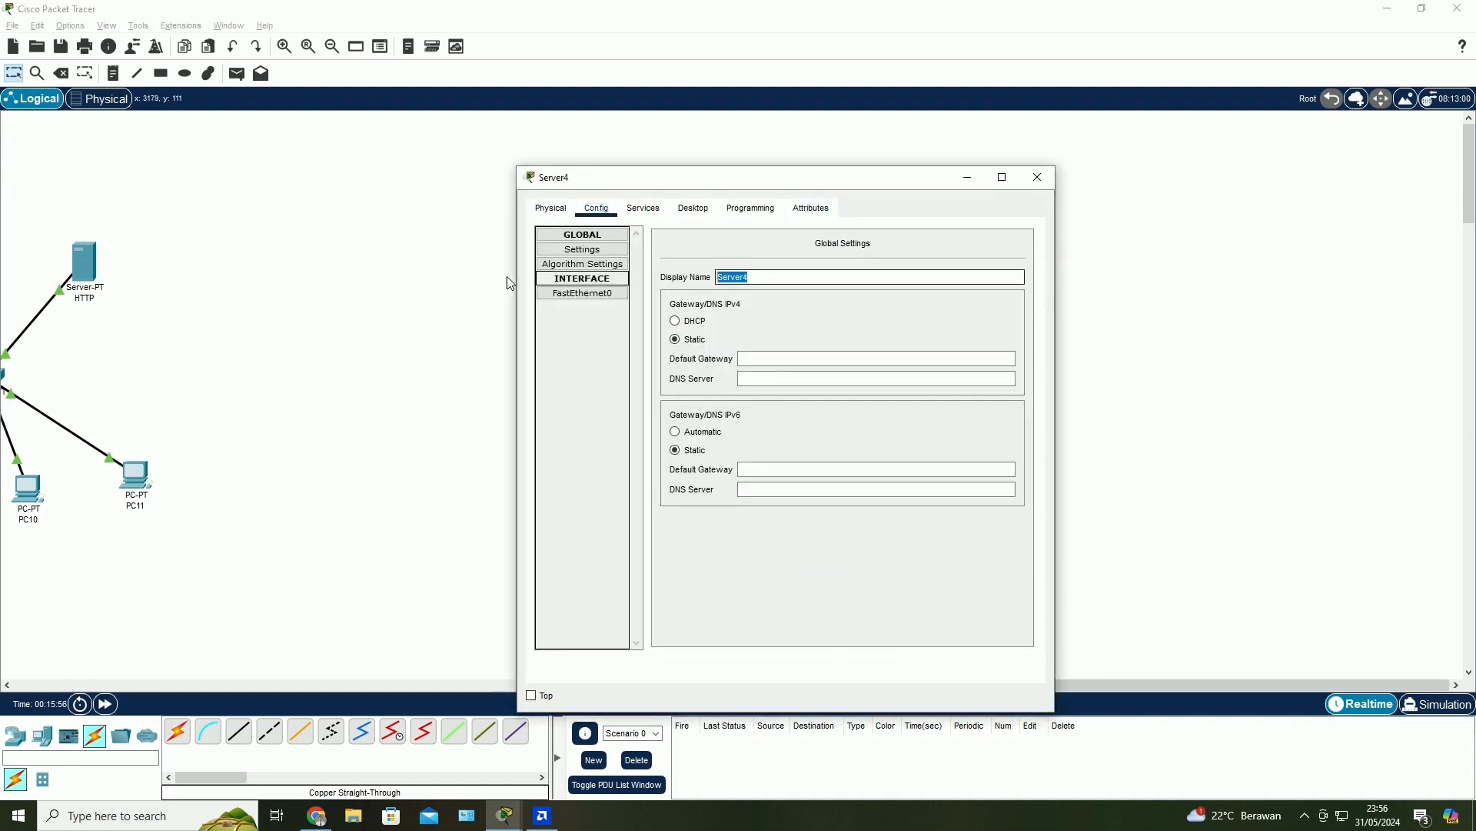
text(Ilkom.co)
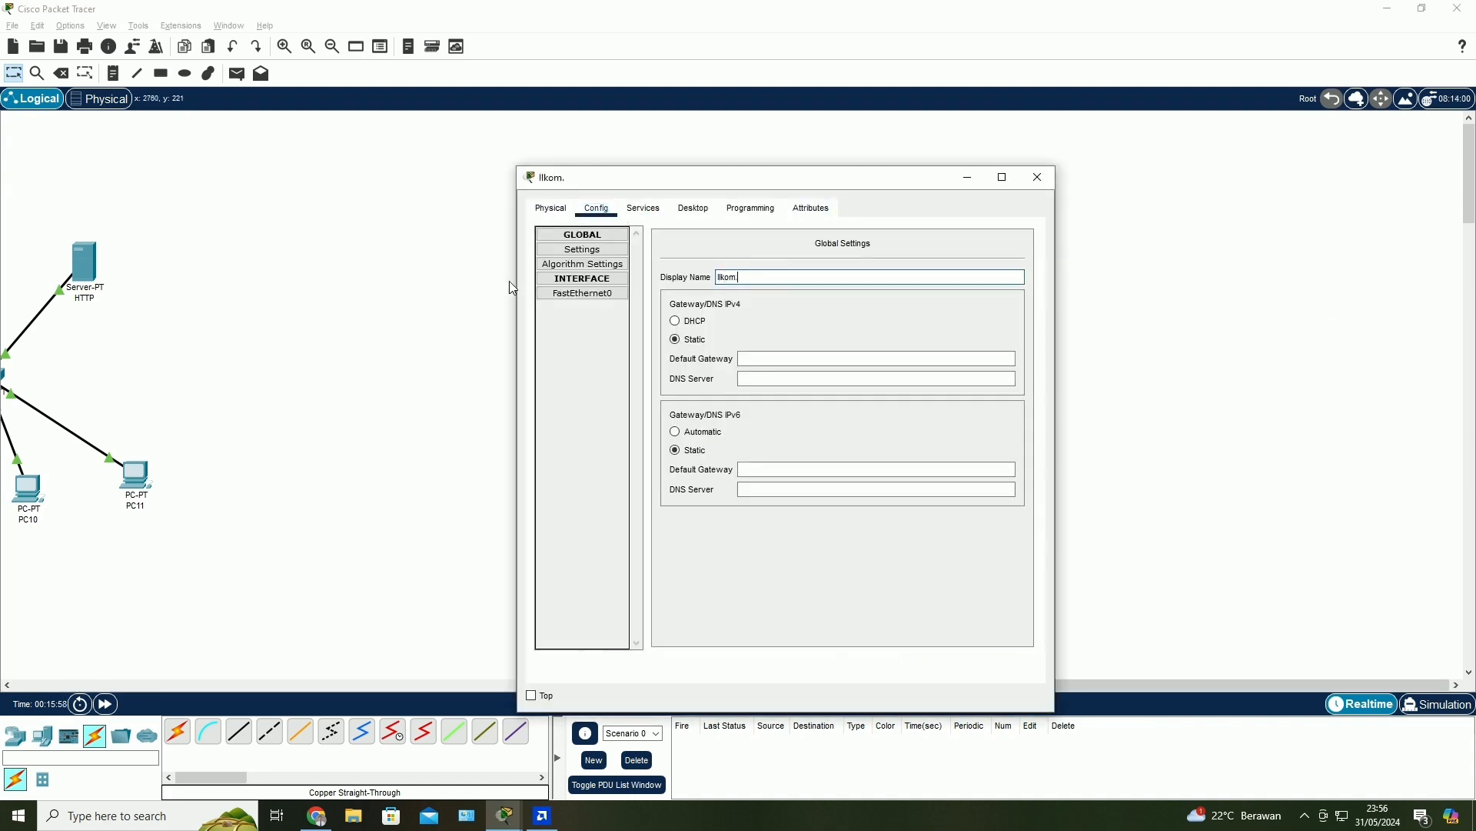
text(m)
click(1038, 185)
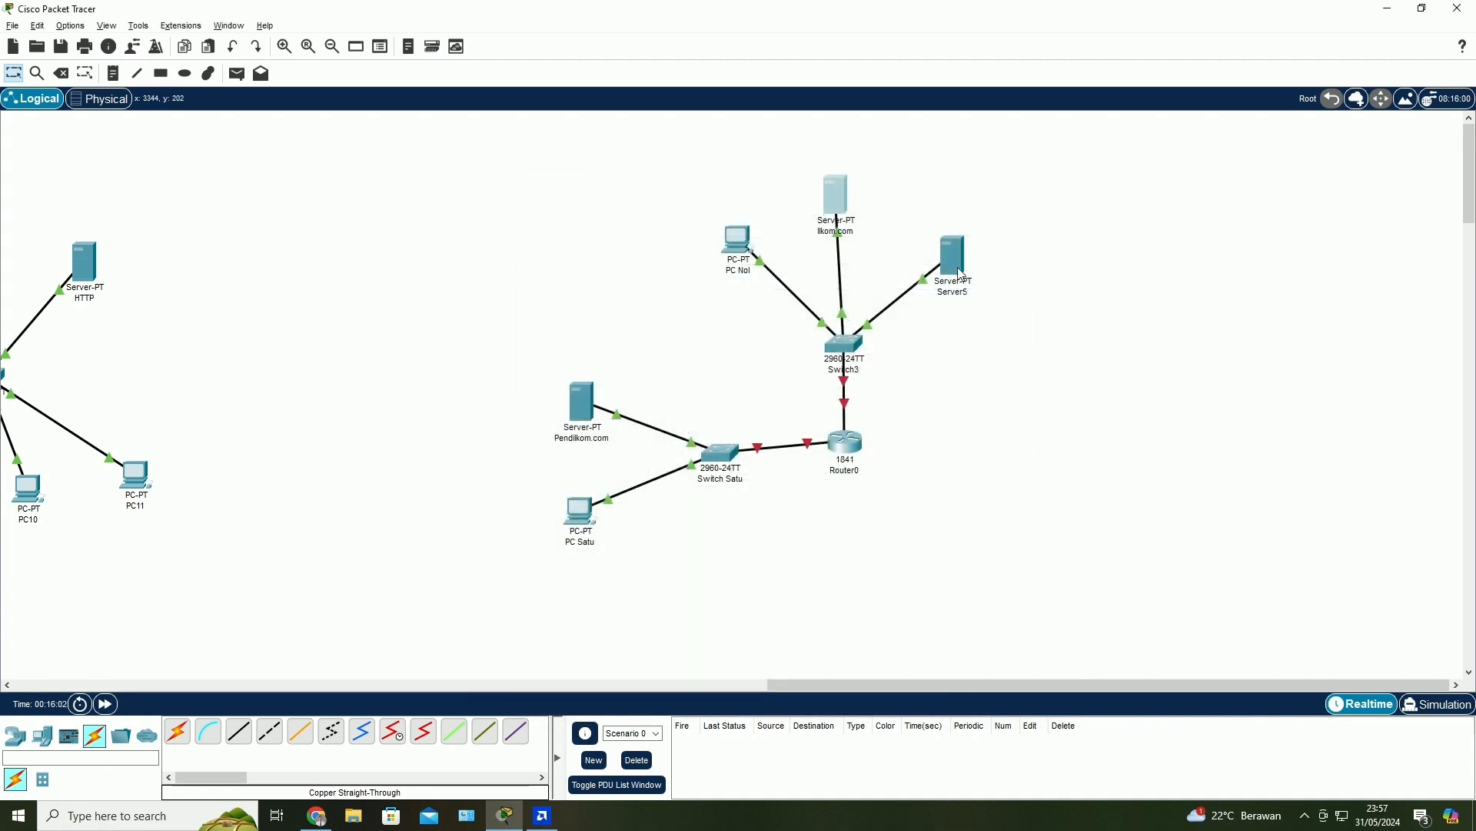
- Check the remaining server's label in the assignment and change Server5's display name to DNS Server
key(alt+Tab)
key(alt+Tab)
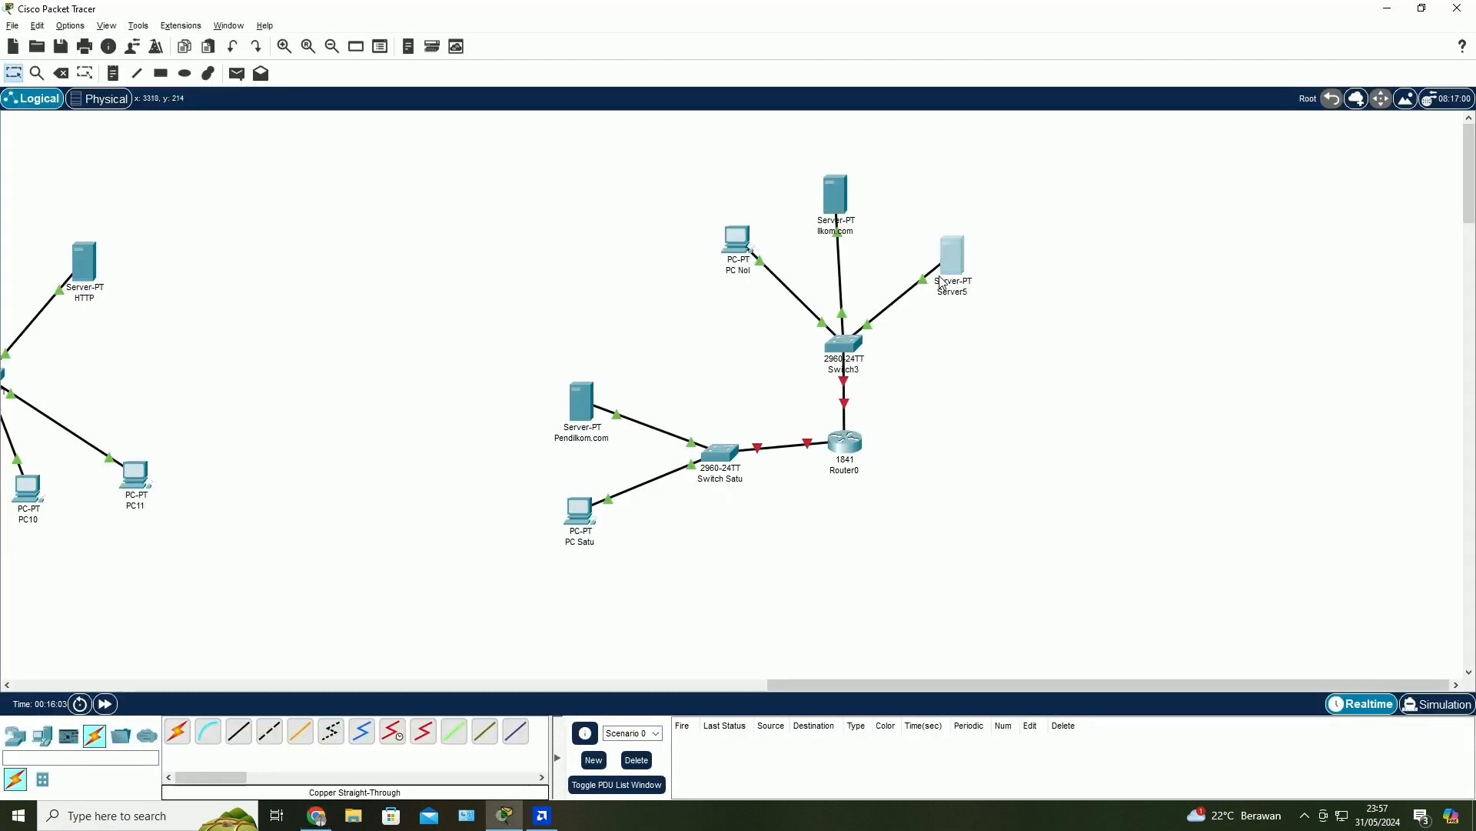
click(952, 260)
click(643, 208)
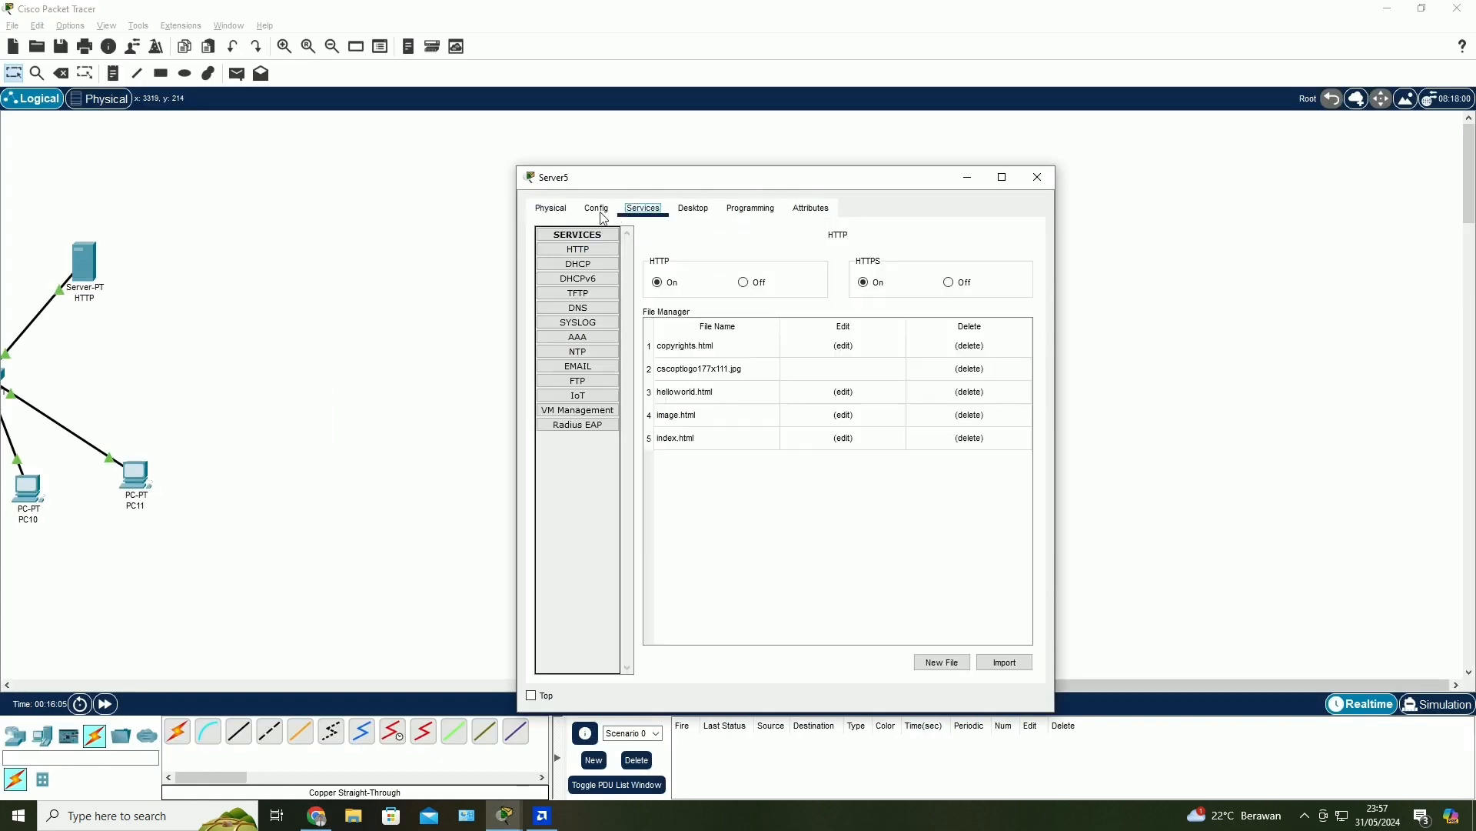
click(597, 208)
double_click(753, 276)
text(DNS)
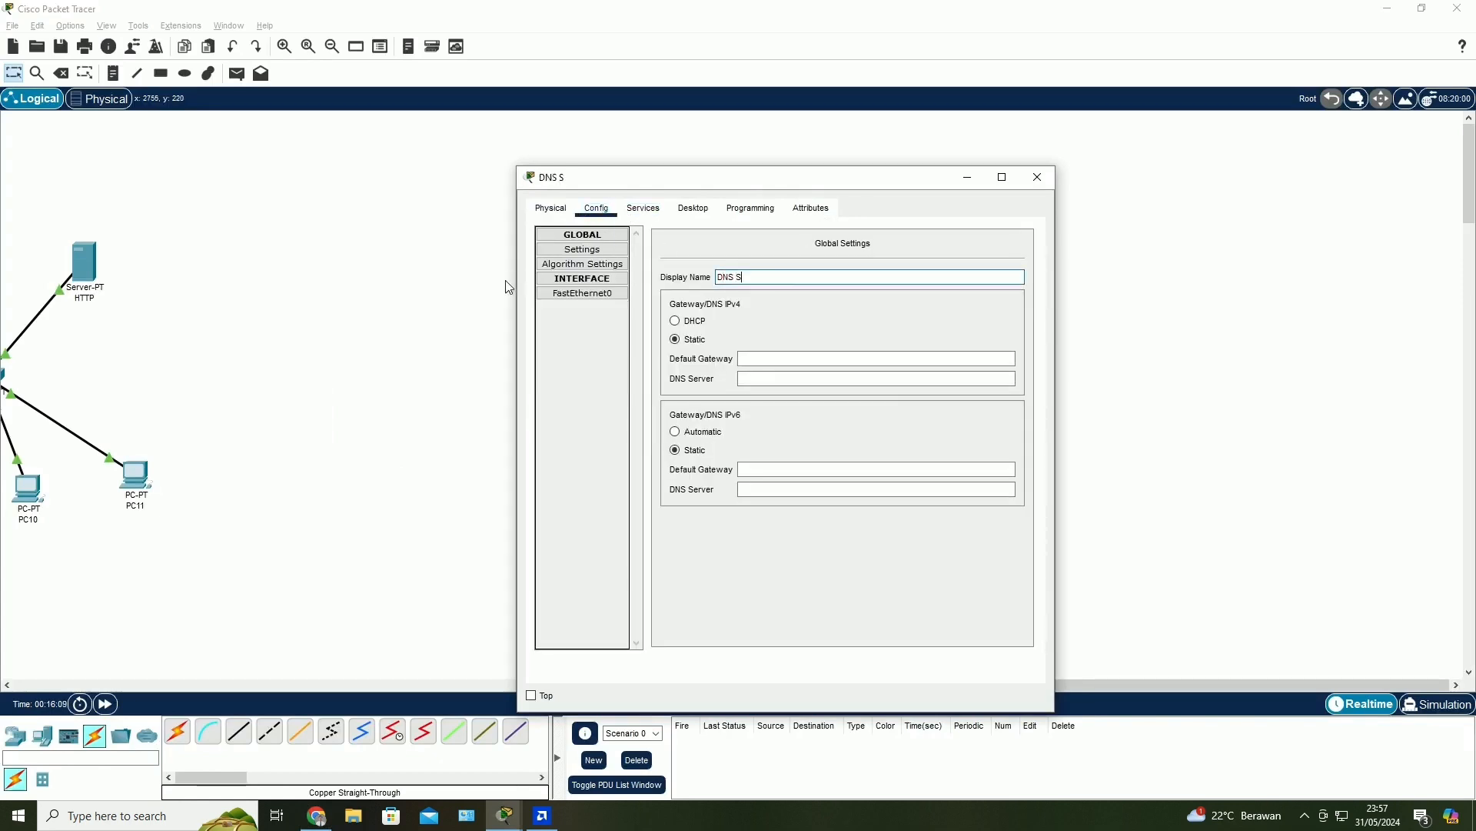
text( Serb)
key(BackSpace)
text(ver)
click(1038, 177)
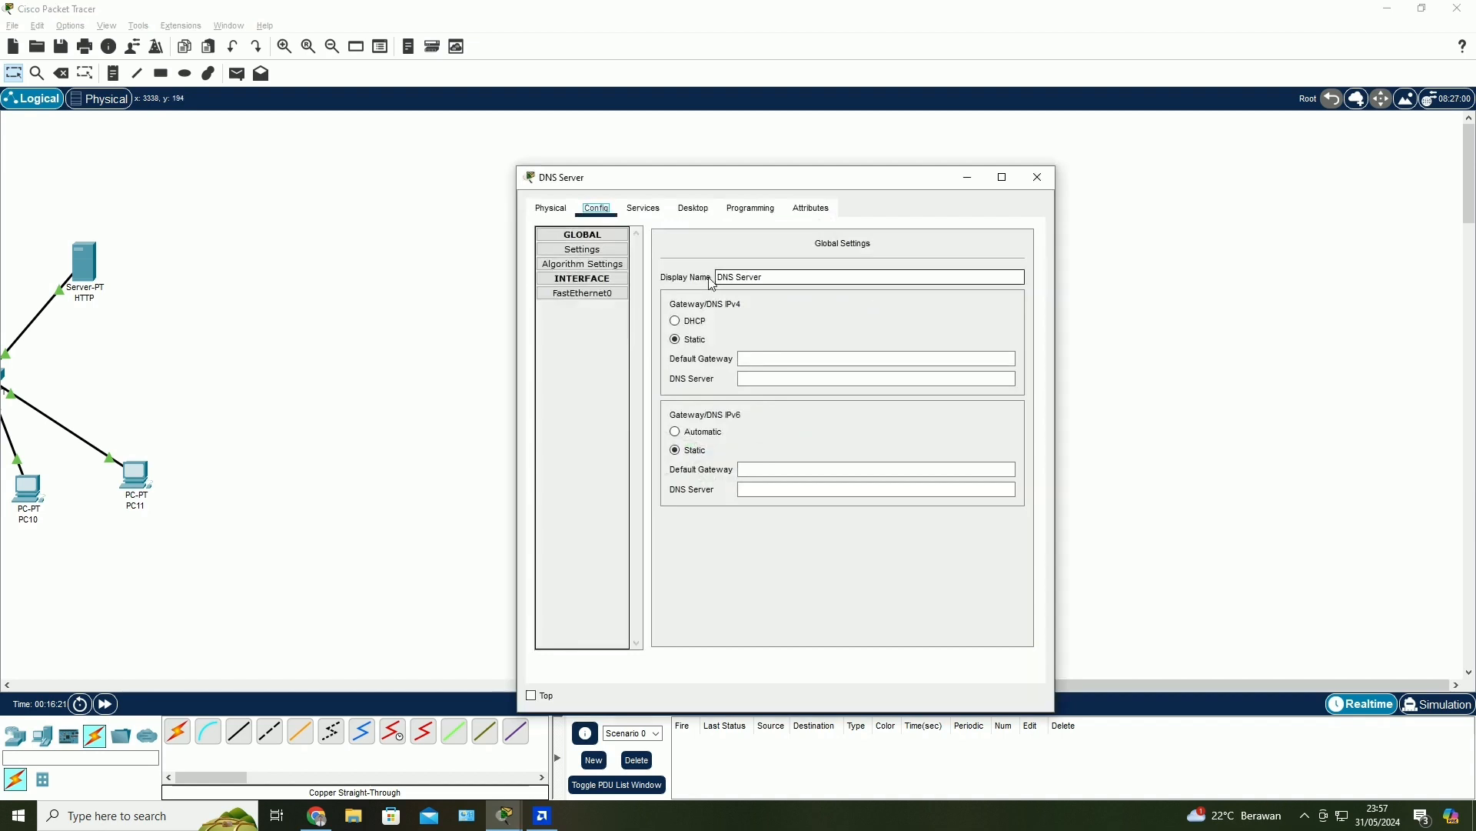
- Give DNS Server the static IPv4 address 192.168.10.1 with subnet mask 255.255.255.0, copying the address for reuse
click(645, 210)
click(677, 215)
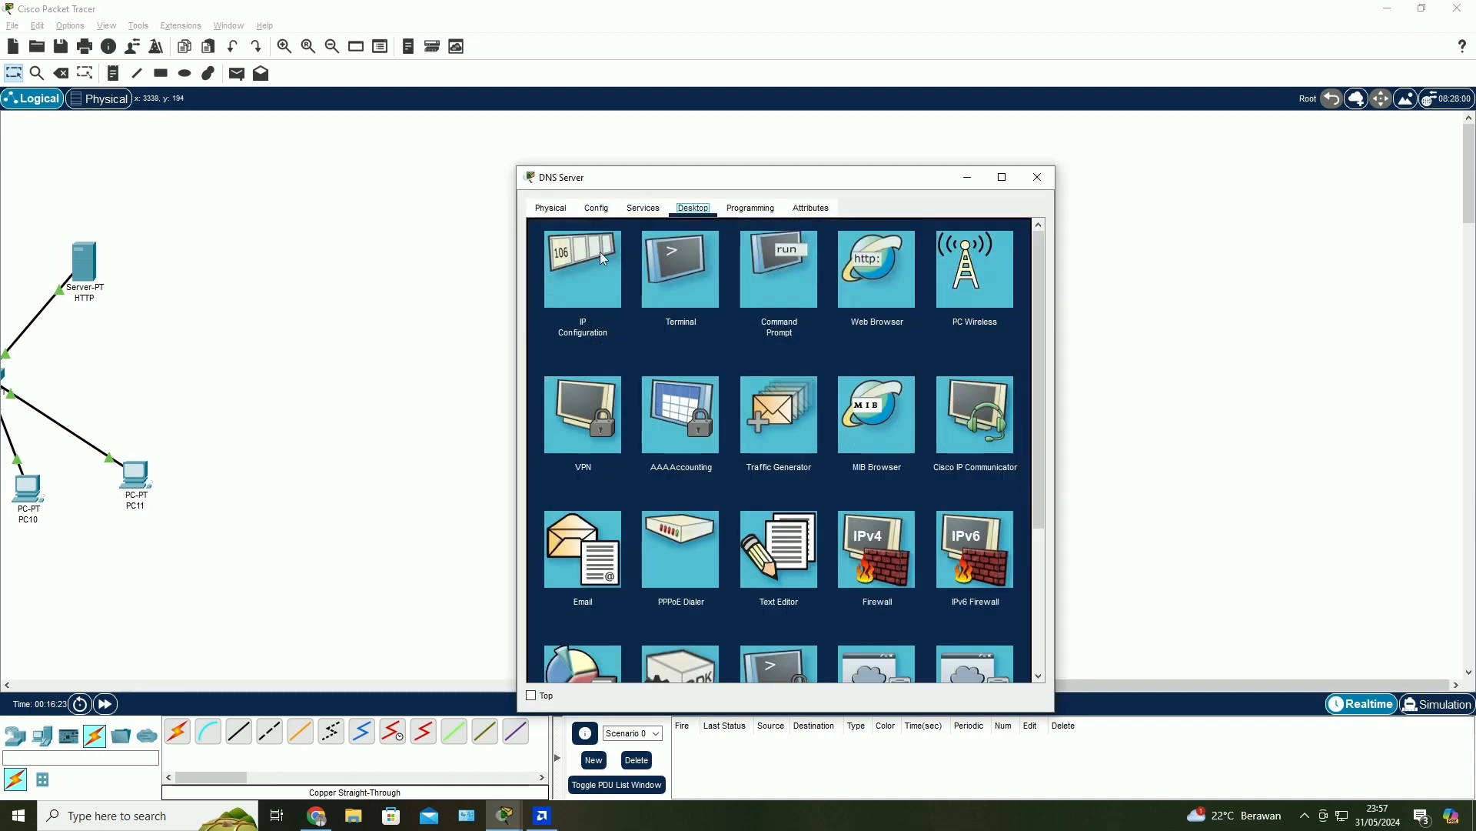
click(600, 251)
click(747, 298)
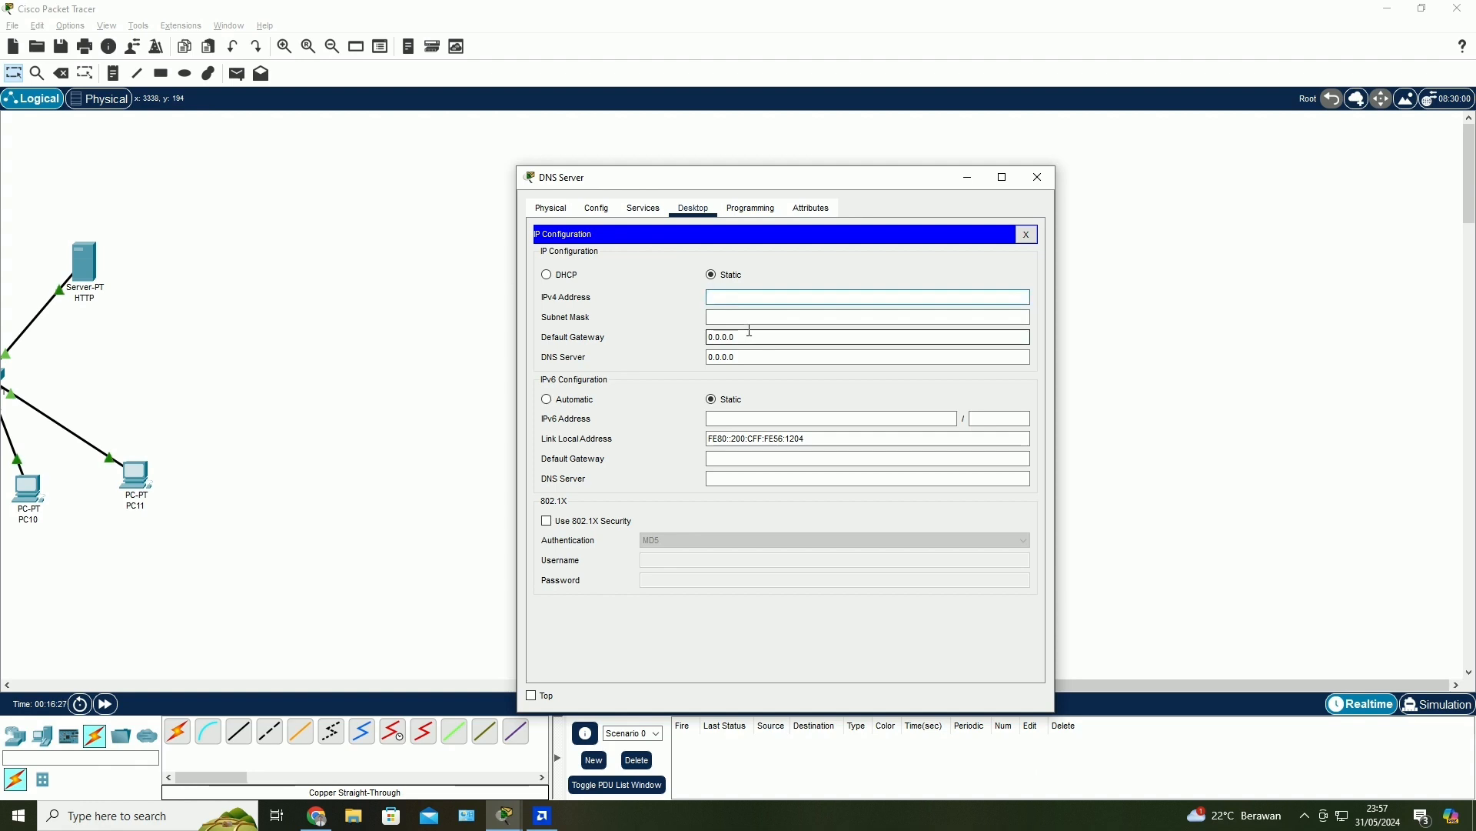
text(192.168.10.1)
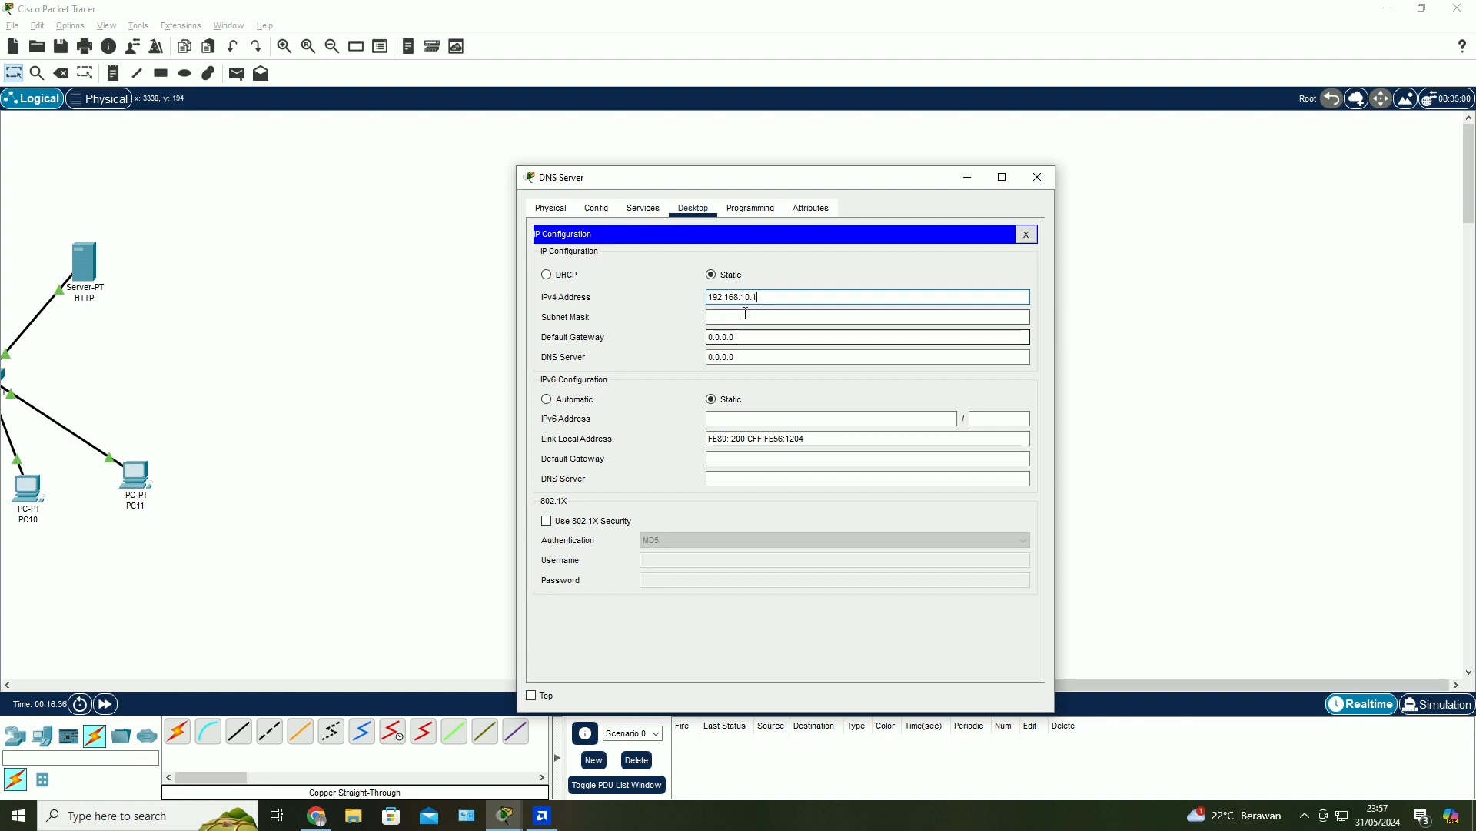
drag(759, 297, 703, 298)
key(ctrl+c)
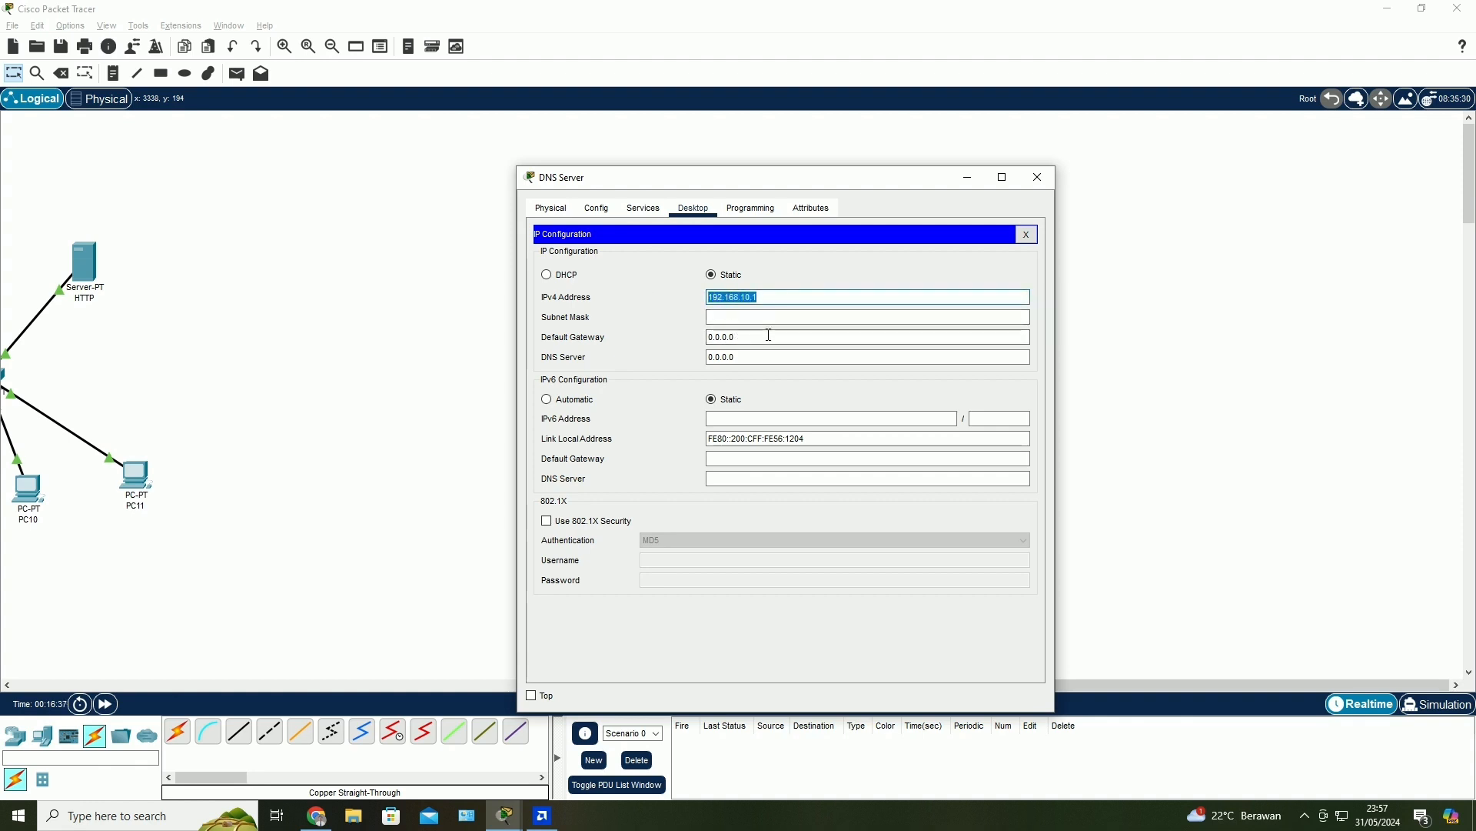
click(843, 317)
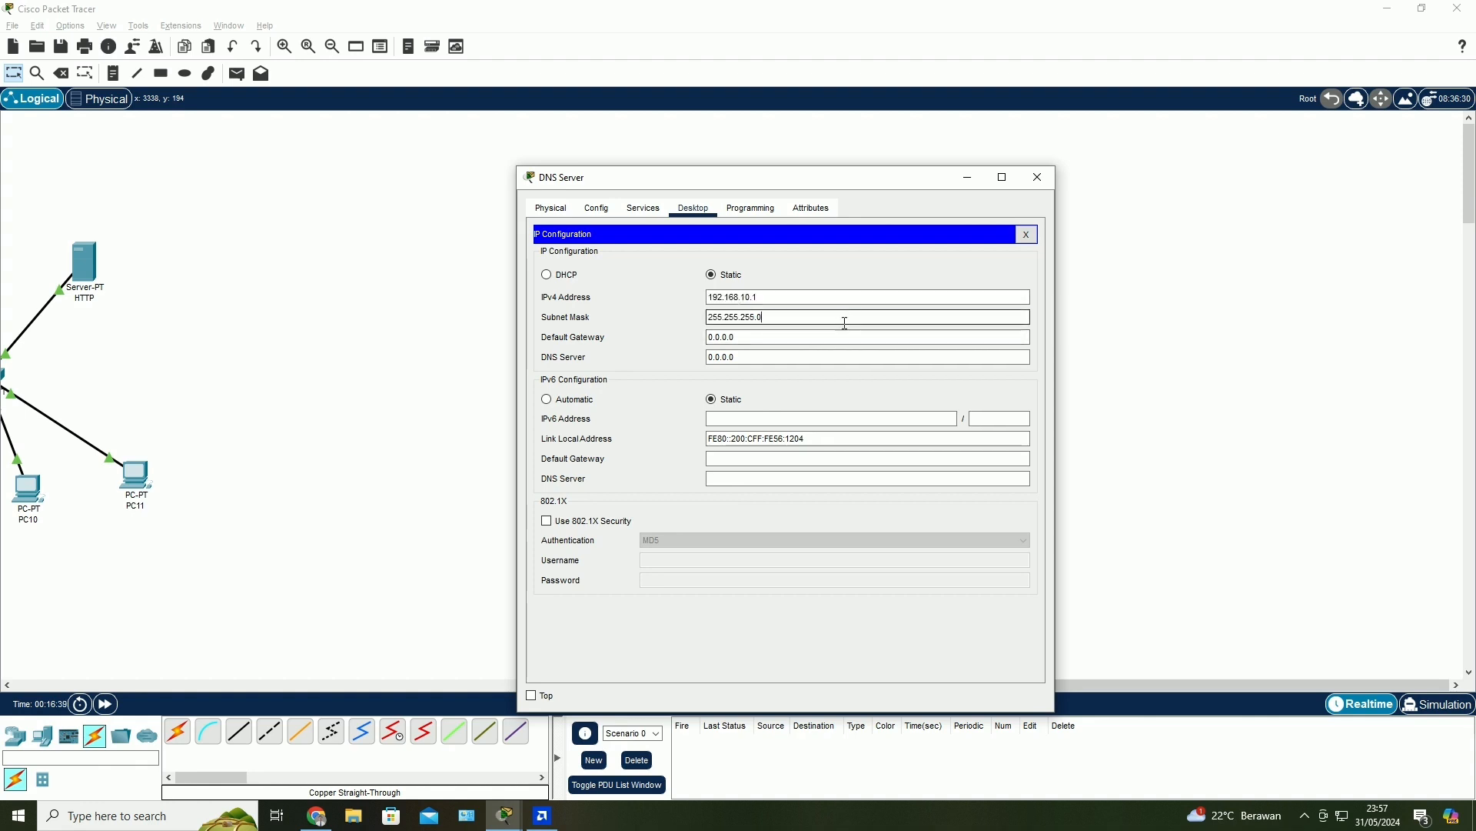
click(1054, 179)
- Configure the Ilkom.com server with IPv4 address 192.168.10.2, subnet mask 255.255.255.0 and DNS server 192.168.10.1
click(841, 199)
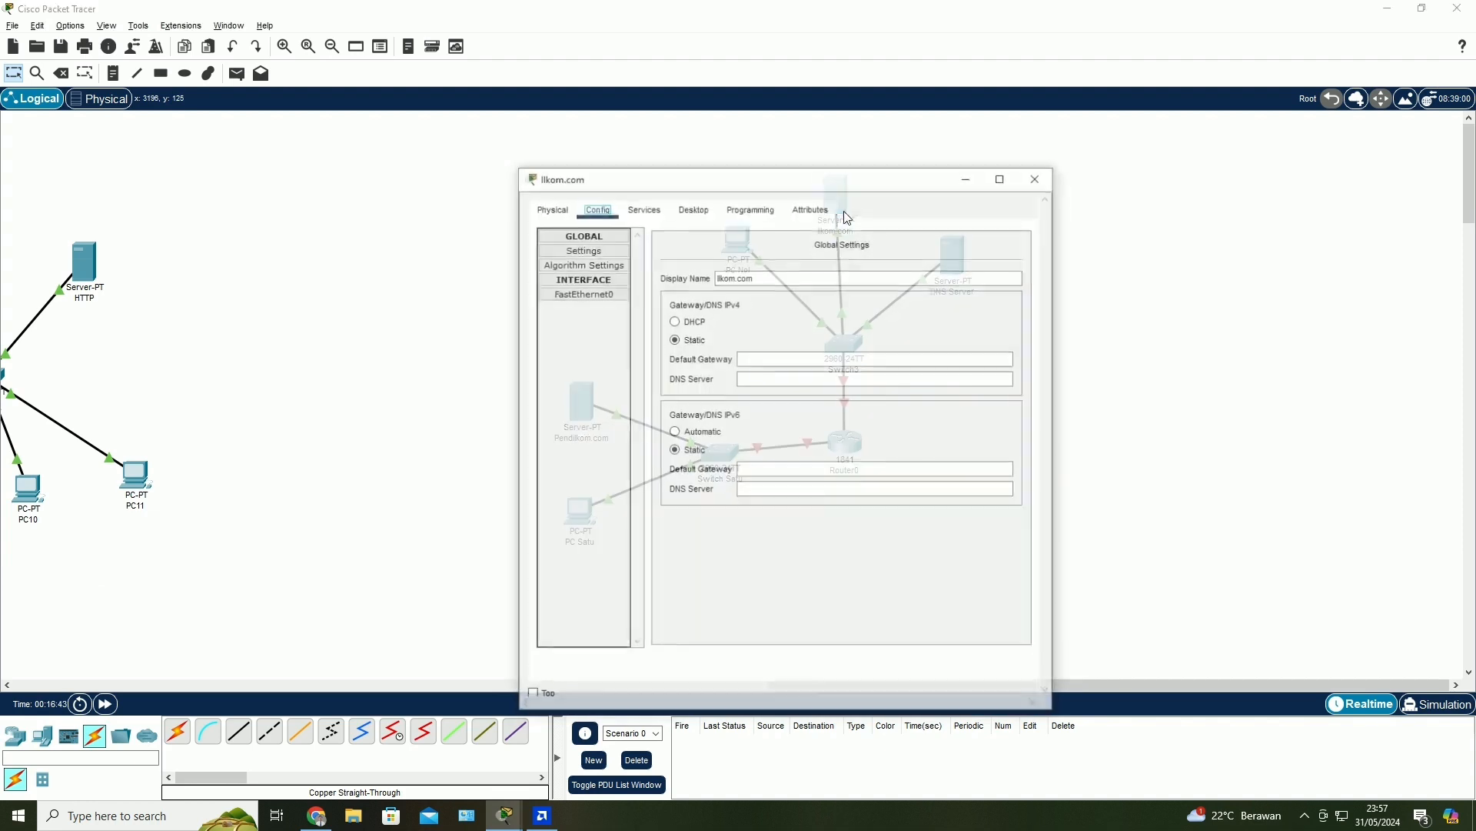
click(643, 209)
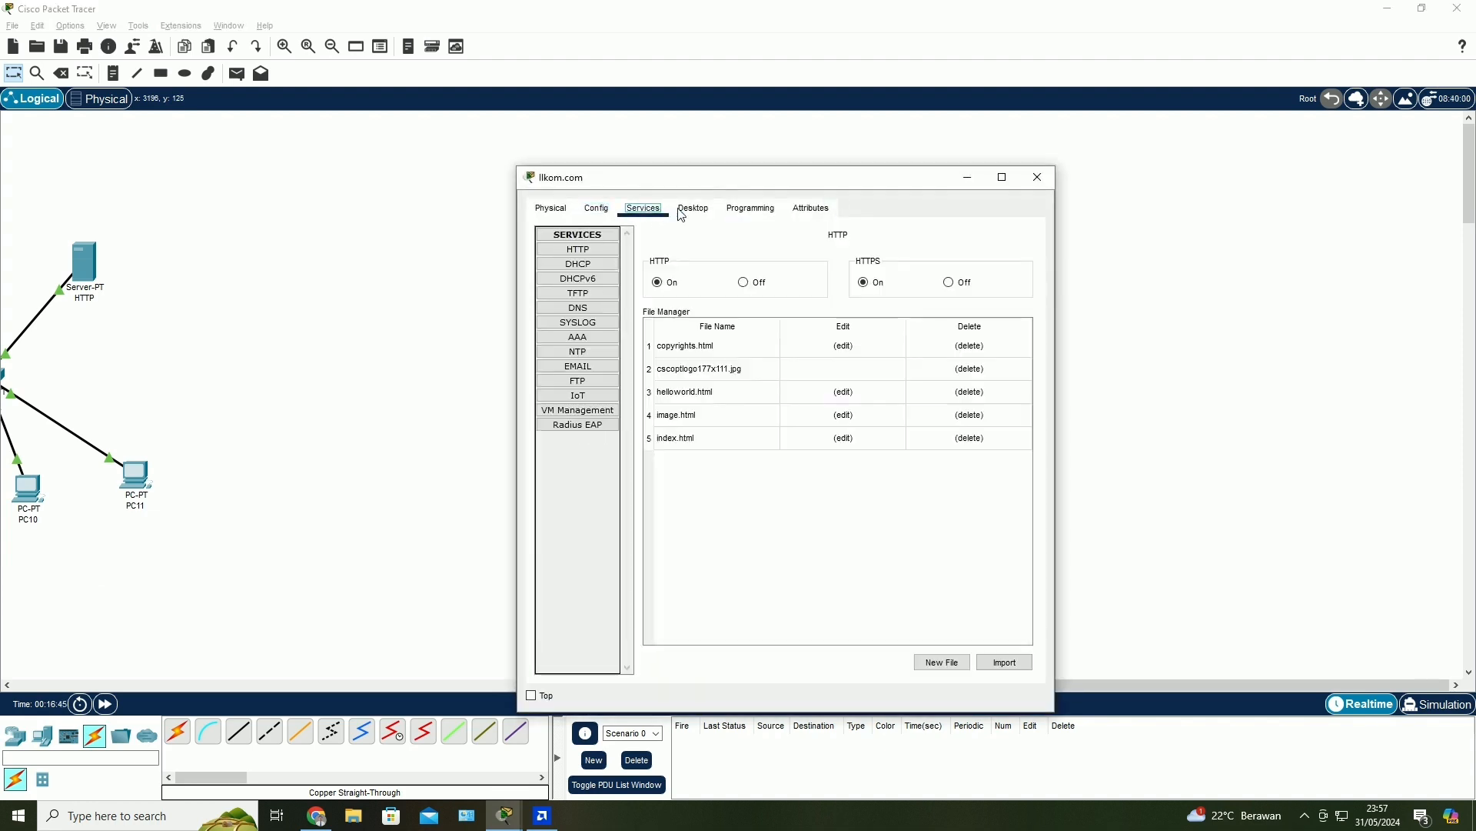
click(693, 208)
click(583, 269)
click(746, 297)
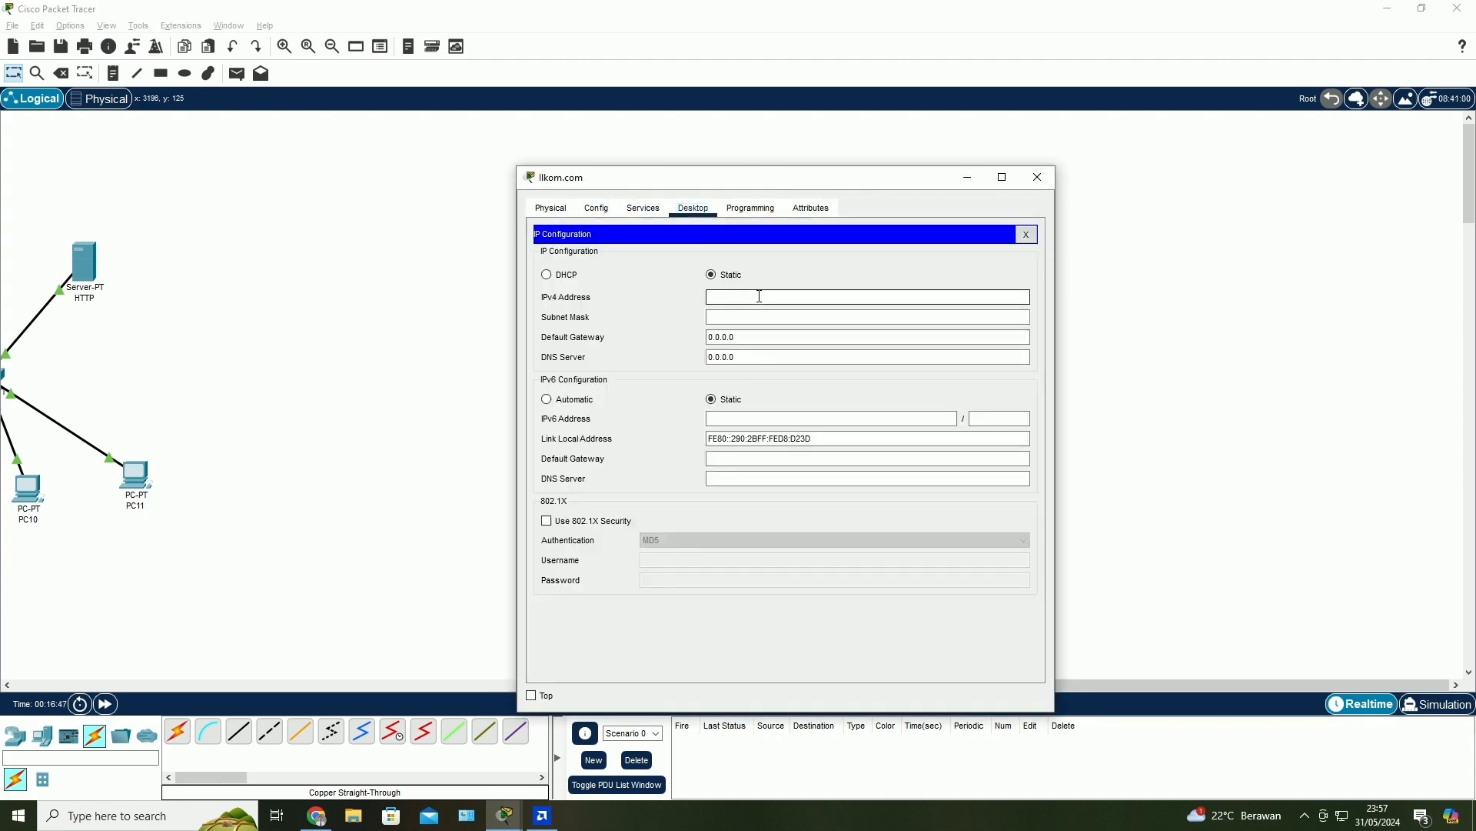
text(192.168.10.1)
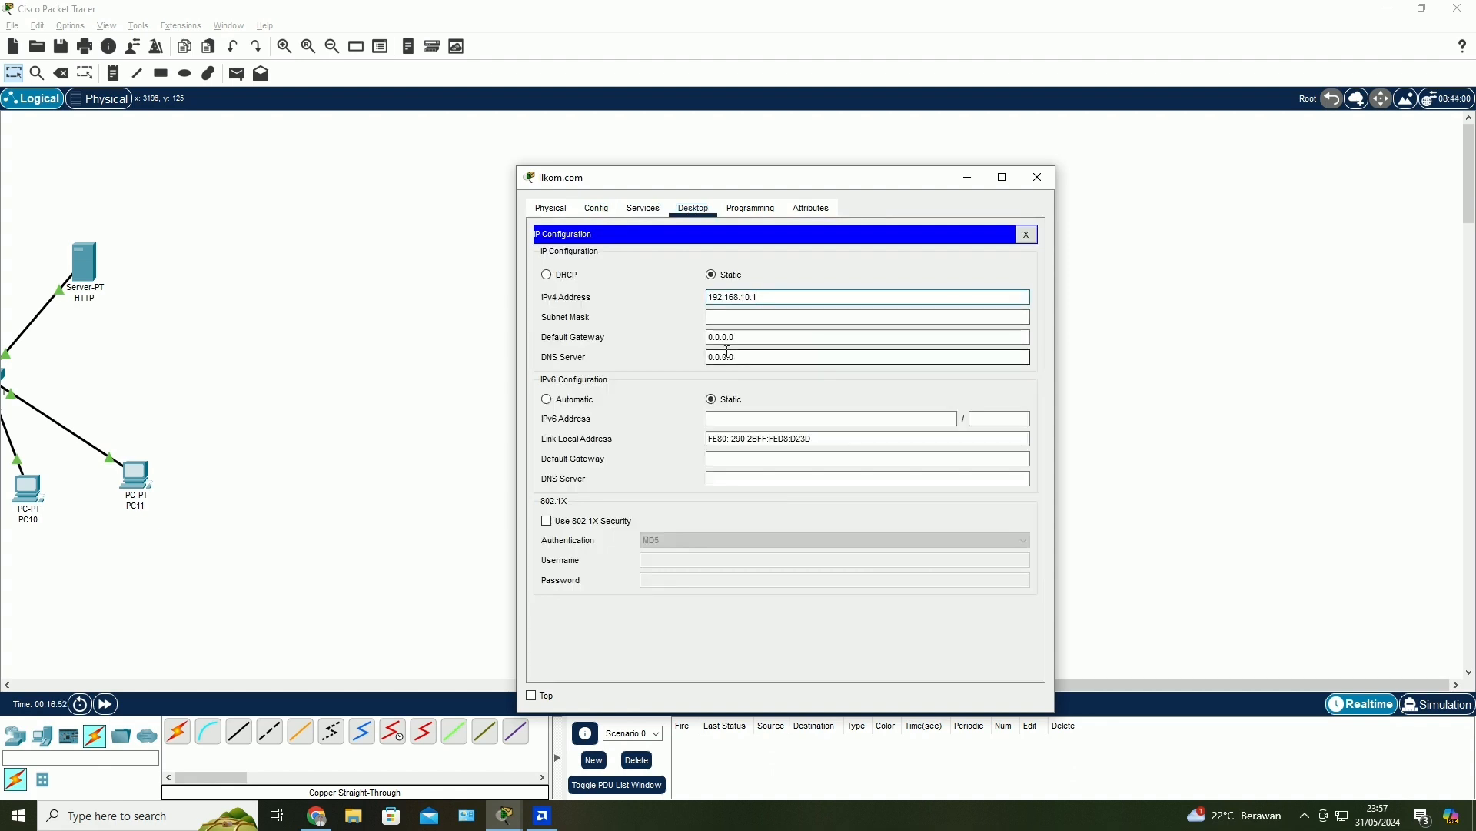
drag(741, 357, 687, 361)
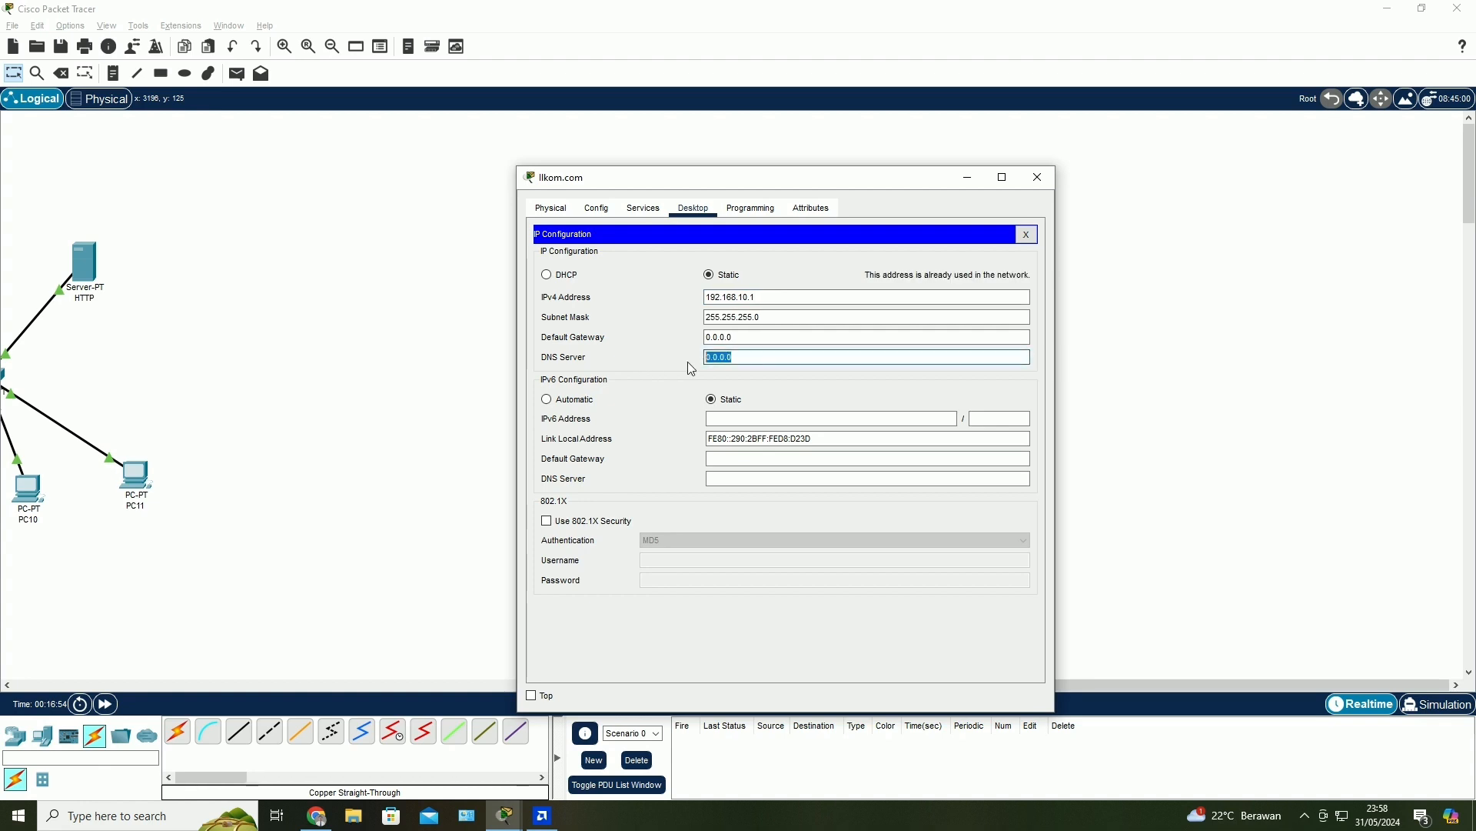
key(ctrl+v)
drag(798, 297, 741, 298)
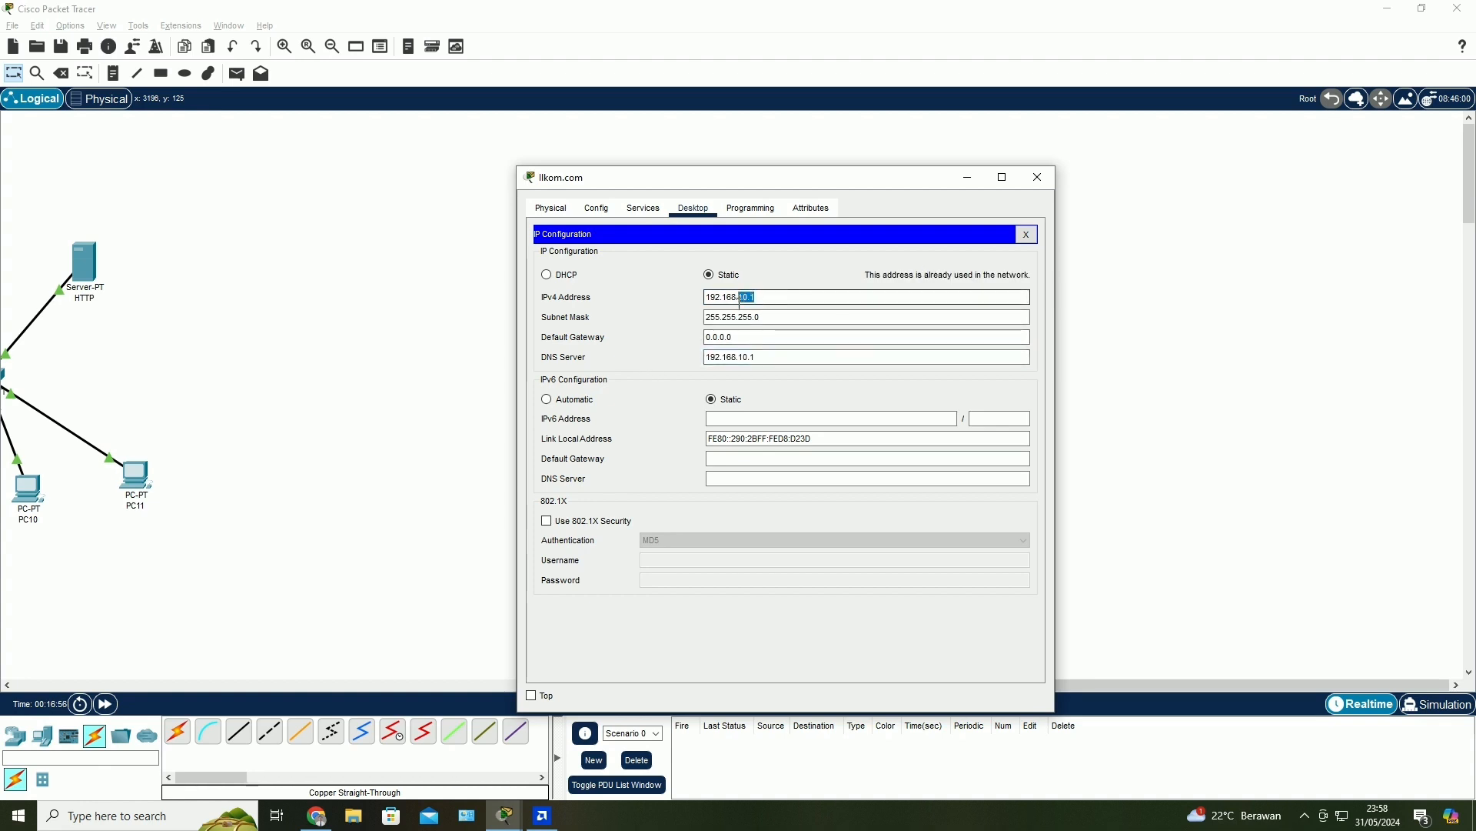
text(2)
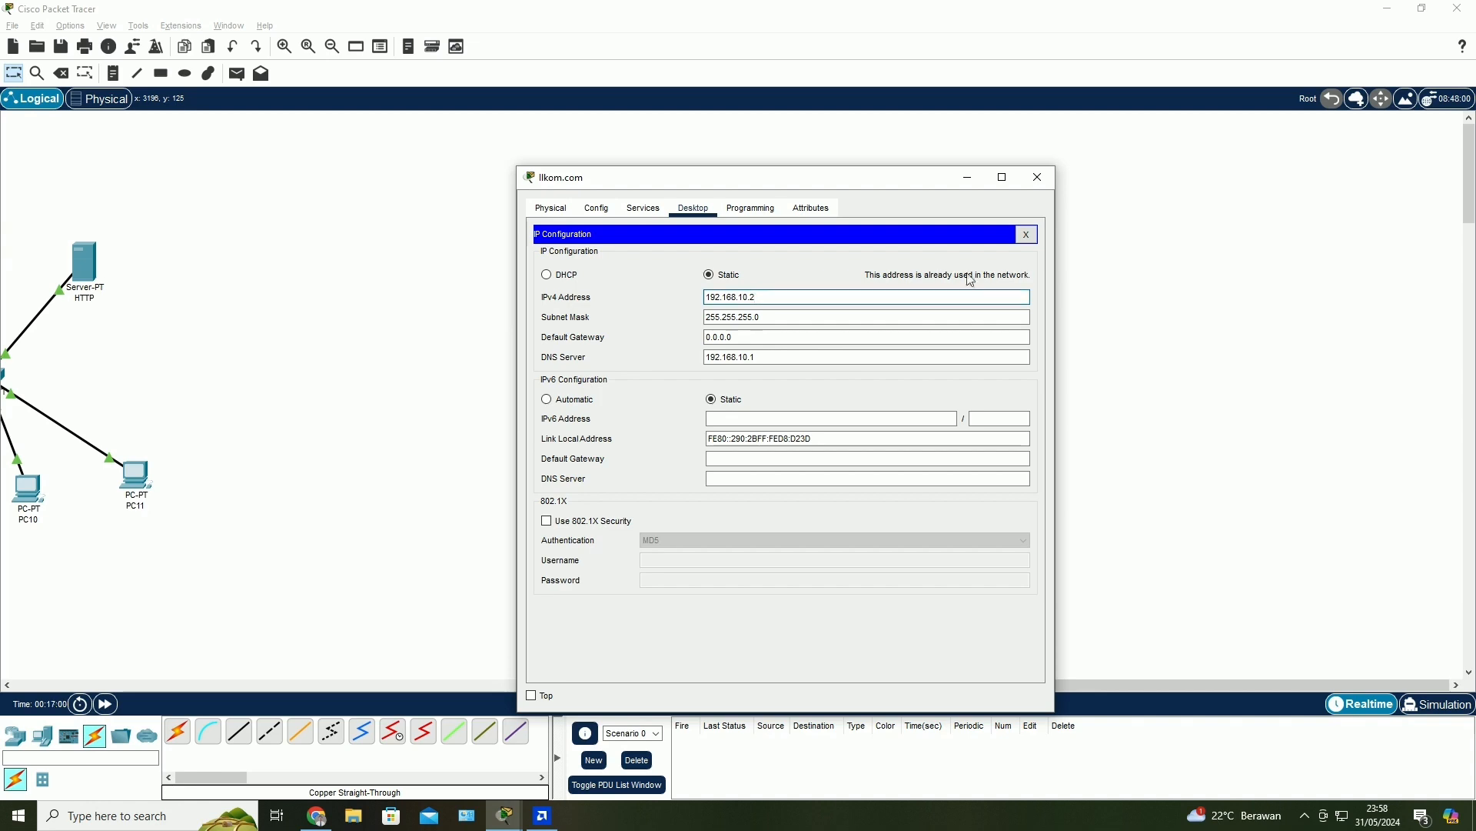
click(1037, 177)
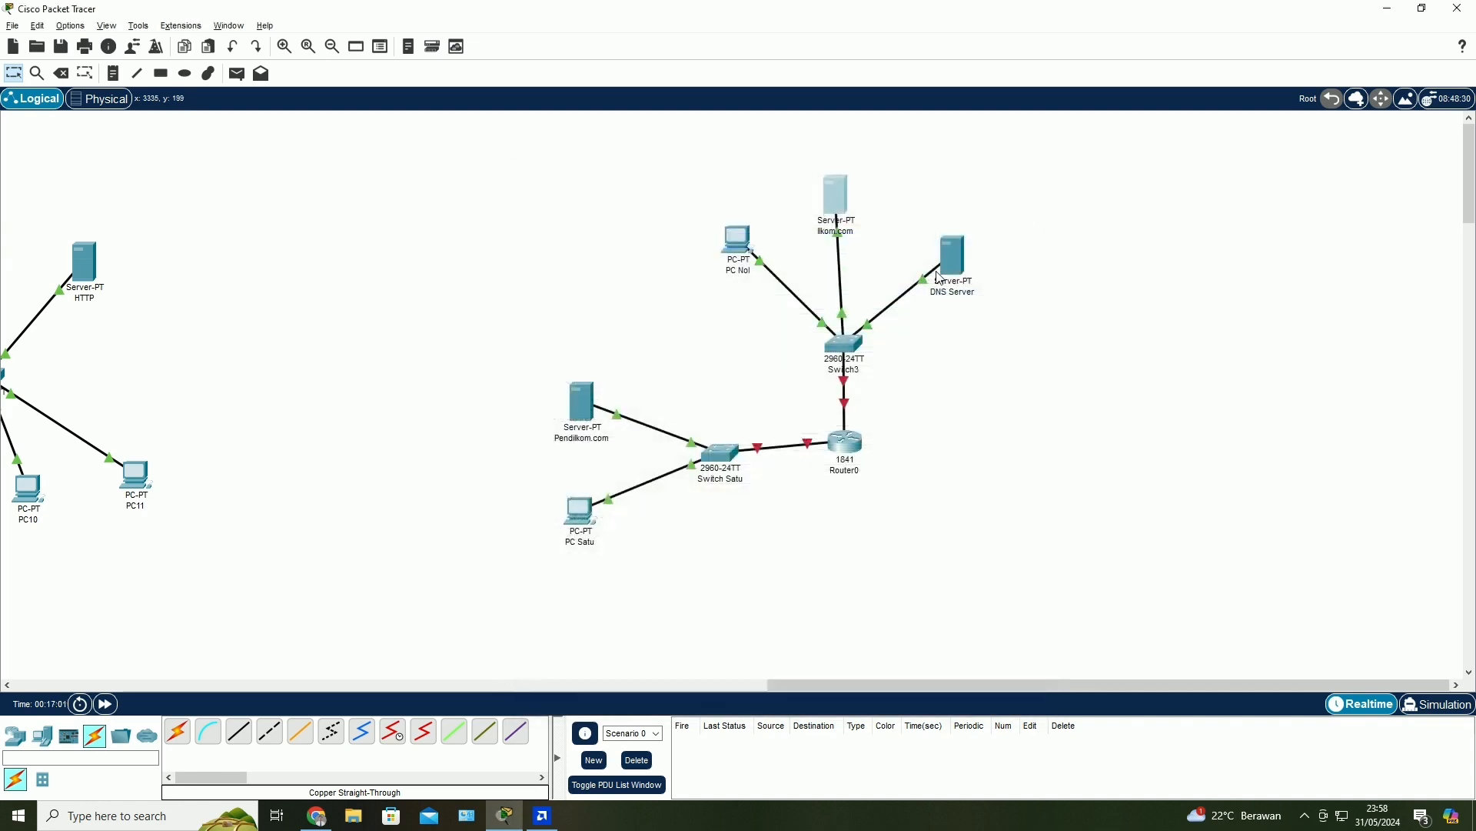
- Configure PC Nol with IPv4 address 192.168.10.3, subnet mask 255.255.255.0 and DNS server 192.168.10.1
click(742, 252)
click(656, 210)
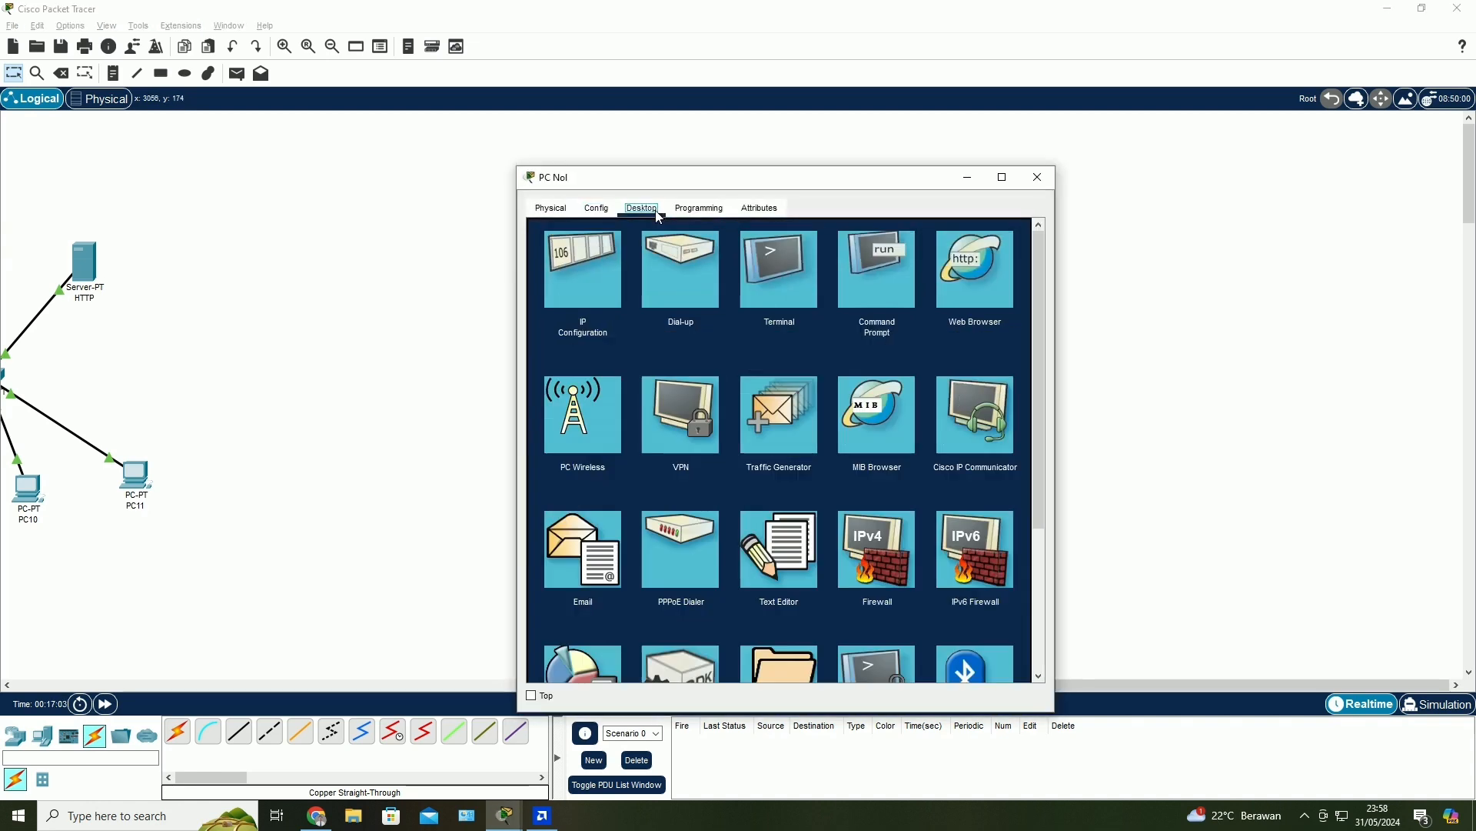
click(584, 263)
click(772, 316)
text(192.168.10.1)
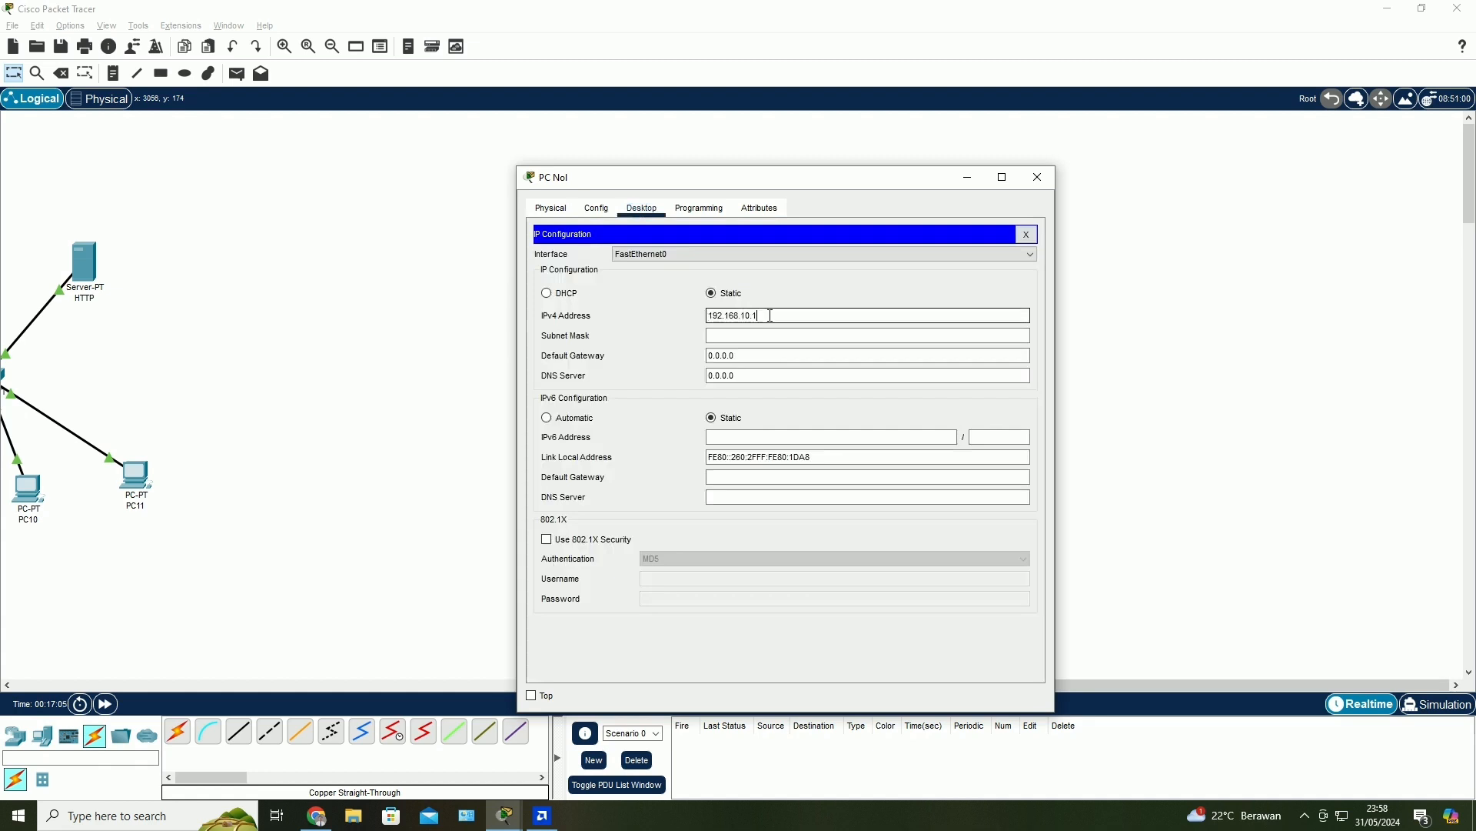
click(774, 336)
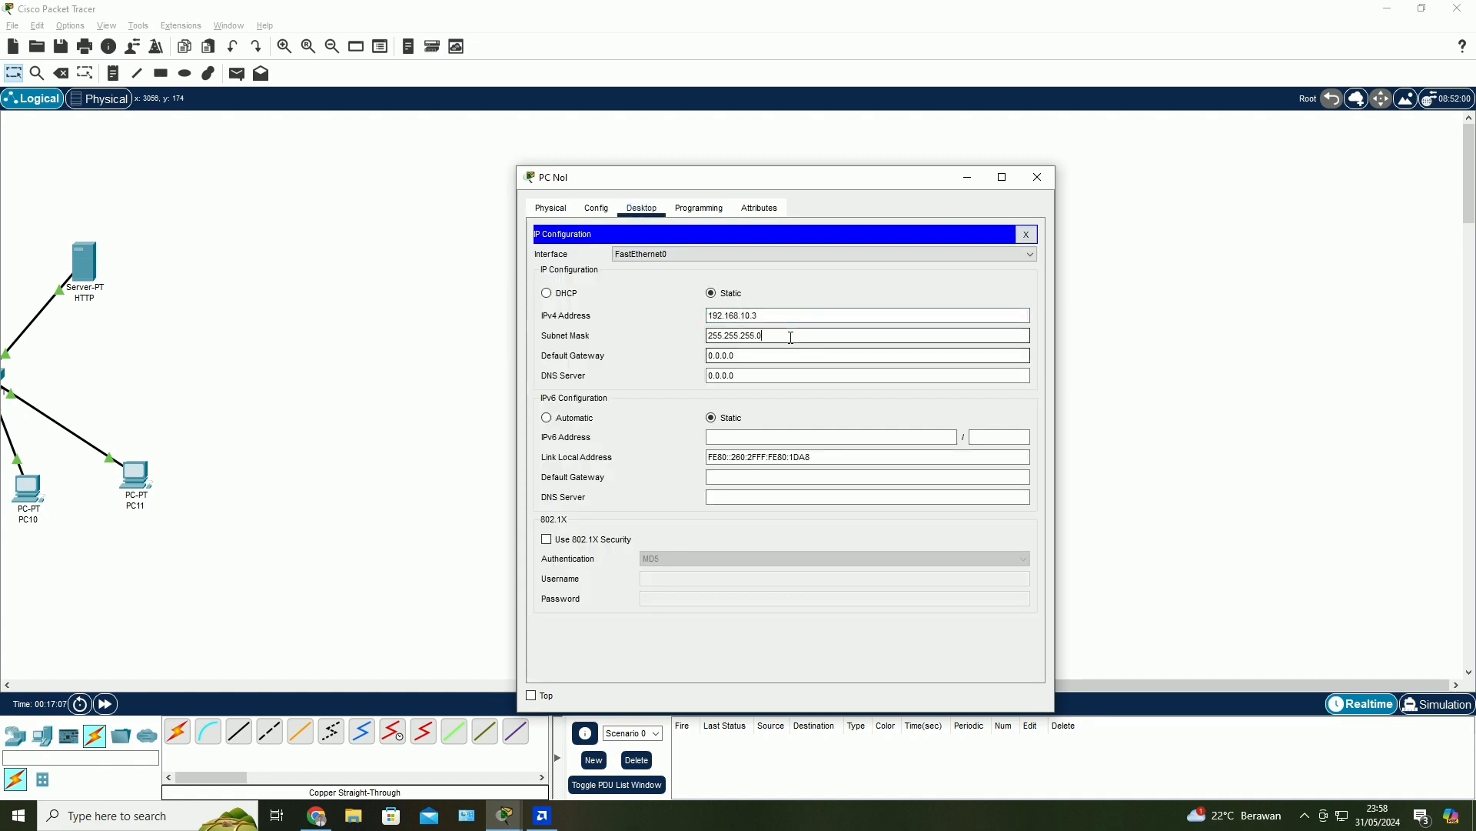
key(Tab)
key(Tab)
text(192.168.10.1)
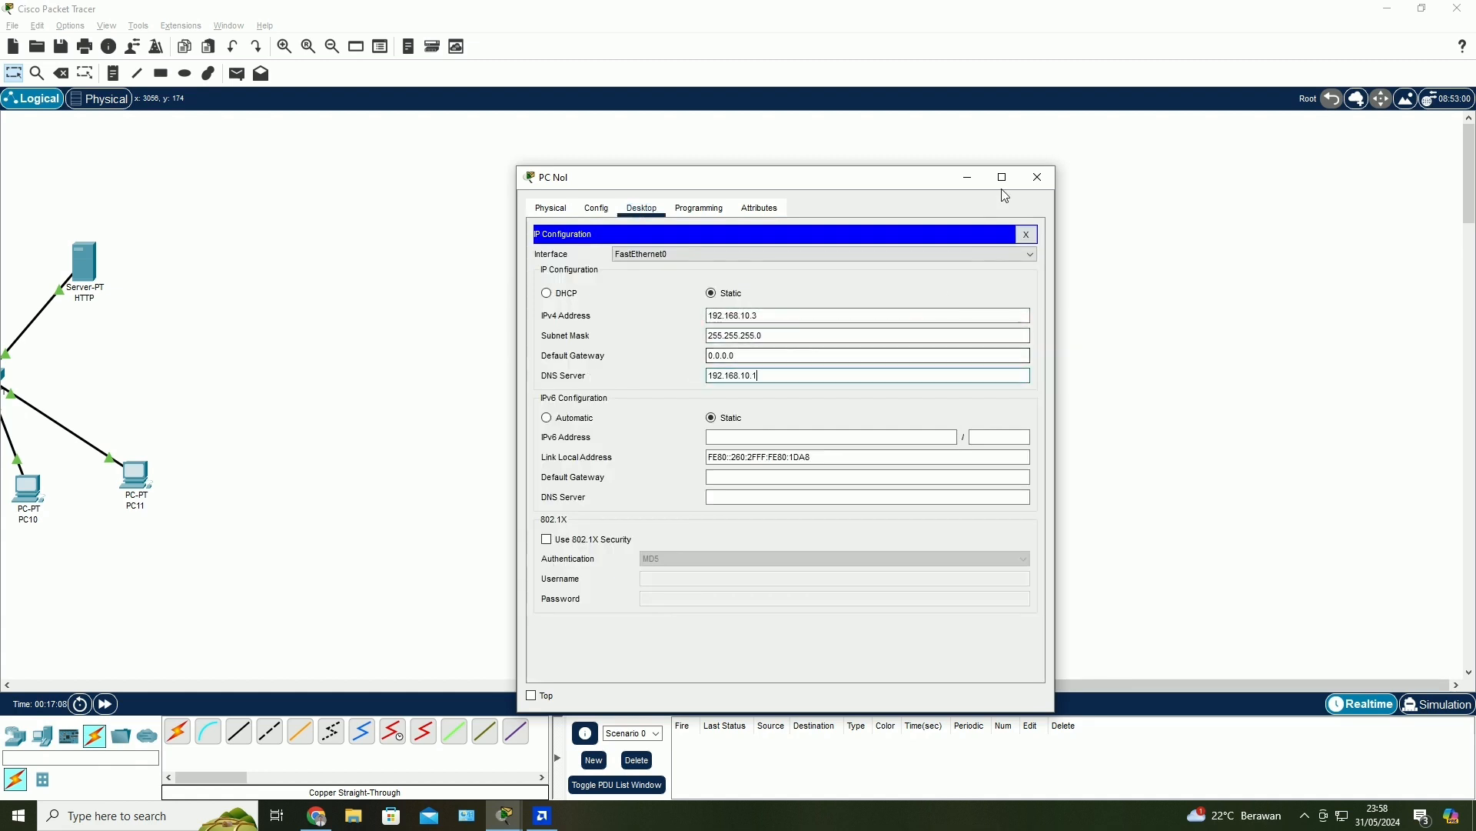
click(1039, 180)
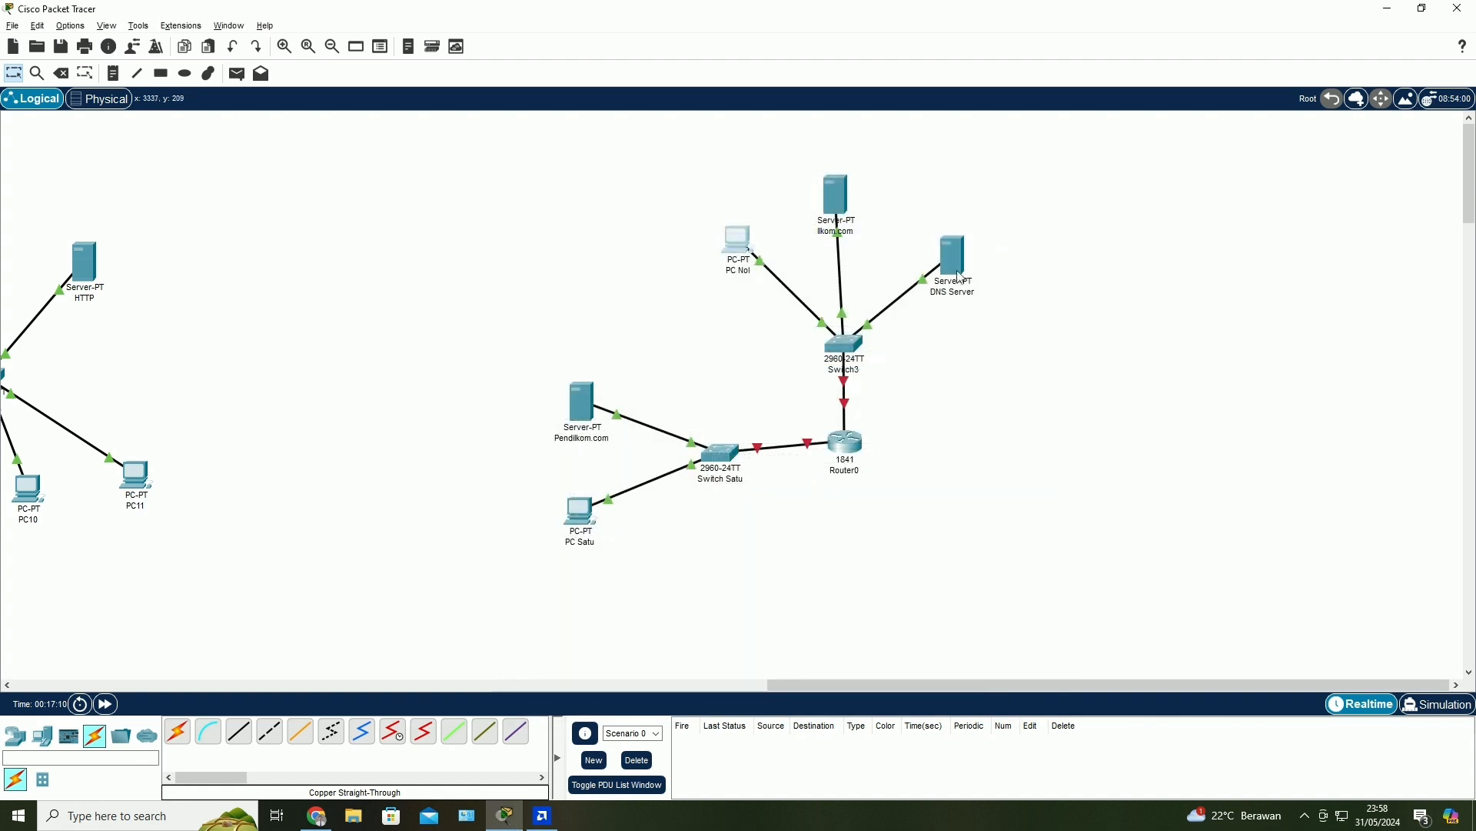
click(583, 510)
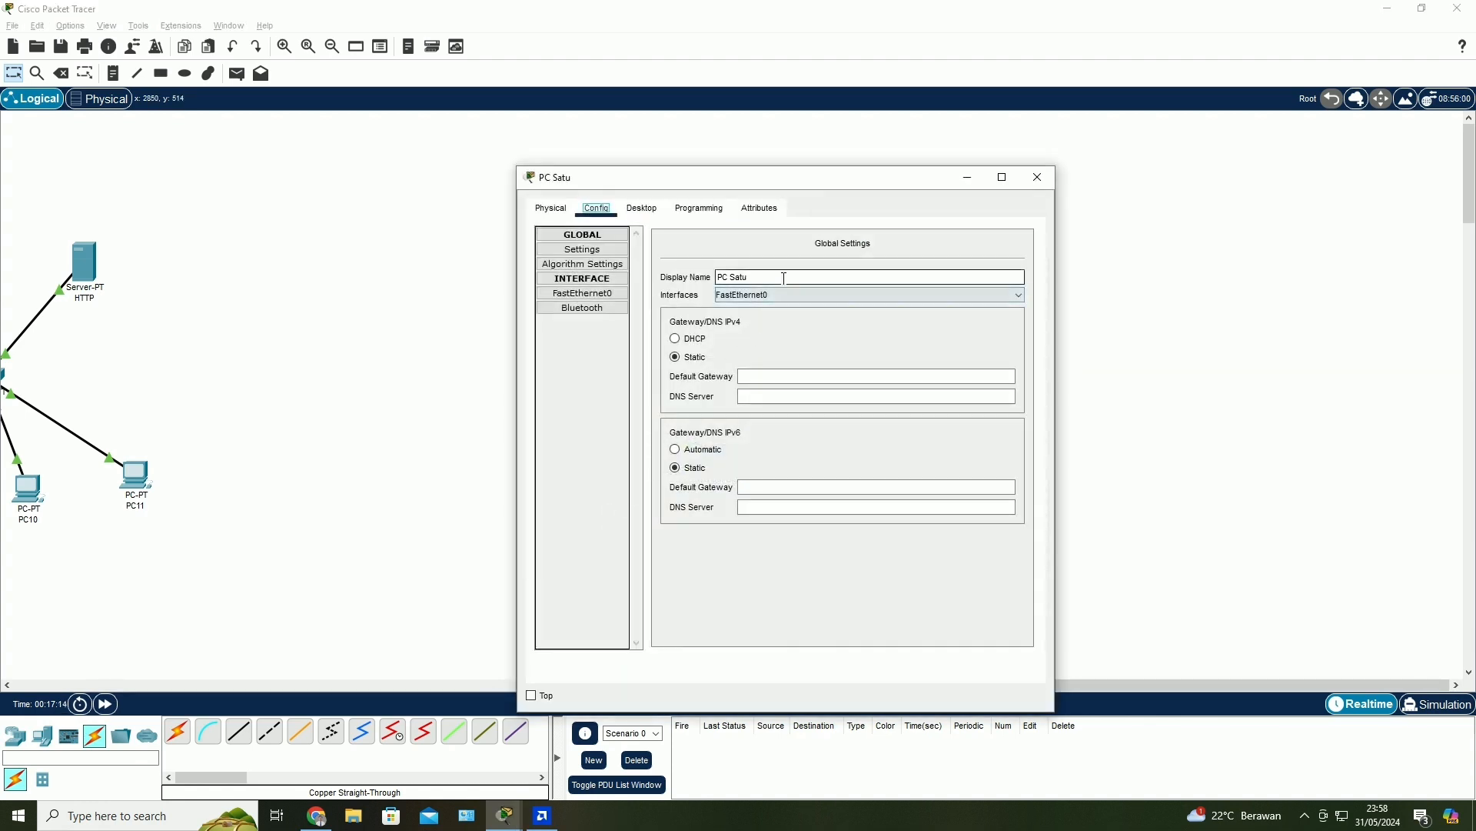
click(643, 208)
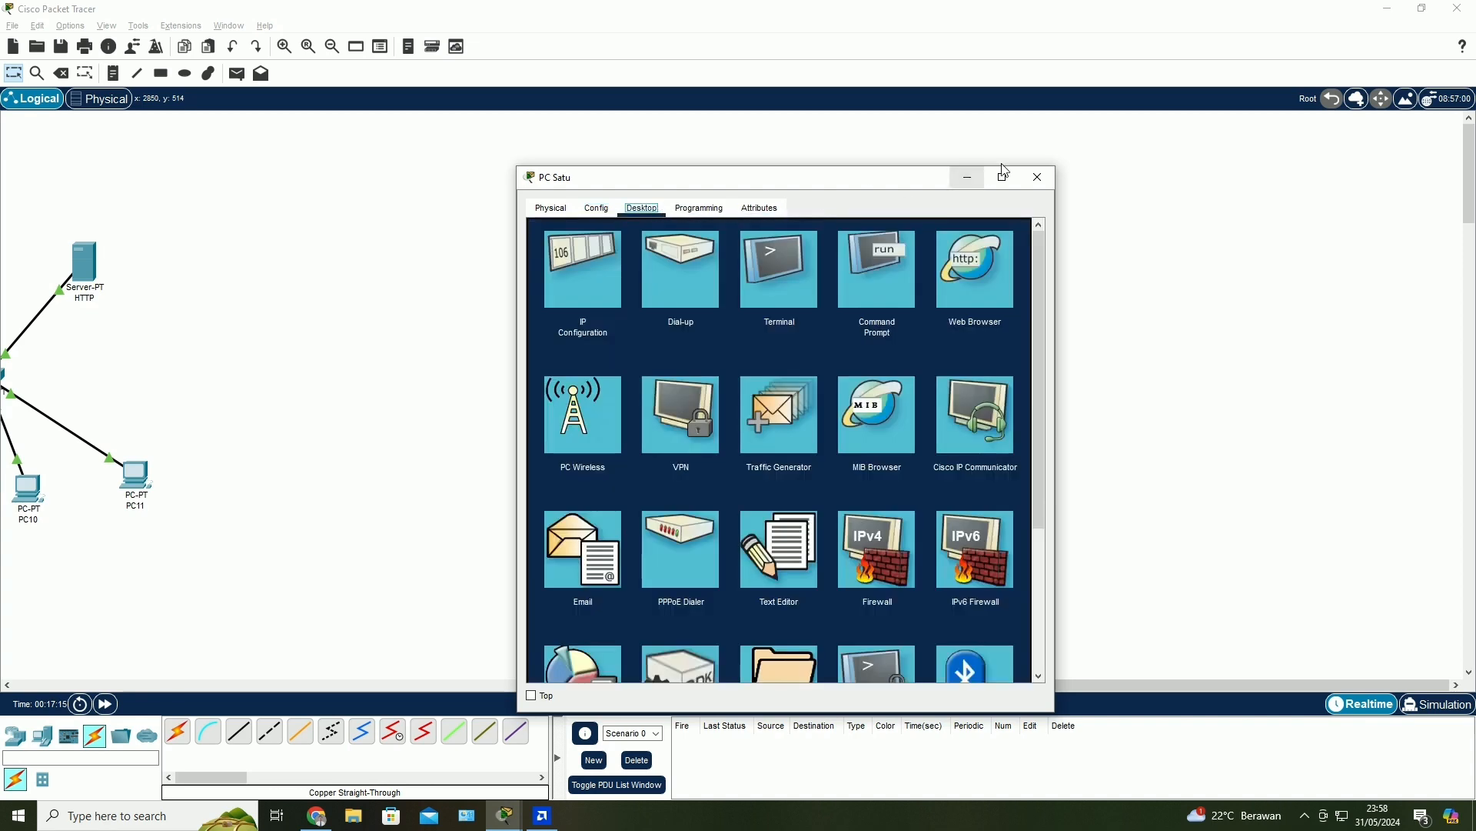
click(1038, 177)
- Configure the Pendilkom.com server with IPv4 address 192.168.20.1, subnet mask 255.255.255.0 and DNS server 192.168.10.1
click(595, 414)
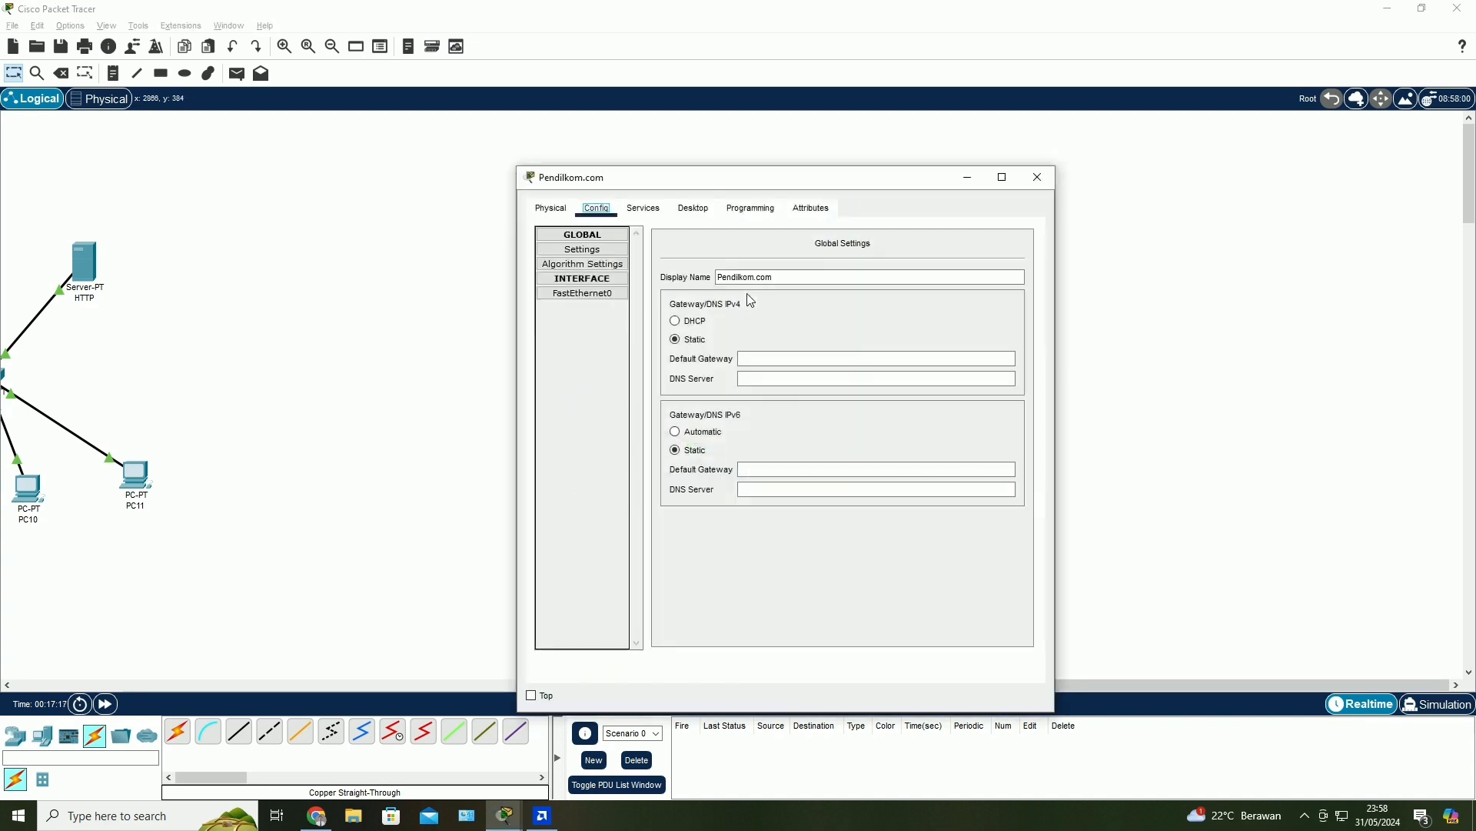
click(692, 209)
click(573, 284)
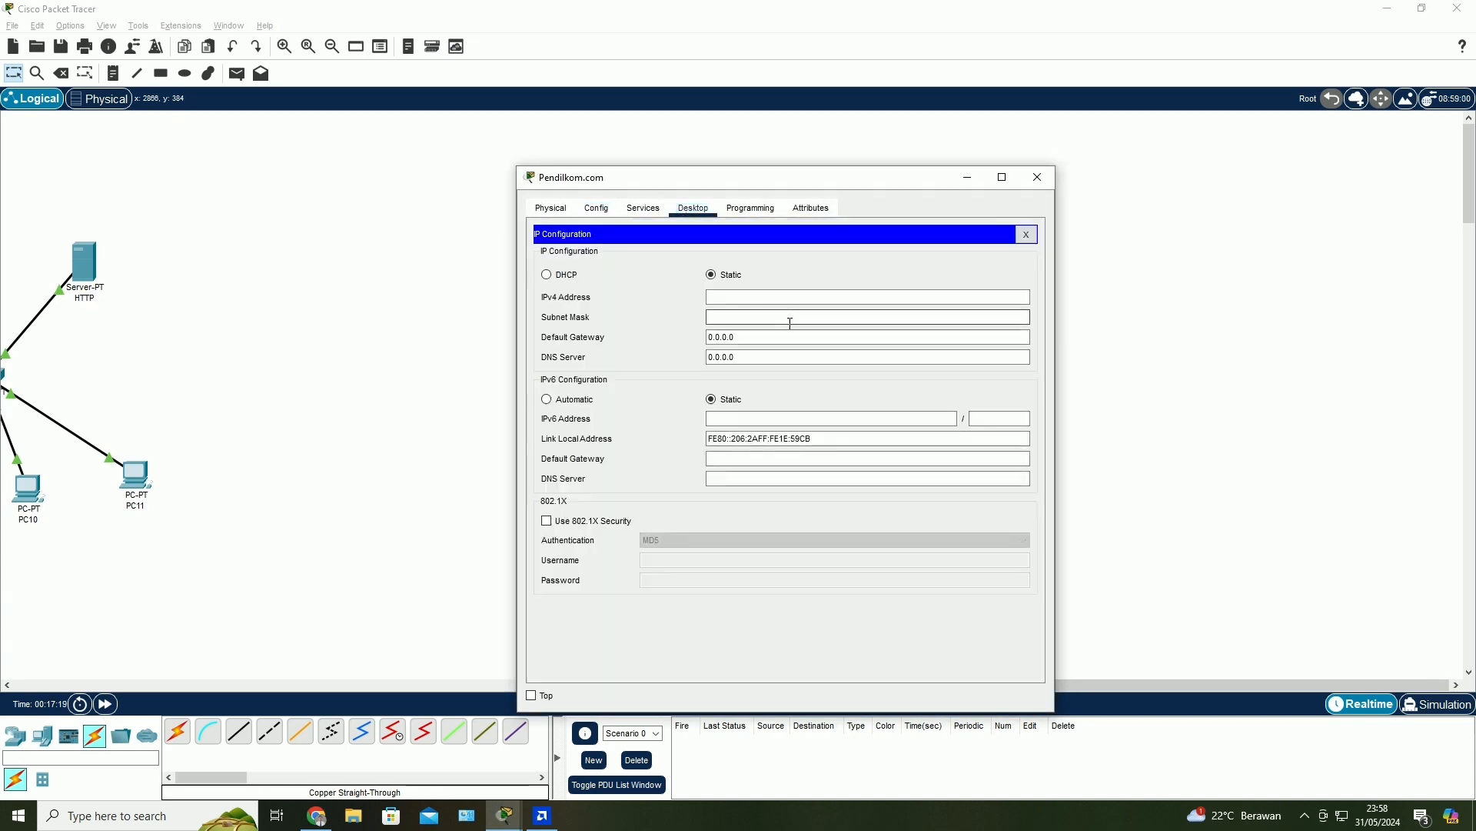
click(787, 298)
text(192.168.10.1)
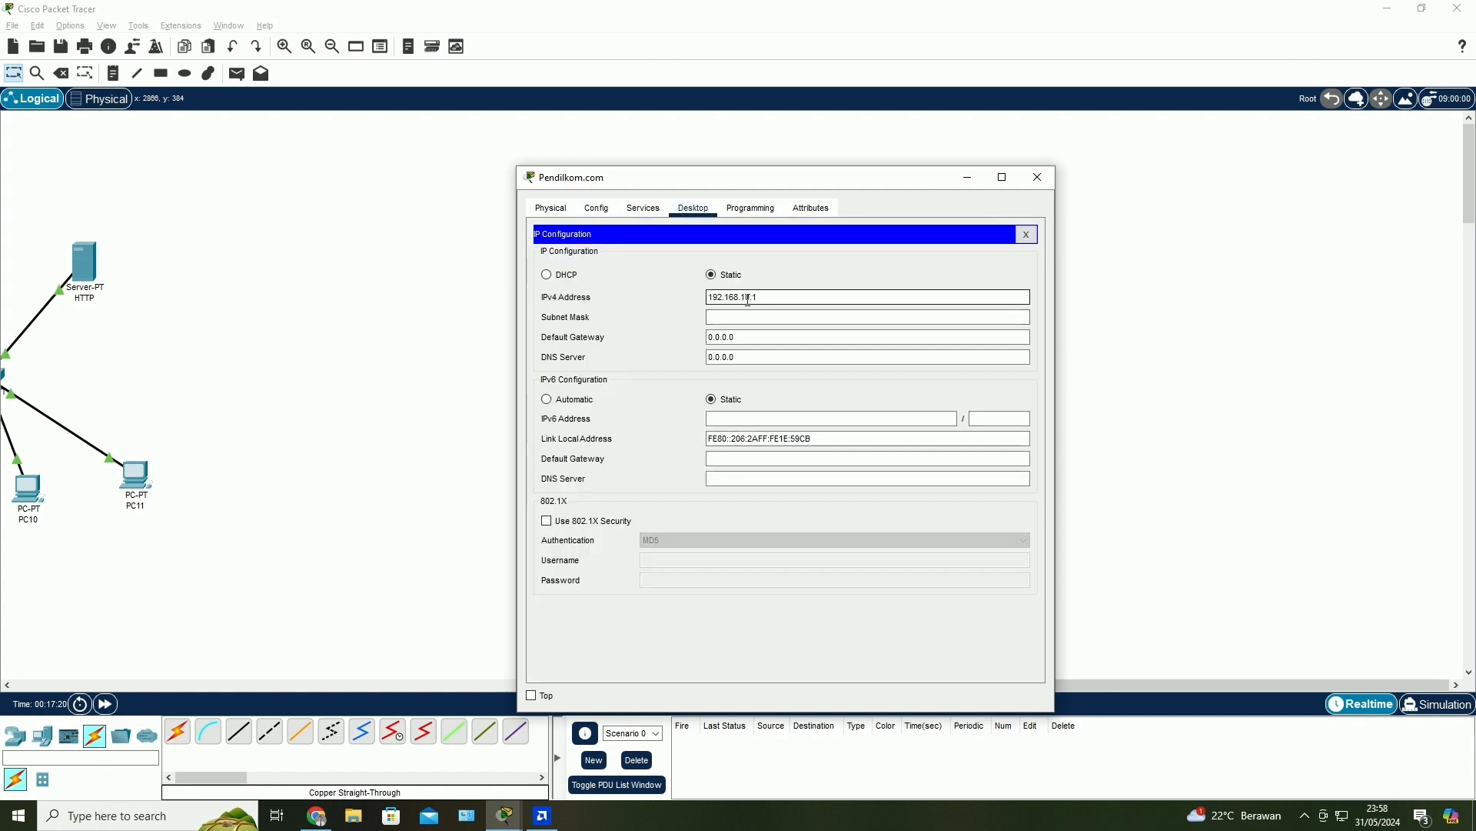
click(765, 316)
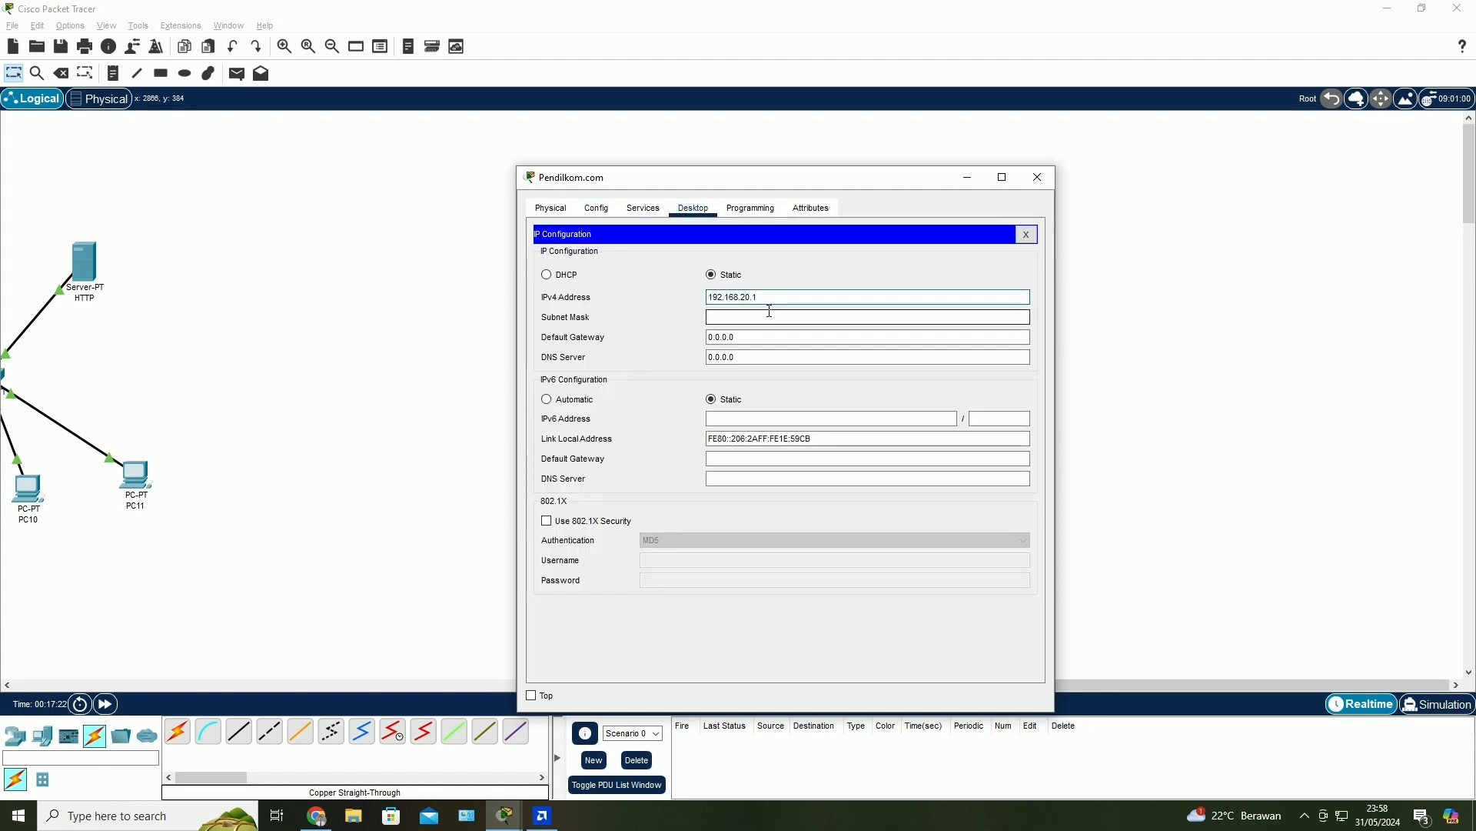
click(791, 357)
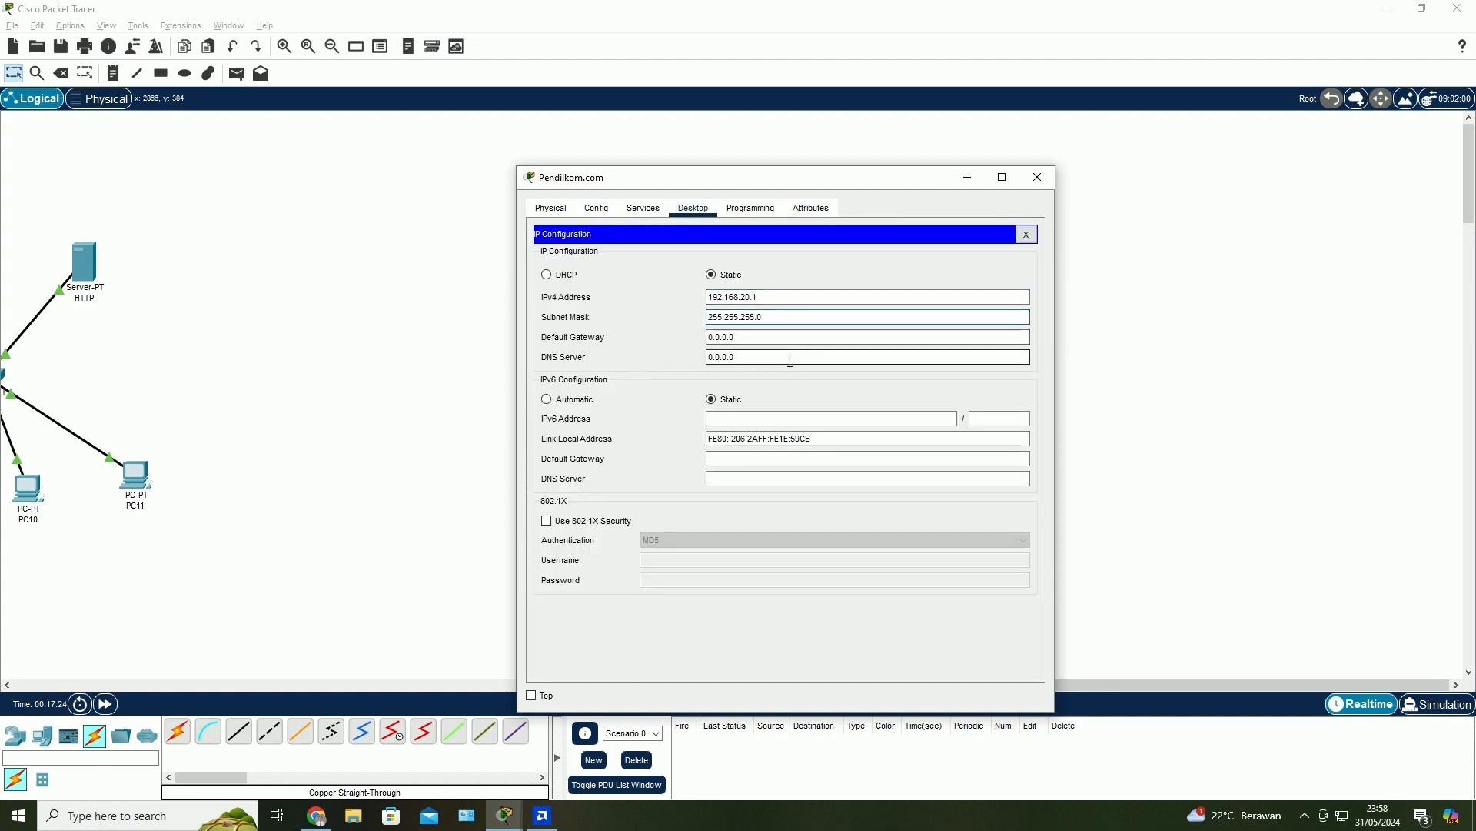
key(ctrl+a)
text(192.168.10.1)
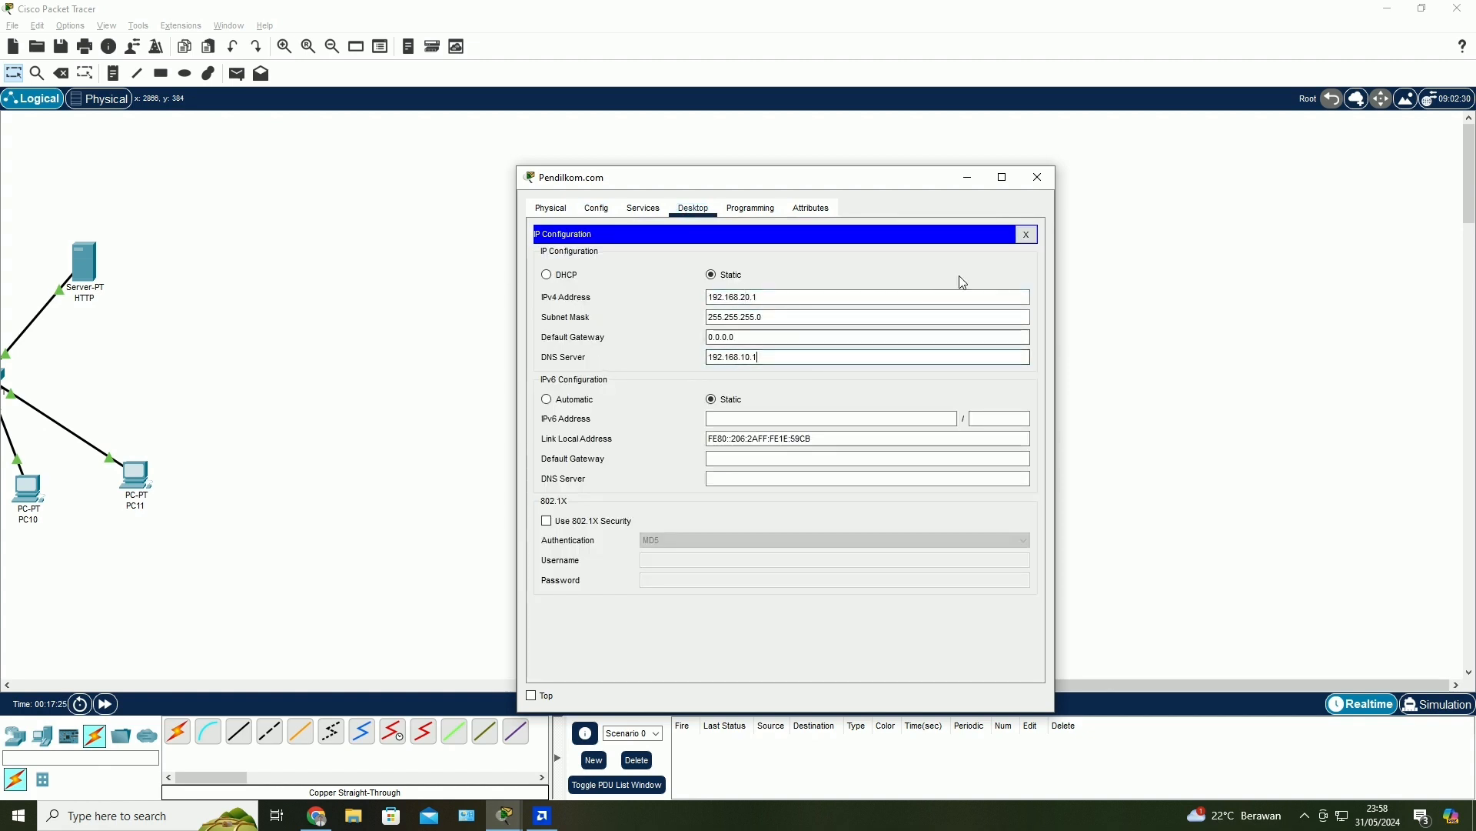
click(1035, 179)
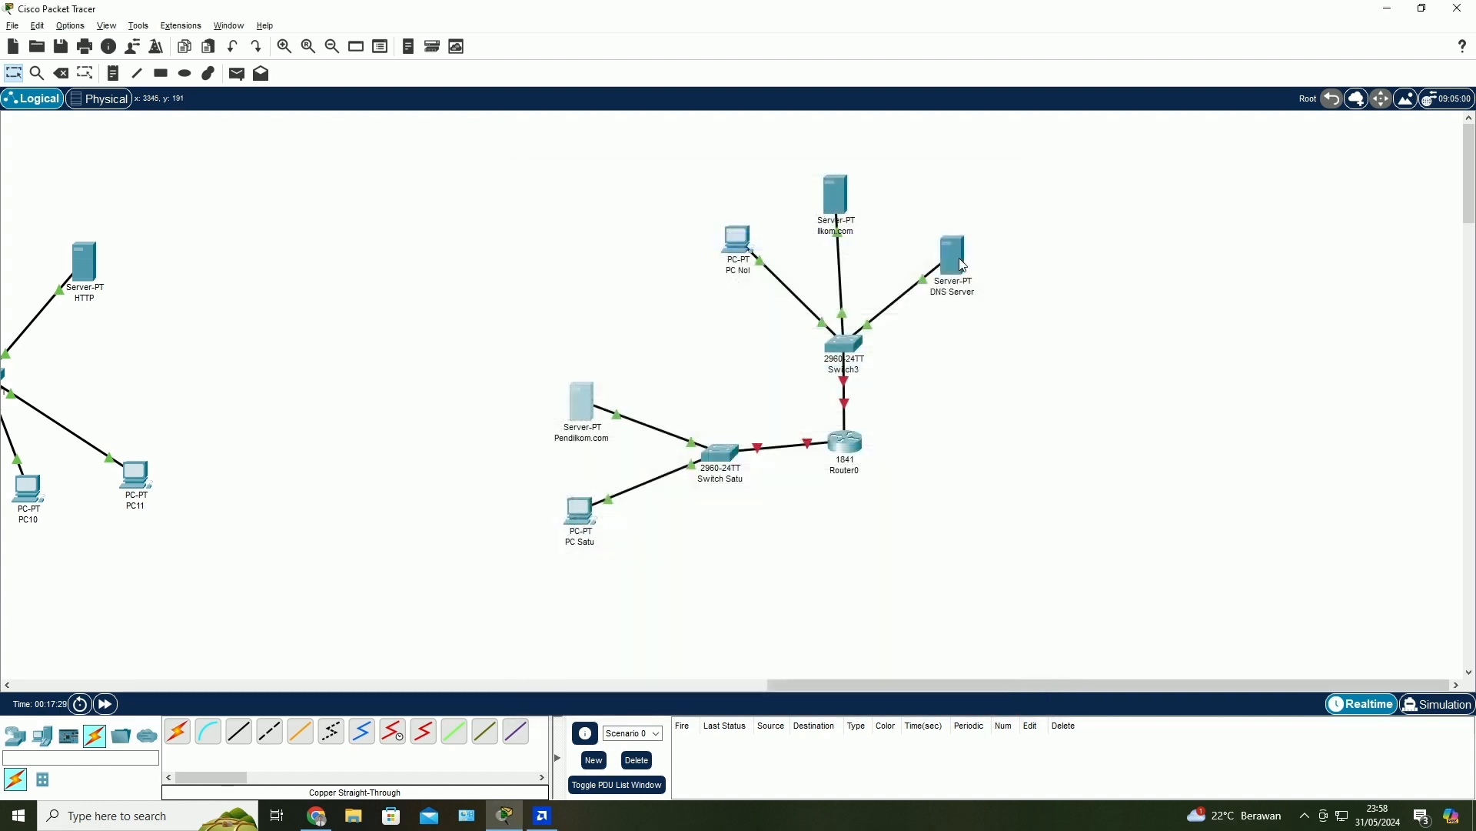
- Configure PC Satu with IPv4 address 192.168.20.2, subnet mask 255.255.255.0 and DNS server 192.168.10.1
click(581, 509)
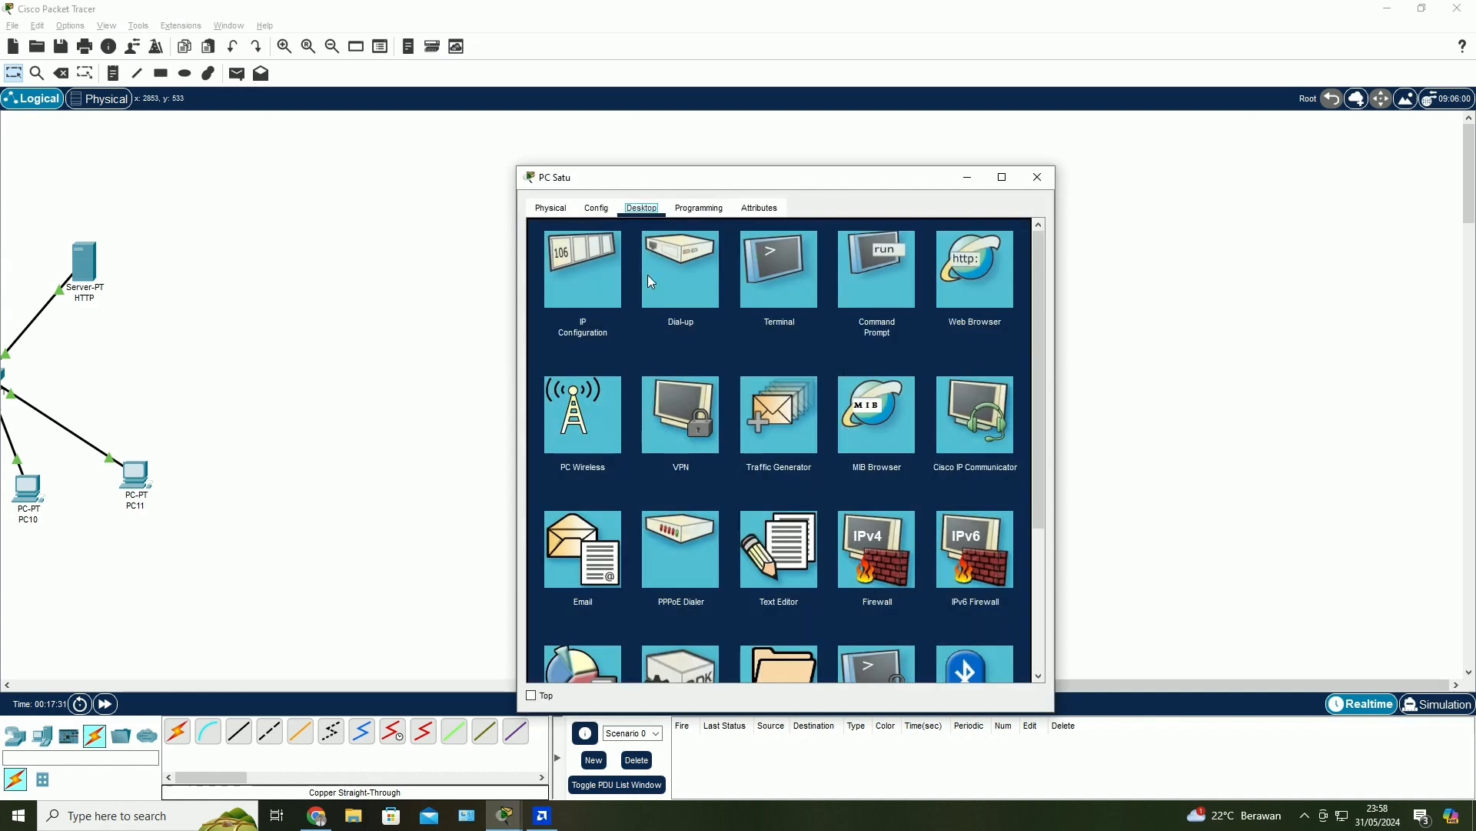
click(601, 253)
click(757, 322)
text(192.168.10.1)
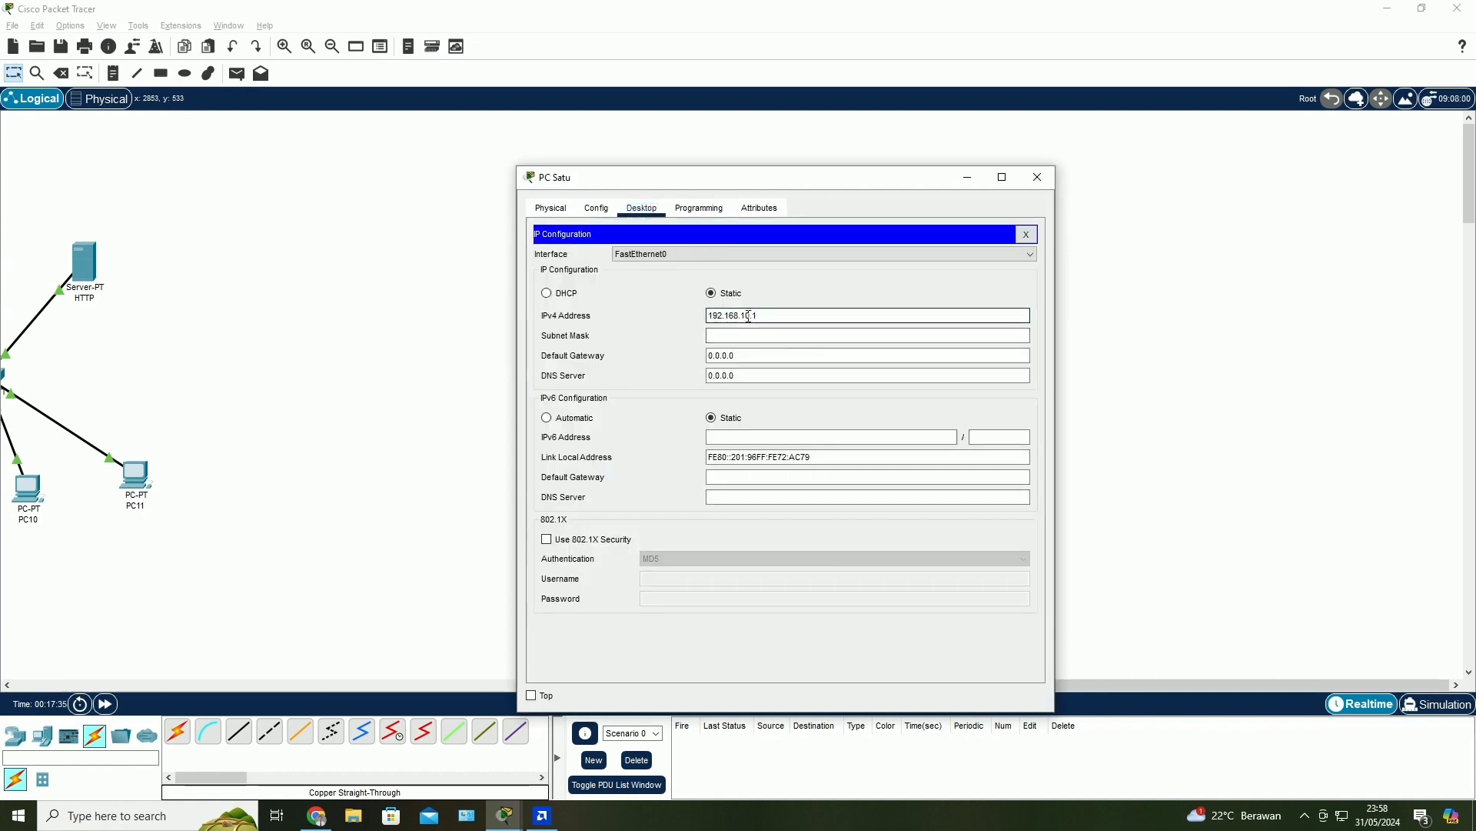
text(2)
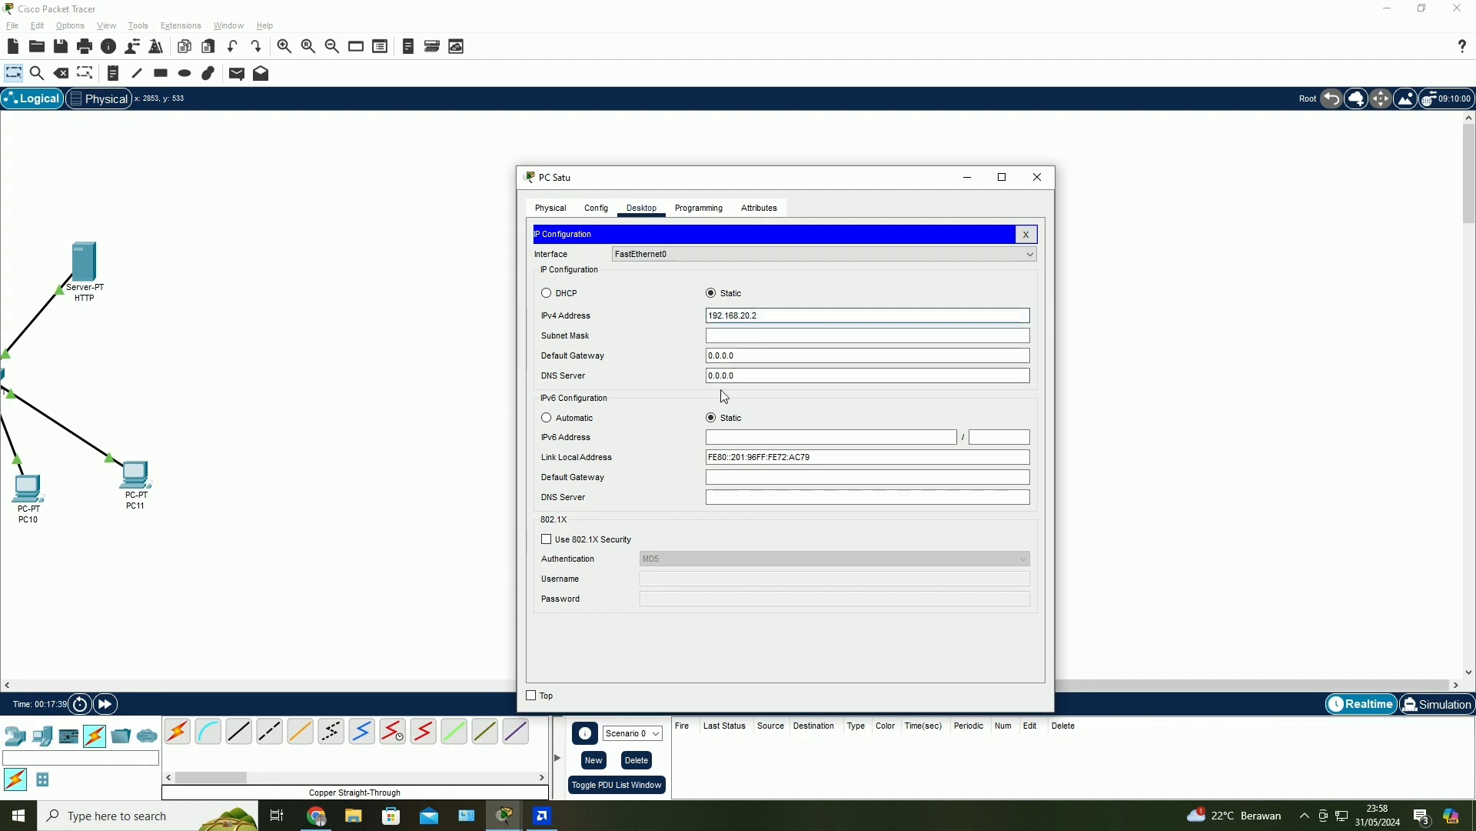
click(778, 377)
double_click(777, 376)
text(192.168.10.1)
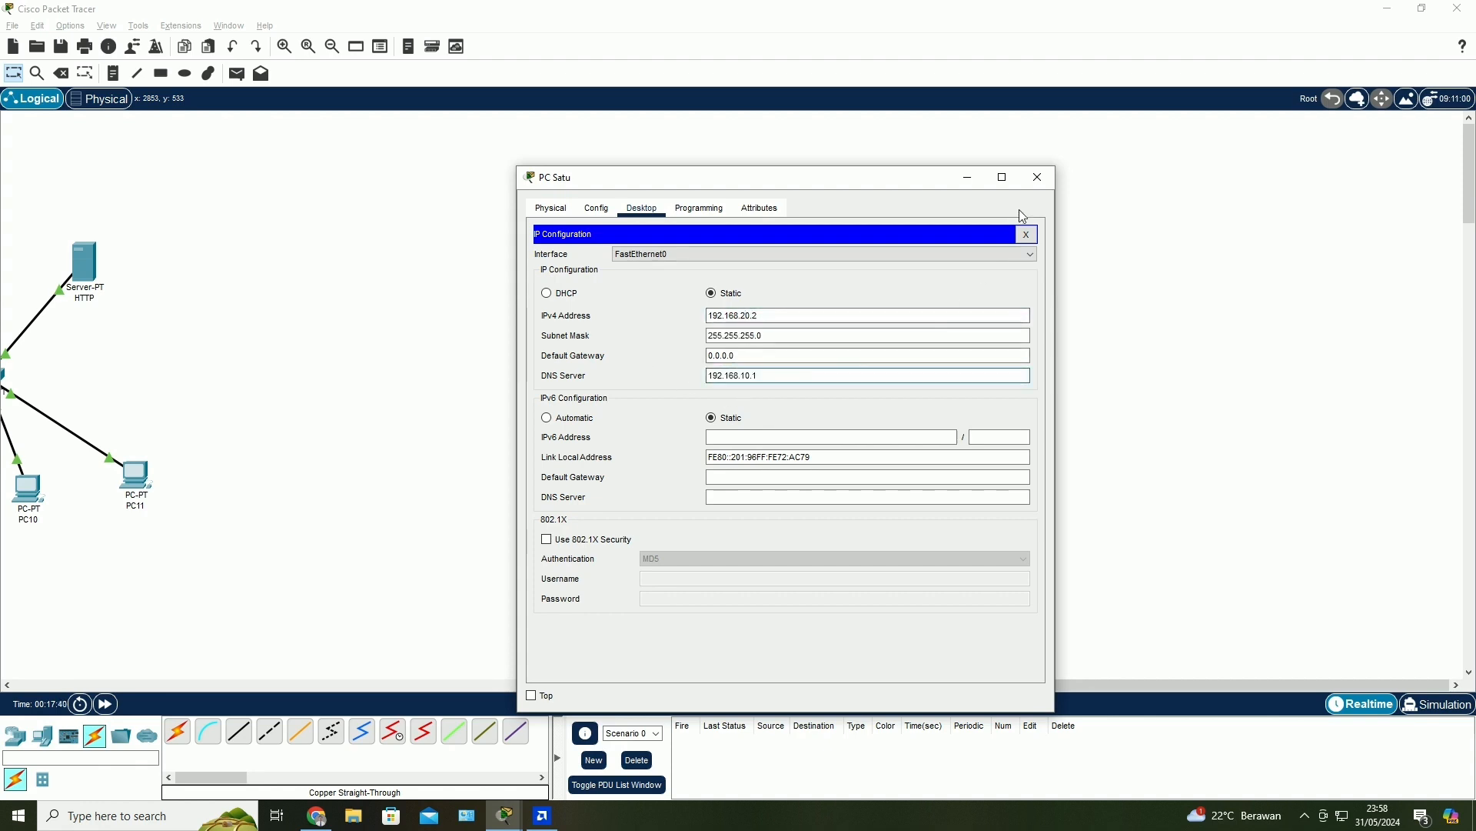
click(1038, 177)
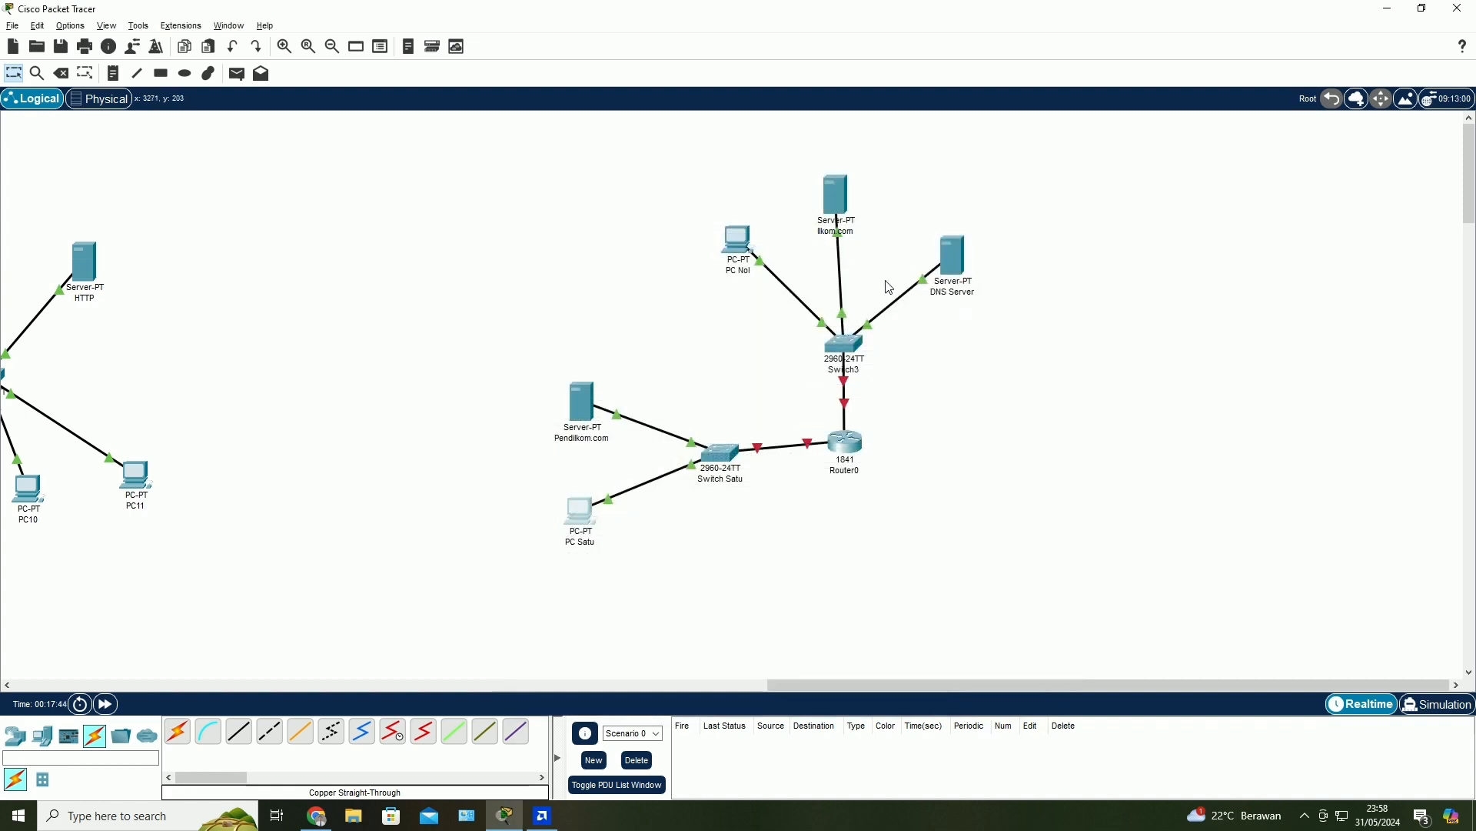
- Configure Router0's FastEthernet0/0 interface with IPv4 address 192.168.10.4 and subnet mask 255.255.255.0, and turn the port on
click(843, 496)
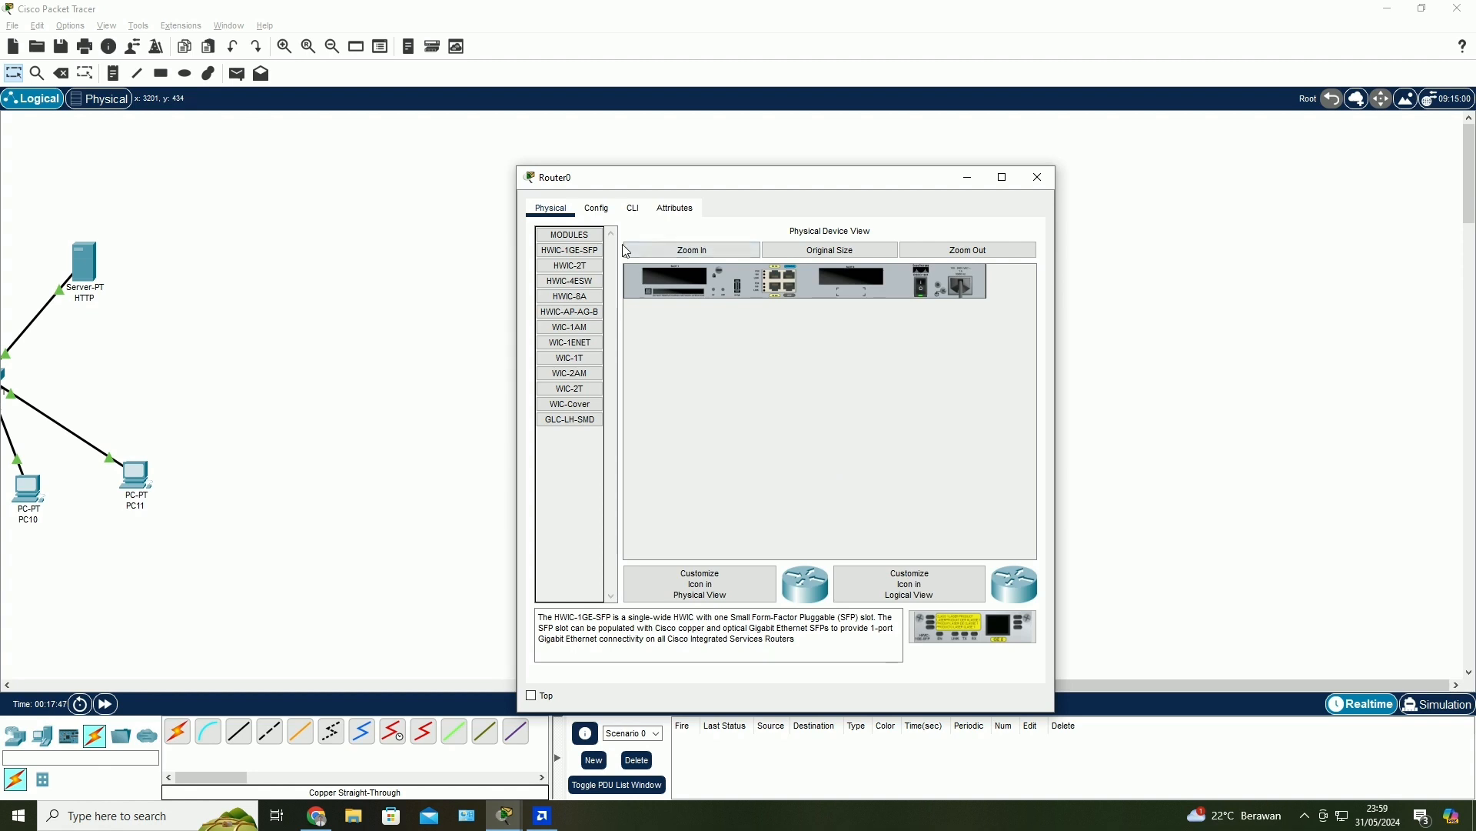
click(597, 208)
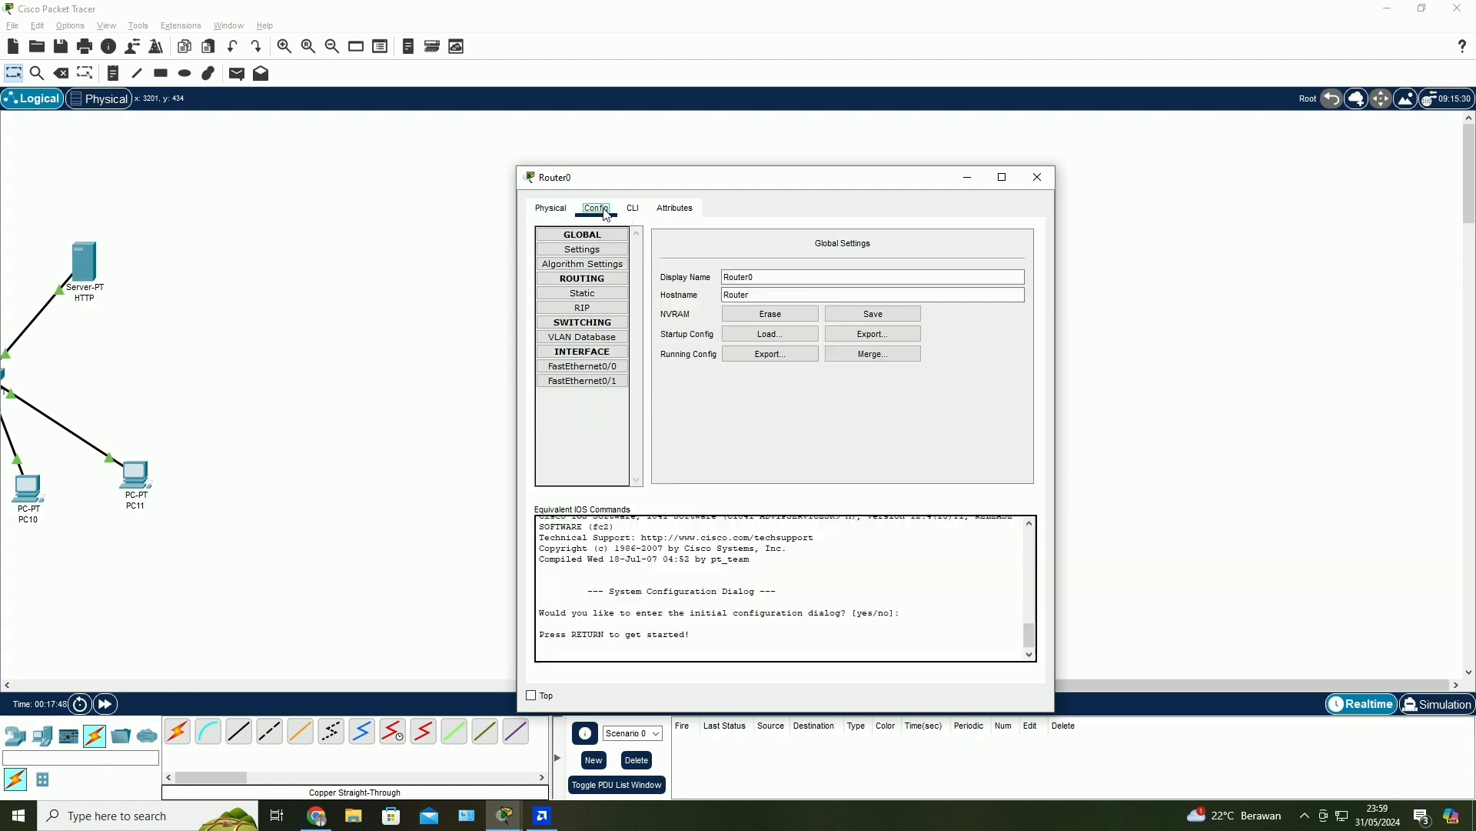
click(626, 367)
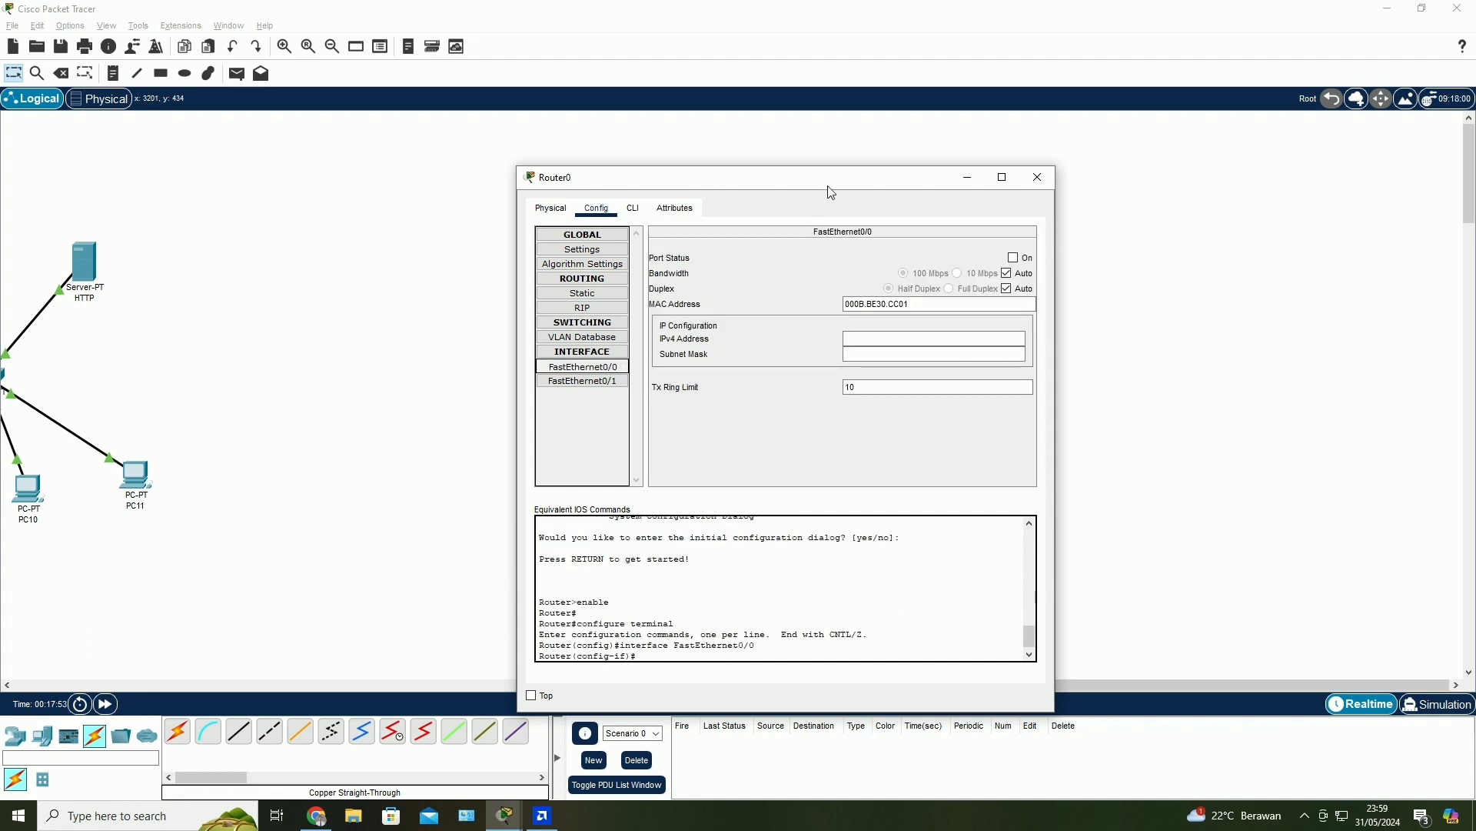
drag(832, 192, 825, 293)
click(883, 456)
text(192.168.10.1)
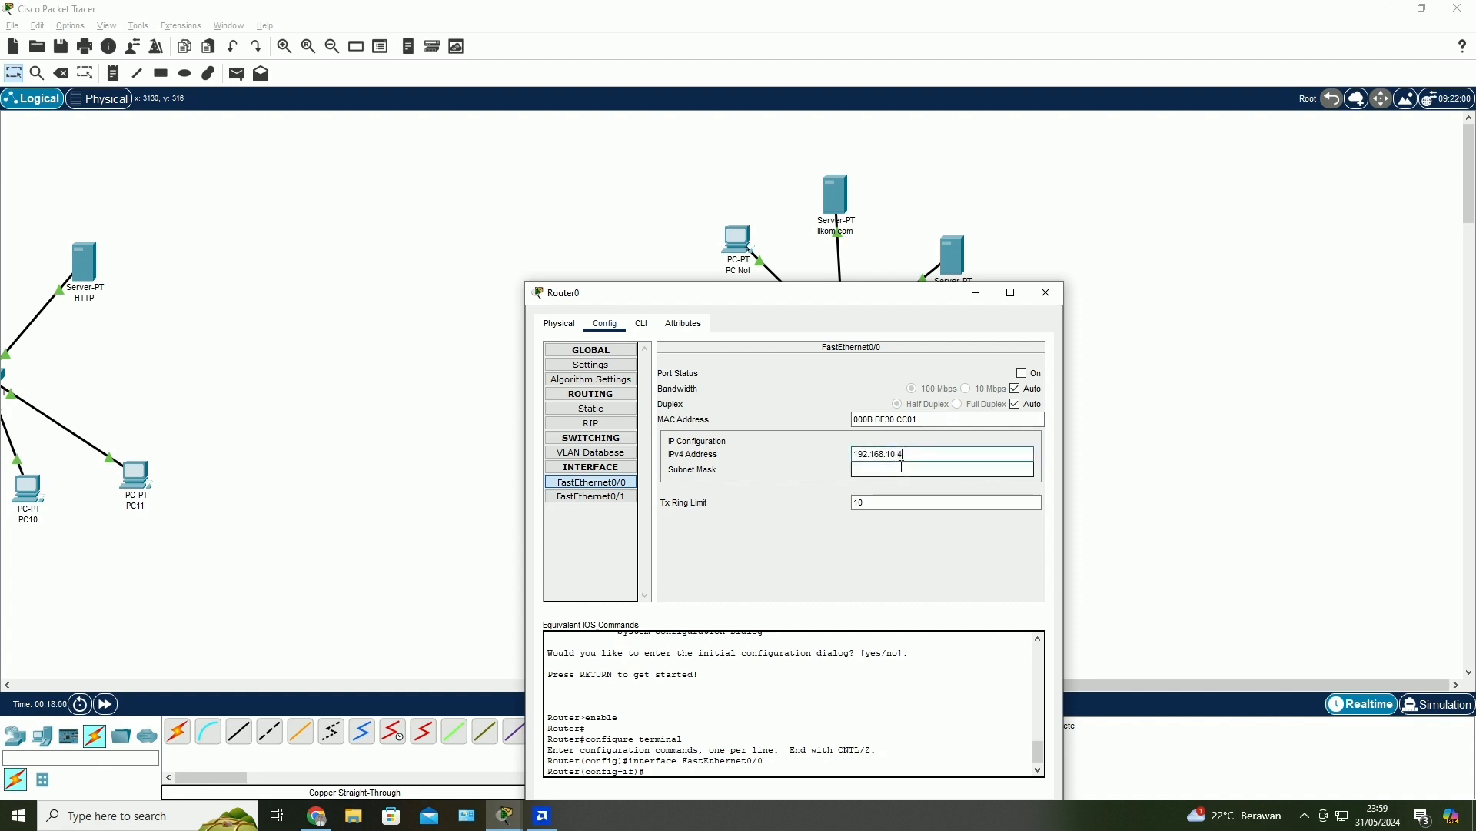
key(Tab)
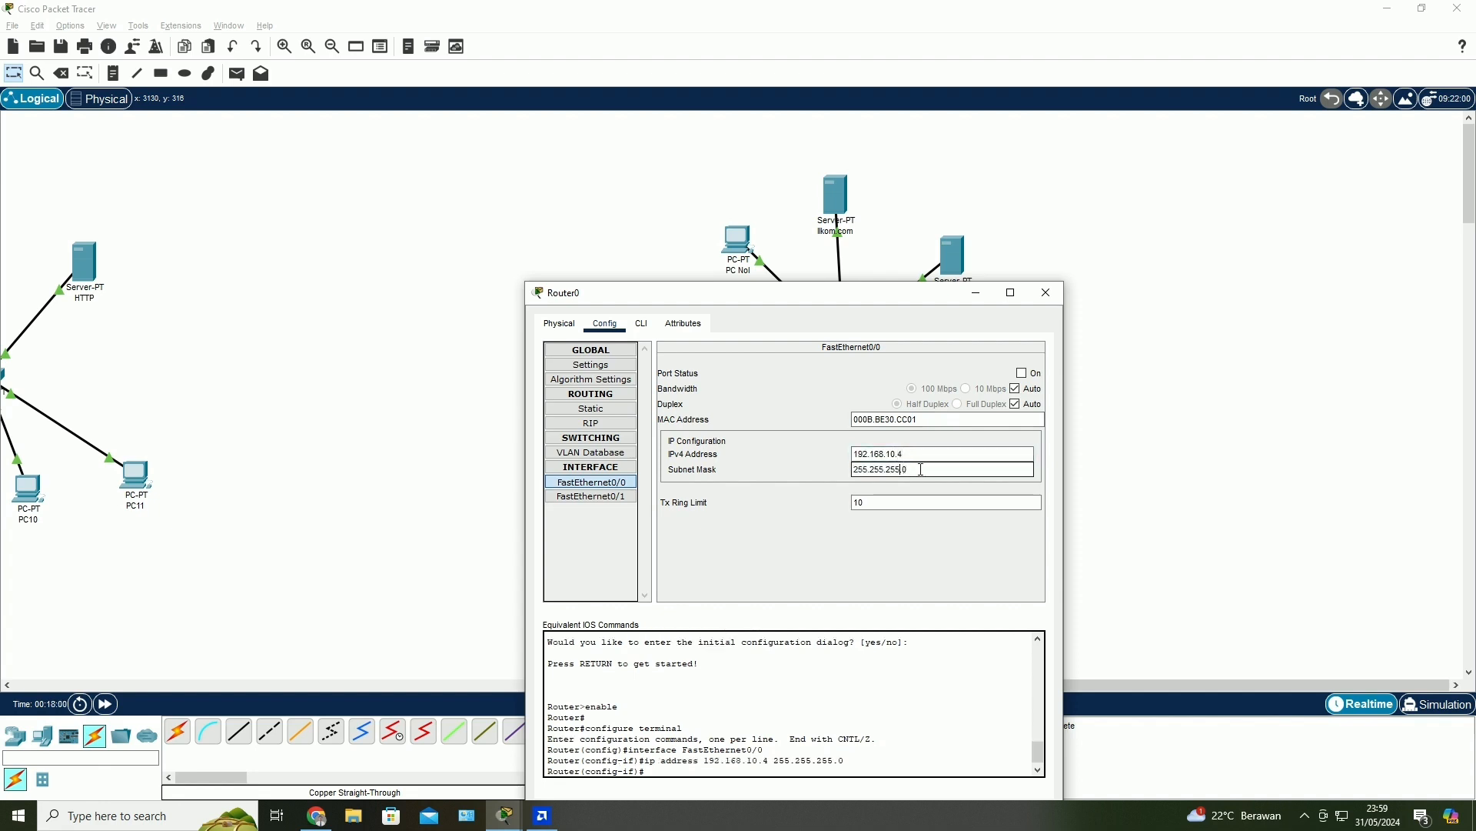
click(1022, 373)
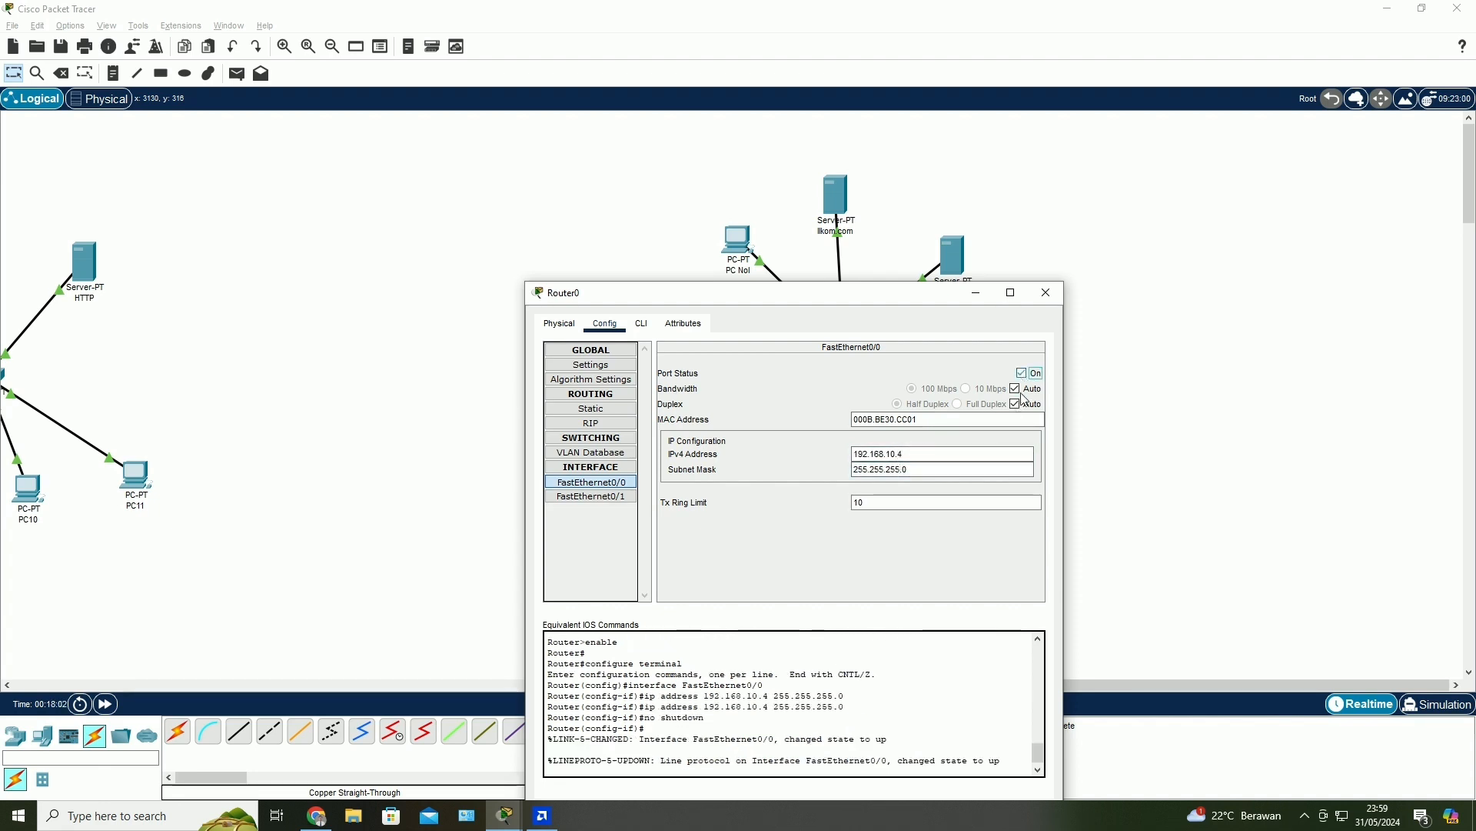
click(1047, 293)
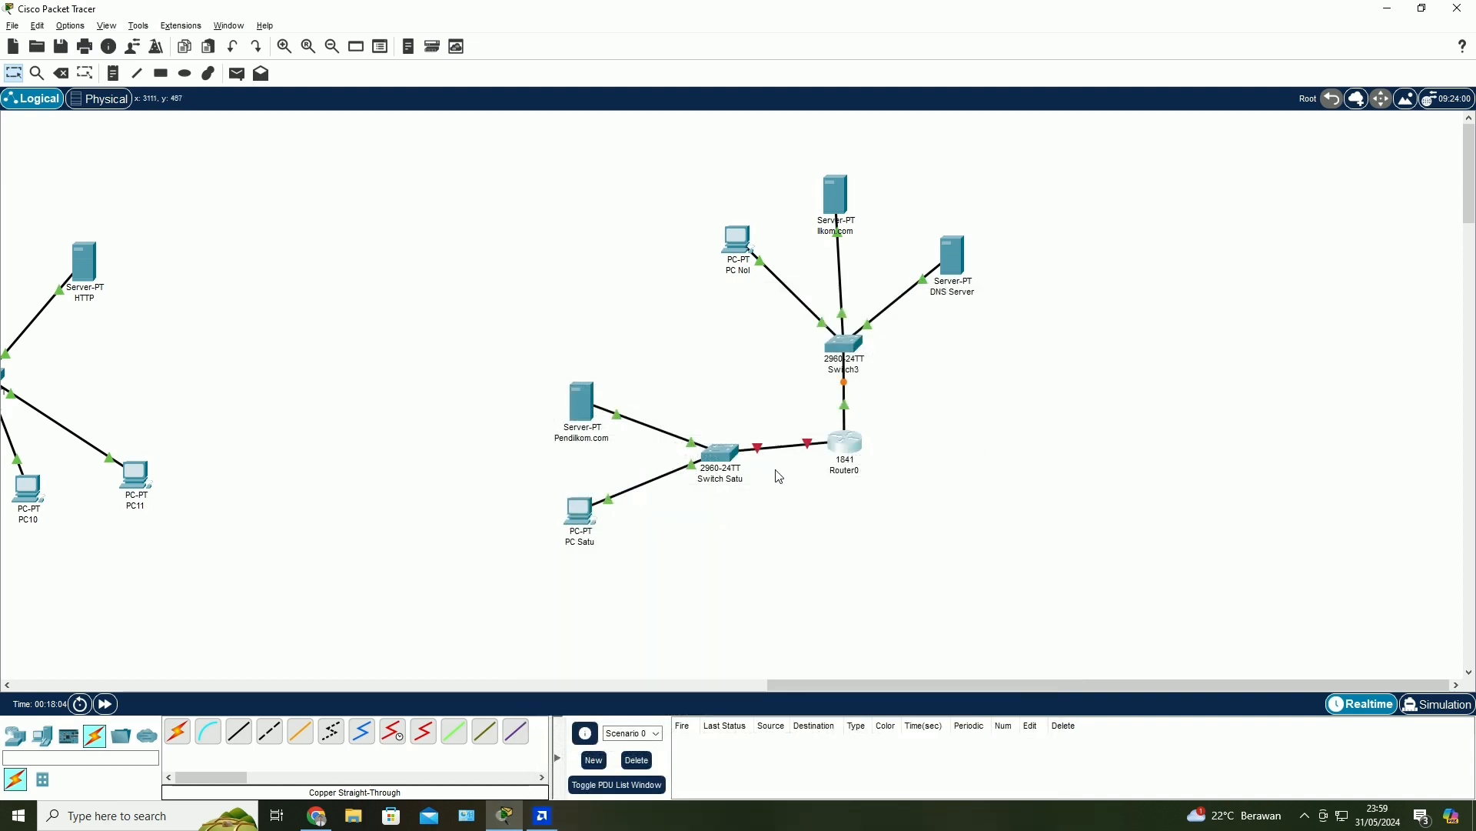
- Configure Router0's FastEthernet0/1 interface with IPv4 address 192.168.20.3 and subnet mask 255.255.255.0, and turn the port on
click(840, 456)
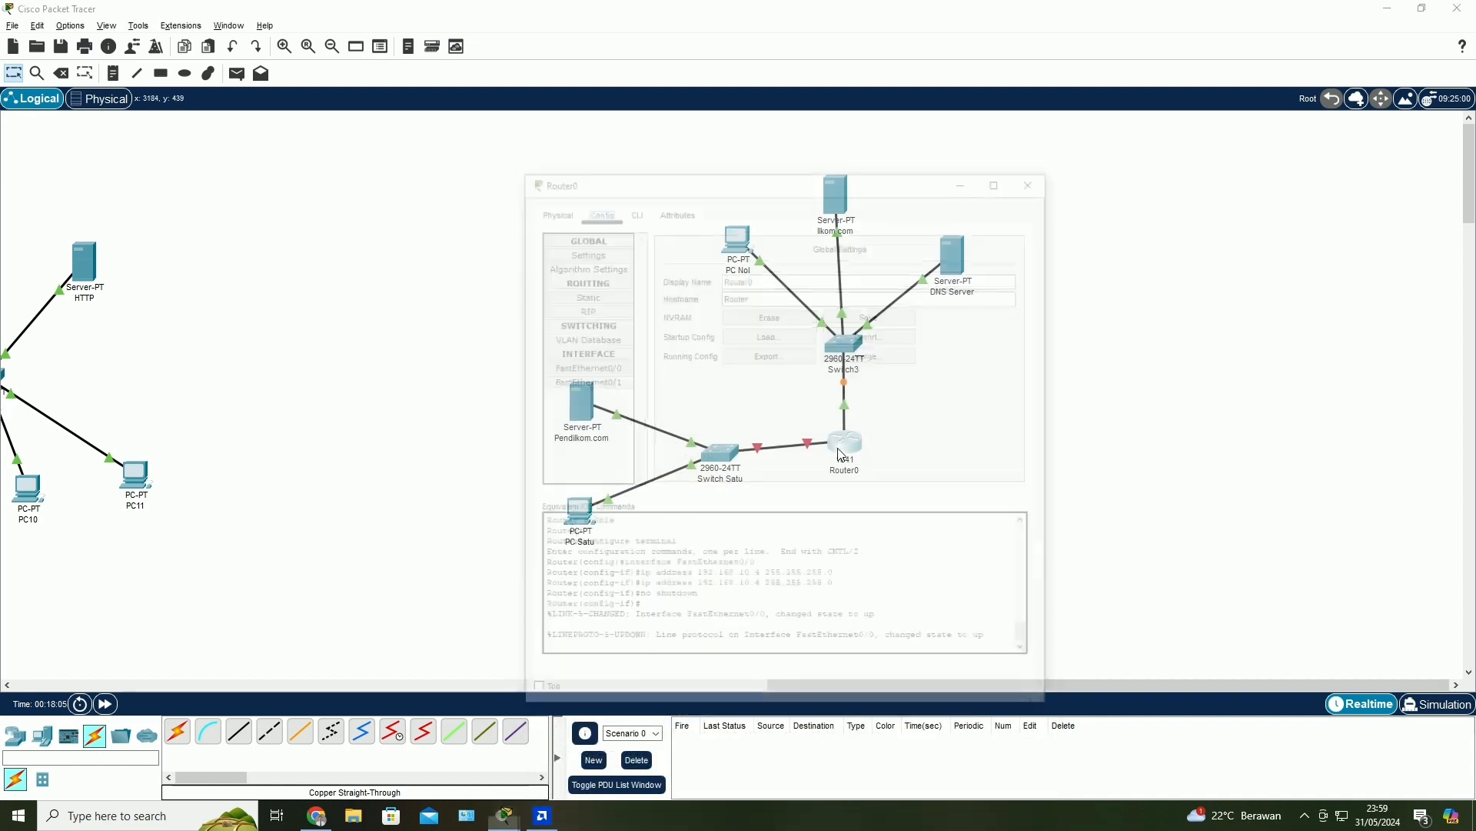
click(602, 383)
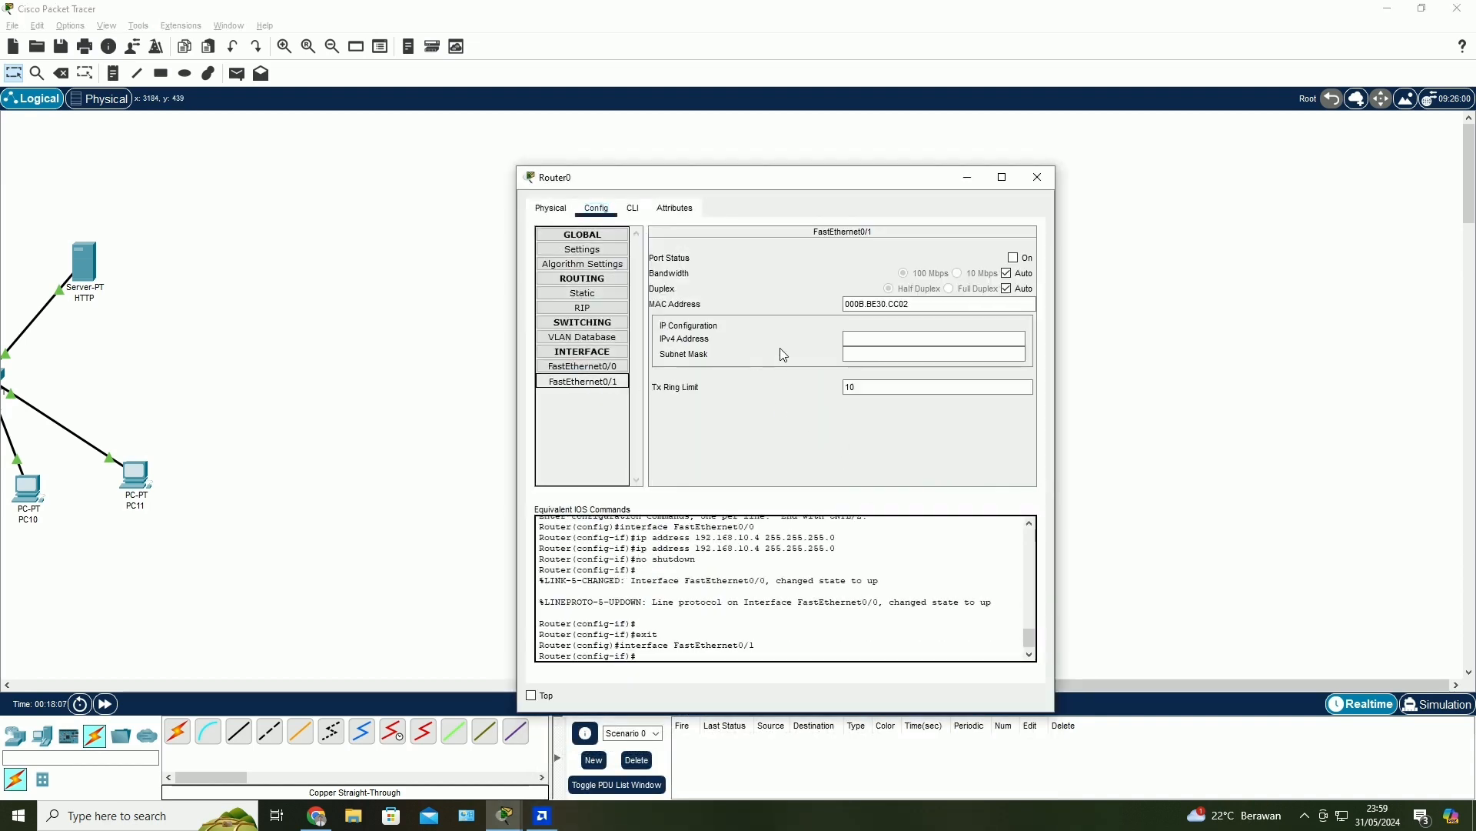
click(877, 340)
text(192.168.10.1)
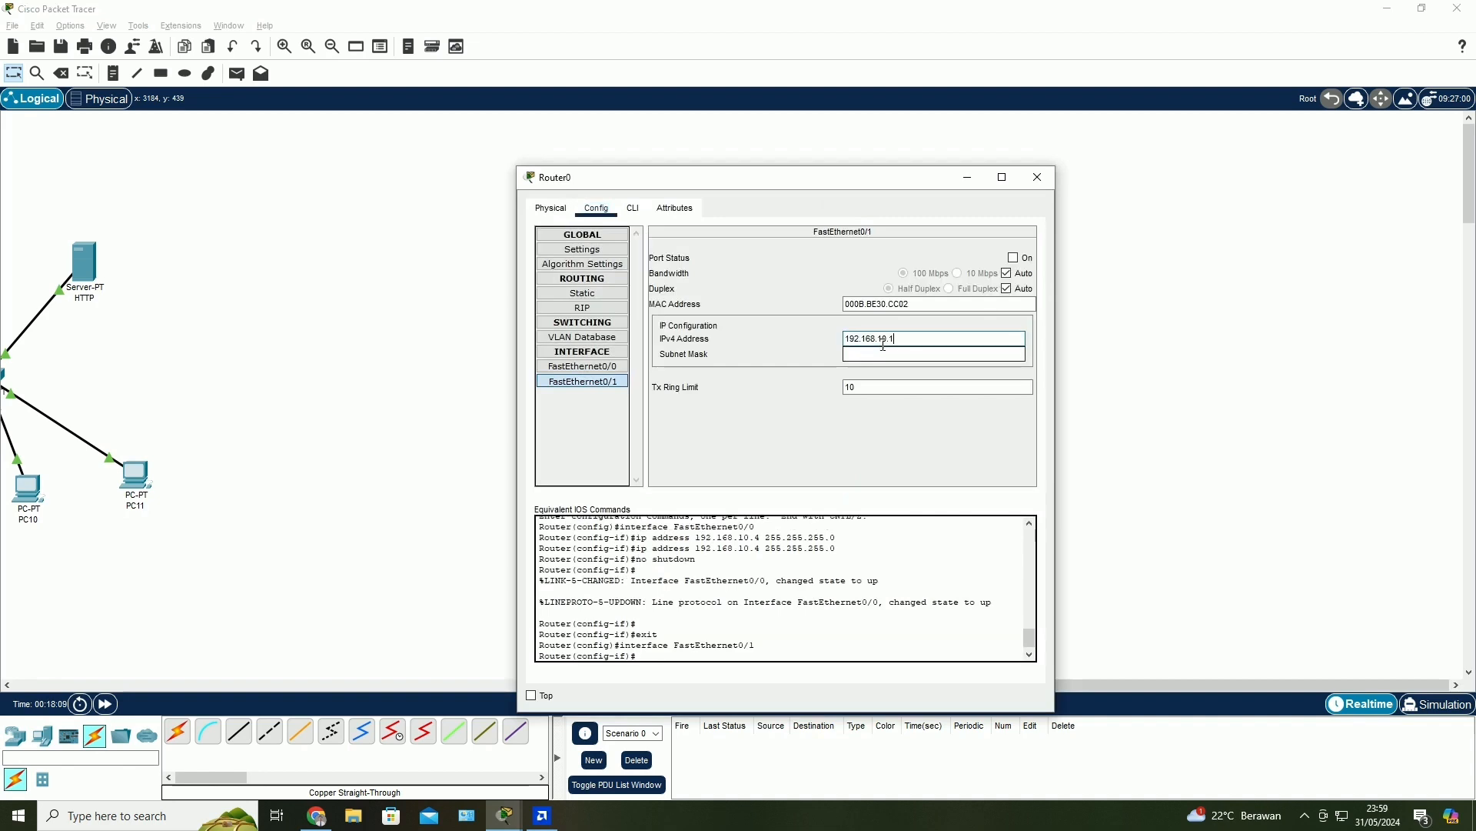
key(Left)
key(Left)
key(Left)
click(900, 355)
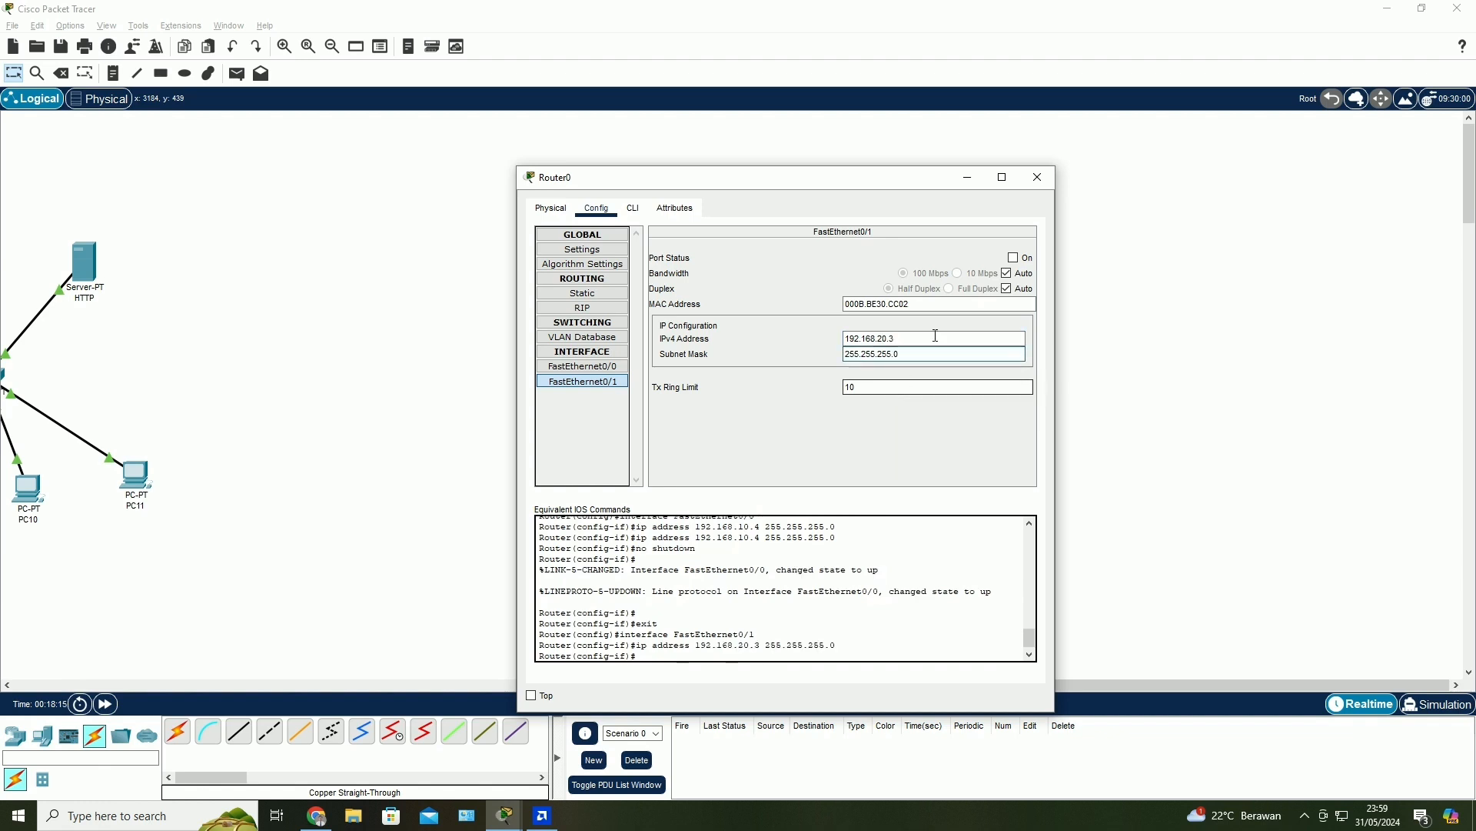
click(1013, 259)
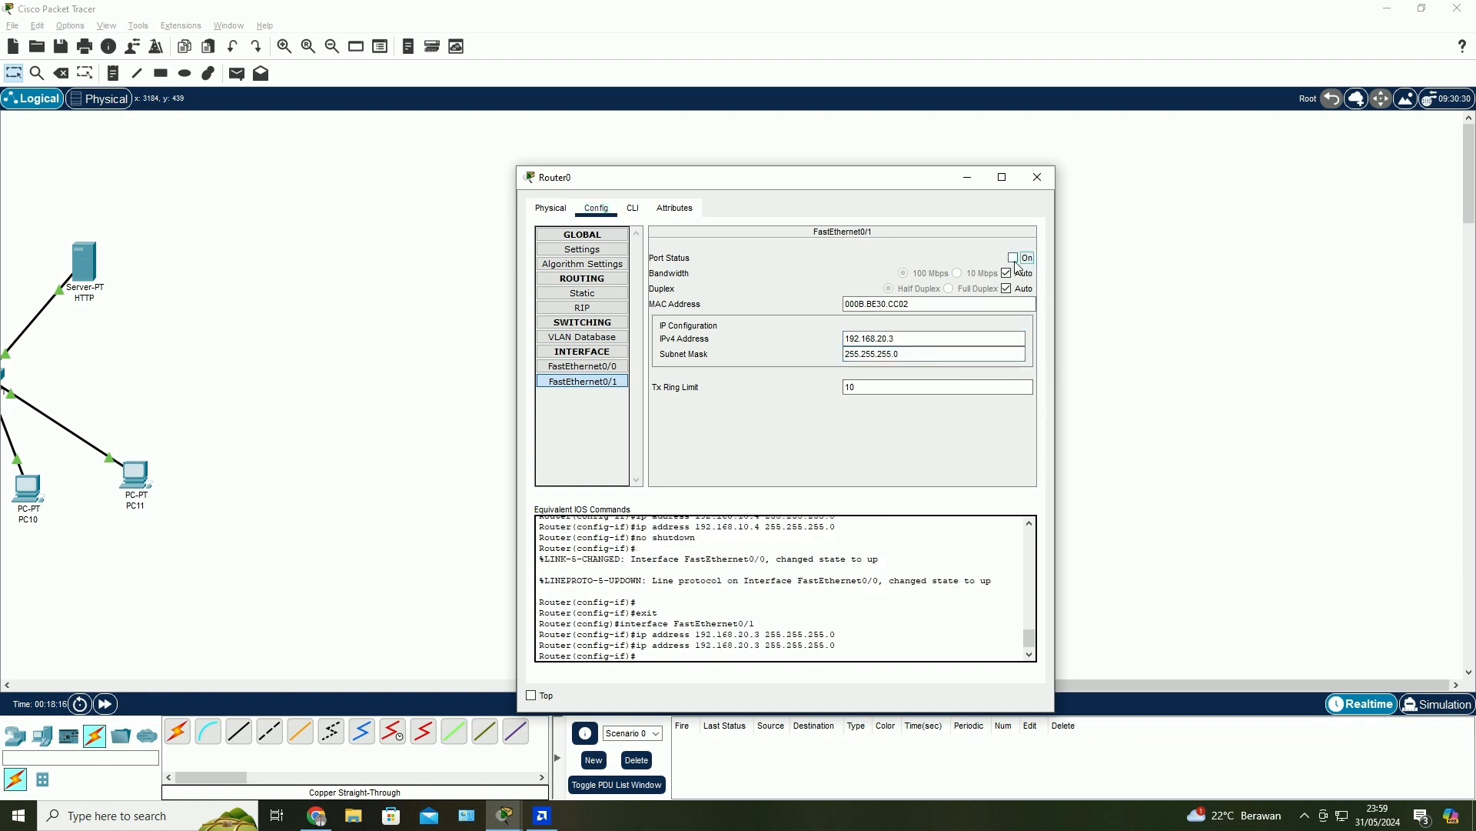
click(1044, 183)
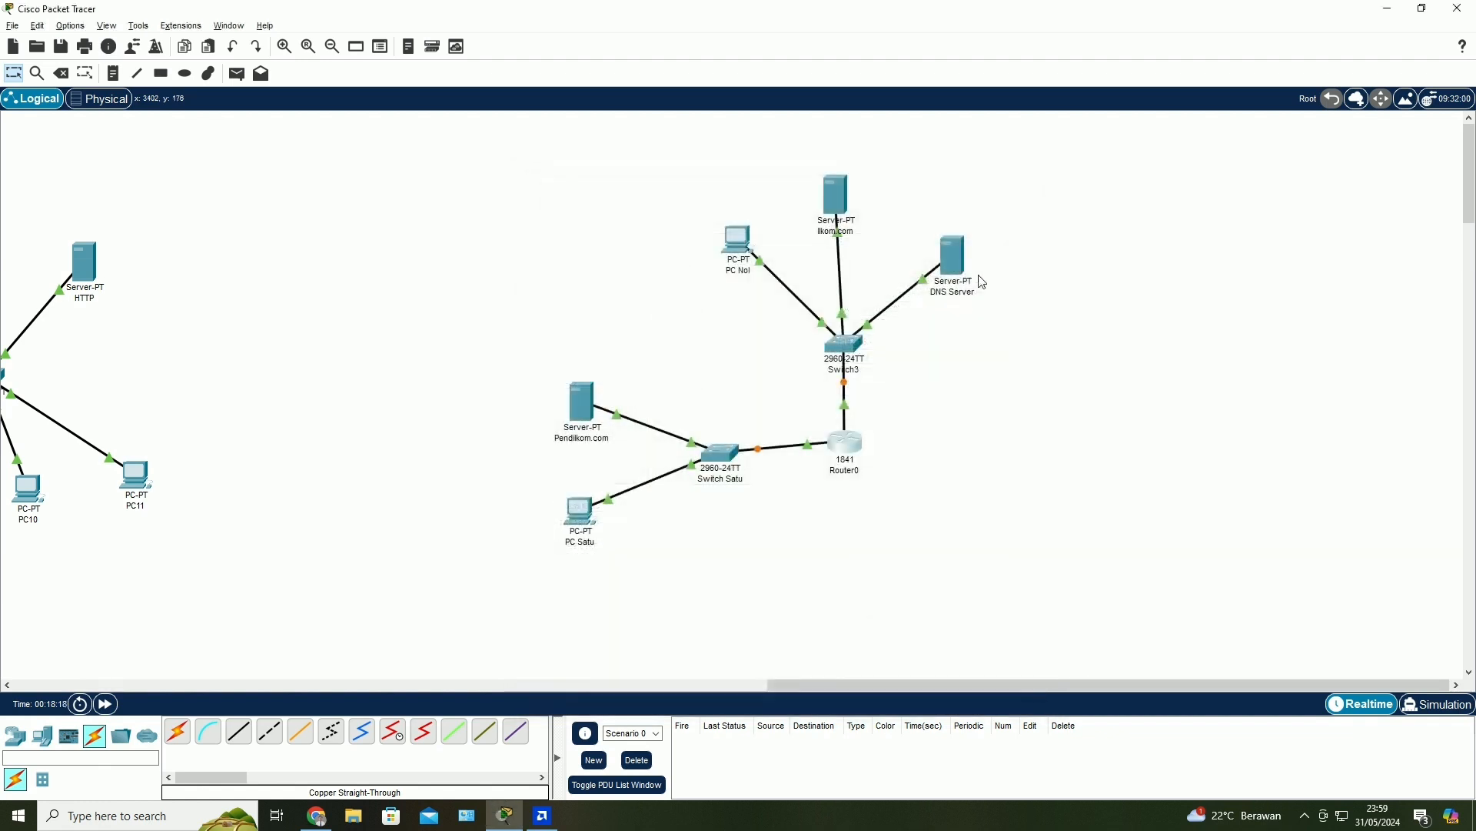
- Set the Pendilkom.com server's default gateway to the router's address on the 192.168.20.x network
click(597, 413)
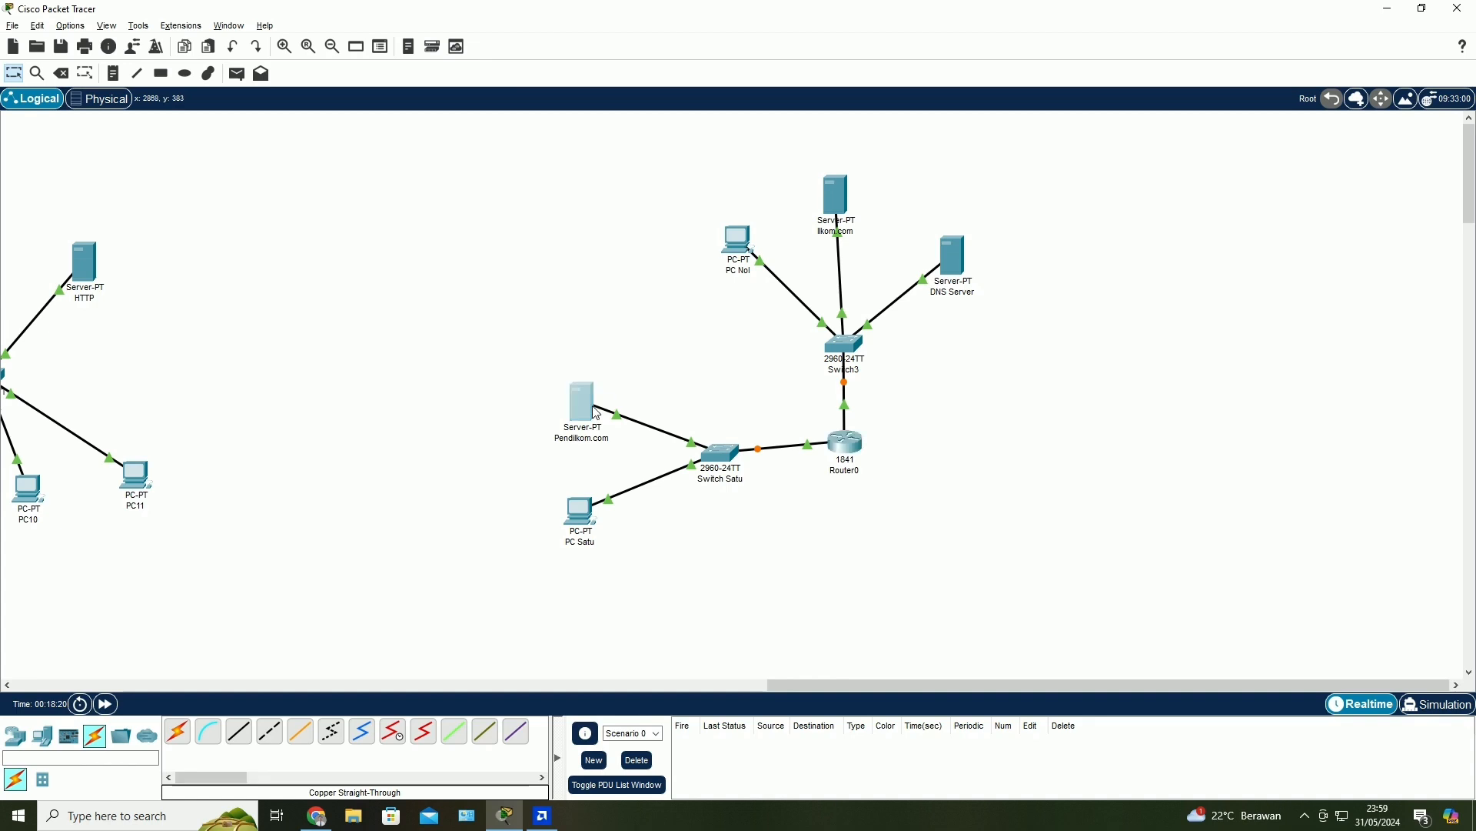
click(731, 401)
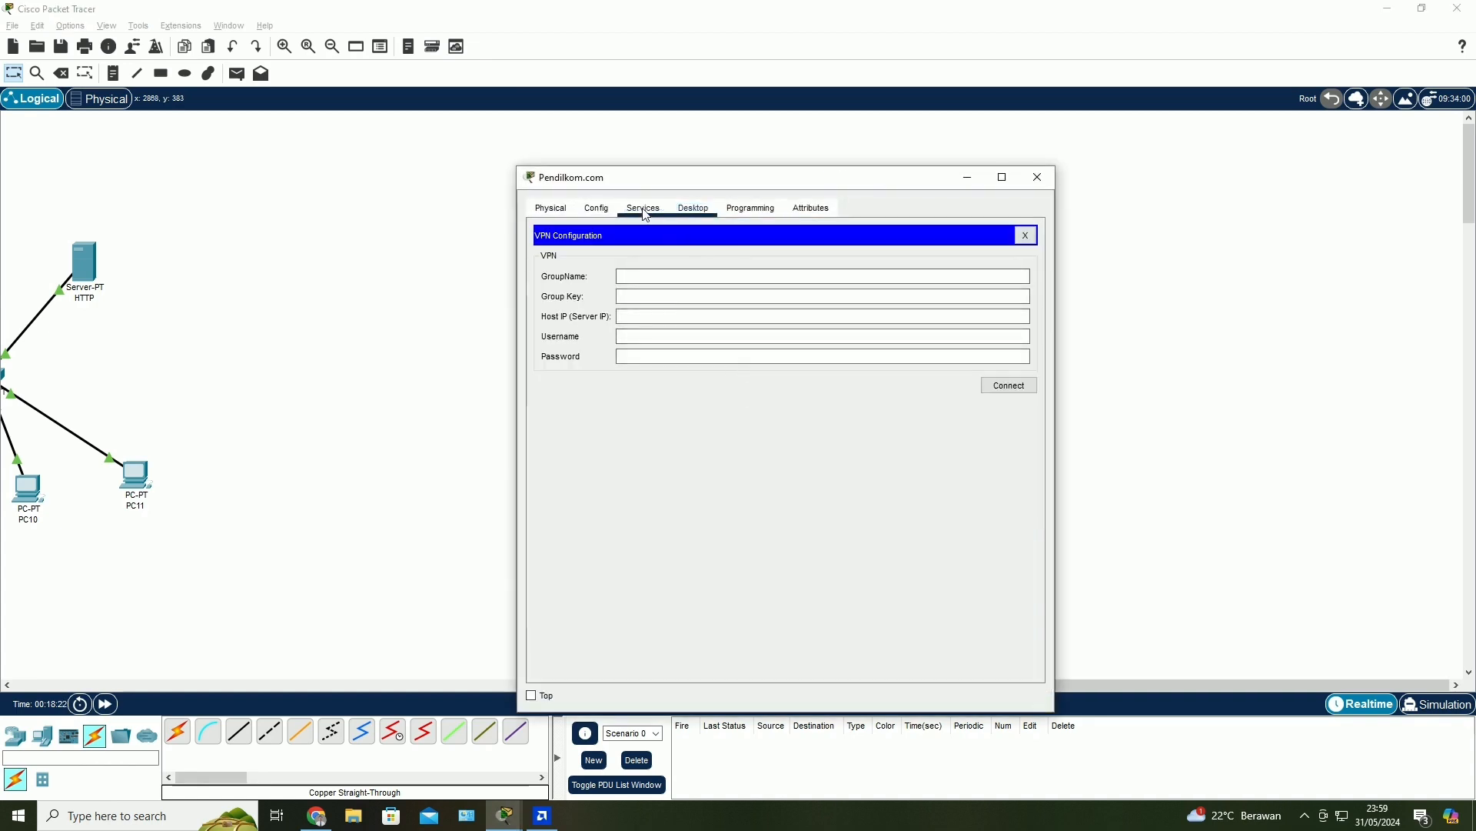
click(693, 209)
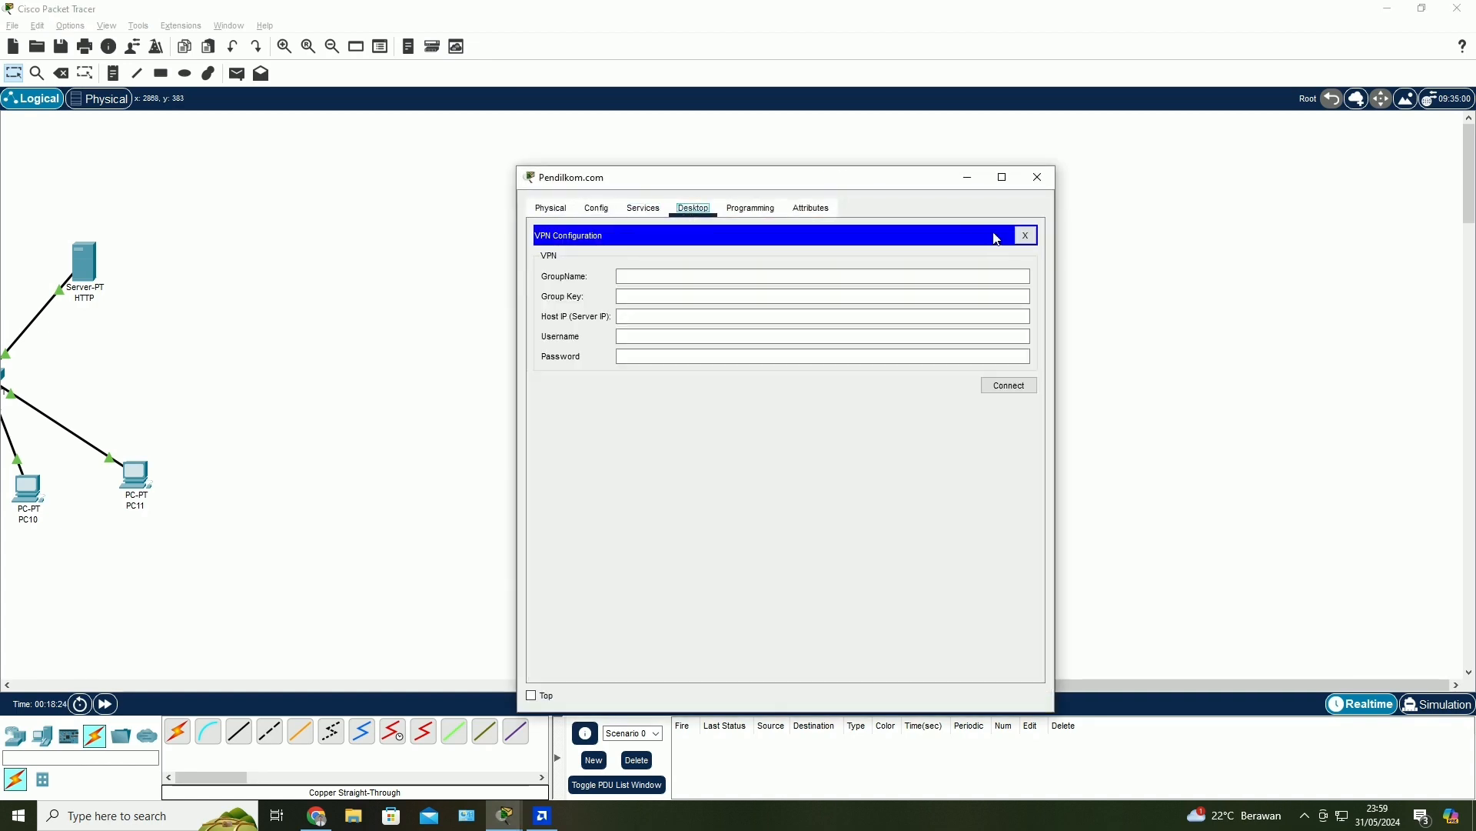
click(1026, 236)
click(577, 300)
click(797, 335)
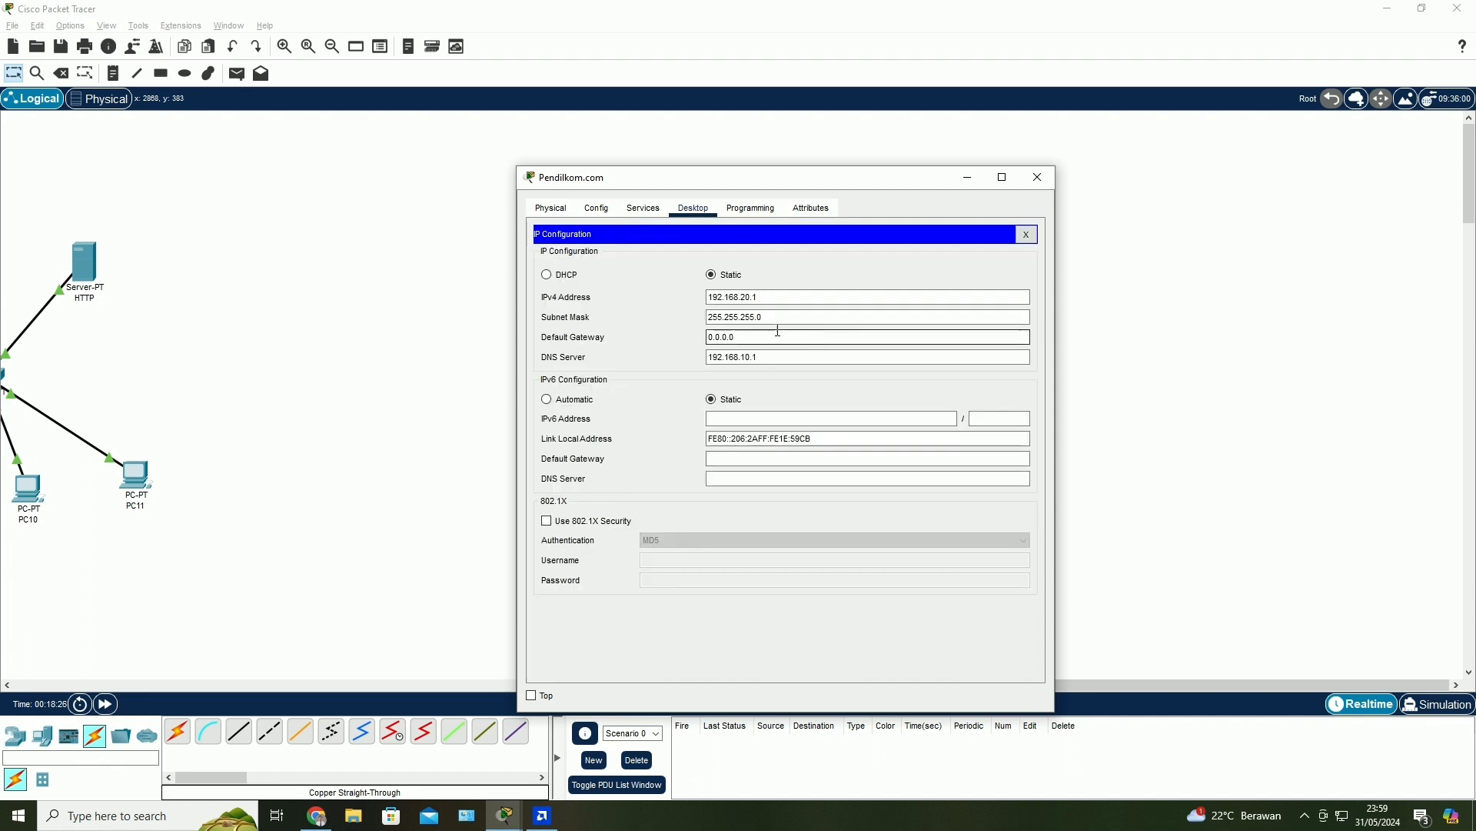
drag(733, 337, 680, 340)
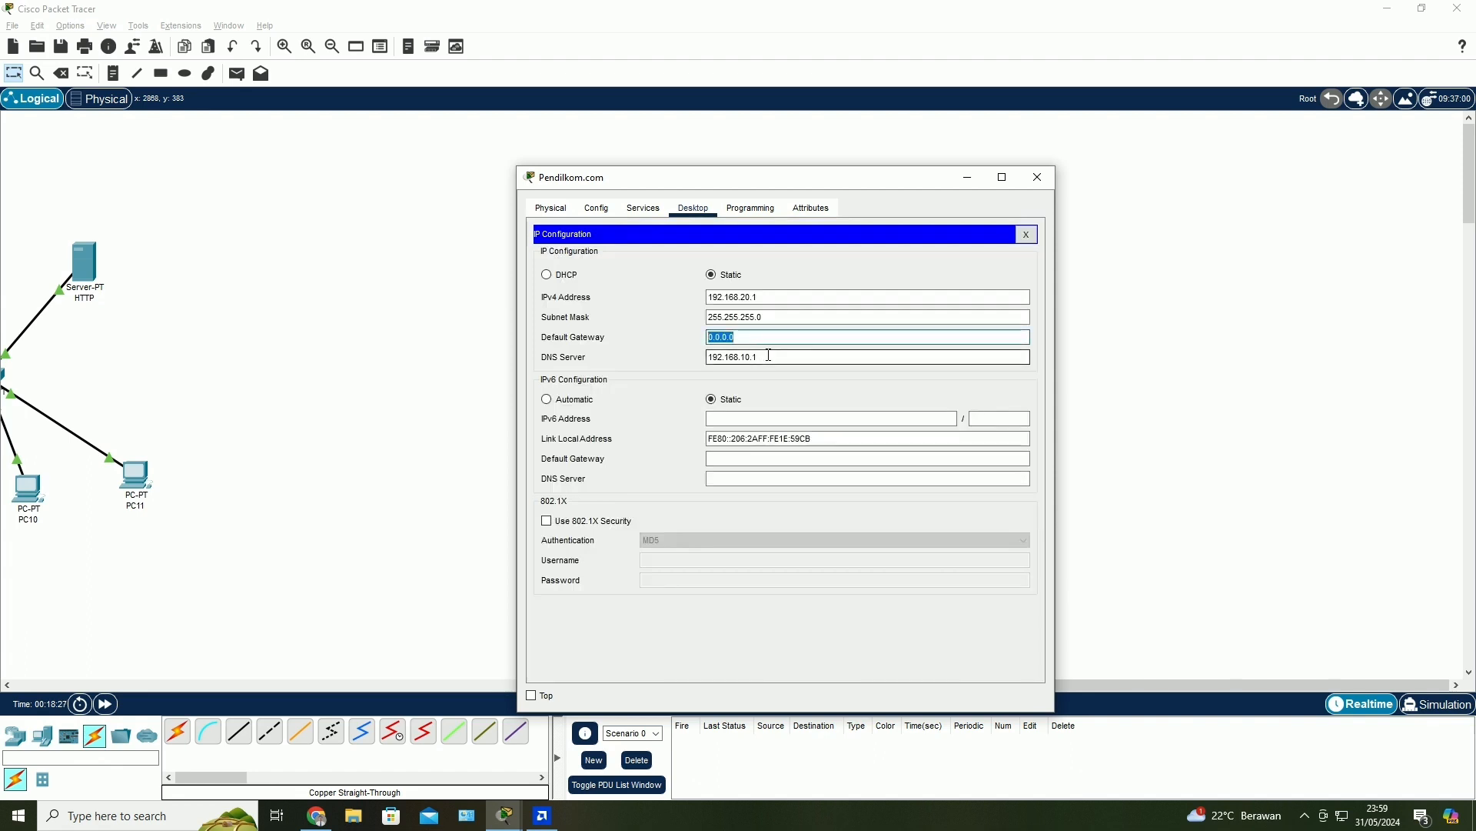
text(192.168.10.1)
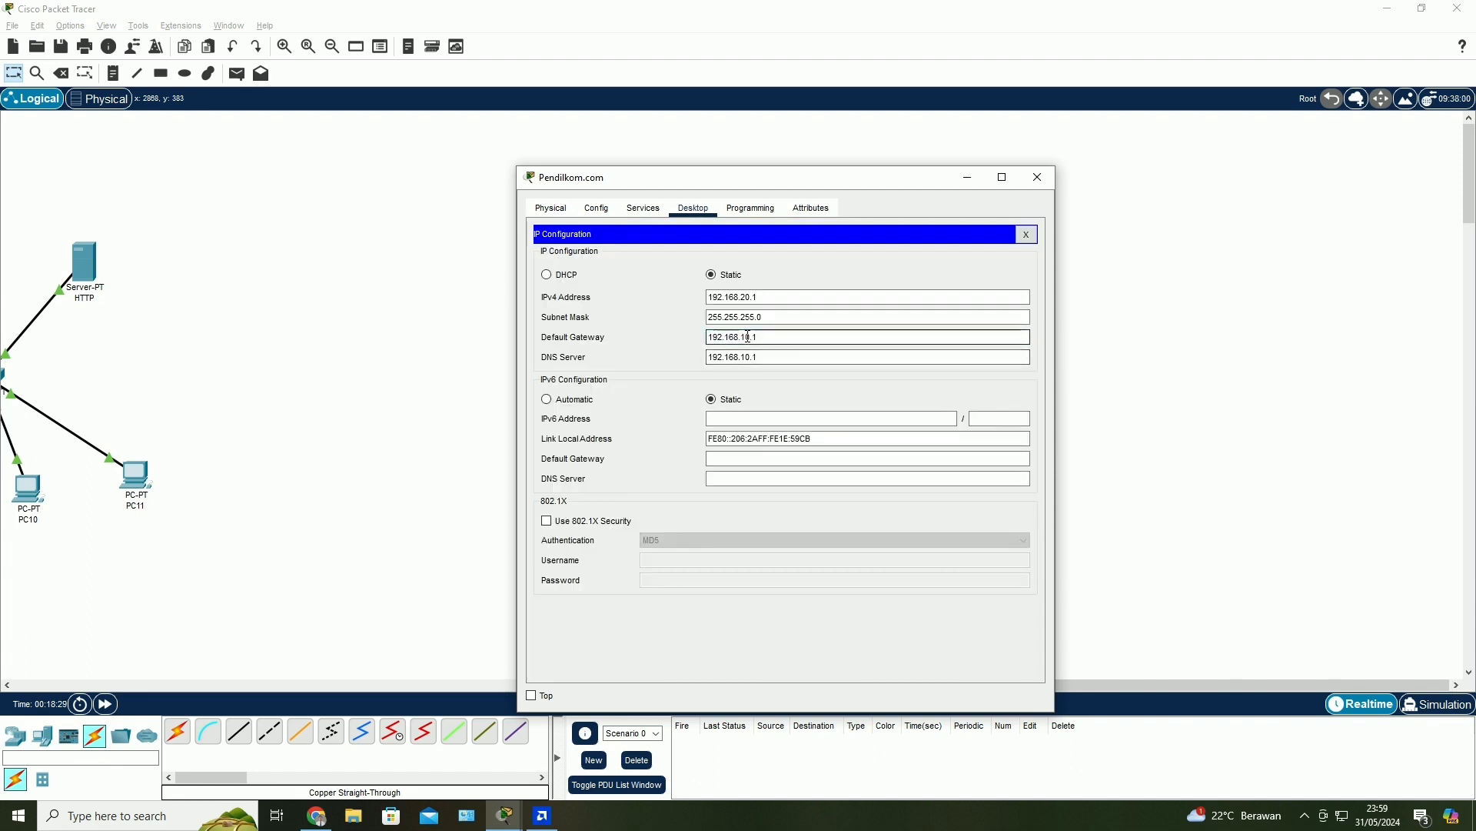
key(BackSpace)
text(2)
click(804, 337)
key(BackSpace)
key(BackSpace)
click(1037, 176)
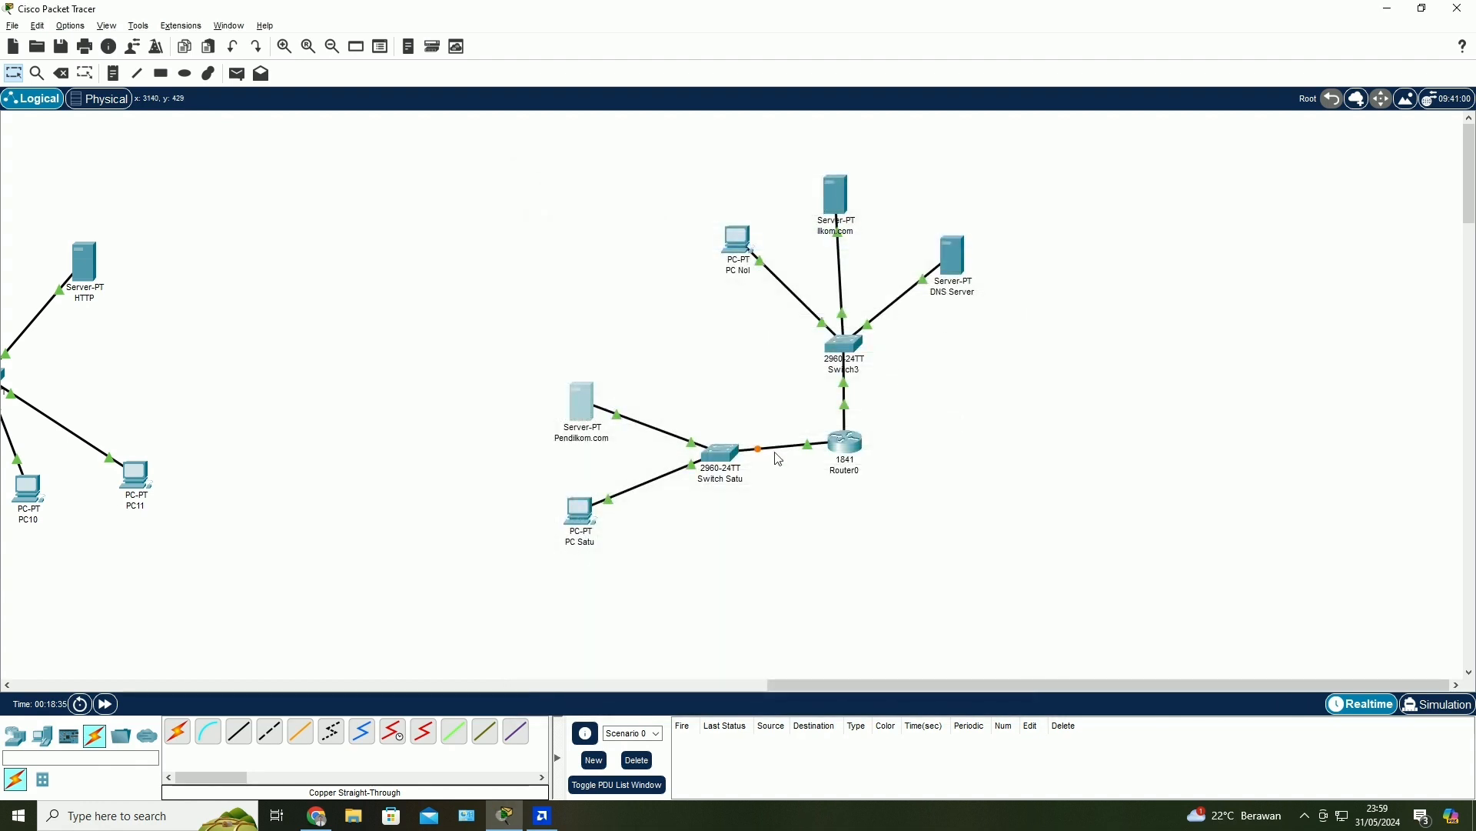
- Set PC Satu's default gateway to 192.168.20.3 in its static IP configuration
click(581, 523)
click(601, 264)
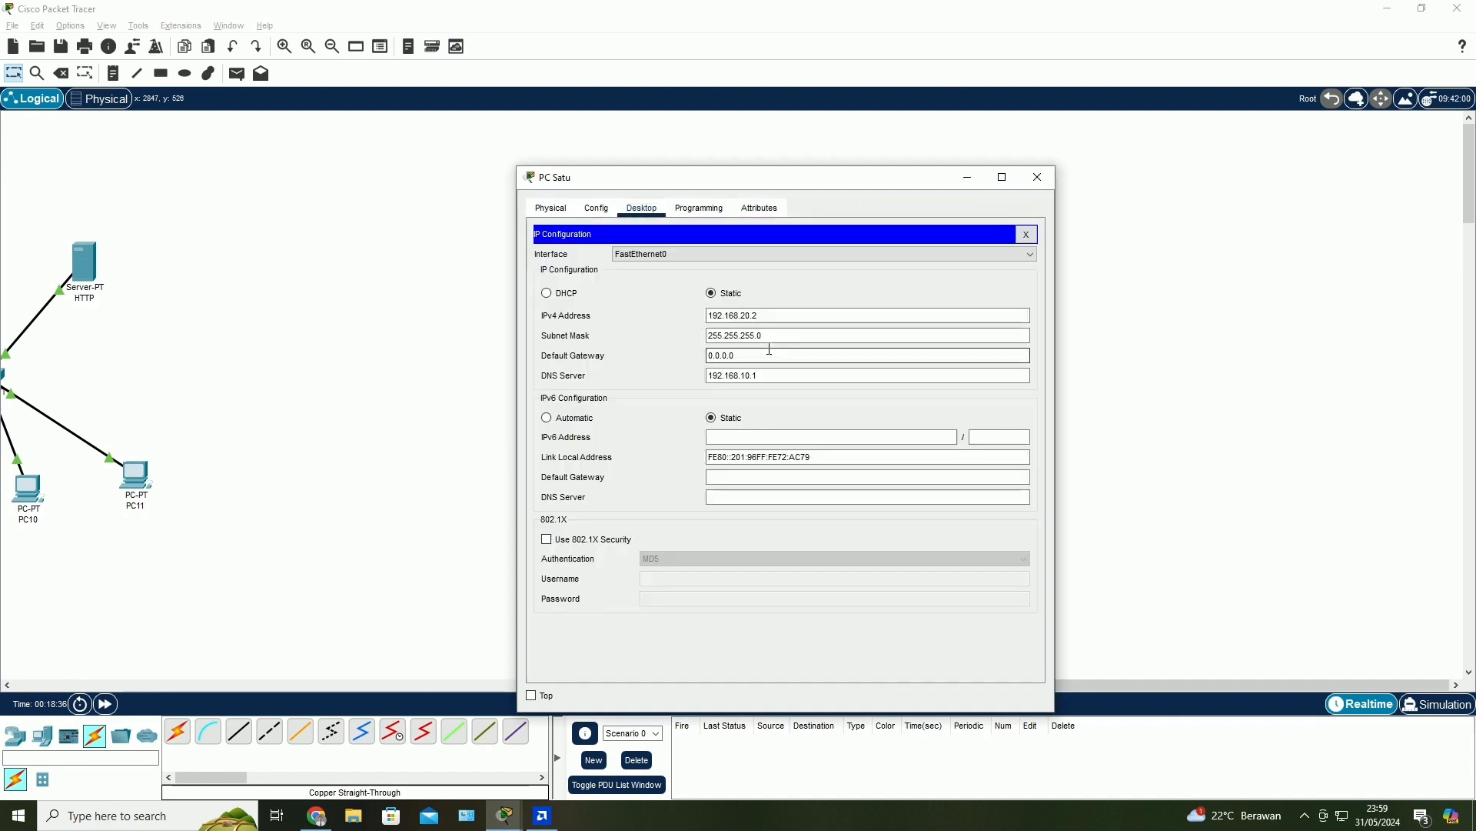
triple_click(770, 349)
text(192.168.10.1)
click(741, 356)
click(764, 356)
key(BackSpace)
text(1)
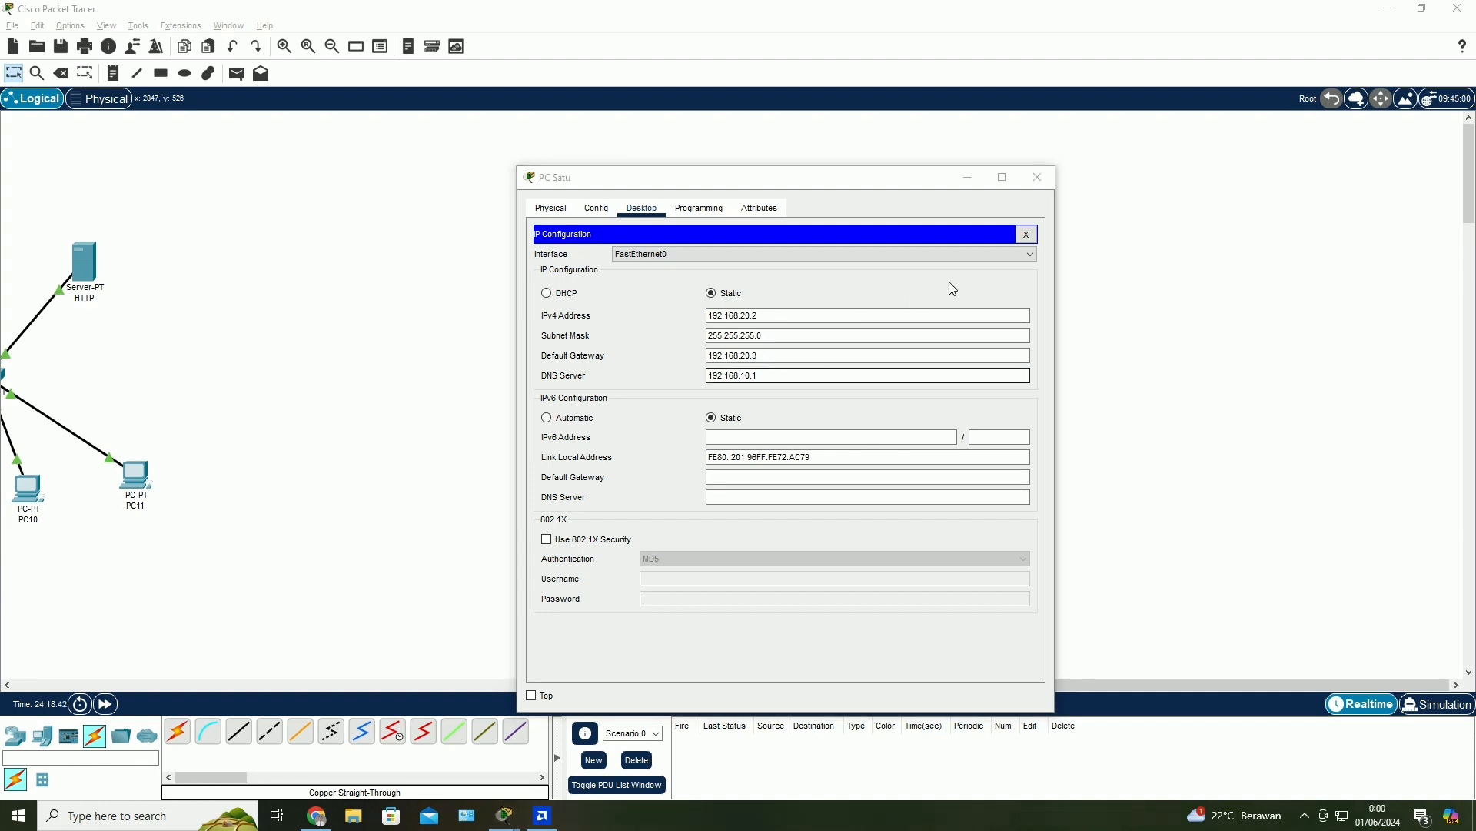
click(1039, 177)
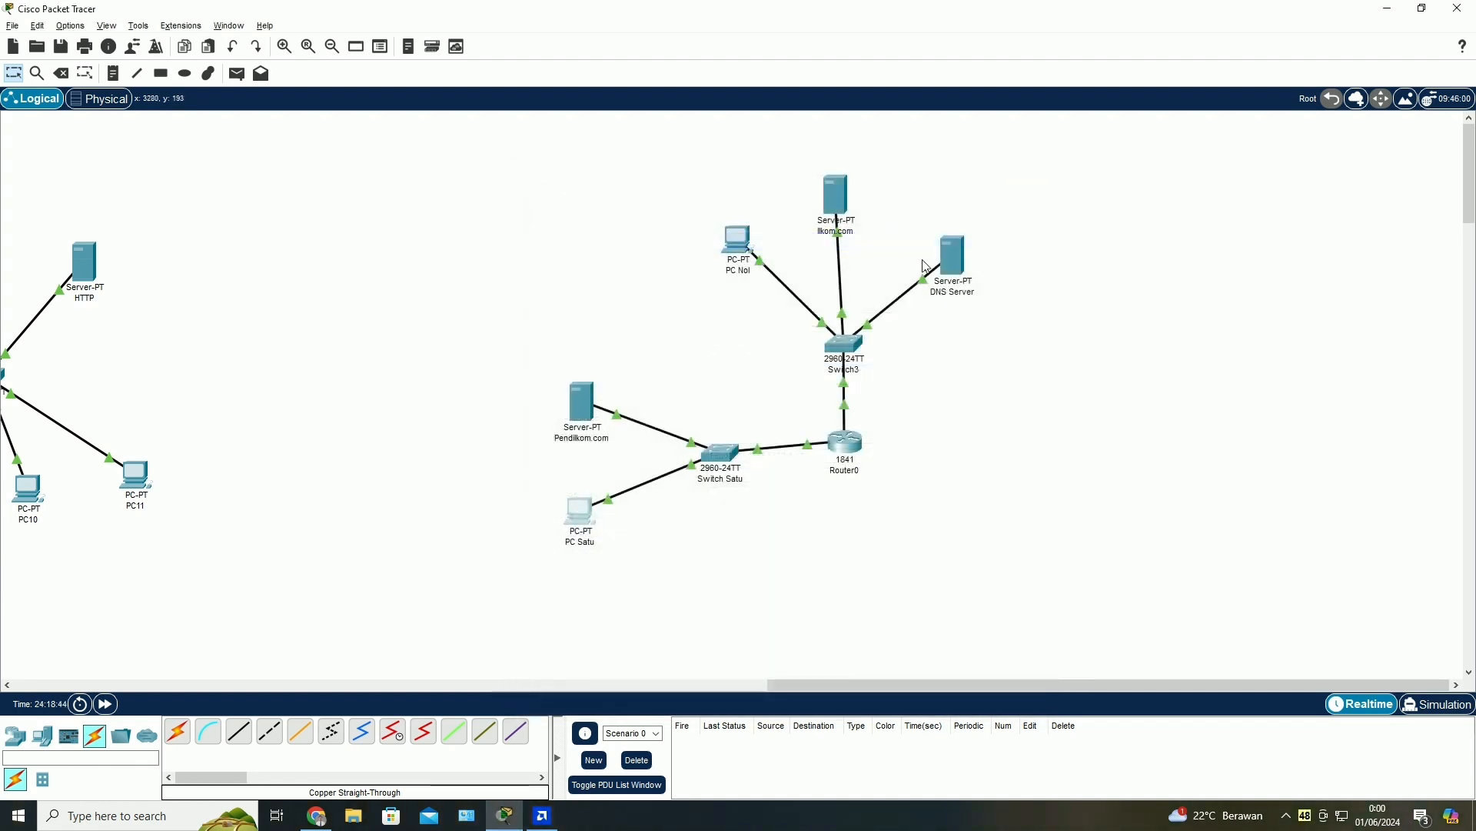
- Set the DNS Server's default gateway to 192.168.10.4 and its DNS server address to 192.168.10.1
click(952, 256)
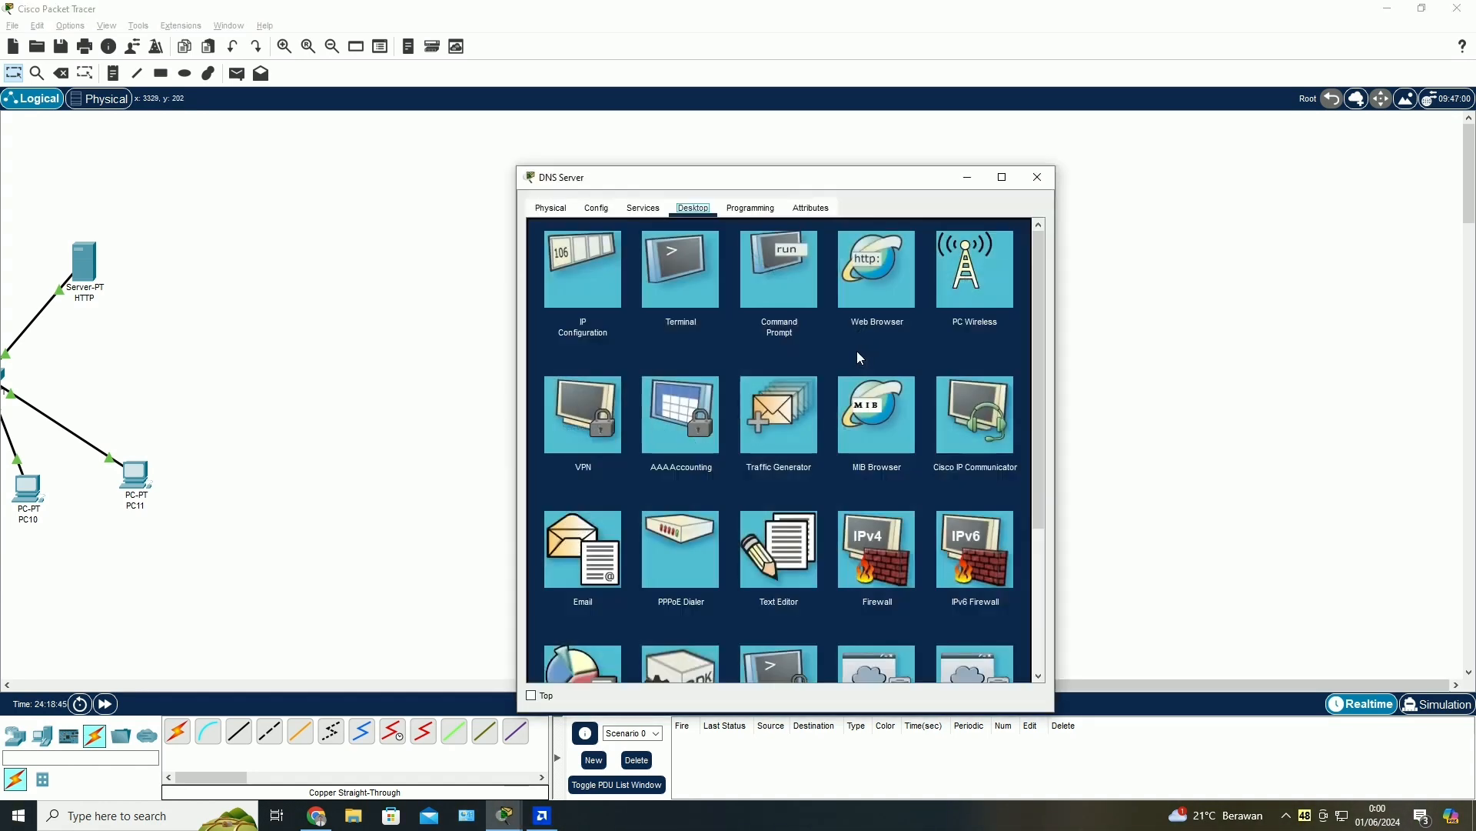
click(598, 277)
drag(764, 338, 643, 333)
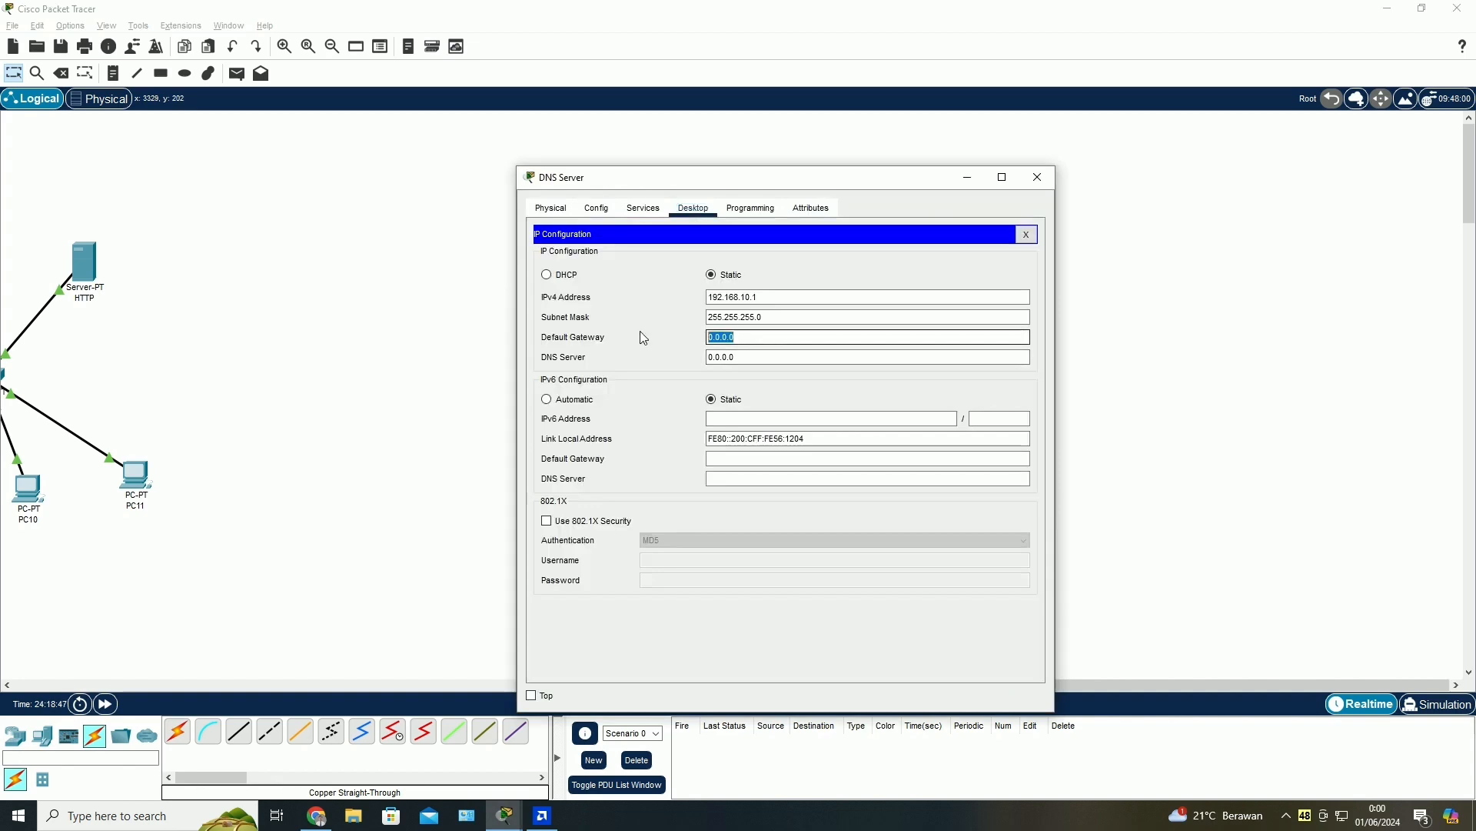
text(192.168.10.1)
triple_click(781, 352)
text(192.168.10.1)
drag(757, 336, 683, 341)
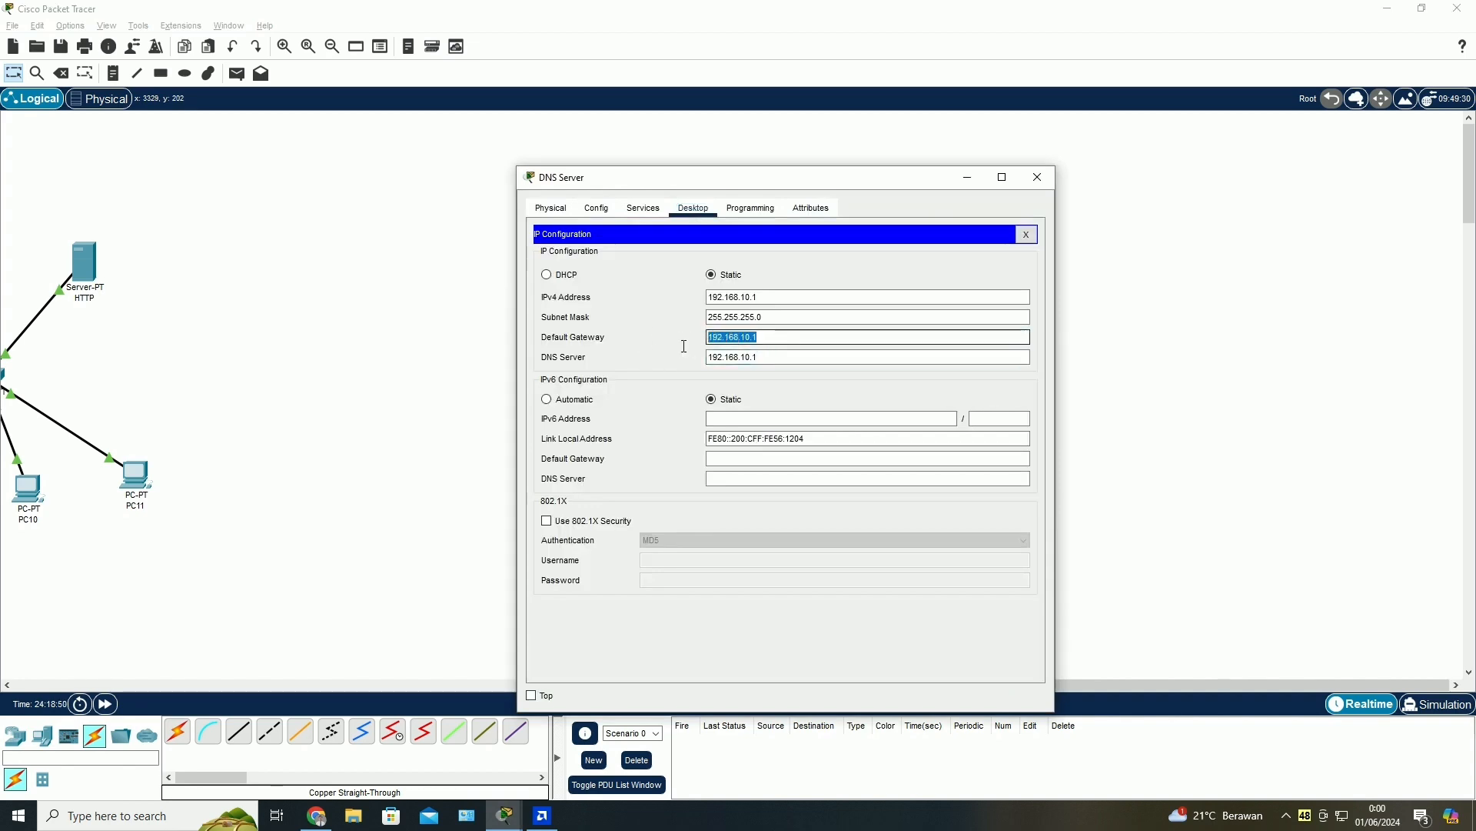
click(759, 337)
key(BackSpace)
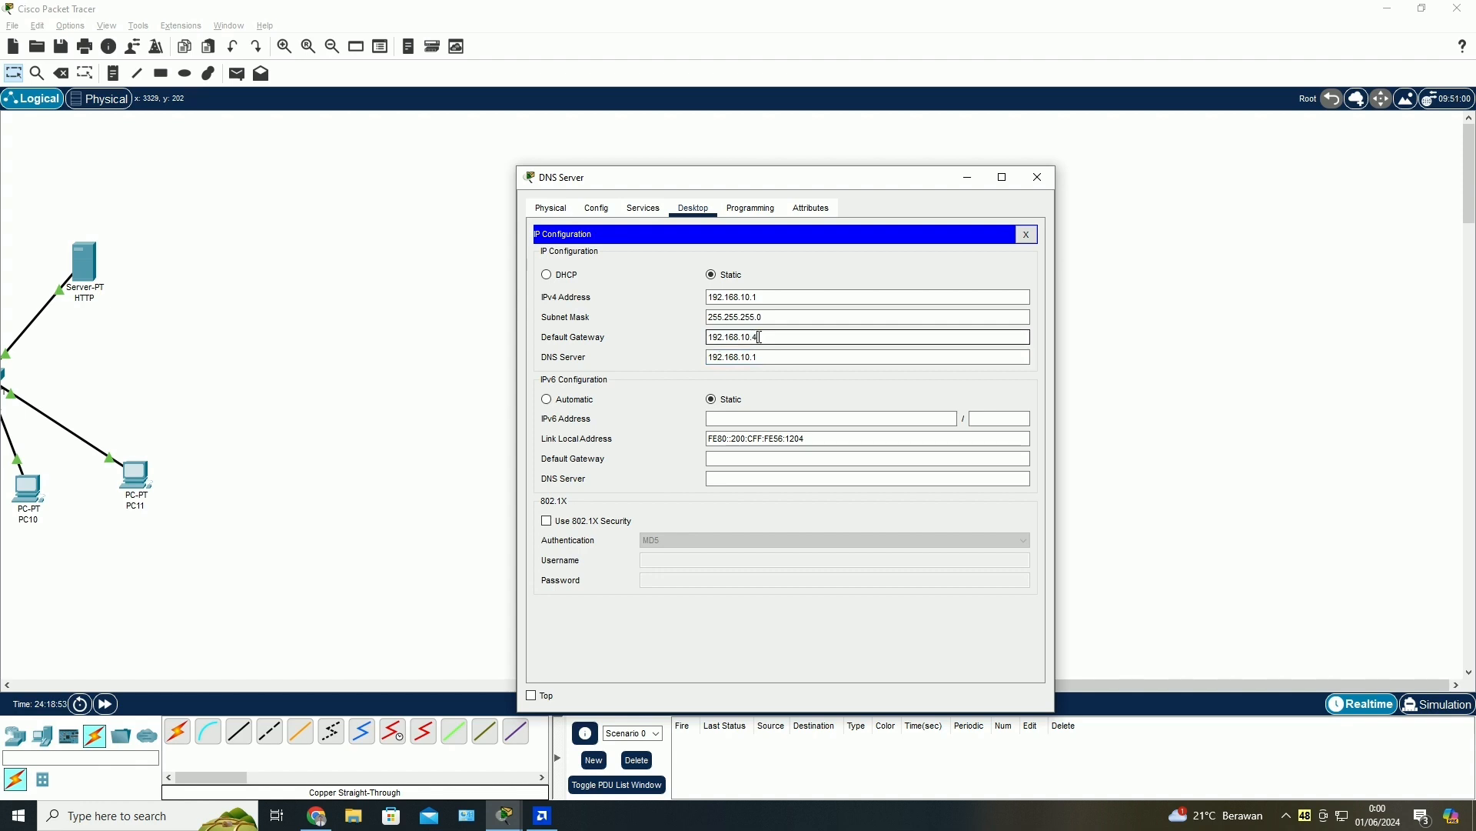
click(1039, 178)
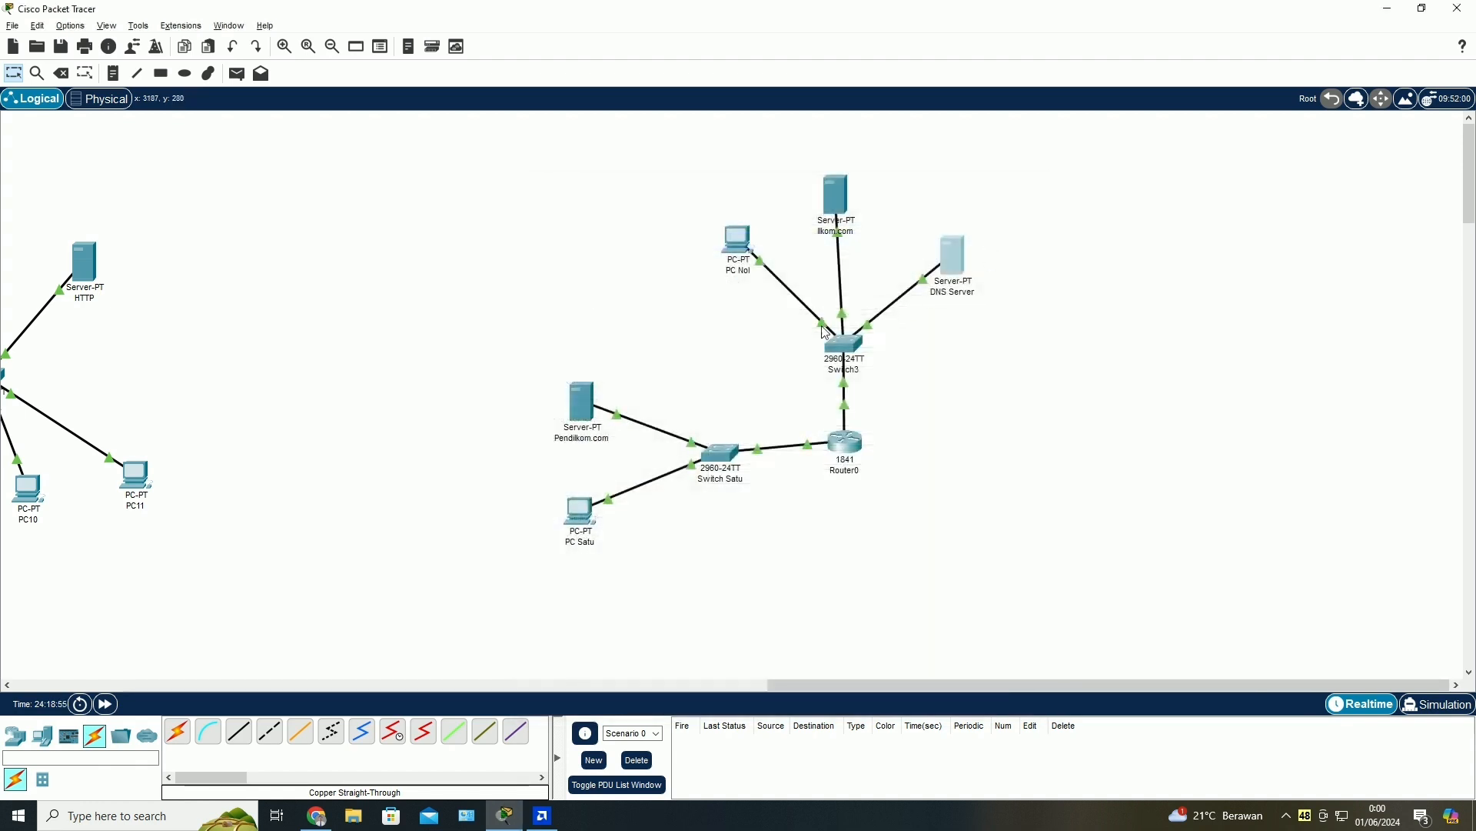
- Copy the Ilkom.com server's DNS server address 192.168.10.1 into its default gateway
click(825, 209)
click(583, 289)
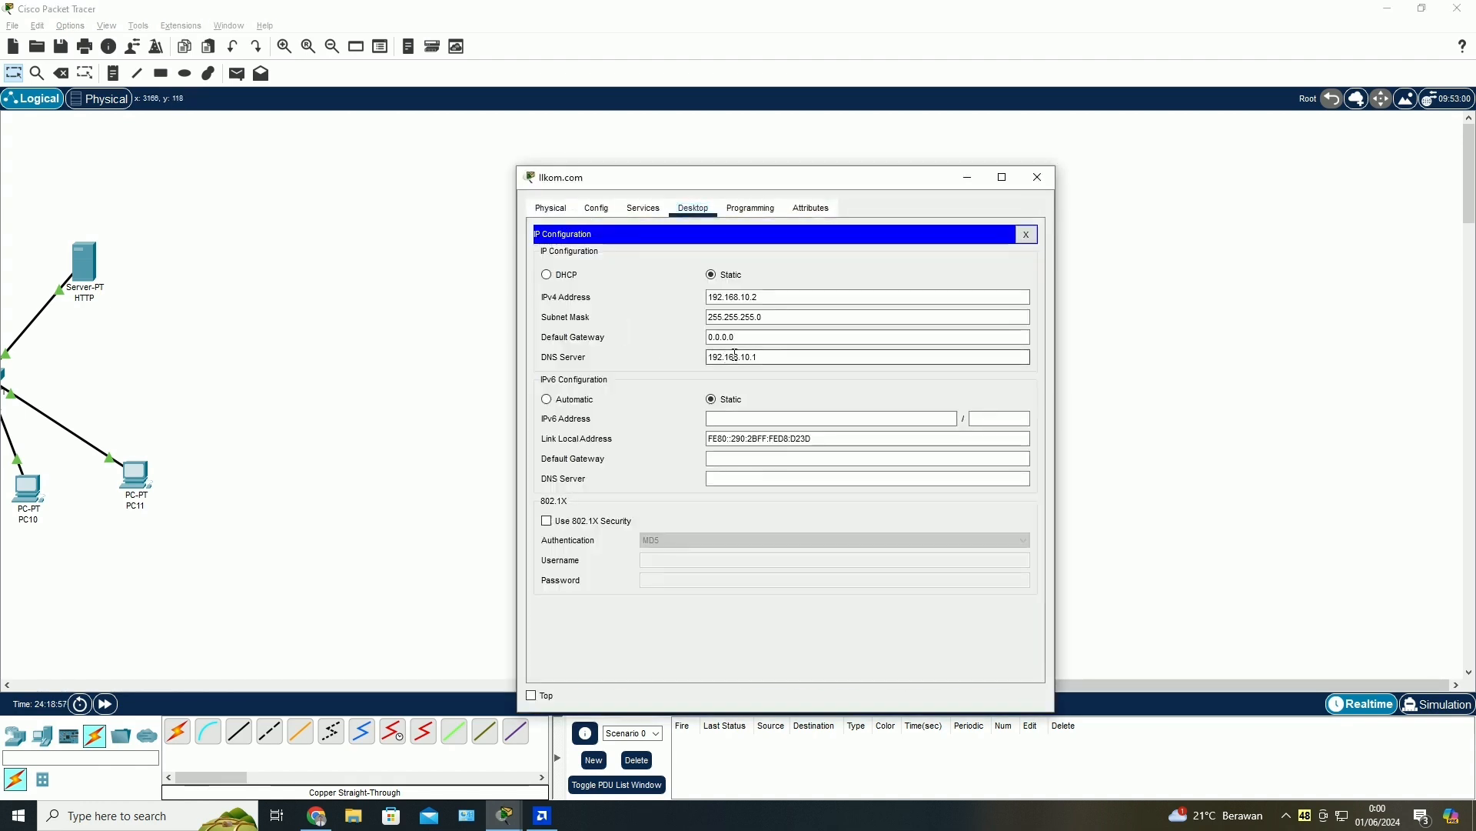
triple_click(736, 354)
key(ctrl+c)
triple_click(748, 336)
key(ctrl+v)
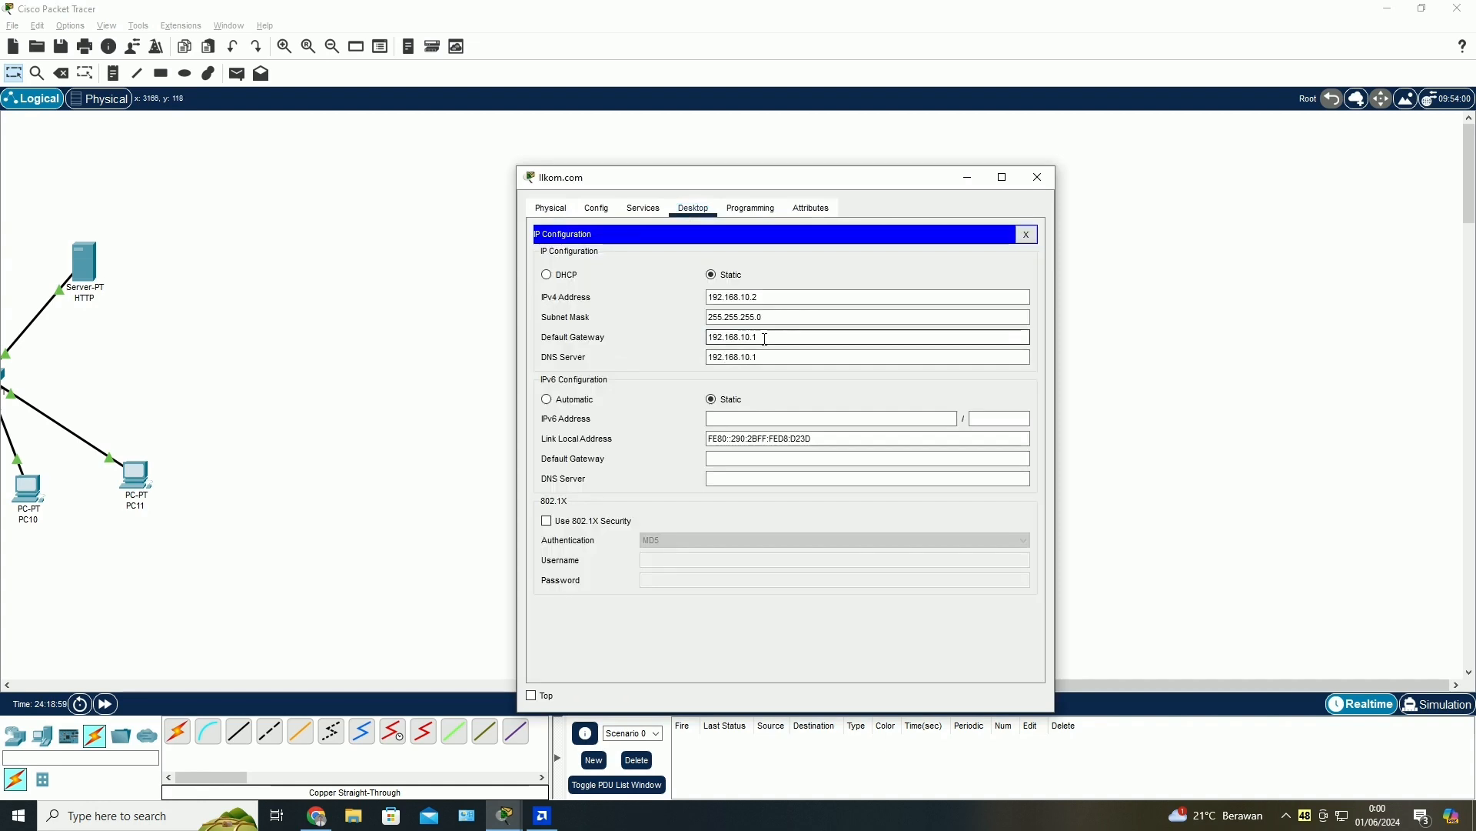
click(1037, 178)
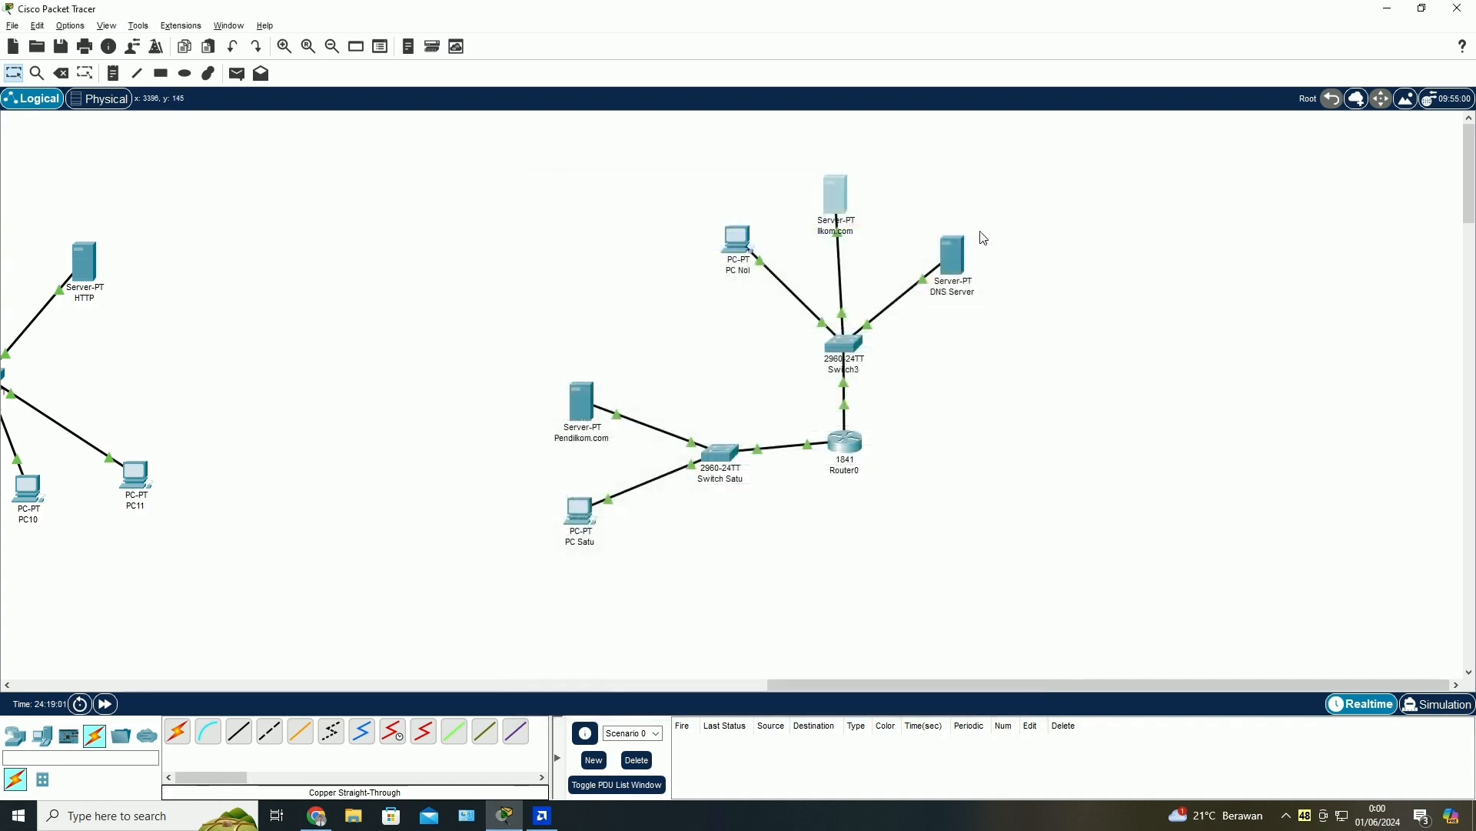
- Set PC Nol's default gateway to 192.168.10.4 in its static IP configuration
click(734, 248)
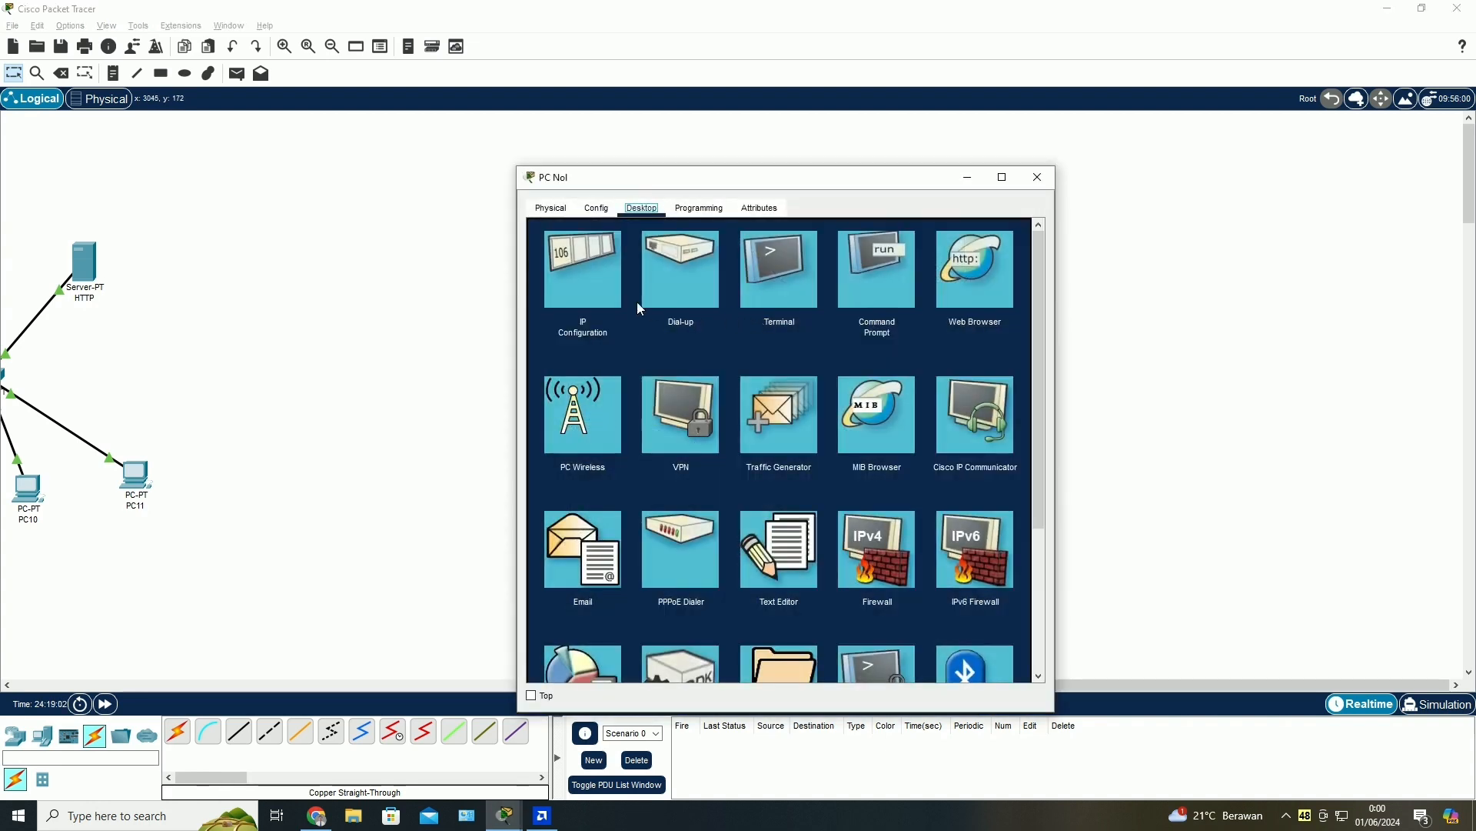
click(594, 289)
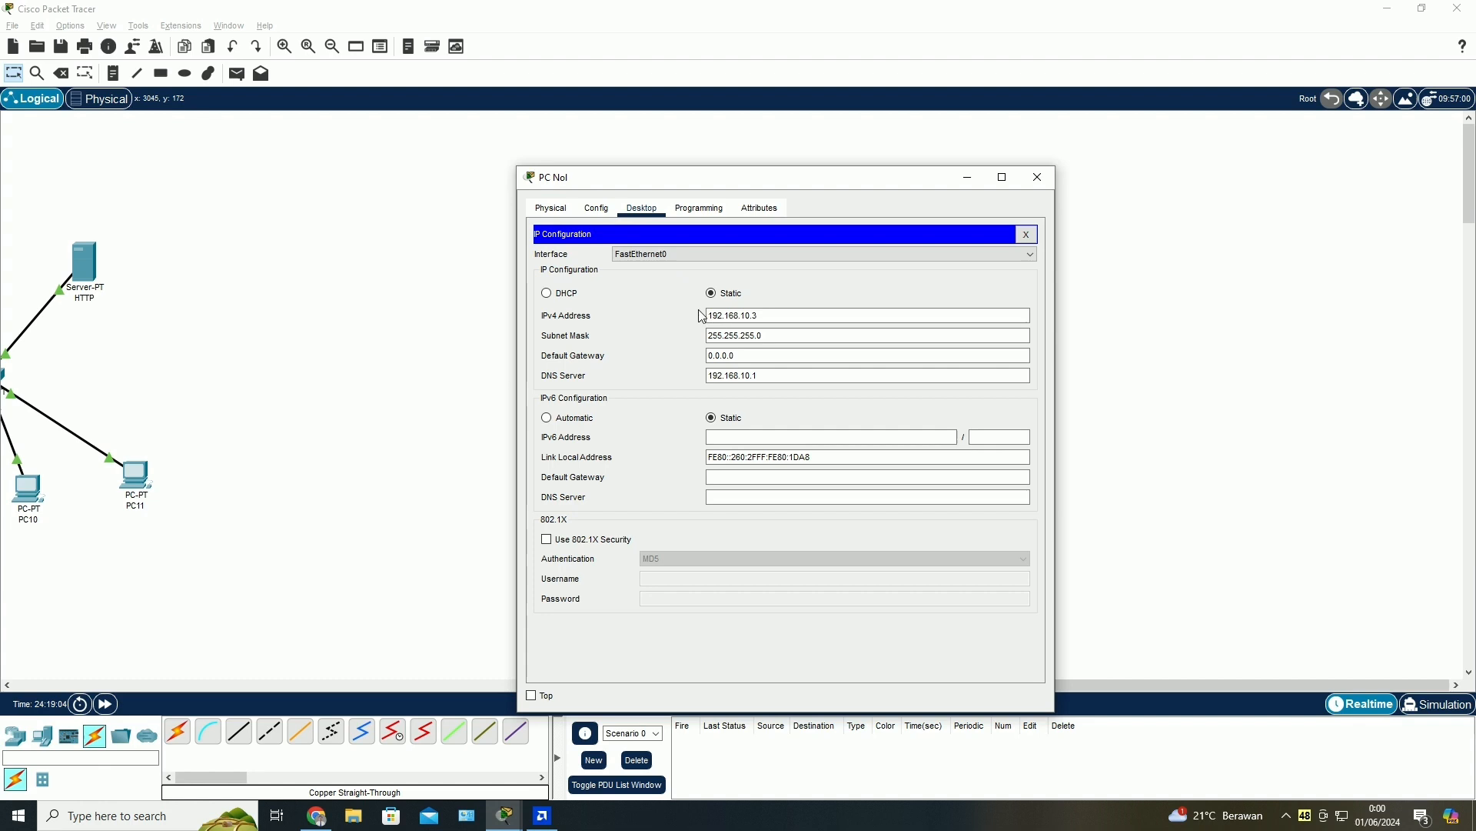
double_click(779, 355)
text(192.168.10.1)
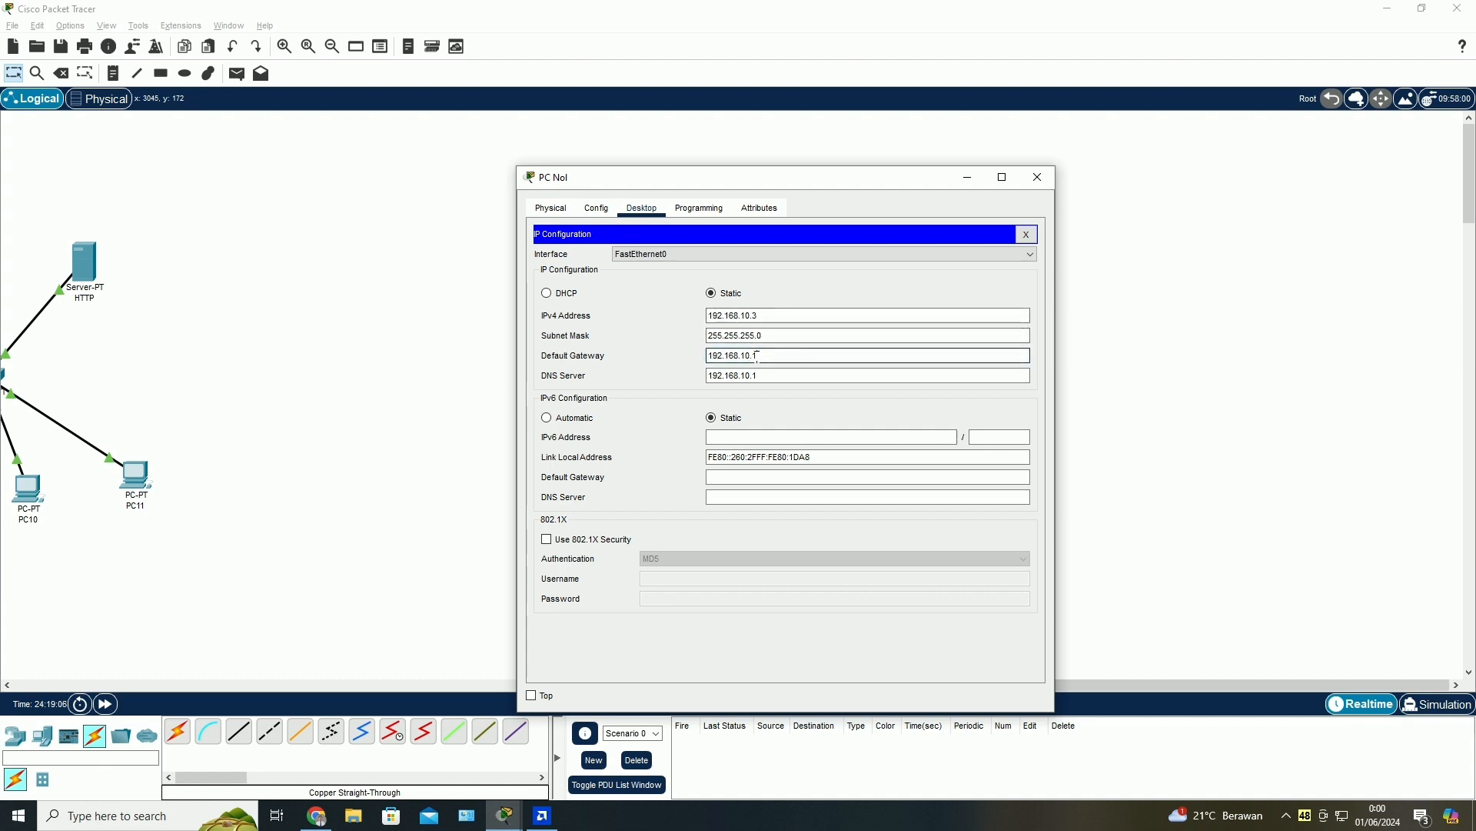
click(757, 342)
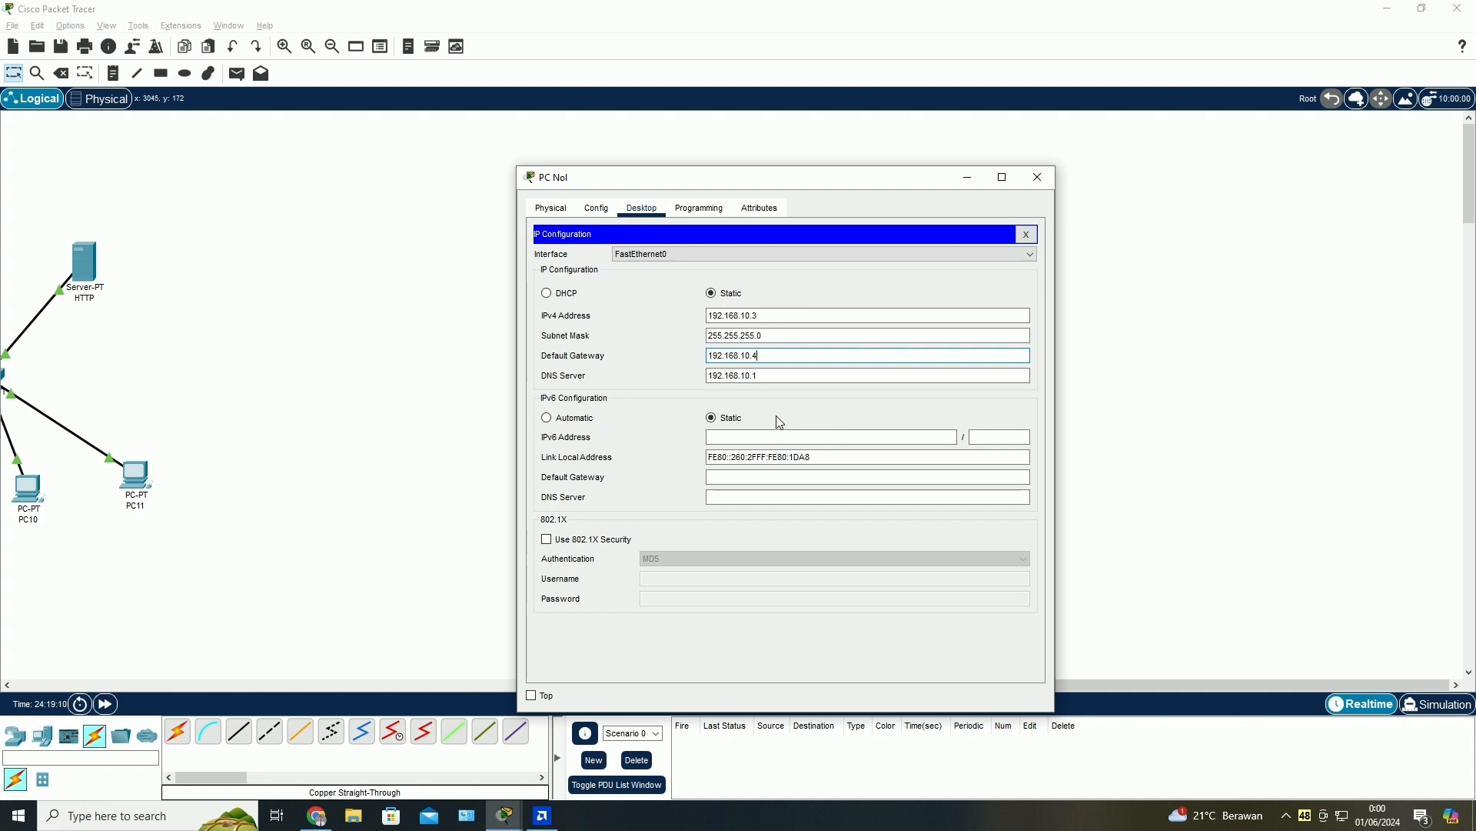
- Replace the welcome sentence in the Ilkom.com server's index.html with "Ilkom.com" and the student's full name, and try to save the page
click(1038, 179)
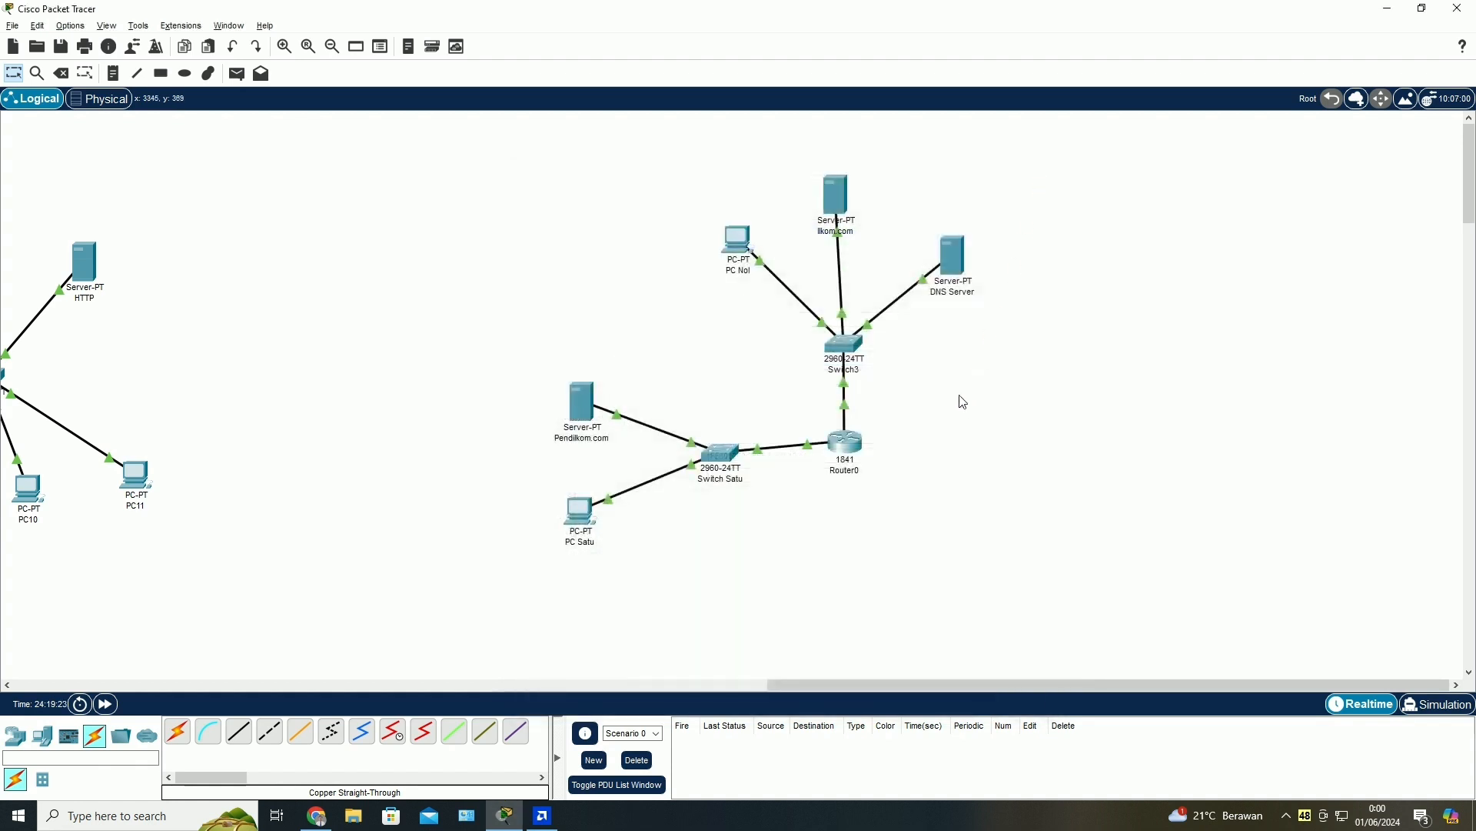
click(838, 208)
click(811, 208)
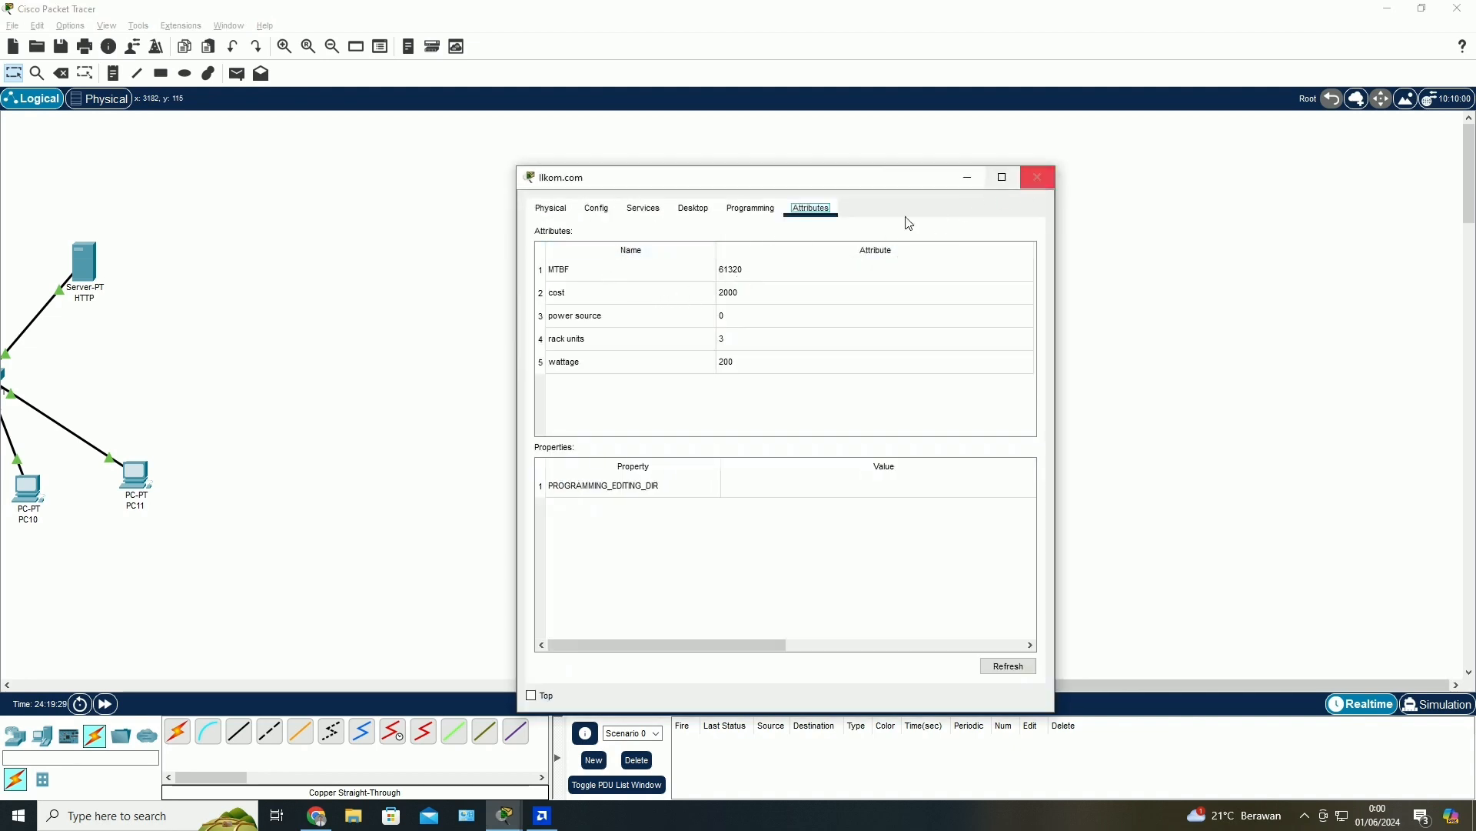
click(650, 214)
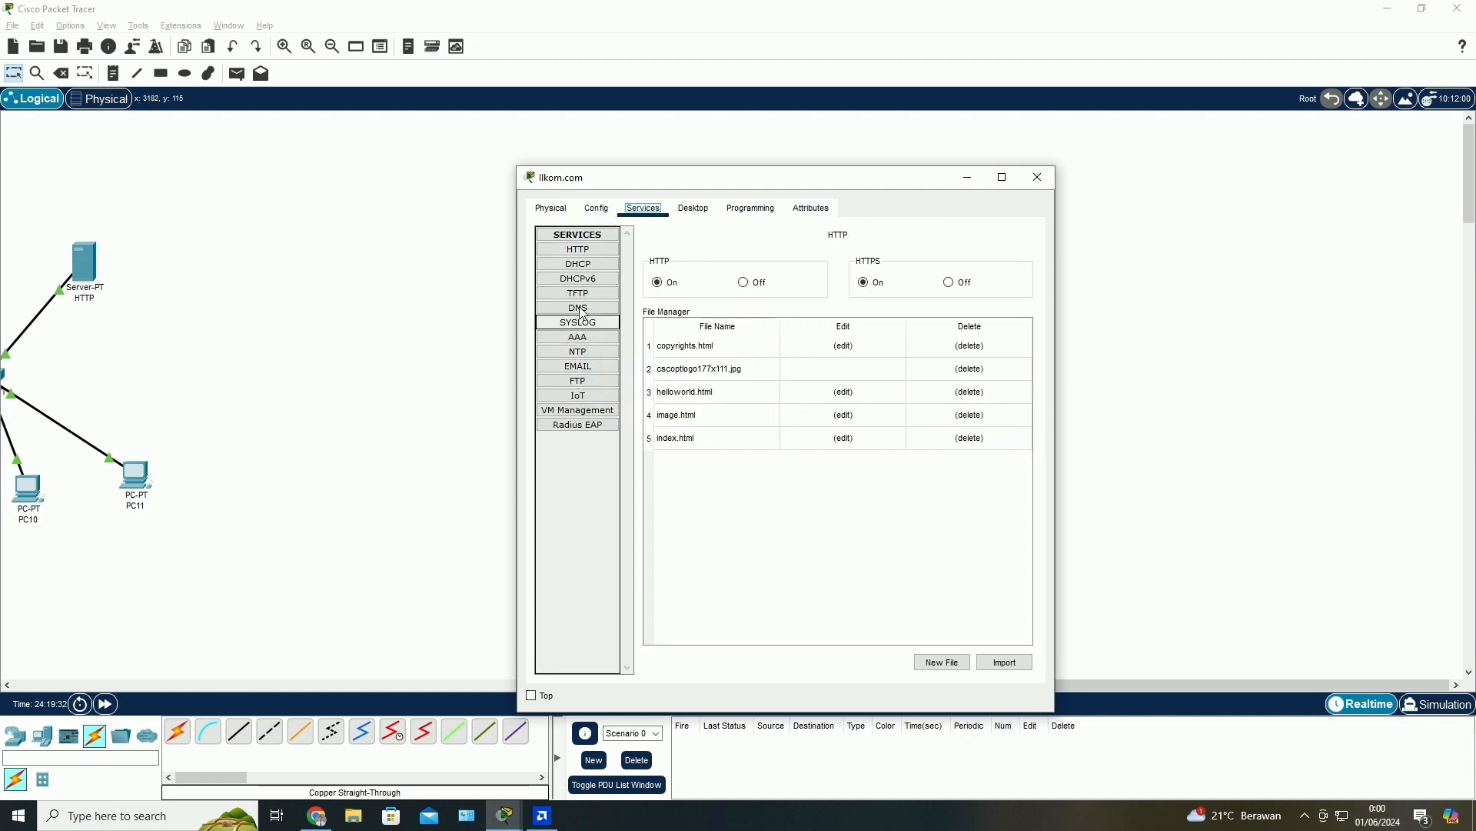
click(581, 249)
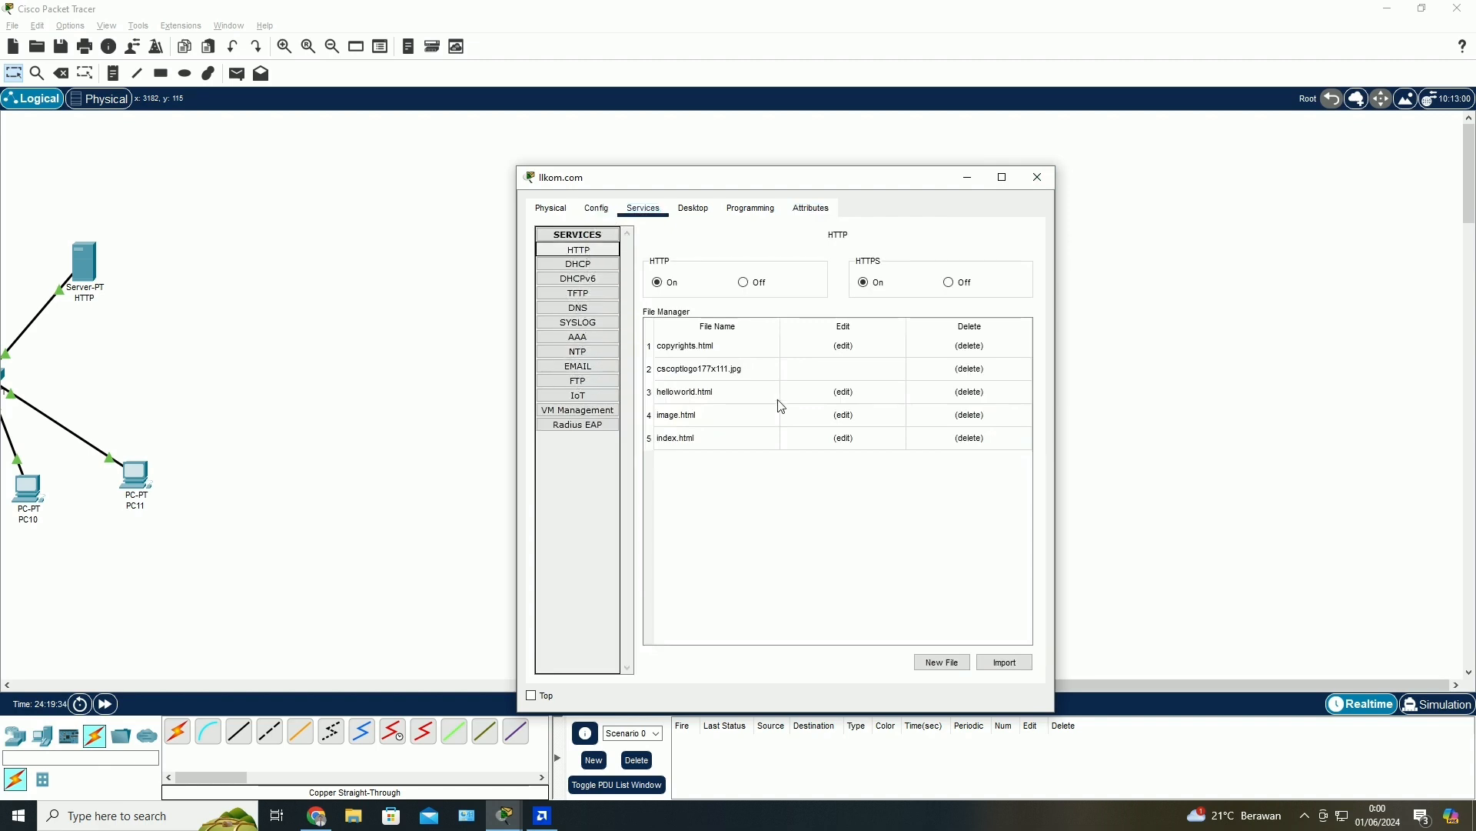
click(843, 437)
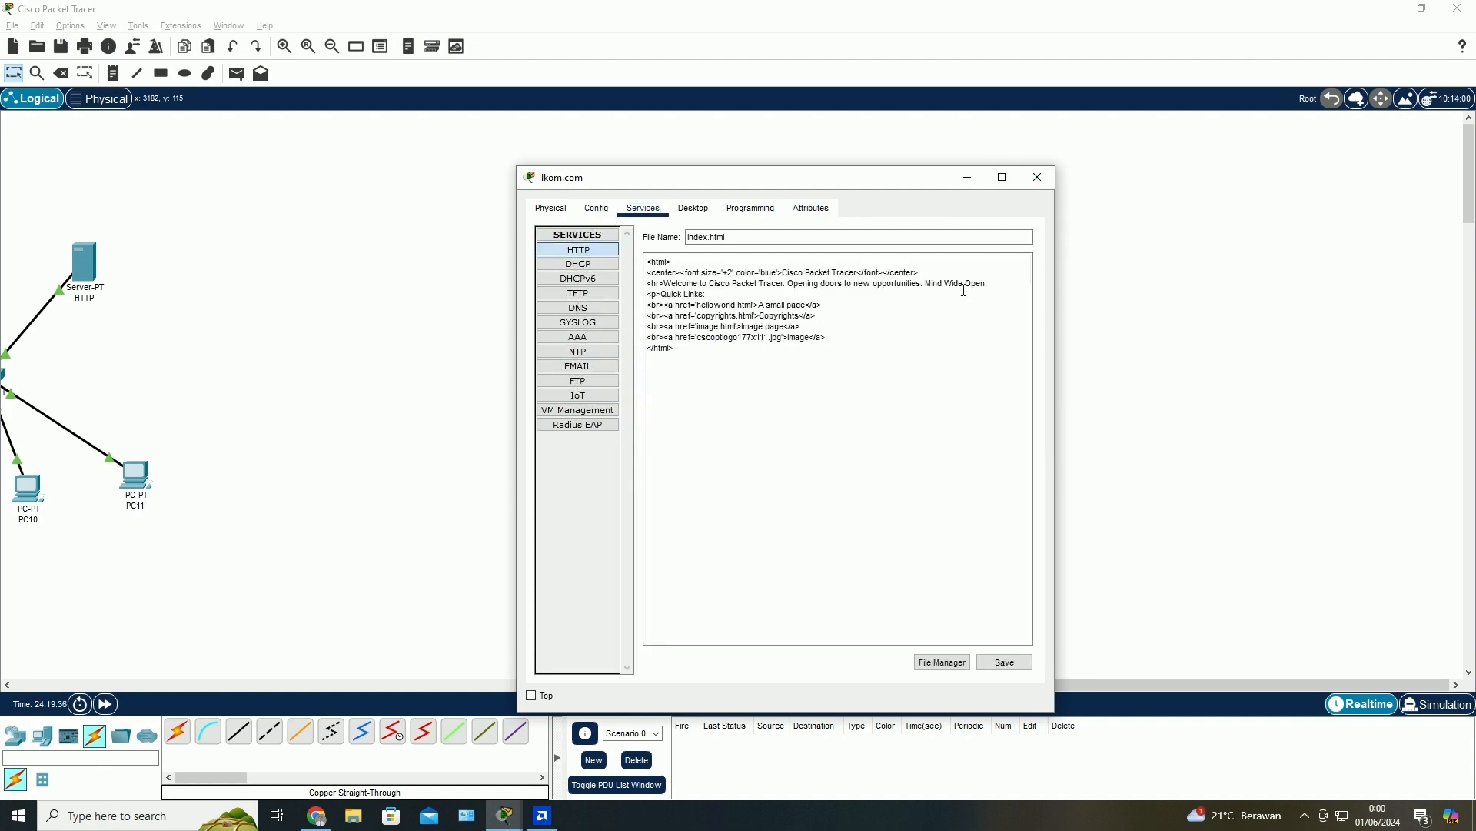
drag(988, 284, 666, 285)
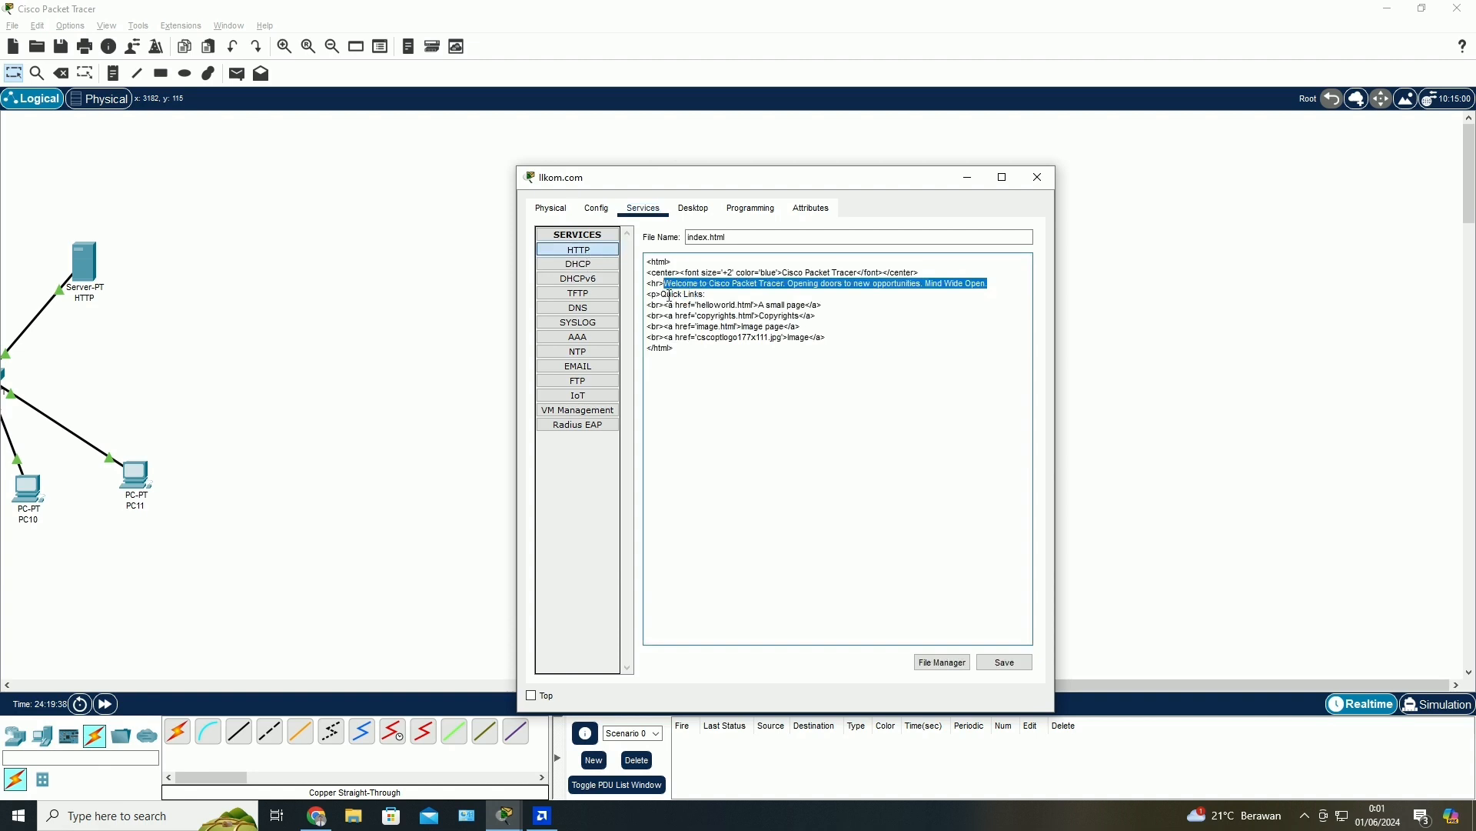
key(BackSpace)
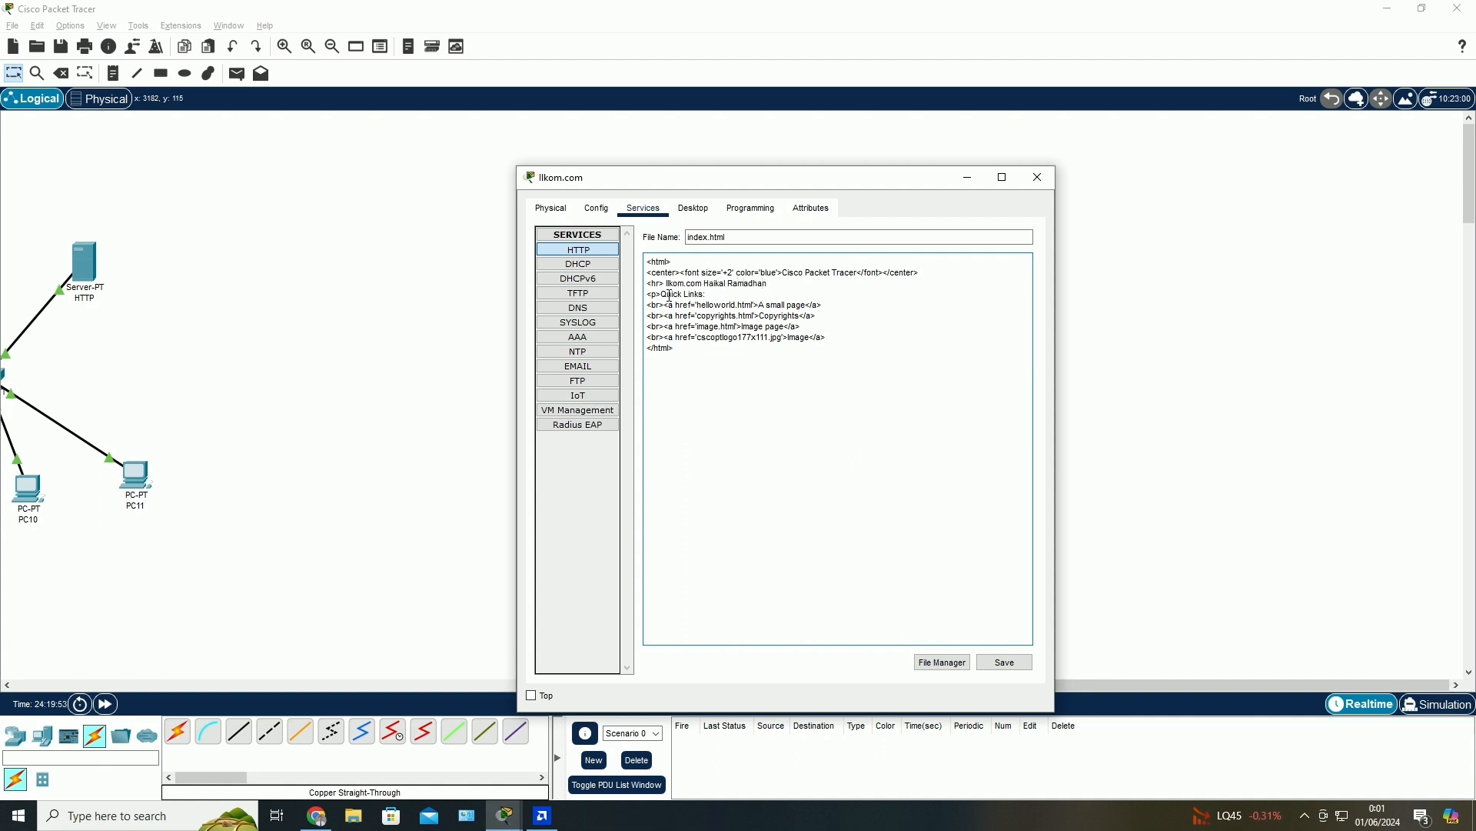
click(1009, 664)
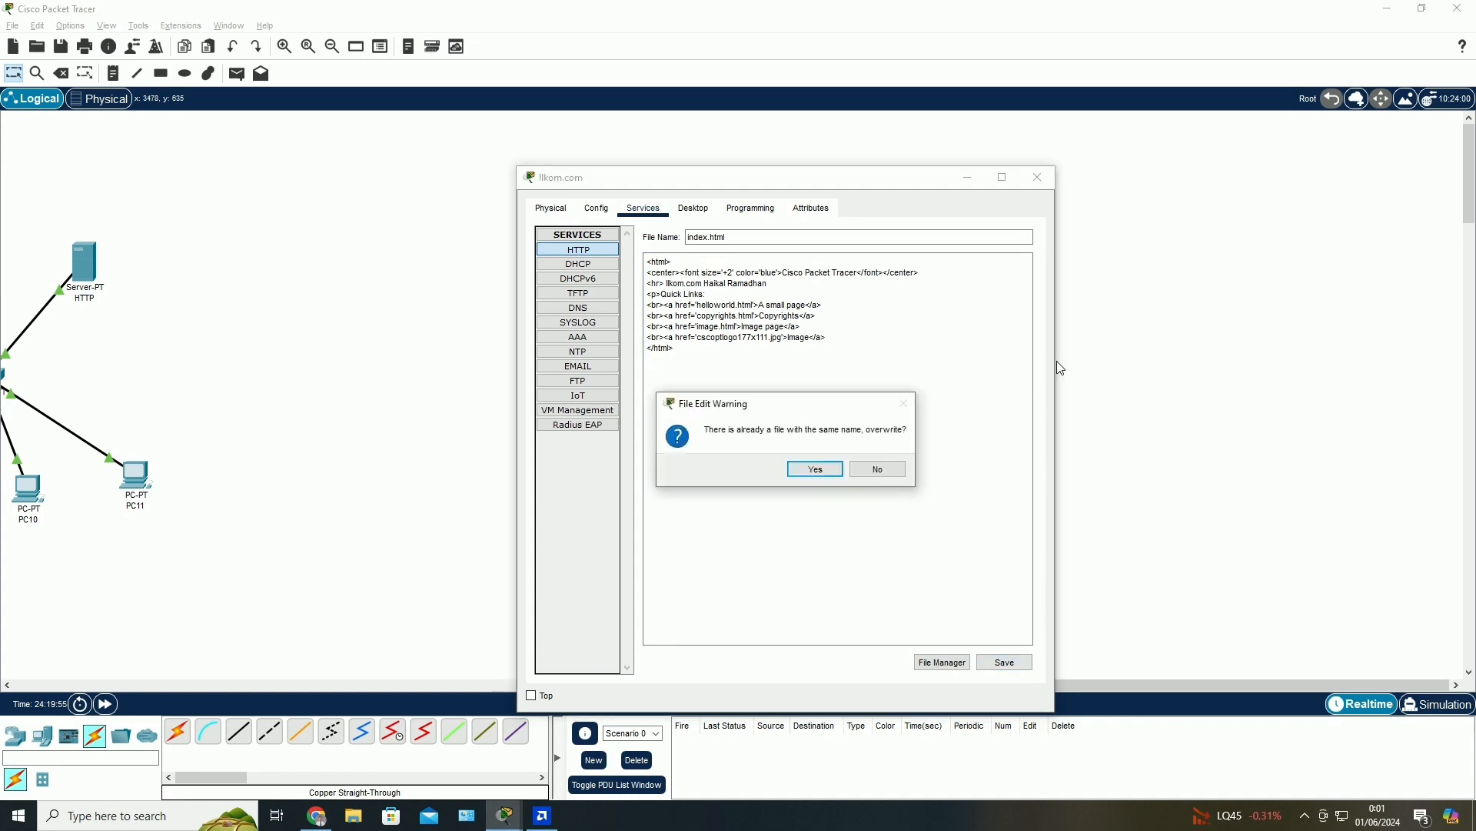
click(875, 468)
click(1039, 178)
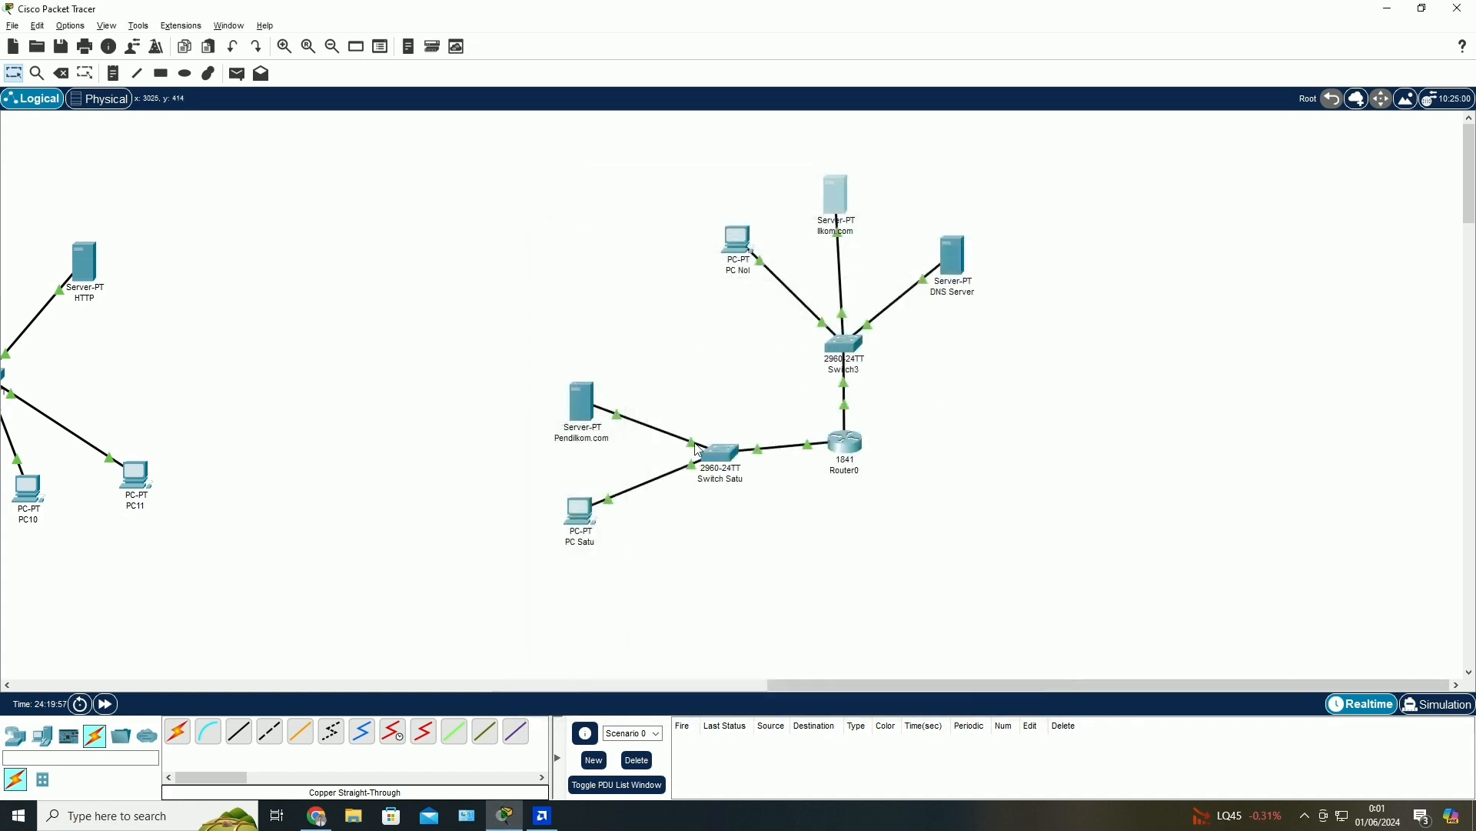
click(594, 419)
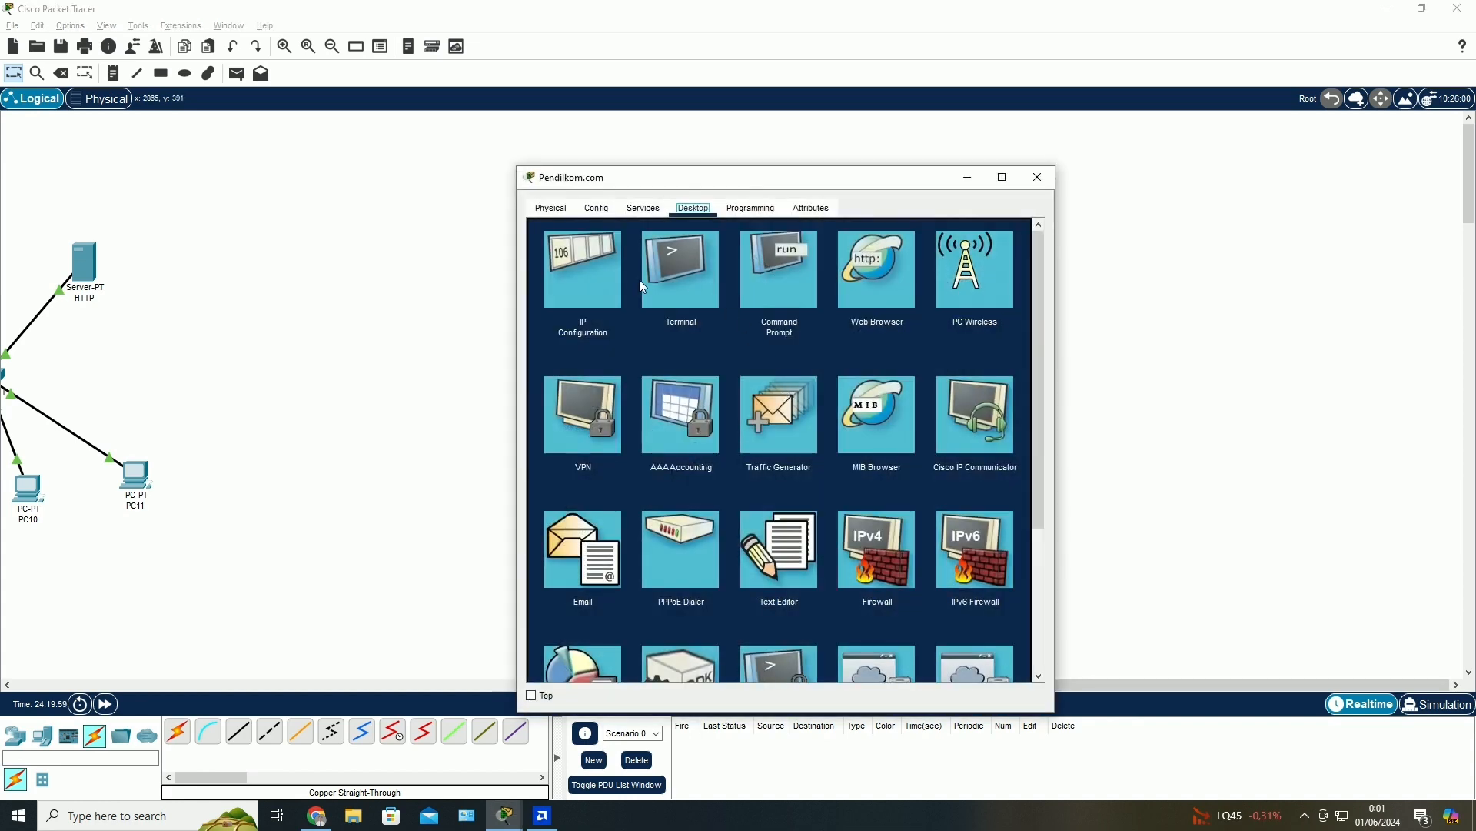
click(875, 267)
click(864, 275)
click(1037, 178)
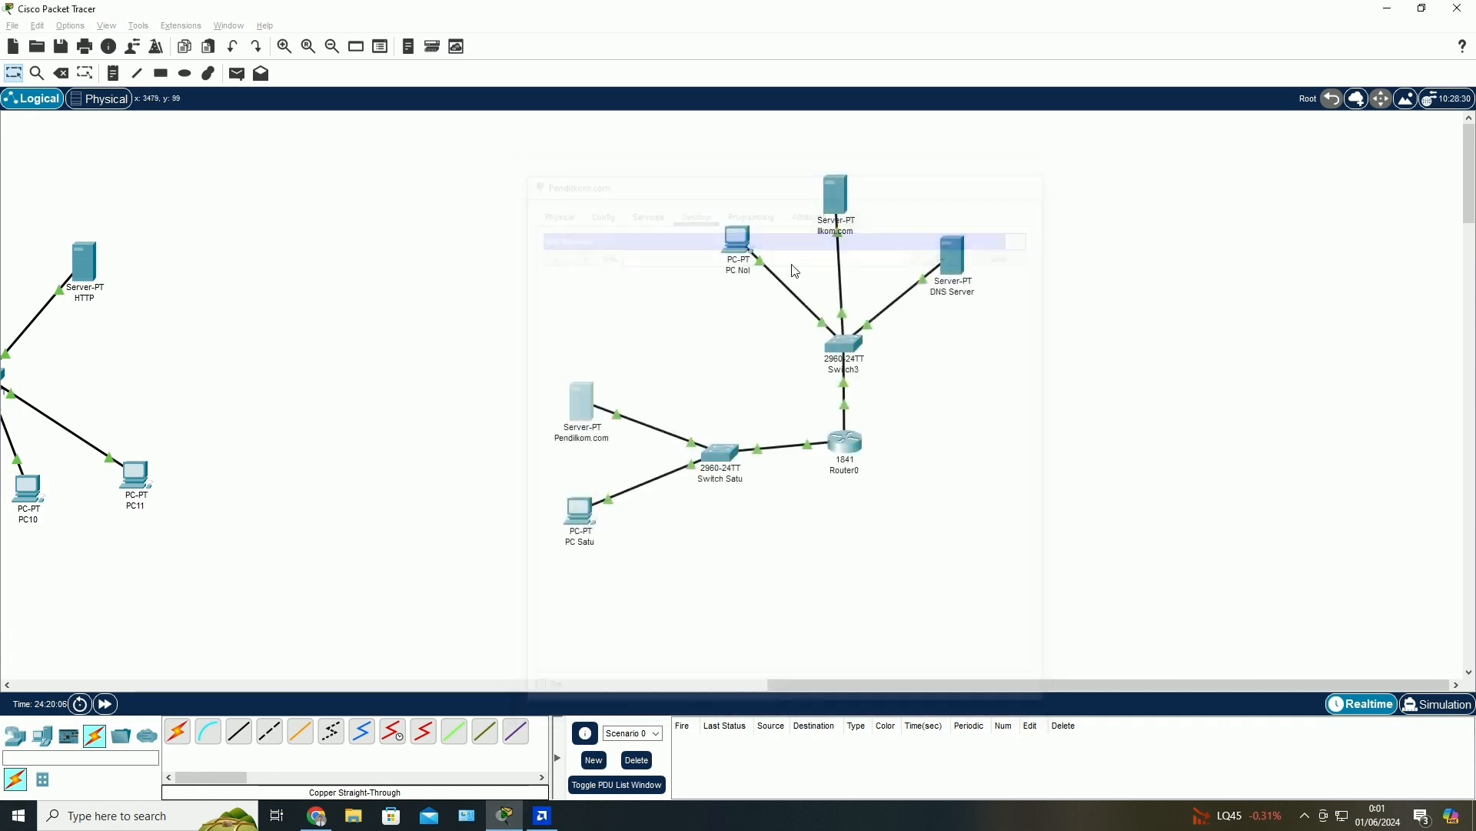
- Open index.html for editing in the HTTP service of the Pendilkom.com server
click(584, 398)
click(635, 211)
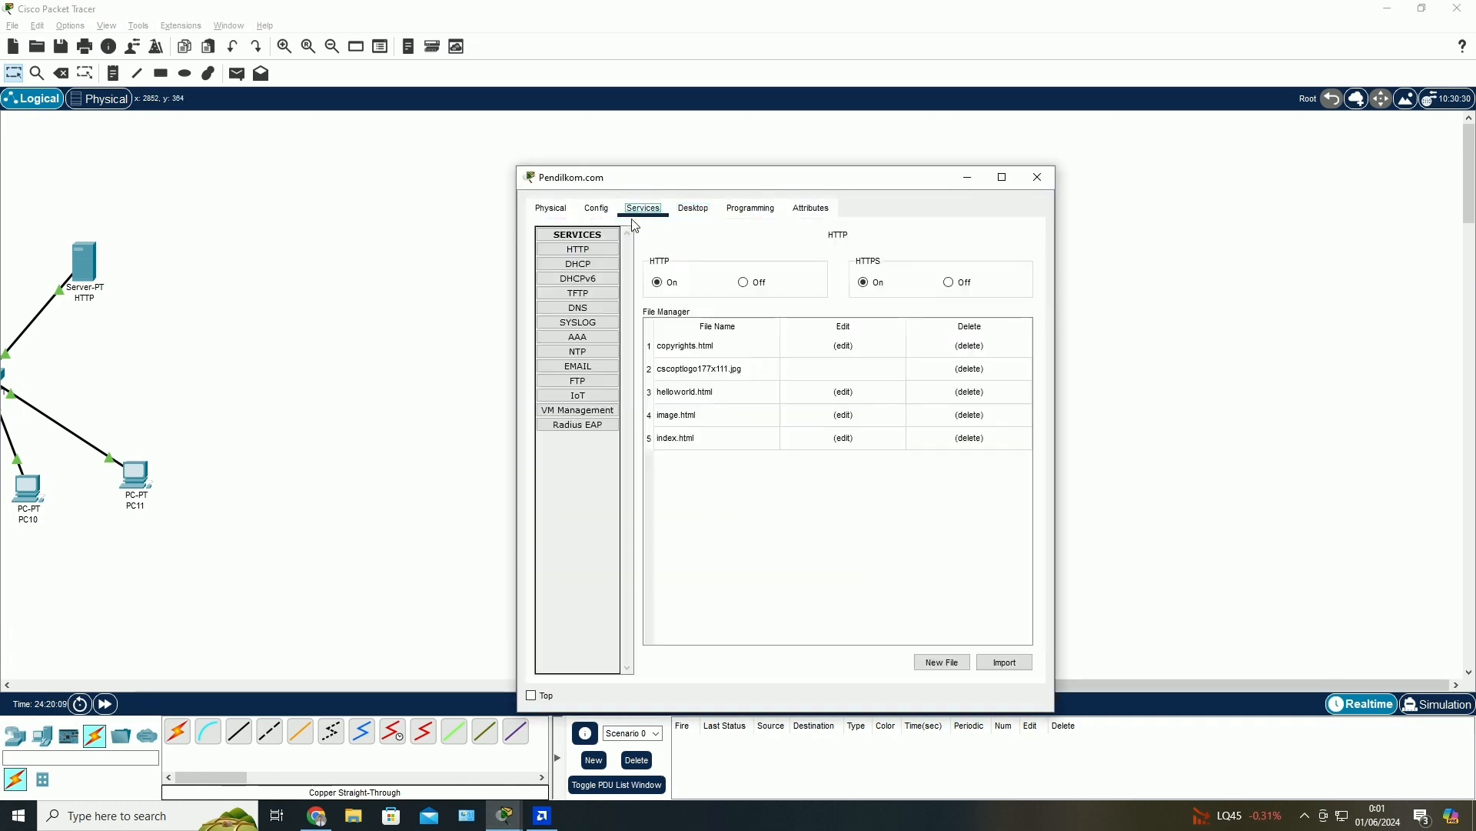
click(589, 248)
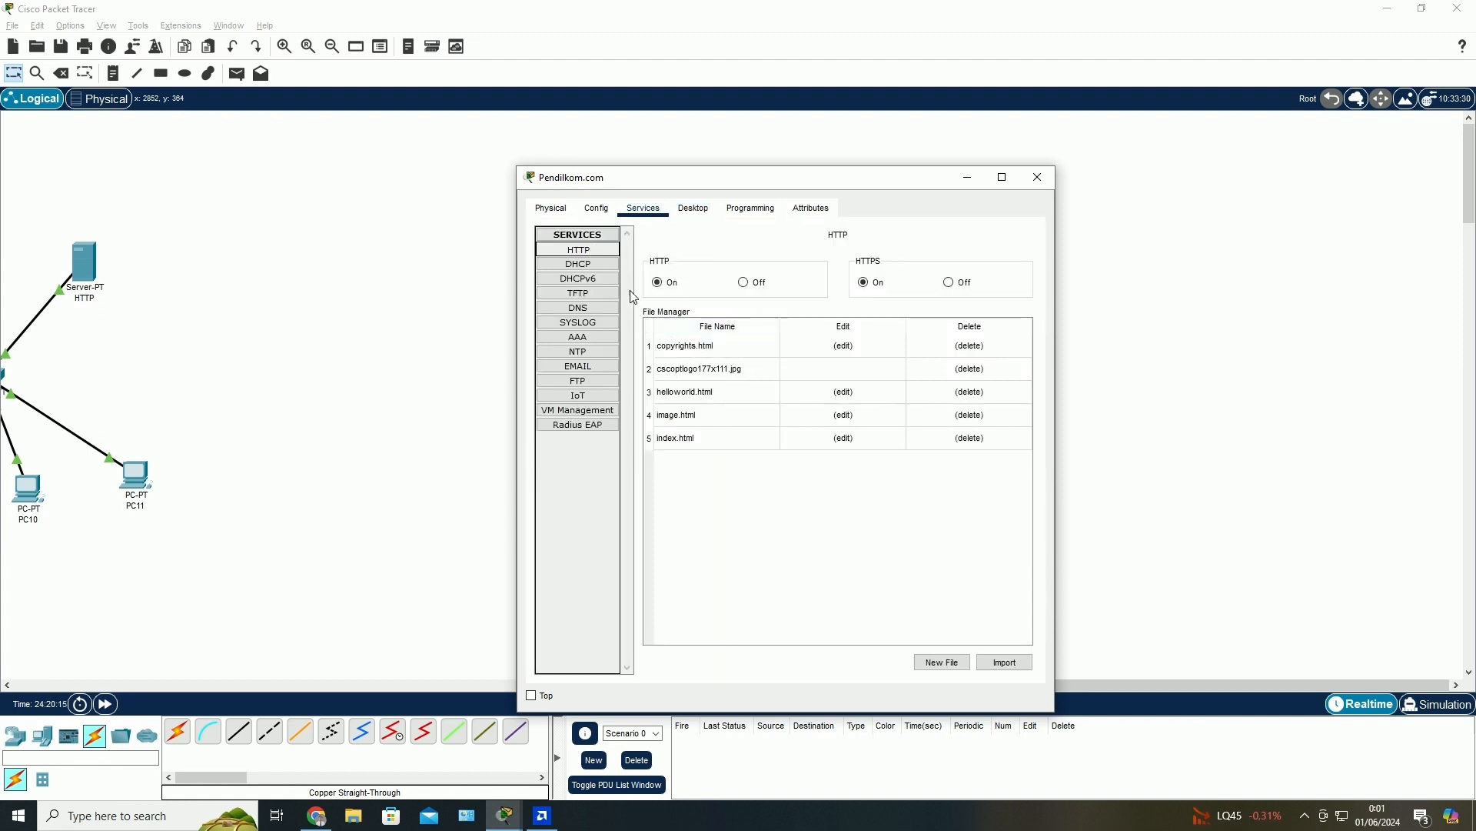
click(843, 438)
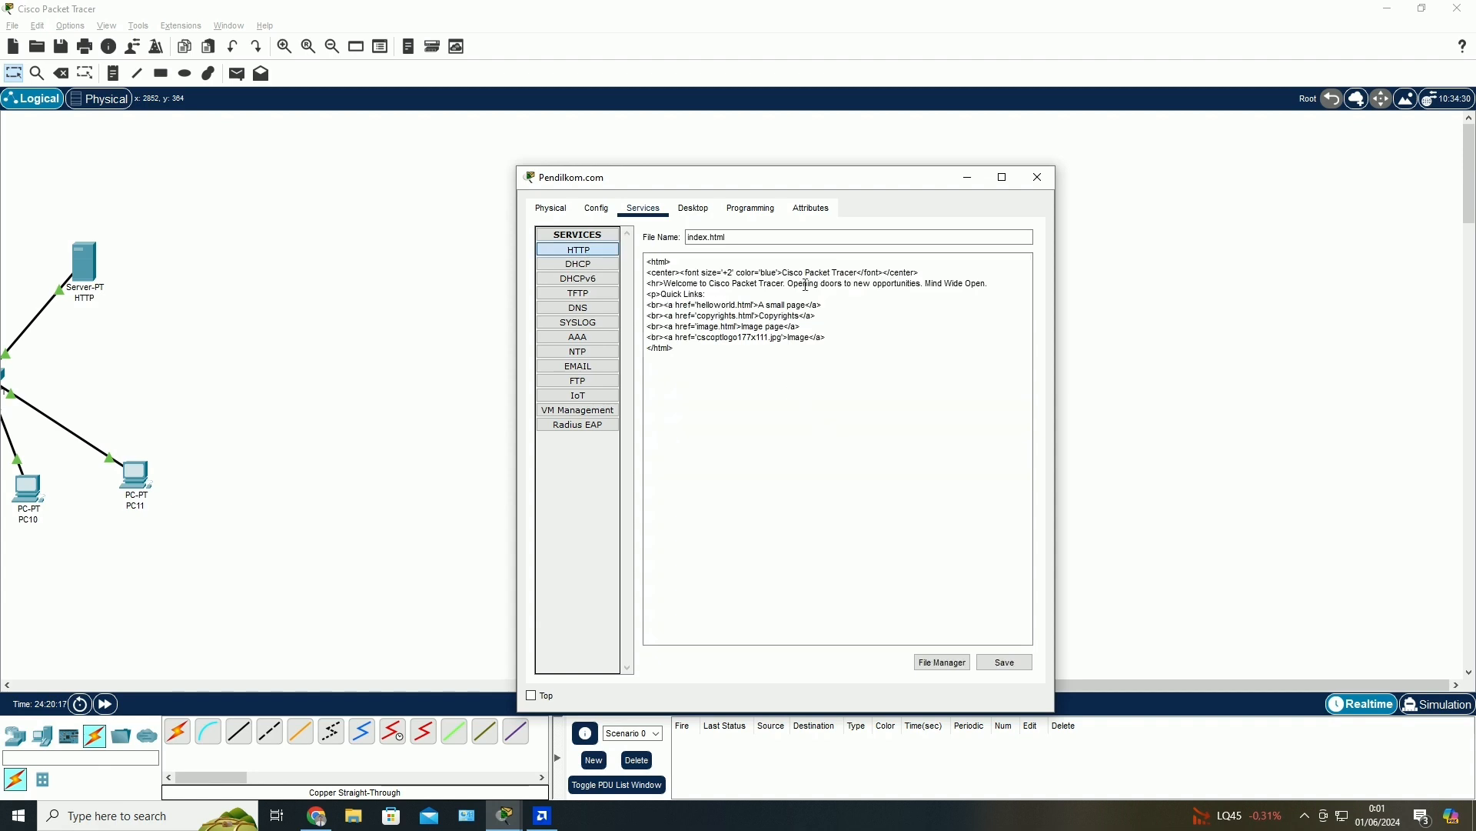
drag(1008, 289, 663, 296)
key(BackSpace)
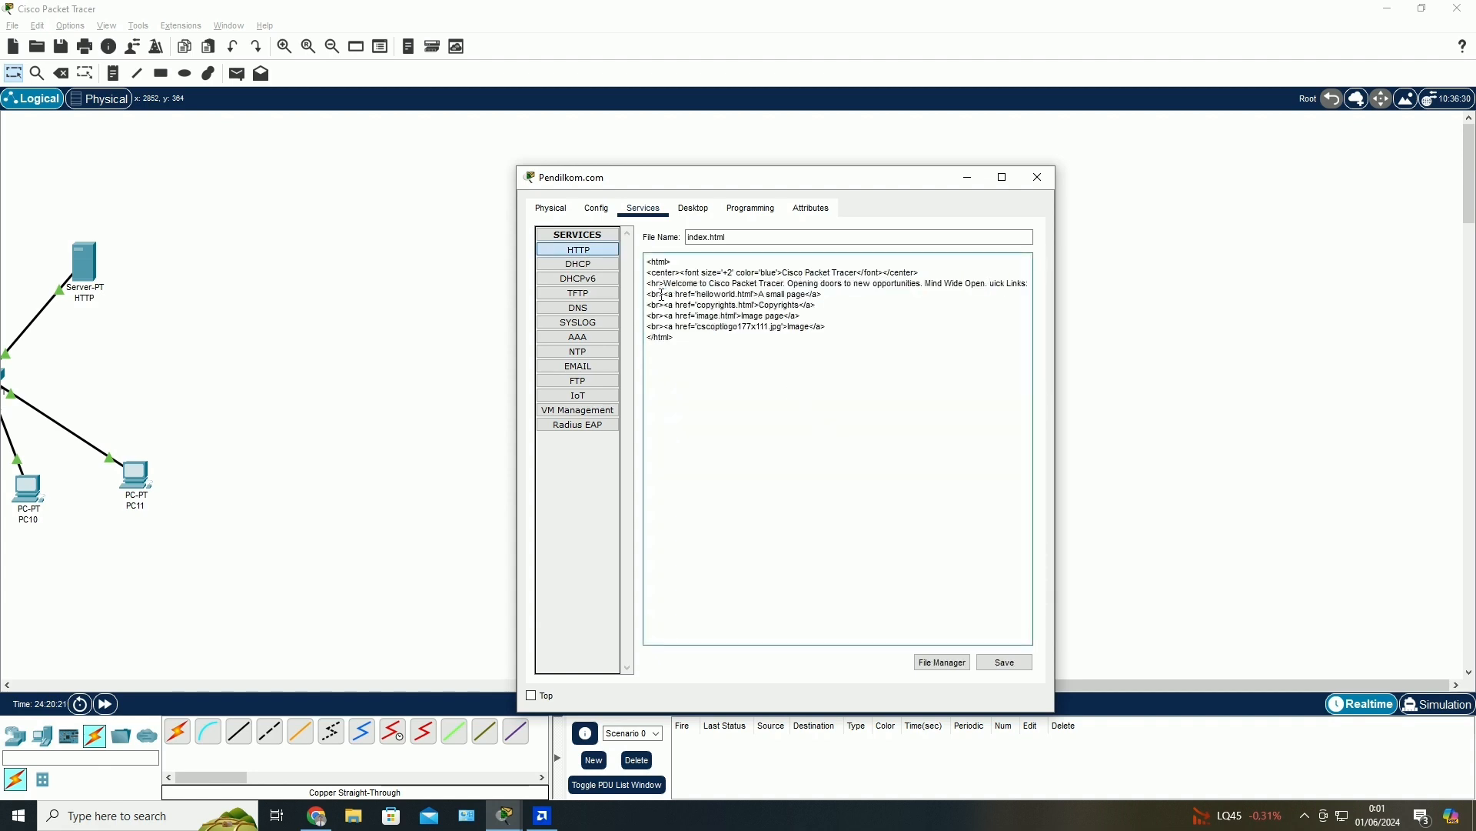
key(ctrl+z)
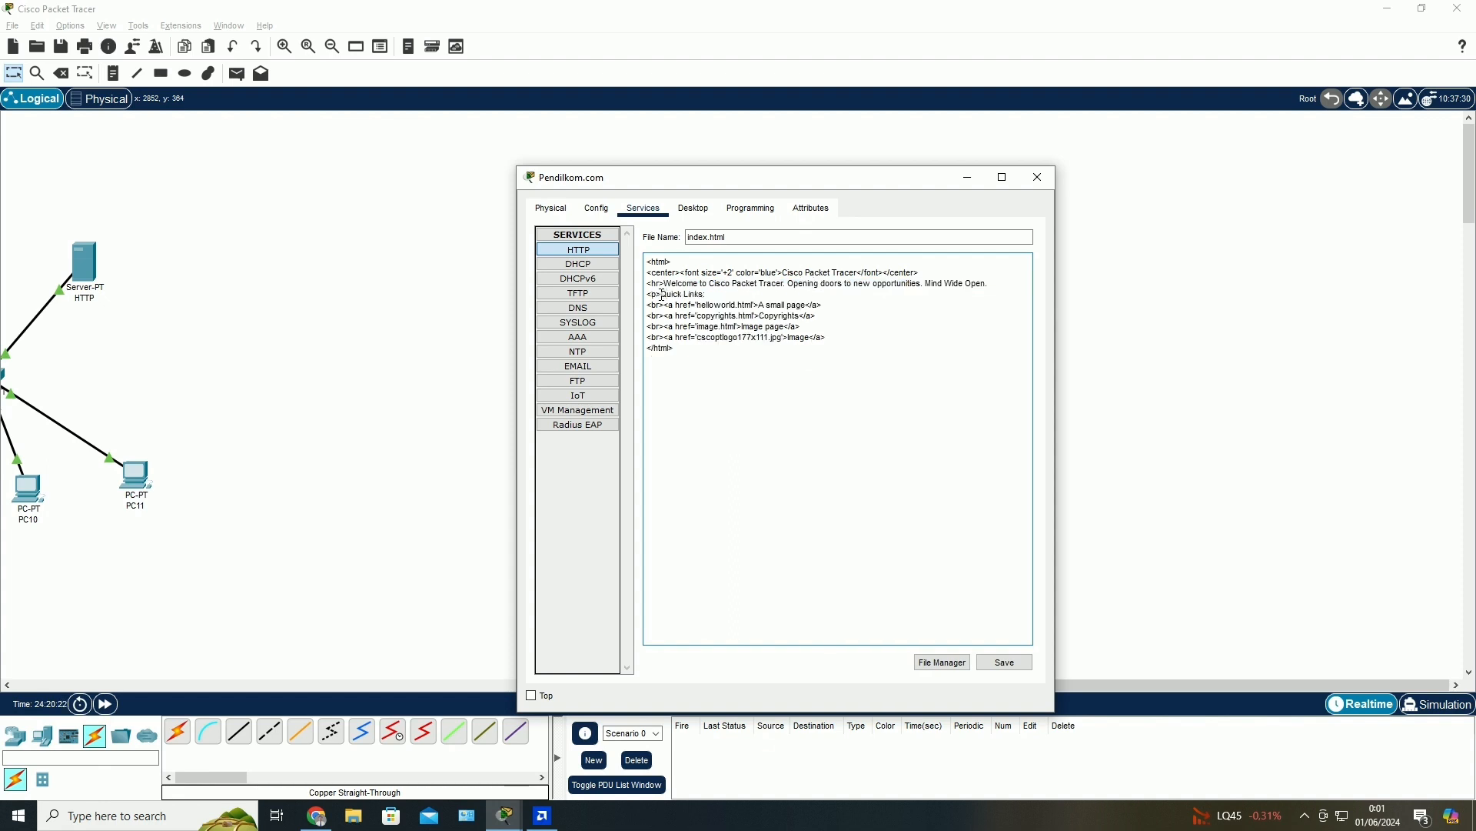
- Replace the welcome sentence in index.html with "Pendilkom.com" and the student's full name, and save over the existing page
drag(1029, 282, 662, 283)
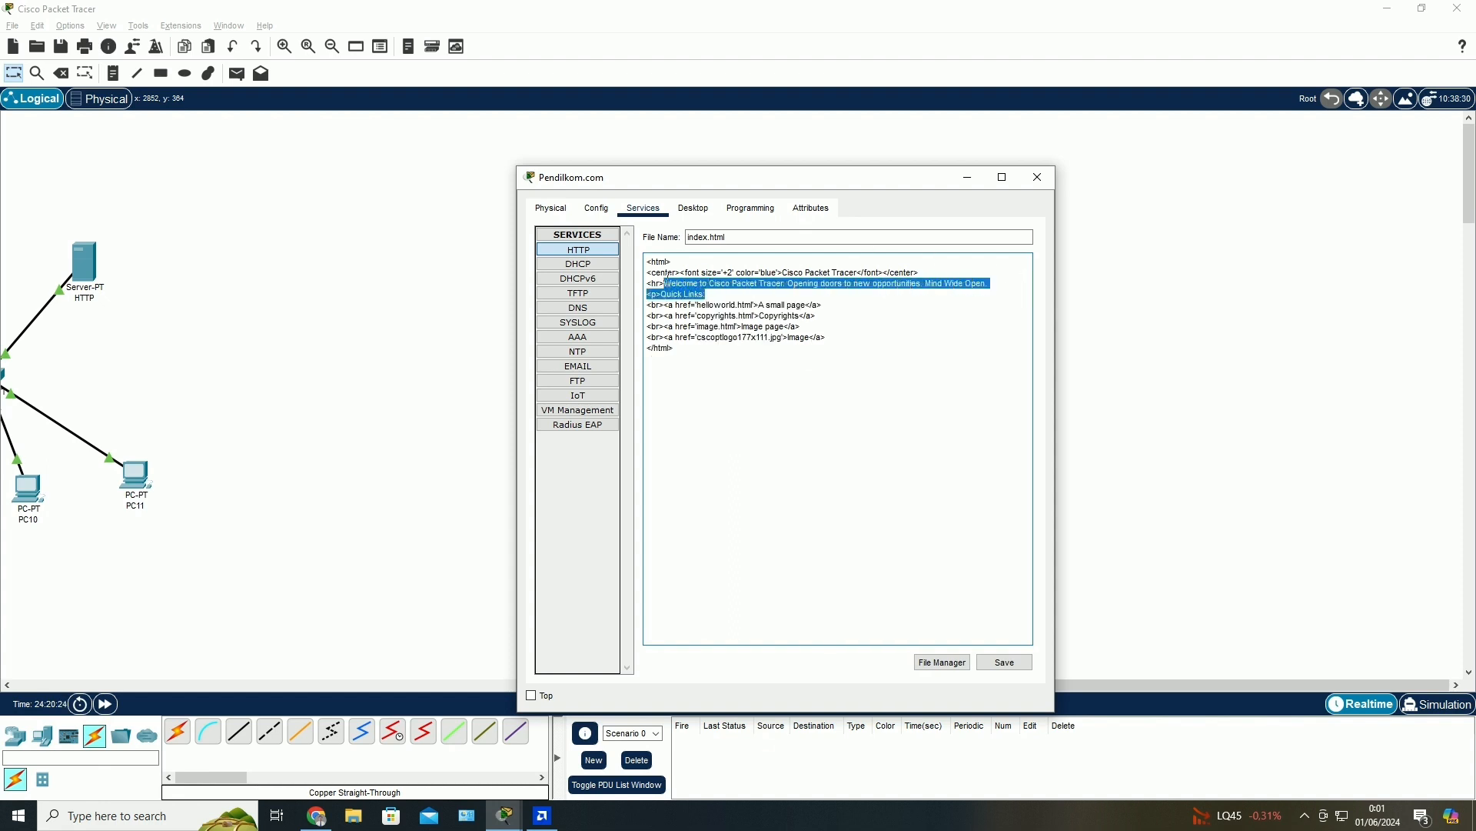
click(930, 282)
drag(998, 285, 669, 284)
text(Pendilkom.com)
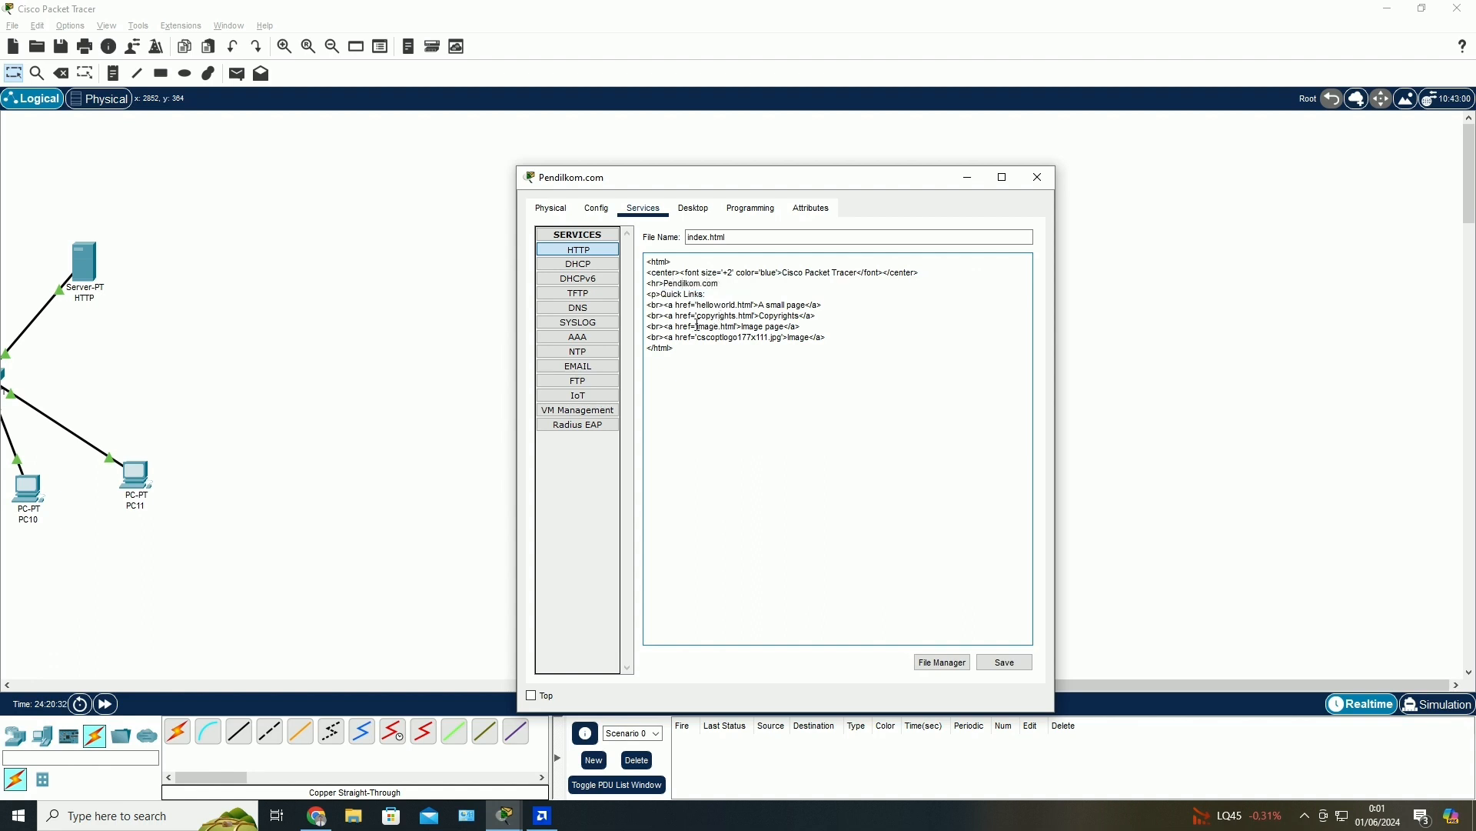
click(734, 288)
text(madhan)
click(1004, 661)
click(815, 468)
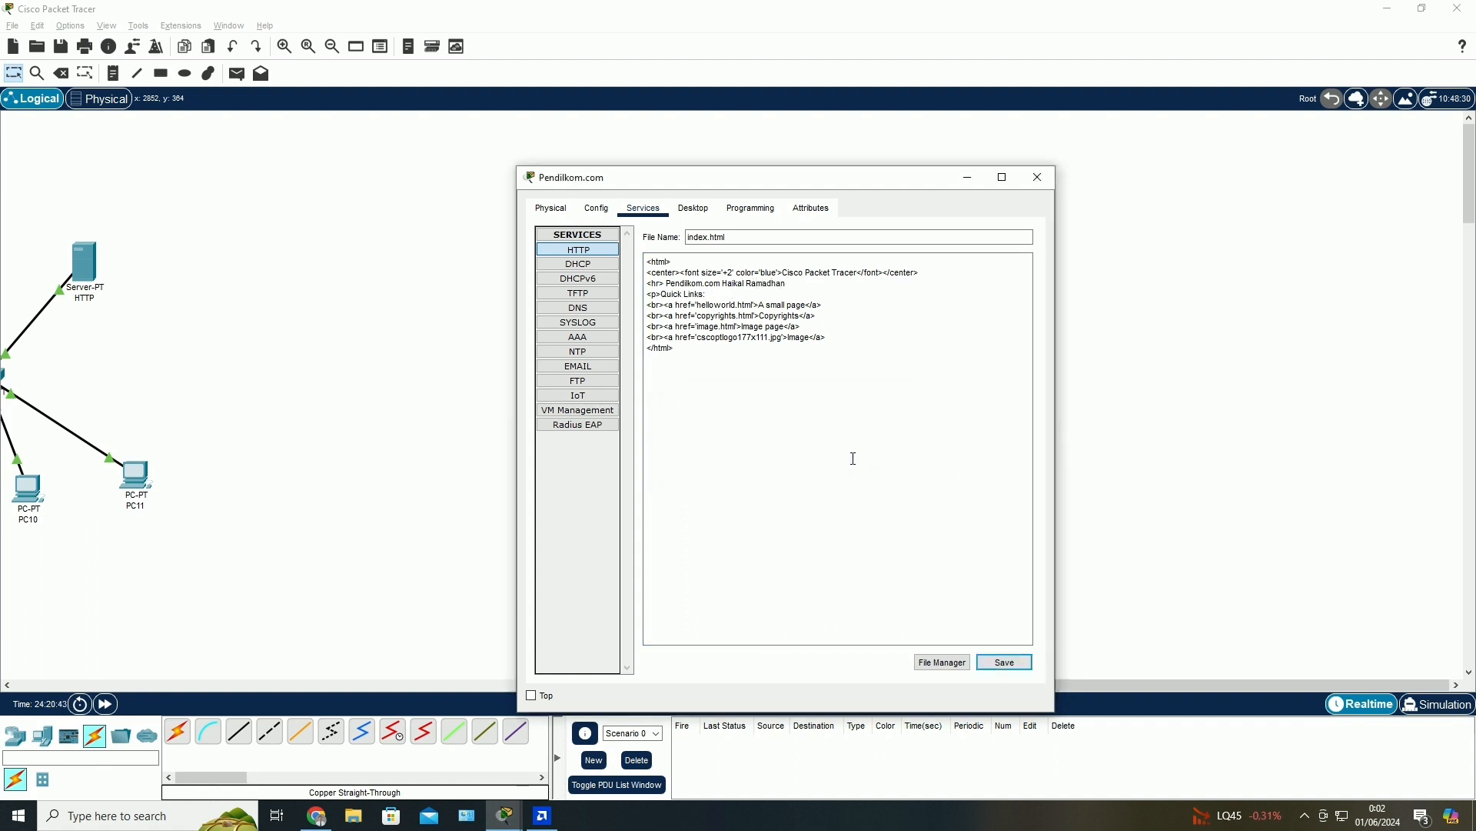
click(1038, 177)
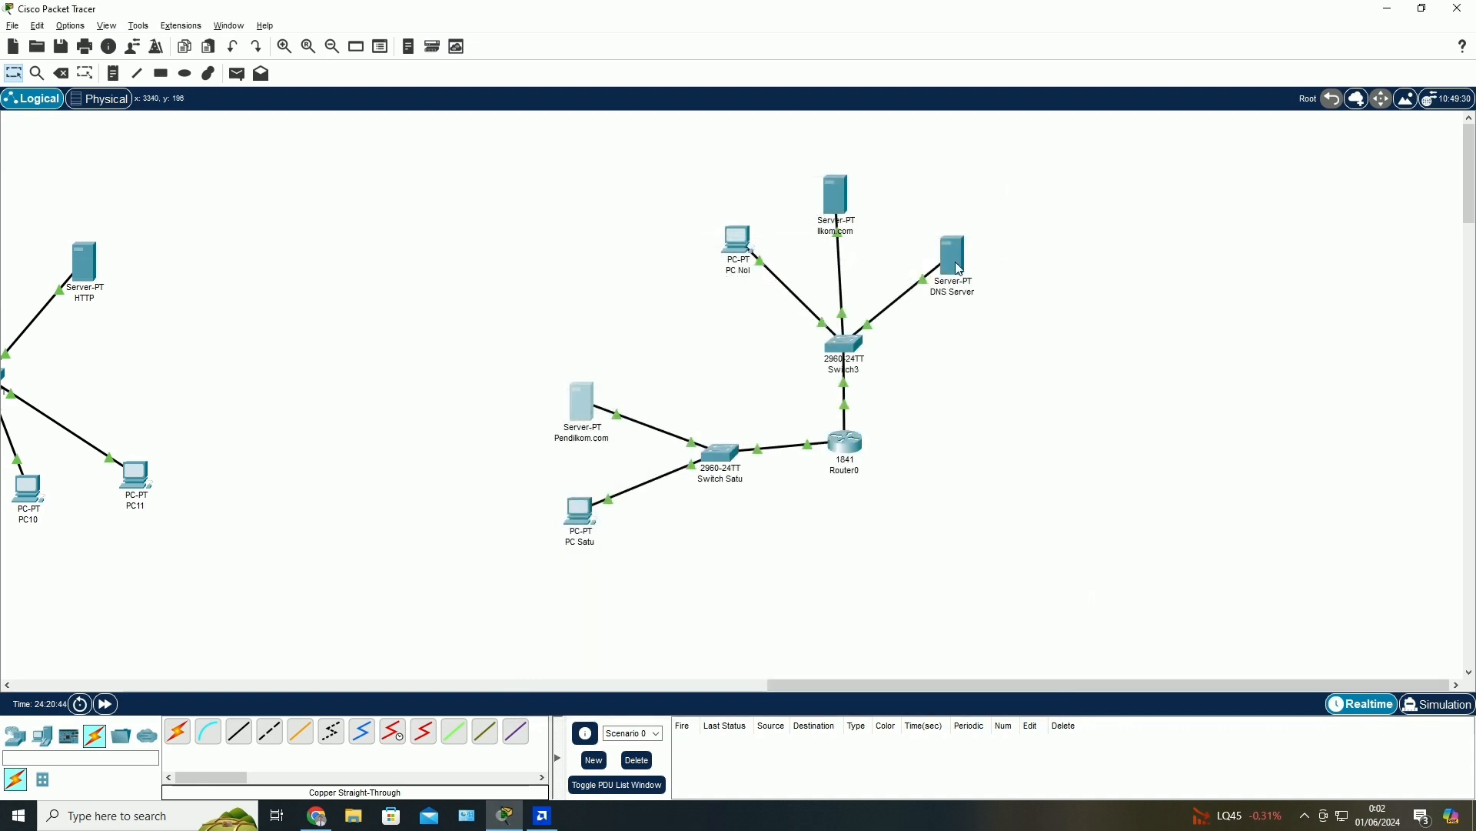
- Turn on the DNS service on the DNS Server
click(957, 264)
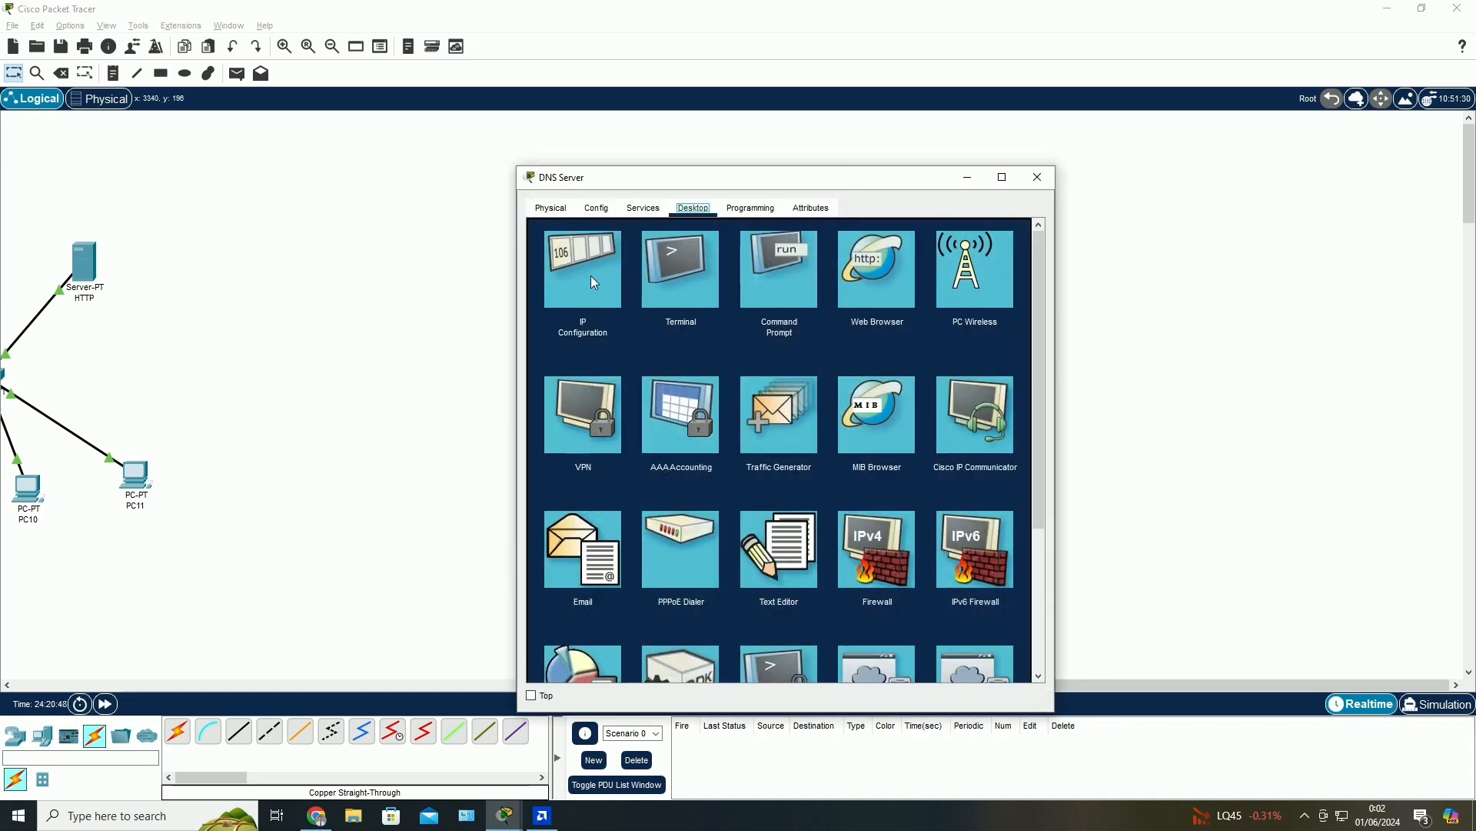
click(596, 208)
click(648, 213)
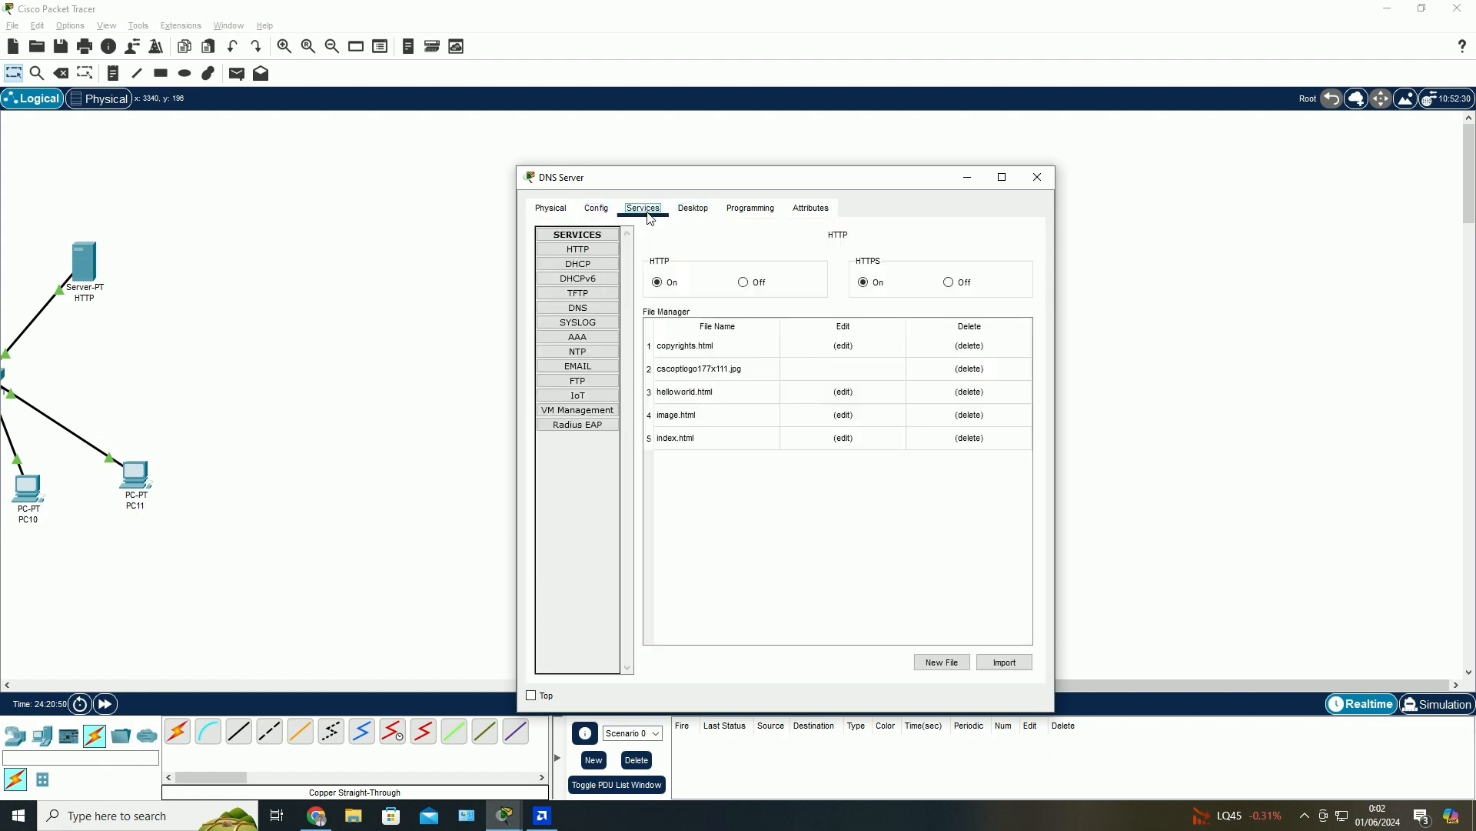
click(579, 308)
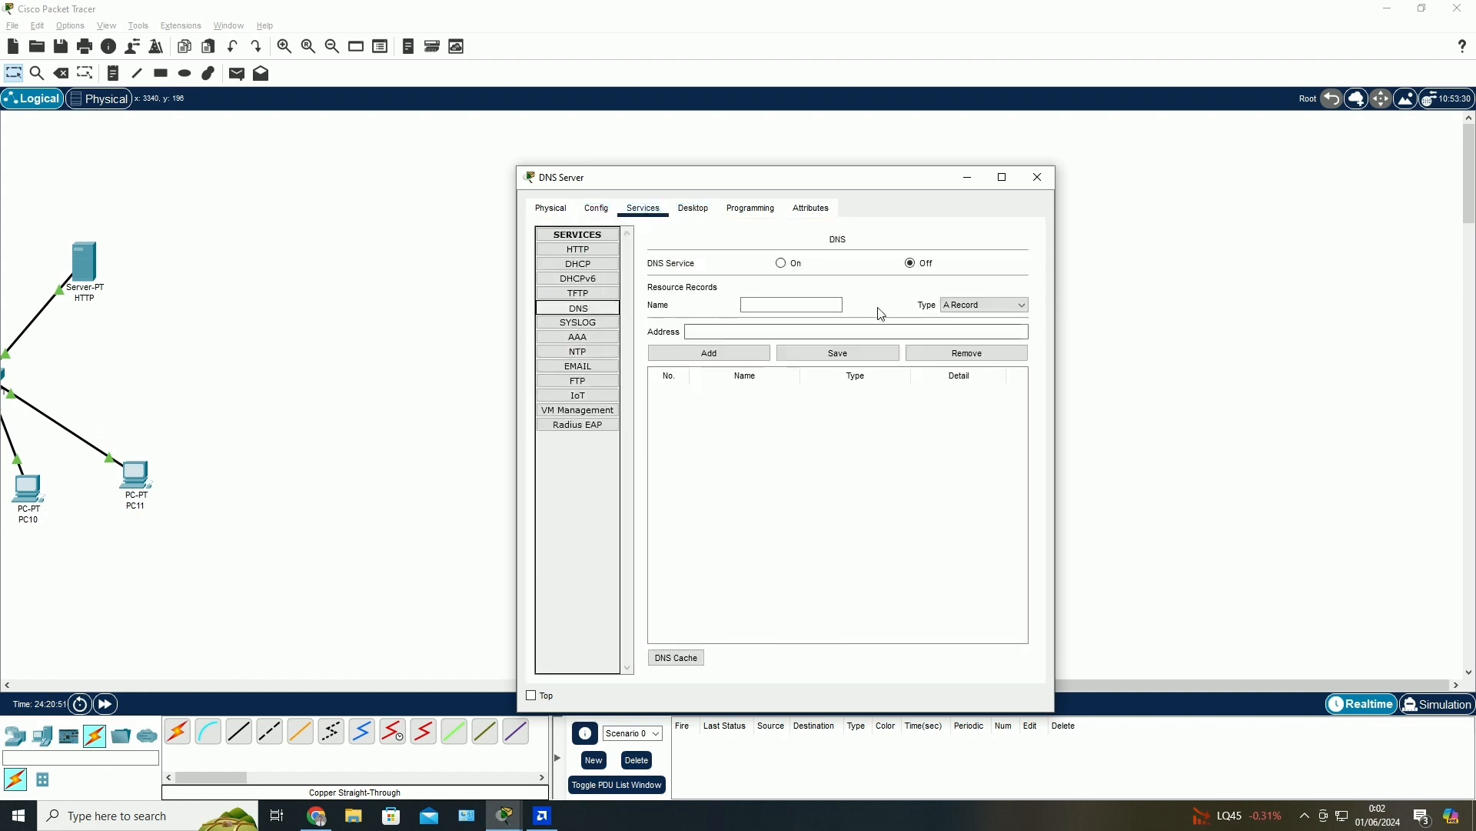
click(784, 263)
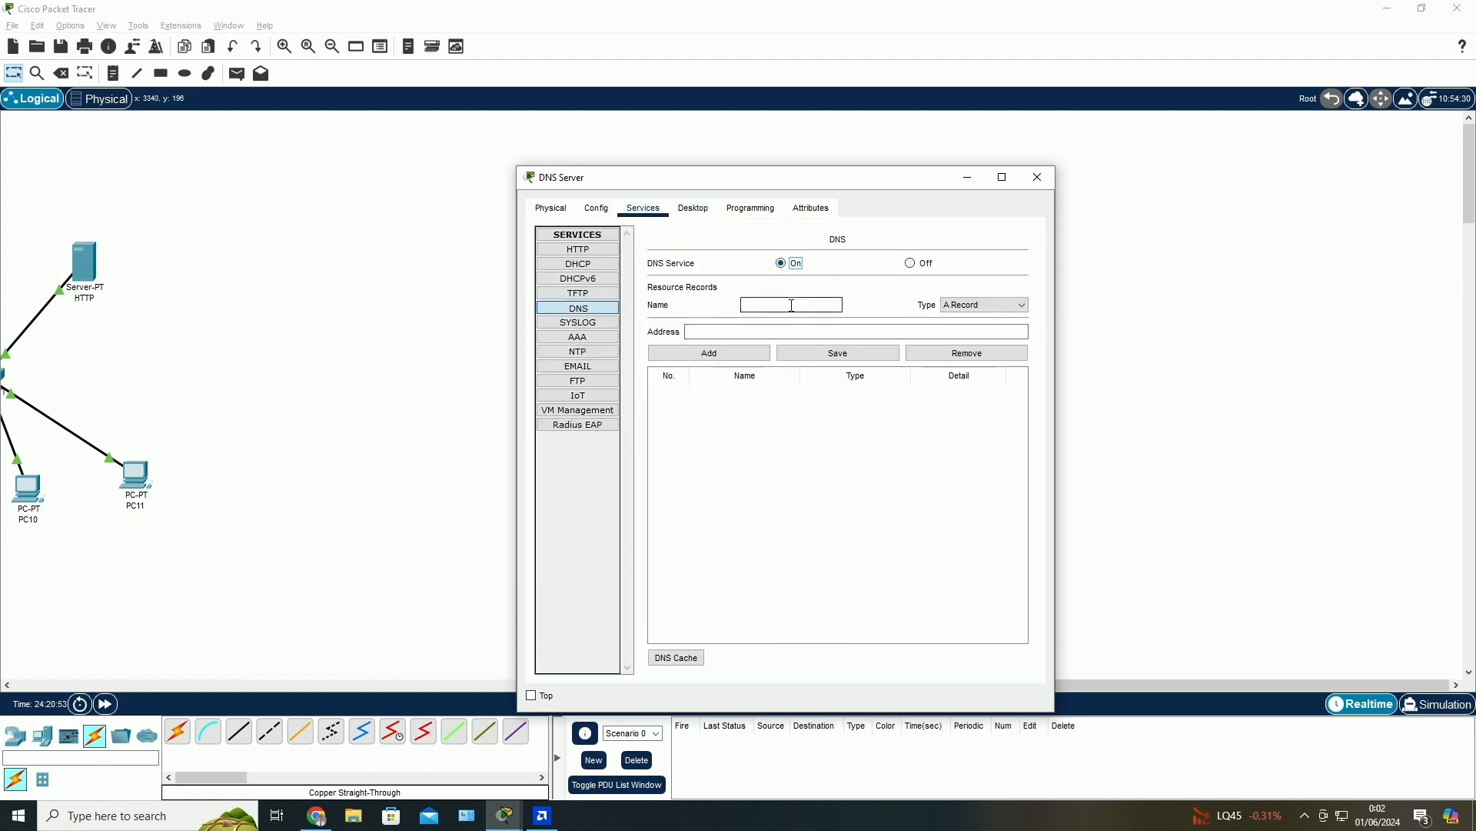
click(792, 305)
- Examine the Ilkom.com server's global network settings, its services and its desktop tools
drag(828, 193, 1167, 195)
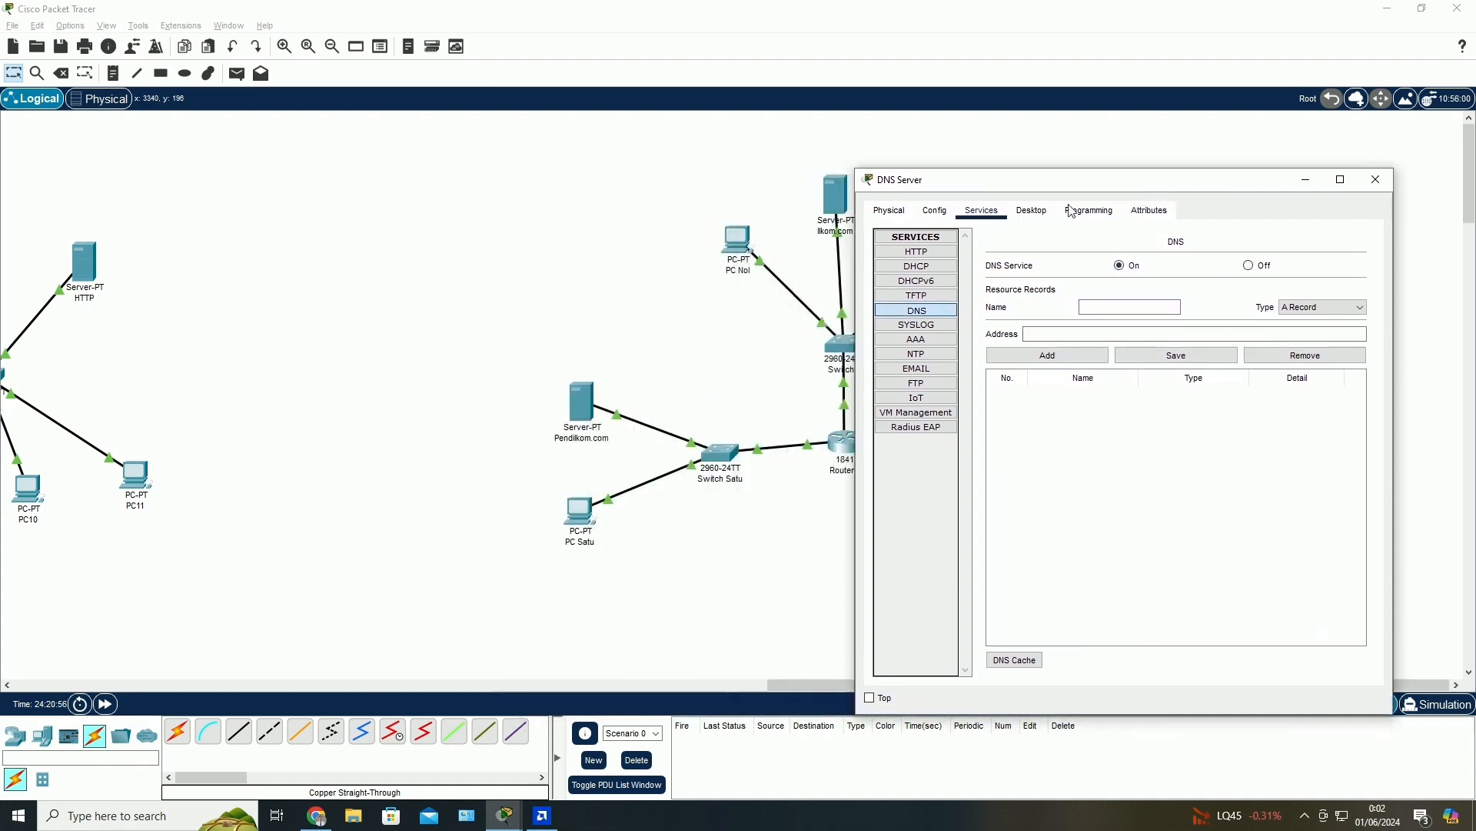
click(837, 213)
click(839, 216)
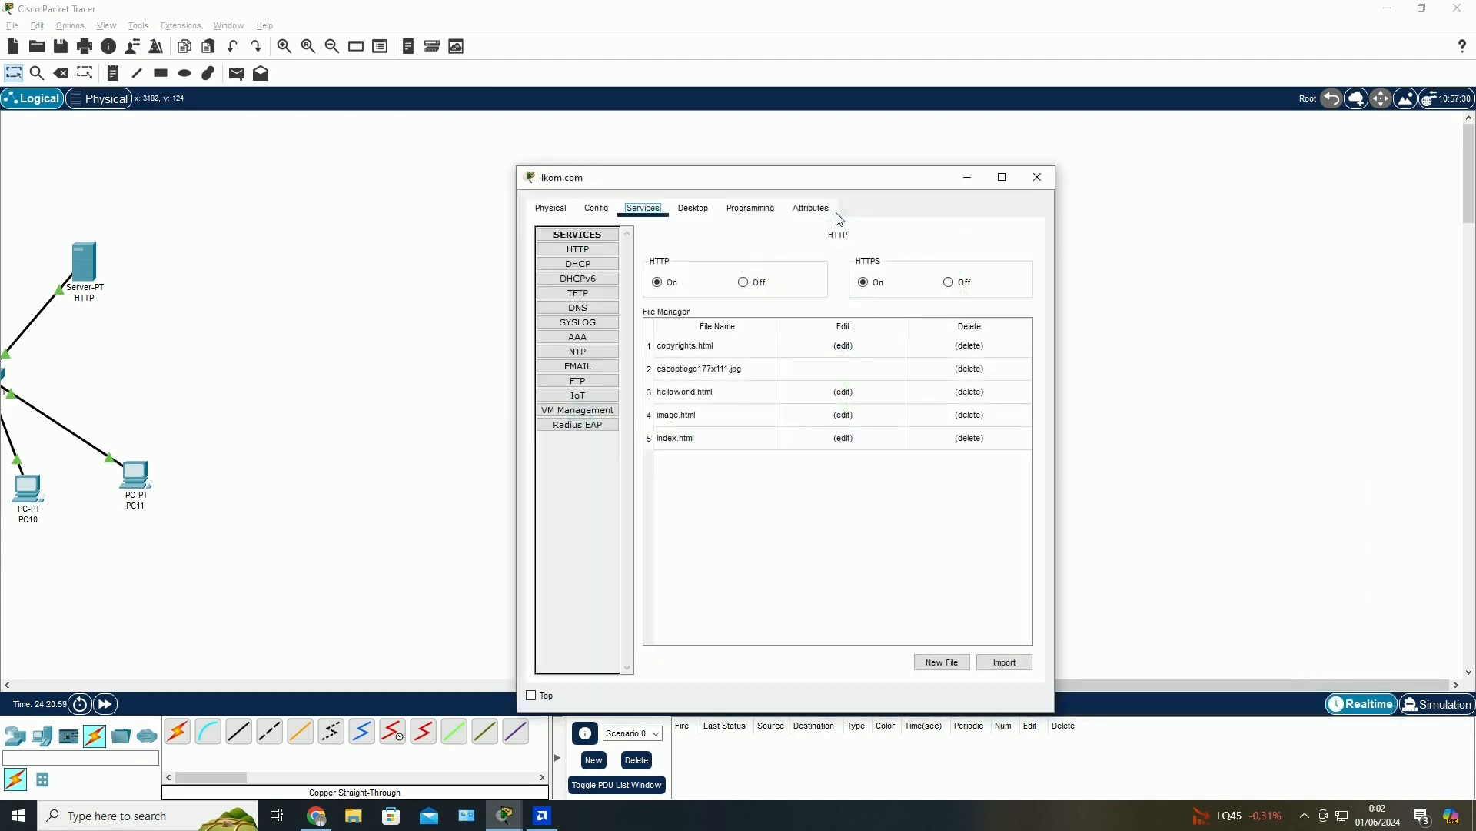
click(599, 211)
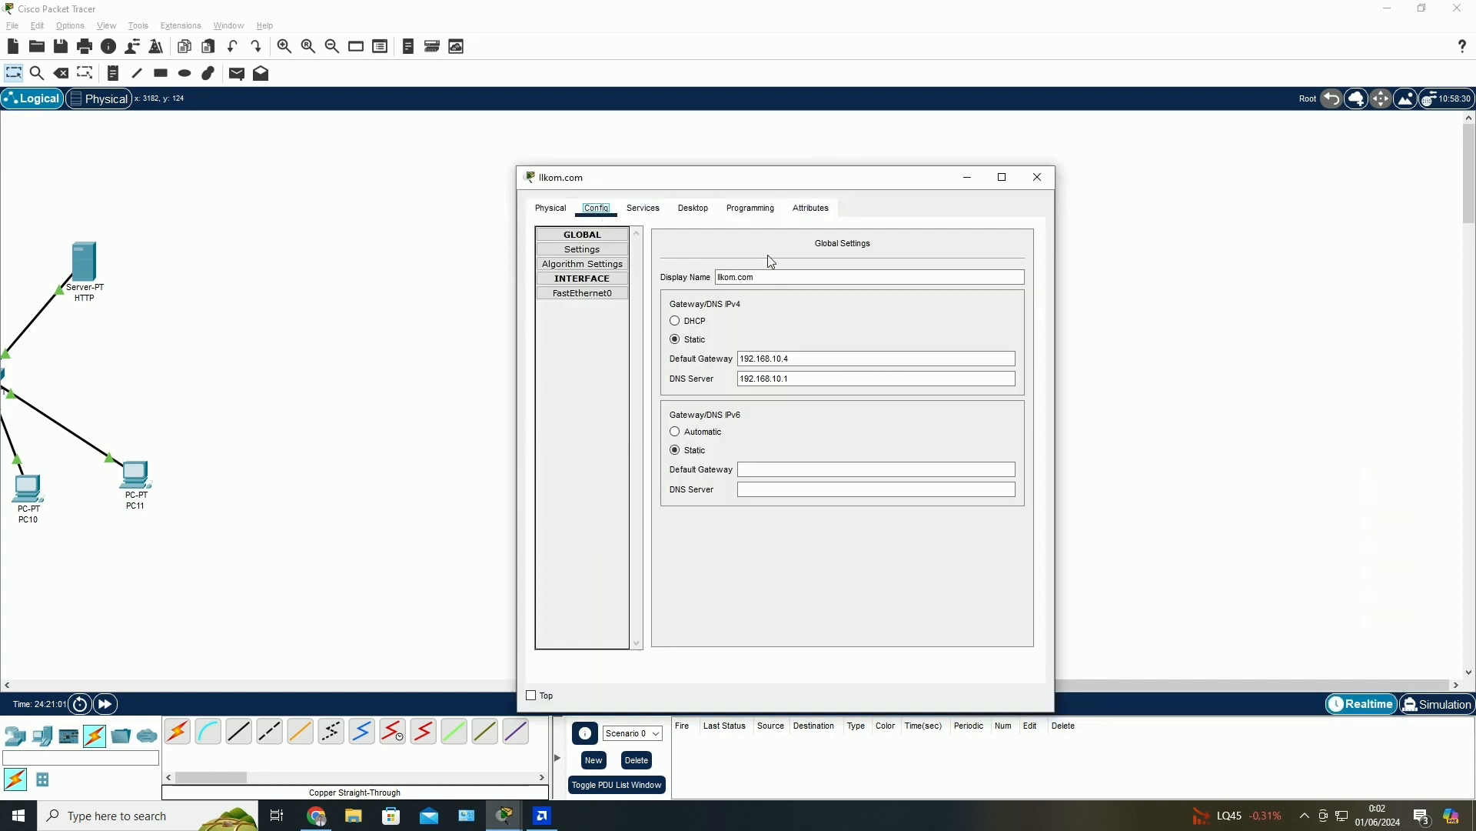
click(695, 211)
click(643, 211)
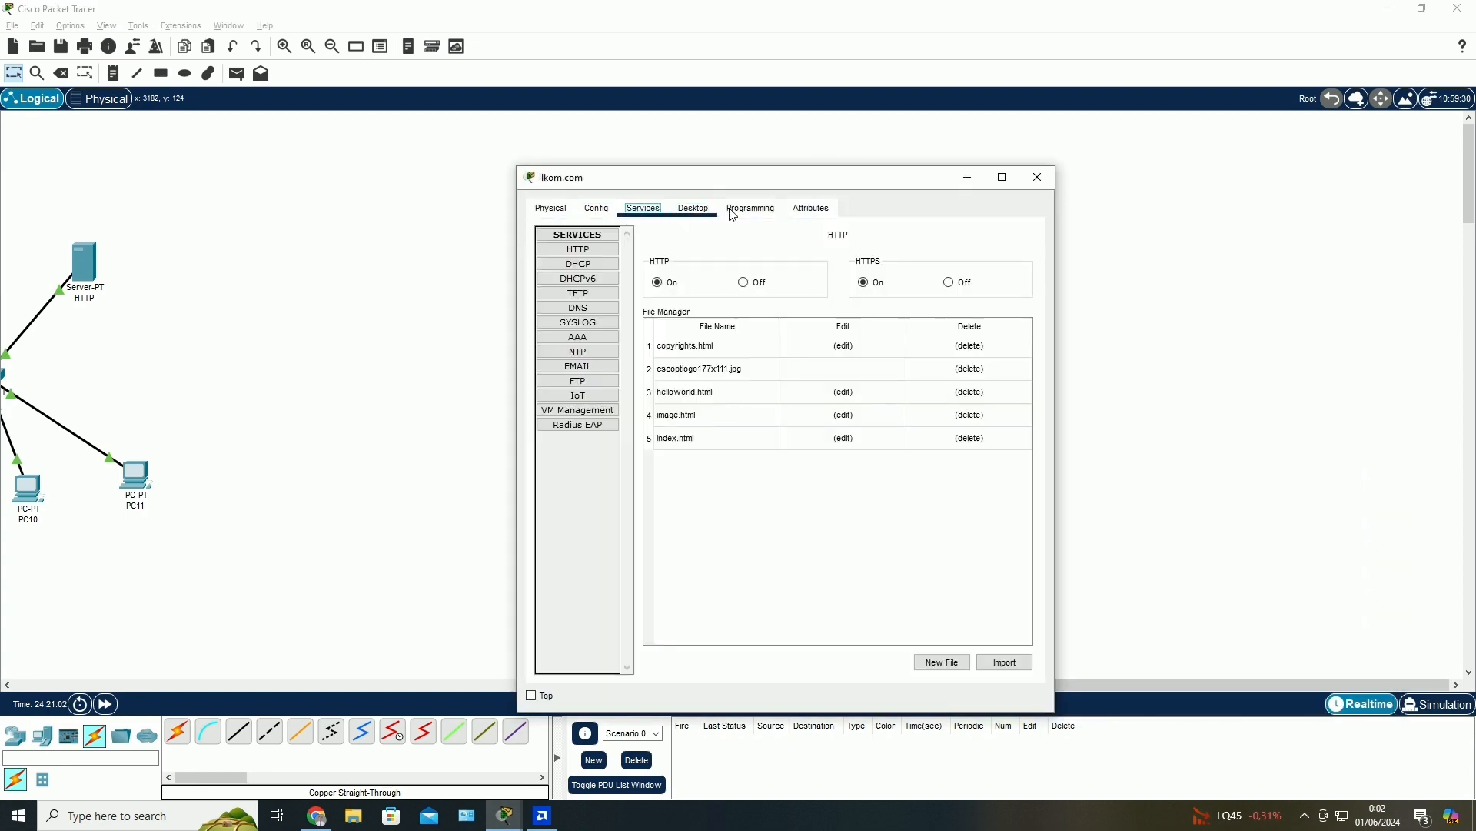
click(733, 214)
click(680, 212)
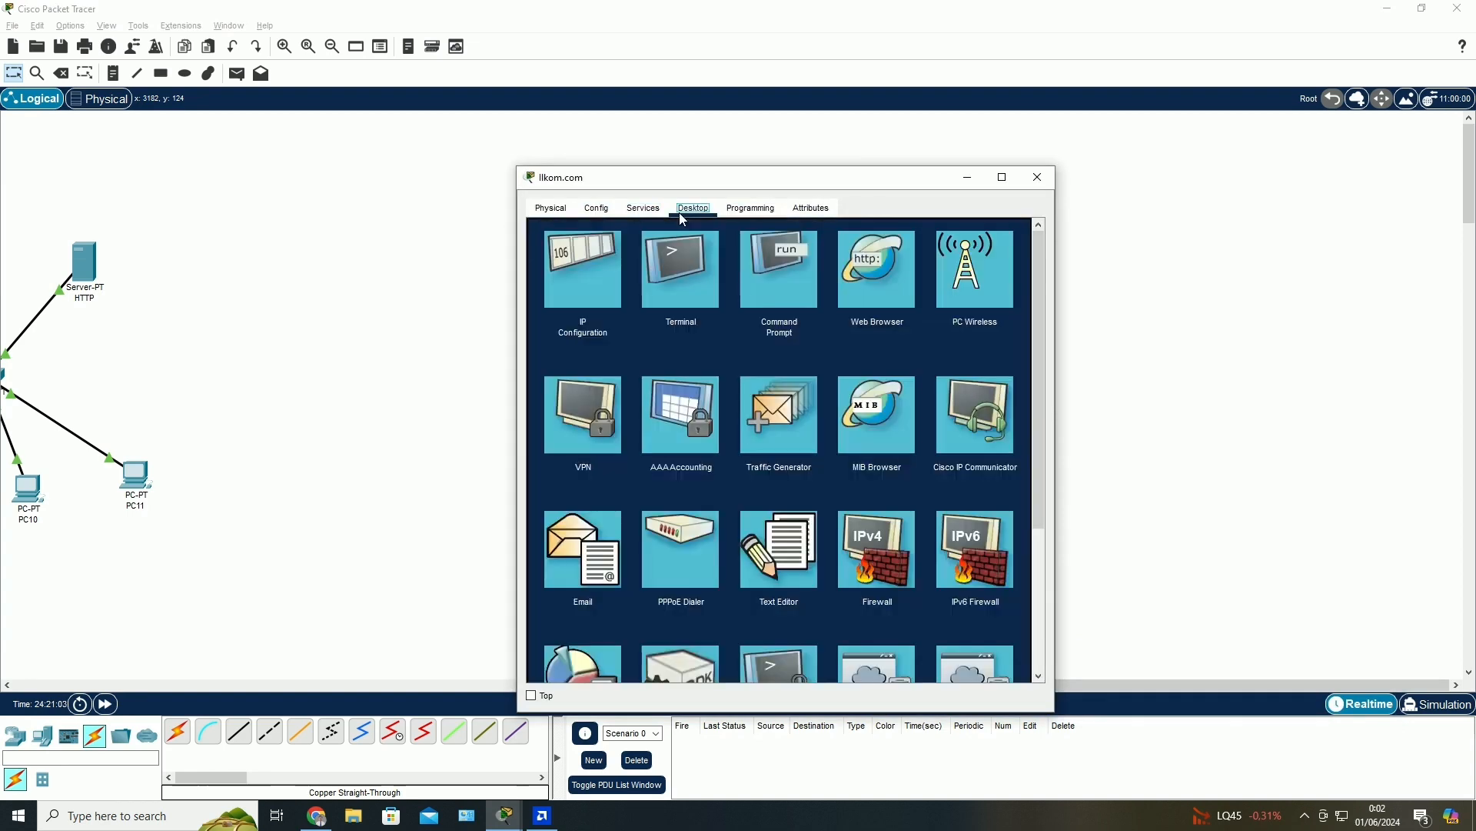
click(622, 250)
click(1037, 177)
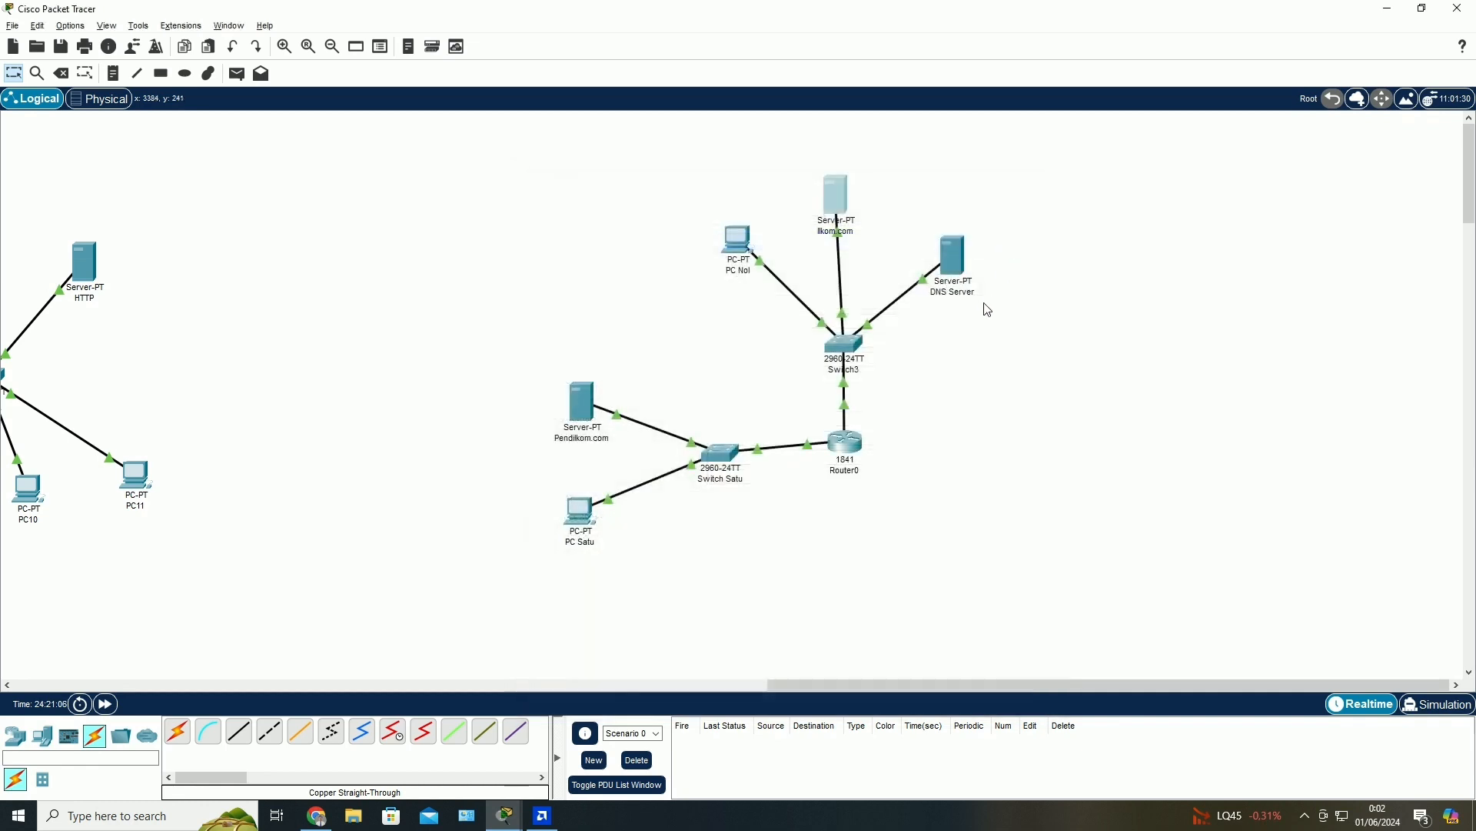
- Add an A record to the DNS Server that maps ilkom.com to 192.168.10.2
click(956, 271)
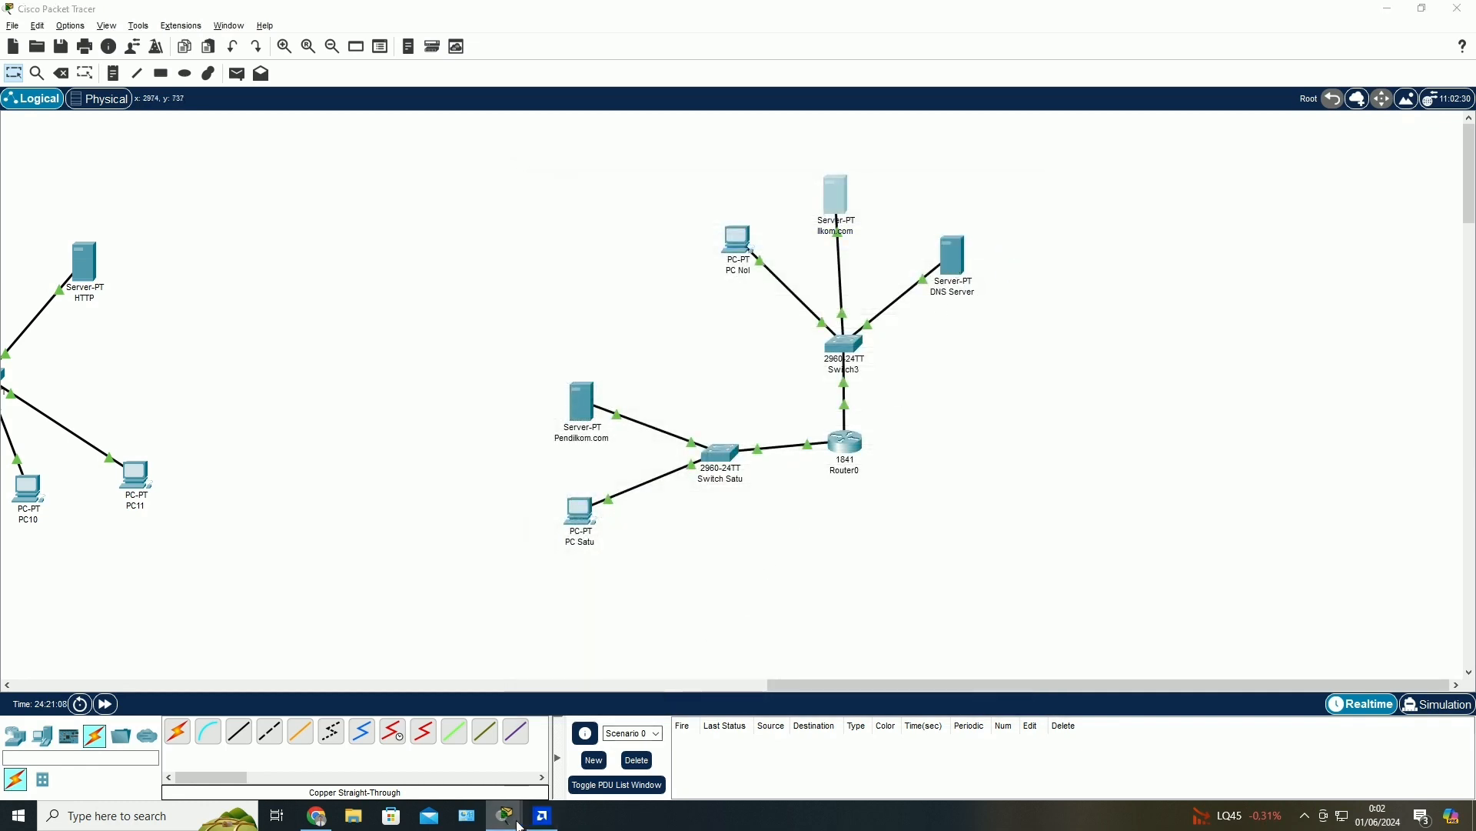
click(1110, 308)
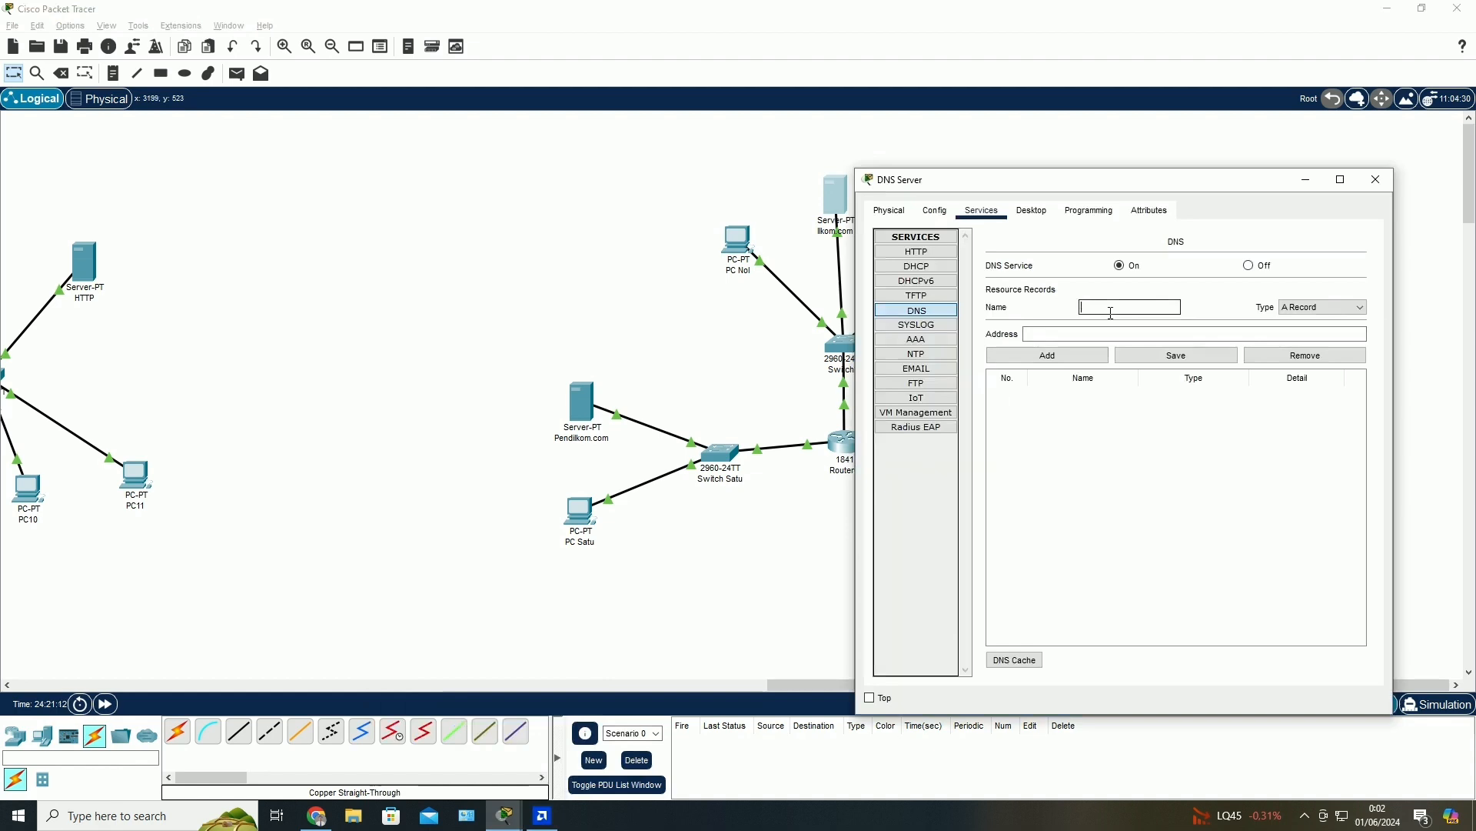
text(ilkom.com)
click(1112, 333)
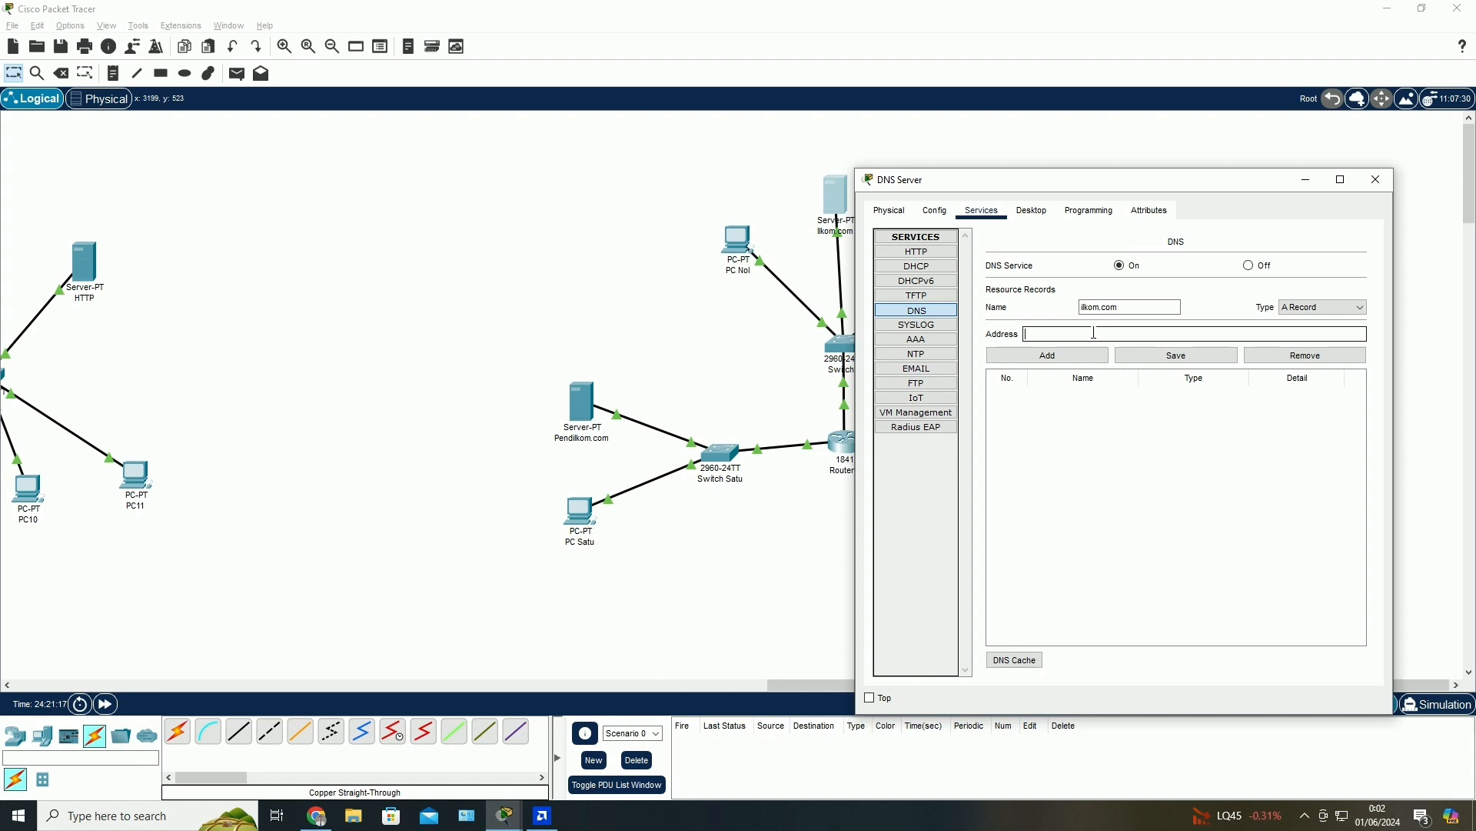
text(192.16)
text(8.19)
text(.10.2)
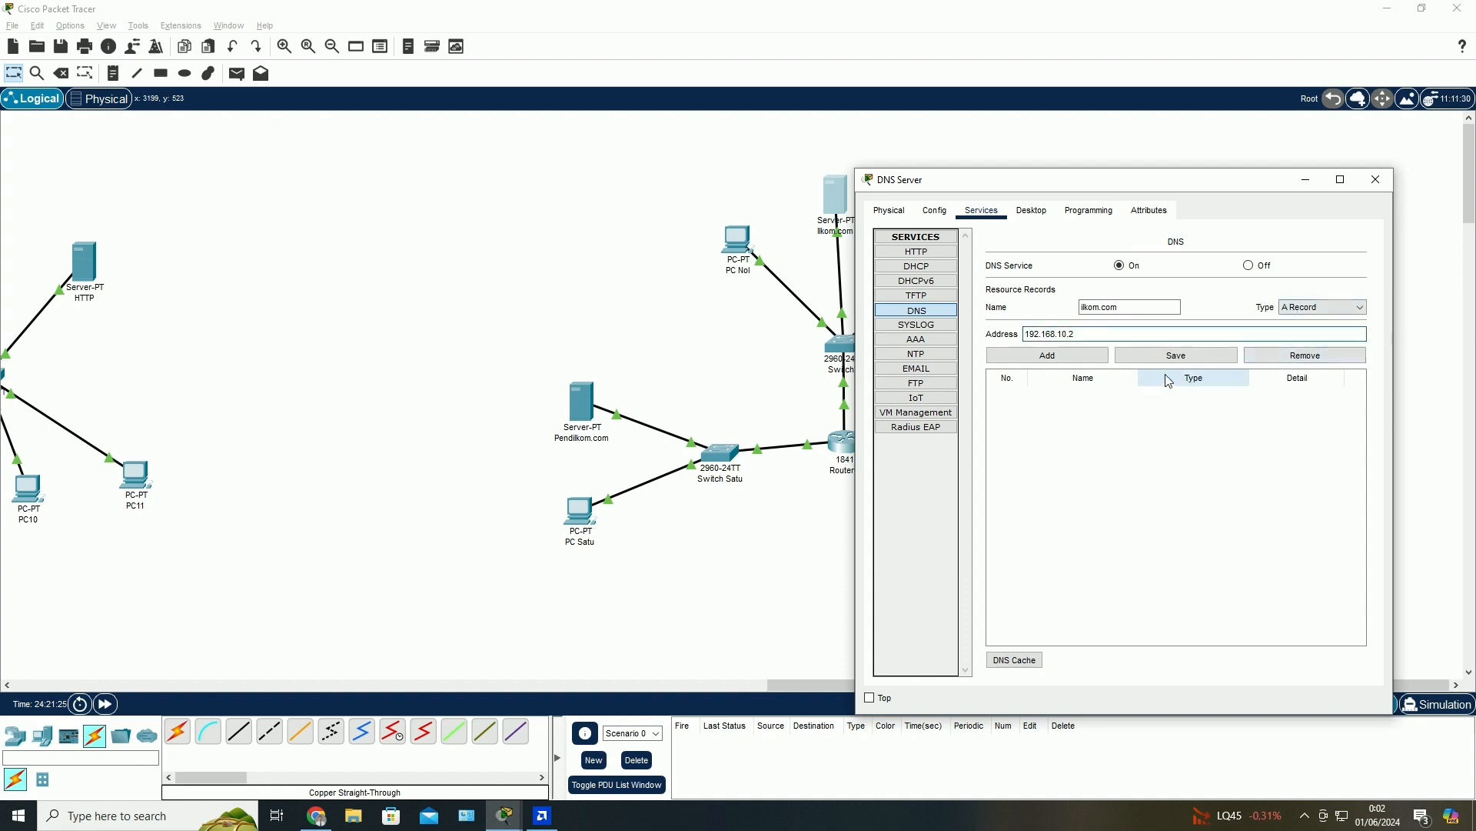
click(1047, 354)
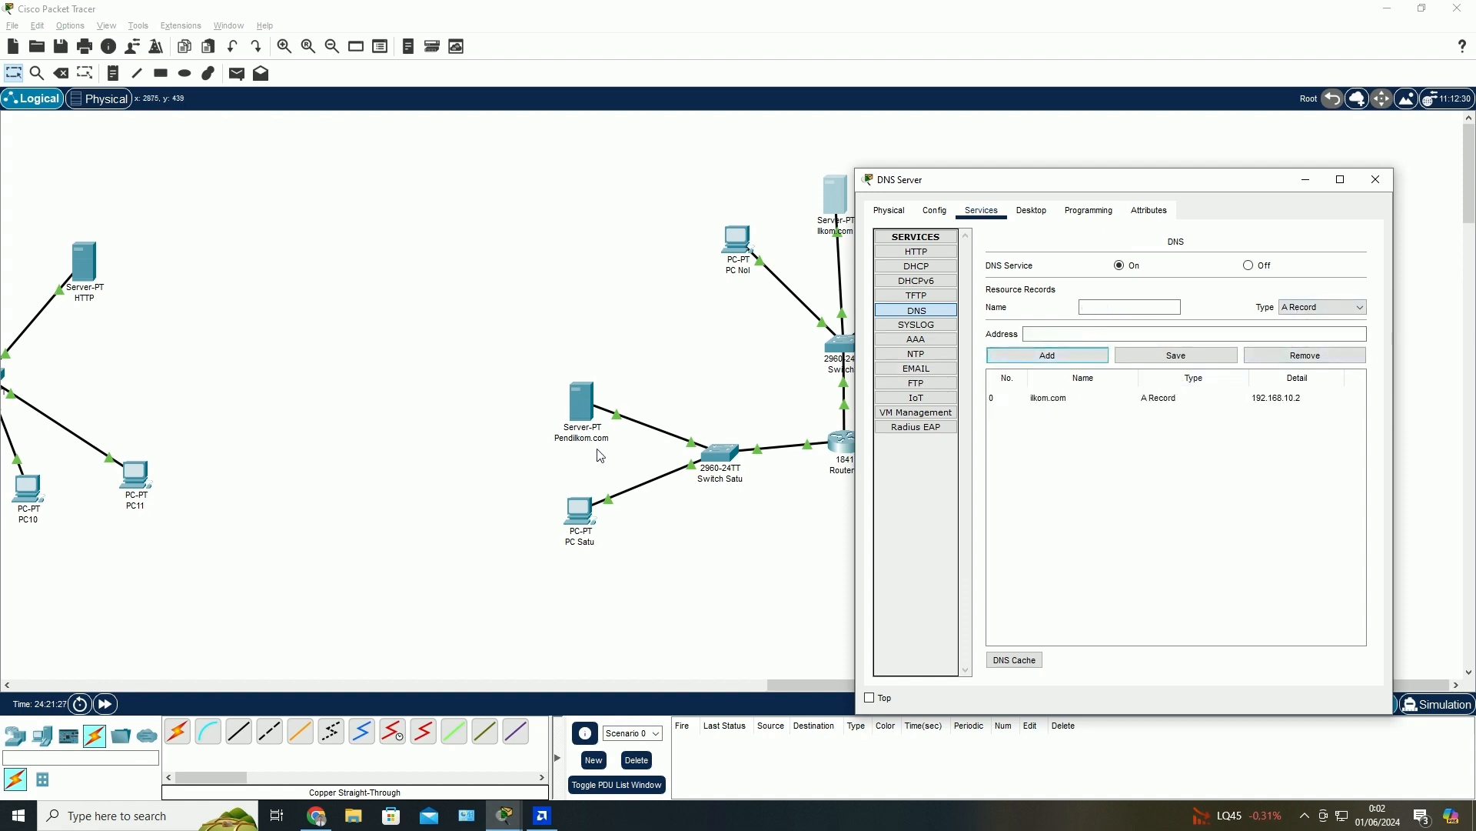
- Check the IP configuration of the Pendilkom.com server
click(590, 416)
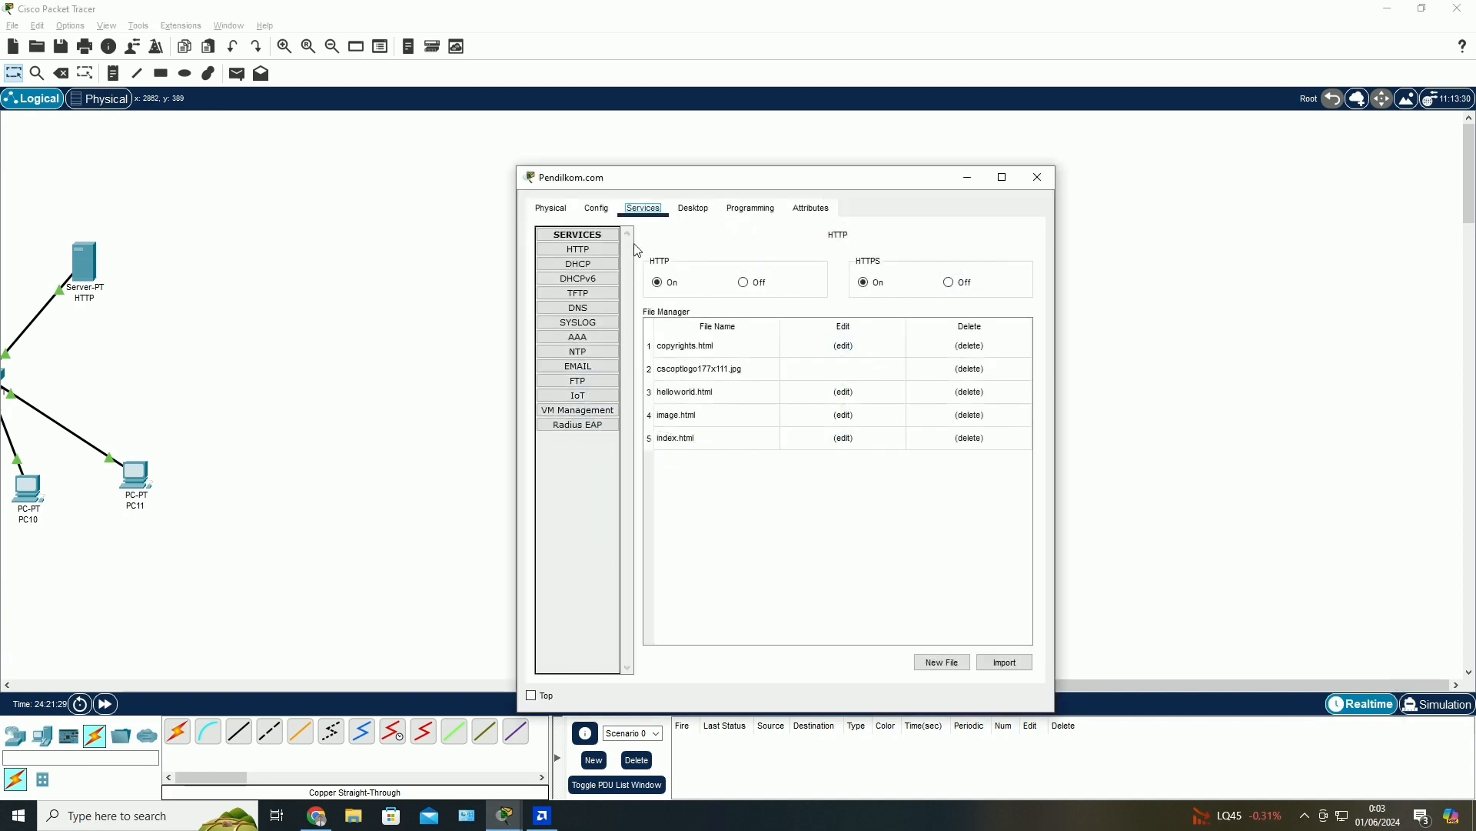
click(690, 209)
click(596, 260)
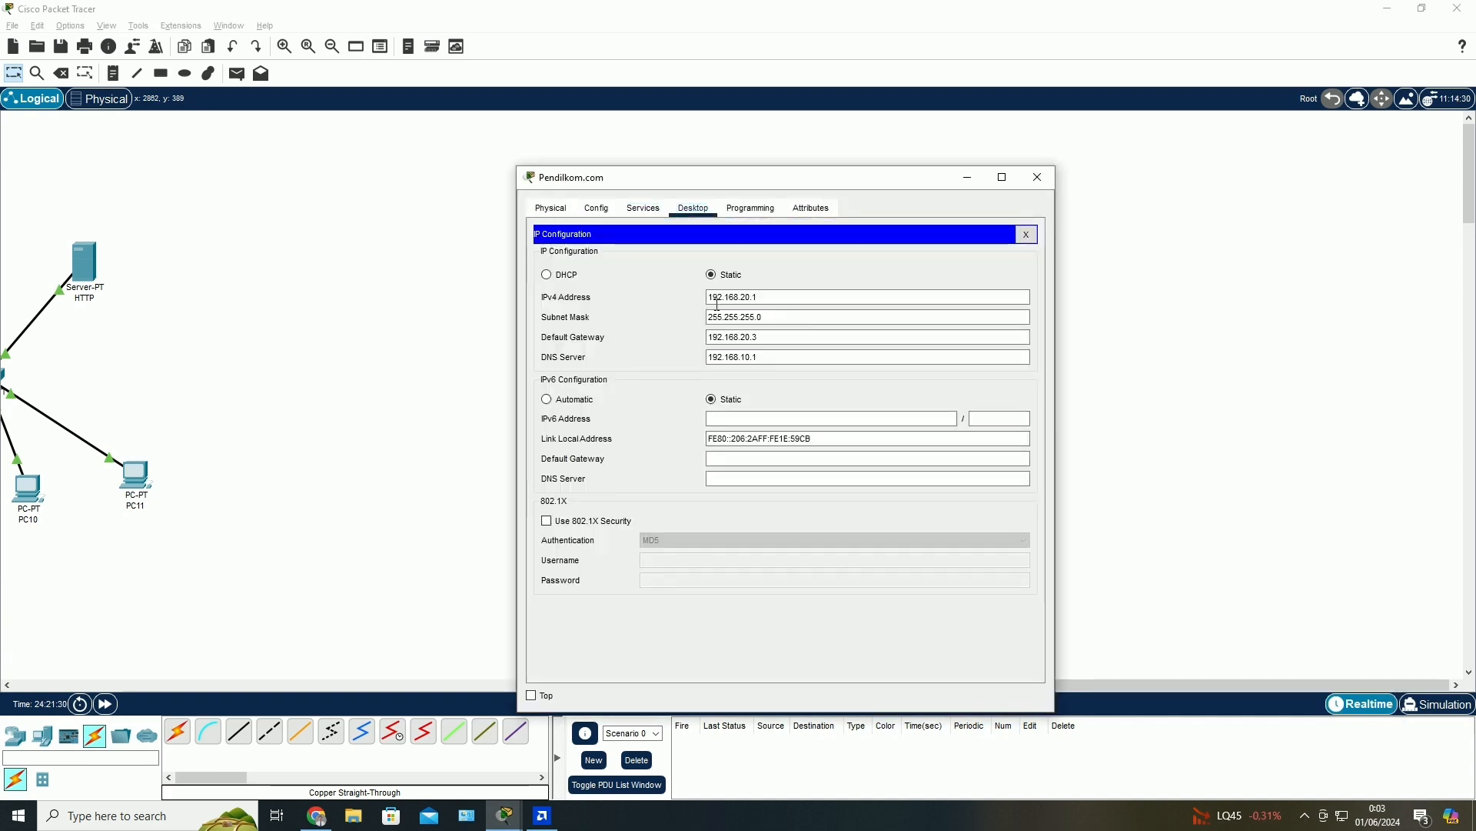
click(1053, 179)
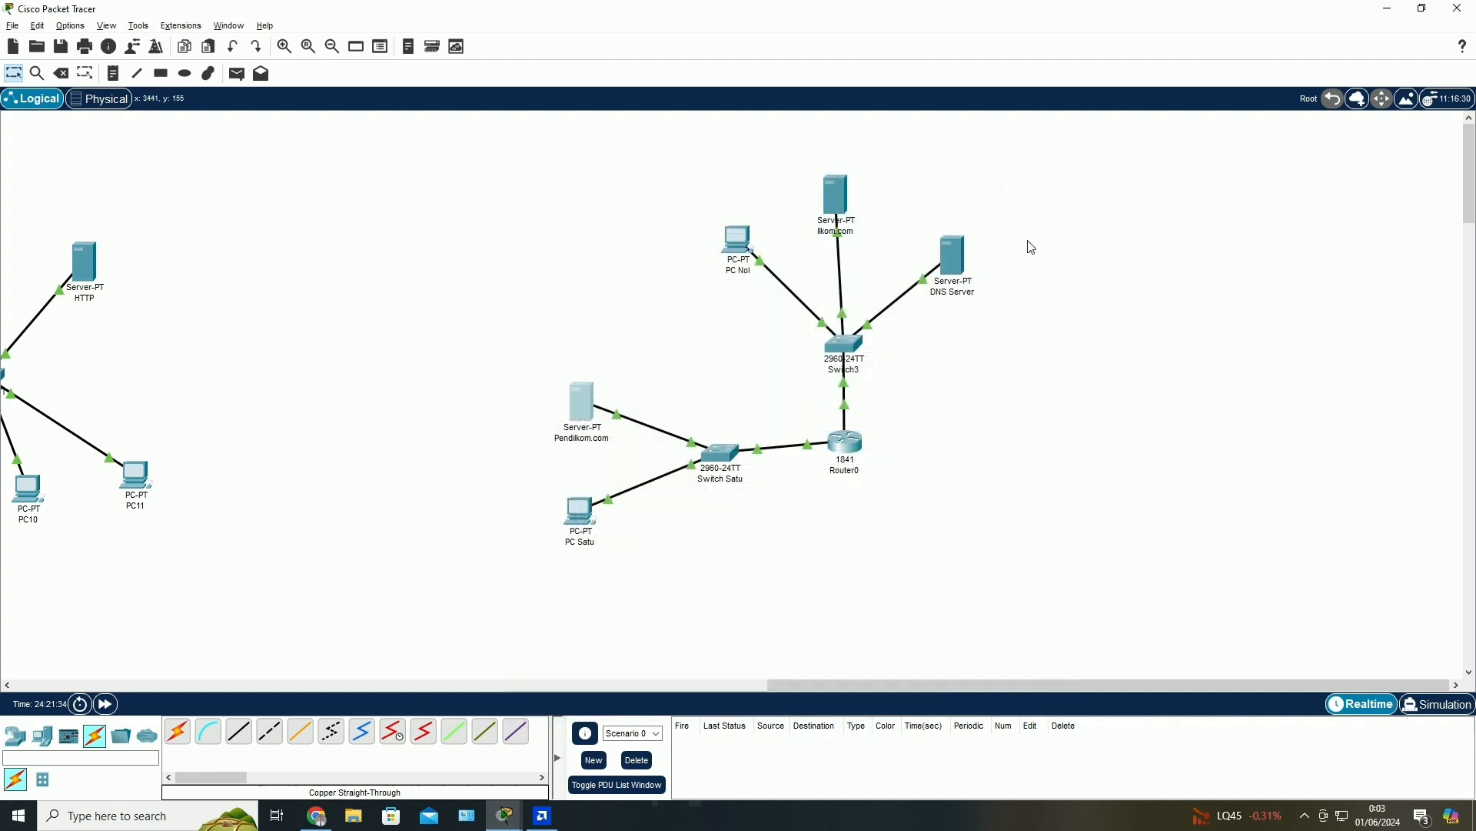
- Add an A record to the DNS Server that maps pendilkom.com to 192.168.20.1
click(957, 261)
click(1109, 308)
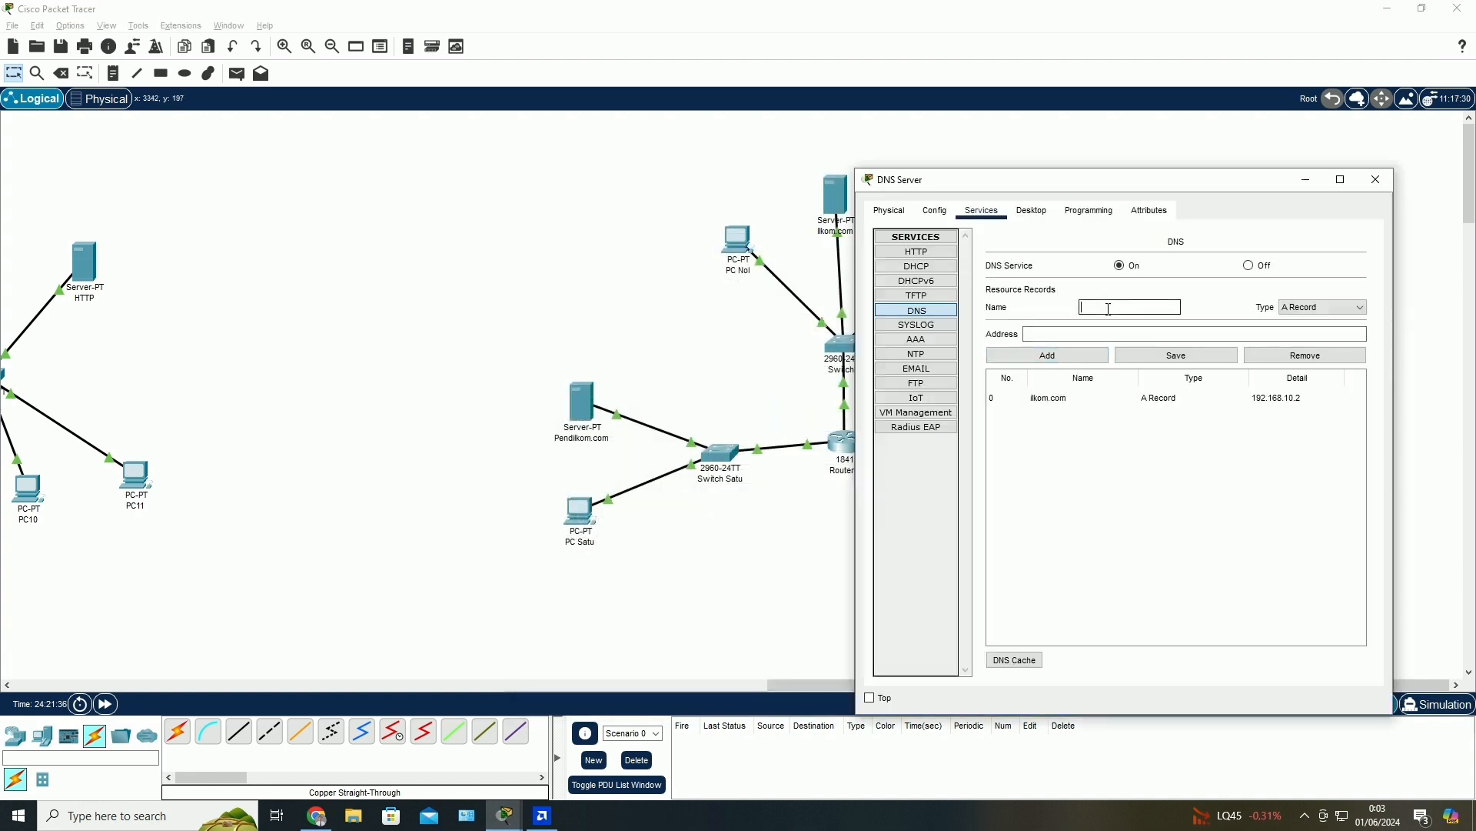
text(pendilkom.com)
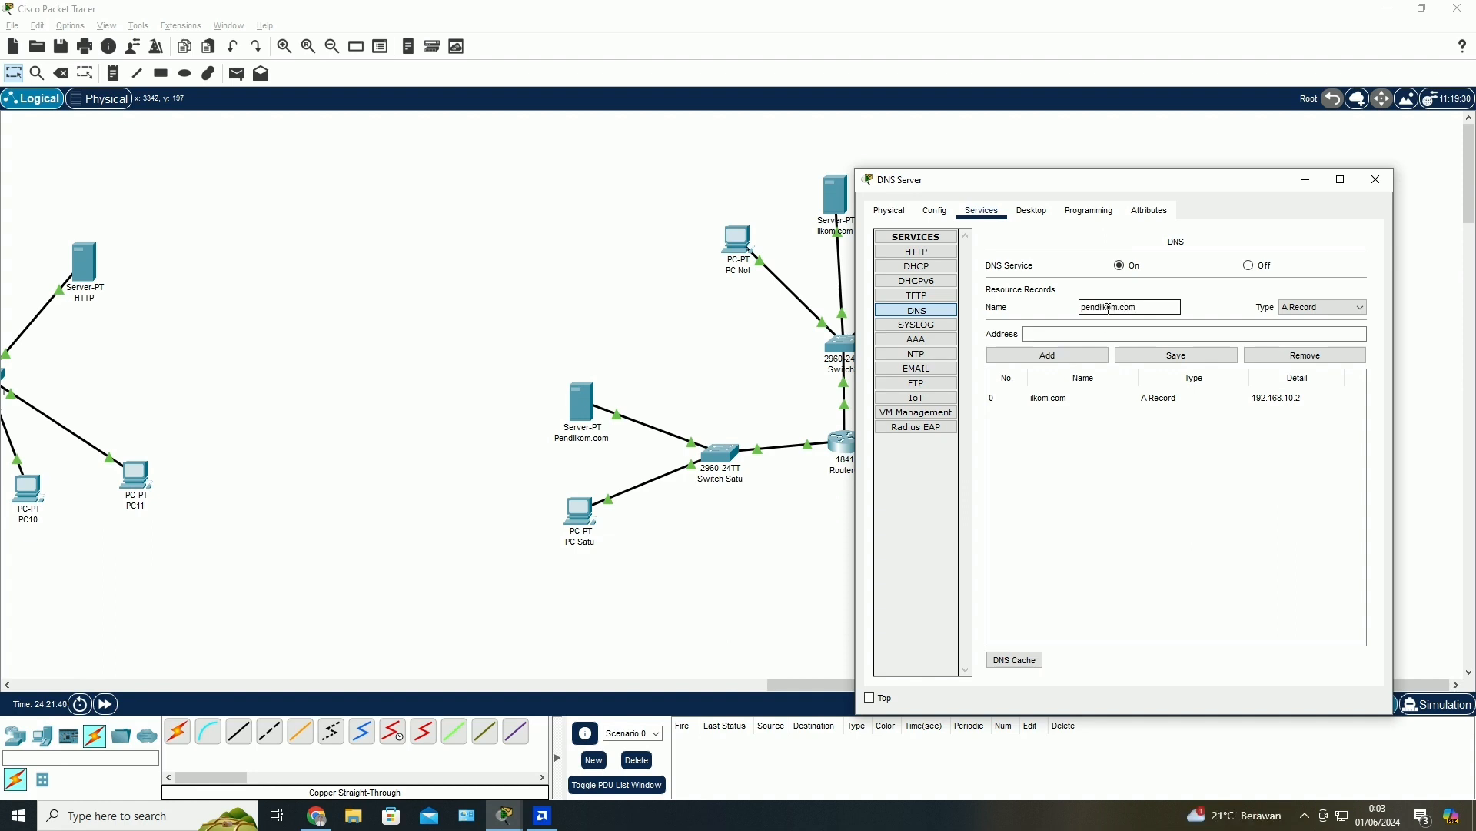
click(1092, 334)
text(192)
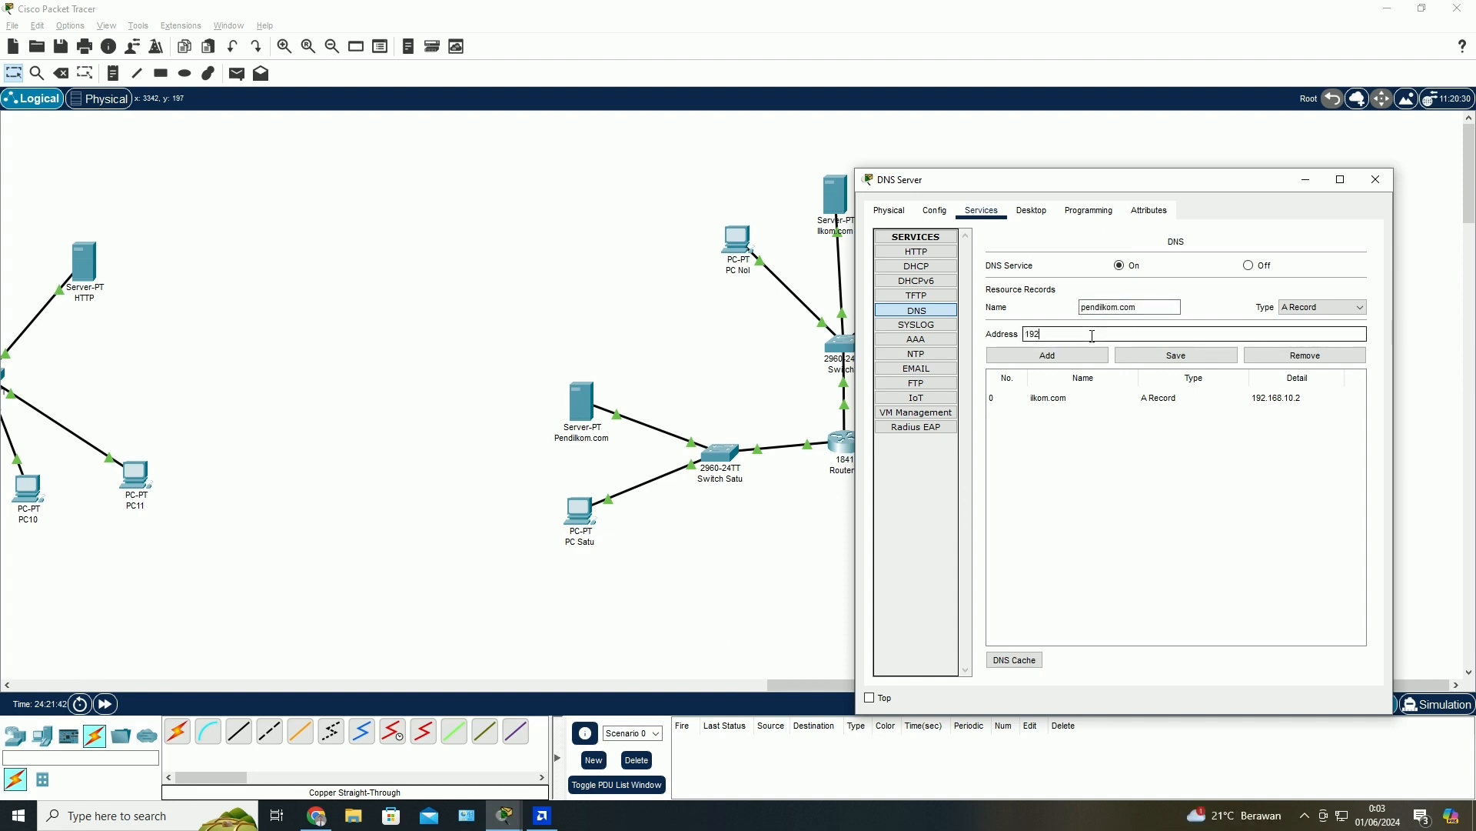
text(.1)
text(68.20.1)
click(1061, 356)
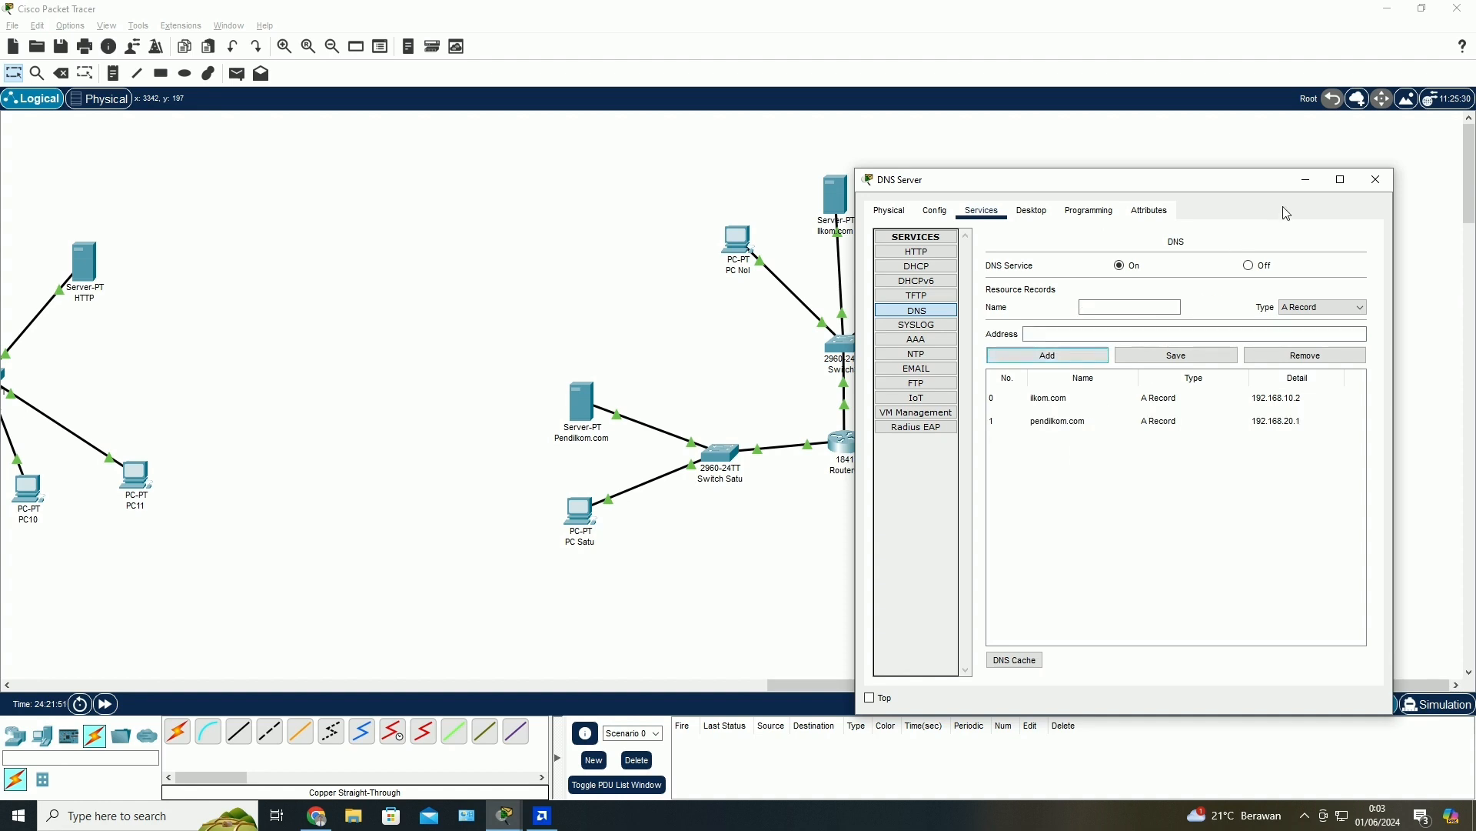
click(1374, 182)
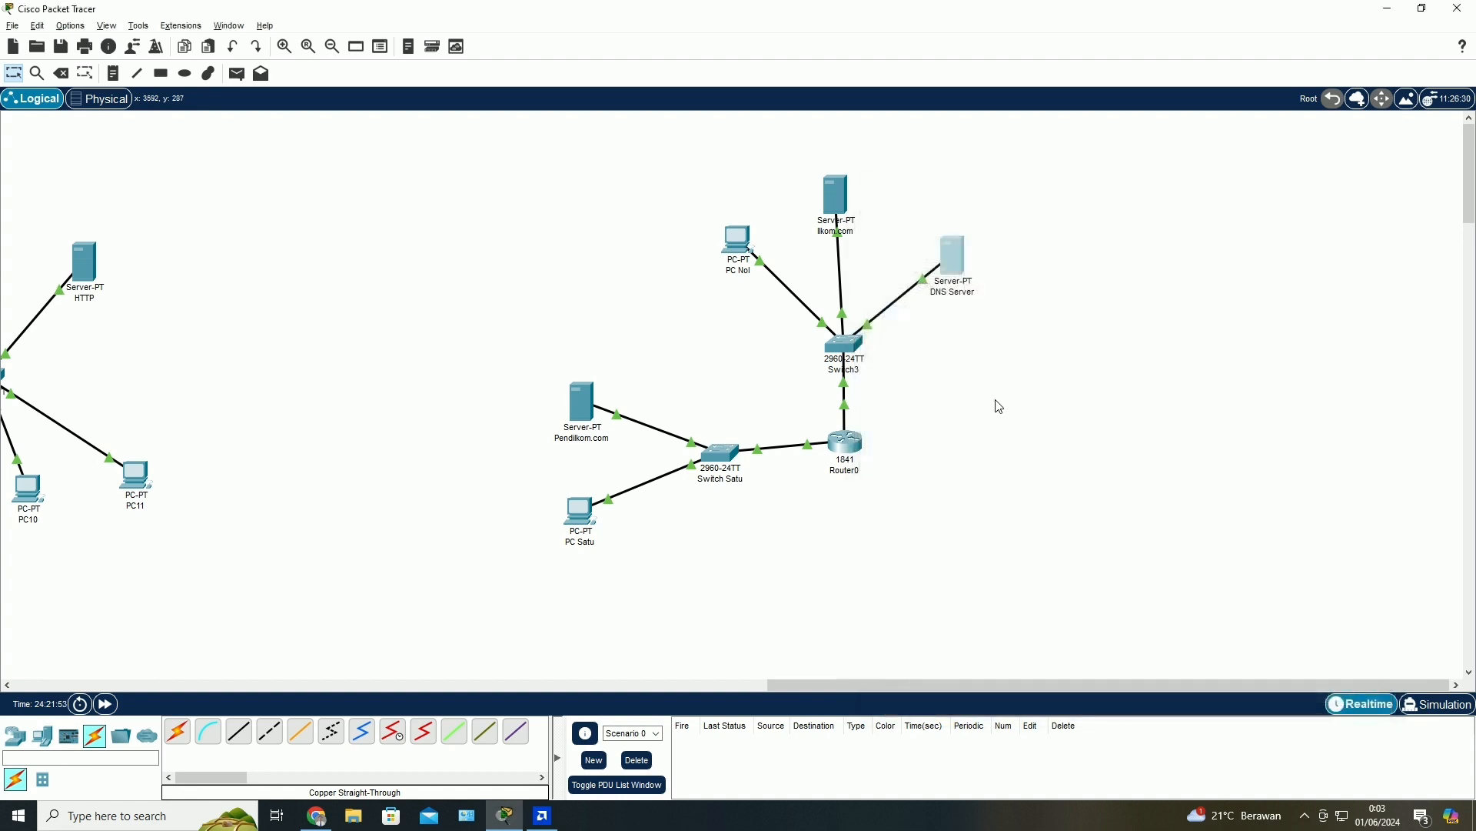
- Read the ping and web browser test instructions on the assignment page in Chrome, and return to Packet Tracer
click(317, 815)
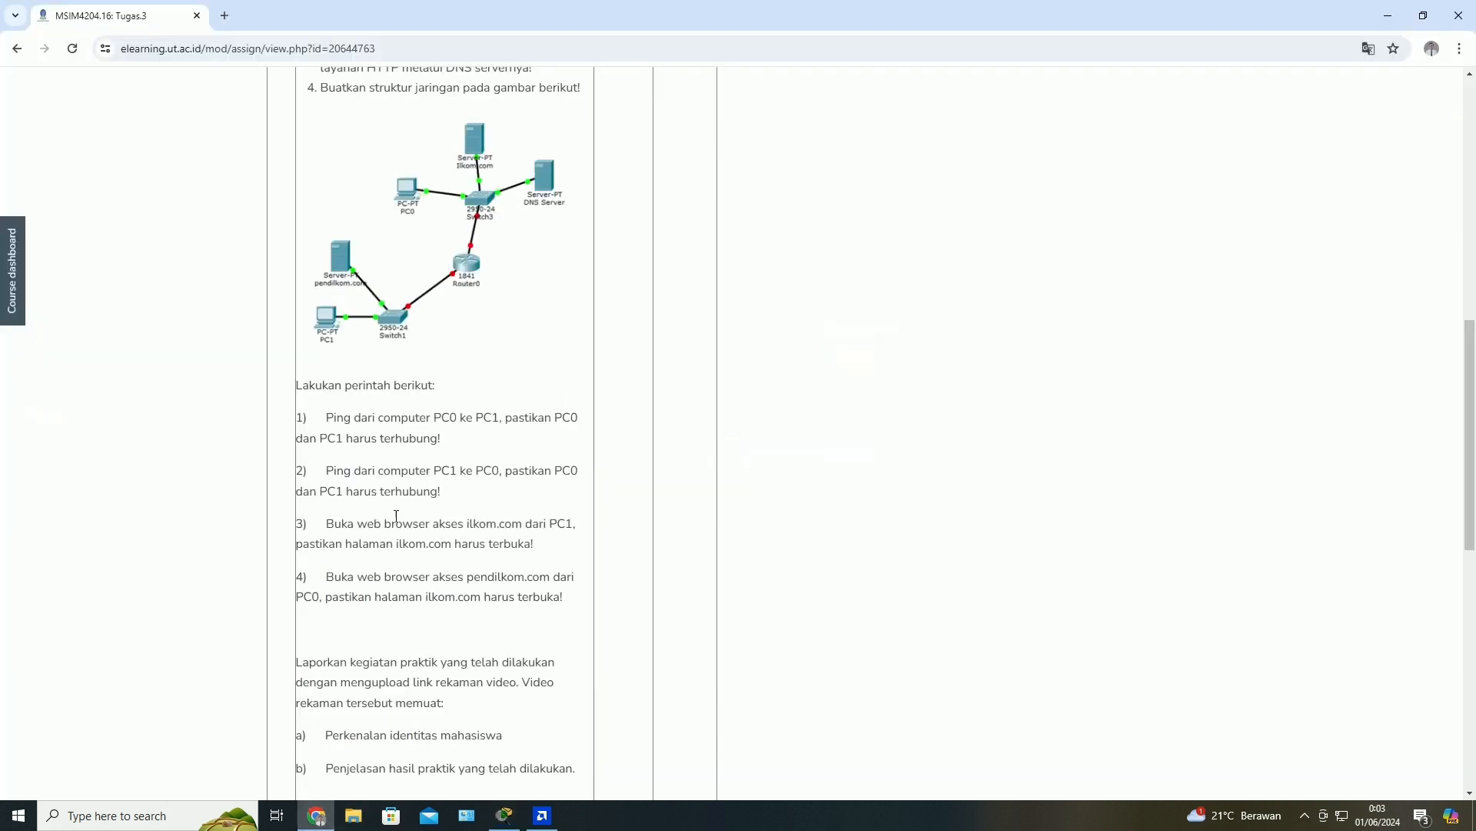
scroll(358, 612, down, 2)
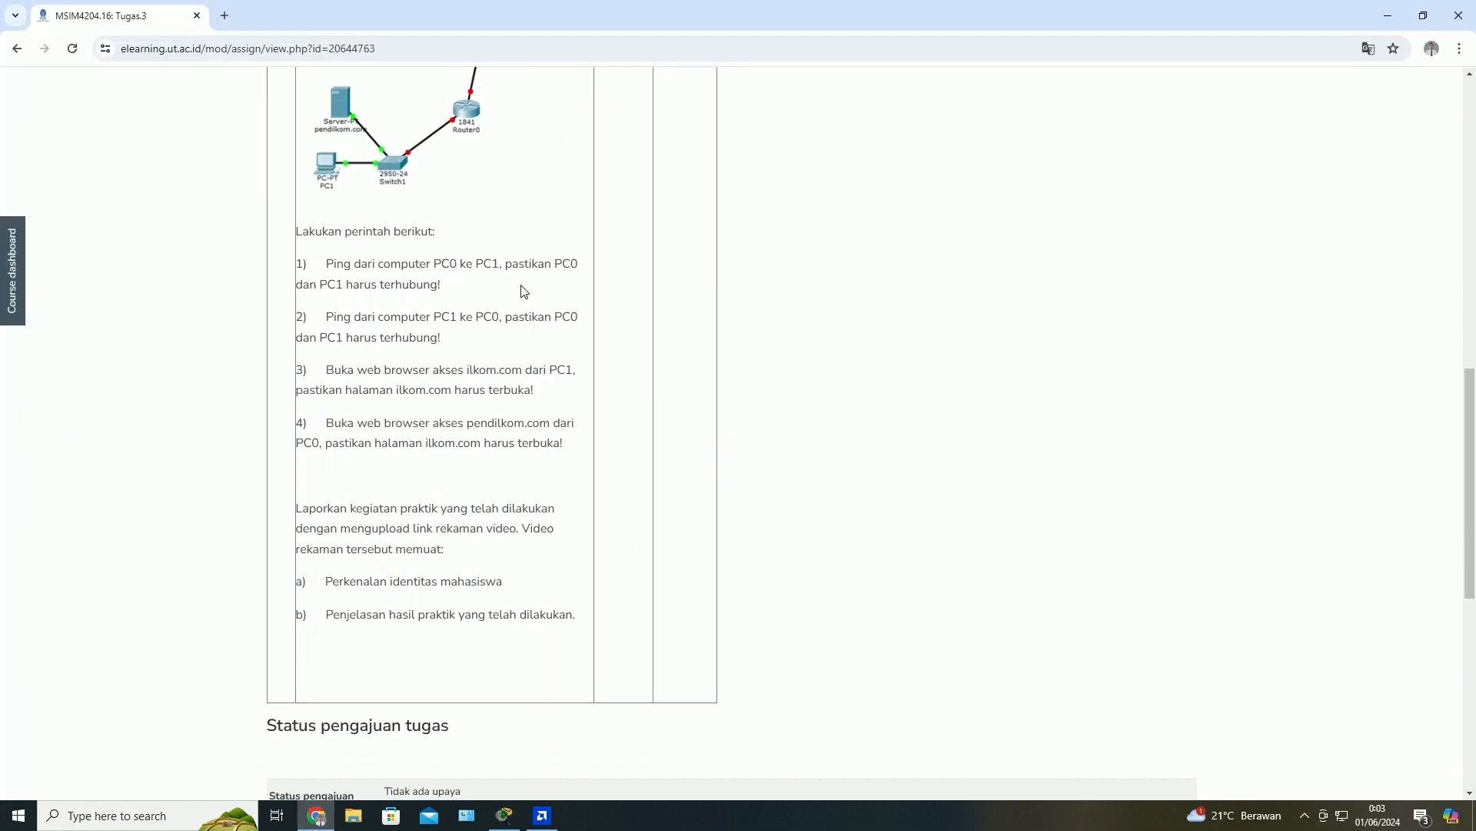
click(505, 815)
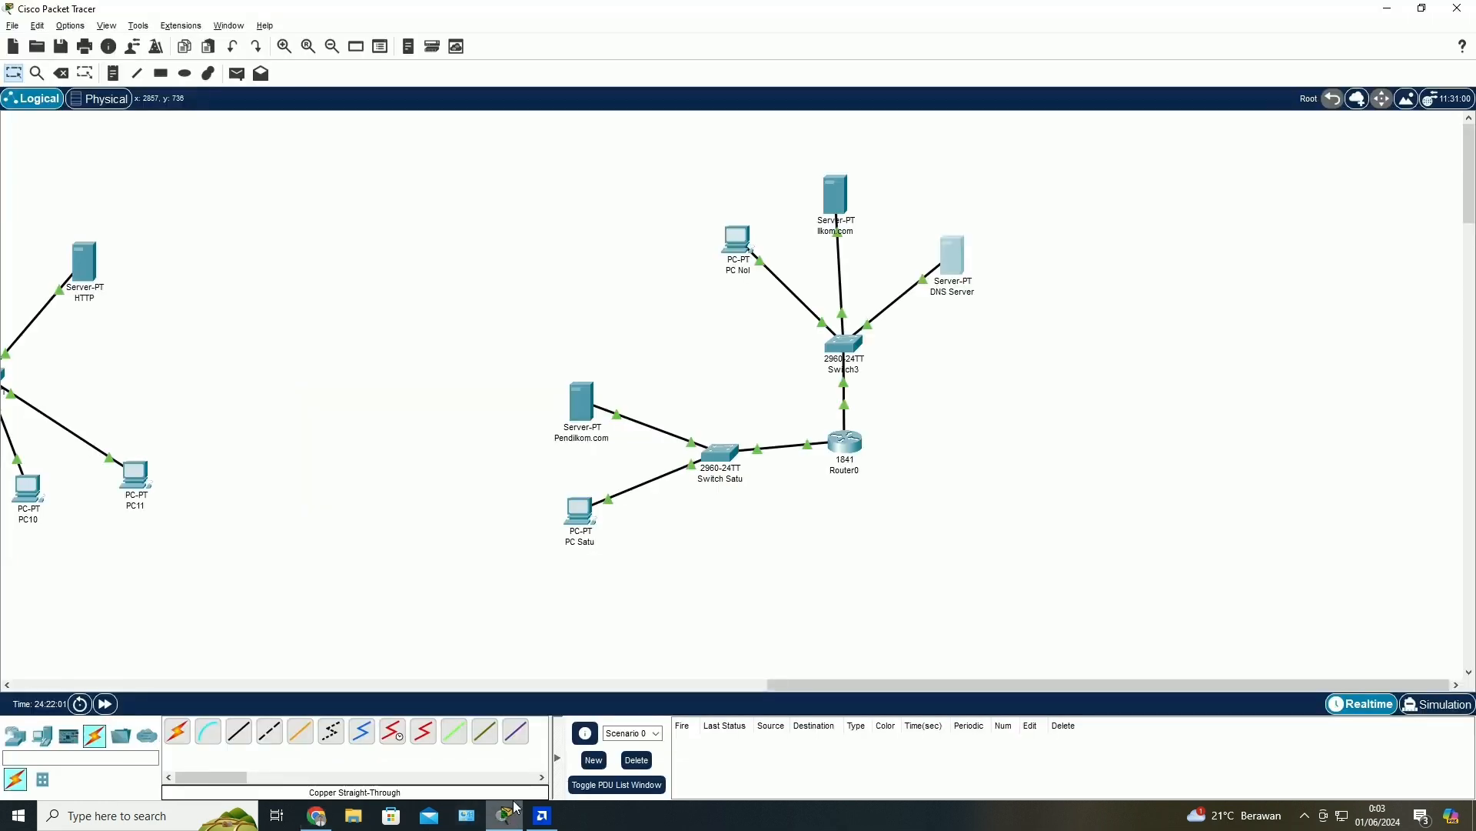
- Run ipconfig in PC Satu's Command Prompt to look up its IPv4 address
click(591, 520)
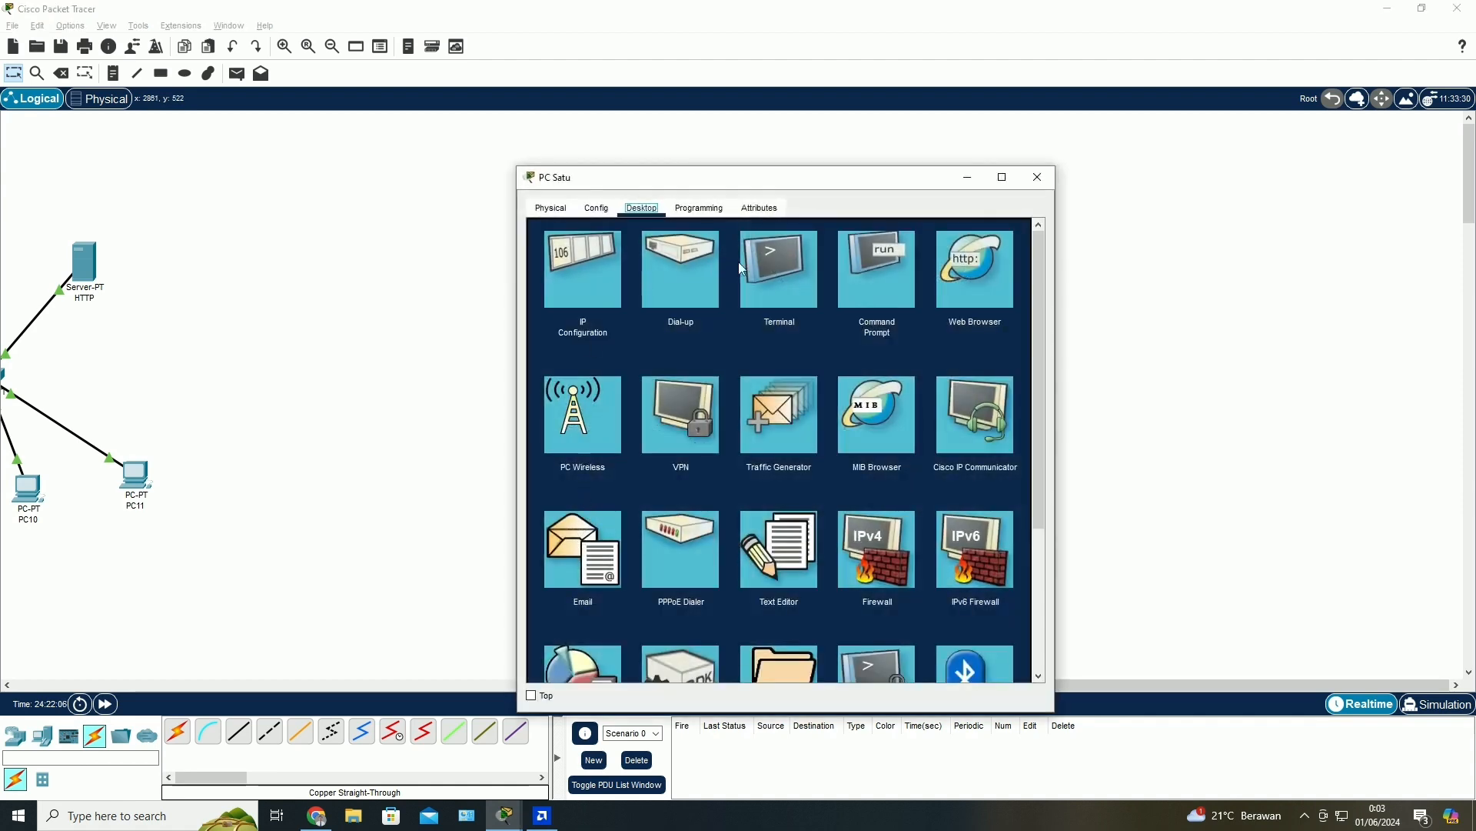
click(870, 276)
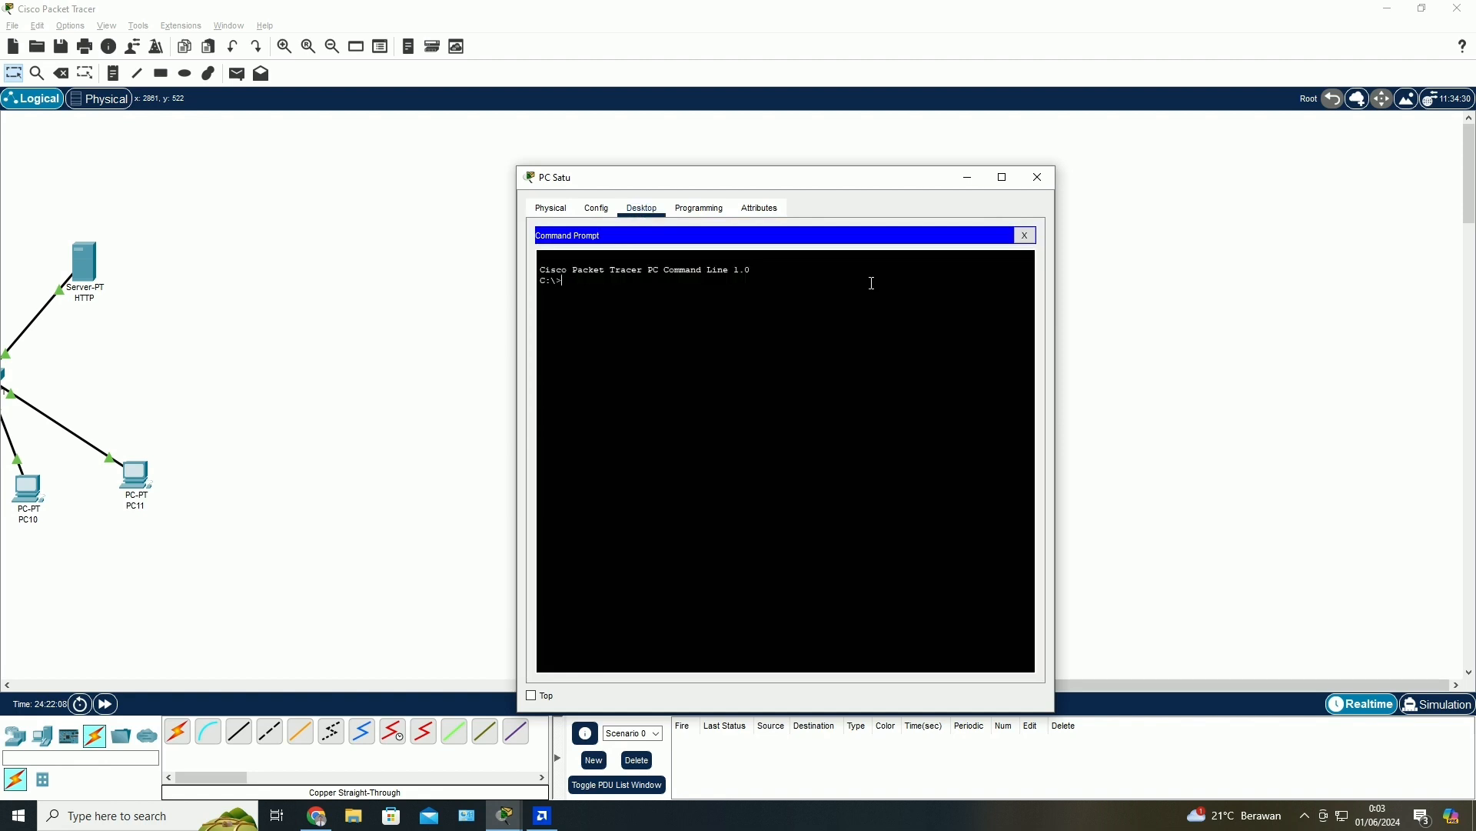
text(ipconfig)
key(Return)
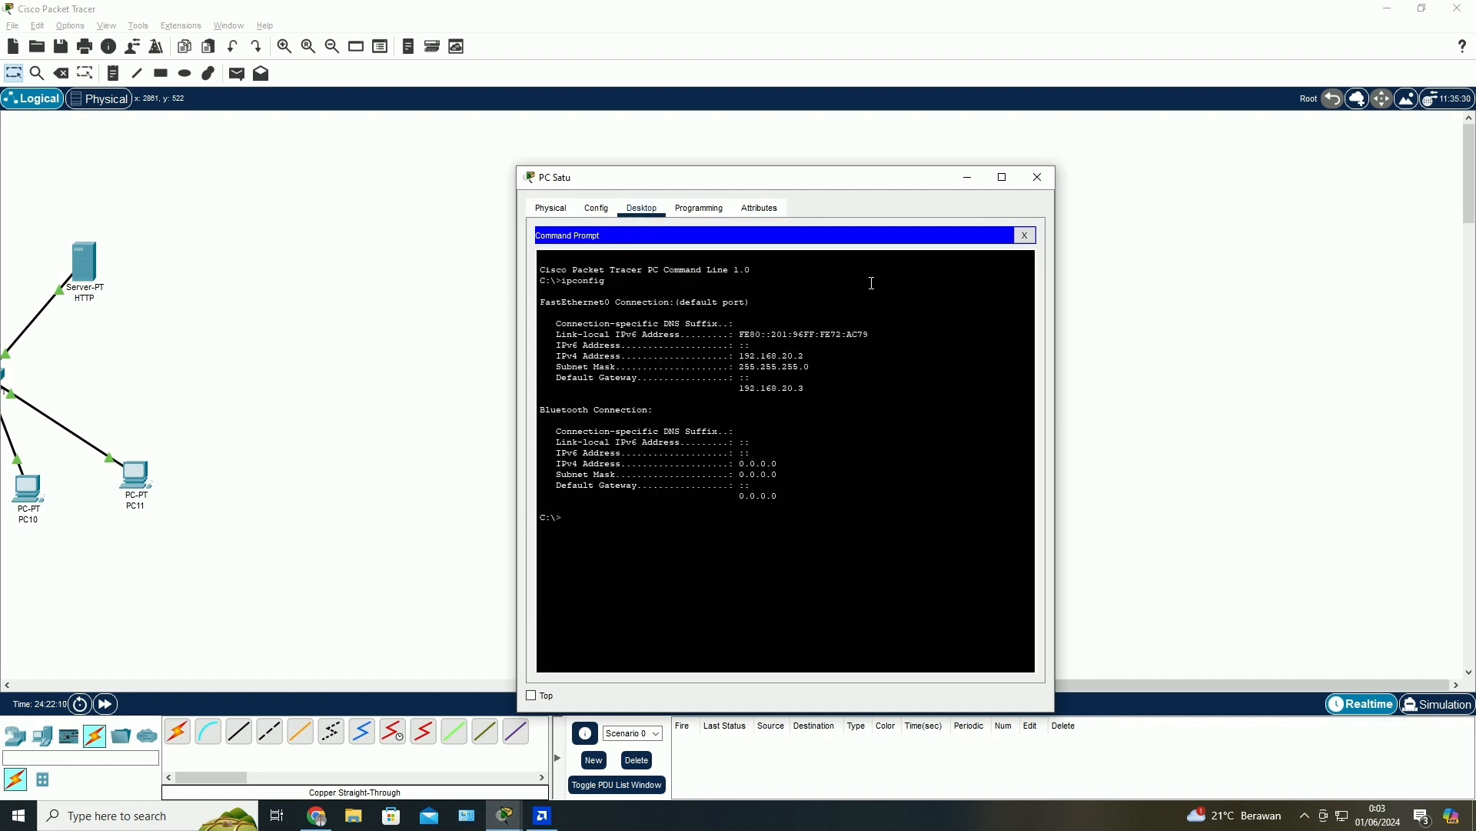
drag(806, 356, 741, 358)
key(Return)
click(1044, 184)
- Ping PC Satu at 192.168.20.2 twice from PC Nol's Command Prompt
click(736, 240)
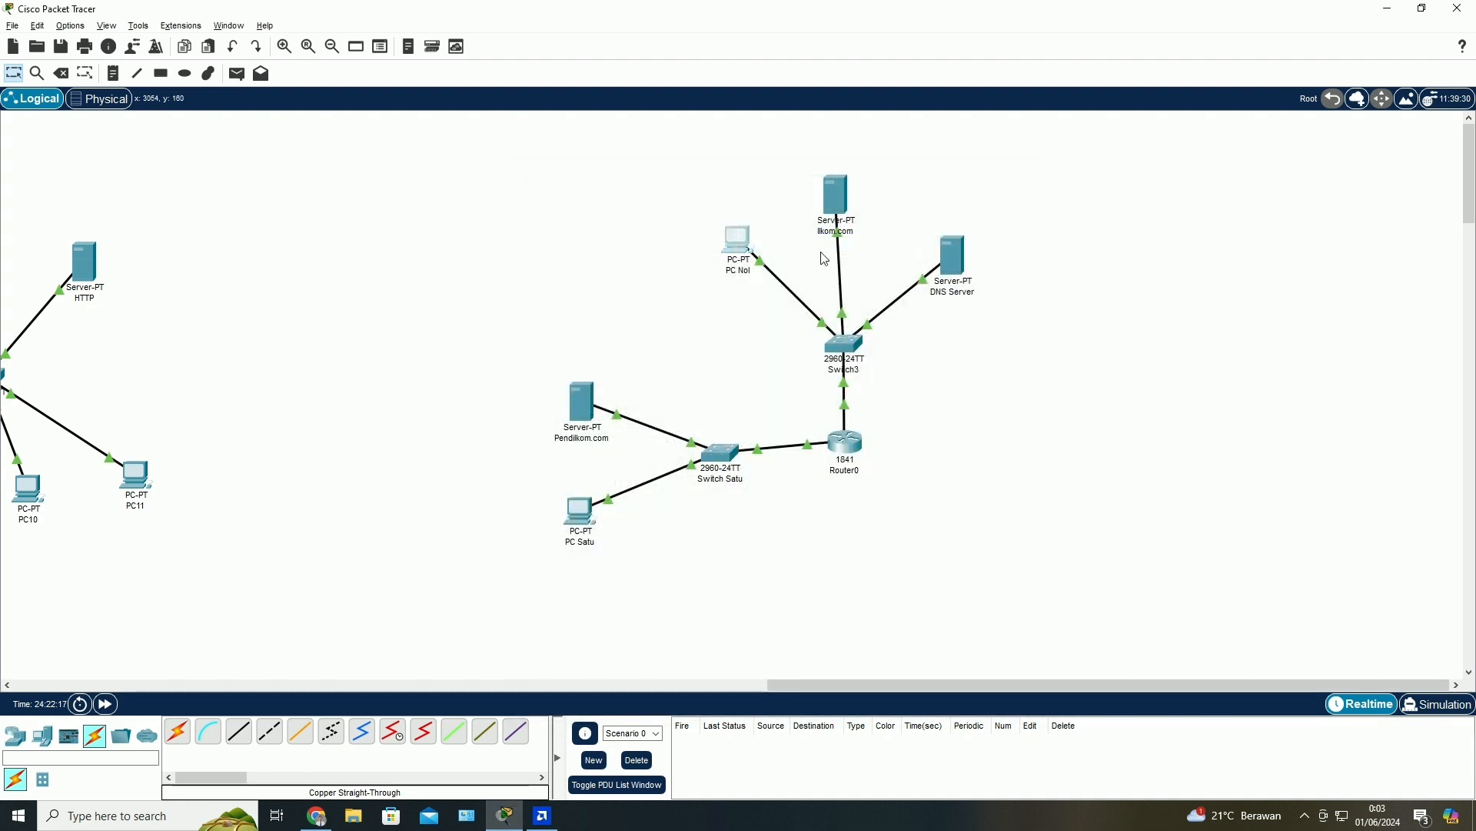
click(886, 254)
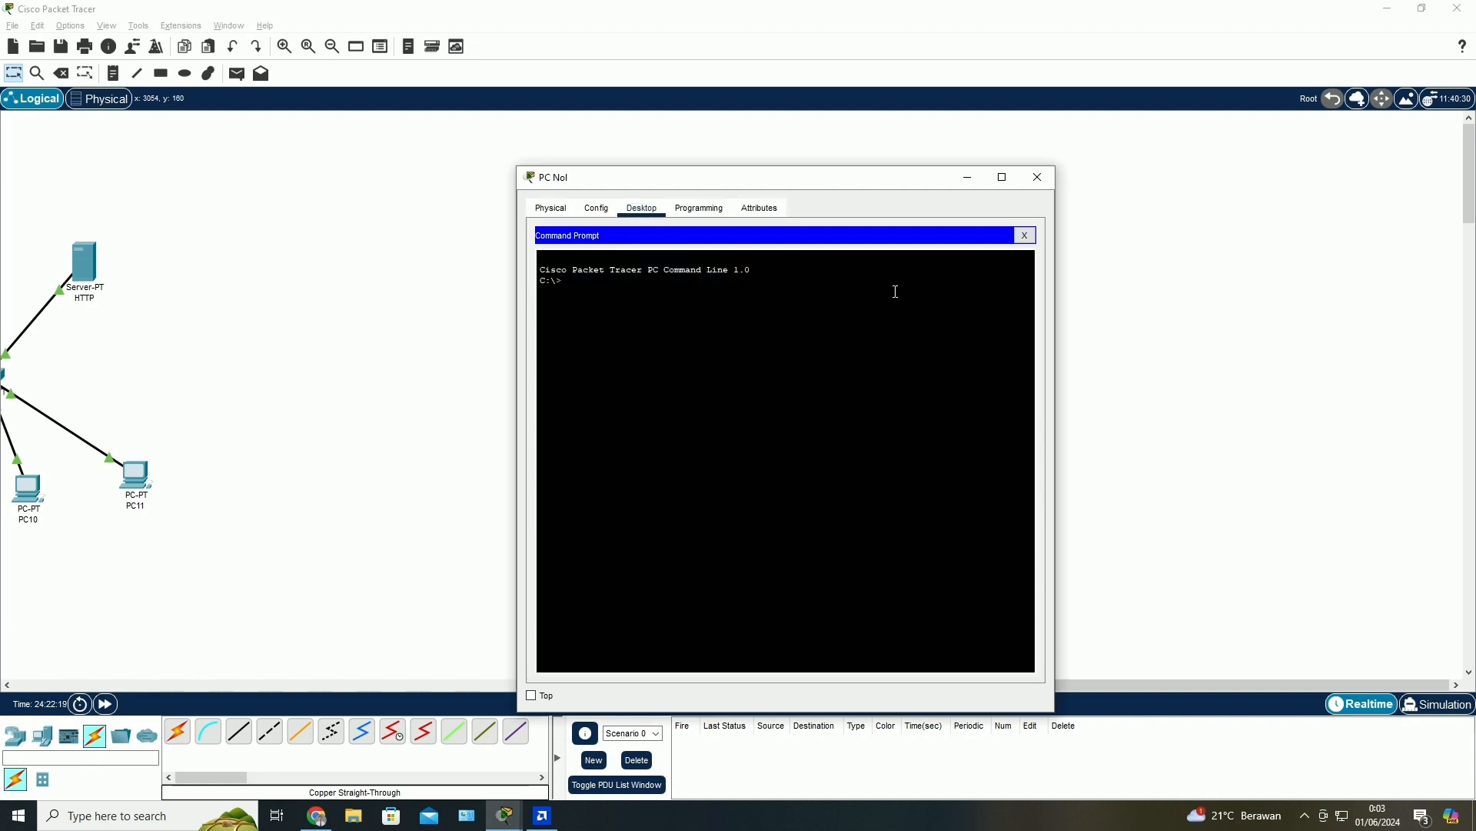
text(ping 192.168.2)
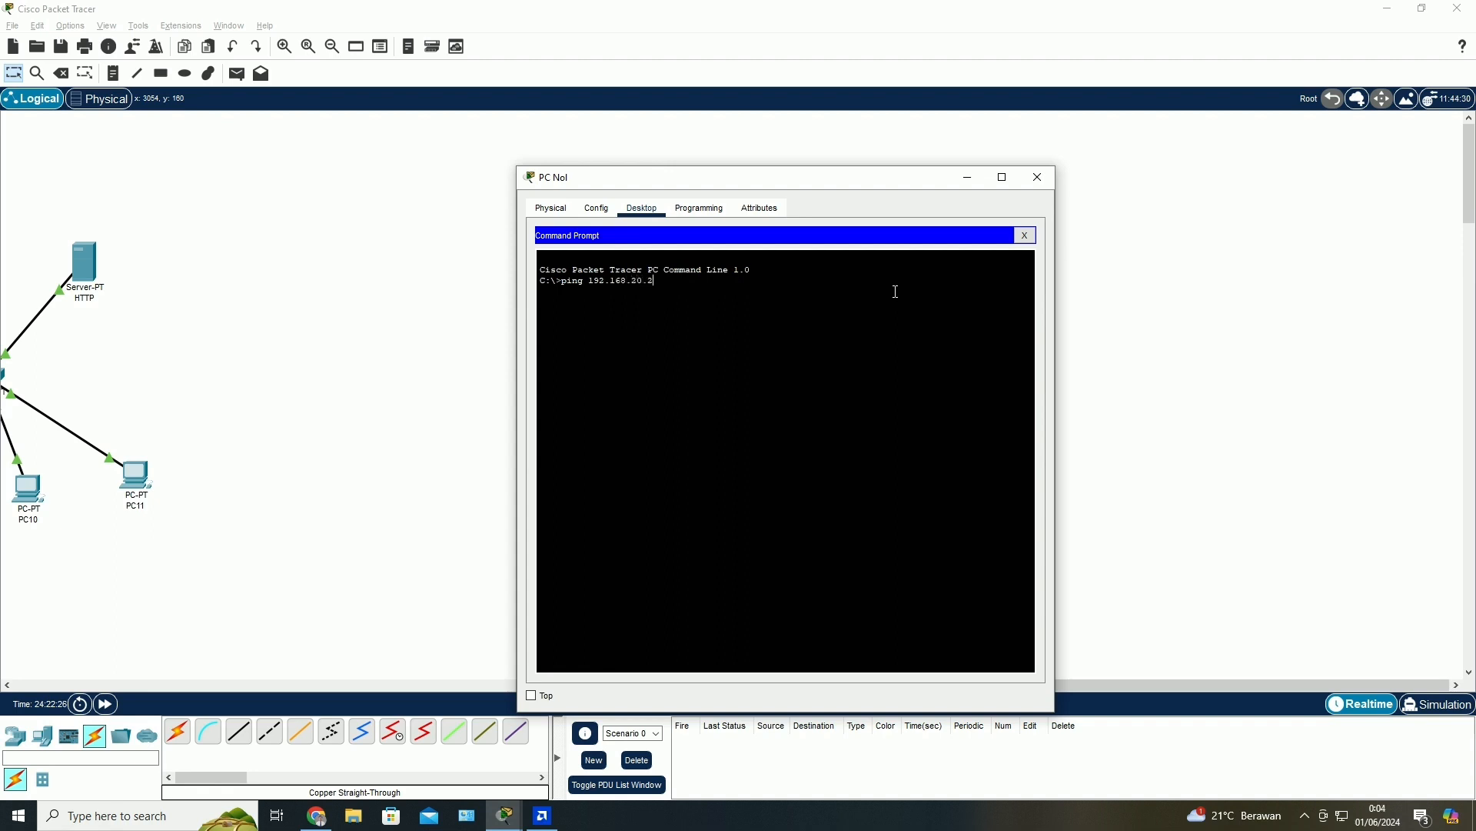
text(0.2)
key(Return)
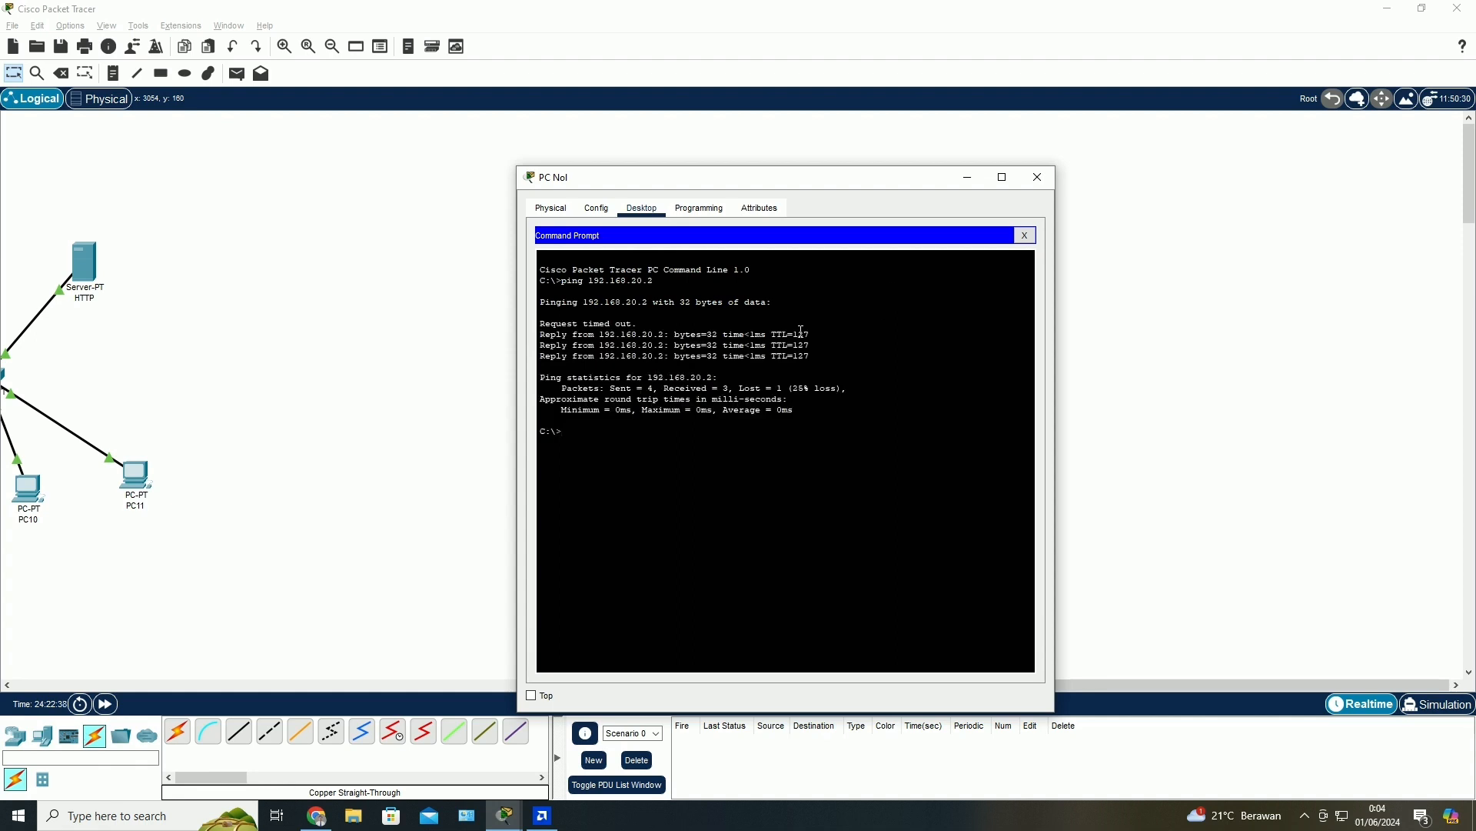
text(pi)
text(ng 192.168.1.20.2)
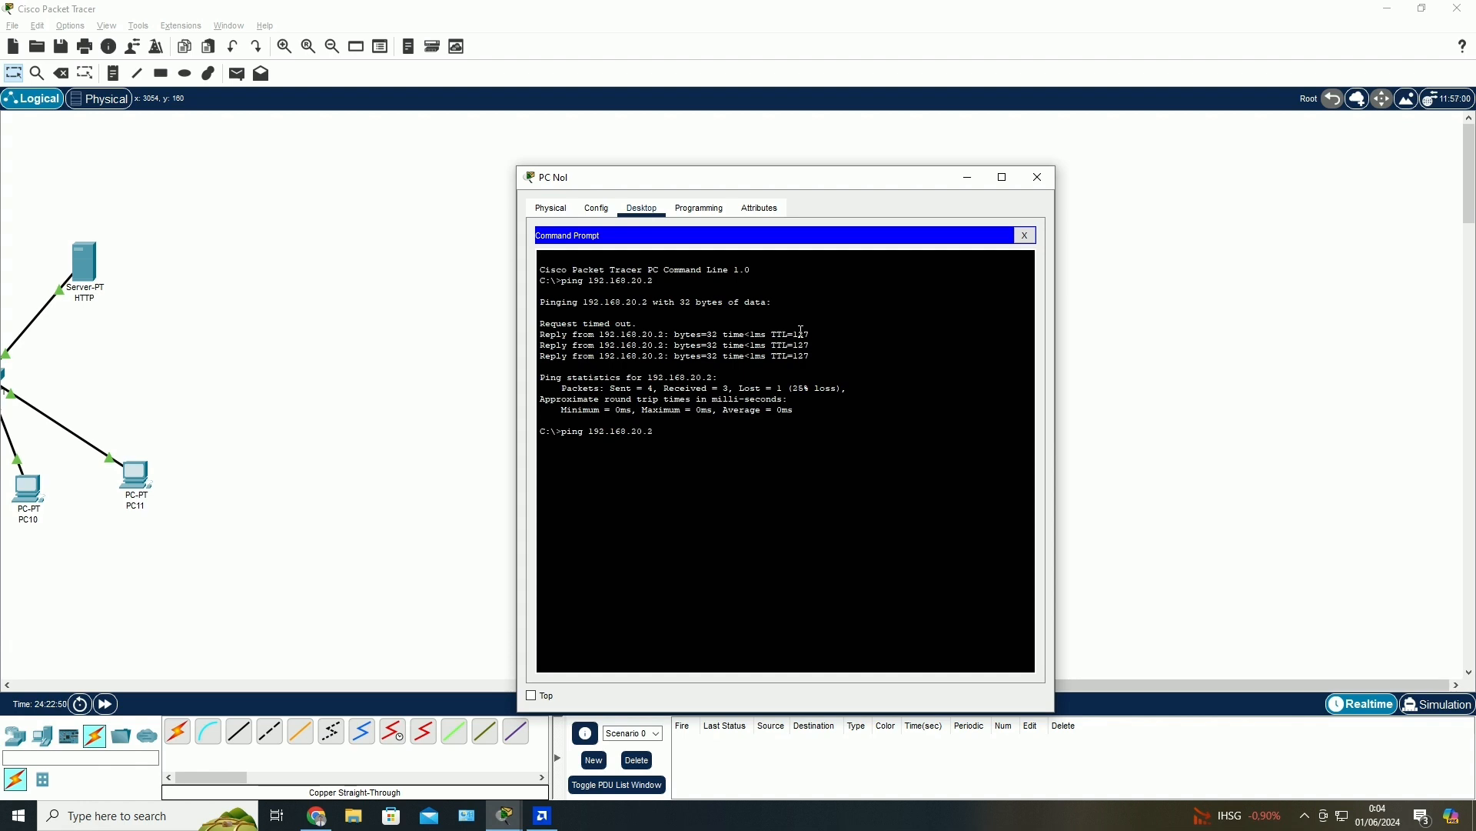
key(Return)
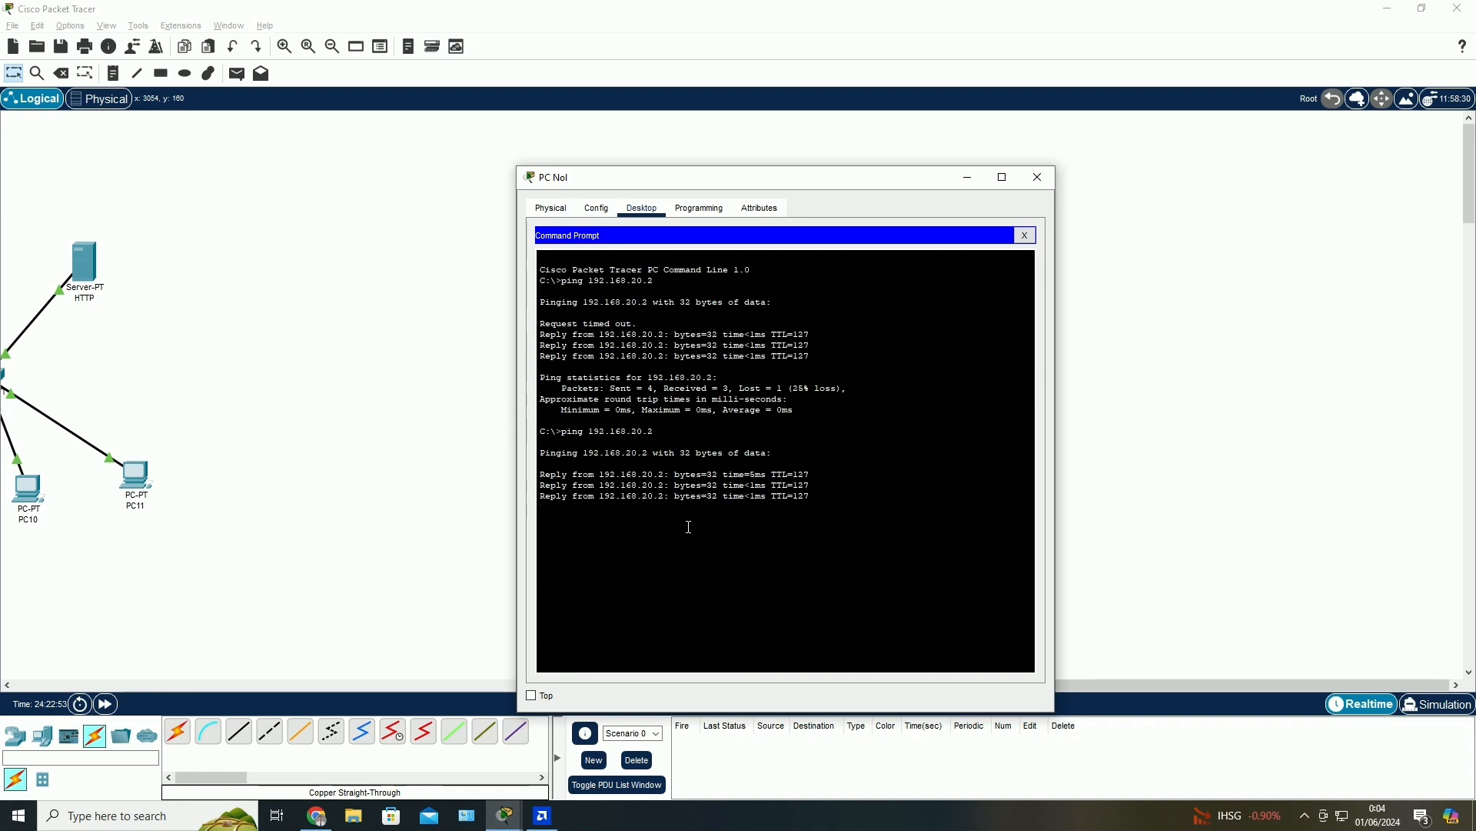
click(1037, 180)
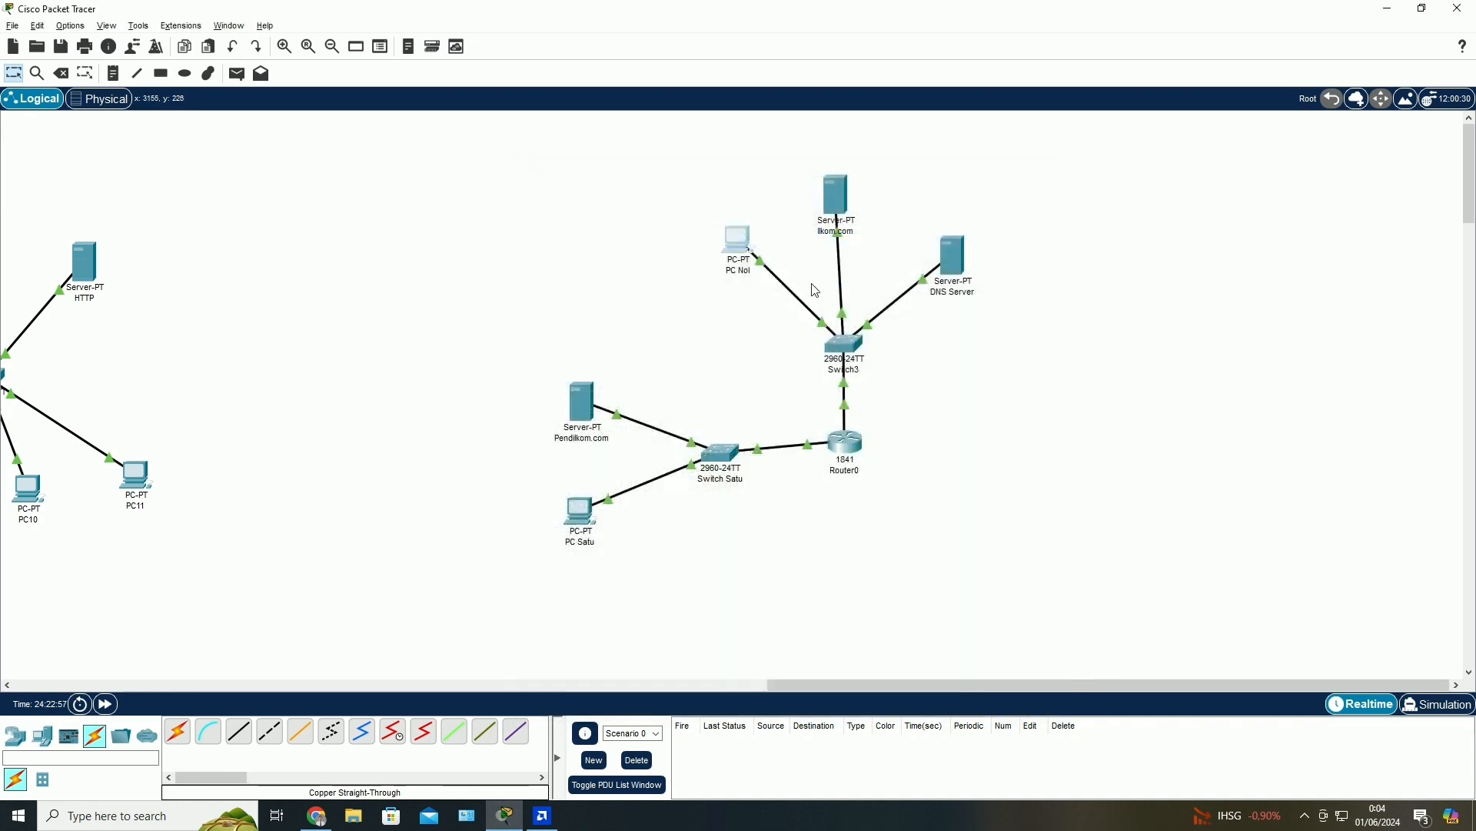
- Run ipconfig in PC Nol's Command Prompt to look up its IPv4 address
click(735, 241)
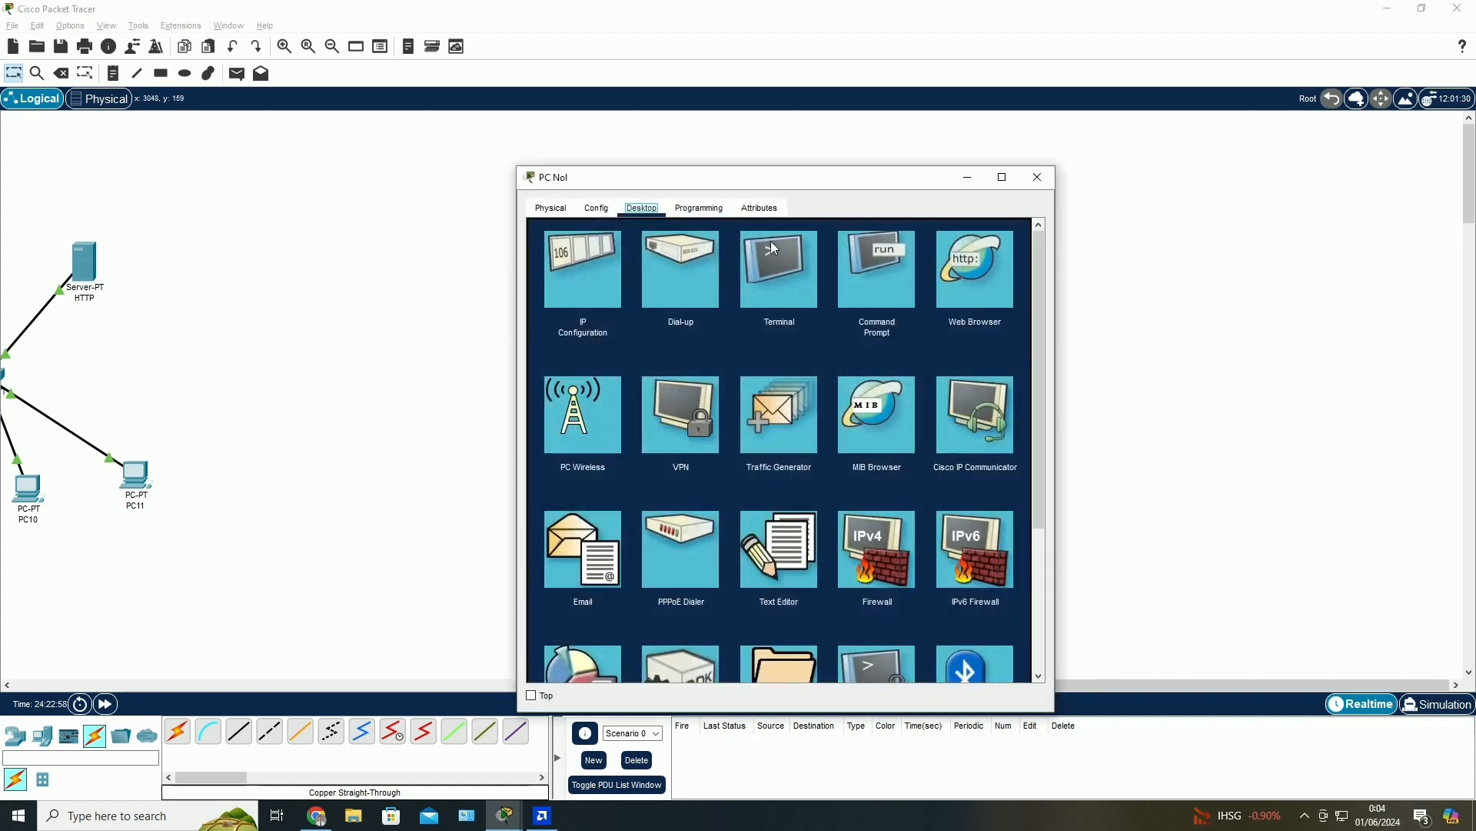
click(859, 278)
text(i)
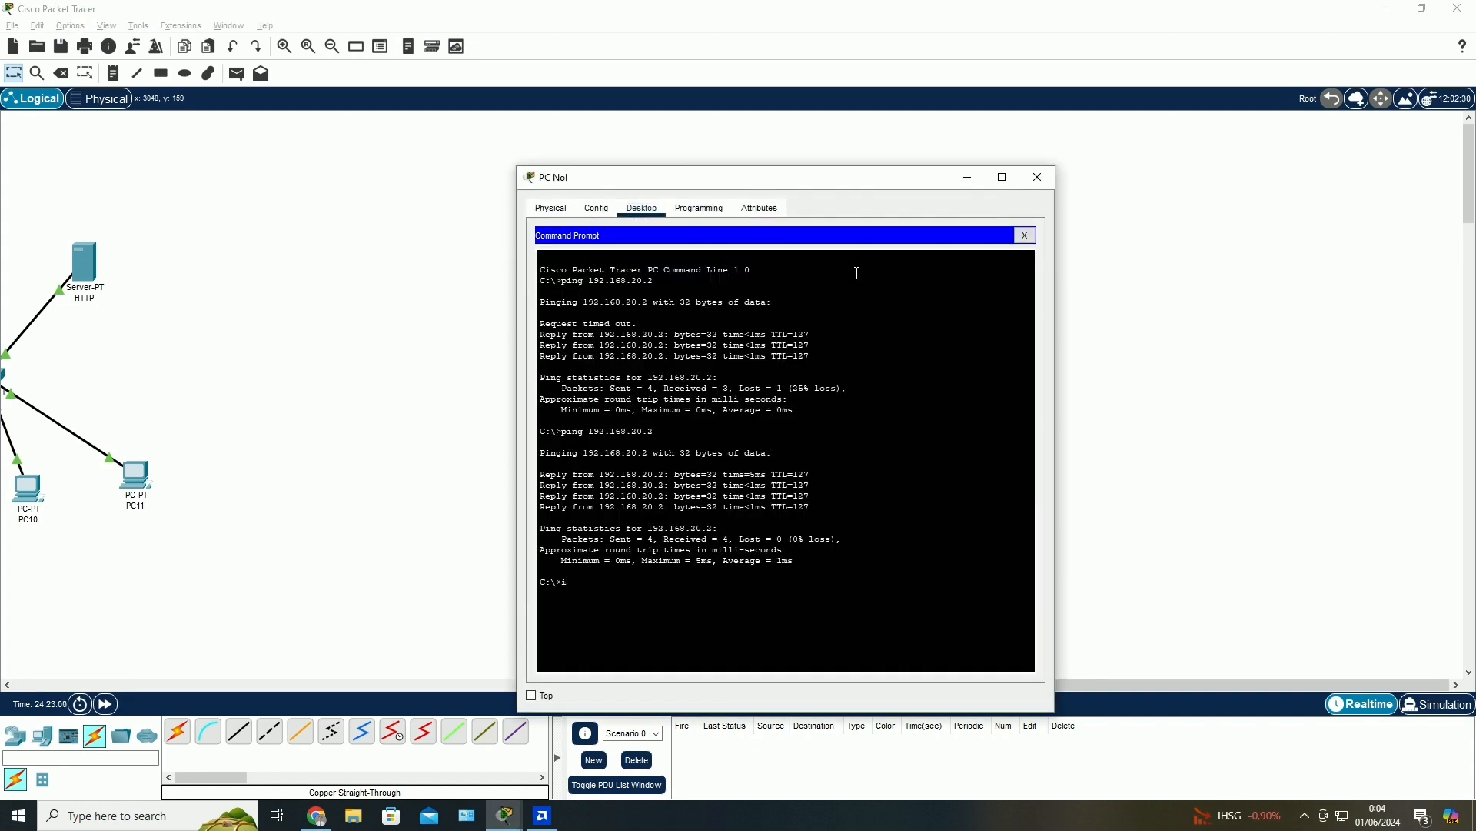
text(pcong)
text(g)
key(Return)
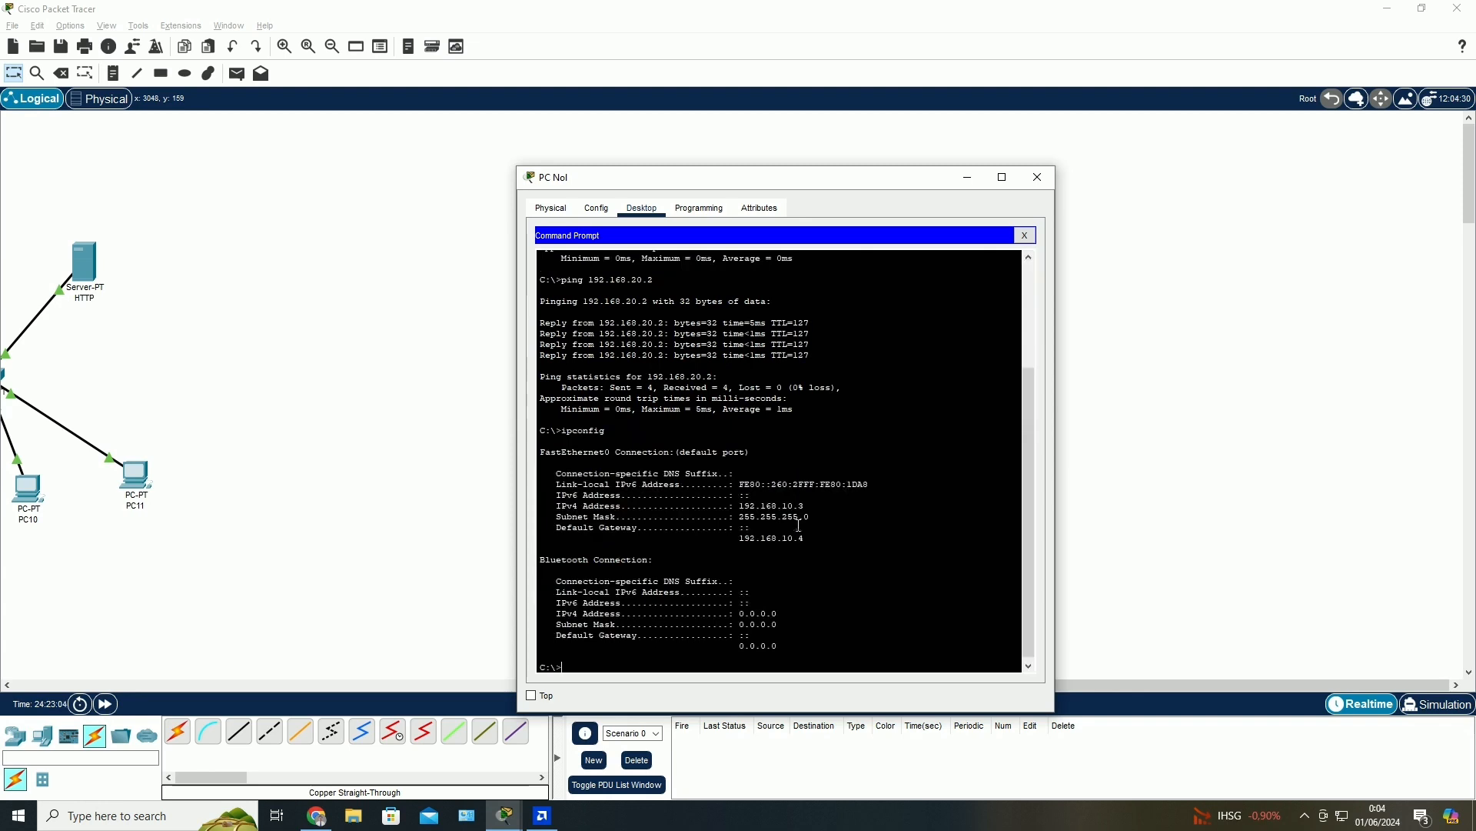
click(1037, 177)
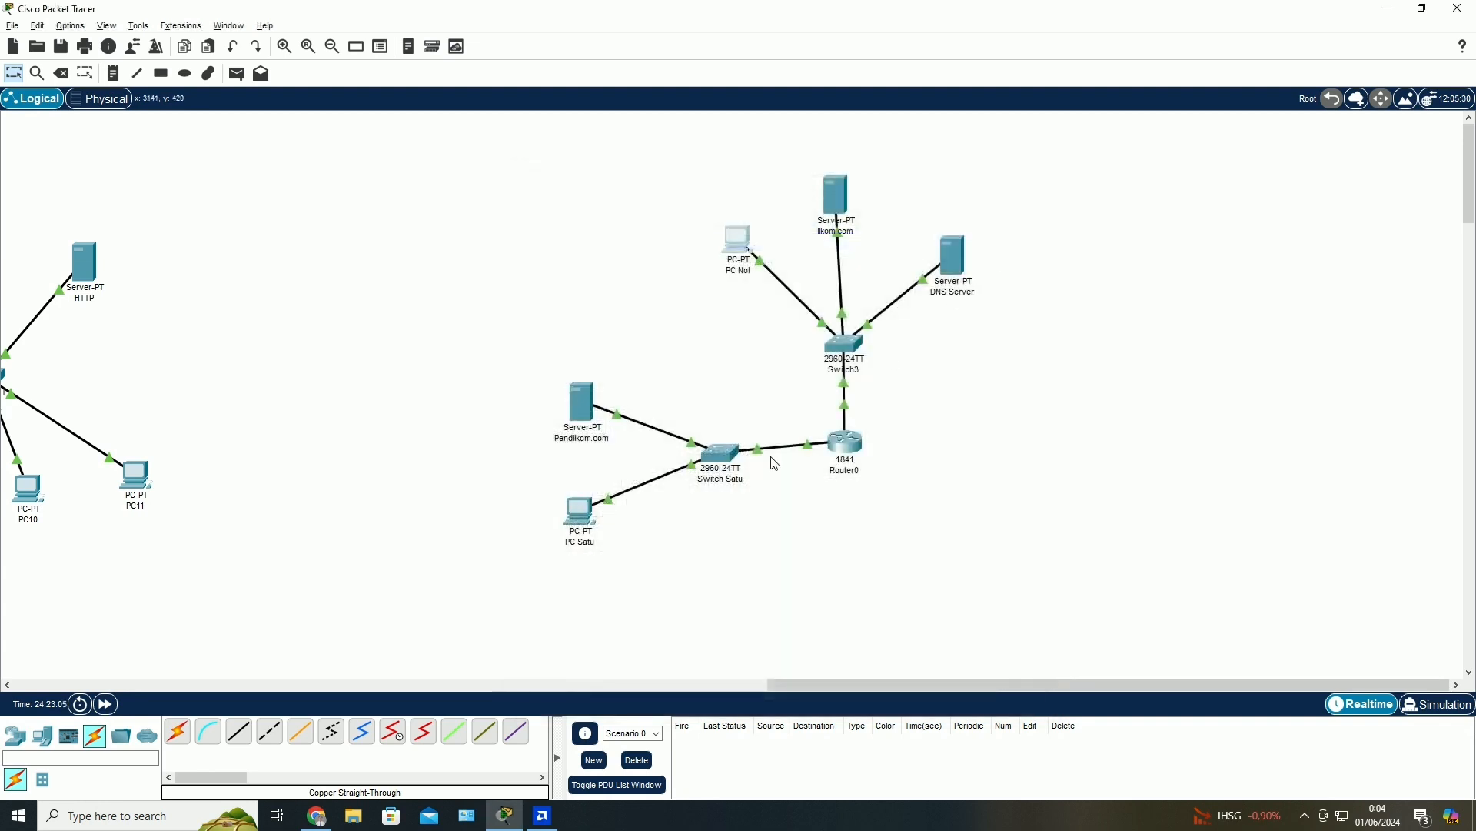
- Ping PC Nol at 192.168.10.3 from PC Satu's Command Prompt
click(584, 522)
click(877, 270)
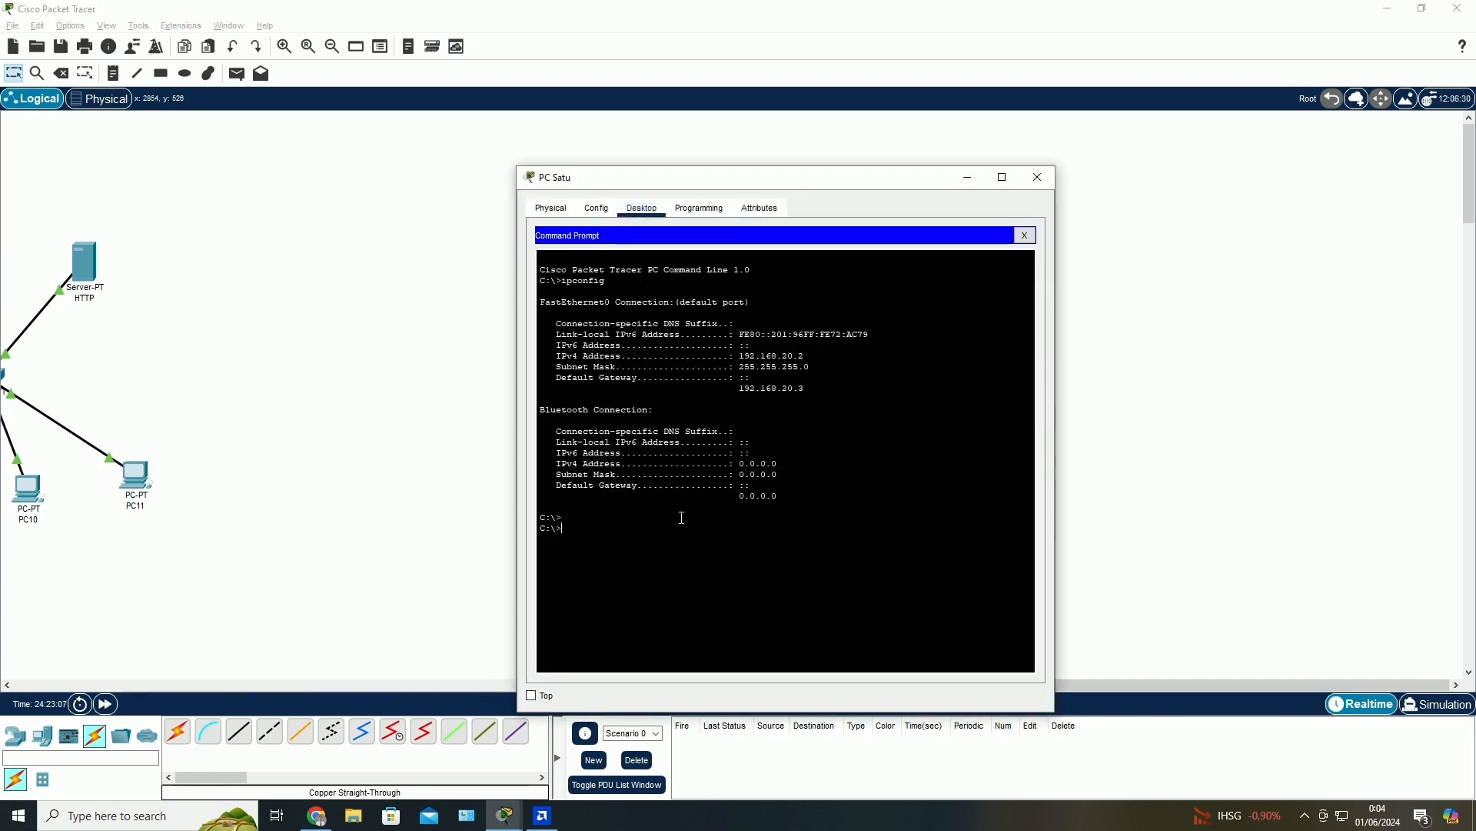
text(pinf)
text( 192.168)
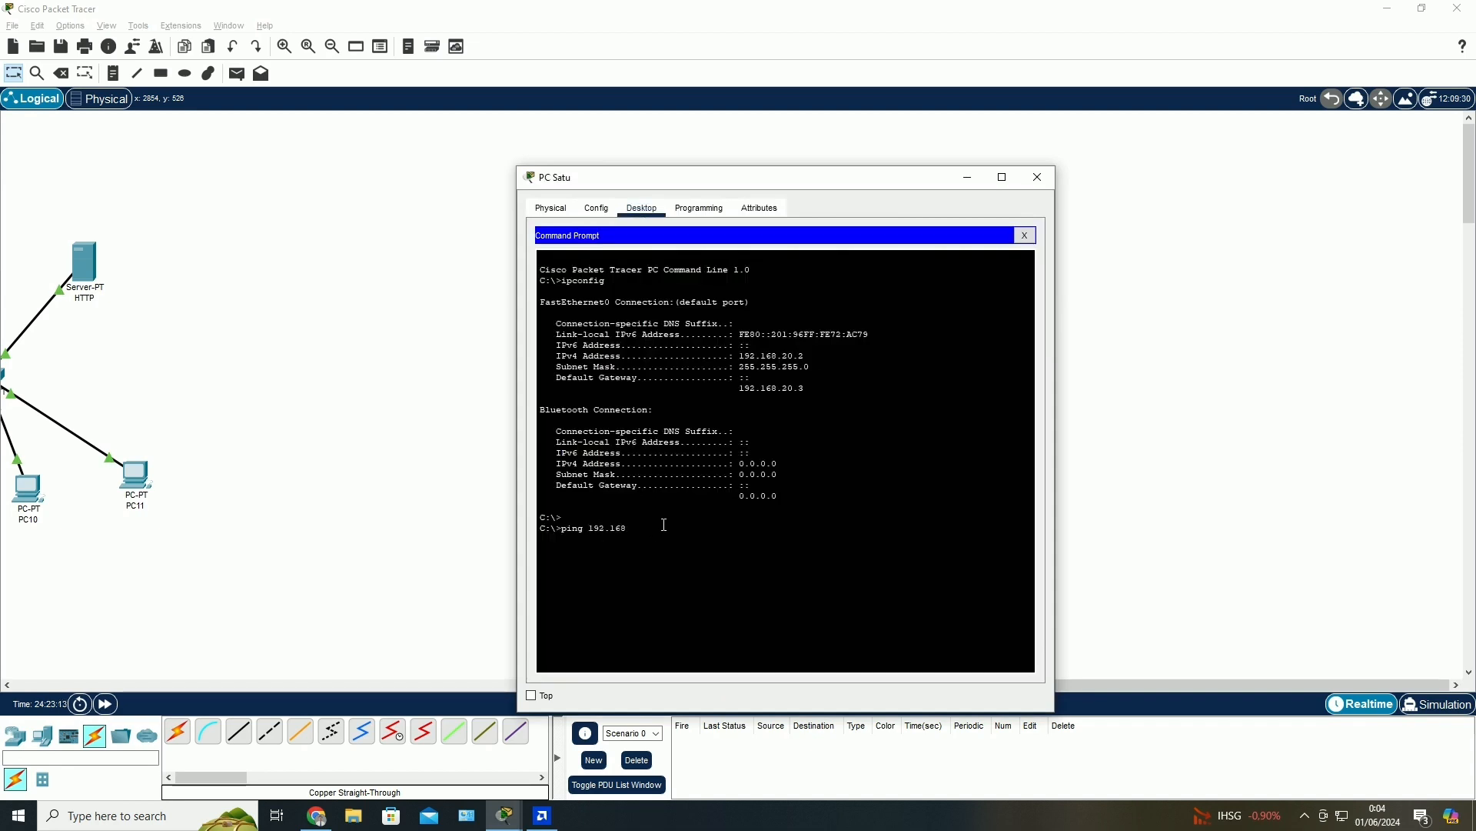
text(.10.3)
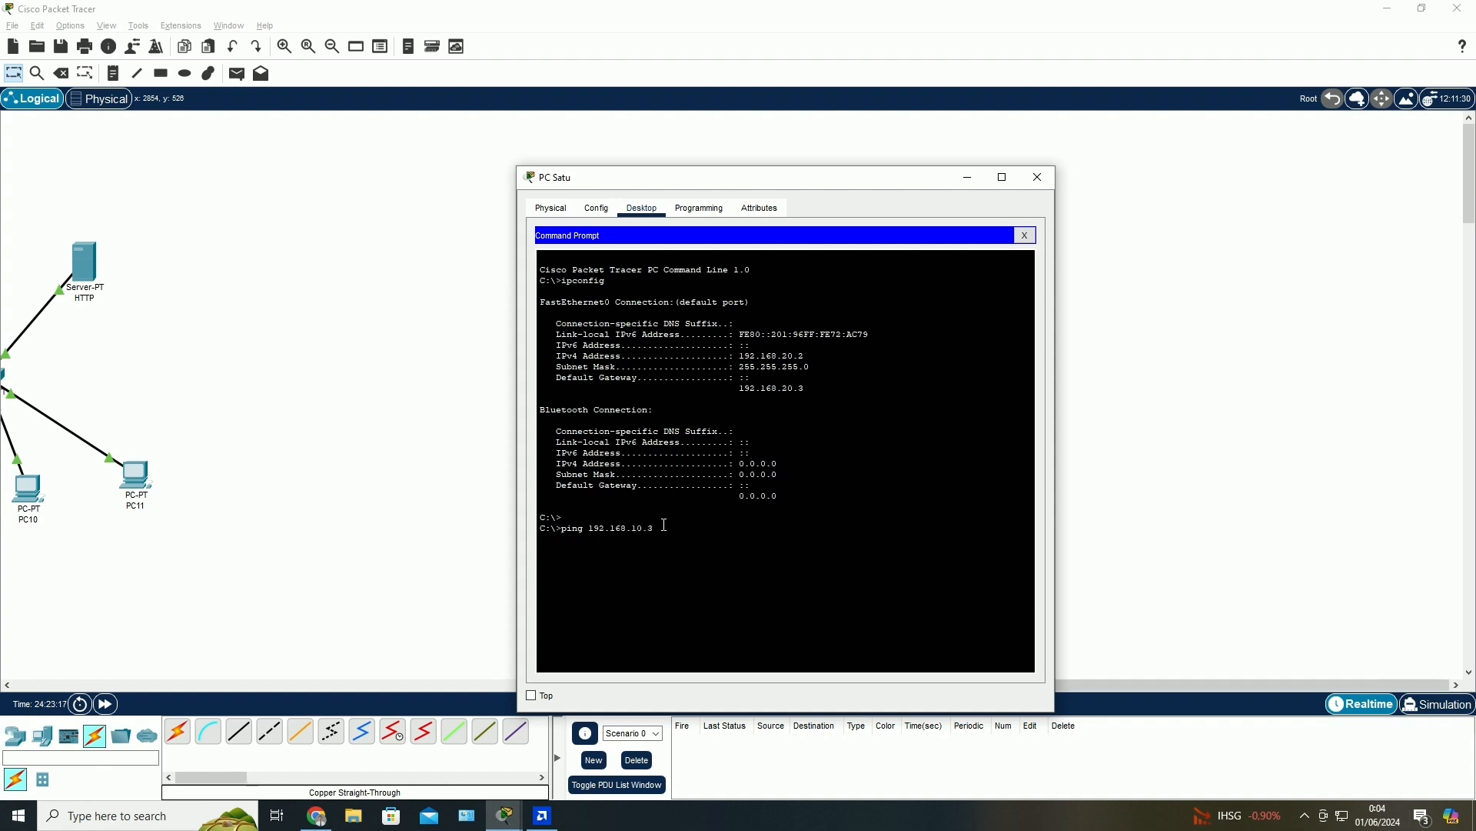
key(Return)
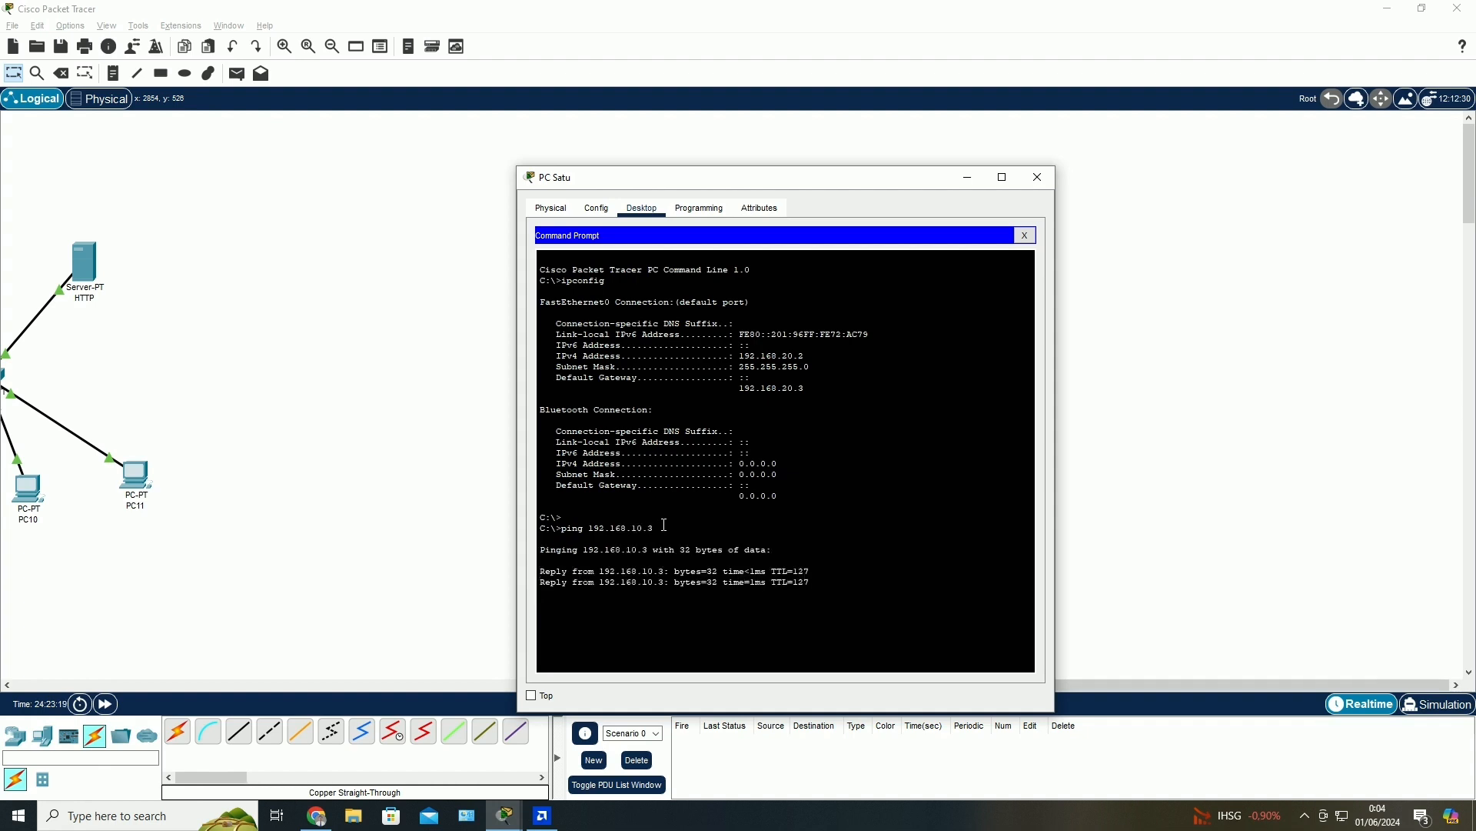
click(1038, 185)
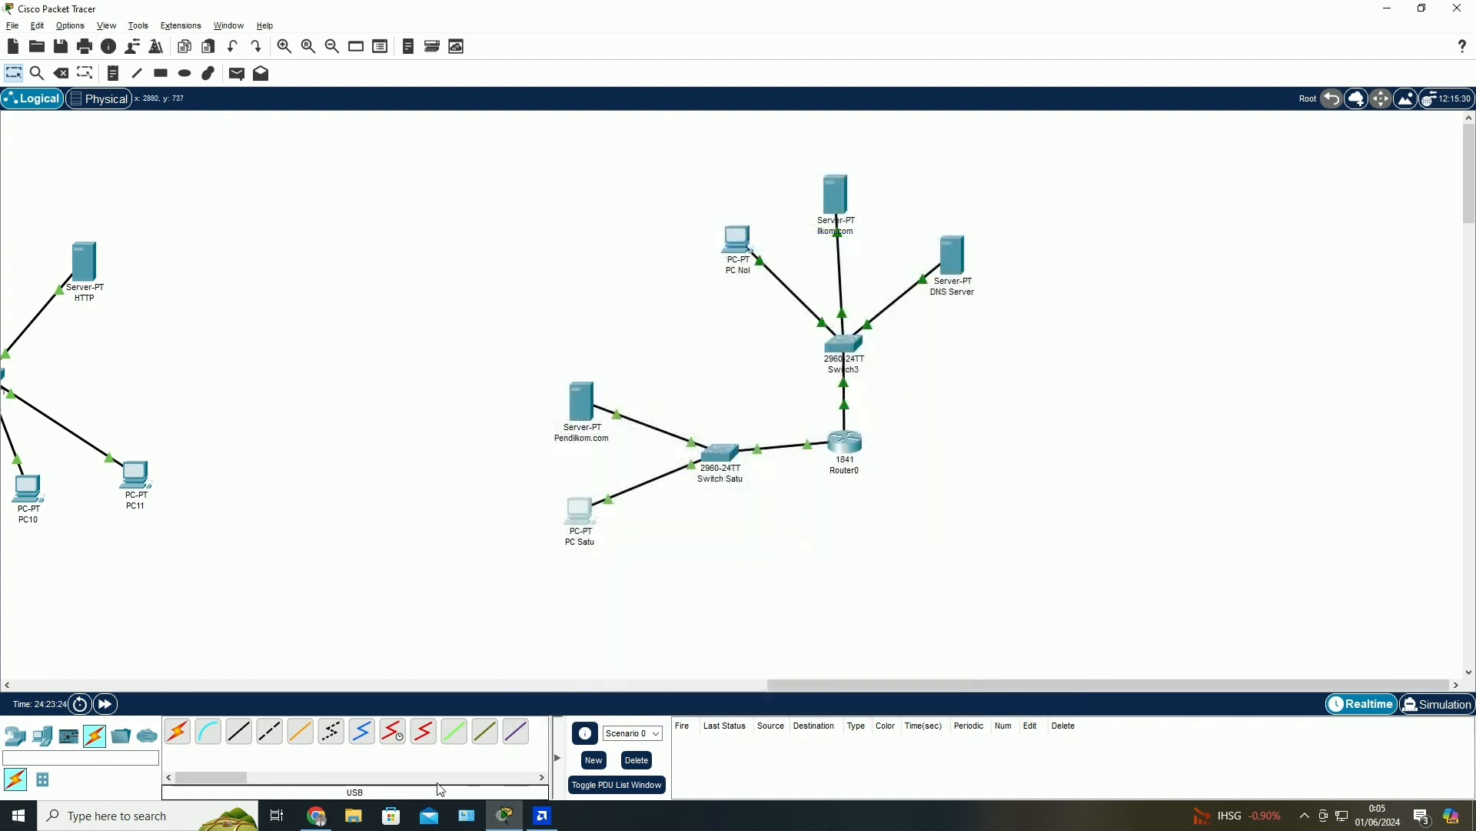
- Review the two ping tasks and the web browser tasks on the assignment page in Chrome, and return to Packet Tracer
click(316, 815)
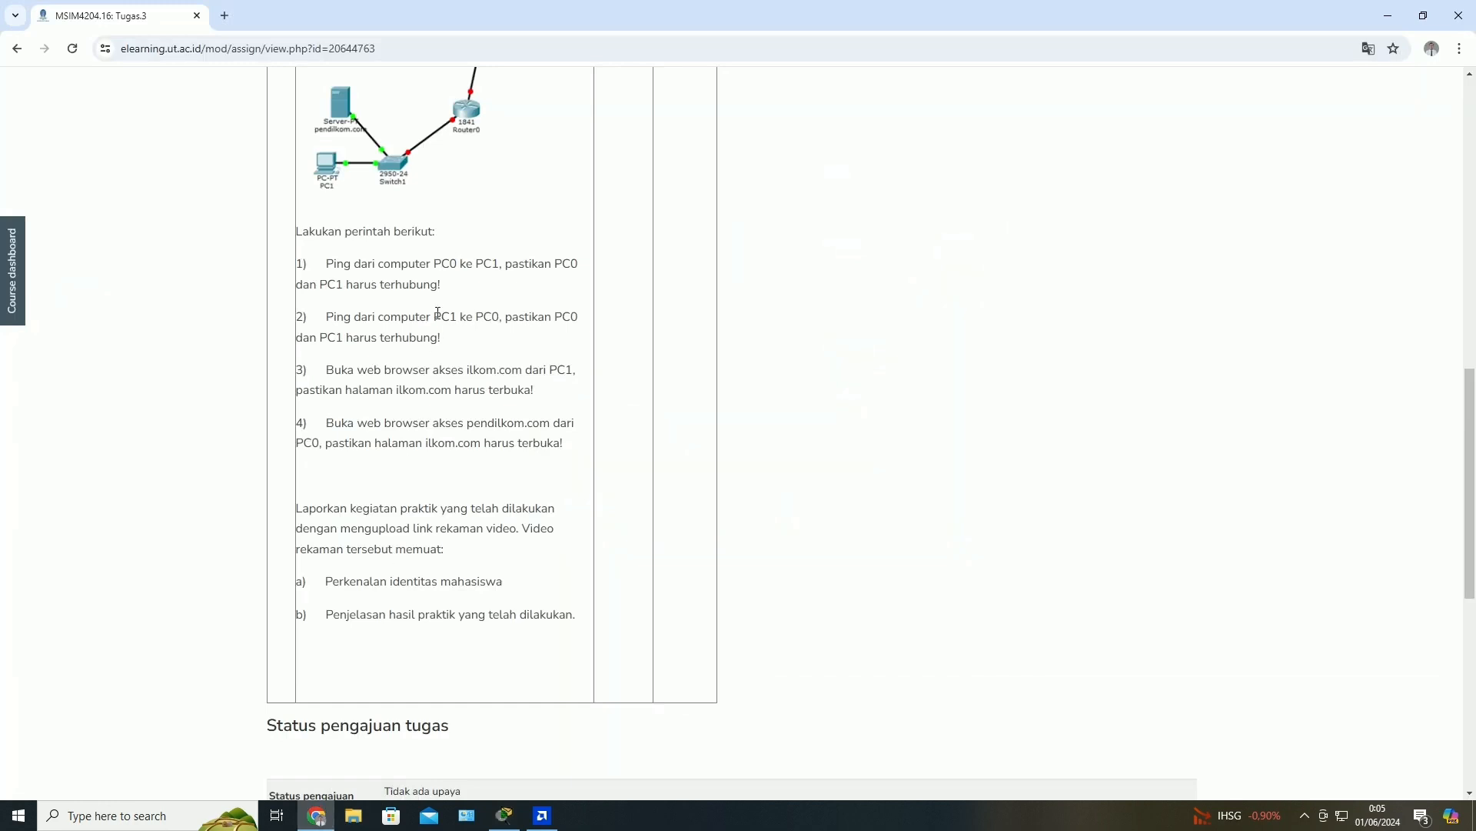
drag(321, 264, 465, 293)
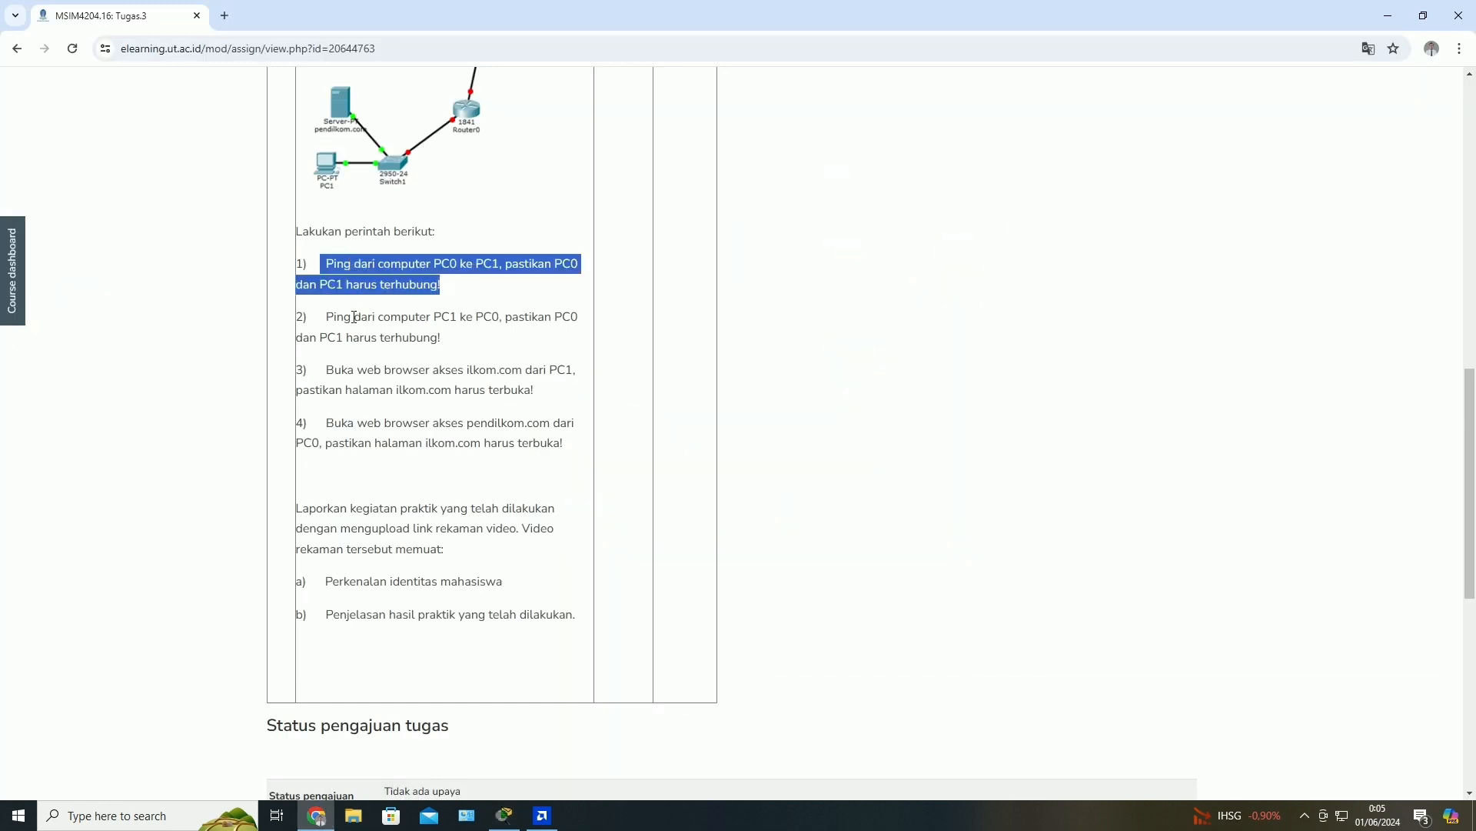
drag(329, 319, 462, 348)
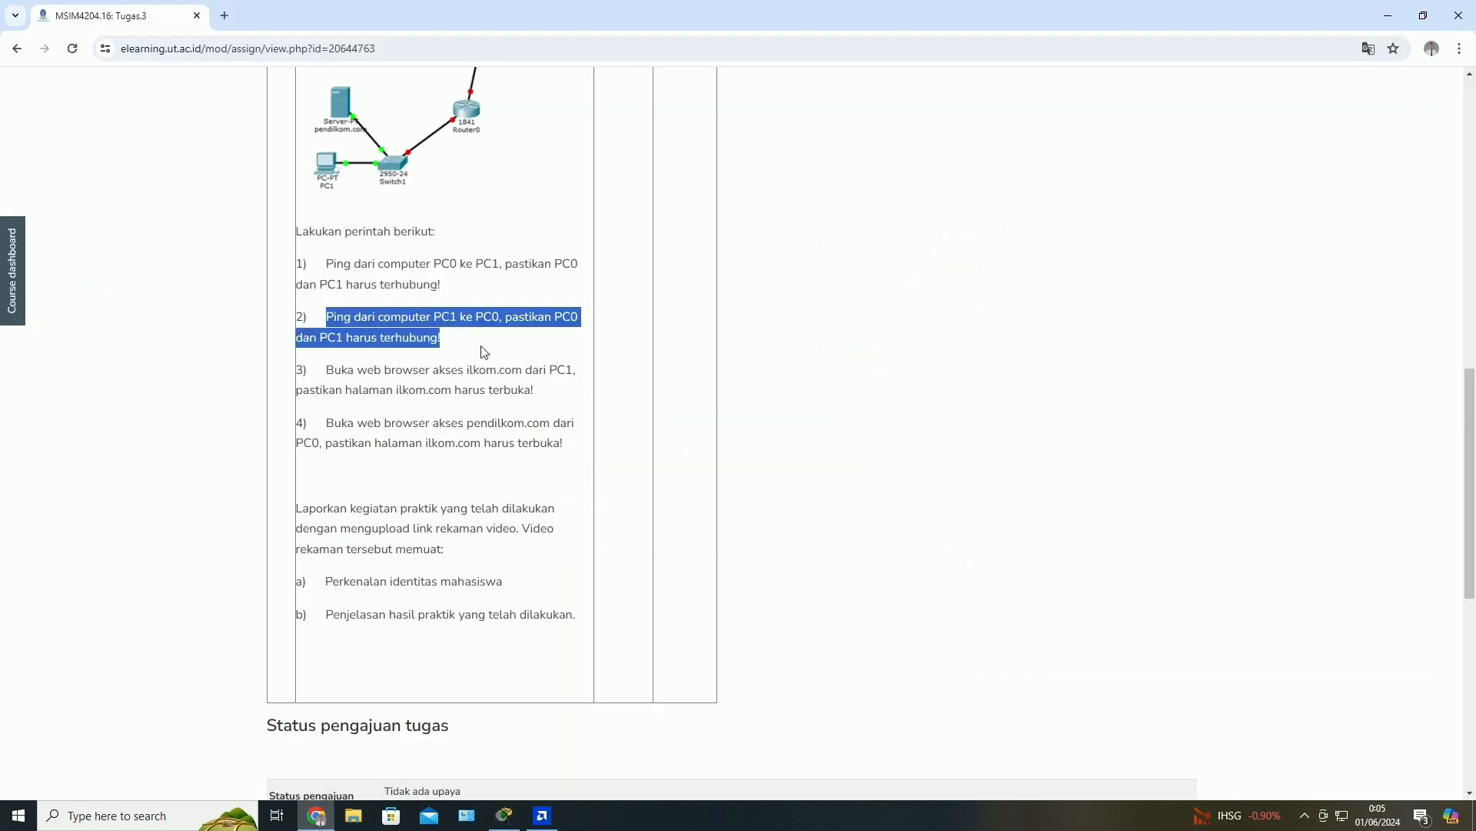
click(435, 407)
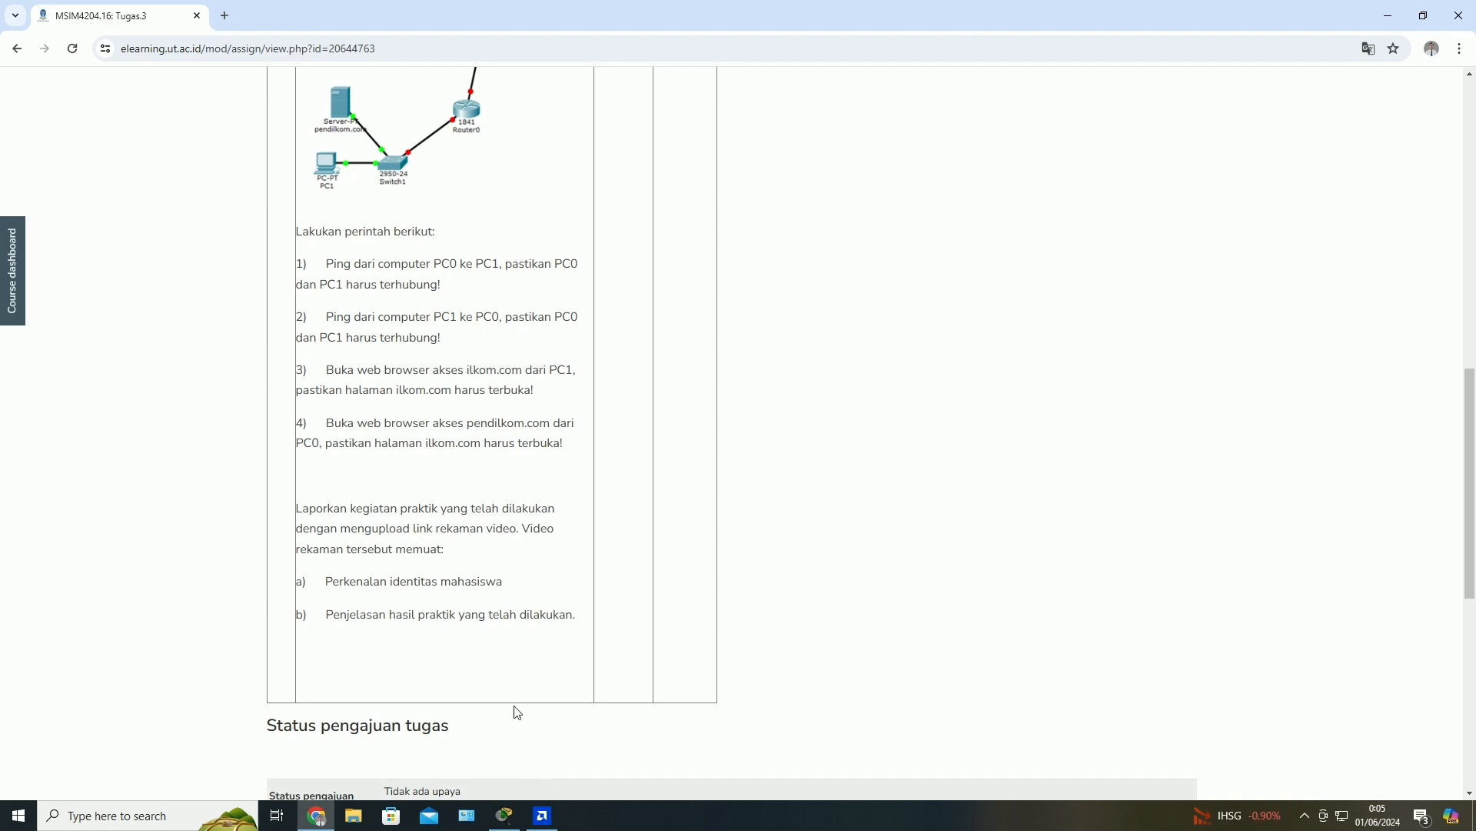
click(505, 815)
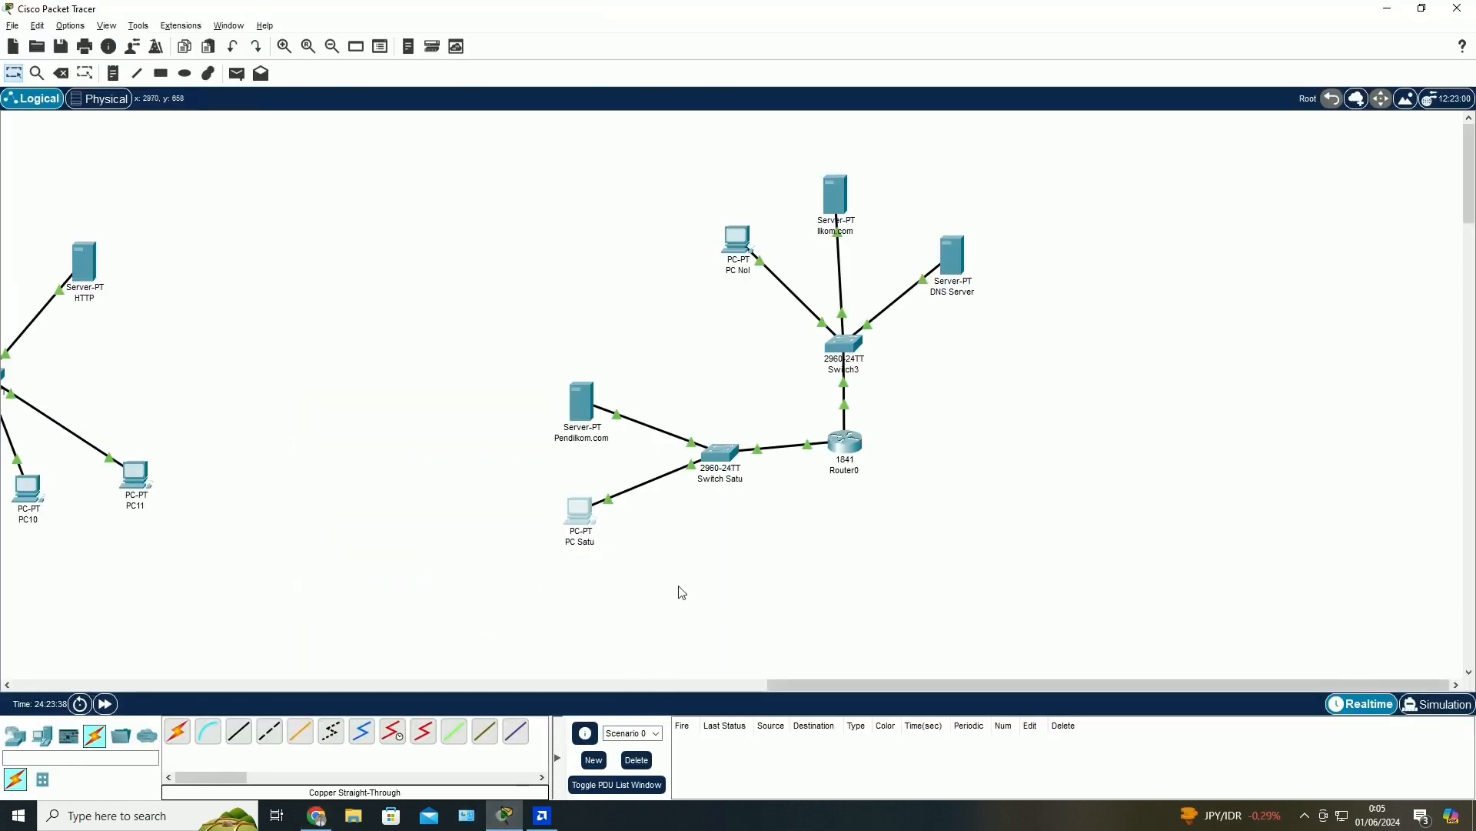
- Open ilkom.com in PC Satu's Web Browser to test access to the site, and close the device window
click(579, 519)
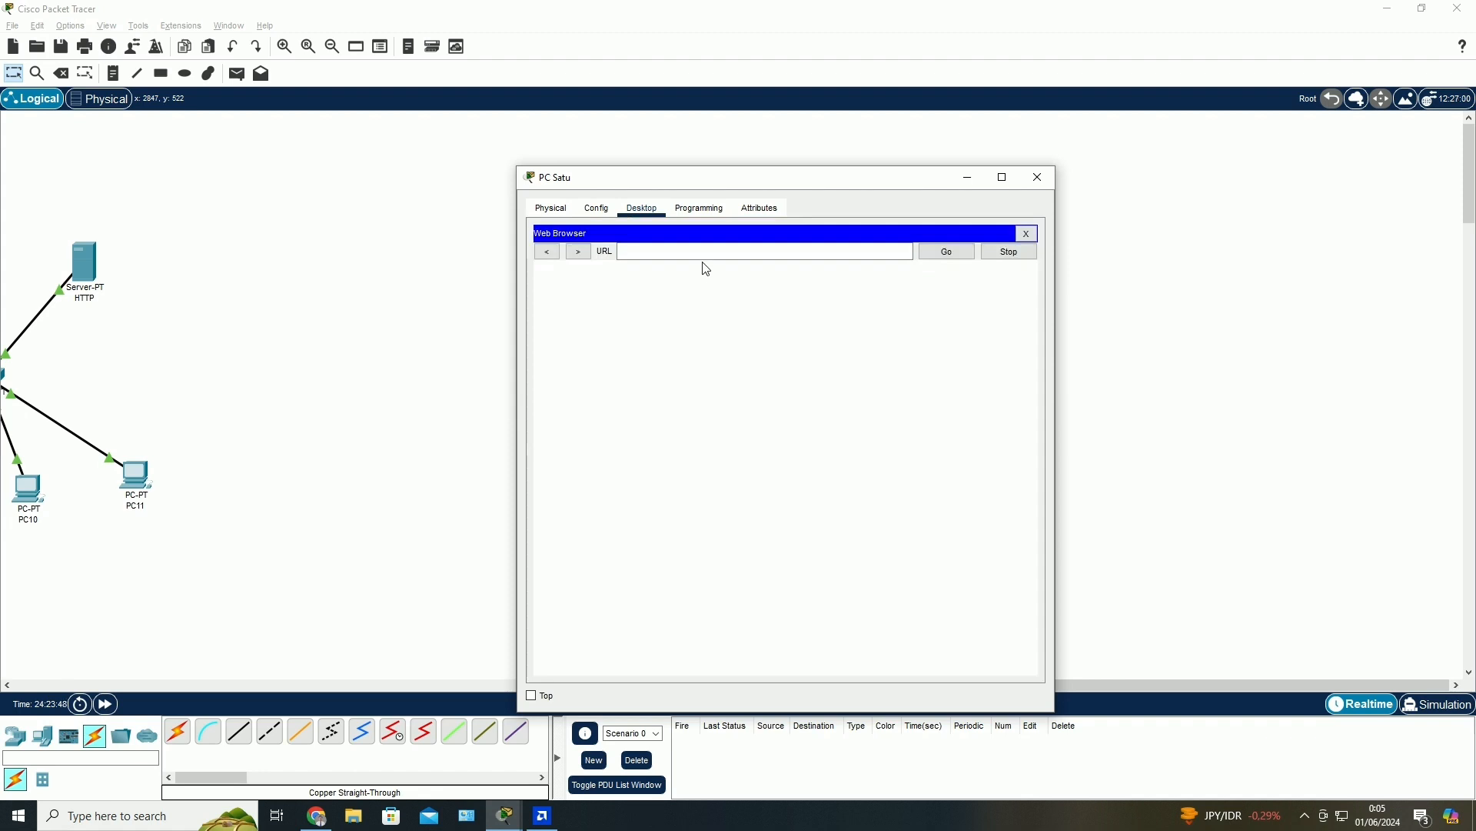
click(705, 255)
text(ikom.com)
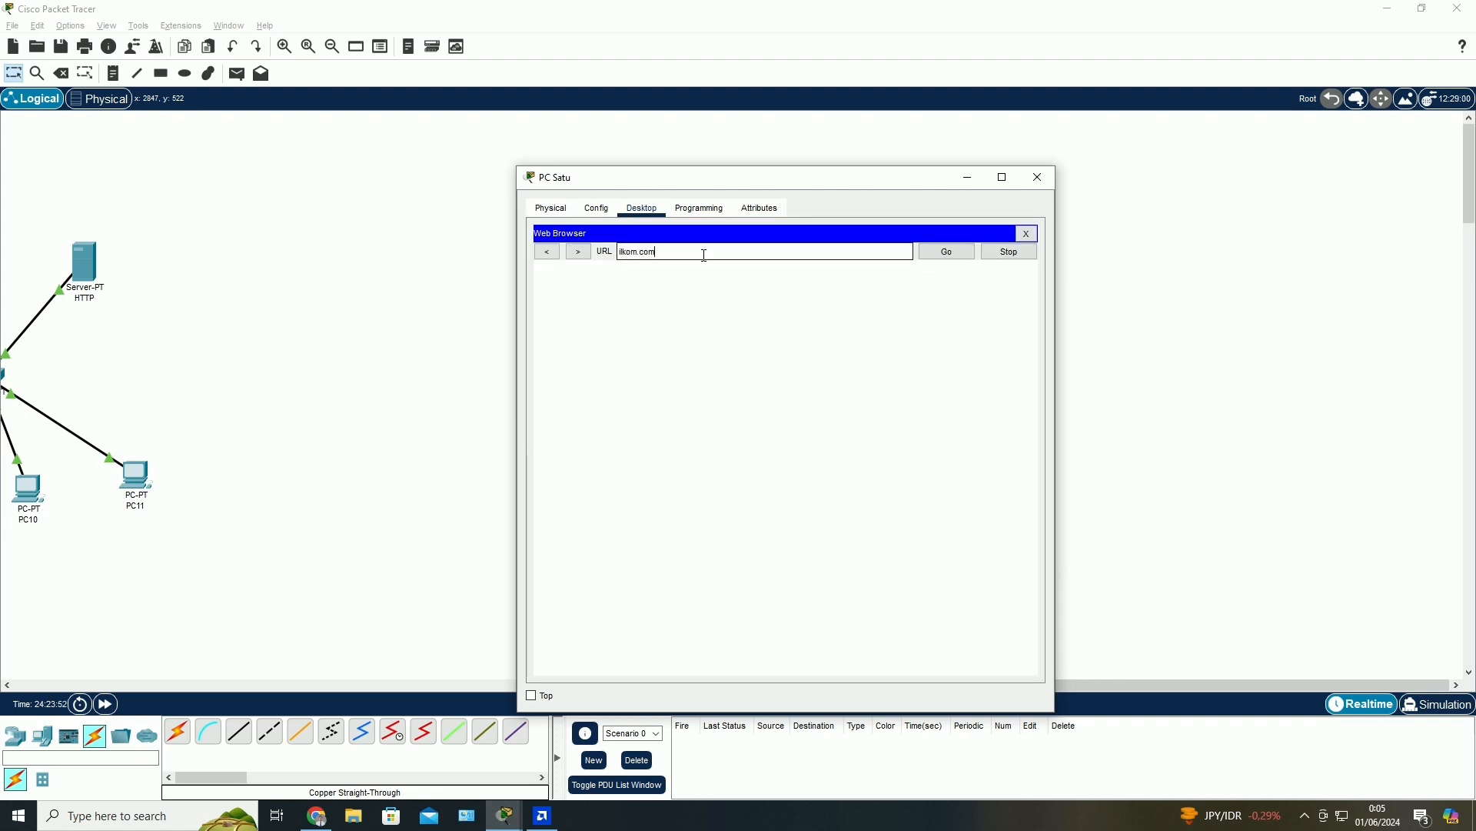
click(945, 254)
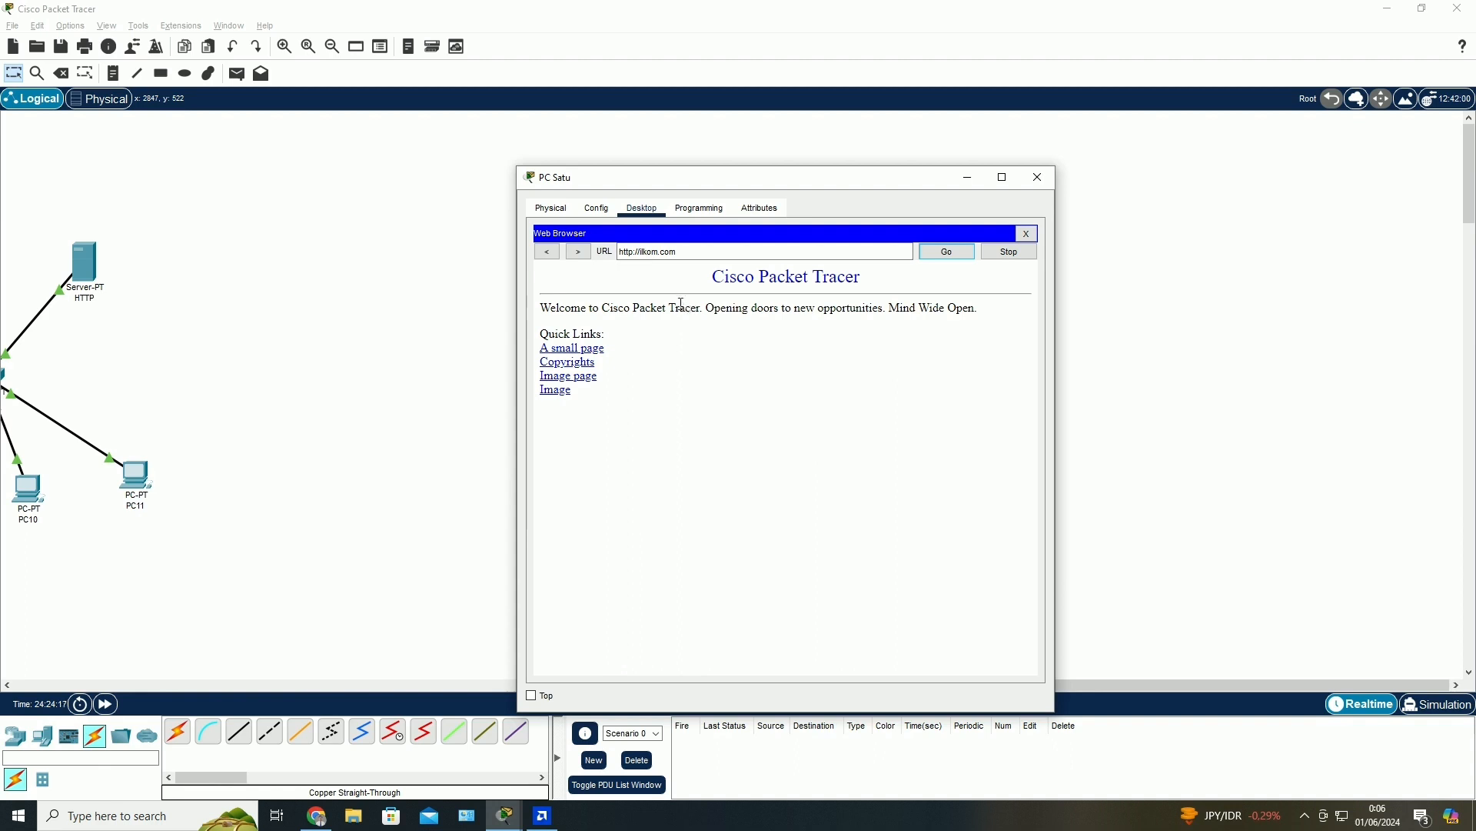
click(1039, 186)
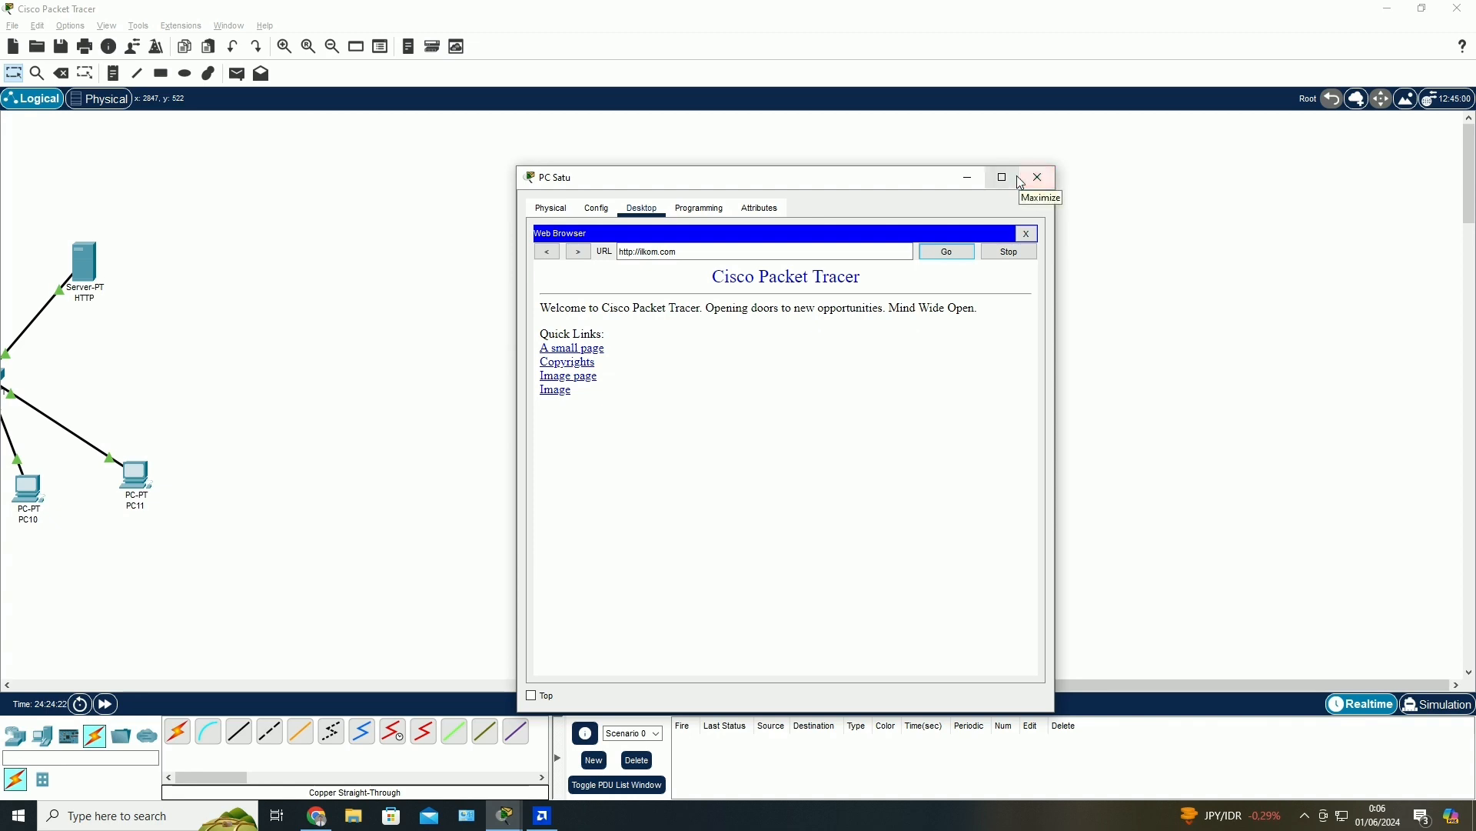
click(1028, 180)
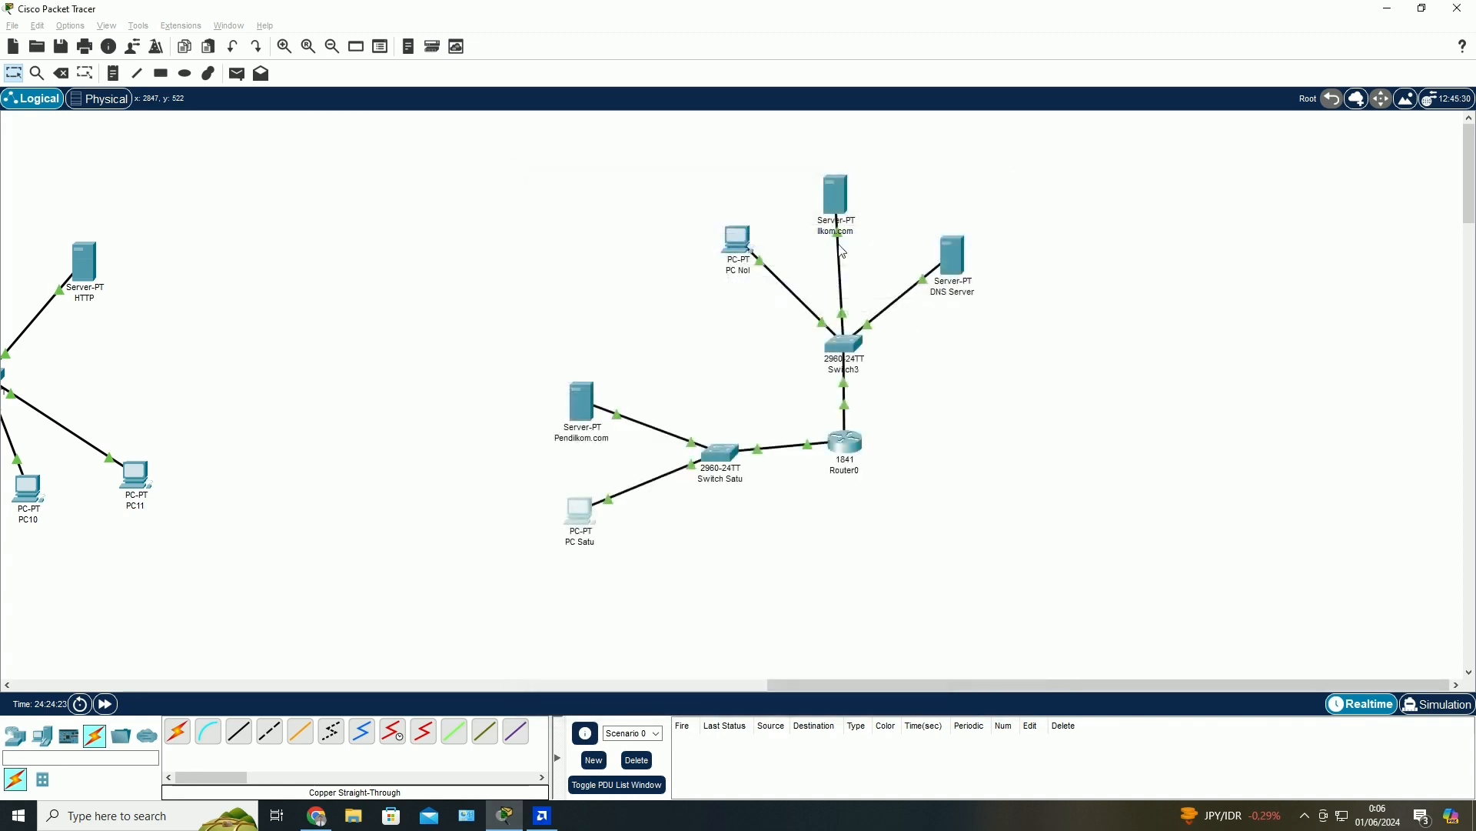
- In the Ilkom.com server's HTTP index.html, replace the welcome sentence with "Ilkom.com" followed by the student's full name, and save the file
click(840, 205)
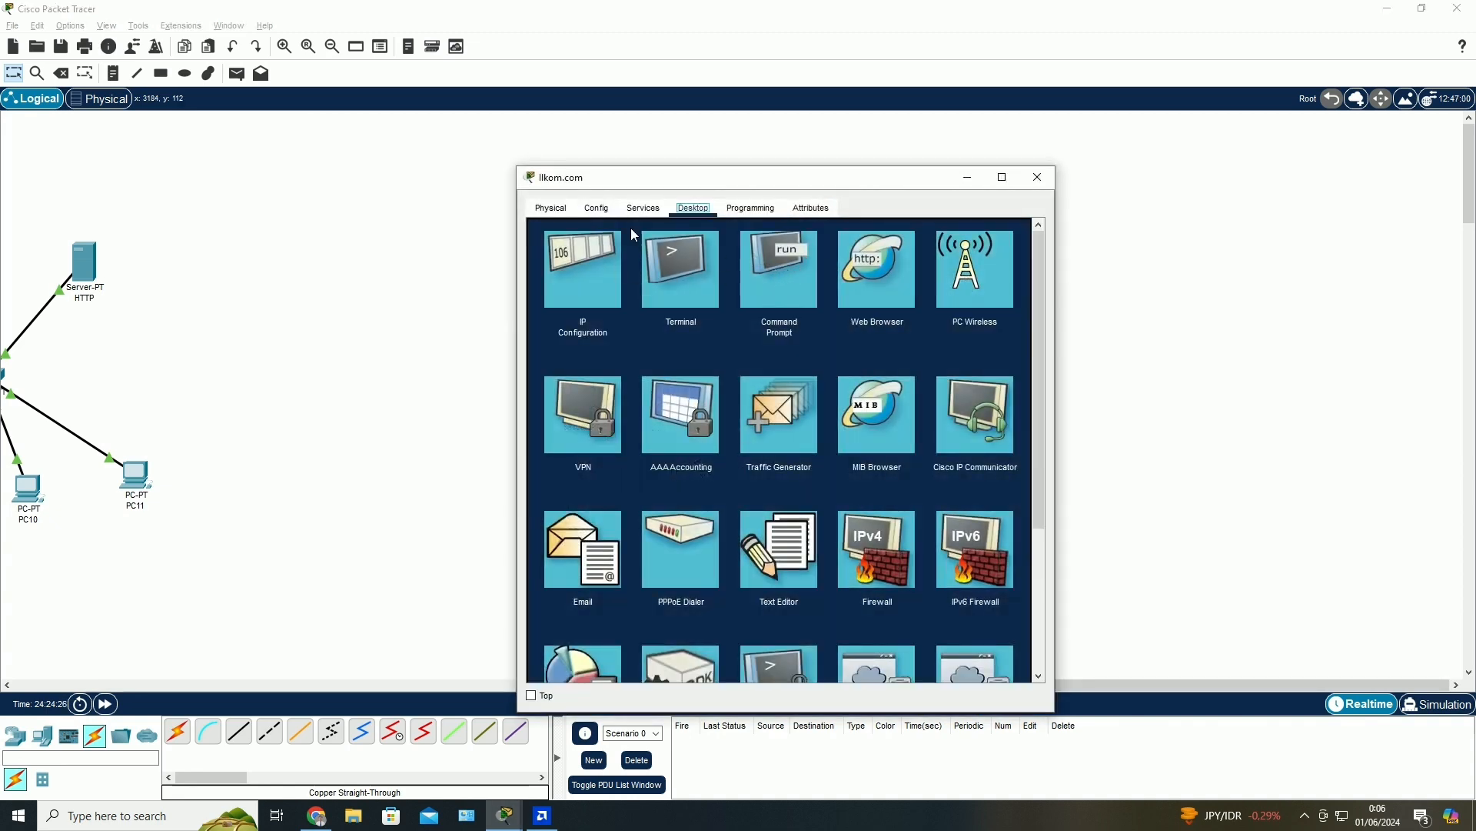
click(643, 208)
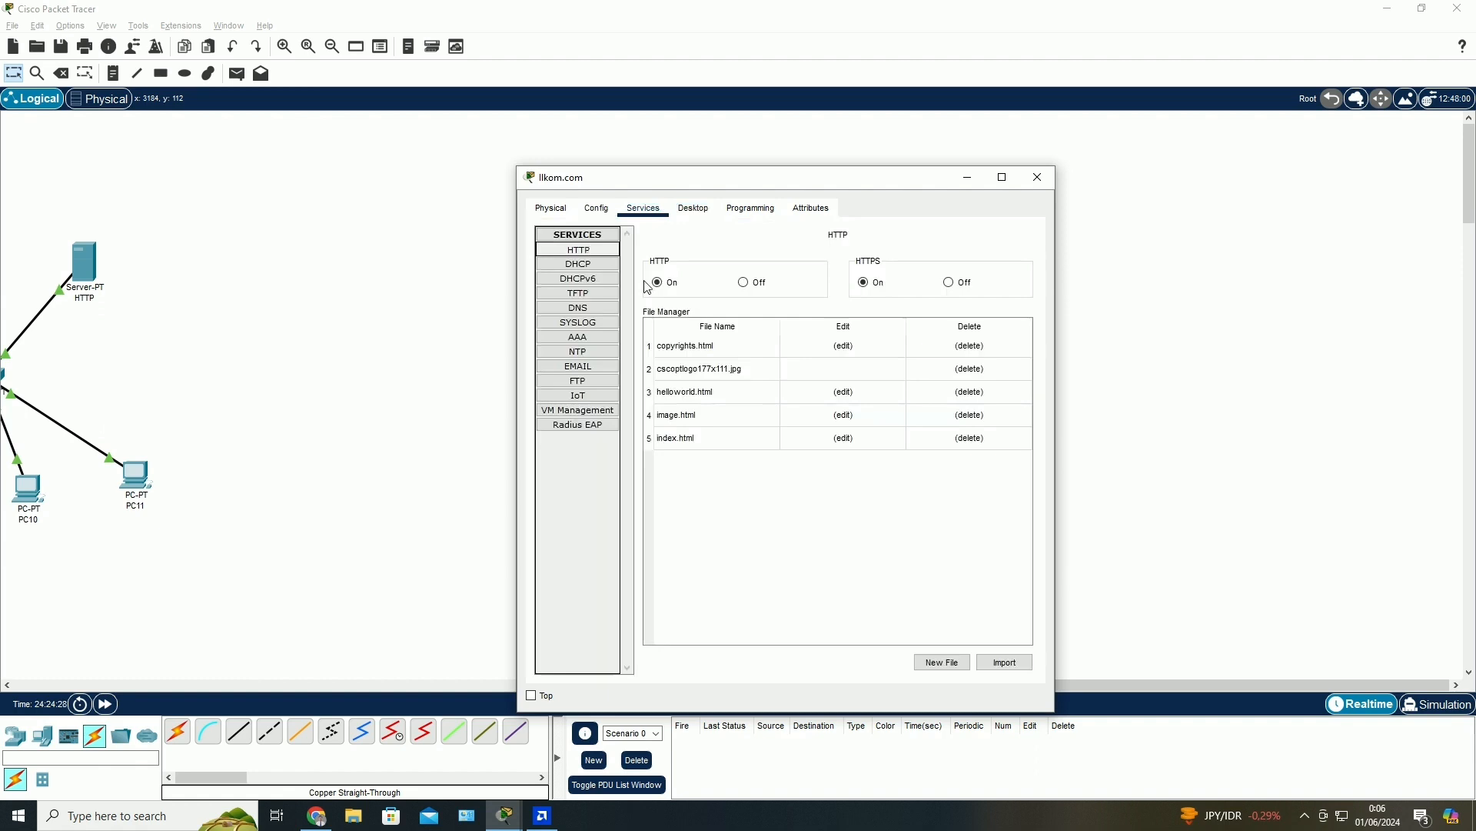
click(843, 439)
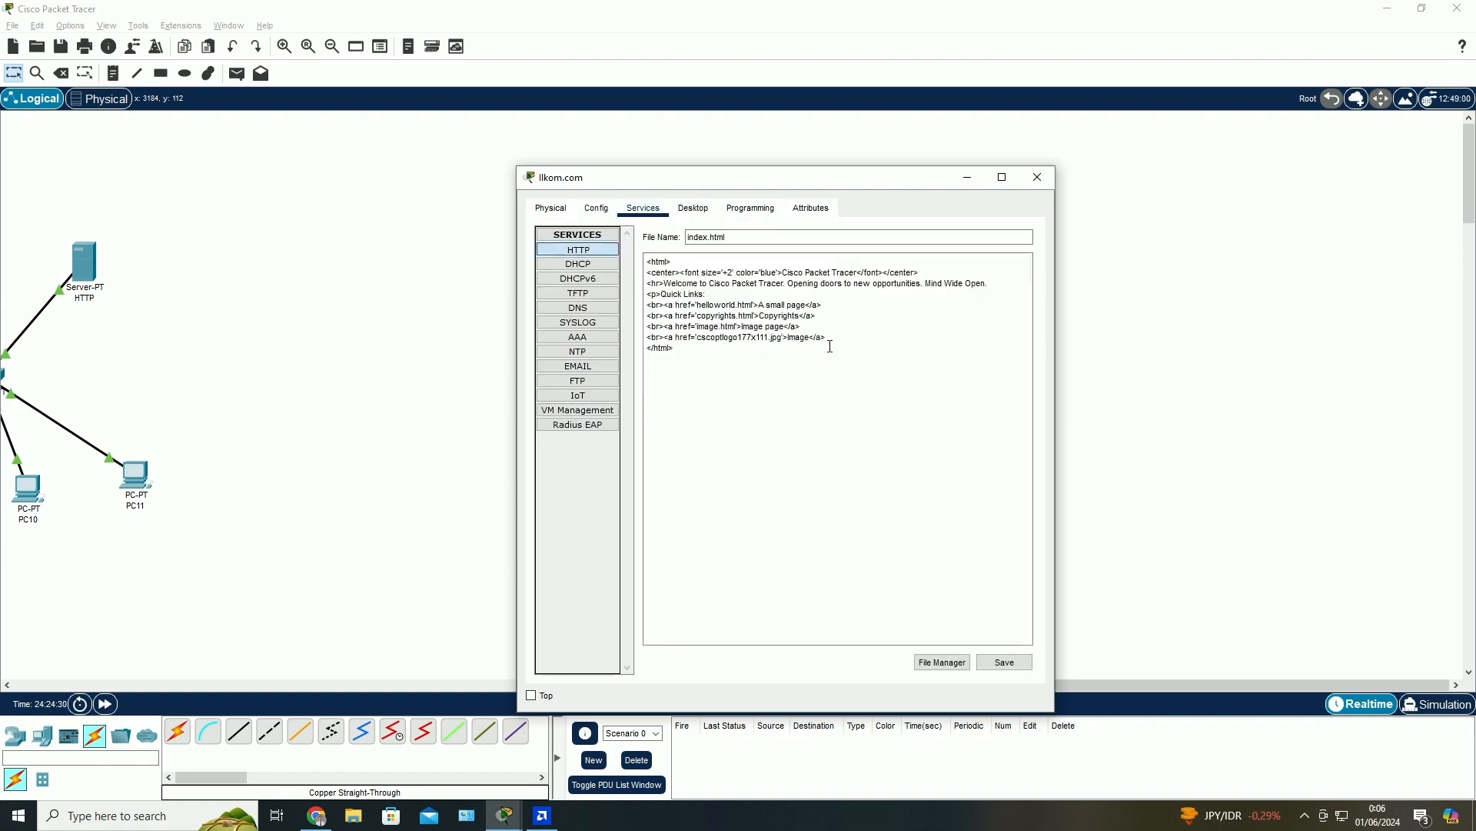
drag(990, 283, 666, 287)
key(BackSpace)
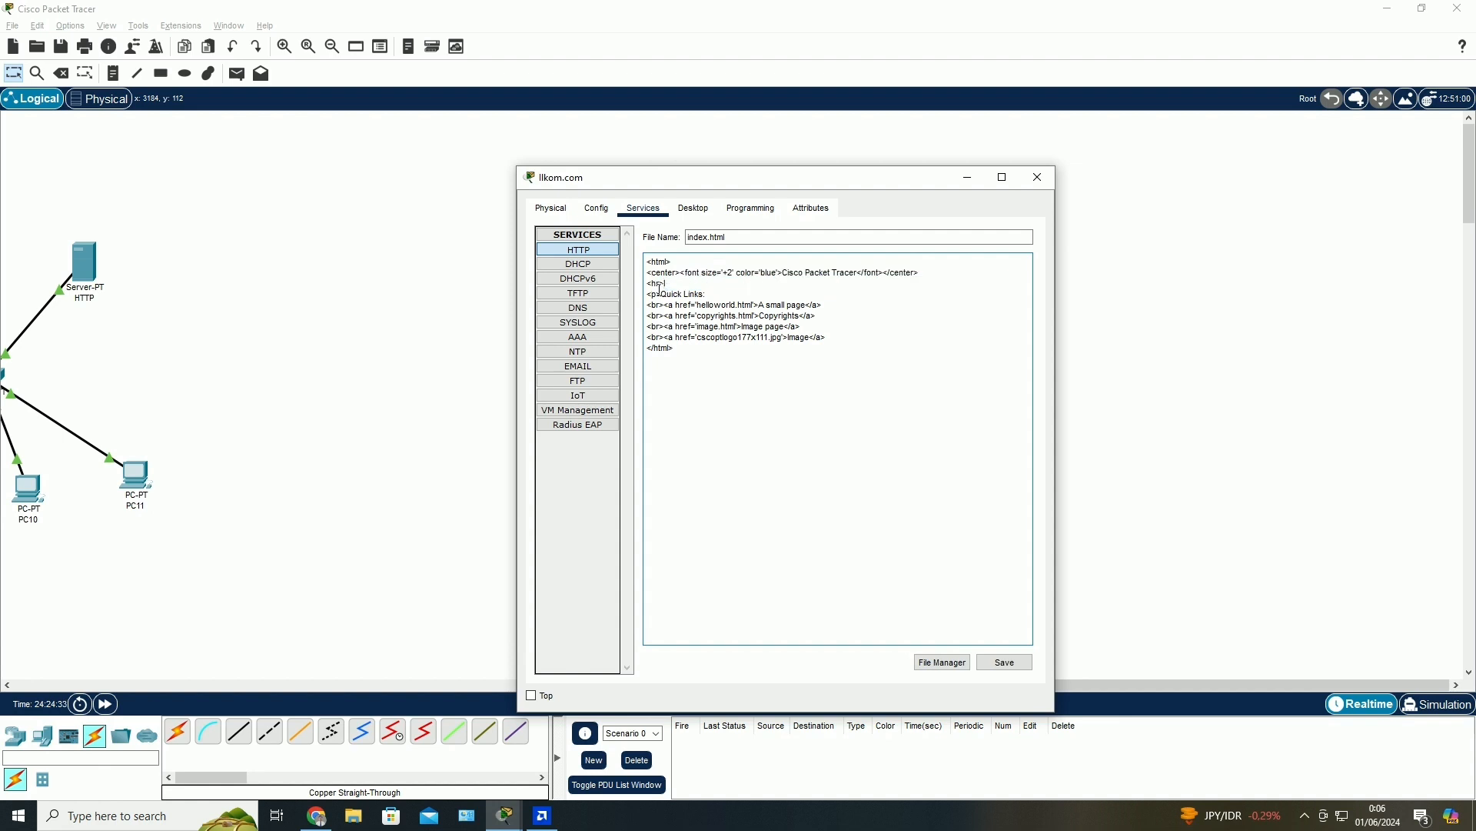
text(llkom.com Haikal Rama)
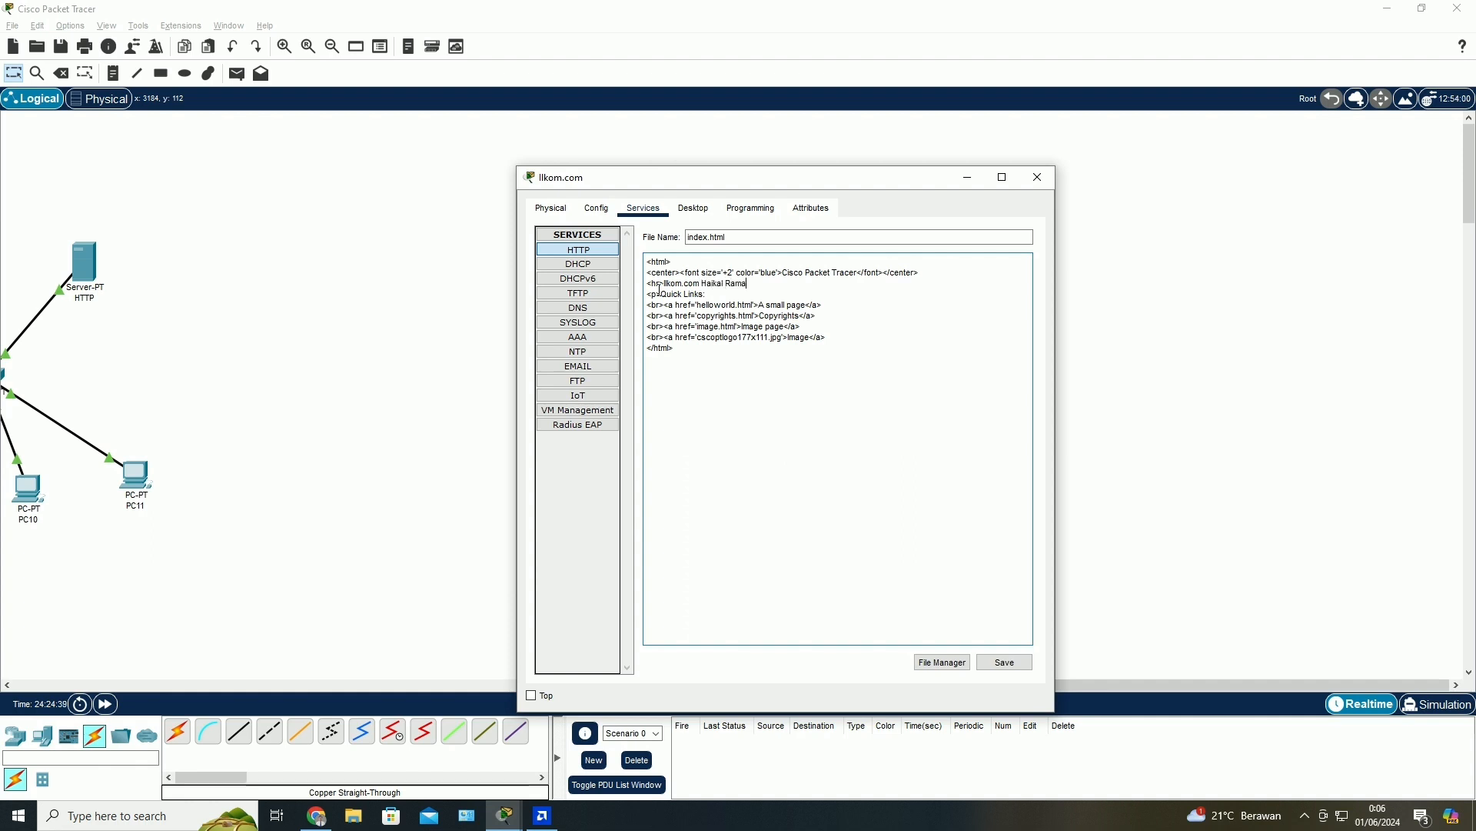
text(dhan)
click(1004, 663)
click(815, 471)
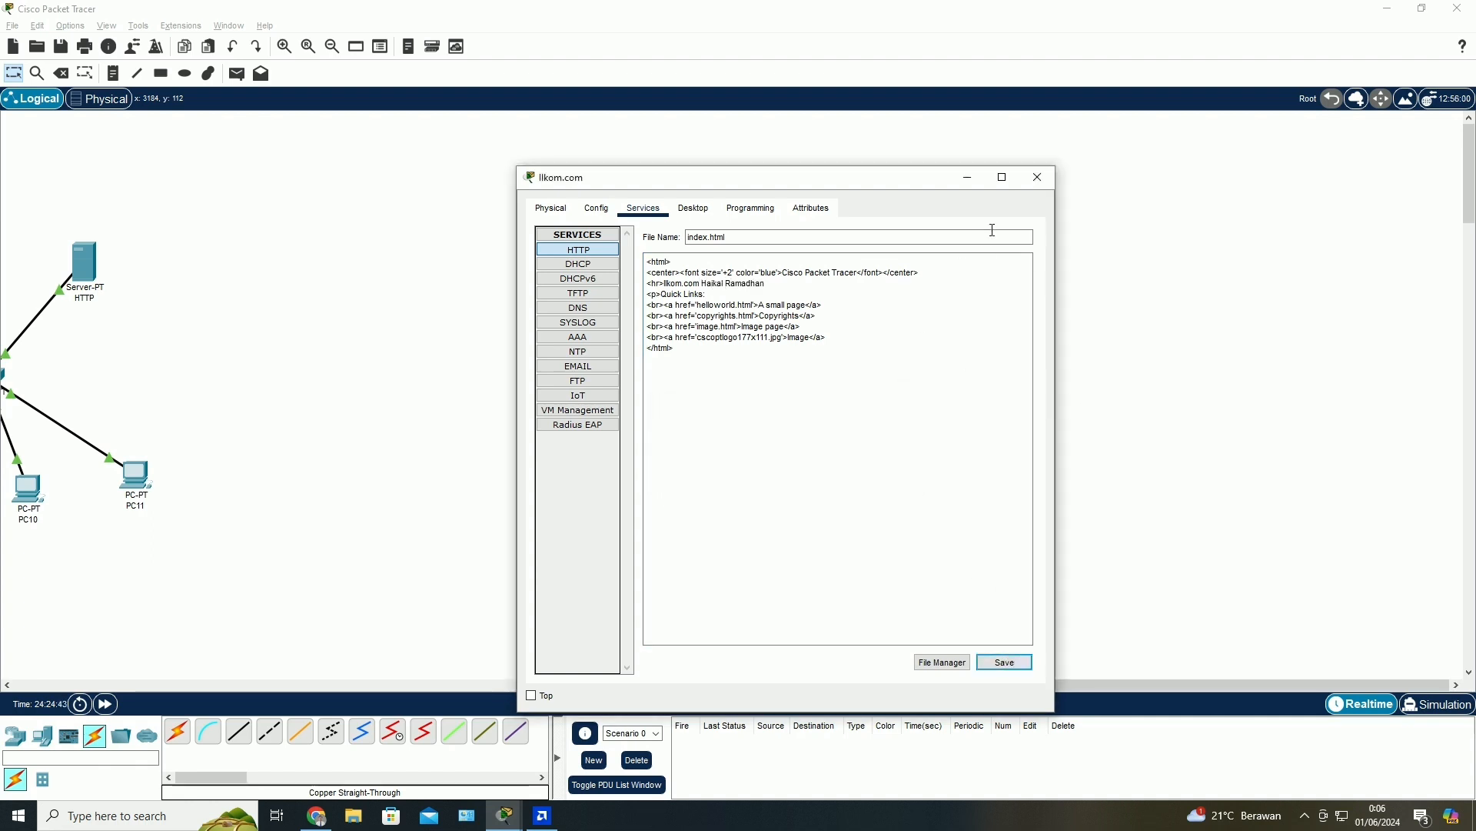
click(1038, 177)
- Load ilkom.com again in PC Satu's Web Browser to check the edited text on its home page
click(588, 510)
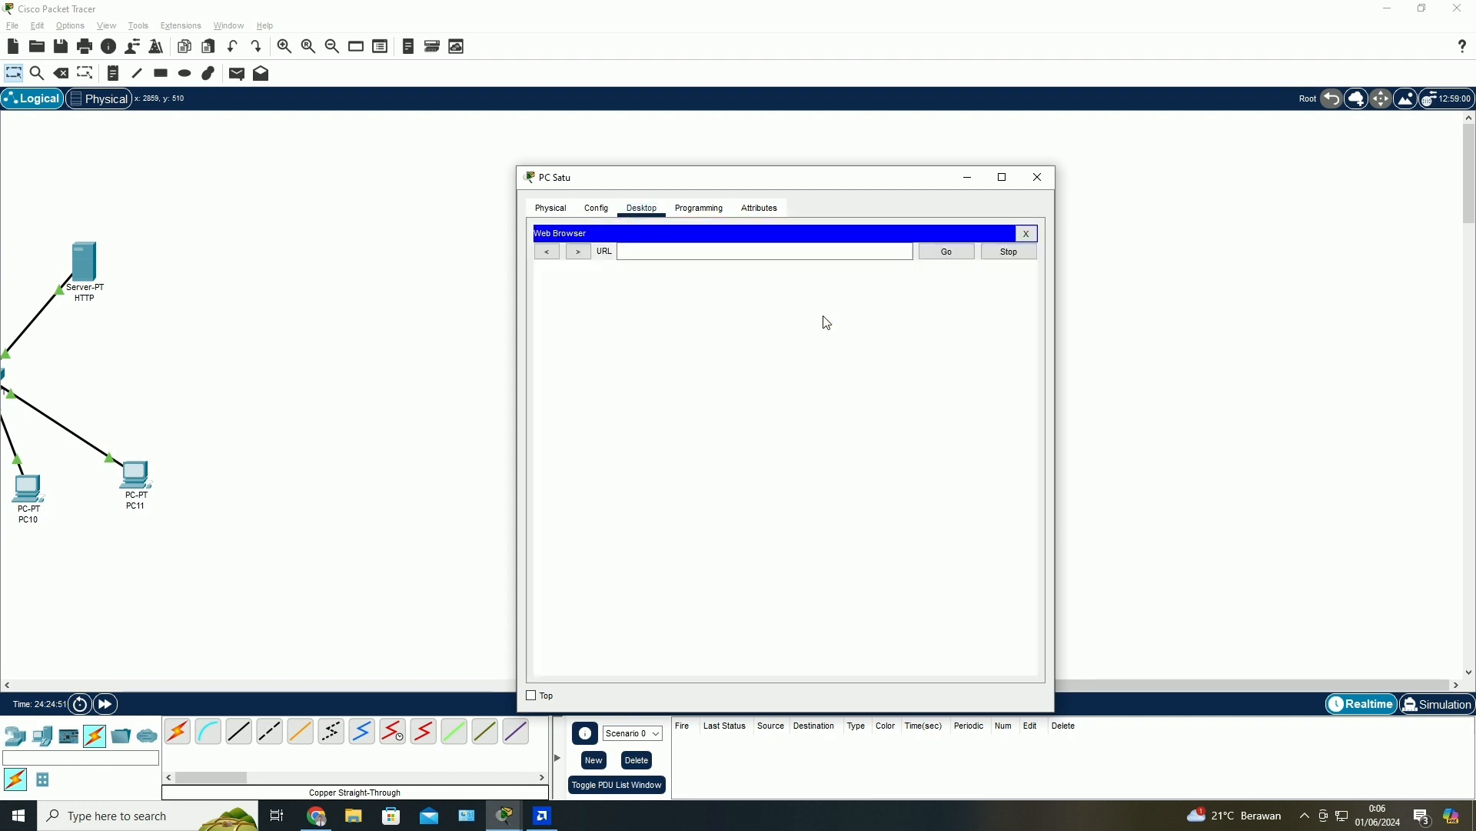
click(798, 252)
text(http://ilkom.com)
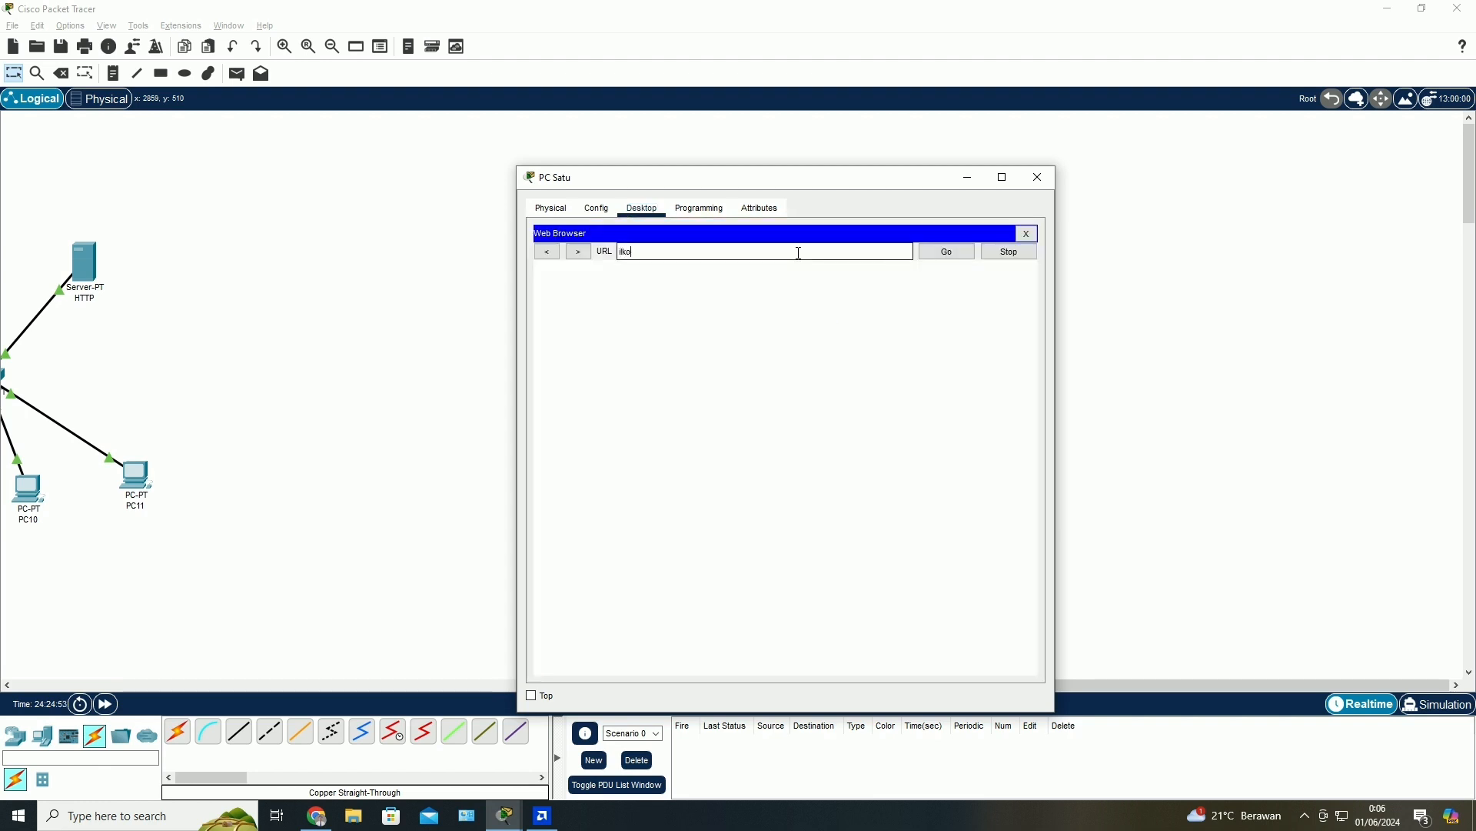
key(Return)
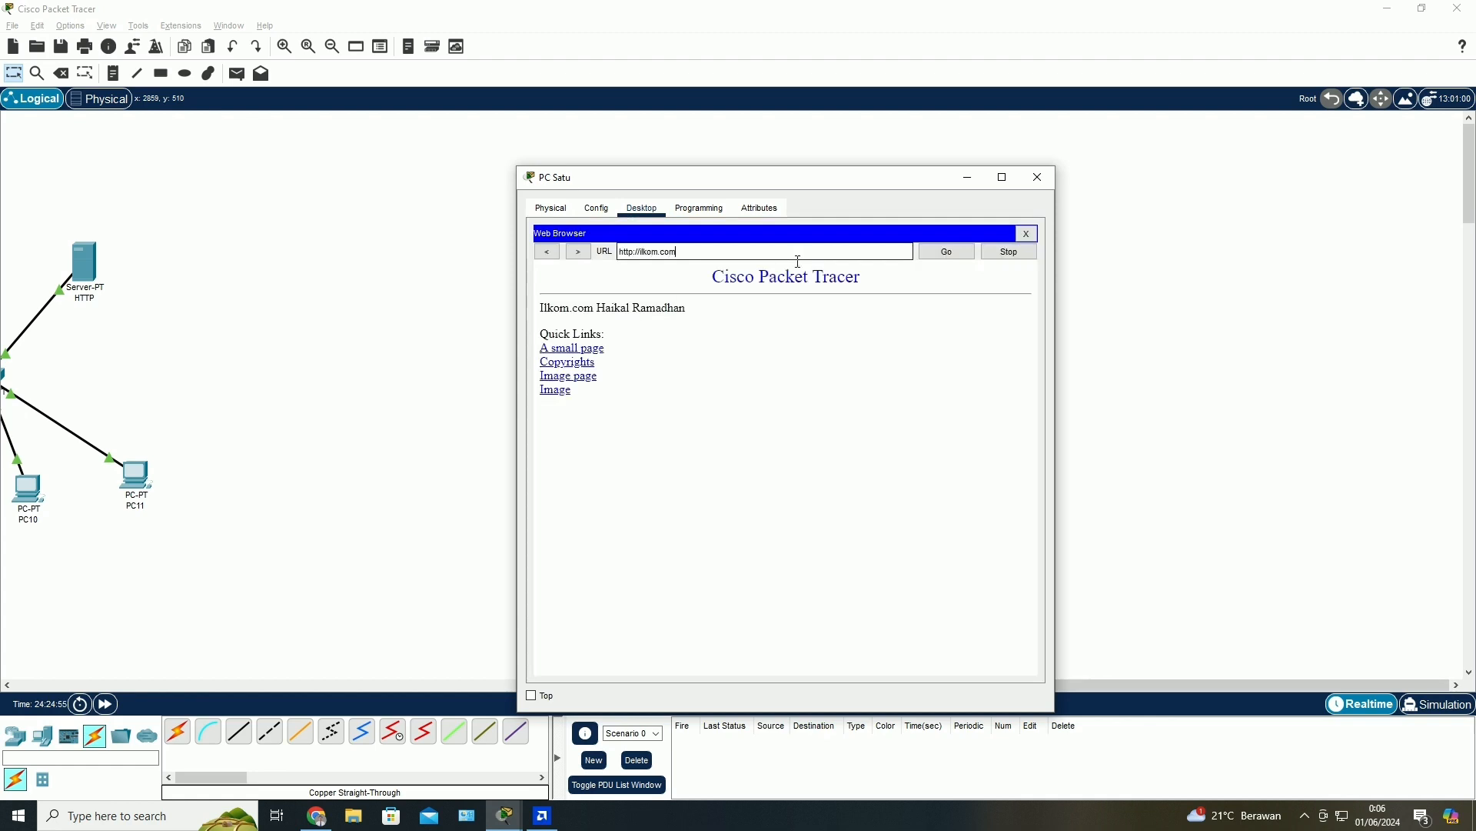
drag(687, 307, 492, 288)
click(788, 334)
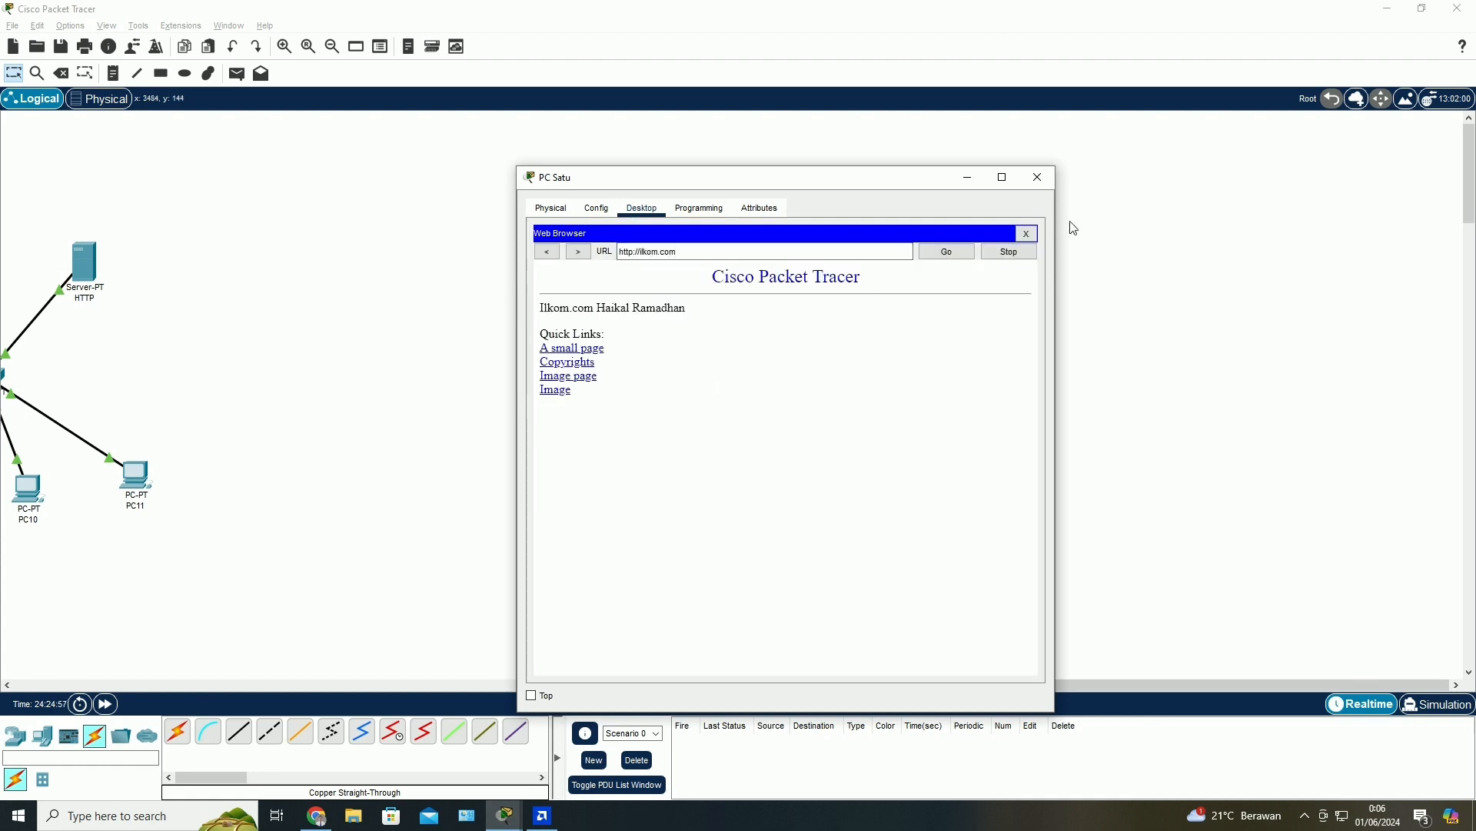
click(1038, 177)
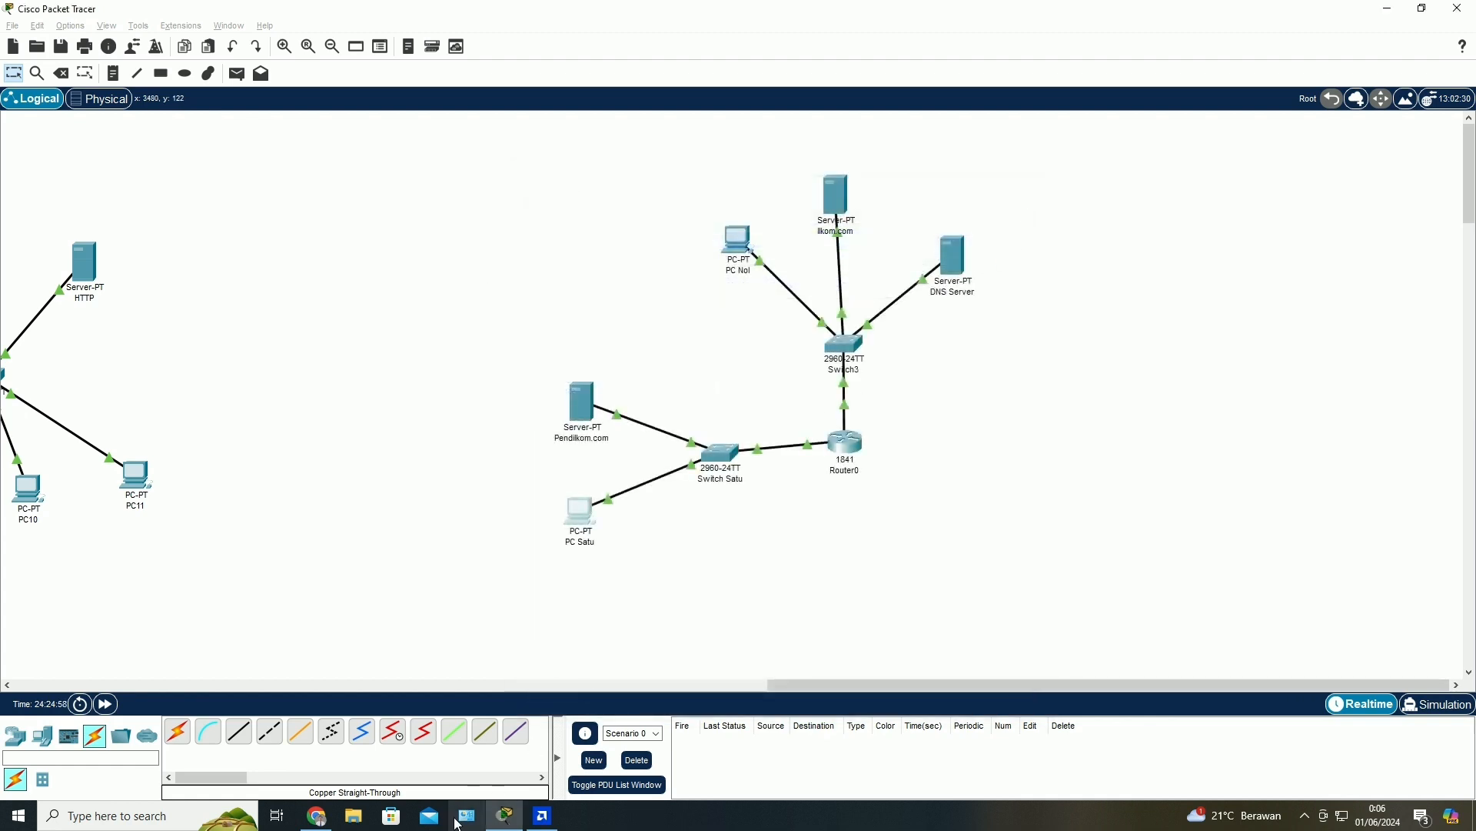
- Check the web browser task on the assignment page in Chrome, and open pendilkom.com in PC Nol's Web Browser in Packet Tracer
click(317, 816)
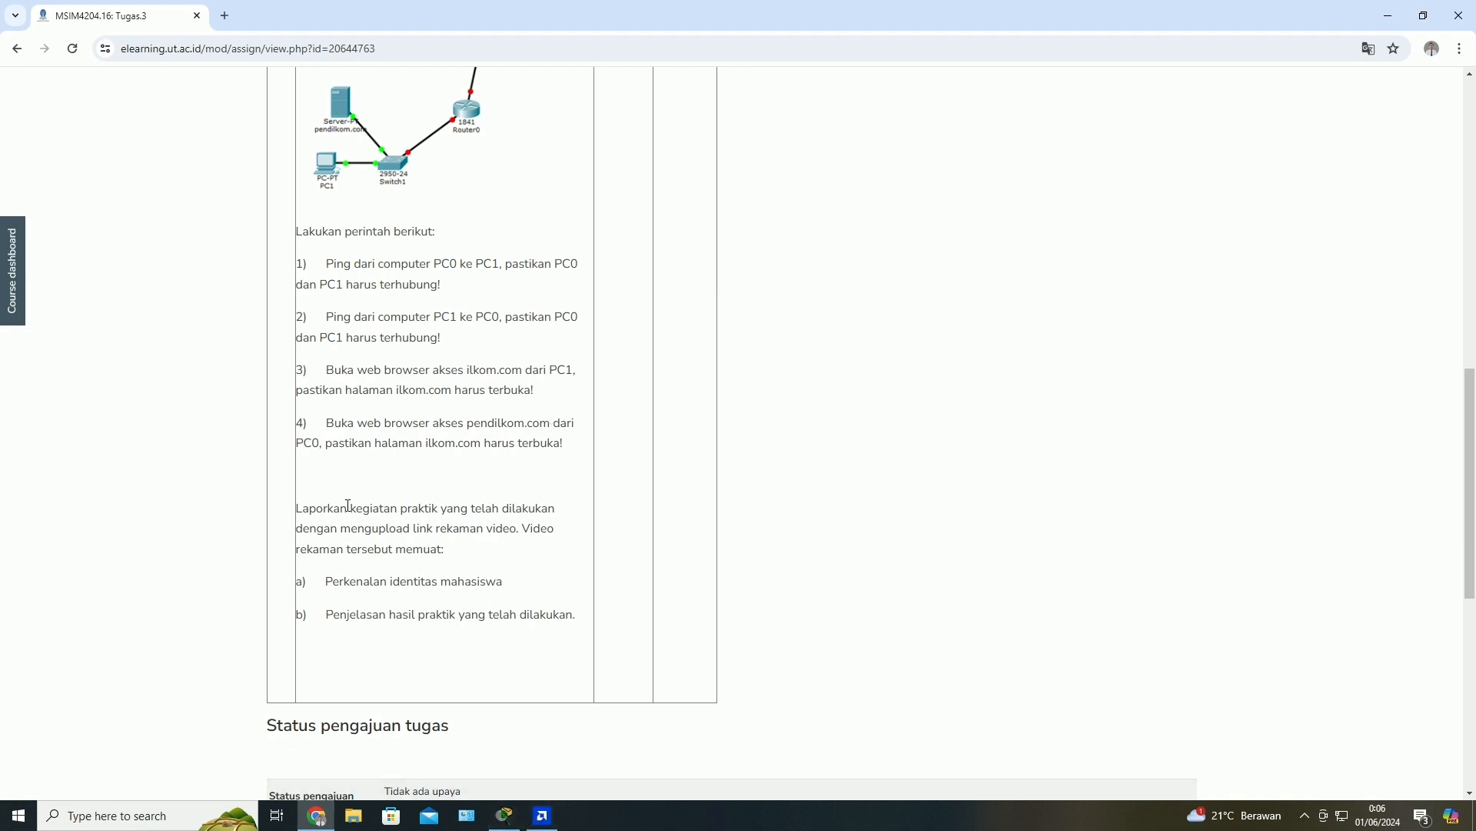
click(515, 823)
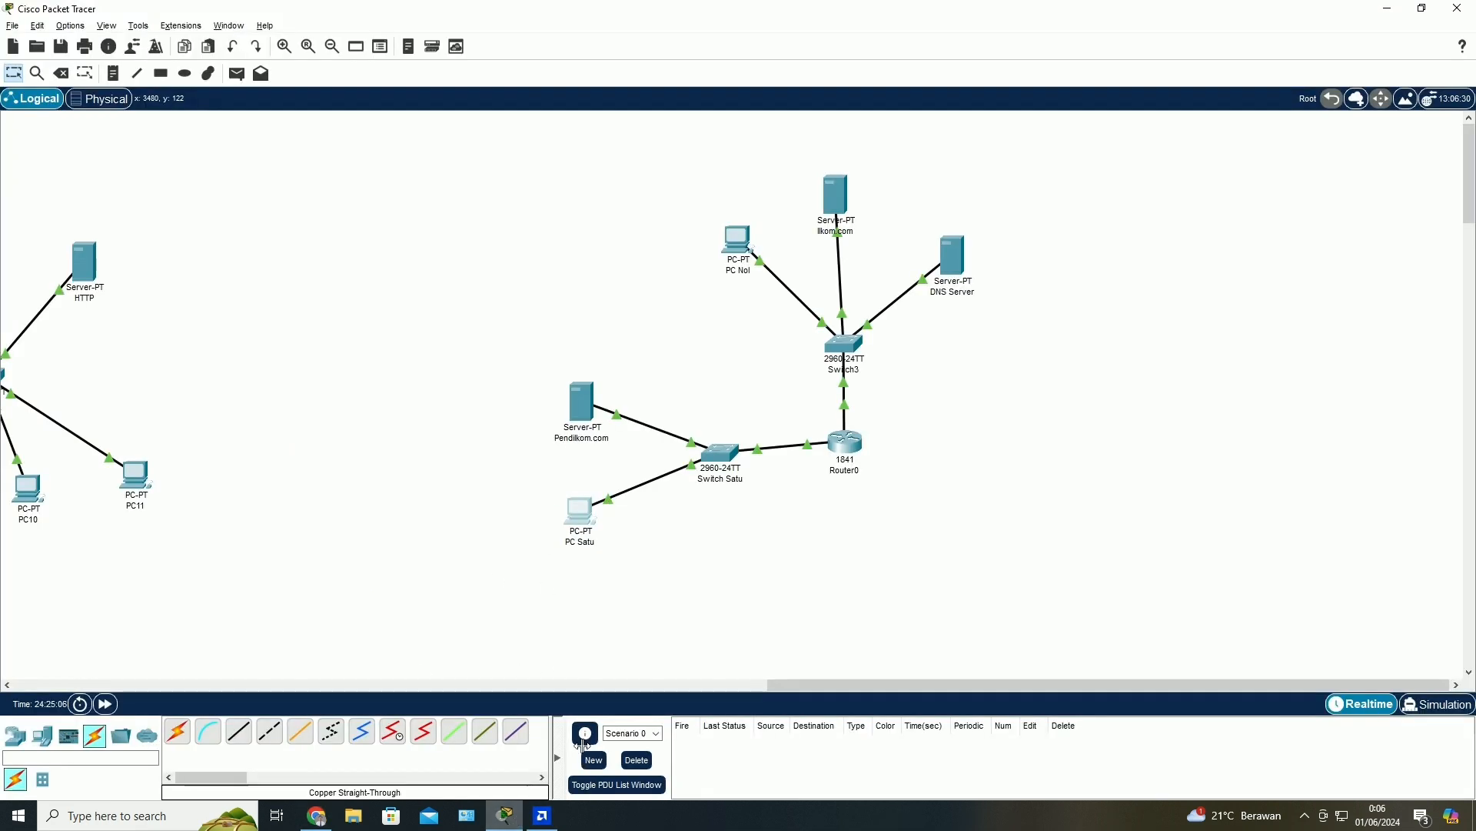
click(740, 241)
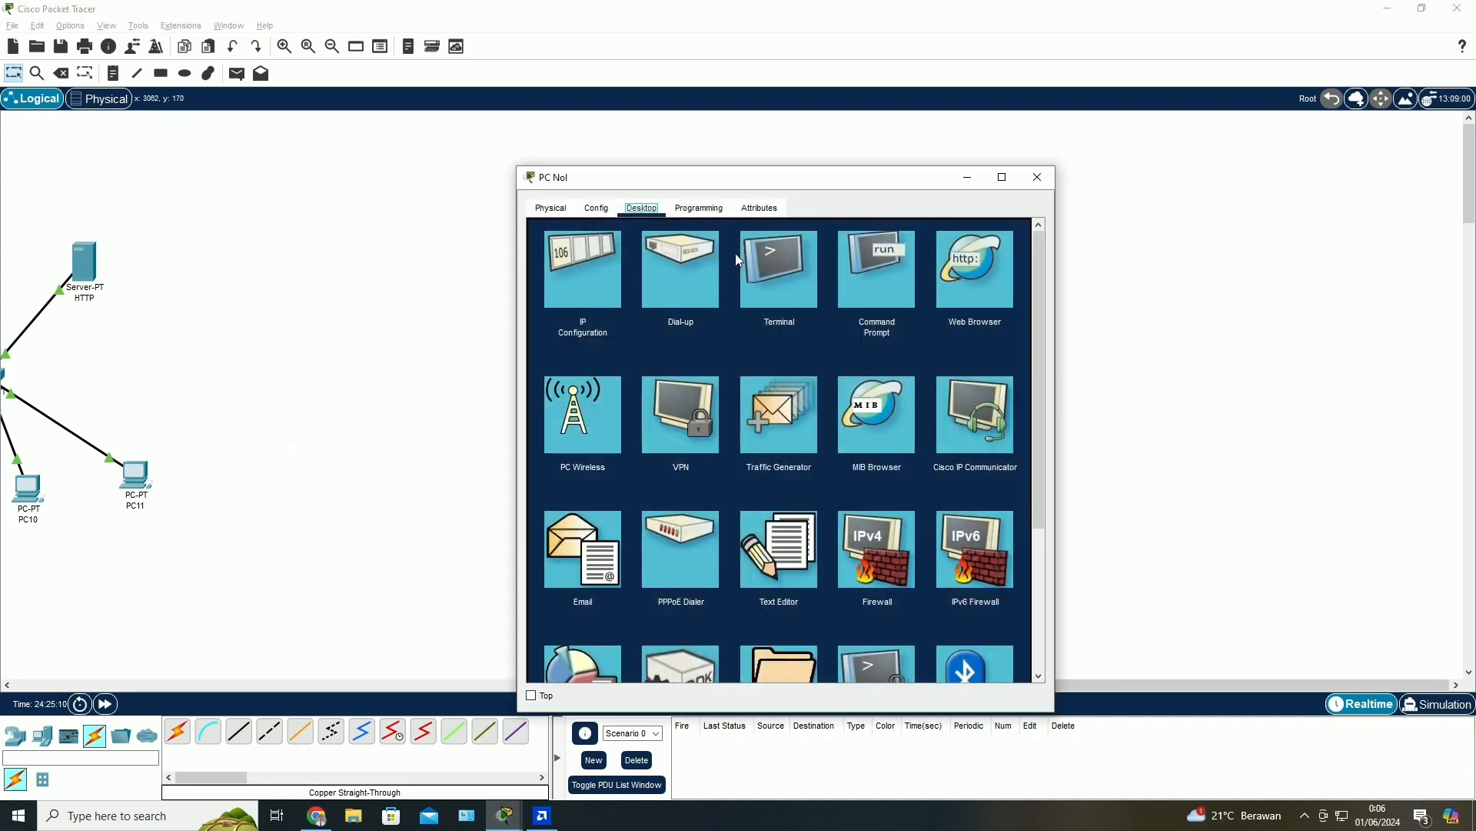
click(974, 276)
click(967, 288)
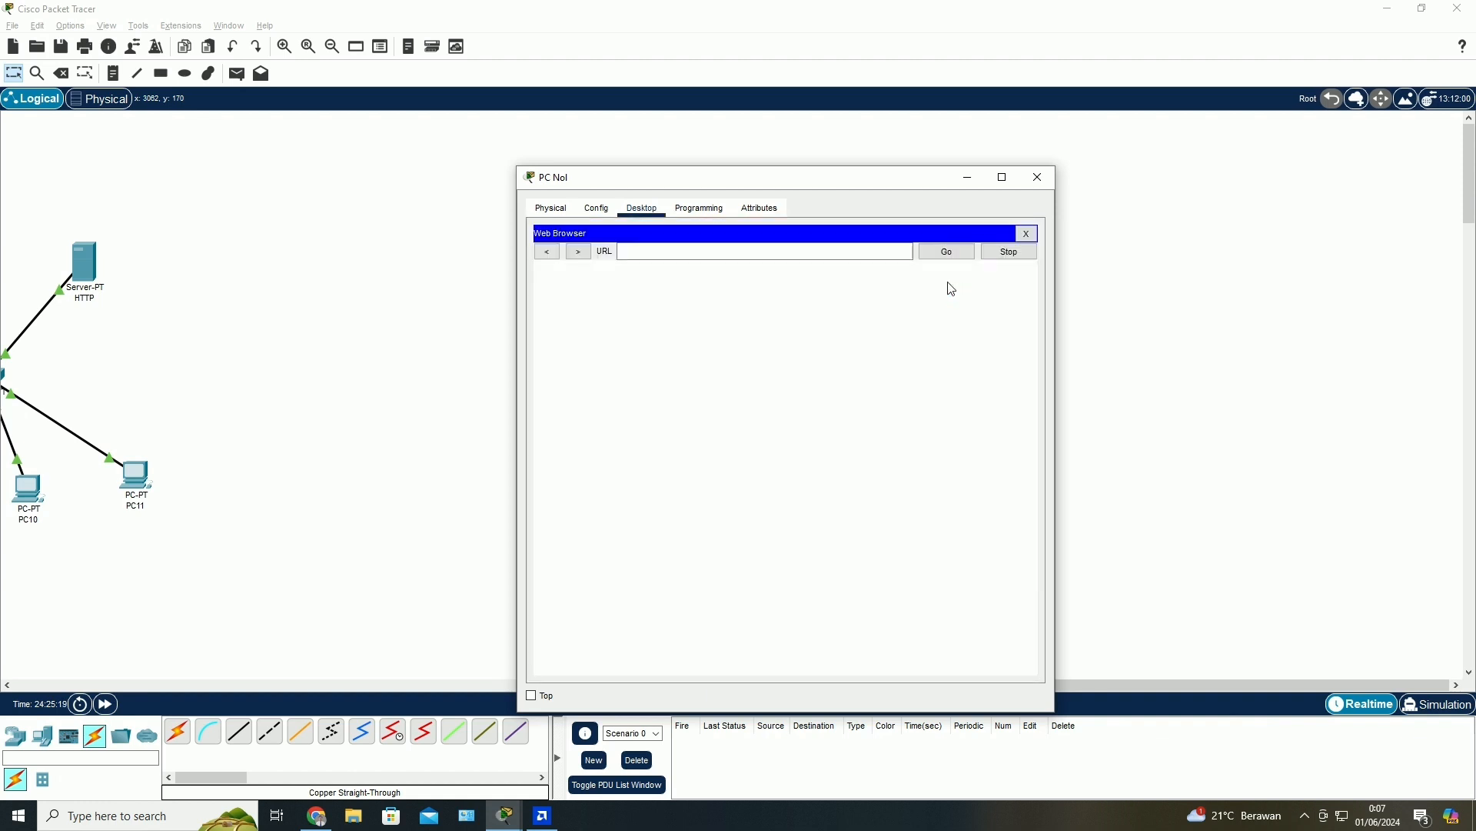
click(893, 252)
text(pe)
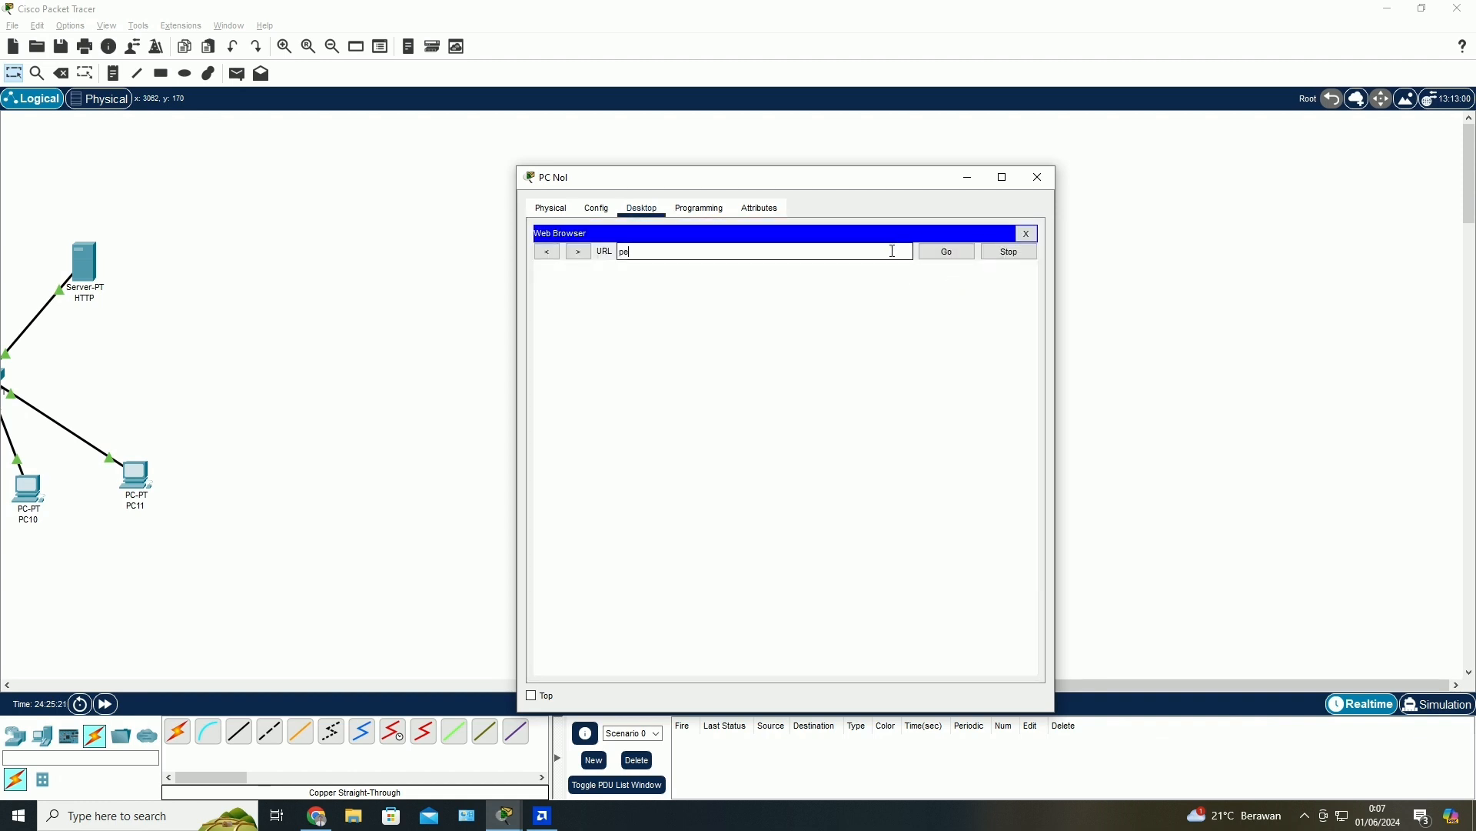
text(ndilkom.com)
click(960, 256)
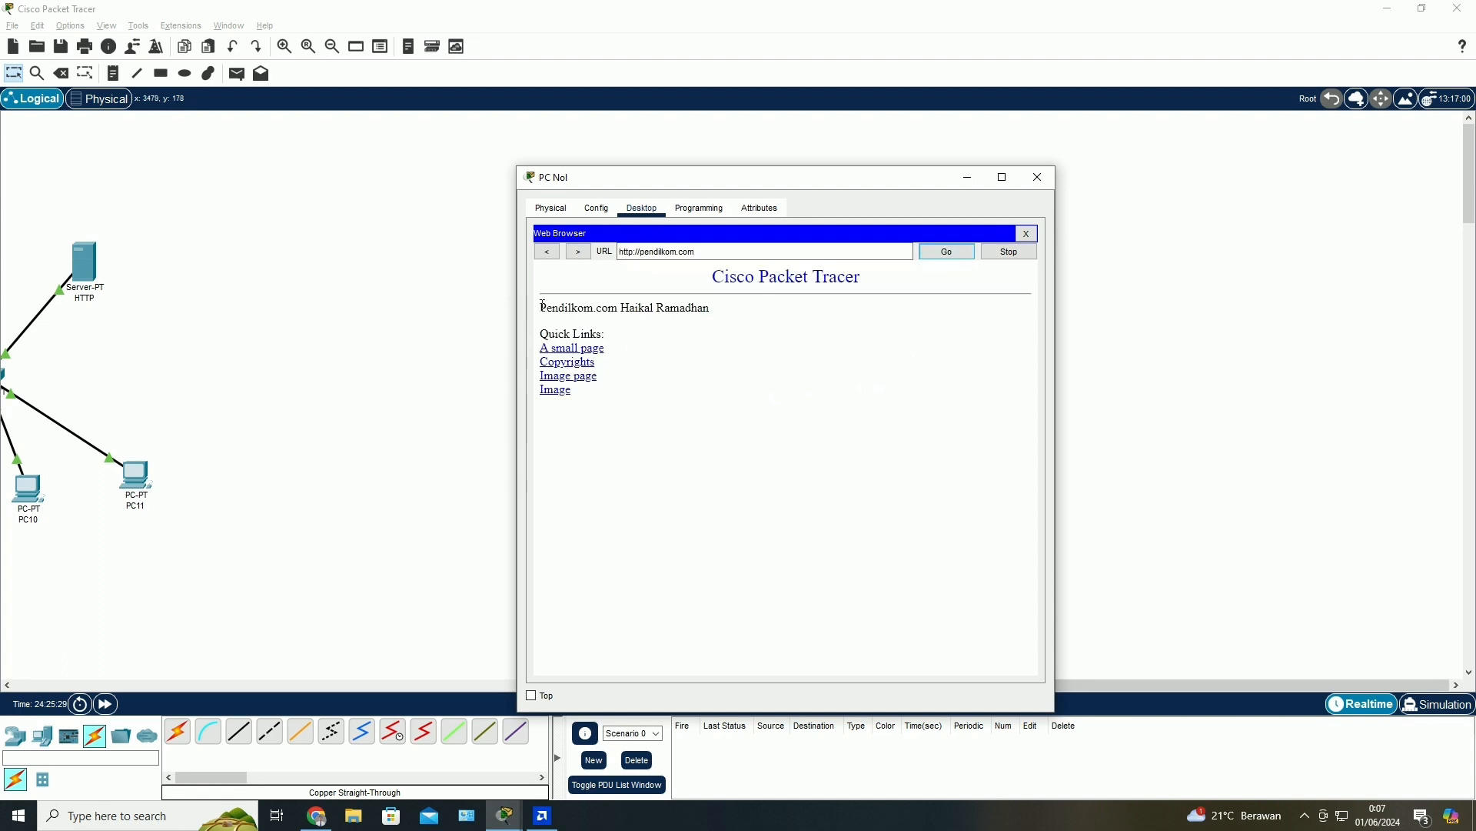
drag(543, 305, 762, 323)
click(833, 329)
click(1038, 177)
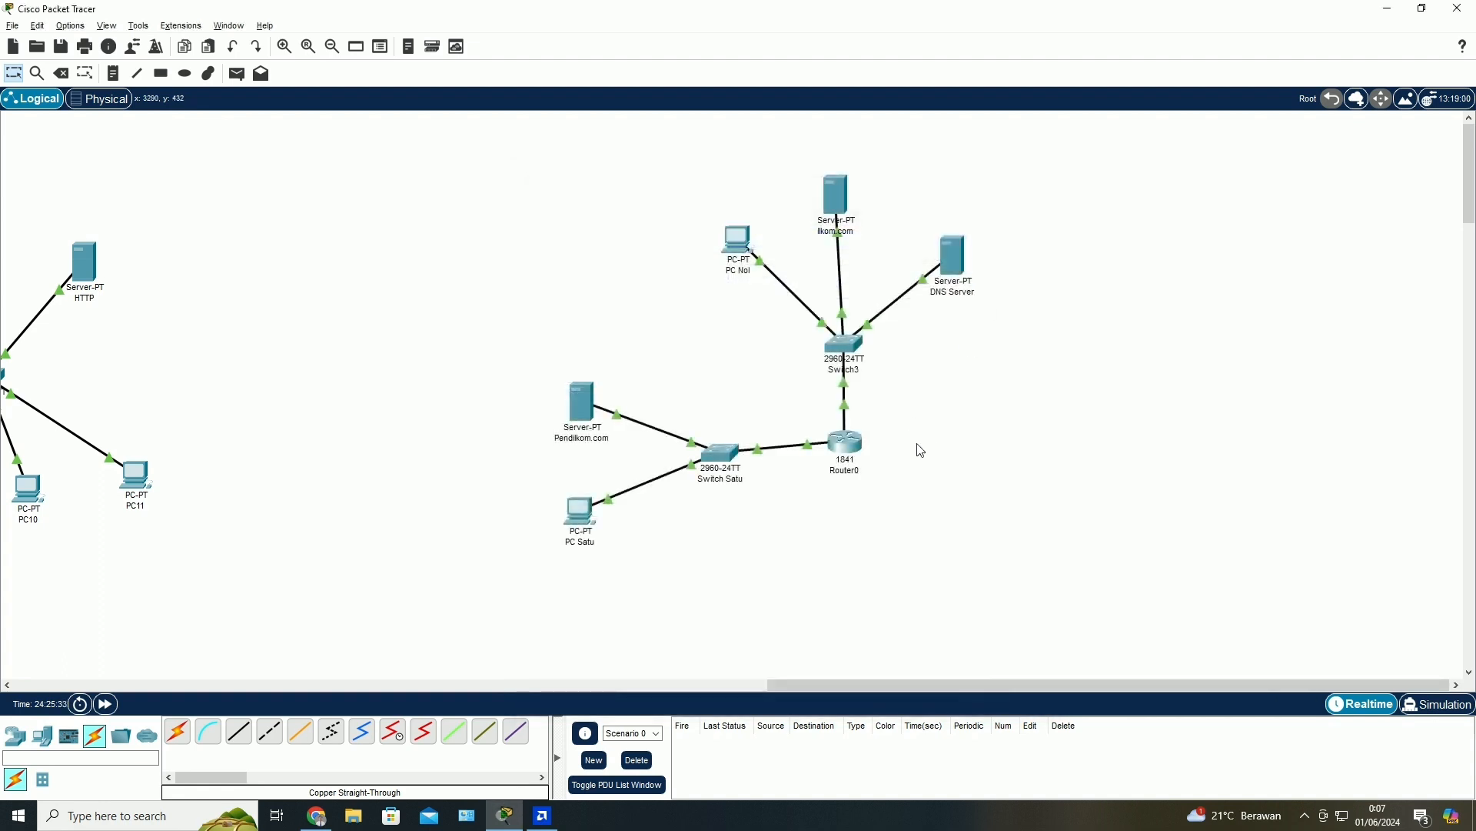